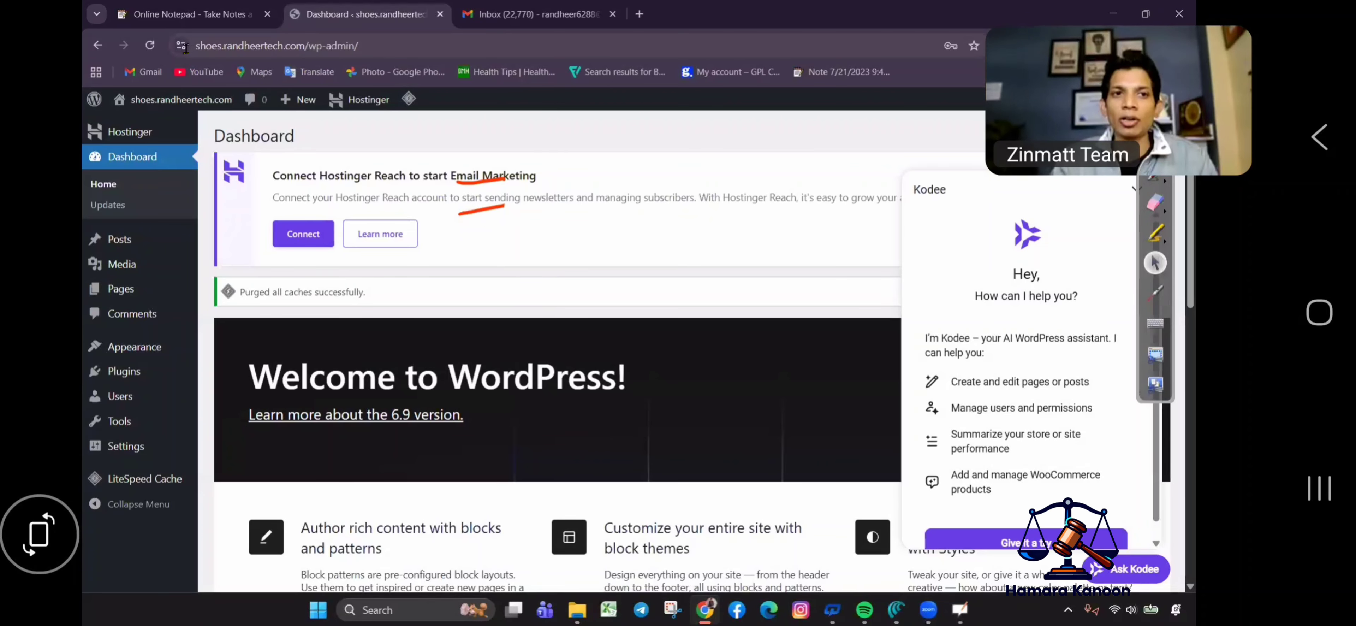
Open the site's address in a new tab, dropping the stray trailing 'w'.
{"action": "left_click_drag", "start_coordinate": [191, 49], "coordinate": [316, 52]}
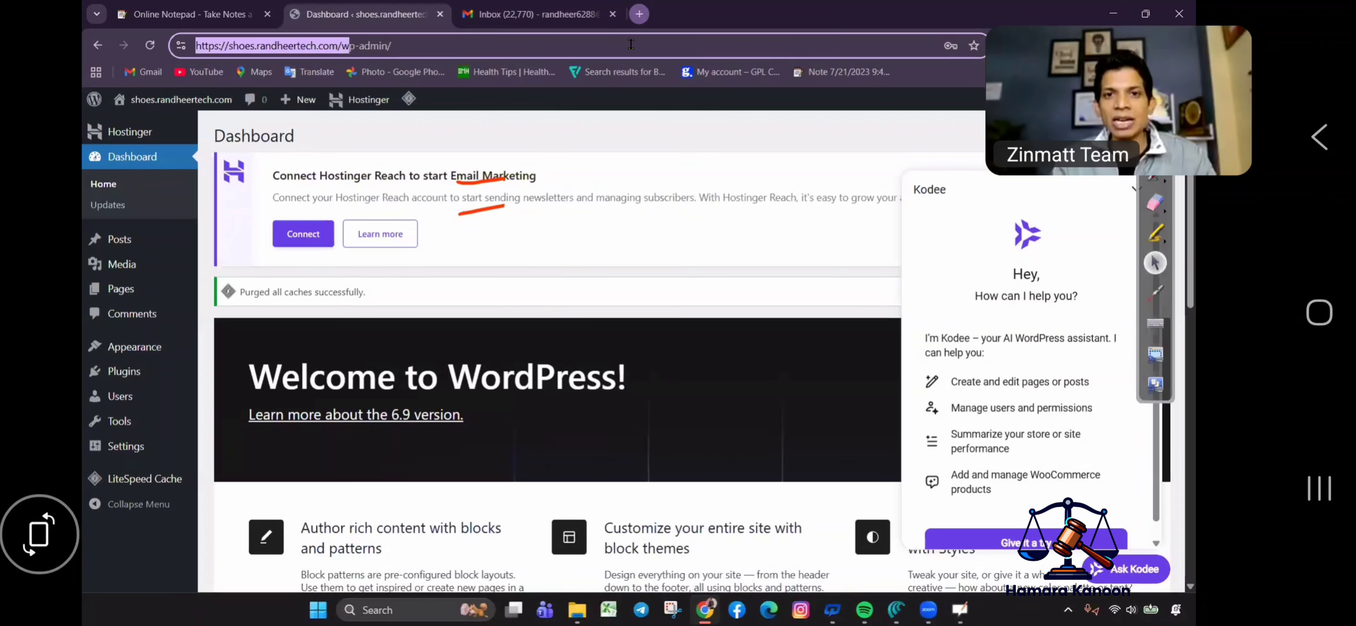
{"action": "key", "text": "ctrl+c"}
{"action": "key", "text": "ctrl+t"}
{"action": "left_click", "coordinate": [615, 47]}
{"action": "key", "text": "ctrl+v"}
{"action": "key", "text": "Return"}
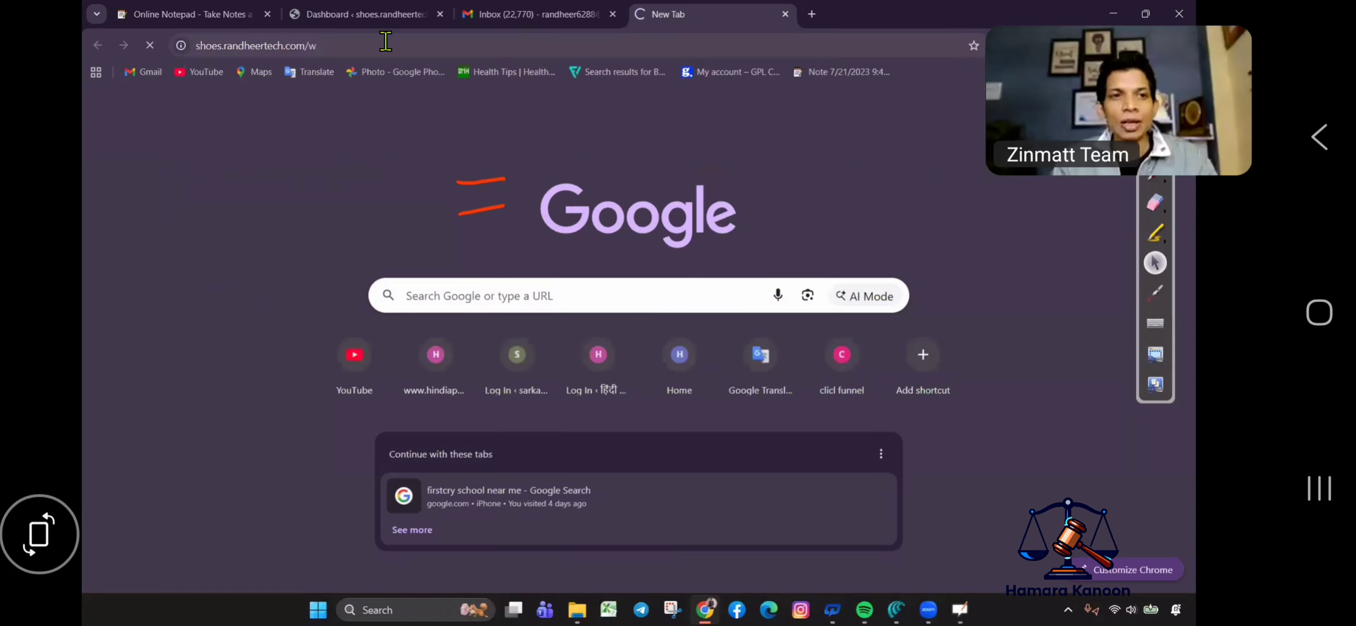
{"action": "left_click", "coordinate": [395, 47]}
{"action": "left_click", "coordinate": [395, 49]}
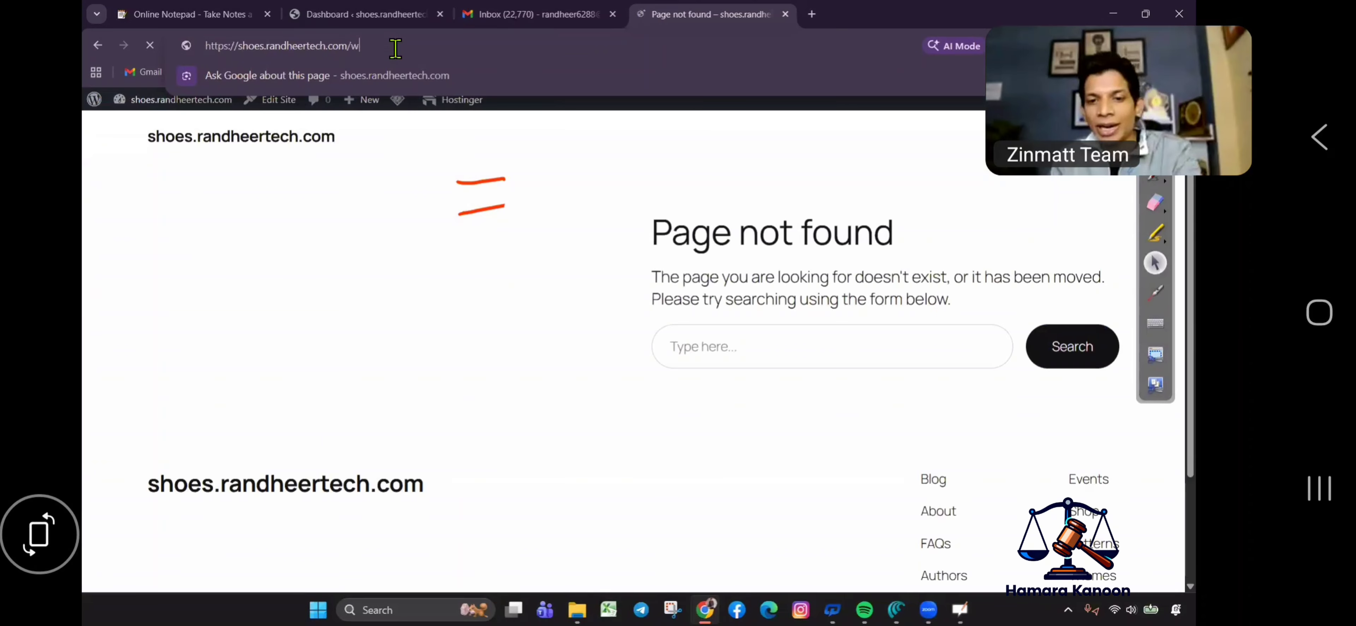
{"action": "key", "text": "BackSpace"}
{"action": "key", "text": "Return"}
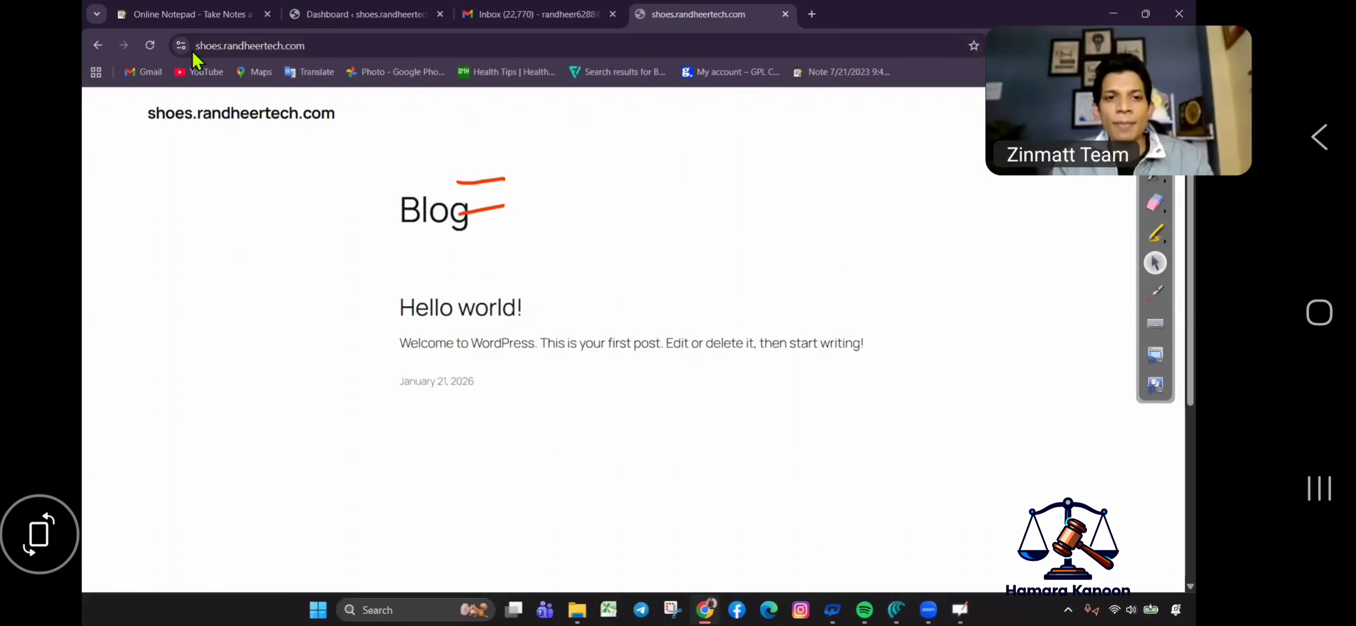
Close the mail inbox tab and go back to the admin Dashboard tab.
{"action": "left_click", "coordinate": [352, 45]}
{"action": "left_click", "coordinate": [351, 45]}
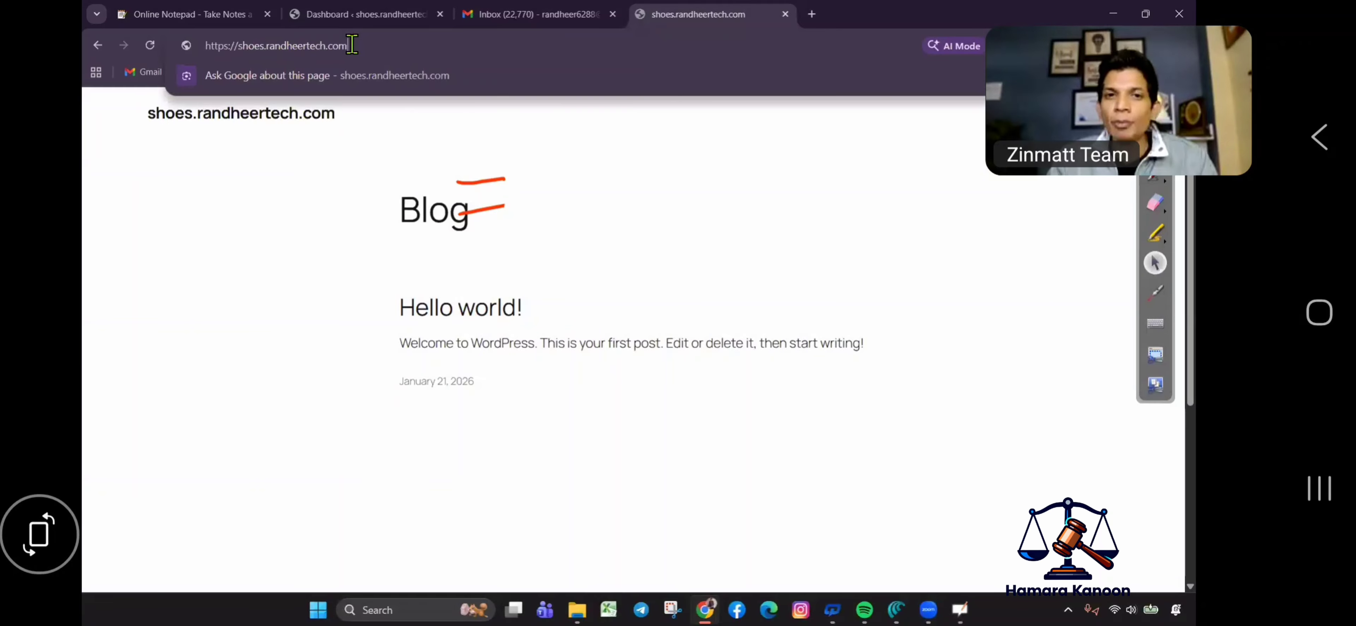
{"action": "left_click", "coordinate": [296, 270]}
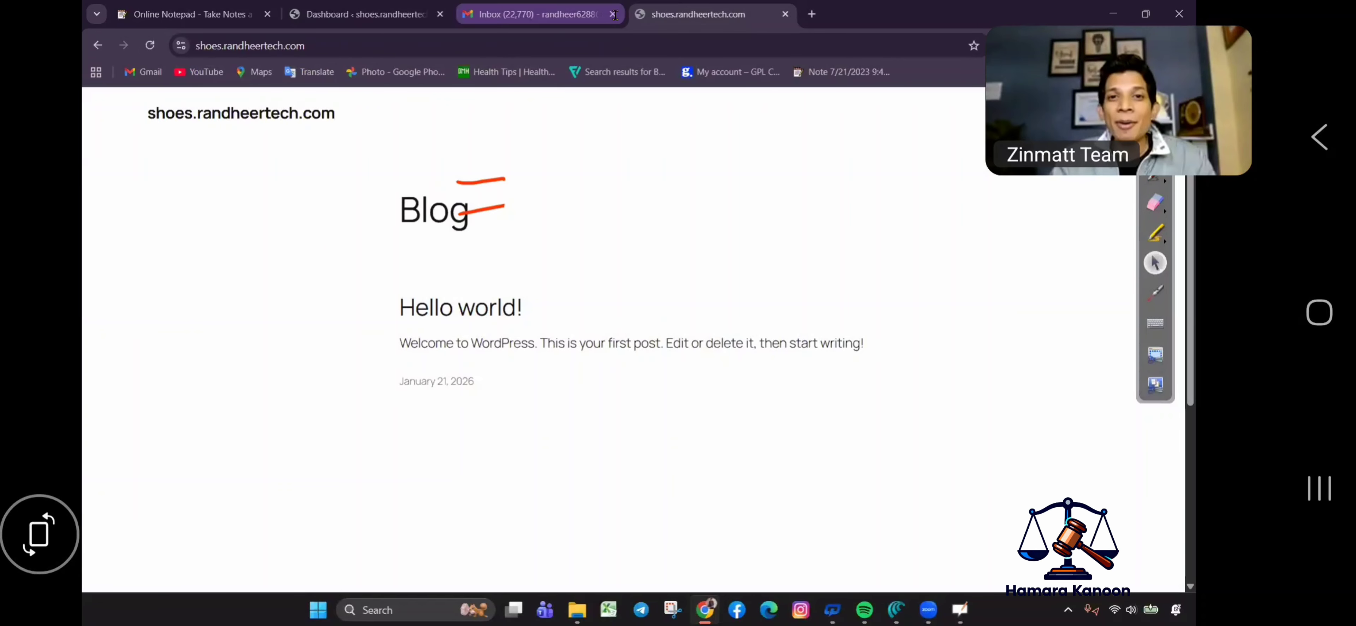
{"action": "left_click", "coordinate": [613, 14]}
{"action": "left_click", "coordinate": [1155, 181]}
{"action": "left_click", "coordinate": [1156, 204]}
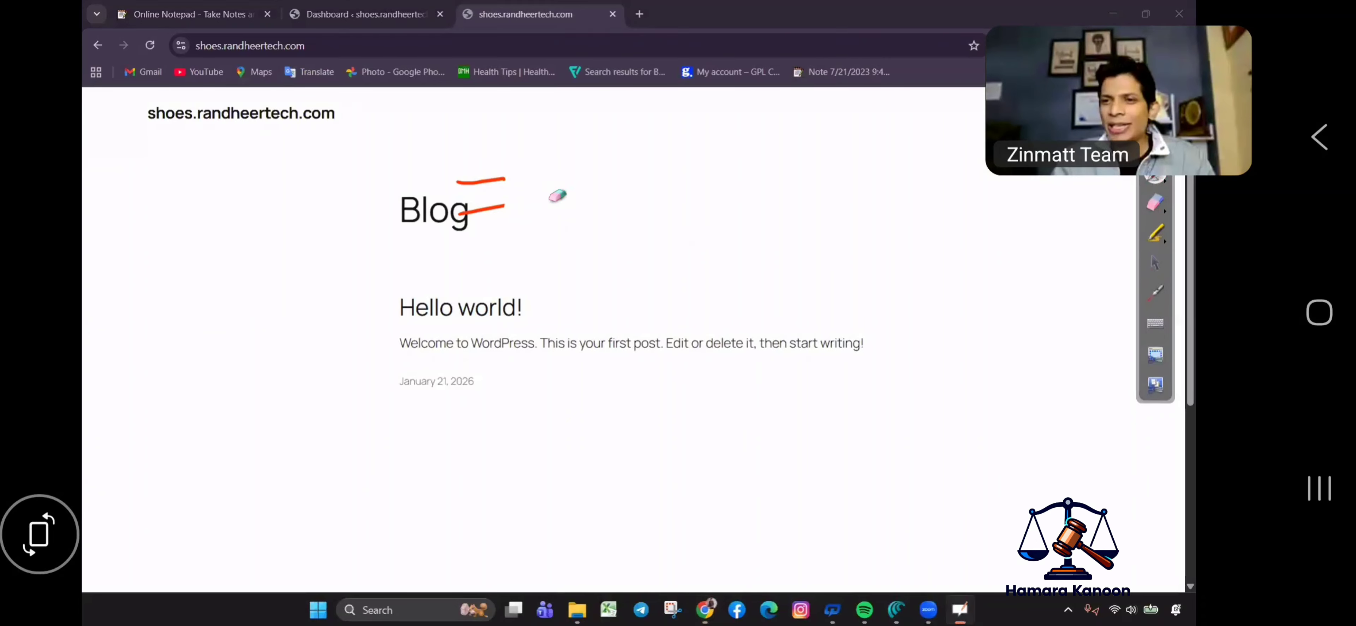
{"action": "left_click", "coordinate": [482, 180]}
{"action": "left_click", "coordinate": [481, 208]}
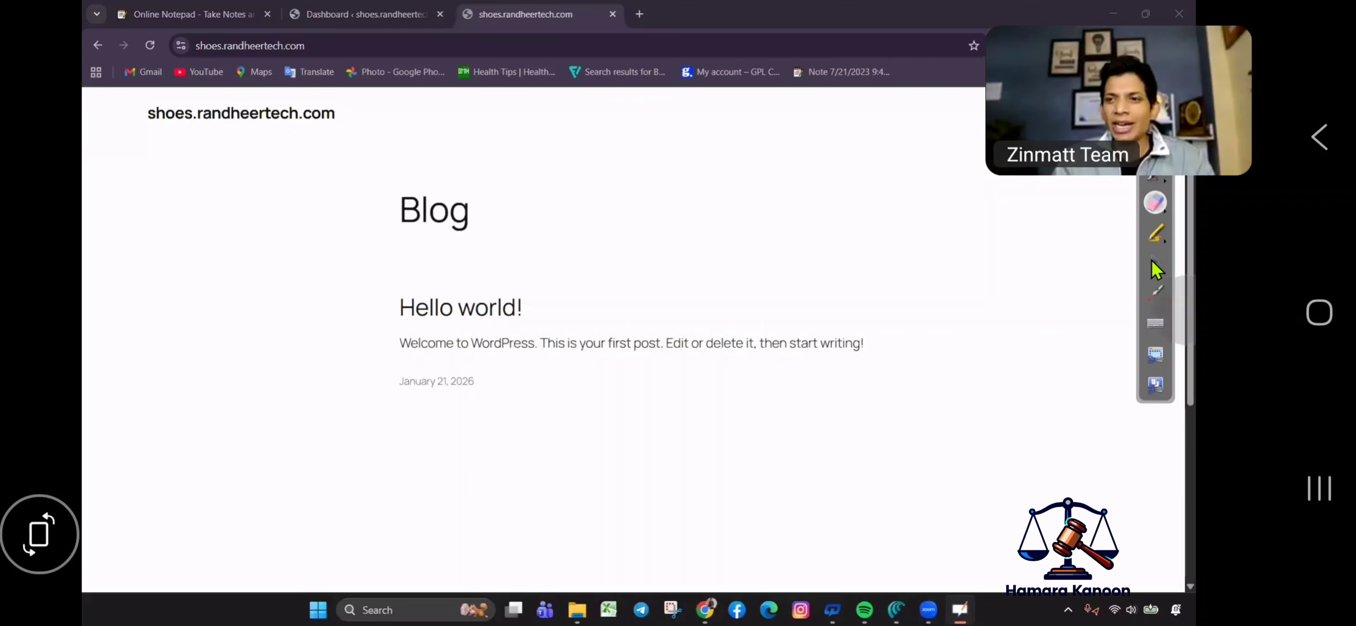
{"action": "key", "text": "Escape"}
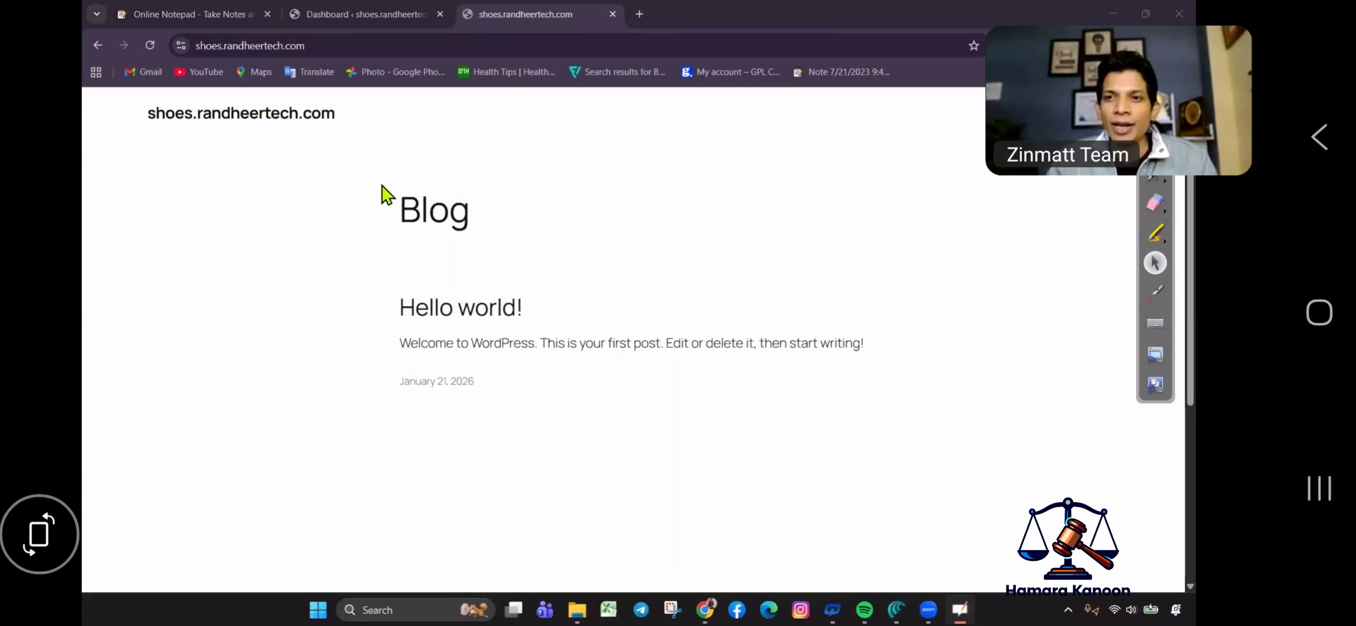
{"action": "left_click", "coordinate": [371, 13]}
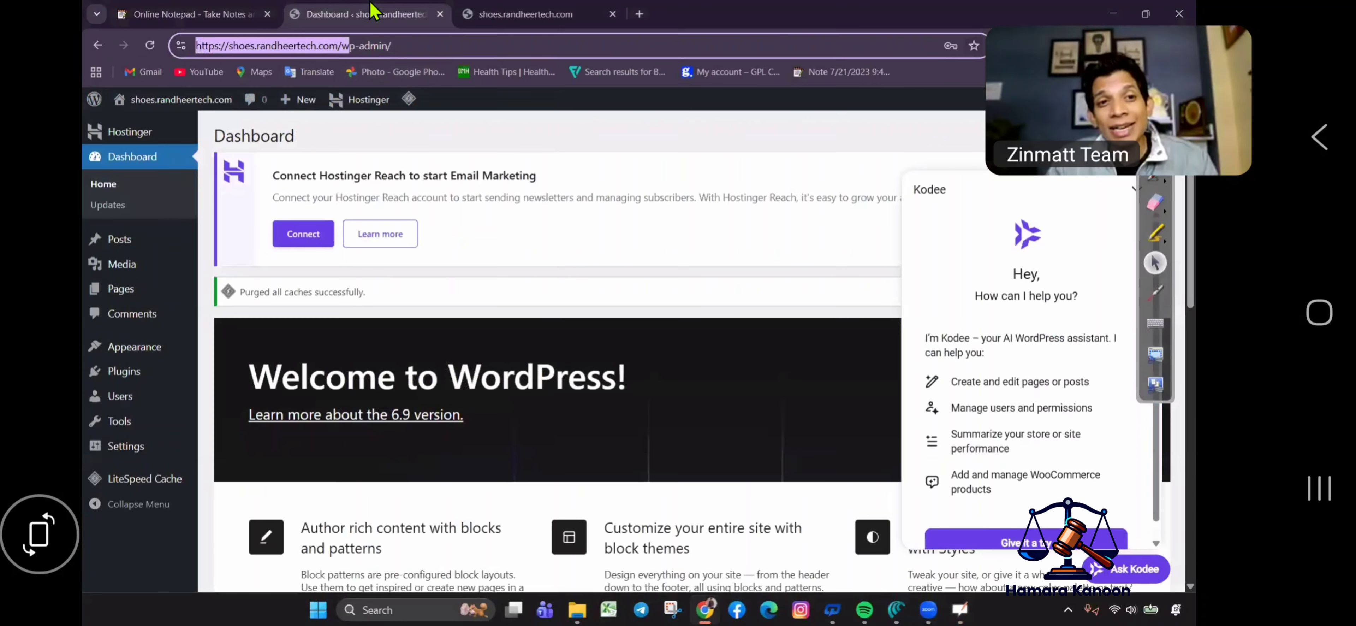
Go to Appearance > Themes > Add New and close the Kodee assistant panel.
{"action": "left_click", "coordinate": [675, 119]}
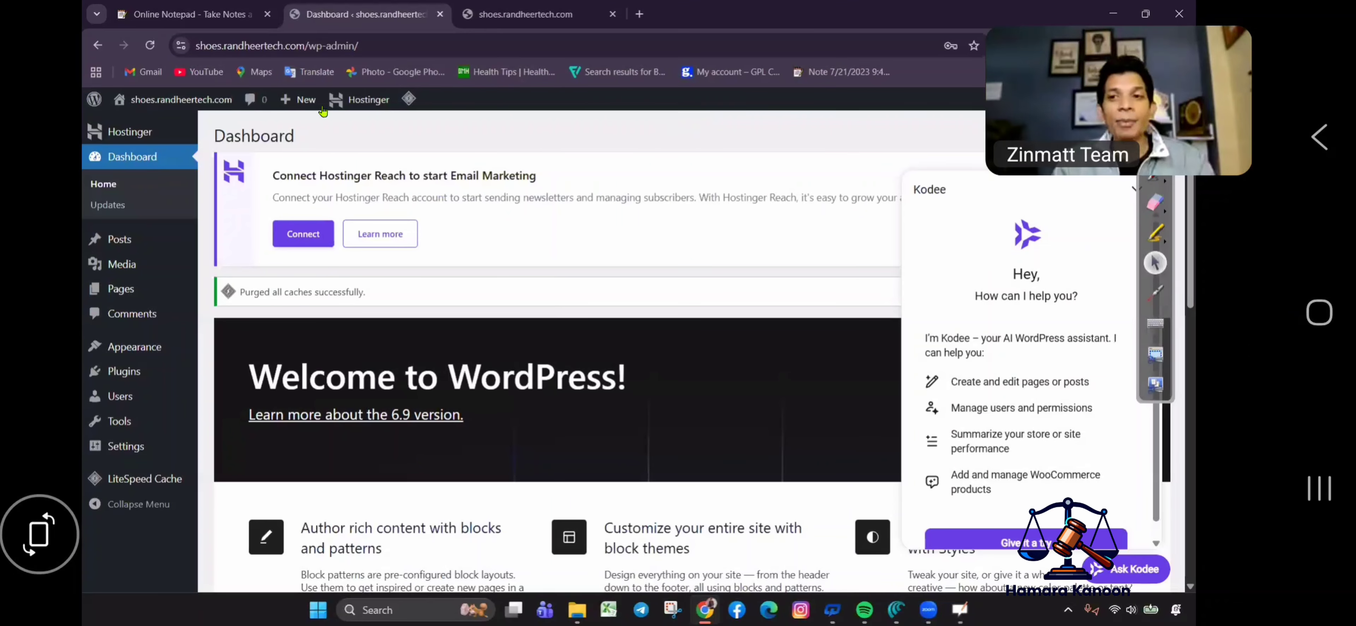
{"action": "mouse_move", "coordinate": [150, 348]}
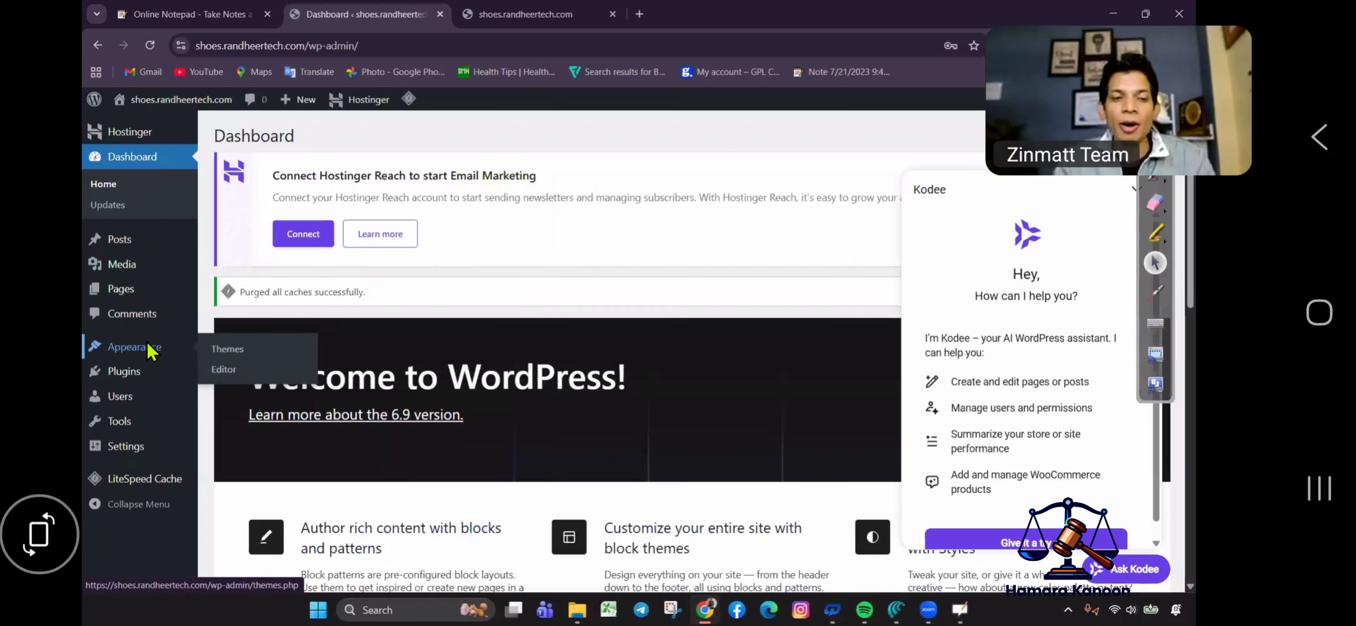
{"action": "left_click", "coordinate": [232, 352]}
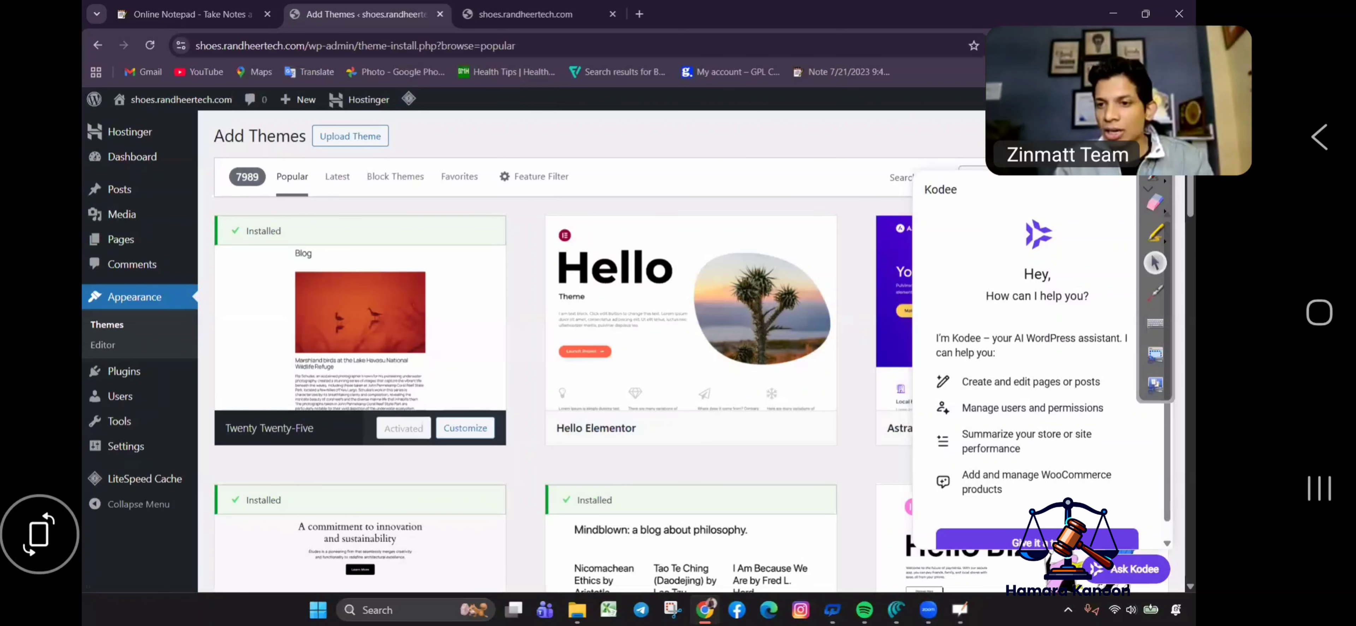
{"action": "left_click_drag", "start_coordinate": [1155, 396], "coordinate": [219, 601]}
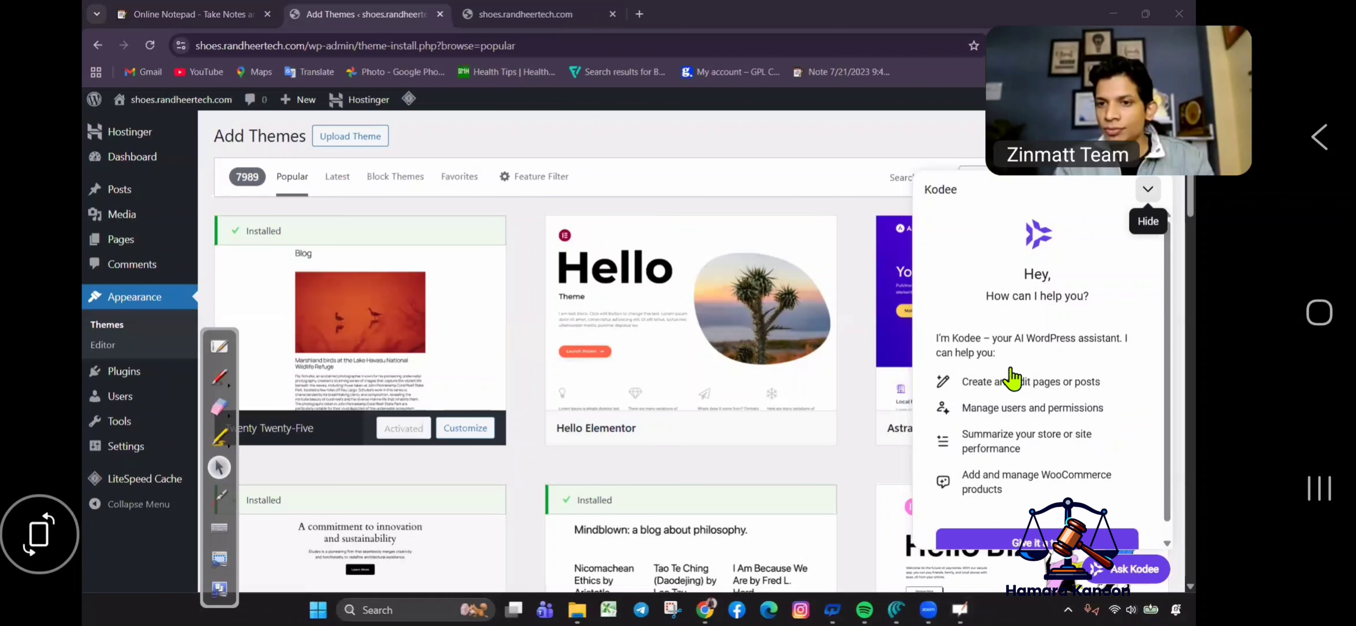
{"action": "left_click", "coordinate": [1148, 189]}
Install the Astra theme and activate it.
{"action": "left_click", "coordinate": [1082, 429]}
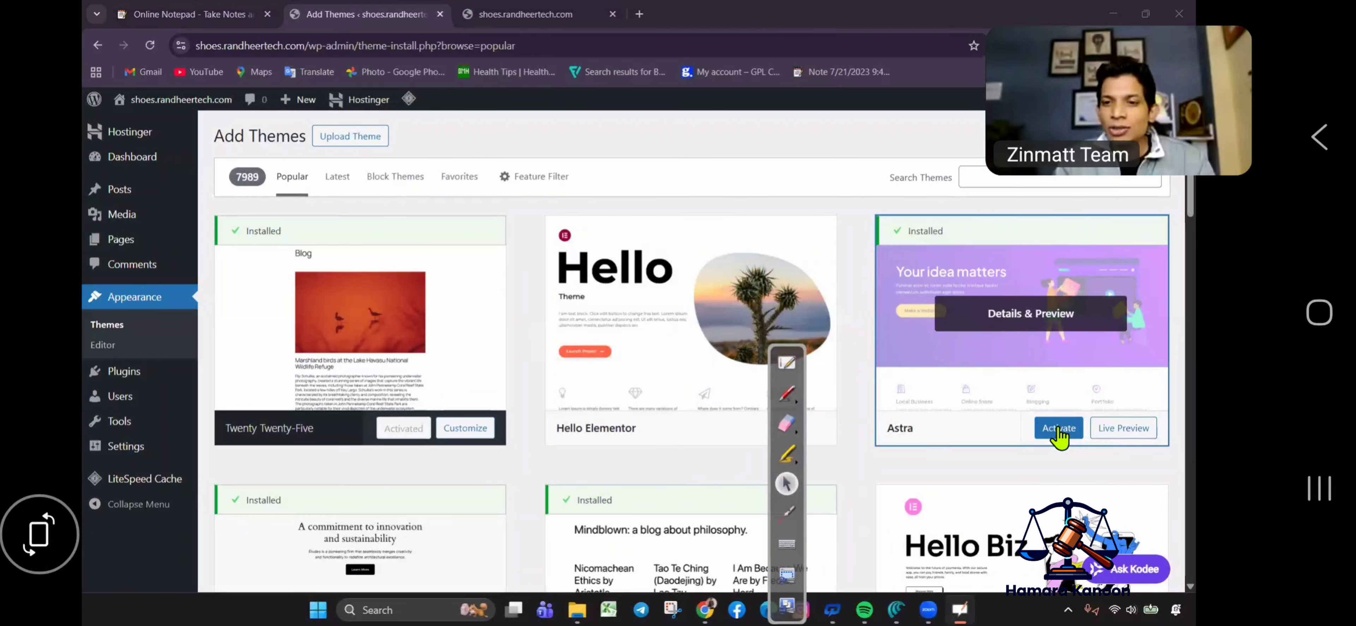
{"action": "left_click", "coordinate": [786, 393]}
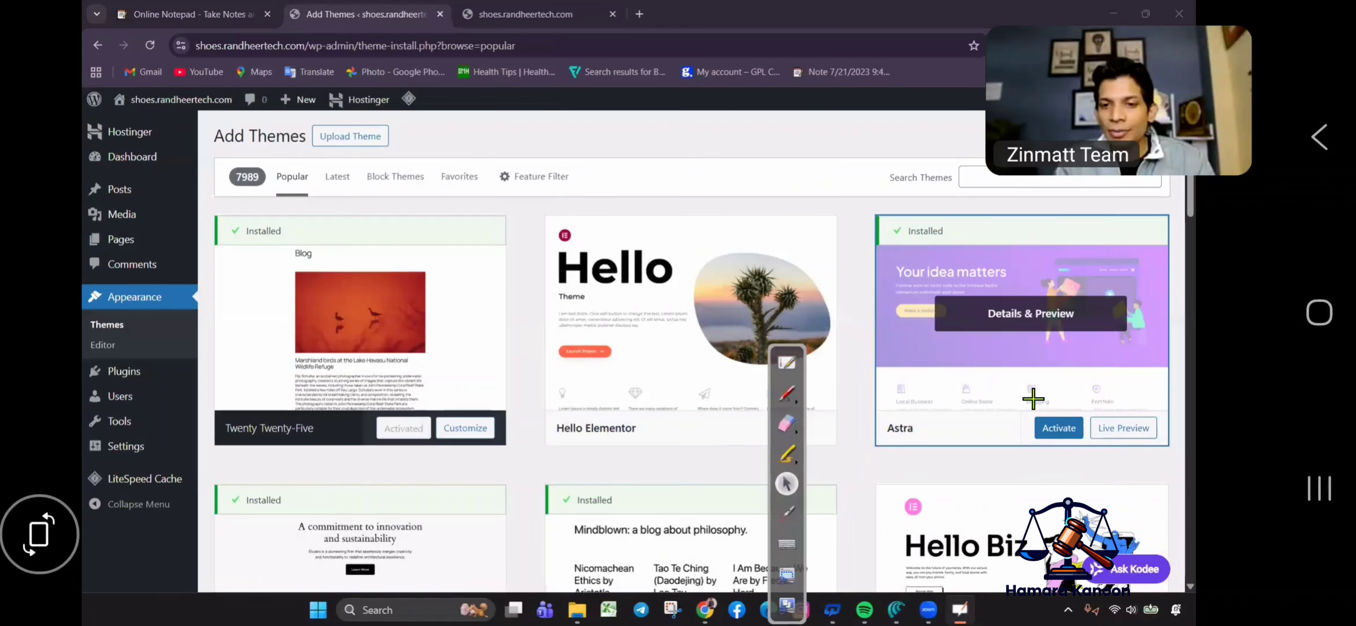
{"action": "mouse_move", "coordinate": [1032, 398]}
{"action": "left_mouse_down"}
{"action": "mouse_move", "coordinate": [1060, 467]}
{"action": "mouse_move", "coordinate": [1083, 424]}
{"action": "mouse_move", "coordinate": [1018, 402]}
{"action": "left_mouse_up"}
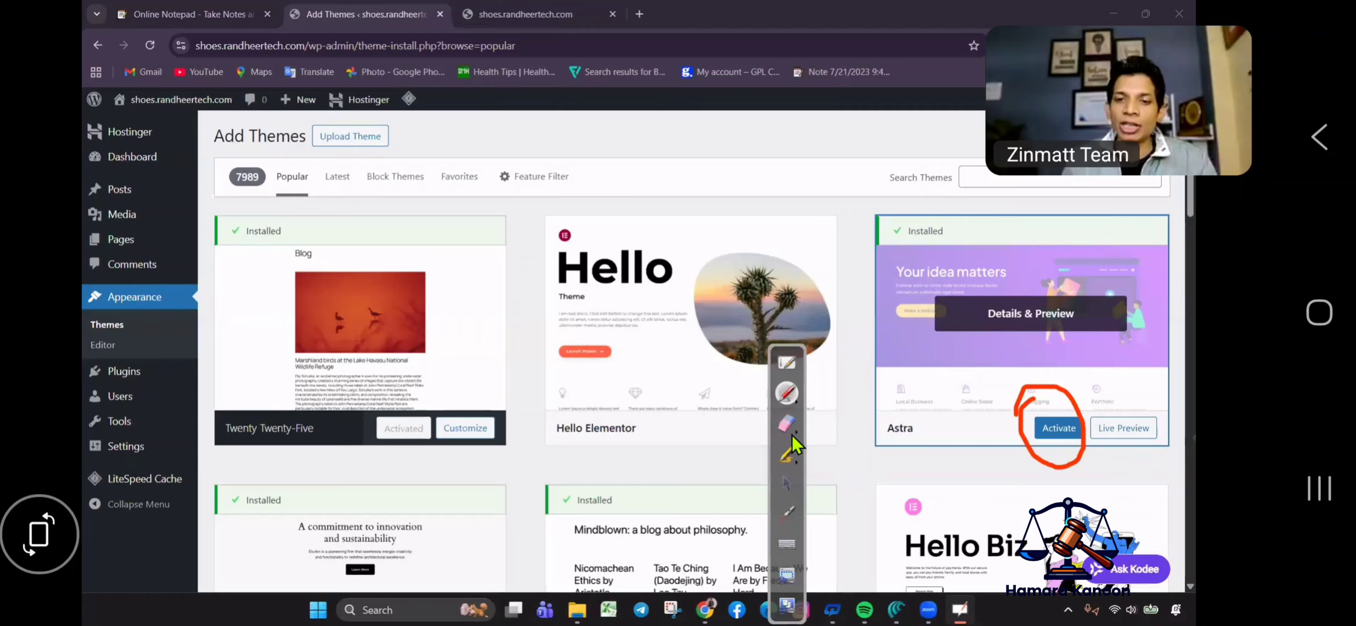
{"action": "left_click", "coordinate": [786, 423]}
{"action": "left_click_drag", "start_coordinate": [1057, 383], "coordinate": [1055, 443]}
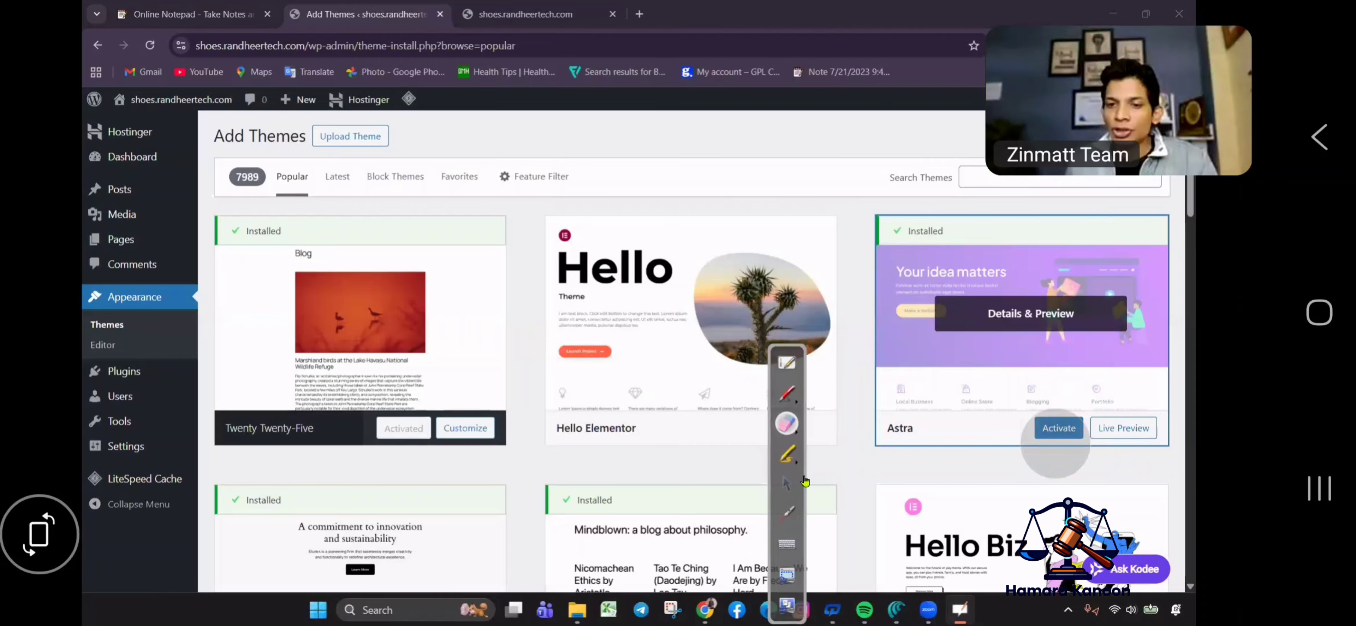
{"action": "left_click", "coordinate": [786, 483]}
{"action": "left_click", "coordinate": [1059, 428]}
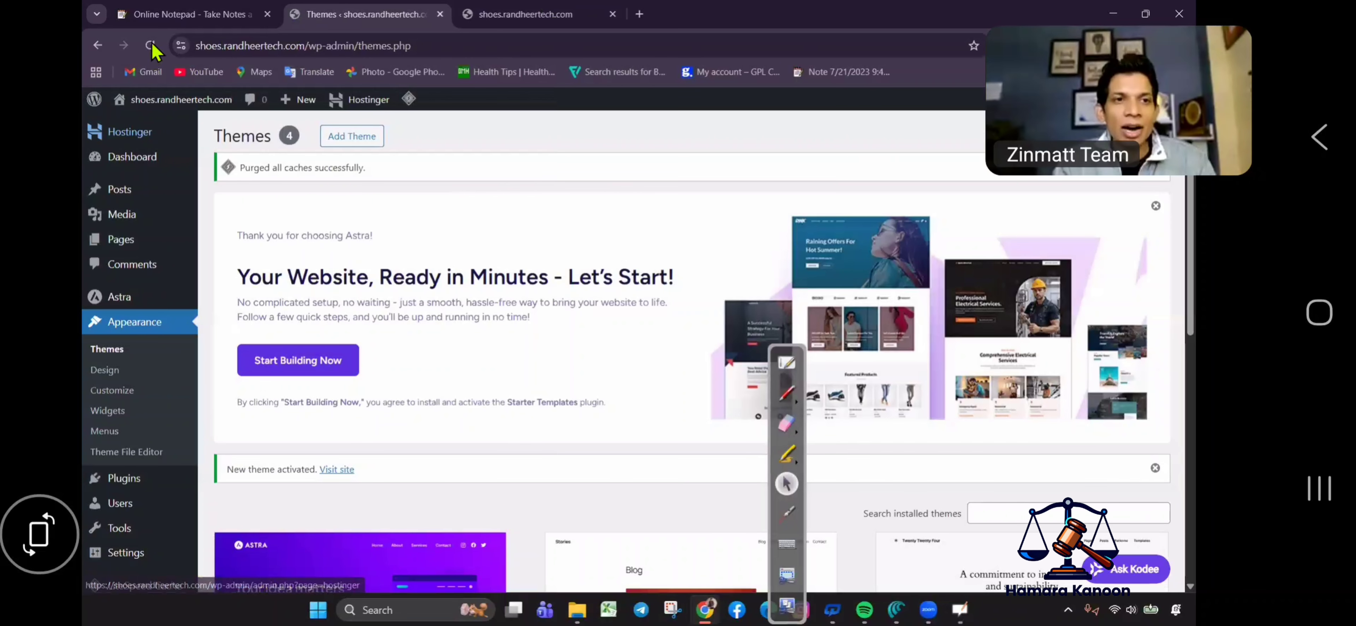
{"action": "key", "text": "ctrl+Tab"}
Reload the live site to see it in Astra's layout.
{"action": "left_click", "coordinate": [151, 46]}
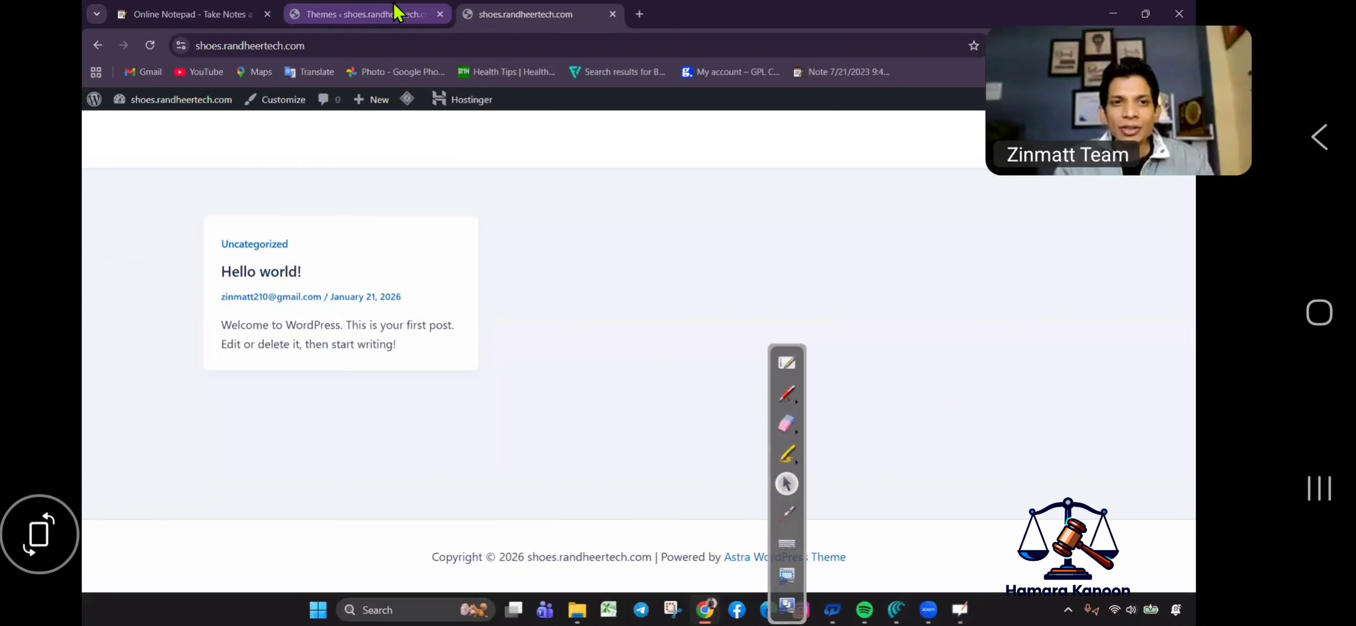
{"action": "mouse_move", "coordinate": [398, 12]}
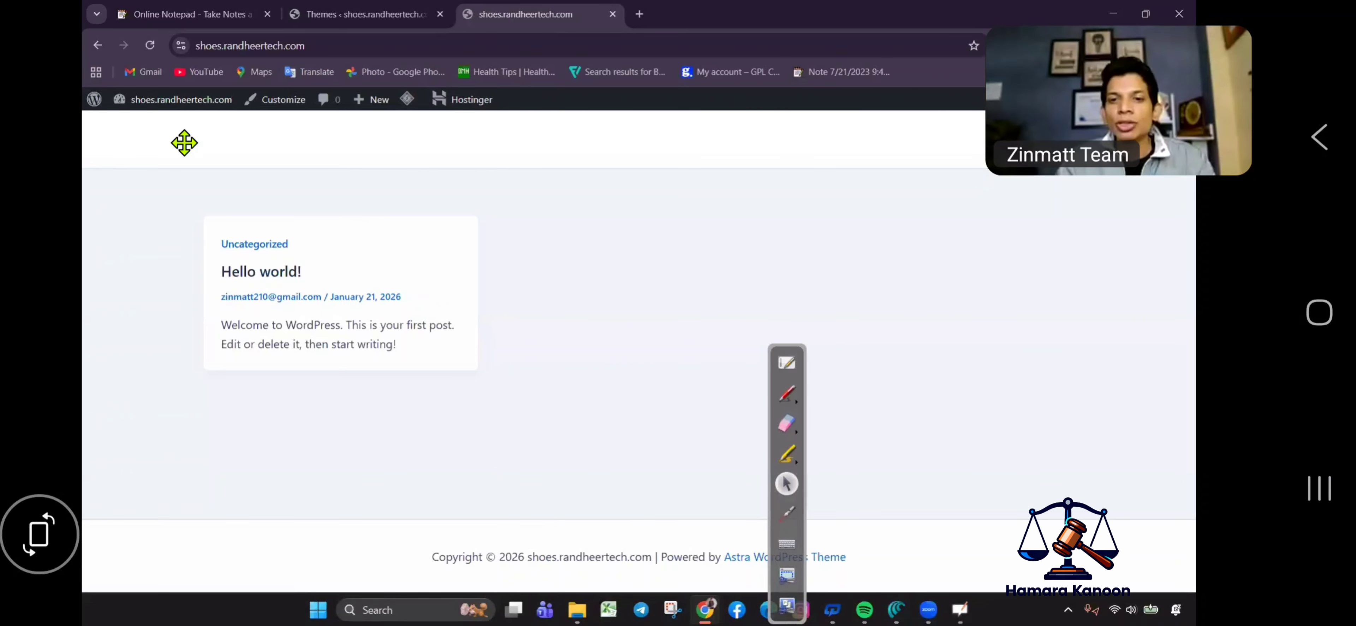
{"action": "left_click", "coordinate": [774, 316]}
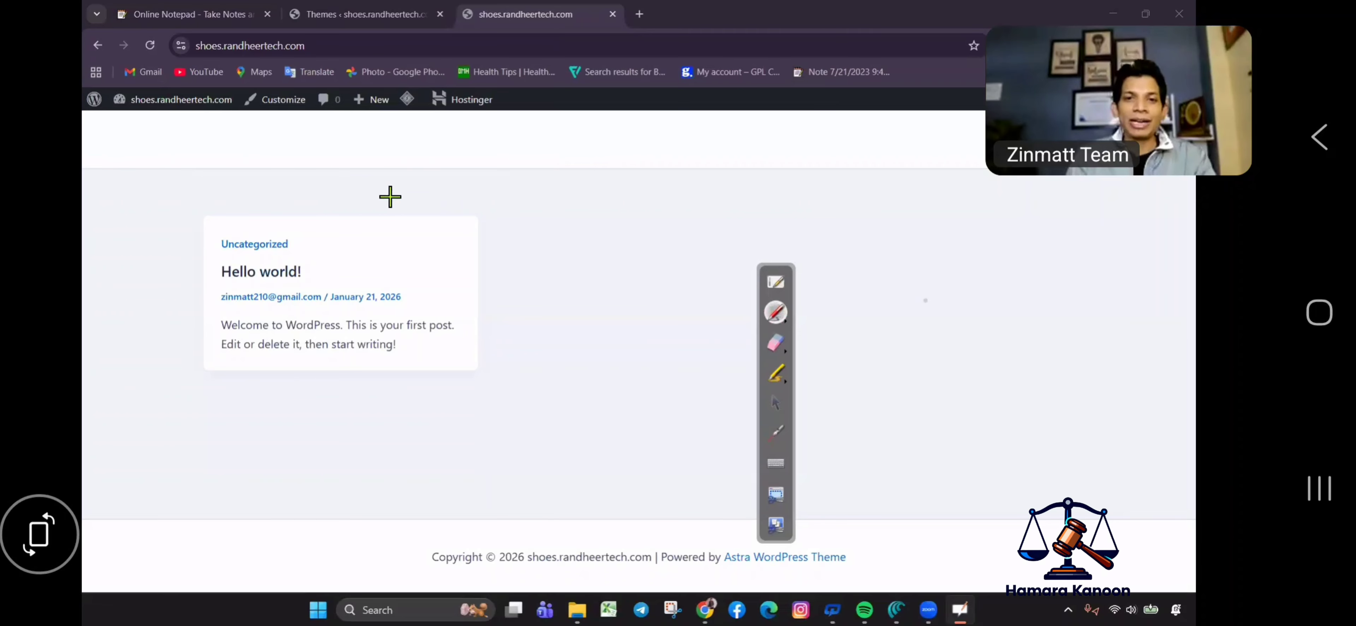
{"action": "mouse_move", "coordinate": [251, 119]}
{"action": "left_mouse_down"}
{"action": "mouse_move", "coordinate": [200, 178]}
{"action": "mouse_move", "coordinate": [1120, 192]}
{"action": "mouse_move", "coordinate": [352, 127]}
{"action": "mouse_move", "coordinate": [216, 129]}
{"action": "left_mouse_up"}
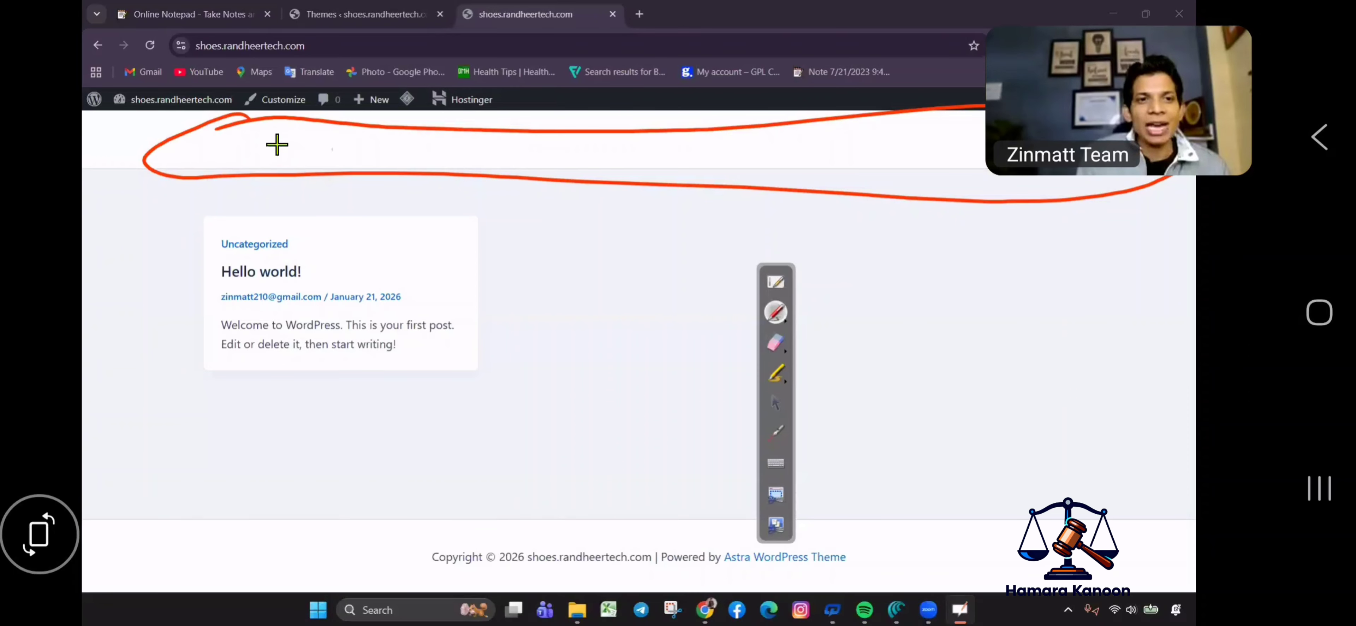
{"action": "left_click_drag", "start_coordinate": [401, 242], "coordinate": [405, 244]}
{"action": "mouse_move", "coordinate": [421, 218]}
{"action": "left_mouse_down"}
{"action": "mouse_move", "coordinate": [424, 253]}
{"action": "mouse_move", "coordinate": [488, 245]}
{"action": "mouse_move", "coordinate": [492, 279]}
{"action": "left_mouse_up"}
{"action": "left_click_drag", "start_coordinate": [527, 231], "coordinate": [518, 229]}
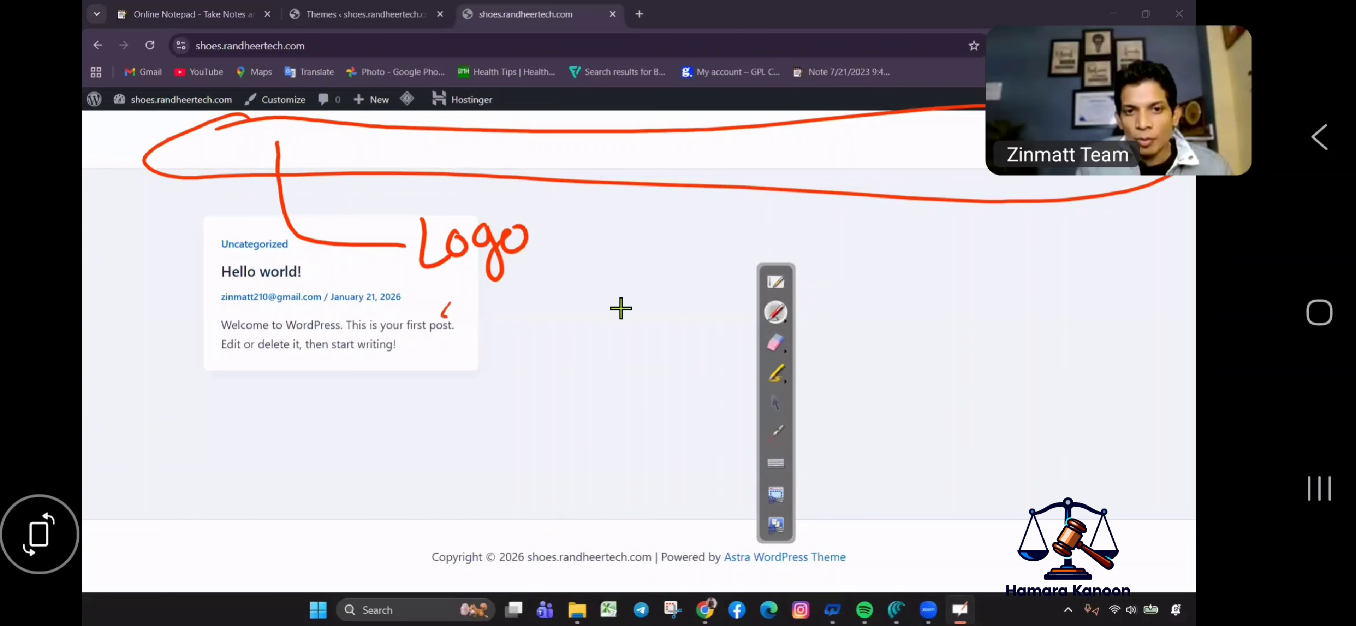
{"action": "left_click_drag", "start_coordinate": [447, 305], "coordinate": [574, 271]}
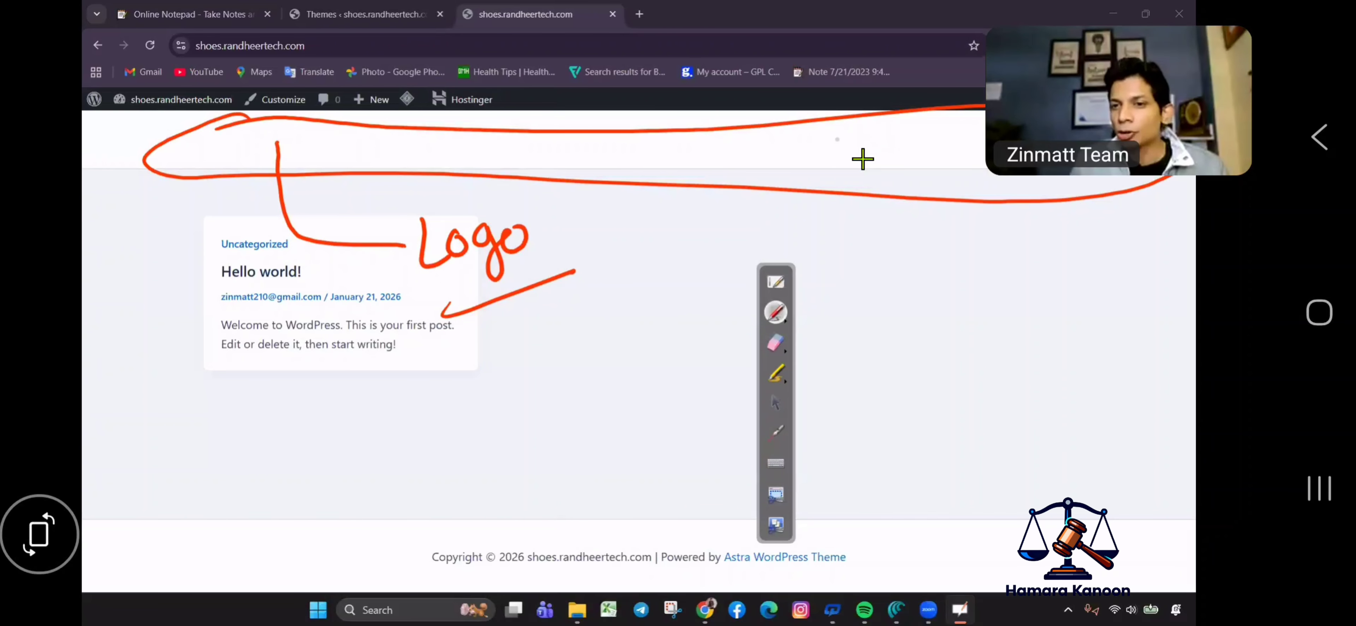
Purge the site caches and return to the admin Themes page.
{"action": "left_click_drag", "start_coordinate": [878, 138], "coordinate": [879, 157]}
{"action": "left_click_drag", "start_coordinate": [897, 145], "coordinate": [926, 148]}
{"action": "mouse_move", "coordinate": [926, 147]}
{"action": "left_mouse_down"}
{"action": "mouse_move", "coordinate": [946, 141]}
{"action": "mouse_move", "coordinate": [861, 183]}
{"action": "left_mouse_up"}
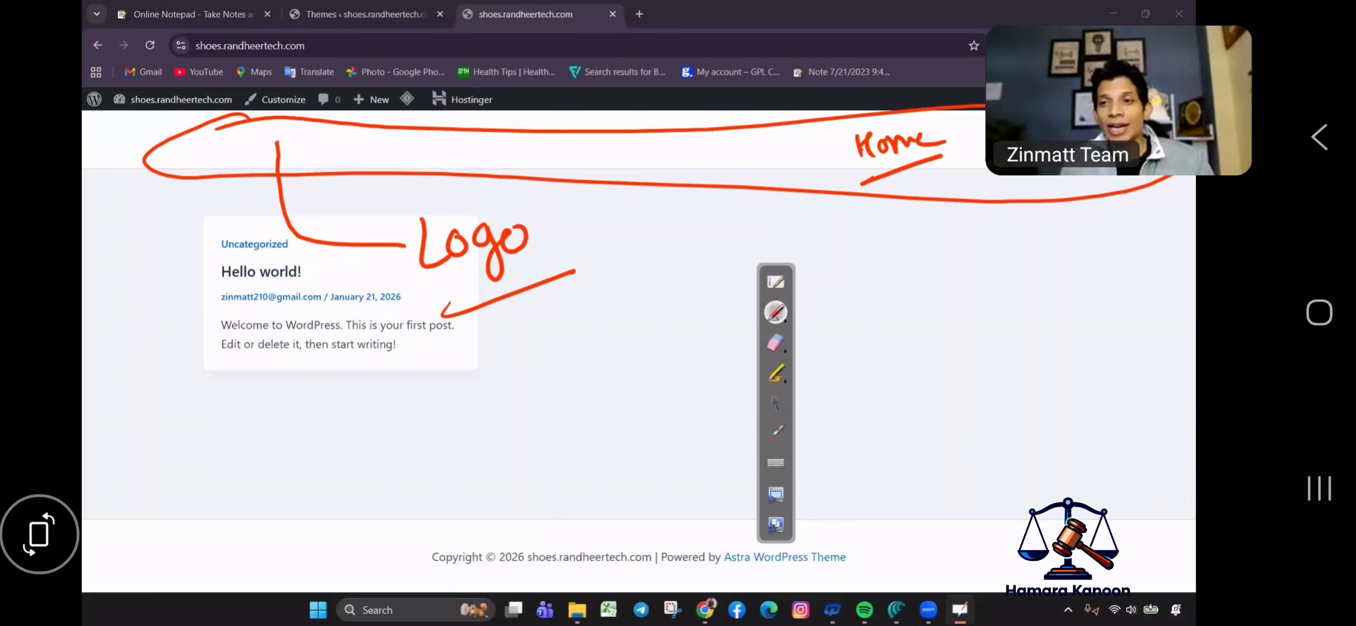
{"action": "left_click", "coordinate": [775, 343]}
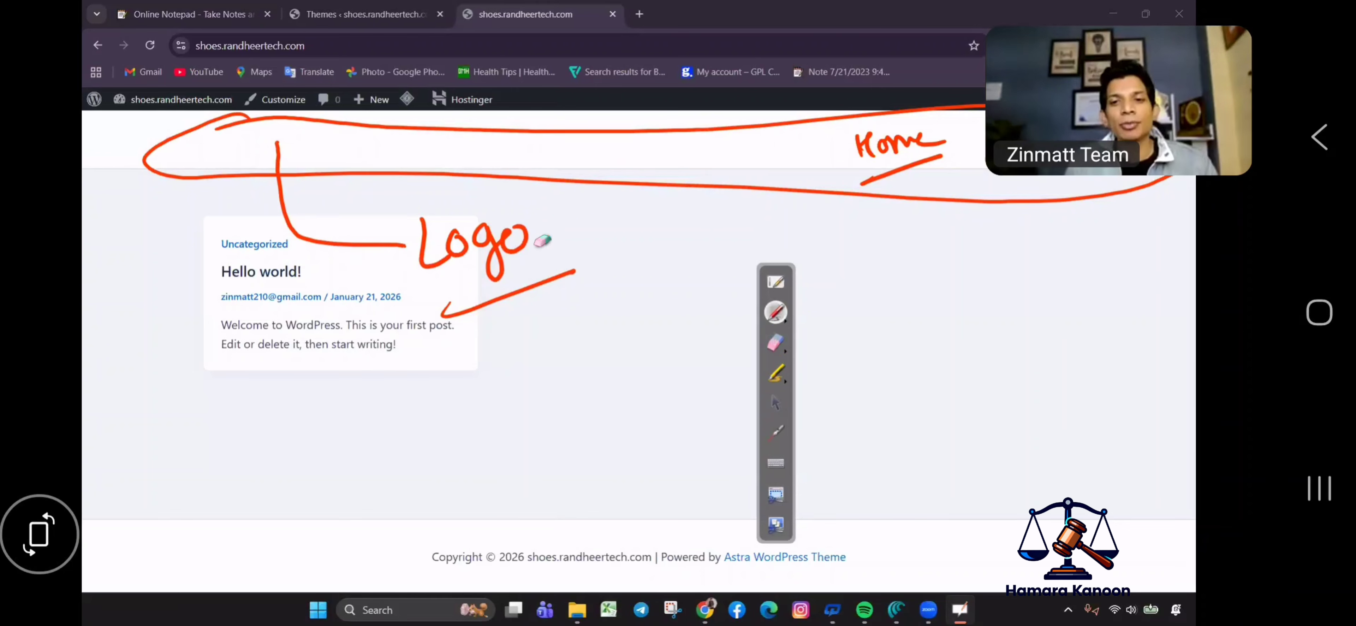
{"action": "mouse_move", "coordinate": [532, 242]}
{"action": "left_mouse_down"}
{"action": "mouse_move", "coordinate": [561, 263]}
{"action": "mouse_move", "coordinate": [227, 145]}
{"action": "mouse_move", "coordinate": [248, 115]}
{"action": "mouse_move", "coordinate": [556, 130]}
{"action": "mouse_move", "coordinate": [947, 114]}
{"action": "left_mouse_up"}
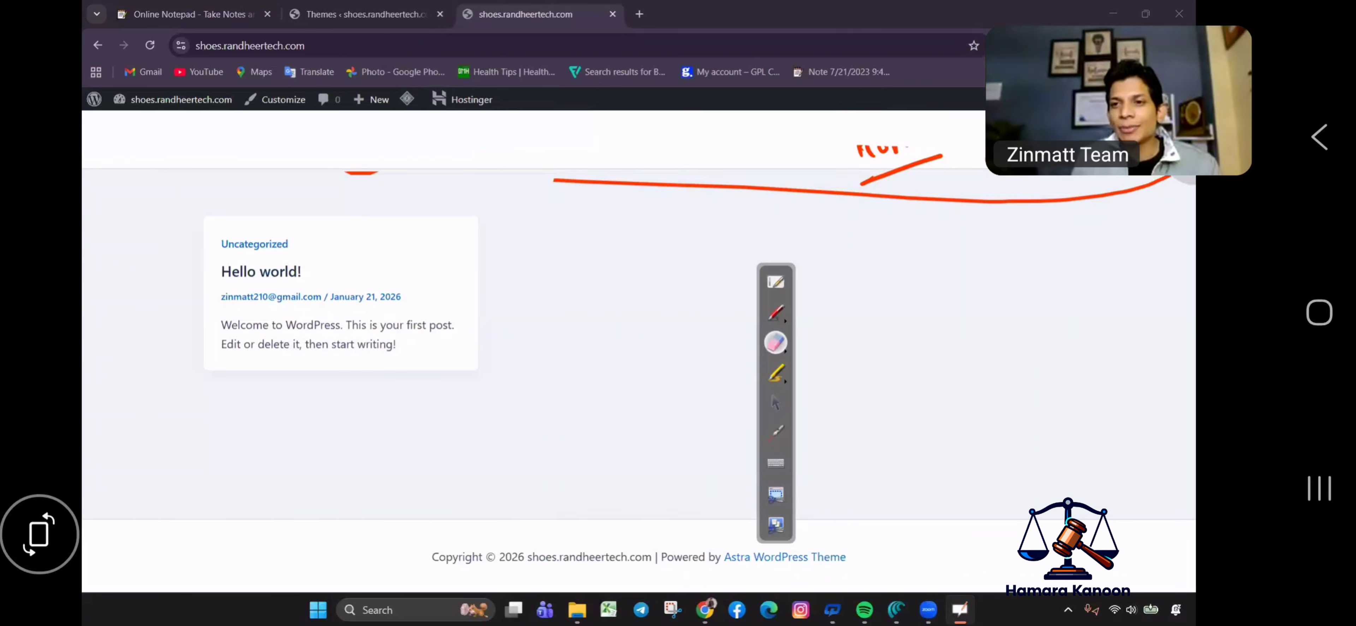
{"action": "mouse_move", "coordinate": [1184, 176]}
{"action": "left_mouse_down"}
{"action": "mouse_move", "coordinate": [533, 200]}
{"action": "mouse_move", "coordinate": [282, 169]}
{"action": "left_mouse_up"}
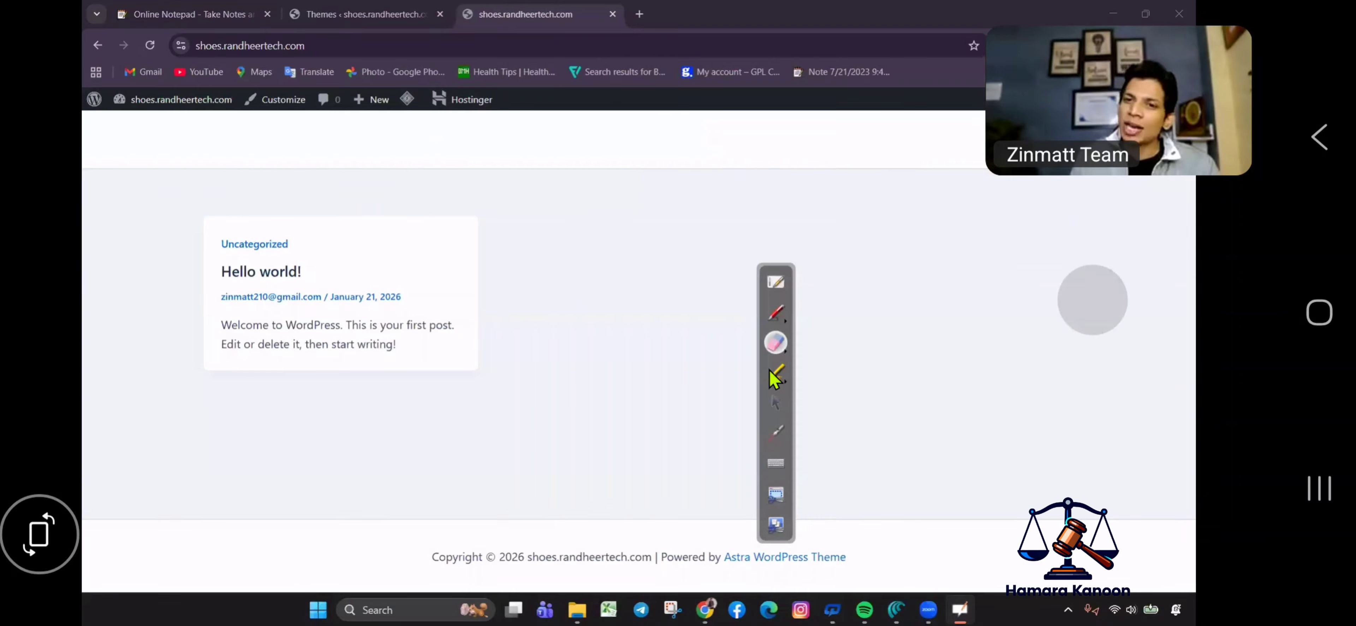
{"action": "left_click", "coordinate": [775, 403]}
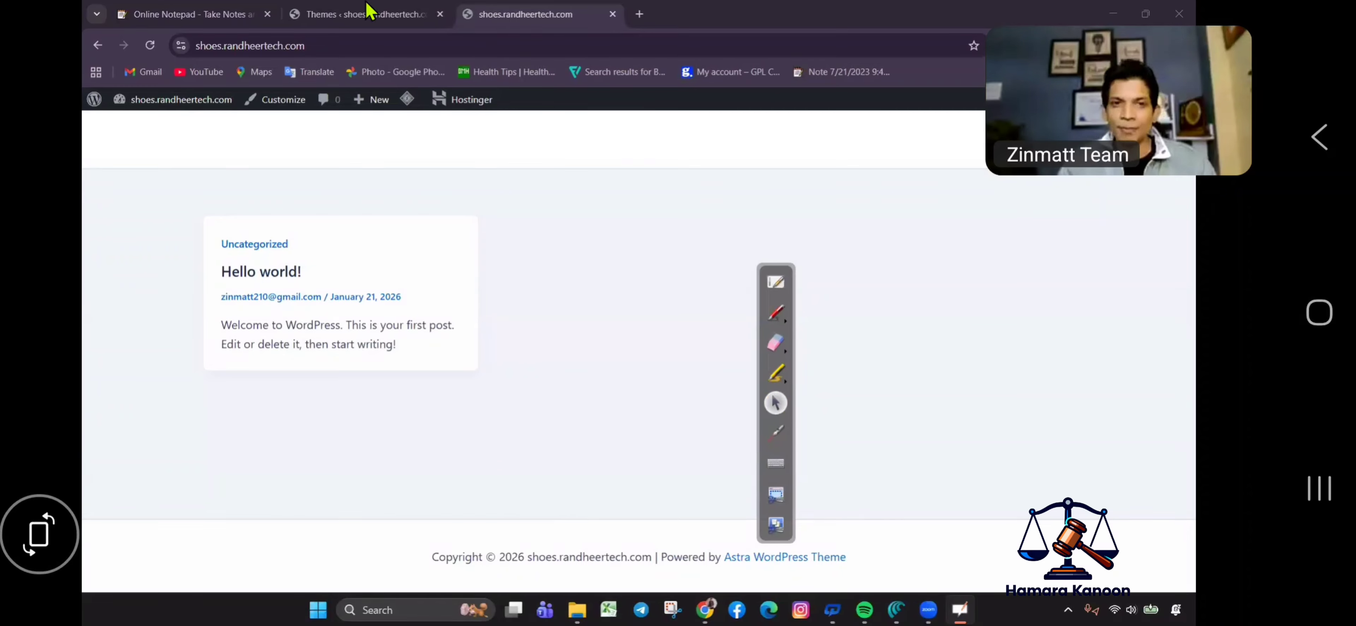
{"action": "left_click", "coordinate": [374, 15]}
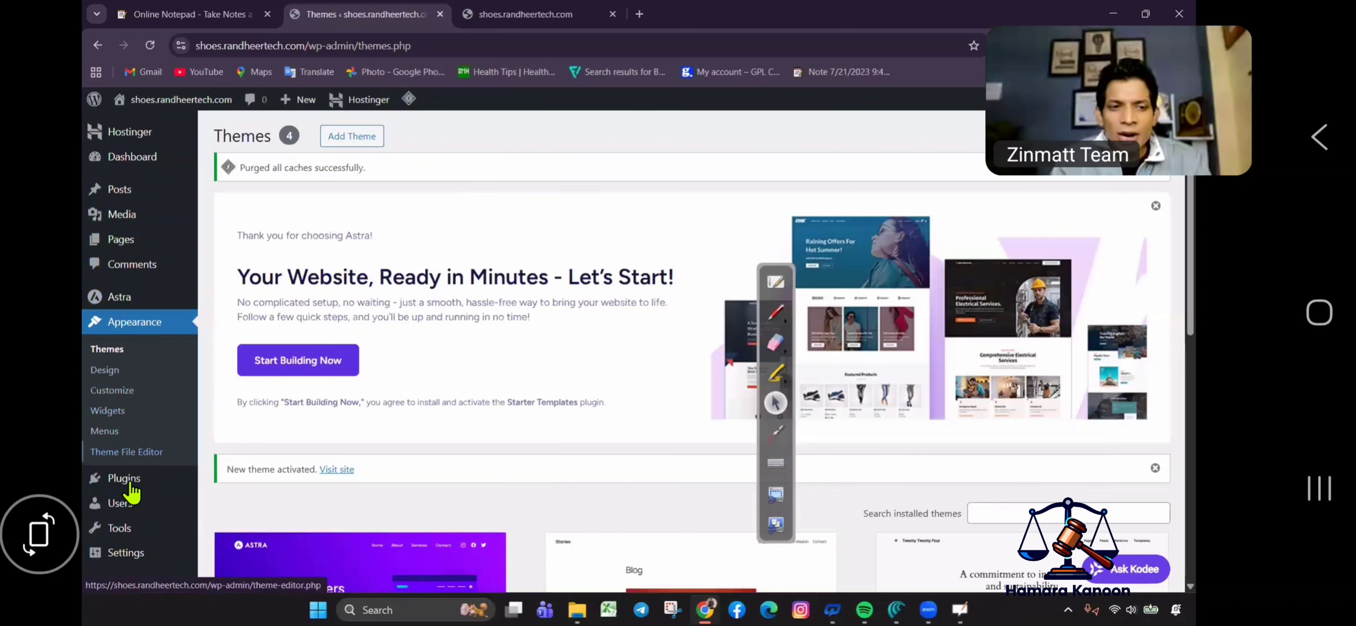
Open Plugins and go to the Add Plugins page.
{"action": "mouse_move", "coordinate": [130, 483]}
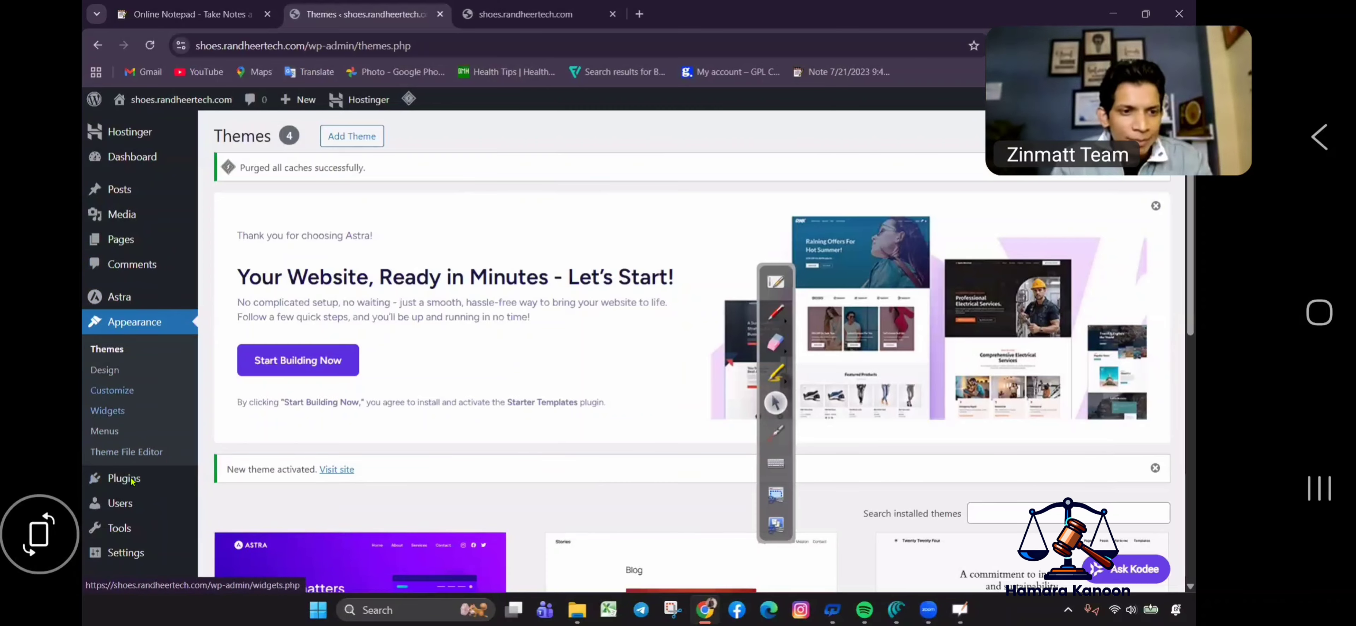
{"action": "left_click", "coordinate": [127, 479]}
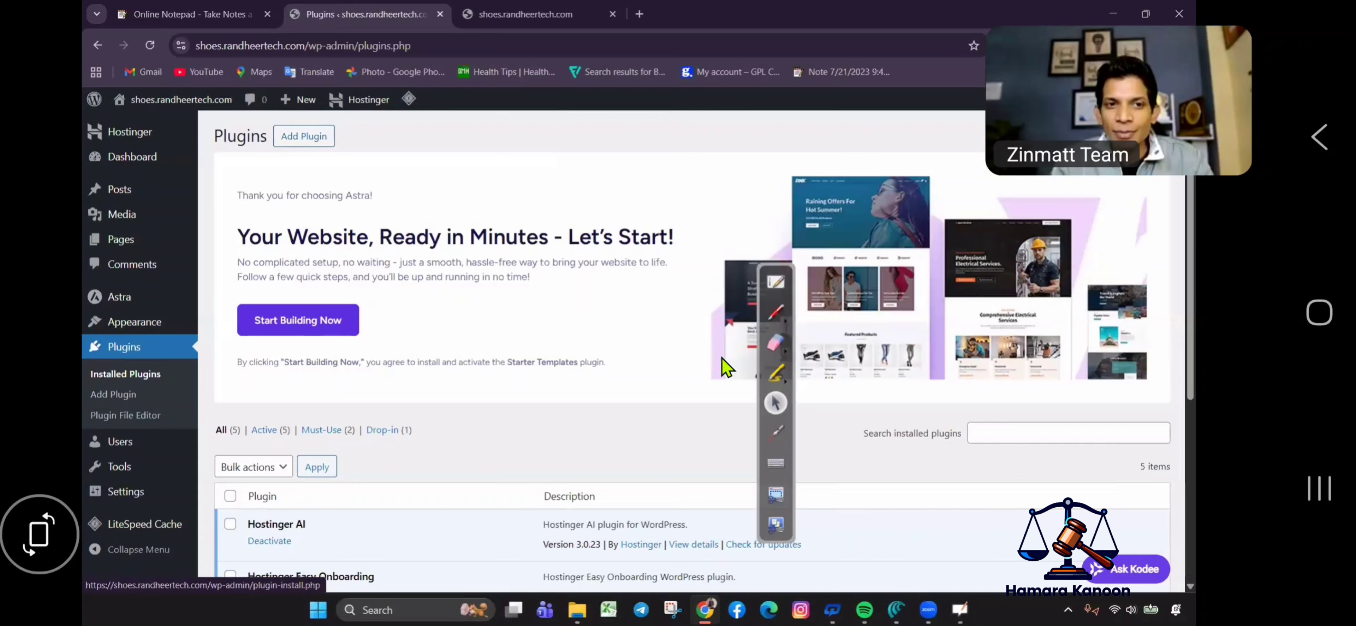
{"action": "left_click", "coordinate": [775, 312]}
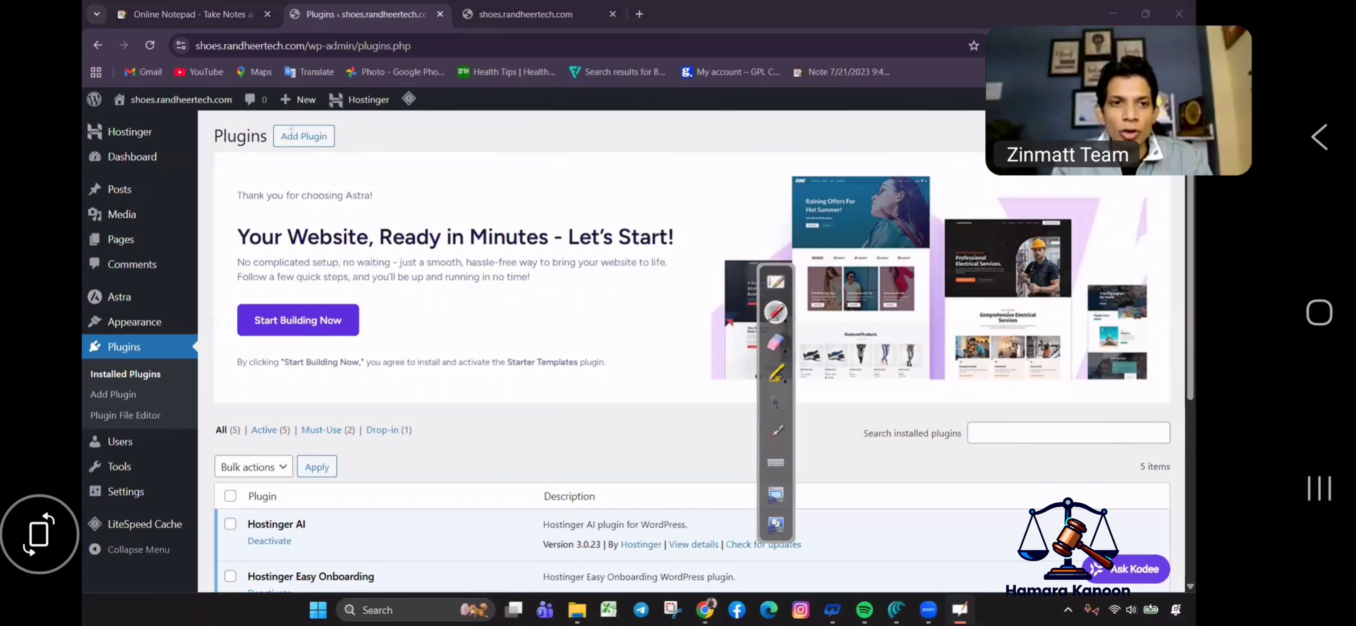
{"action": "mouse_move", "coordinate": [259, 129]}
{"action": "left_mouse_down"}
{"action": "mouse_move", "coordinate": [311, 173]}
{"action": "mouse_move", "coordinate": [326, 108]}
{"action": "left_mouse_up"}
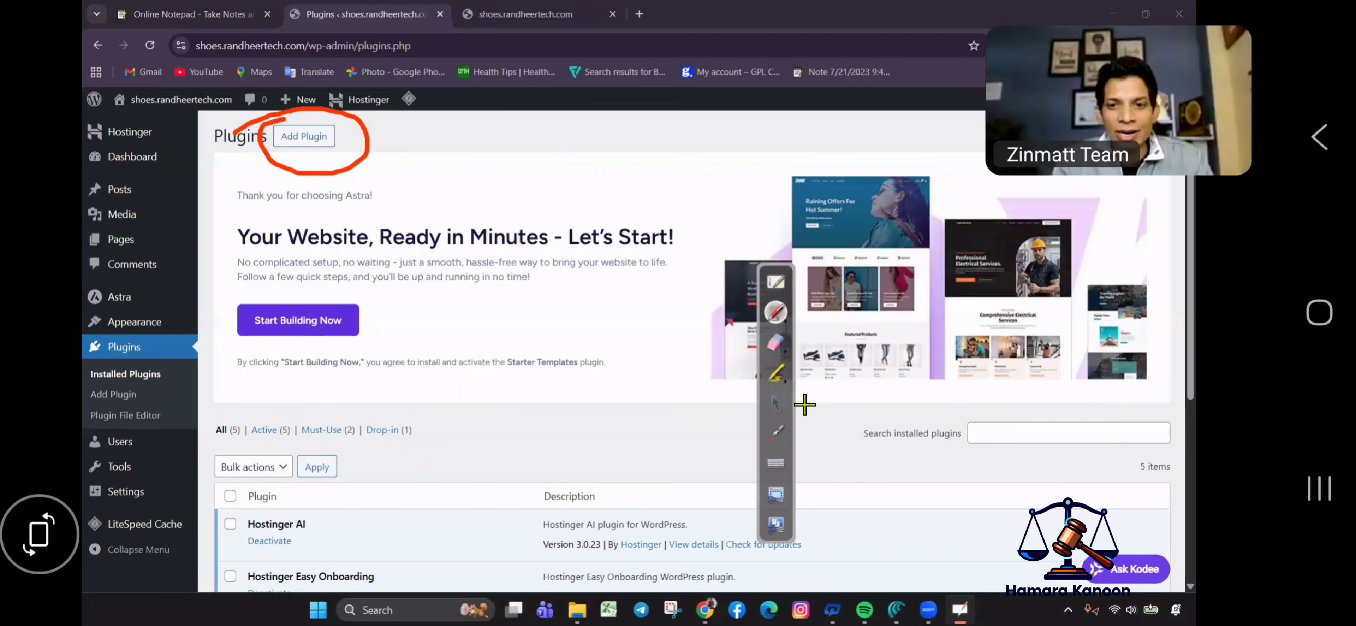
{"action": "left_click", "coordinate": [773, 403]}
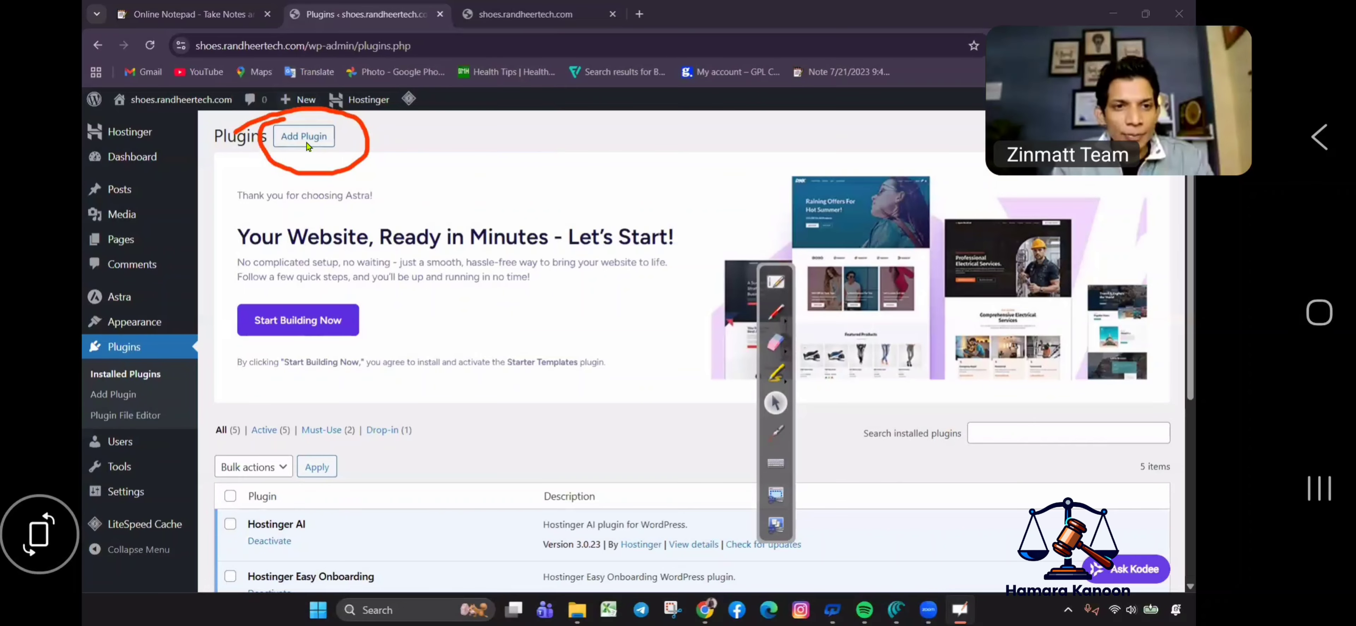
{"action": "left_click", "coordinate": [311, 151]}
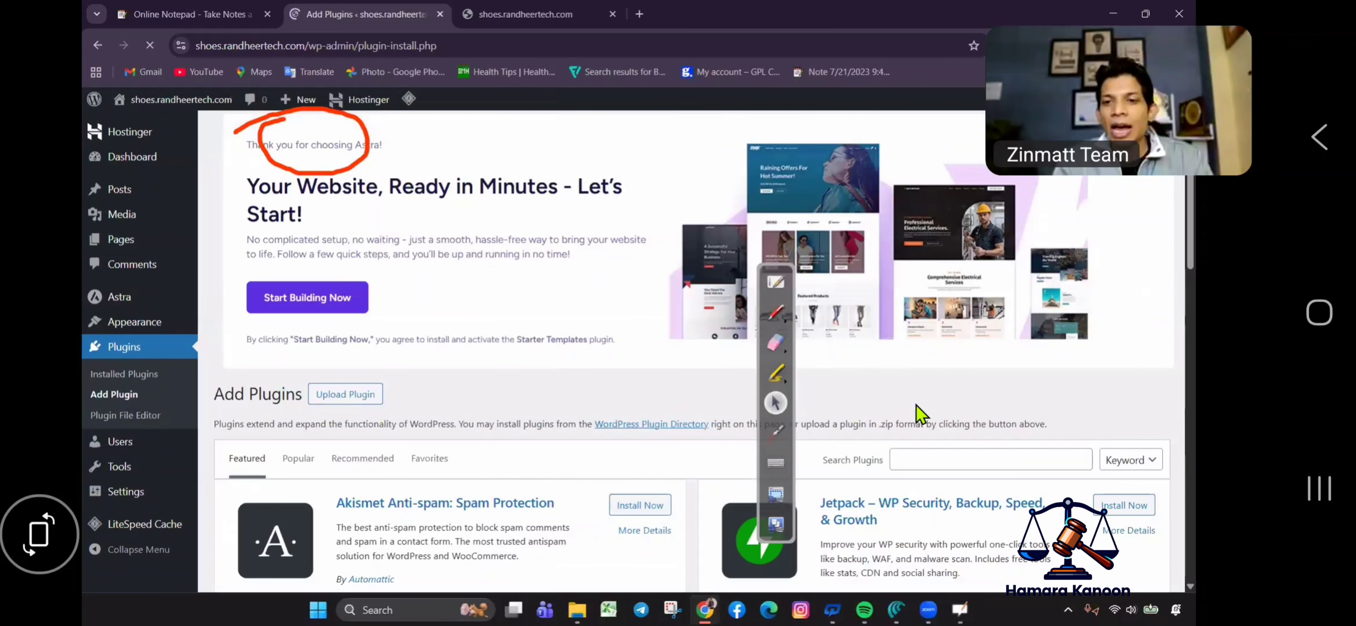
{"action": "left_click", "coordinate": [776, 345]}
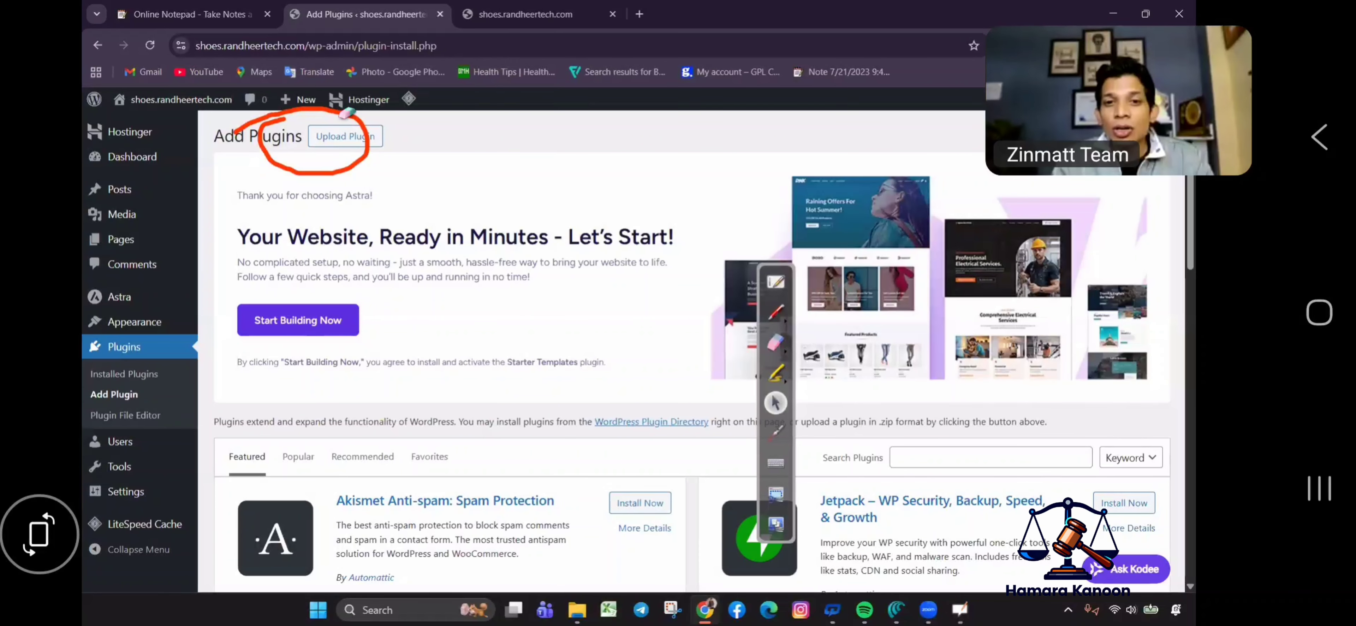
{"action": "left_click", "coordinate": [368, 150]}
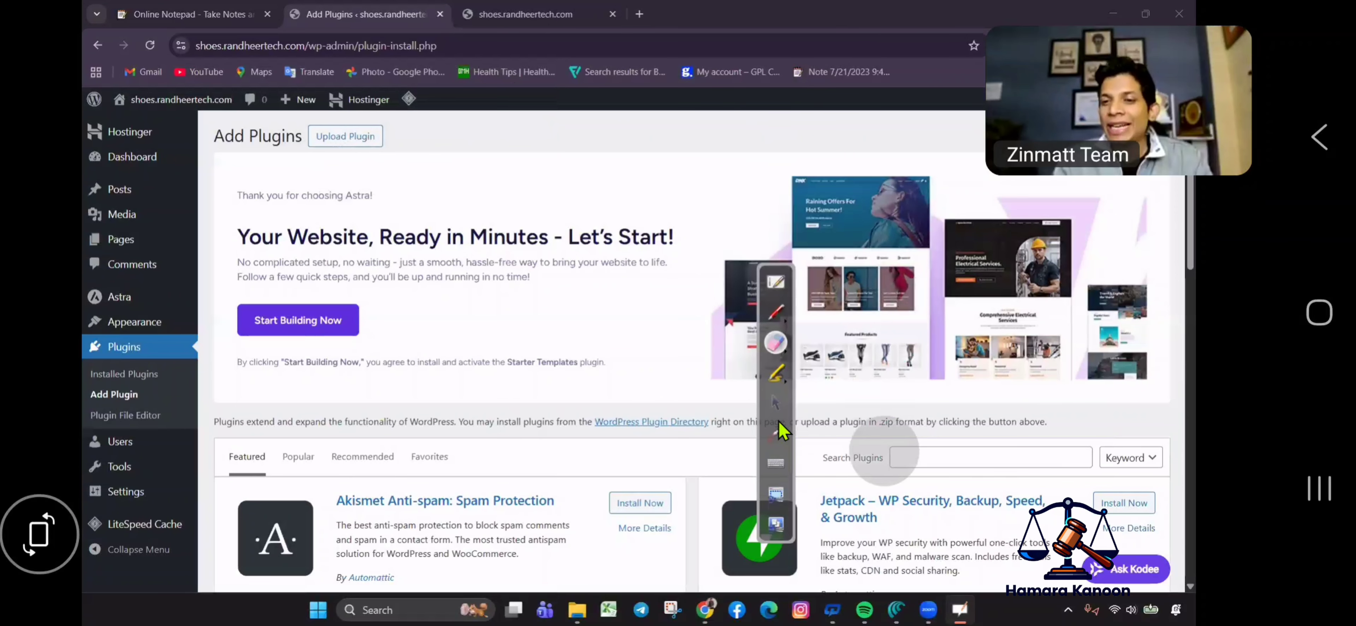
{"action": "left_click", "coordinate": [775, 403]}
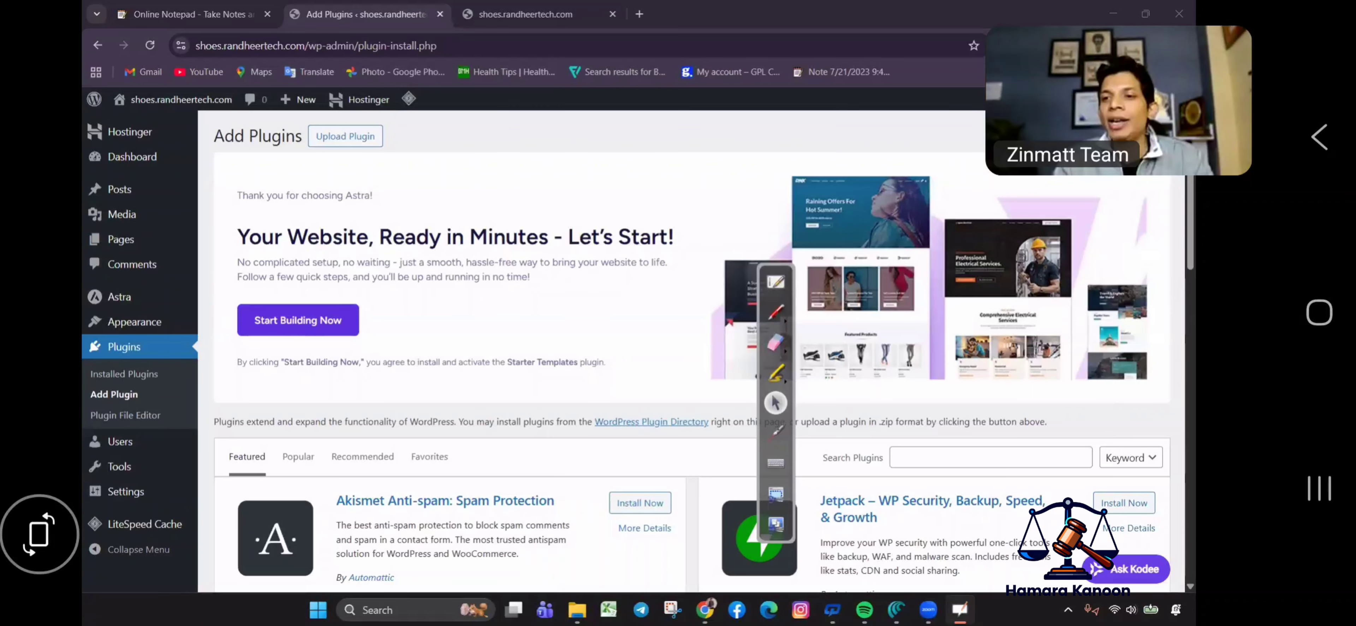
{"action": "scroll", "coordinate": [797, 318], "scroll_direction": "down", "scroll_amount": 3}
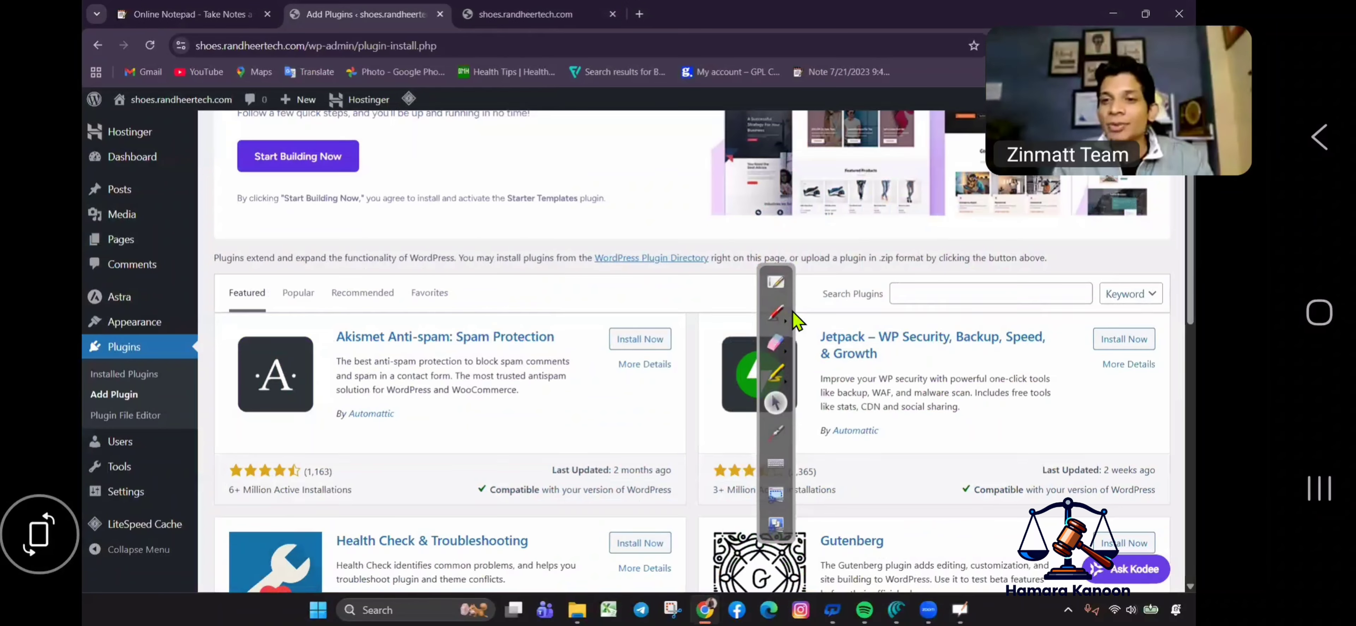
Search the plugin directory for WooCommerce.
{"action": "left_click", "coordinate": [882, 296]}
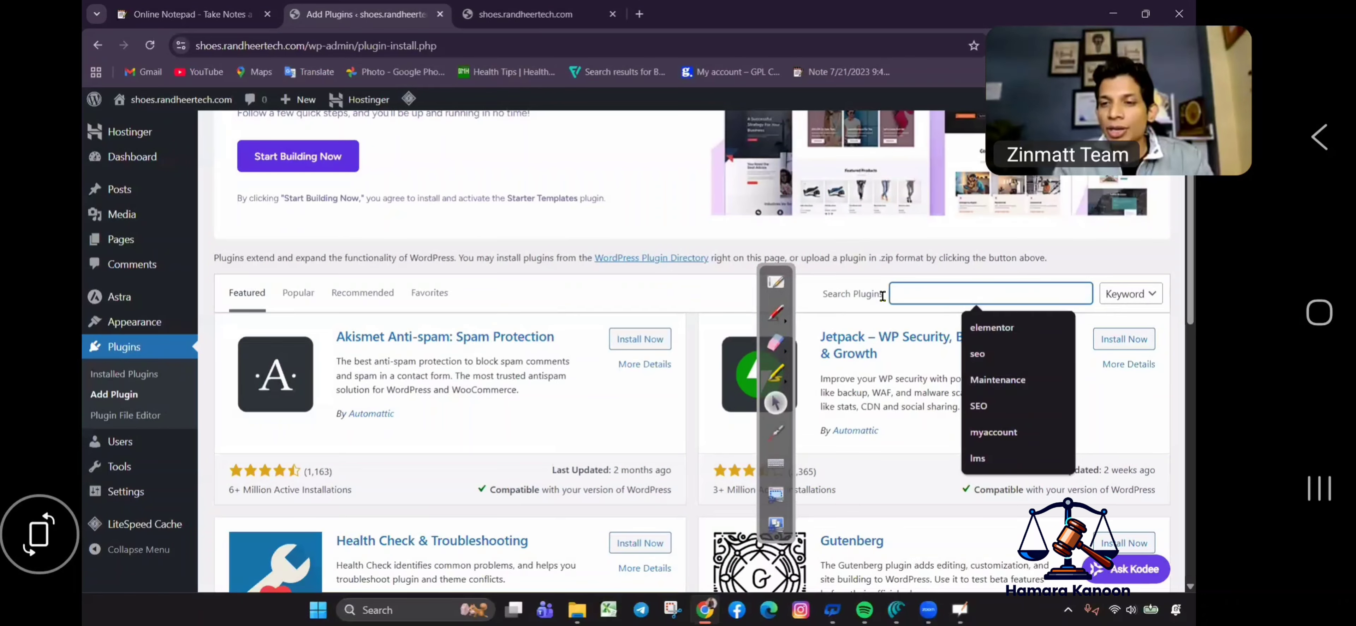
{"action": "type", "text": "wd"}
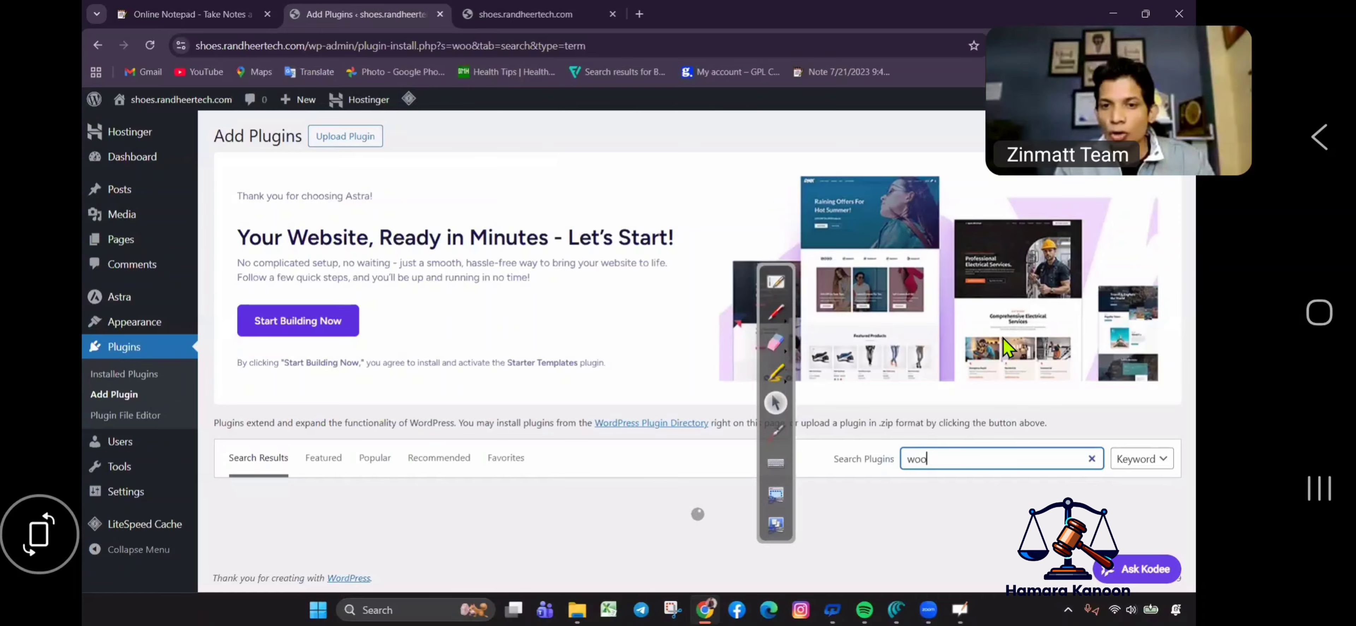
{"action": "left_click_drag", "start_coordinate": [876, 441], "coordinate": [875, 498]}
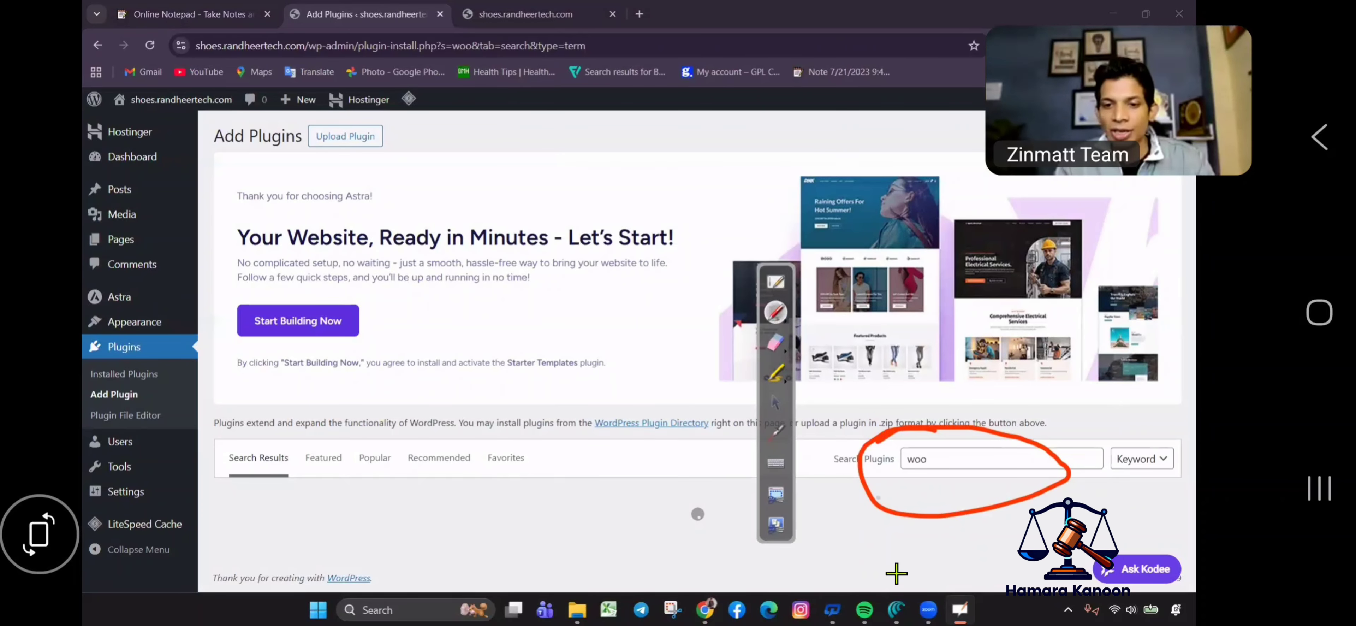
{"action": "left_click", "coordinate": [775, 343]}
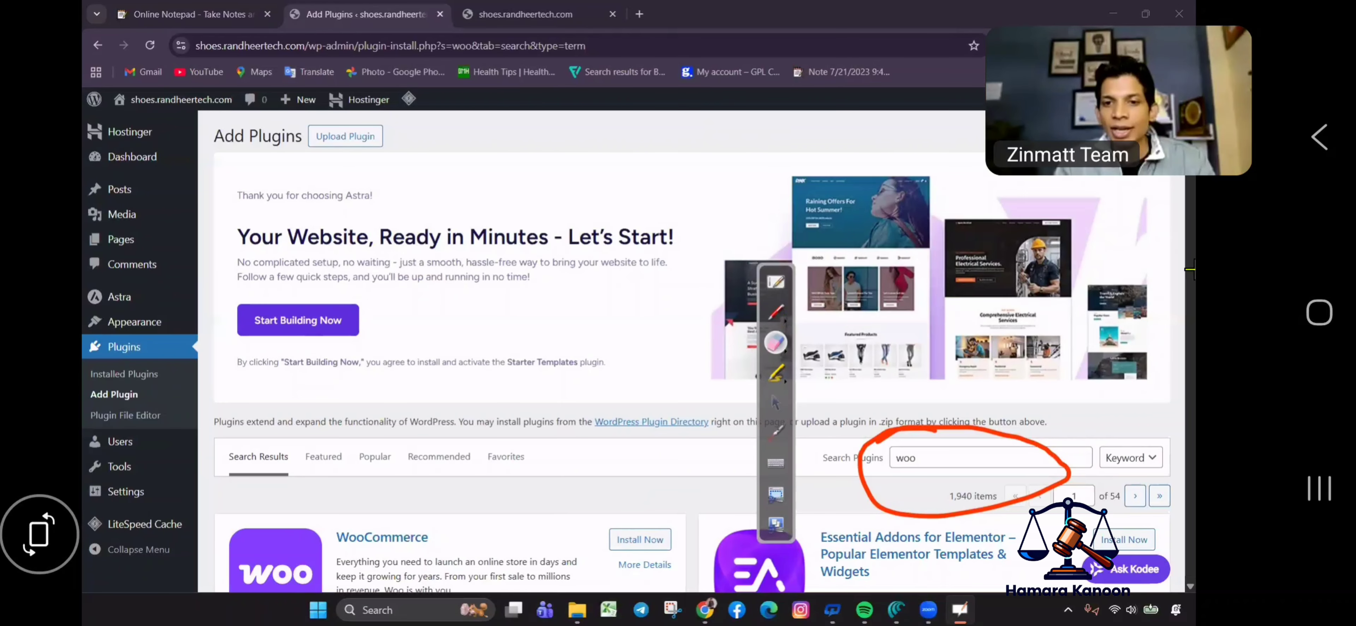
{"action": "left_click", "coordinate": [780, 313]}
{"action": "key", "text": "Escape"}
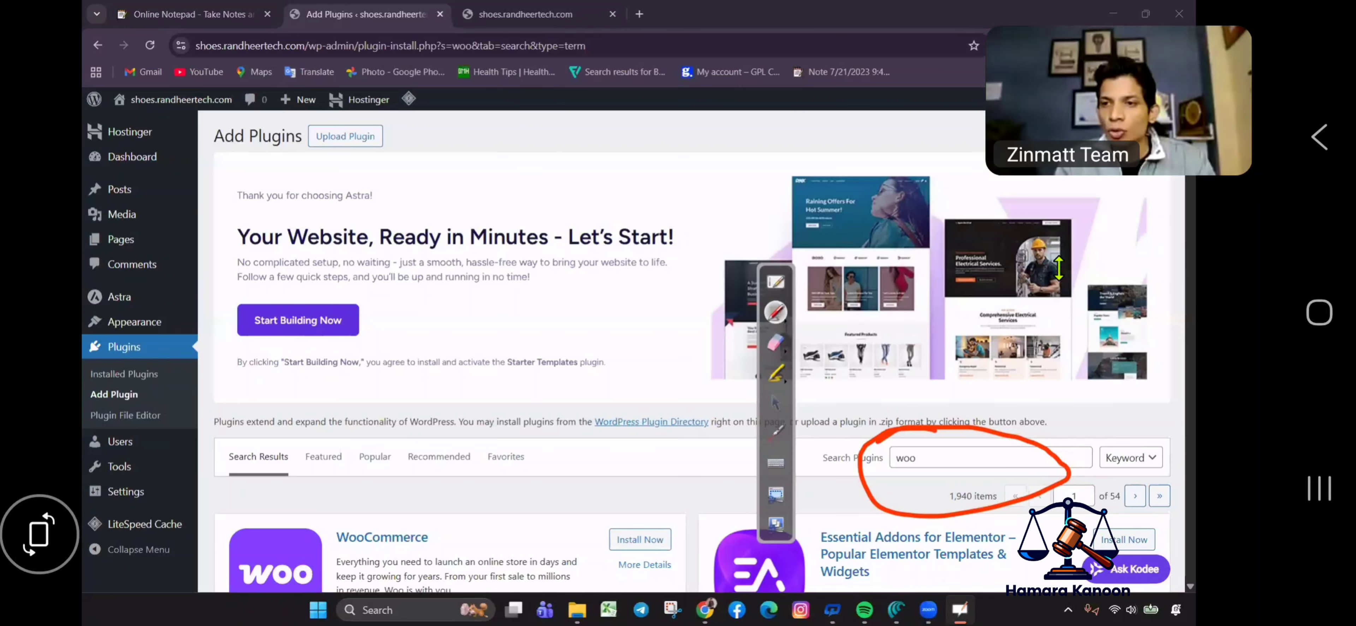
{"action": "scroll", "coordinate": [1162, 185], "scroll_direction": "down", "scroll_amount": 5}
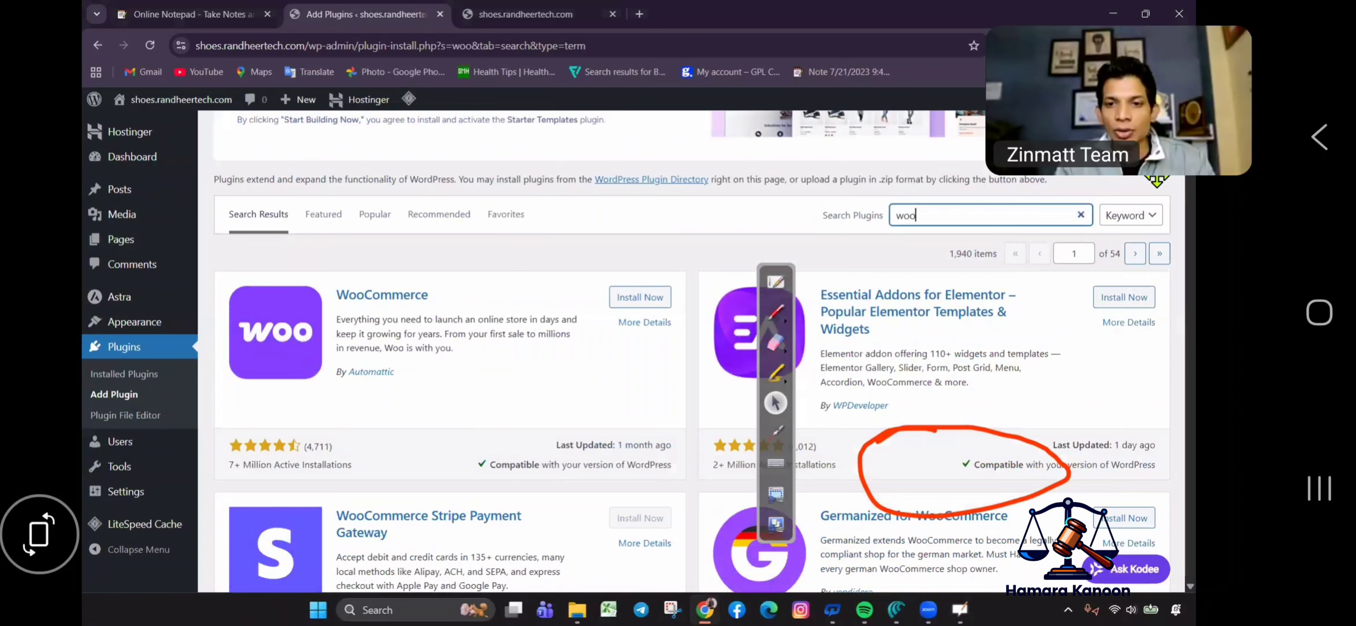
{"action": "left_click", "coordinate": [775, 312]}
Install the WooCommerce plugin and activate it.
{"action": "mouse_move", "coordinate": [383, 259]}
{"action": "left_mouse_down"}
{"action": "mouse_move", "coordinate": [179, 342]}
{"action": "mouse_move", "coordinate": [218, 498]}
{"action": "mouse_move", "coordinate": [633, 470]}
{"action": "mouse_move", "coordinate": [693, 425]}
{"action": "mouse_move", "coordinate": [711, 295]}
{"action": "mouse_move", "coordinate": [445, 232]}
{"action": "mouse_move", "coordinate": [311, 261]}
{"action": "left_mouse_up"}
{"action": "left_click", "coordinate": [775, 343]}
{"action": "mouse_move", "coordinate": [628, 242]}
{"action": "left_mouse_down"}
{"action": "mouse_move", "coordinate": [178, 343]}
{"action": "mouse_move", "coordinate": [123, 498]}
{"action": "mouse_move", "coordinate": [228, 508]}
{"action": "mouse_move", "coordinate": [587, 469]}
{"action": "mouse_move", "coordinate": [659, 242]}
{"action": "left_mouse_up"}
{"action": "mouse_move", "coordinate": [868, 463]}
{"action": "left_mouse_down"}
{"action": "mouse_move", "coordinate": [1023, 488]}
{"action": "mouse_move", "coordinate": [898, 435]}
{"action": "left_mouse_up"}
{"action": "left_click", "coordinate": [776, 313]}
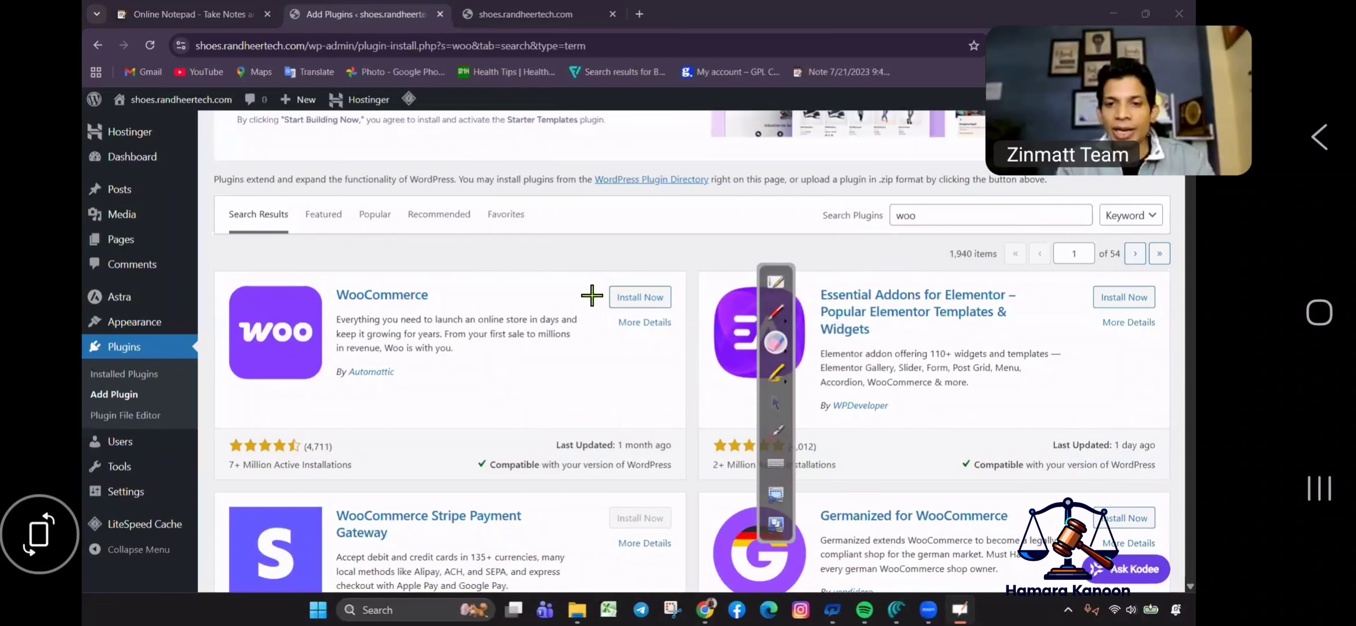
{"action": "mouse_move", "coordinate": [605, 274]}
{"action": "left_mouse_down"}
{"action": "mouse_move", "coordinate": [599, 286]}
{"action": "mouse_move", "coordinate": [604, 276]}
{"action": "left_mouse_up"}
{"action": "left_click", "coordinate": [776, 403]}
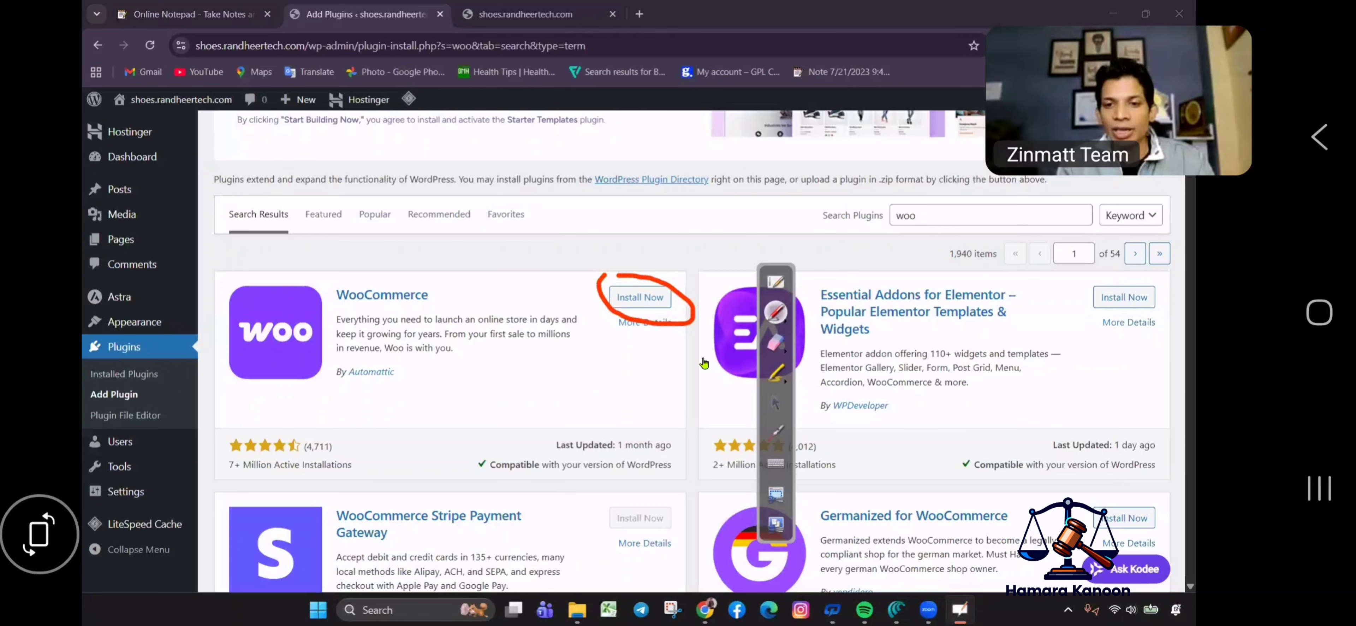
{"action": "left_click", "coordinate": [642, 300]}
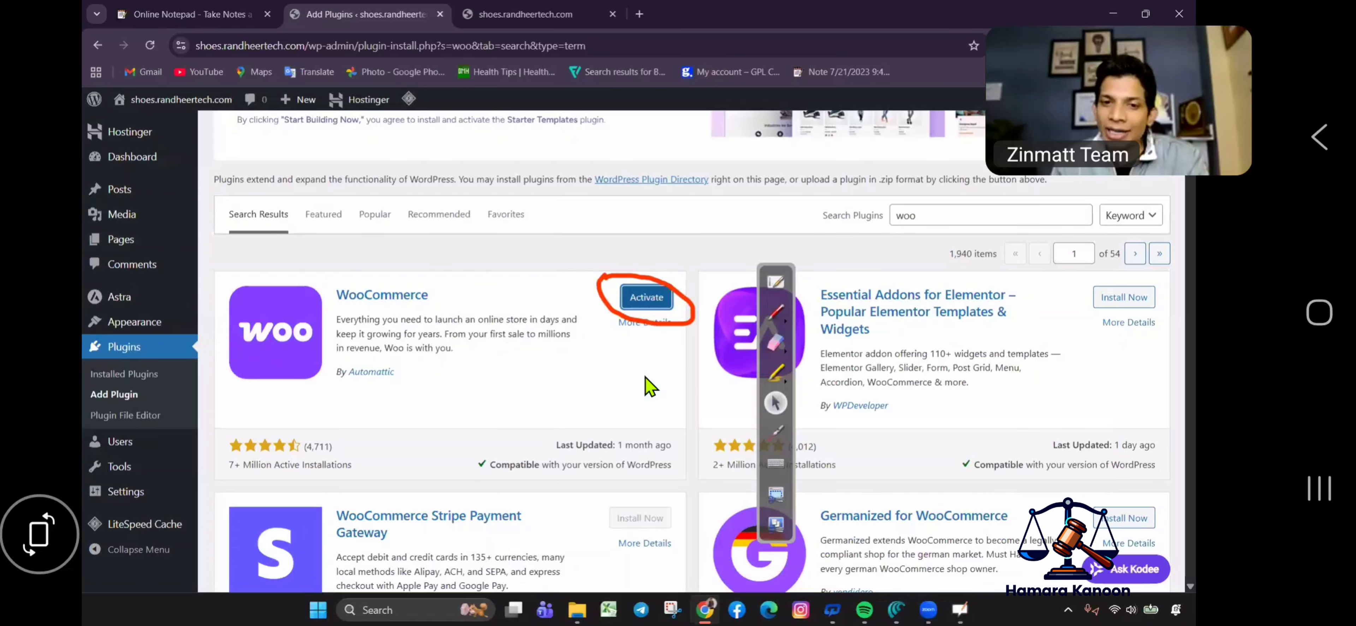
{"action": "left_click", "coordinate": [646, 297]}
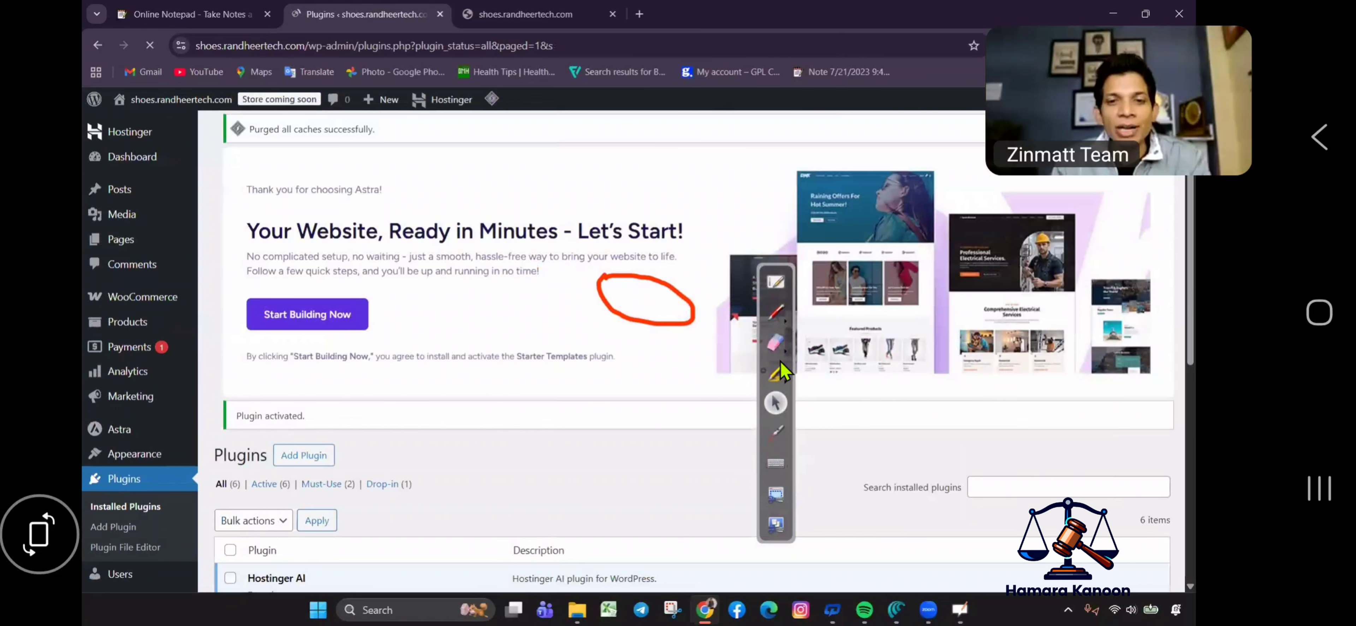
{"action": "left_click", "coordinate": [775, 342]}
{"action": "left_click", "coordinate": [605, 293]}
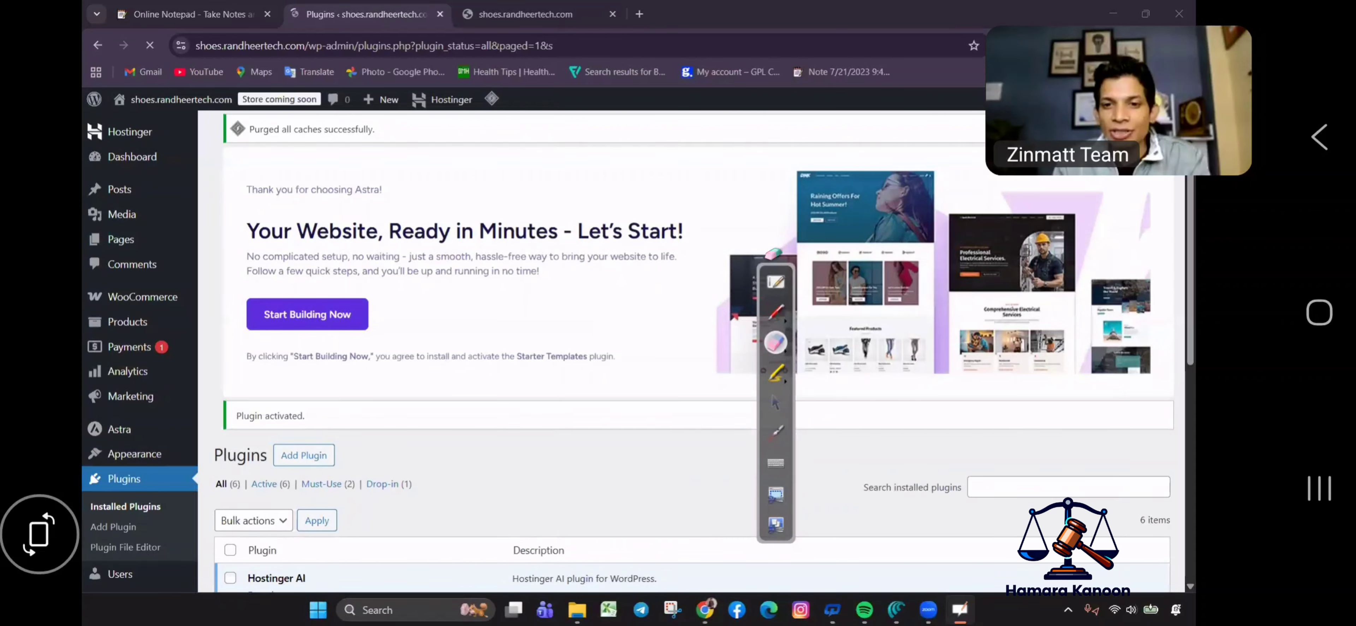
{"action": "left_click", "coordinate": [532, 10]}
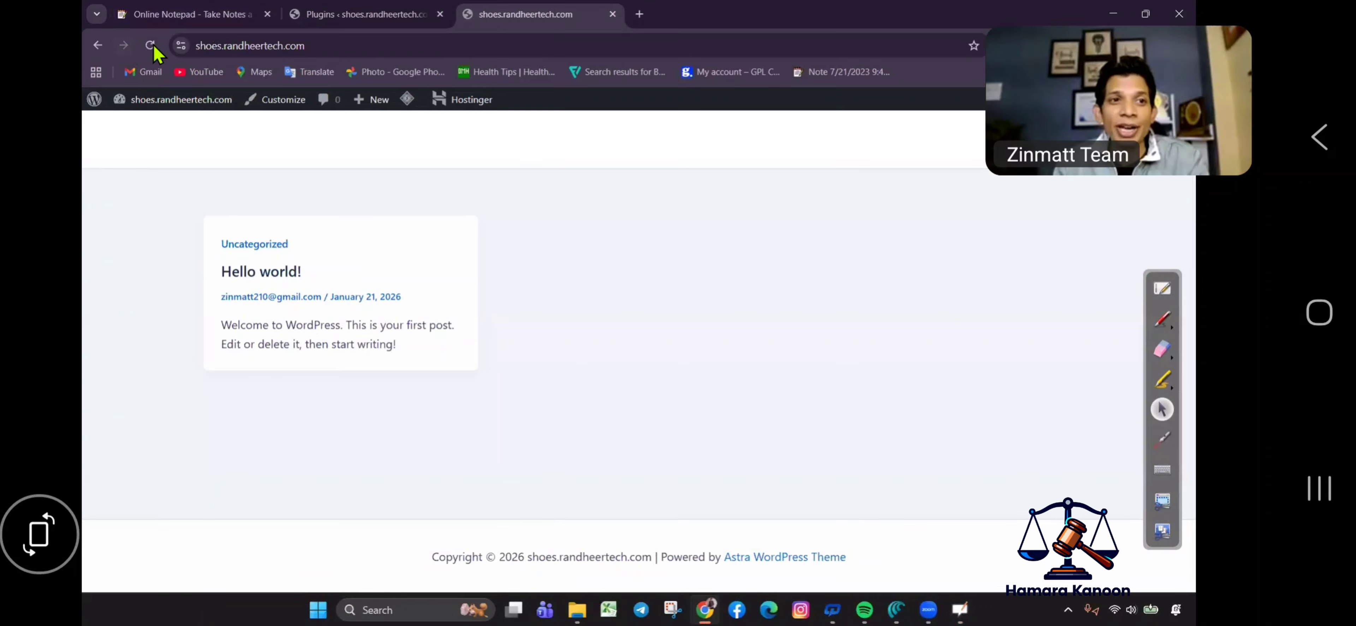
{"action": "left_click", "coordinate": [150, 45]}
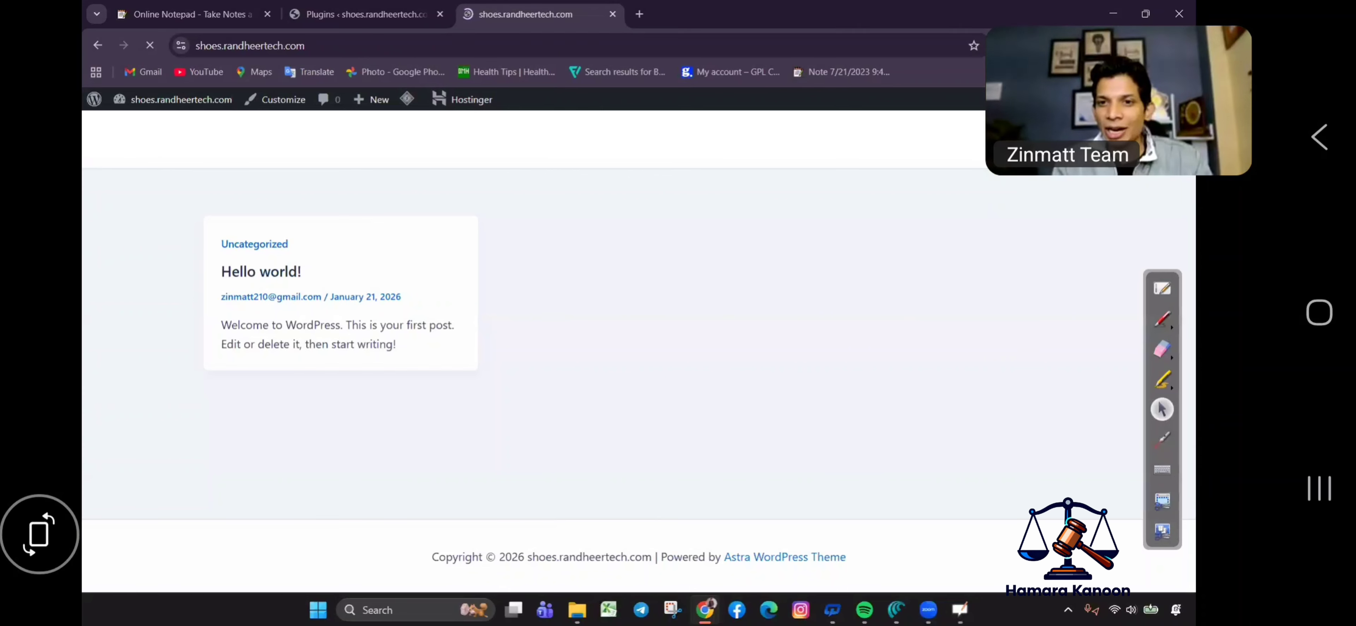
{"action": "left_click", "coordinate": [1161, 318]}
{"action": "mouse_move", "coordinate": [842, 117]}
{"action": "left_mouse_down"}
{"action": "mouse_move", "coordinate": [831, 177]}
{"action": "mouse_move", "coordinate": [827, 112]}
{"action": "mouse_move", "coordinate": [876, 153]}
{"action": "mouse_move", "coordinate": [901, 119]}
{"action": "mouse_move", "coordinate": [994, 178]}
{"action": "left_mouse_up"}
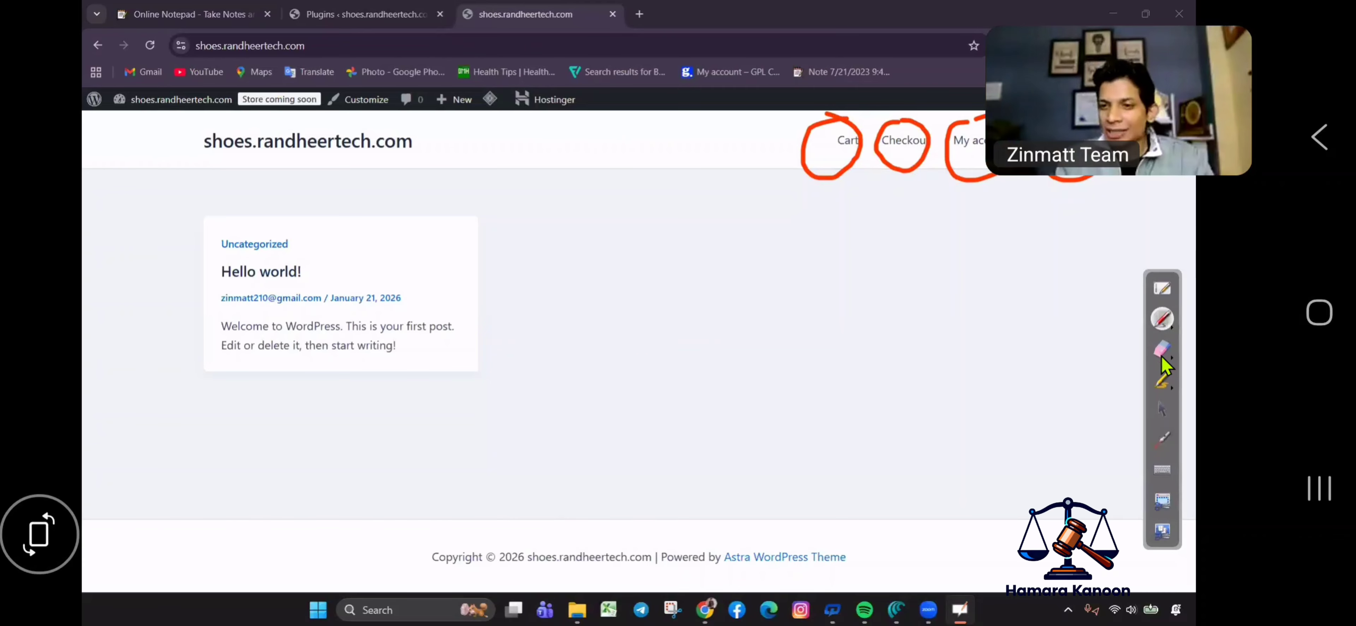
{"action": "left_click", "coordinate": [1161, 349]}
{"action": "left_click", "coordinate": [965, 169]}
{"action": "mouse_move", "coordinate": [966, 170]}
{"action": "left_mouse_down"}
{"action": "mouse_move", "coordinate": [826, 128]}
{"action": "mouse_move", "coordinate": [680, 150]}
{"action": "left_mouse_up"}
{"action": "left_click", "coordinate": [1162, 408]}
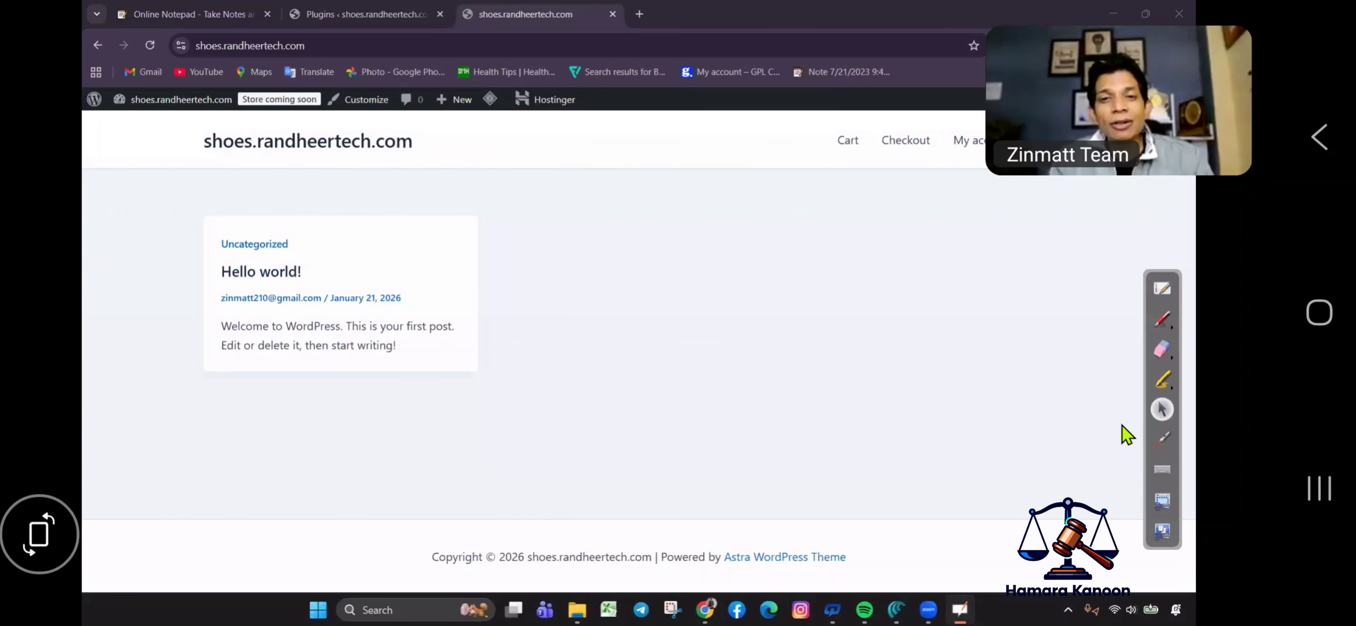
{"action": "left_click", "coordinate": [395, 13]}
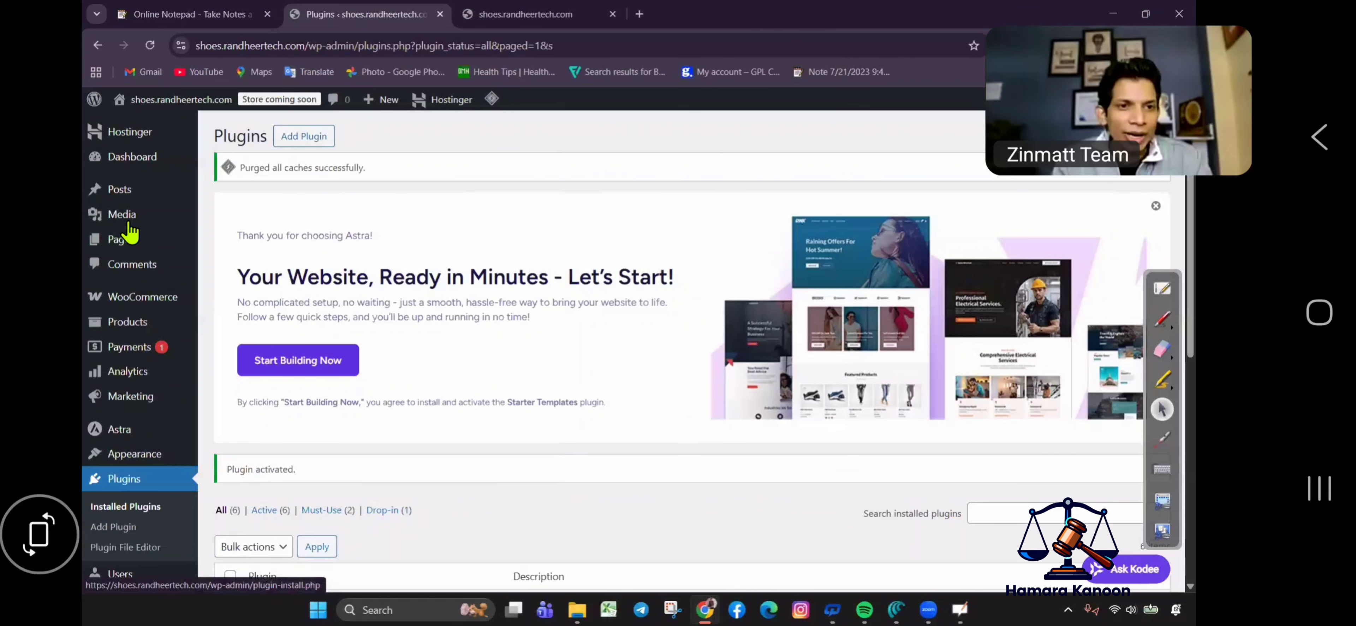
Create a new page titled 'home'.
{"action": "left_click", "coordinate": [141, 245]}
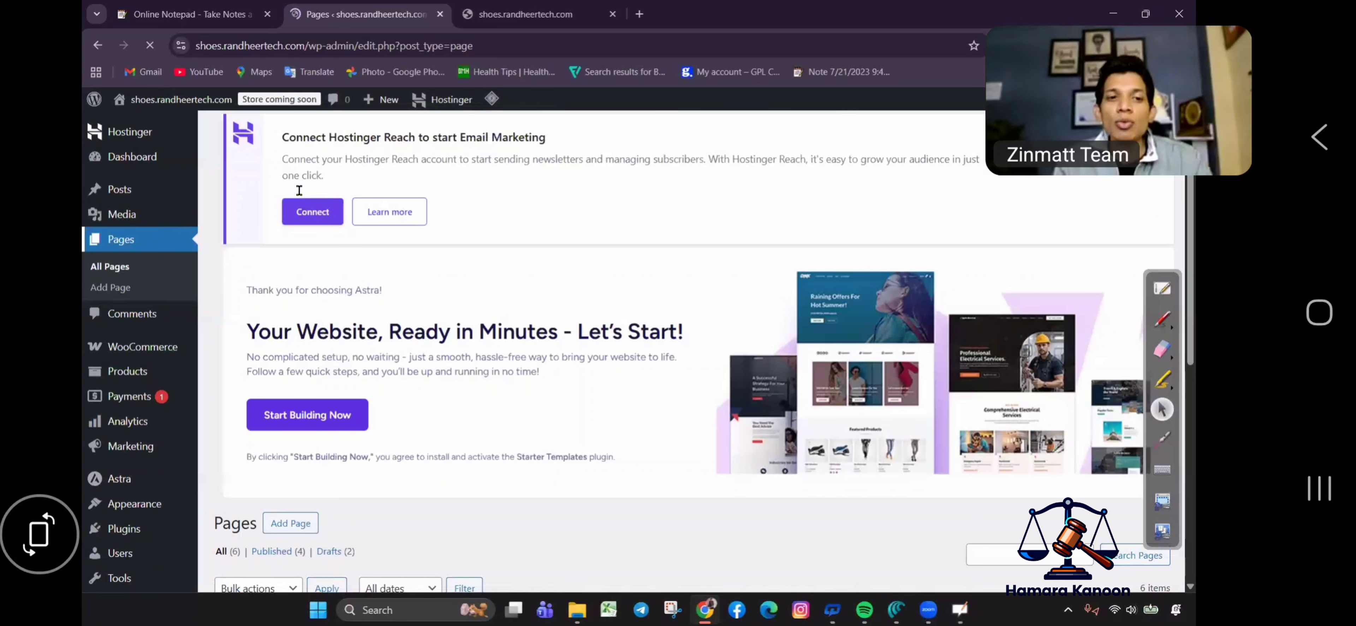
{"action": "left_click", "coordinate": [299, 137]}
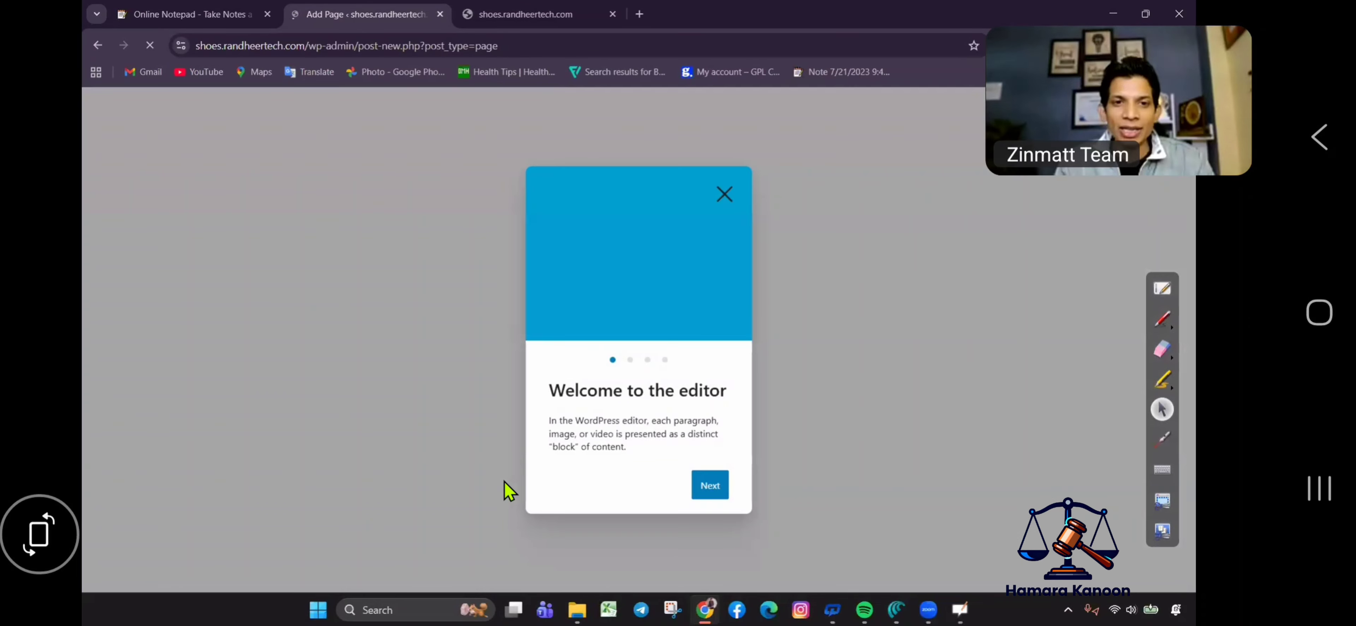
{"action": "left_click", "coordinate": [206, 211]}
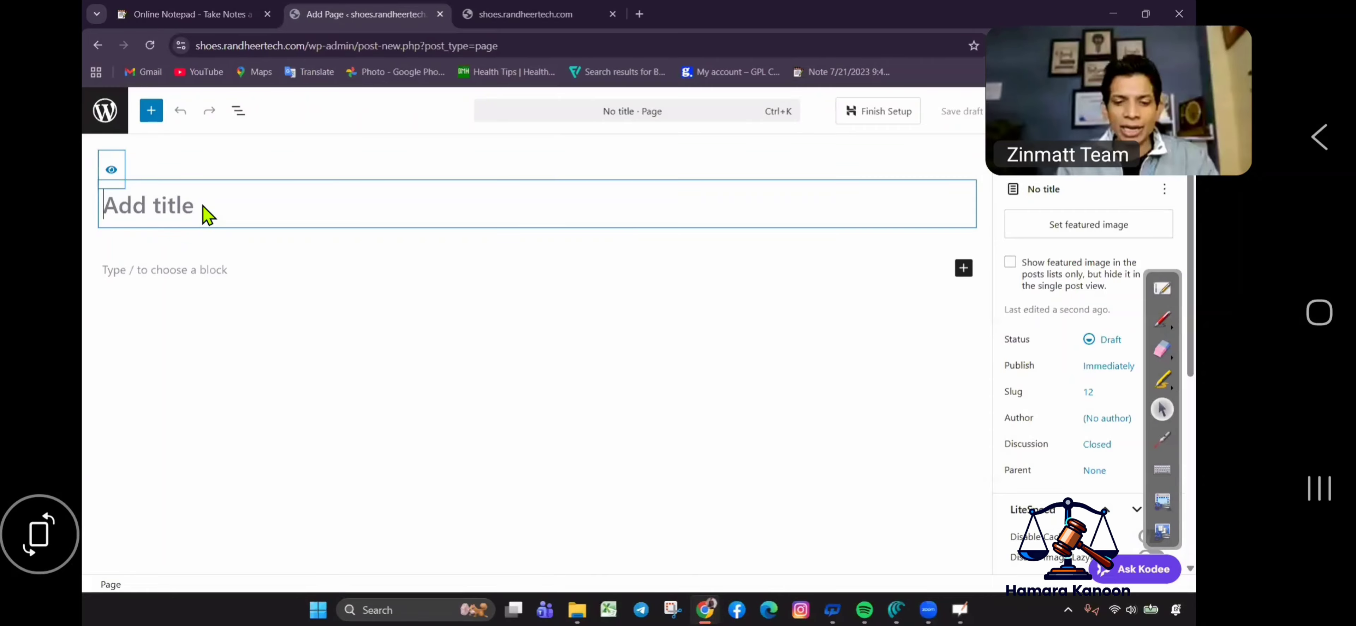
{"action": "type", "text": "home"}
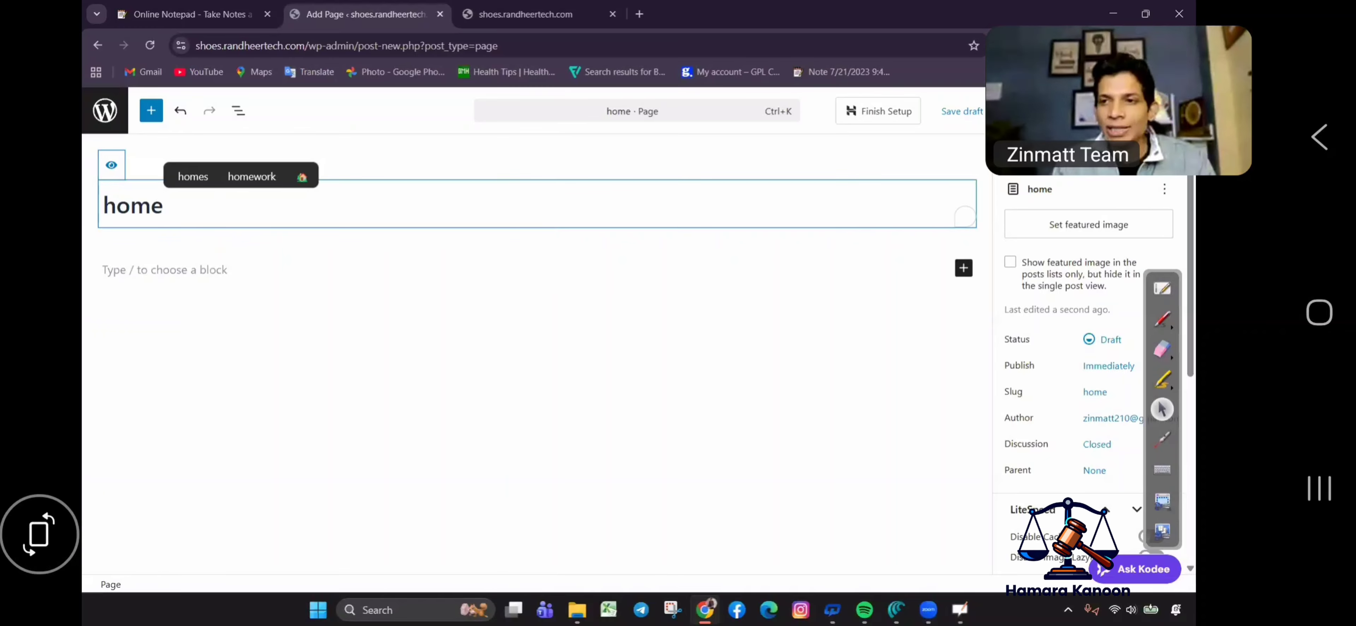
Publish the home page and go back to the Pages list.
{"action": "left_click", "coordinate": [1129, 110]}
{"action": "left_click", "coordinate": [1128, 111]}
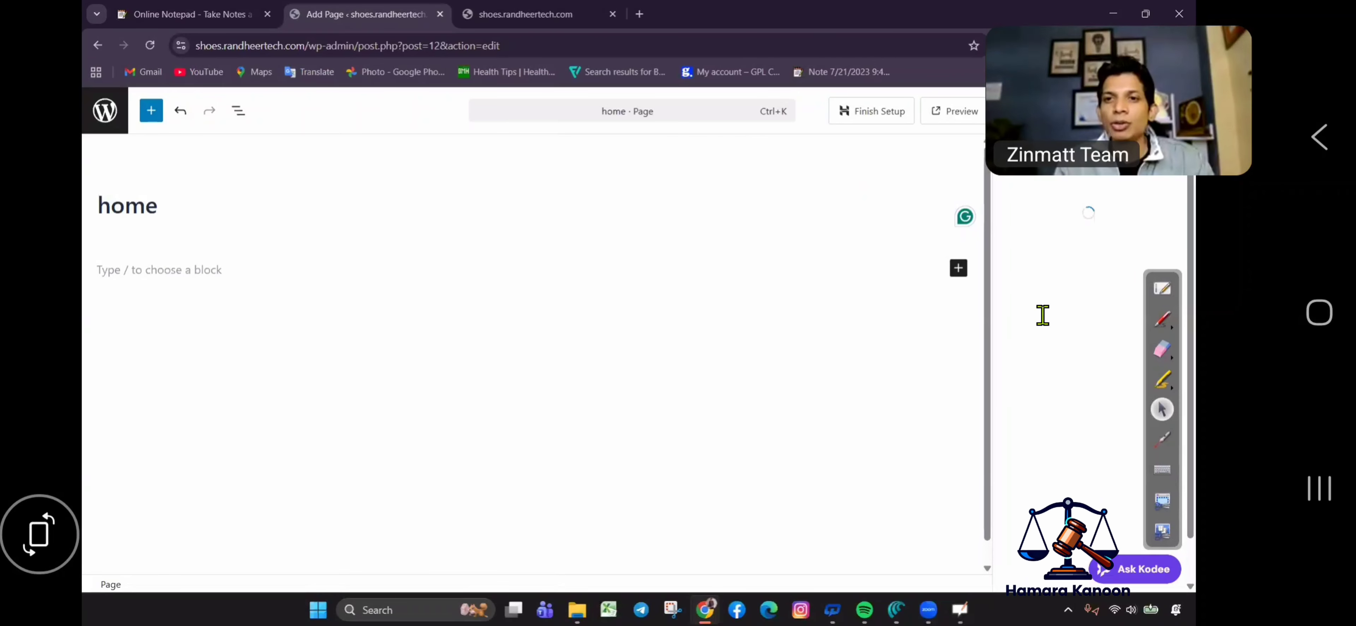
{"action": "left_click", "coordinate": [99, 120]}
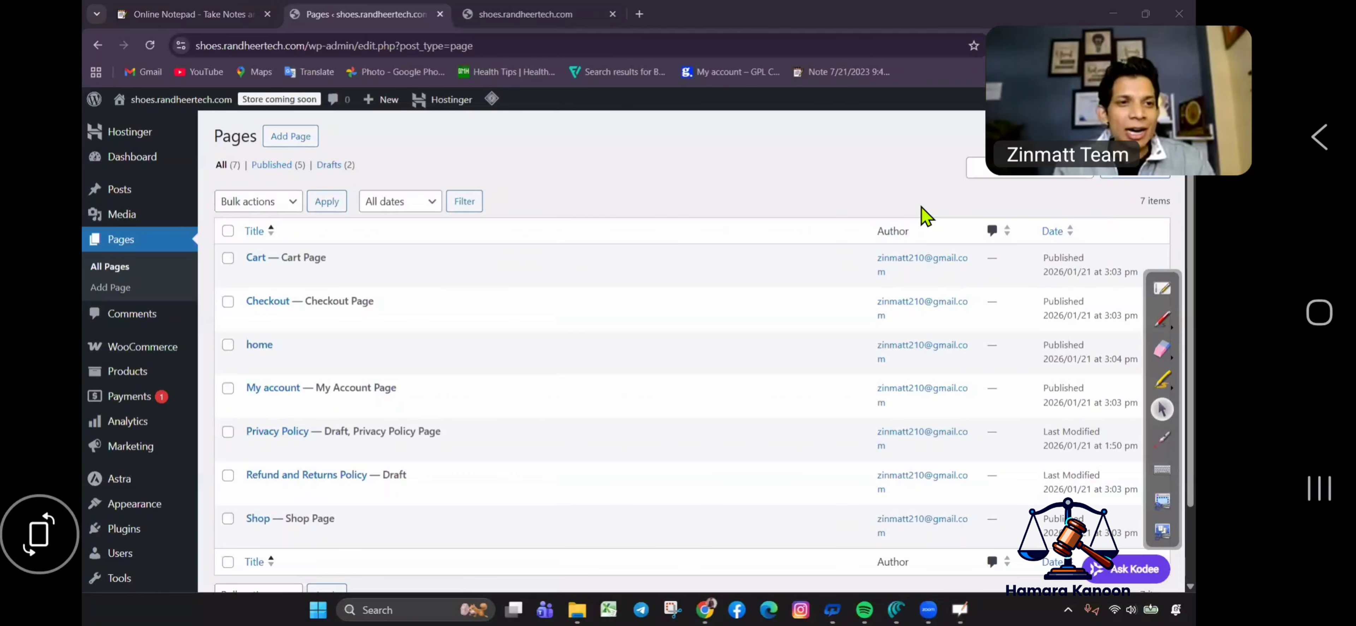
Reload the live site tab to confirm 'home' appears in its menu.
{"action": "mouse_move", "coordinate": [161, 111]}
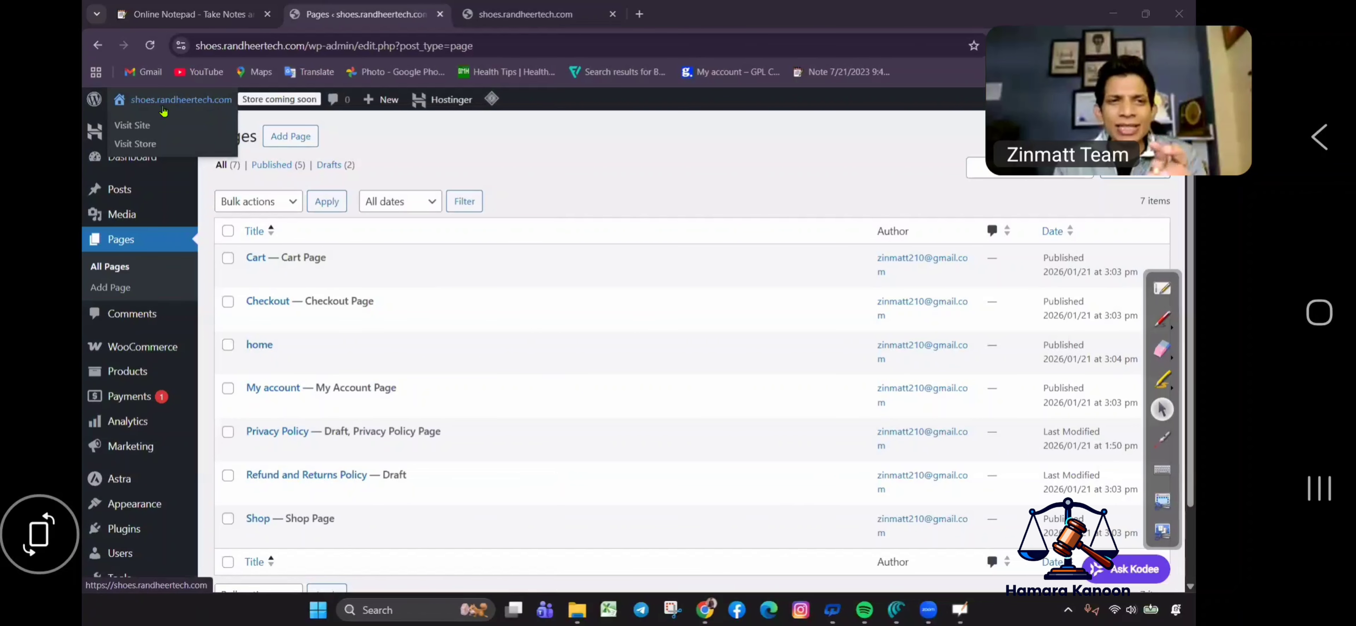
{"action": "left_click", "coordinate": [506, 15]}
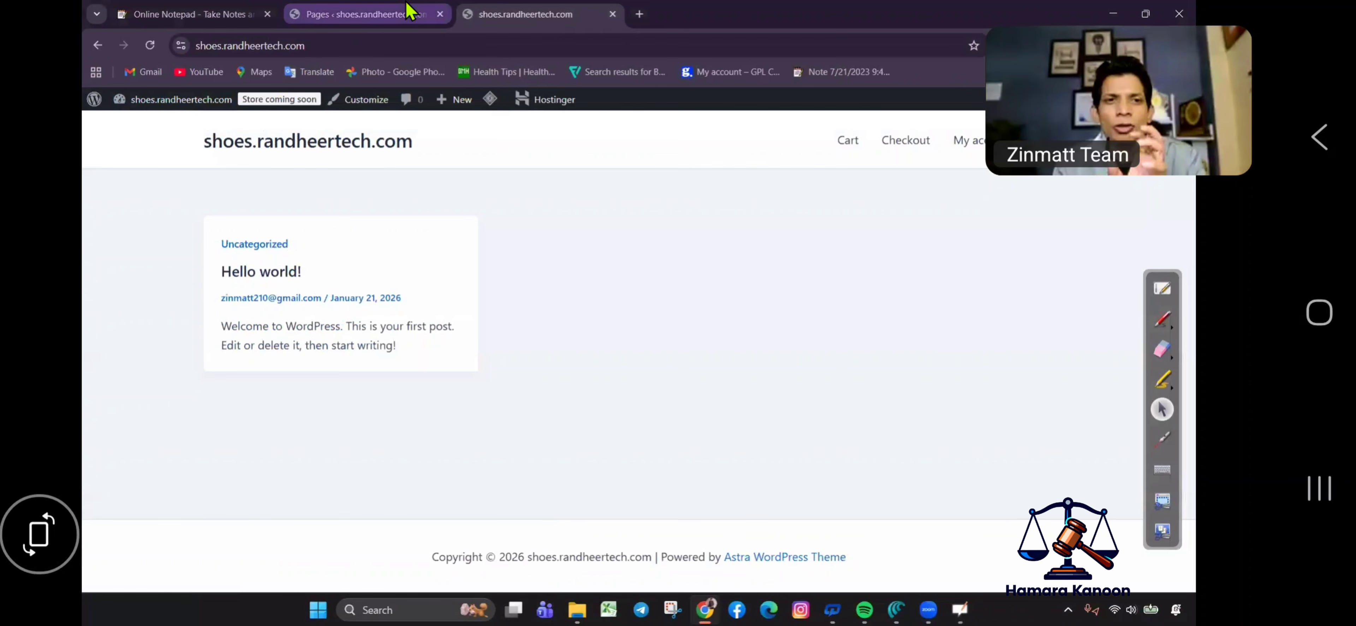
{"action": "left_click", "coordinate": [153, 48]}
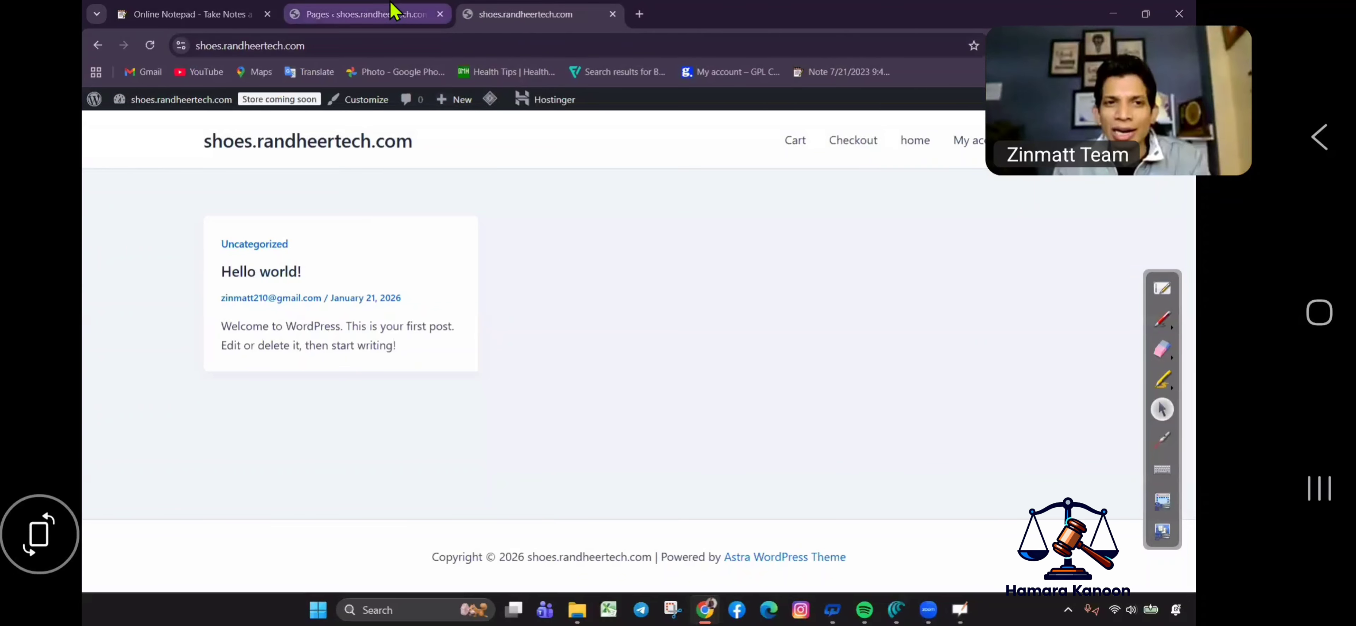
Return to the Pages tab and open Appearance > Customize.
{"action": "left_click", "coordinate": [402, 14]}
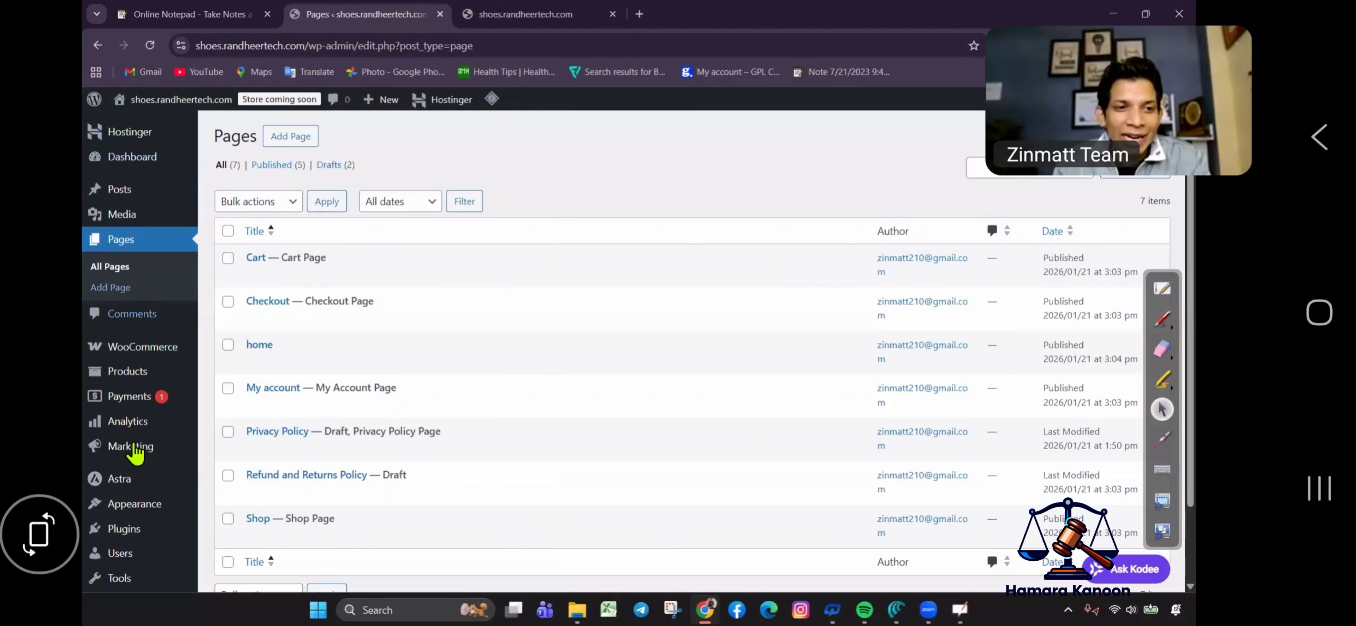
{"action": "mouse_move", "coordinate": [139, 508]}
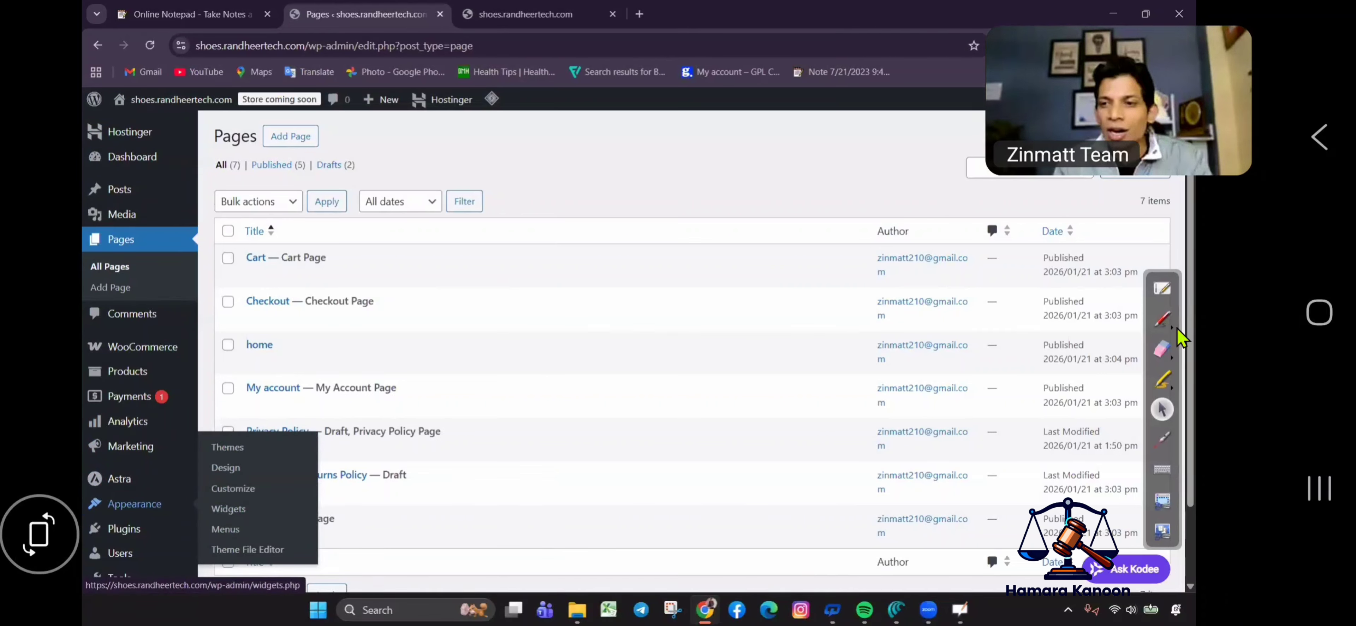
{"action": "key", "text": "ctrl+shift+1"}
{"action": "mouse_move", "coordinate": [158, 483]}
{"action": "left_mouse_down"}
{"action": "mouse_move", "coordinate": [85, 488]}
{"action": "mouse_move", "coordinate": [126, 529]}
{"action": "mouse_move", "coordinate": [136, 482]}
{"action": "left_mouse_up"}
{"action": "key", "text": "ctrl+shift+3"}
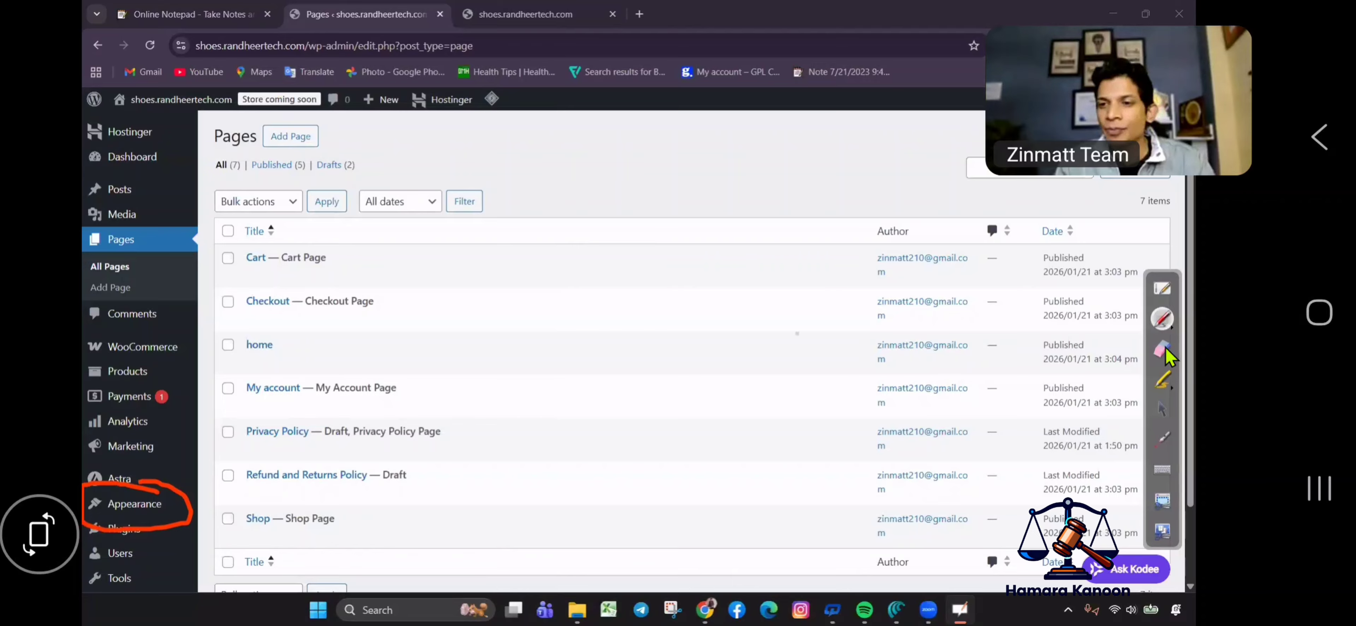
{"action": "mouse_move", "coordinate": [98, 526]}
{"action": "left_mouse_down"}
{"action": "mouse_move", "coordinate": [127, 501]}
{"action": "mouse_move", "coordinate": [106, 505]}
{"action": "left_mouse_up"}
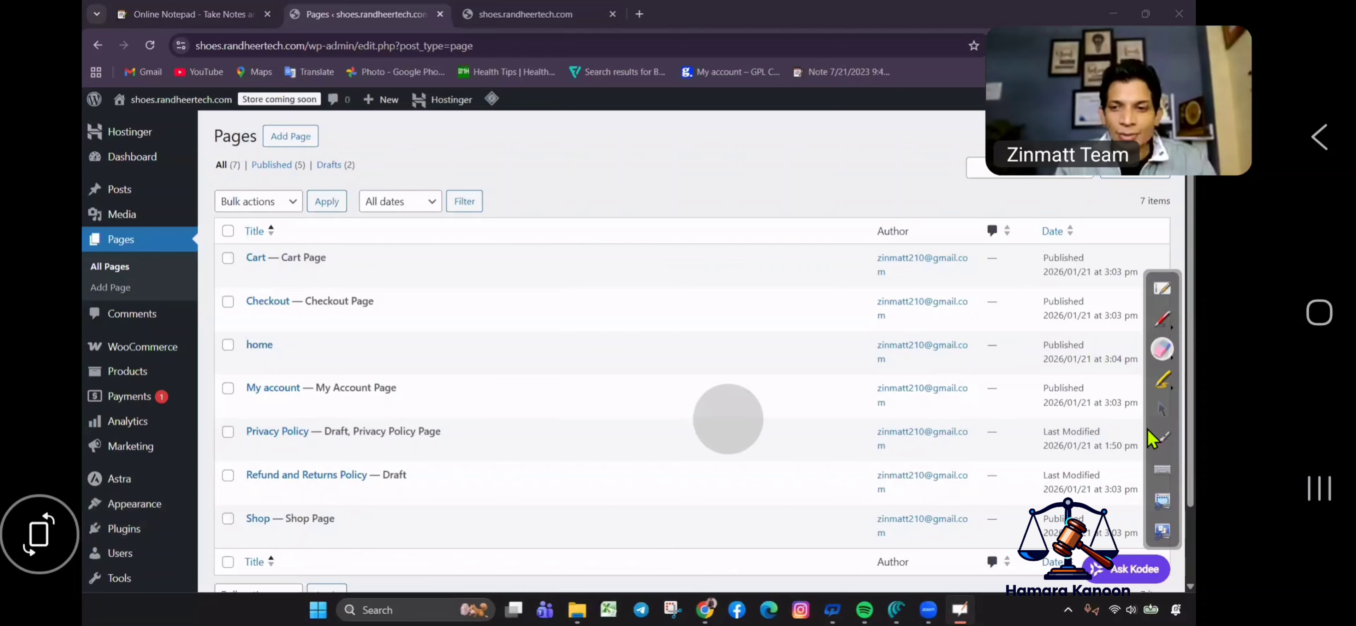
{"action": "key", "text": "ctrl+shift+5"}
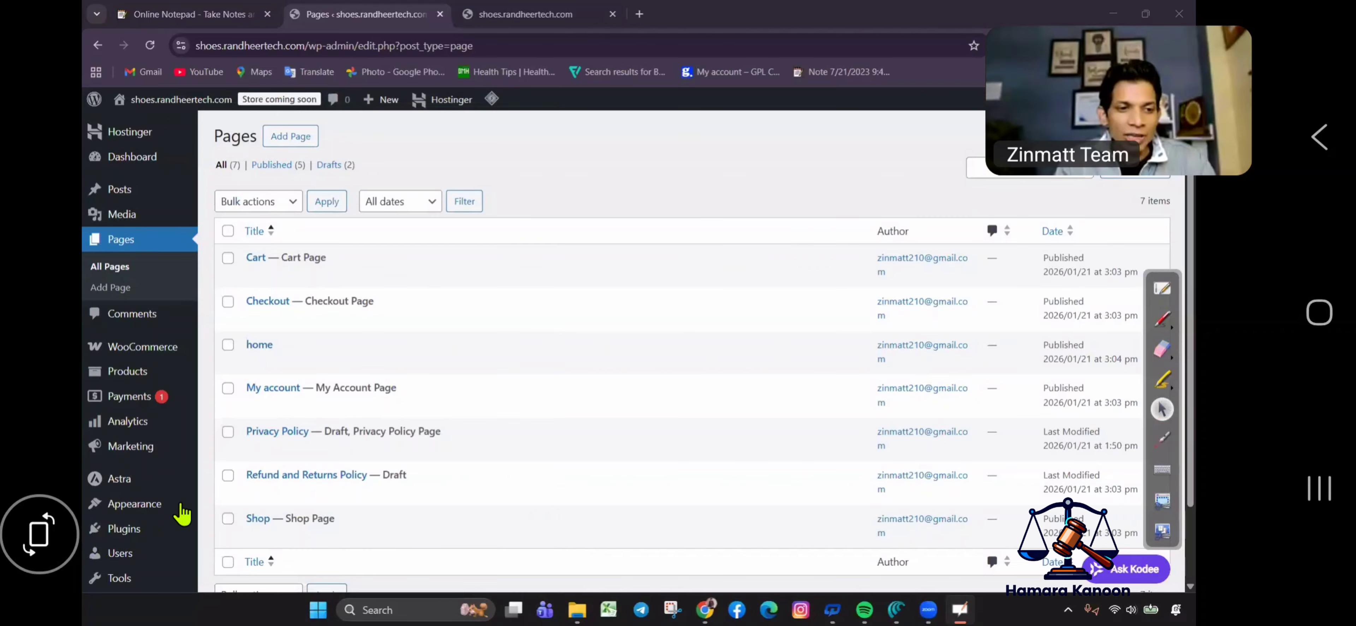
{"action": "mouse_move", "coordinate": [176, 507]}
{"action": "left_click", "coordinate": [233, 488]}
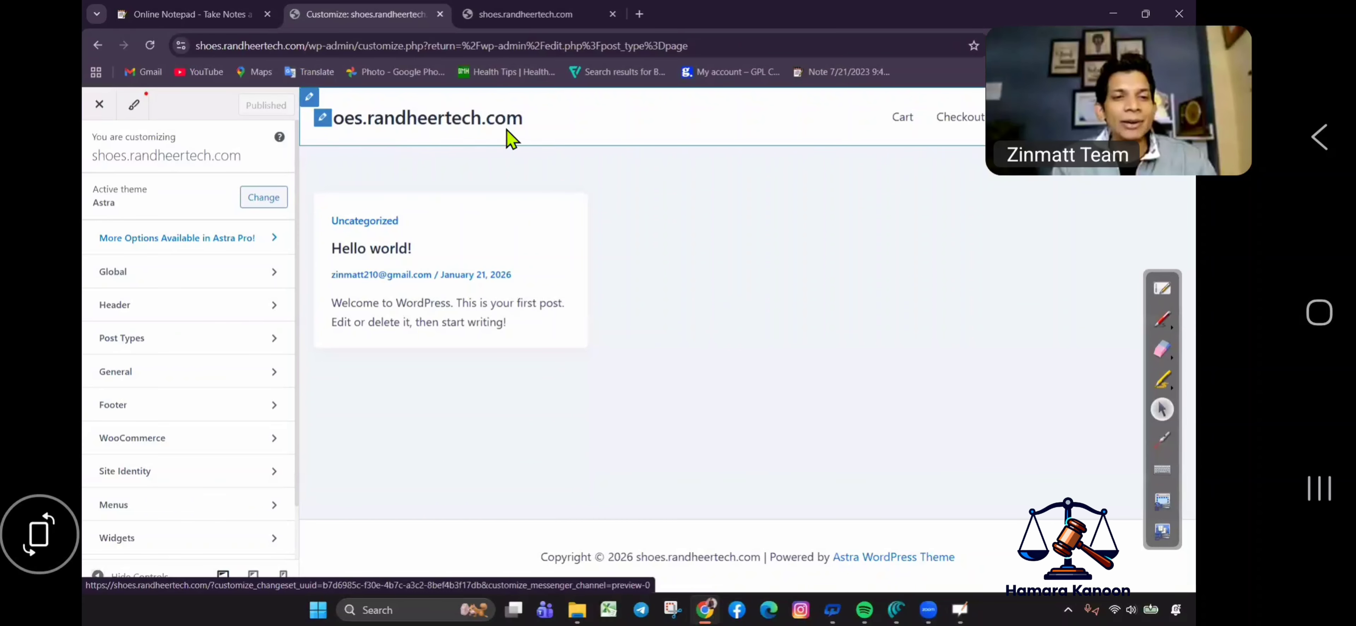
In Customizer Header > Site Title & Logo, open the Select logo upload window.
{"action": "left_click", "coordinate": [177, 315]}
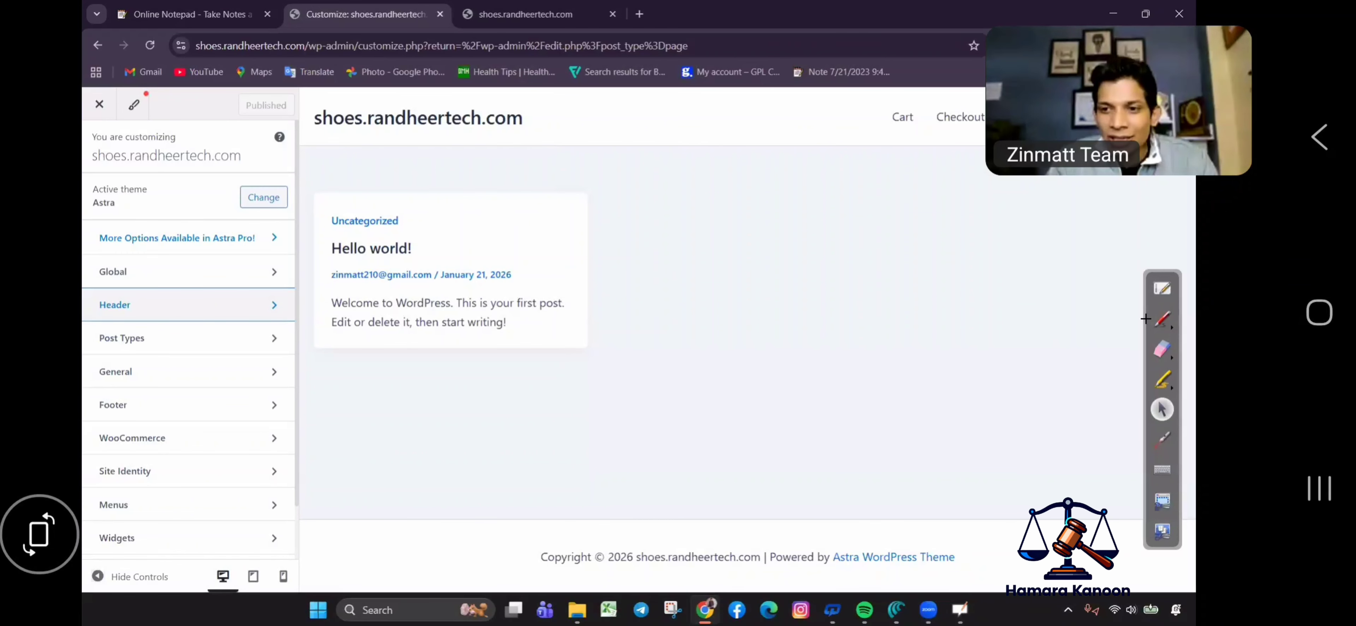
{"action": "left_click", "coordinate": [1161, 318]}
{"action": "mouse_move", "coordinate": [128, 252]}
{"action": "left_mouse_down"}
{"action": "mouse_move", "coordinate": [83, 287]}
{"action": "mouse_move", "coordinate": [142, 303]}
{"action": "mouse_move", "coordinate": [277, 291]}
{"action": "mouse_move", "coordinate": [103, 254]}
{"action": "left_mouse_up"}
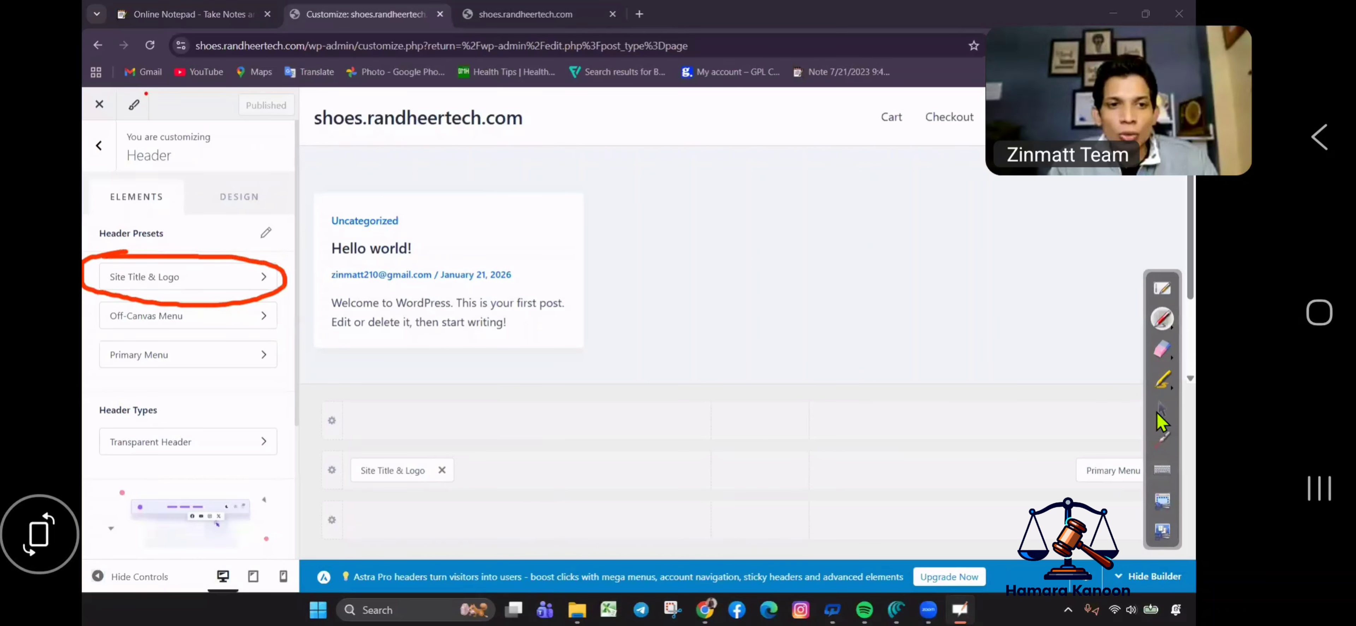
{"action": "left_click", "coordinate": [1161, 408]}
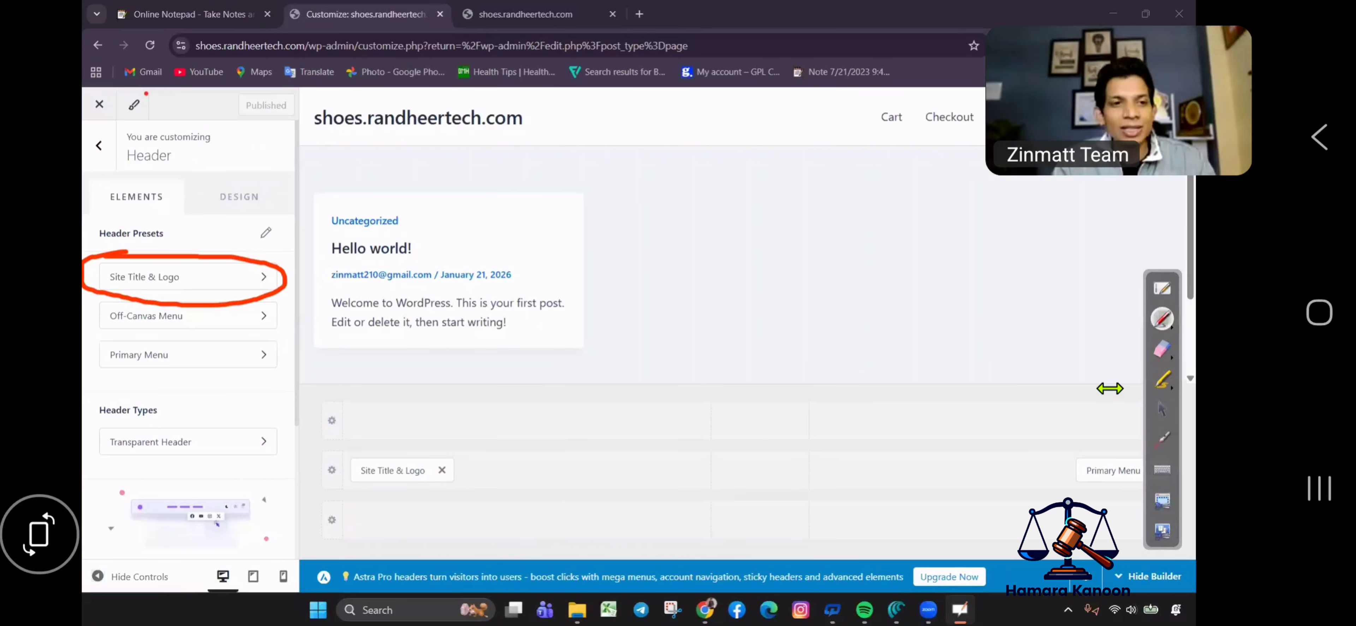
{"action": "left_click", "coordinate": [226, 282]}
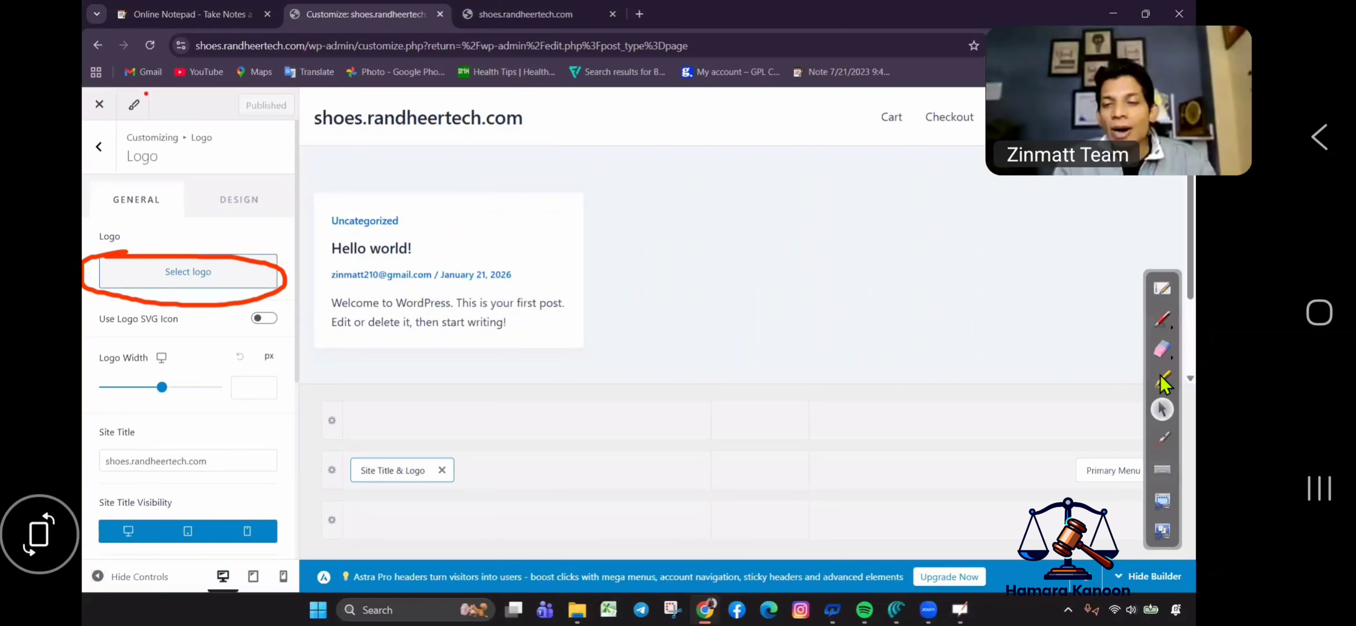
{"action": "left_click", "coordinate": [1161, 348]}
{"action": "left_click", "coordinate": [126, 295]}
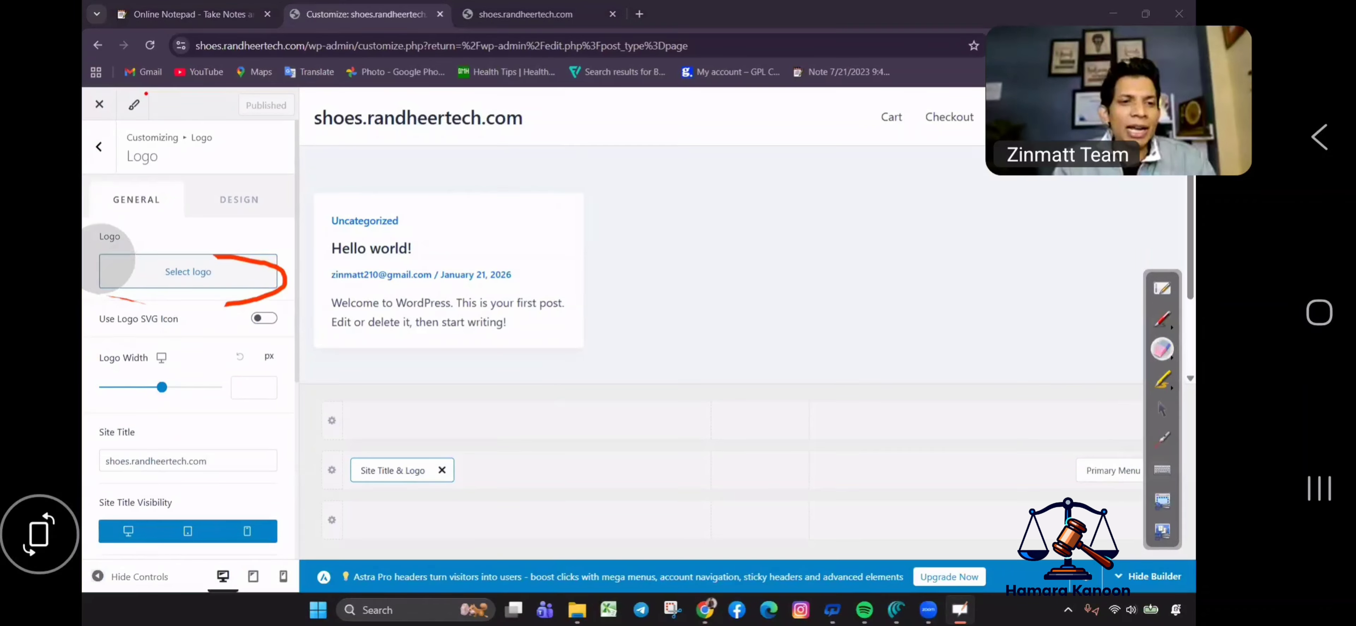
{"action": "left_click", "coordinate": [221, 282]}
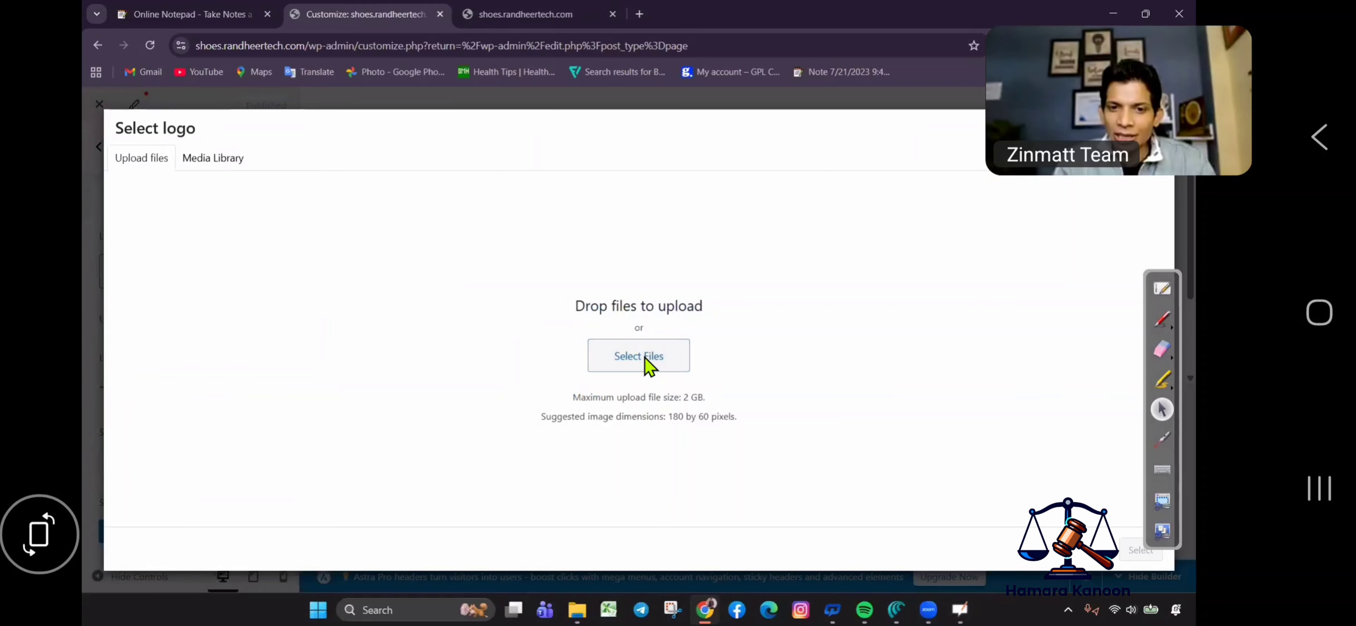
Upload the Watch Wesite (2) image file from the computer.
{"action": "left_click", "coordinate": [660, 358]}
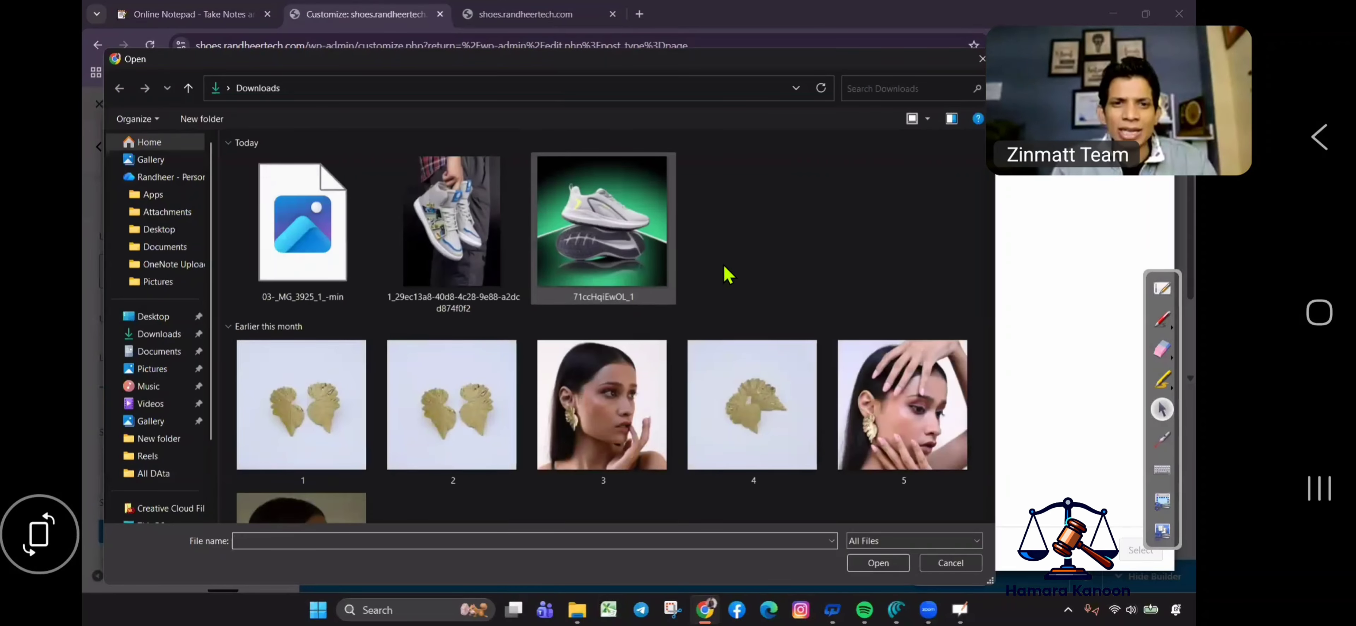
{"action": "scroll", "coordinate": [718, 306], "scroll_direction": "down", "scroll_amount": 3}
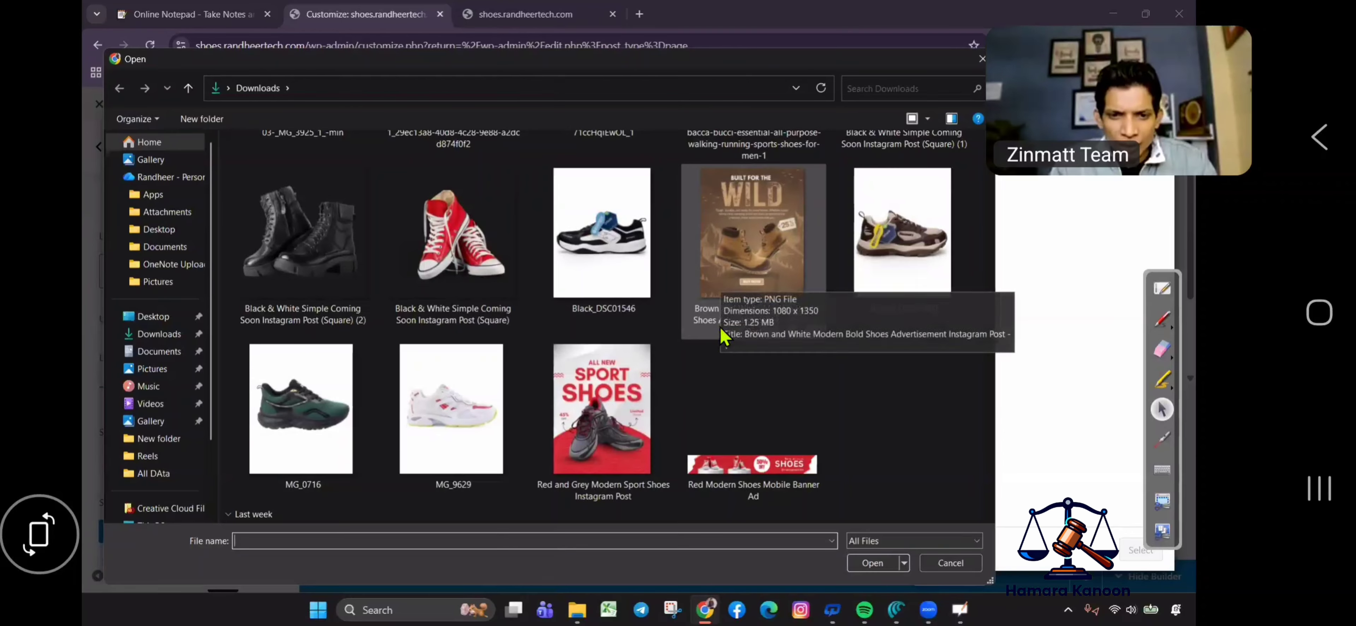
{"action": "scroll", "coordinate": [720, 326], "scroll_direction": "down", "scroll_amount": 10}
{"action": "scroll", "coordinate": [722, 321], "scroll_direction": "down", "scroll_amount": 15}
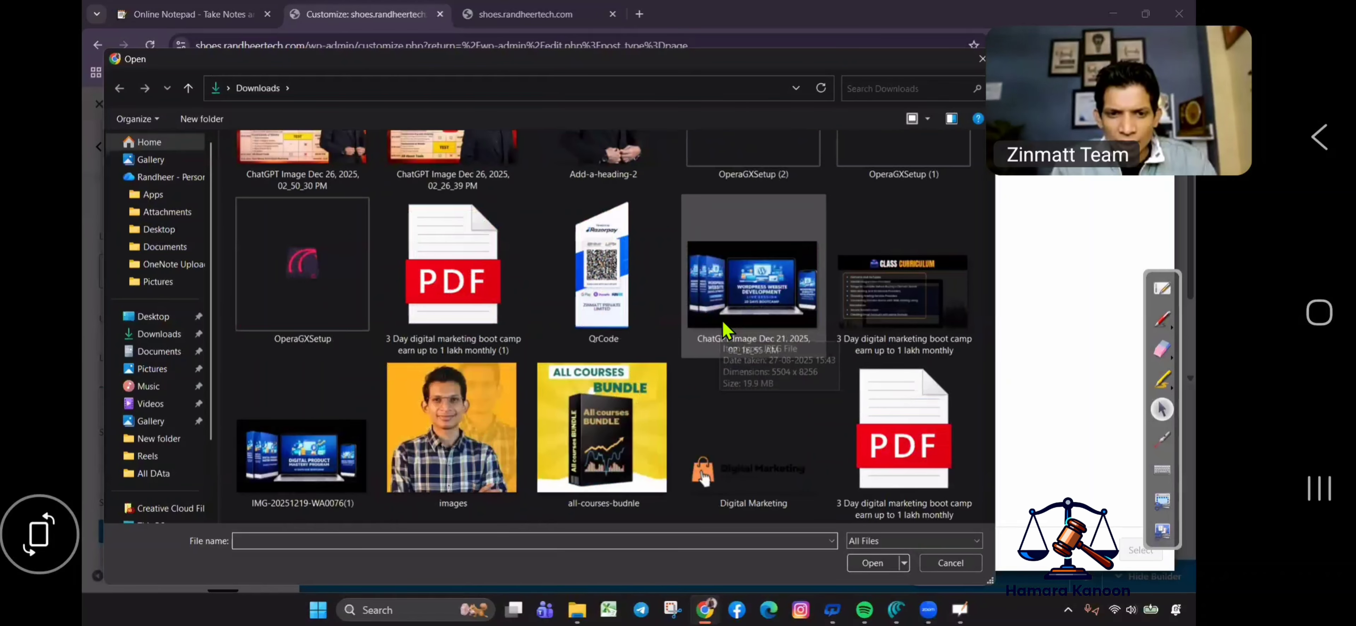
{"action": "scroll", "coordinate": [732, 325], "scroll_direction": "down", "scroll_amount": 15}
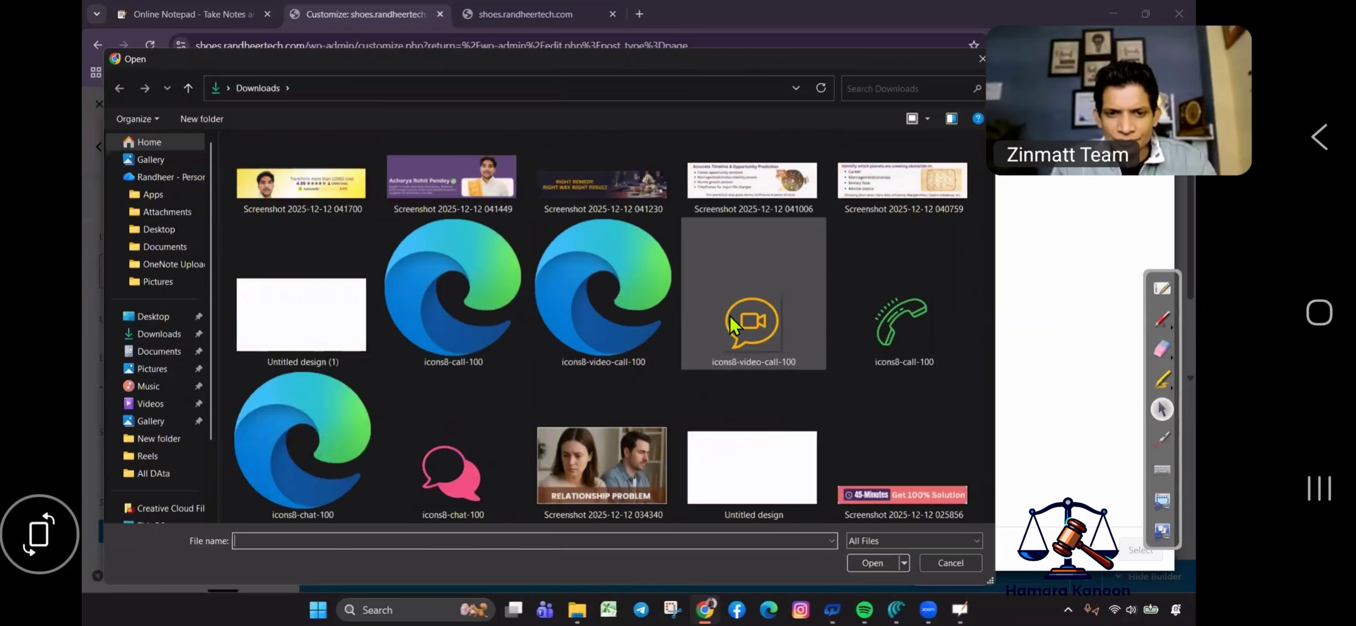
{"action": "scroll", "coordinate": [740, 319], "scroll_direction": "down", "scroll_amount": 15}
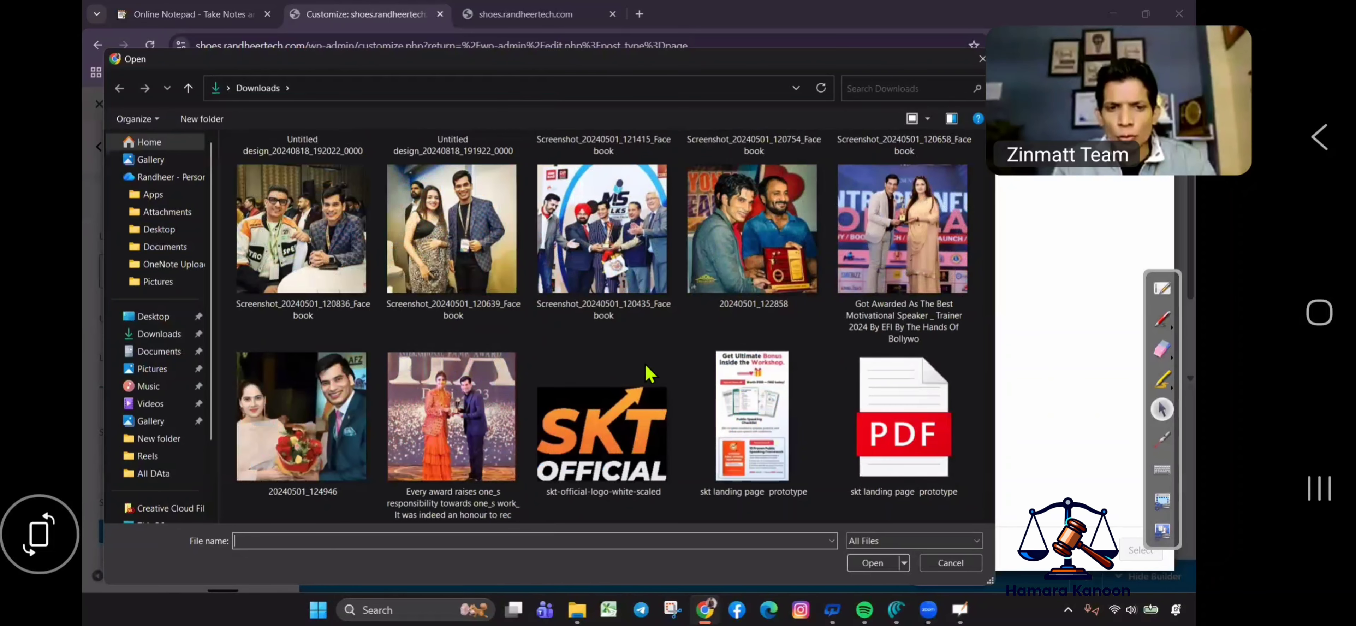
{"action": "scroll", "coordinate": [697, 343], "scroll_direction": "down", "scroll_amount": 15}
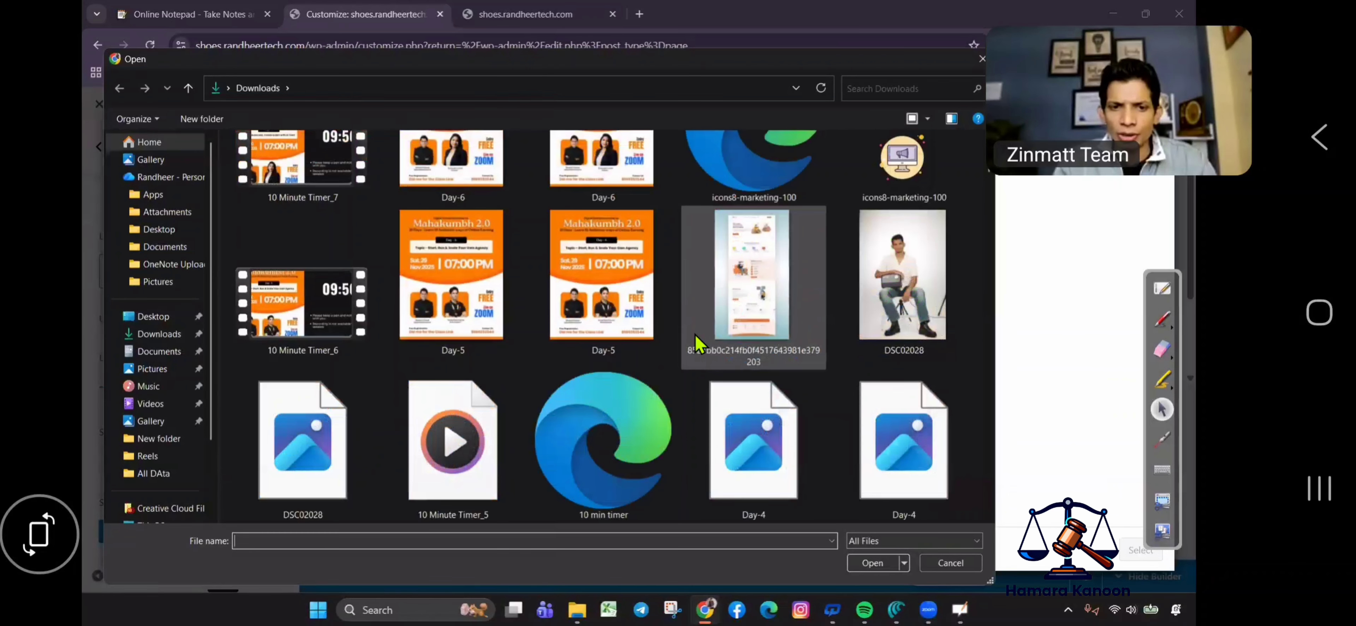
{"action": "scroll", "coordinate": [698, 344], "scroll_direction": "down", "scroll_amount": 15}
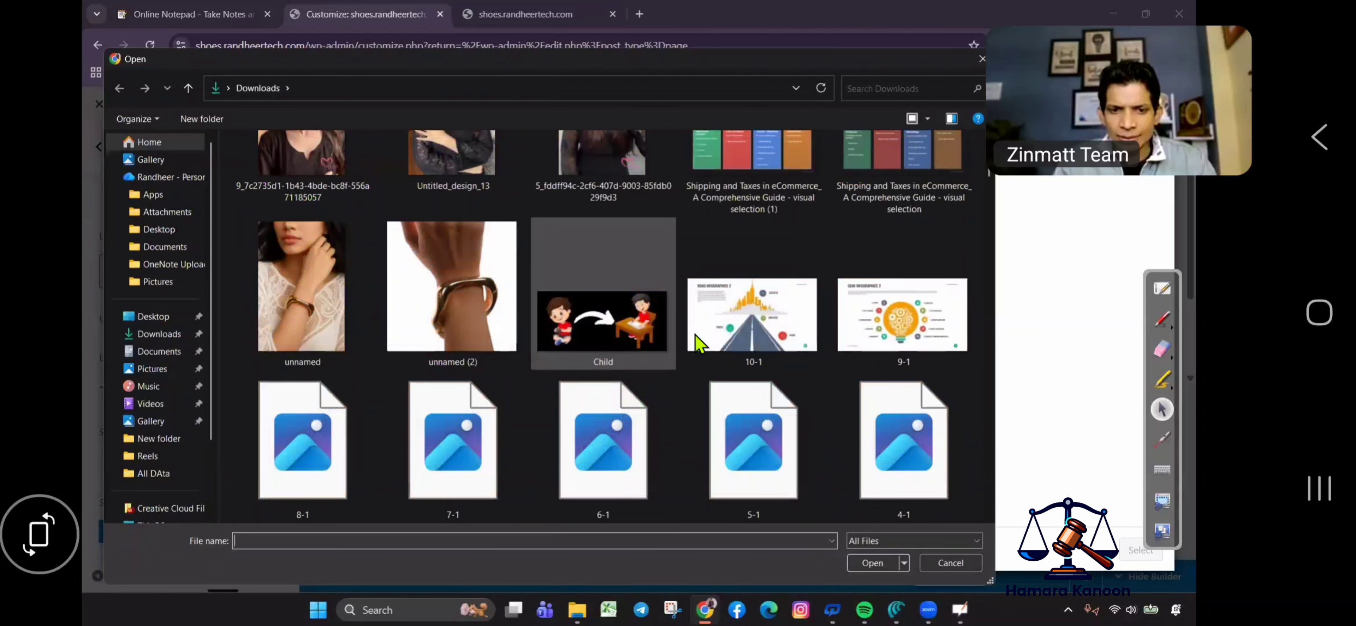
{"action": "scroll", "coordinate": [703, 343], "scroll_direction": "down", "scroll_amount": 15}
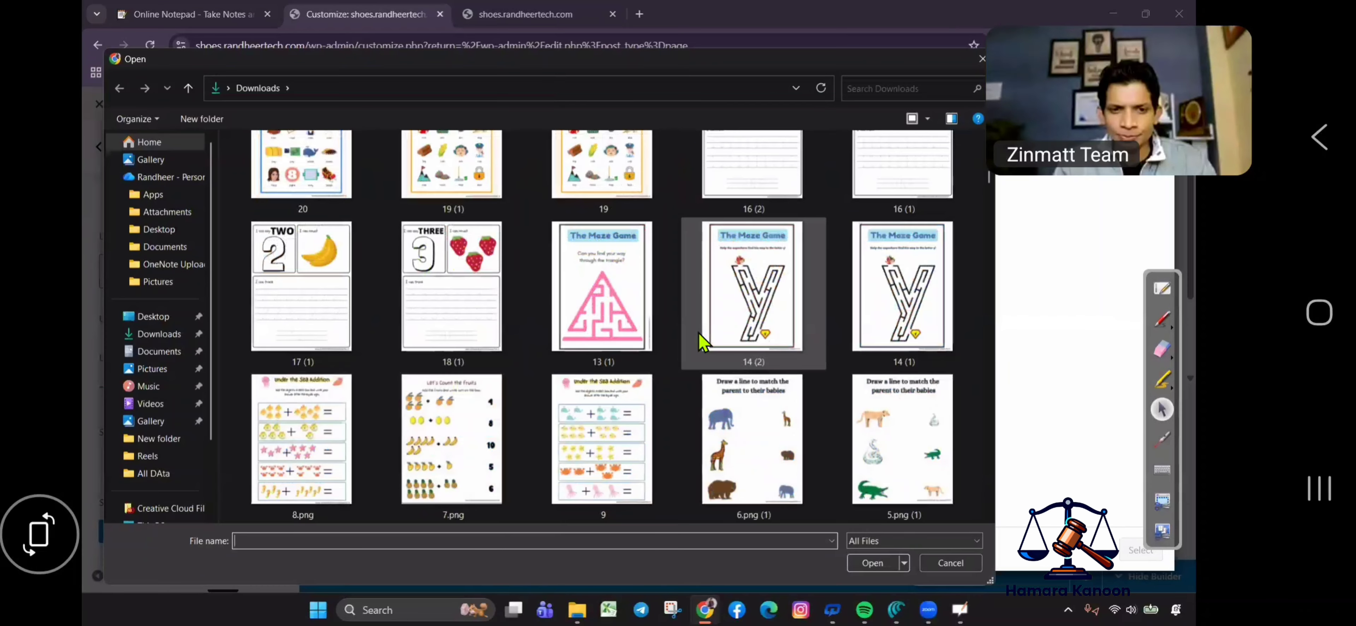
{"action": "scroll", "coordinate": [703, 343], "scroll_direction": "down", "scroll_amount": 15}
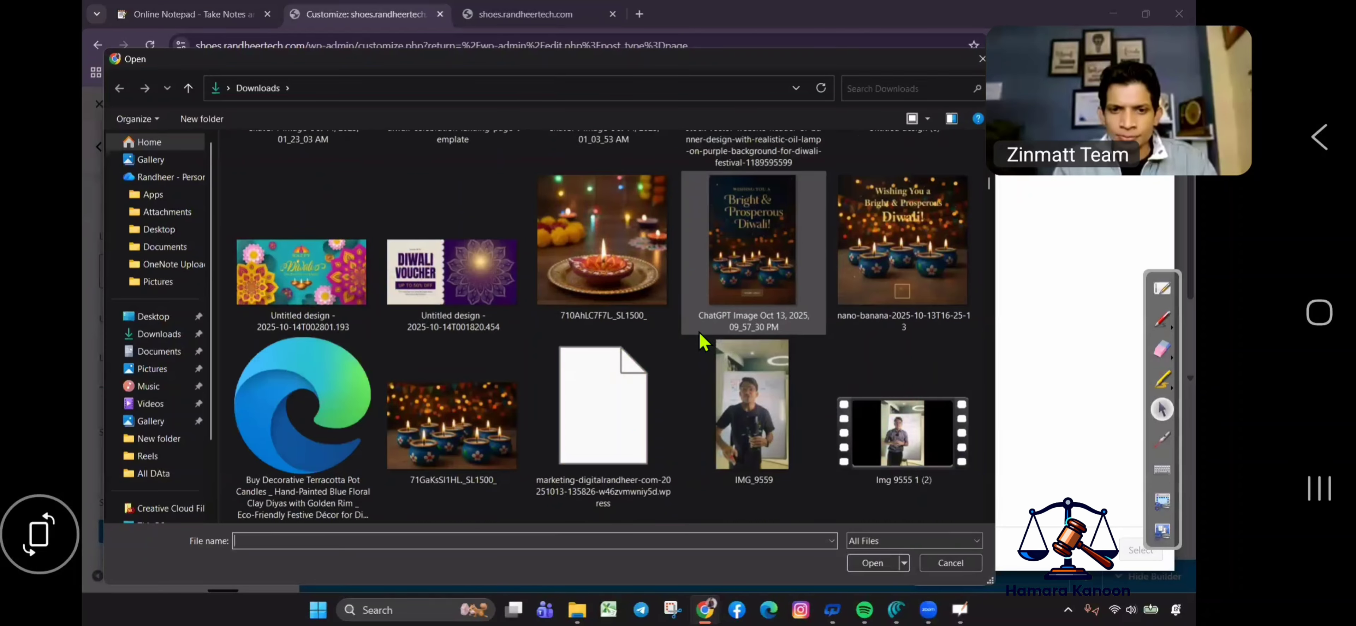
{"action": "scroll", "coordinate": [699, 343], "scroll_direction": "down", "scroll_amount": 15}
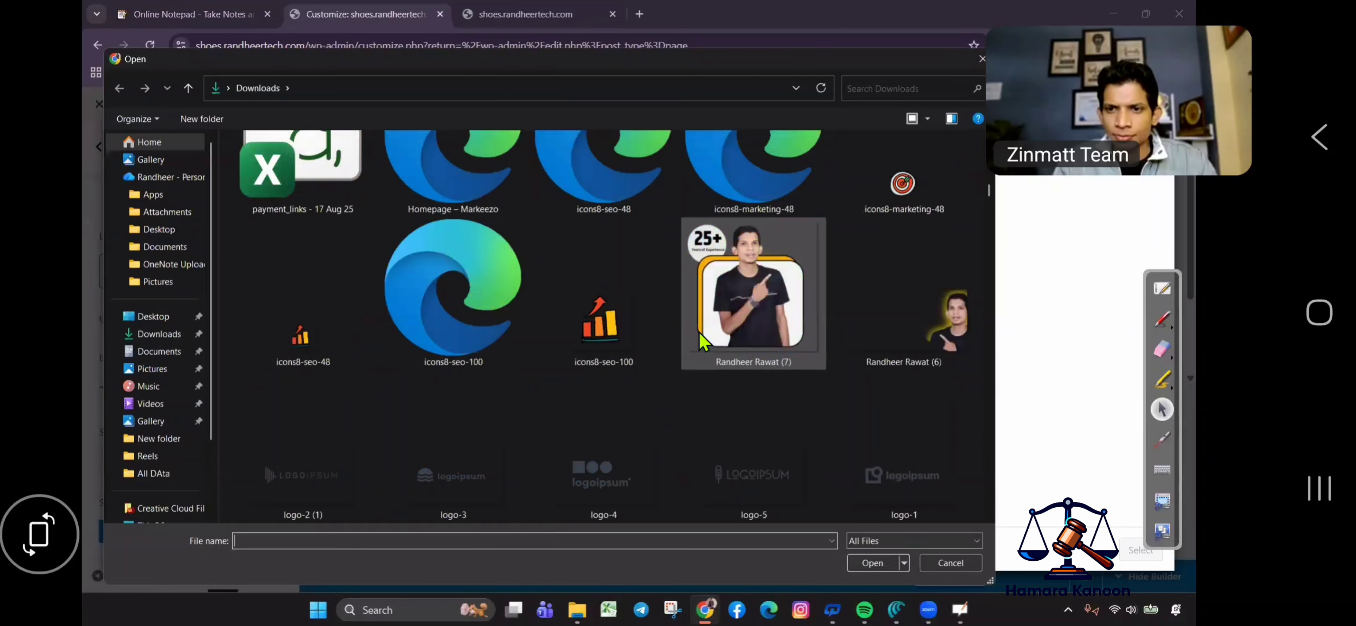
{"action": "scroll", "coordinate": [700, 340], "scroll_direction": "down", "scroll_amount": 15}
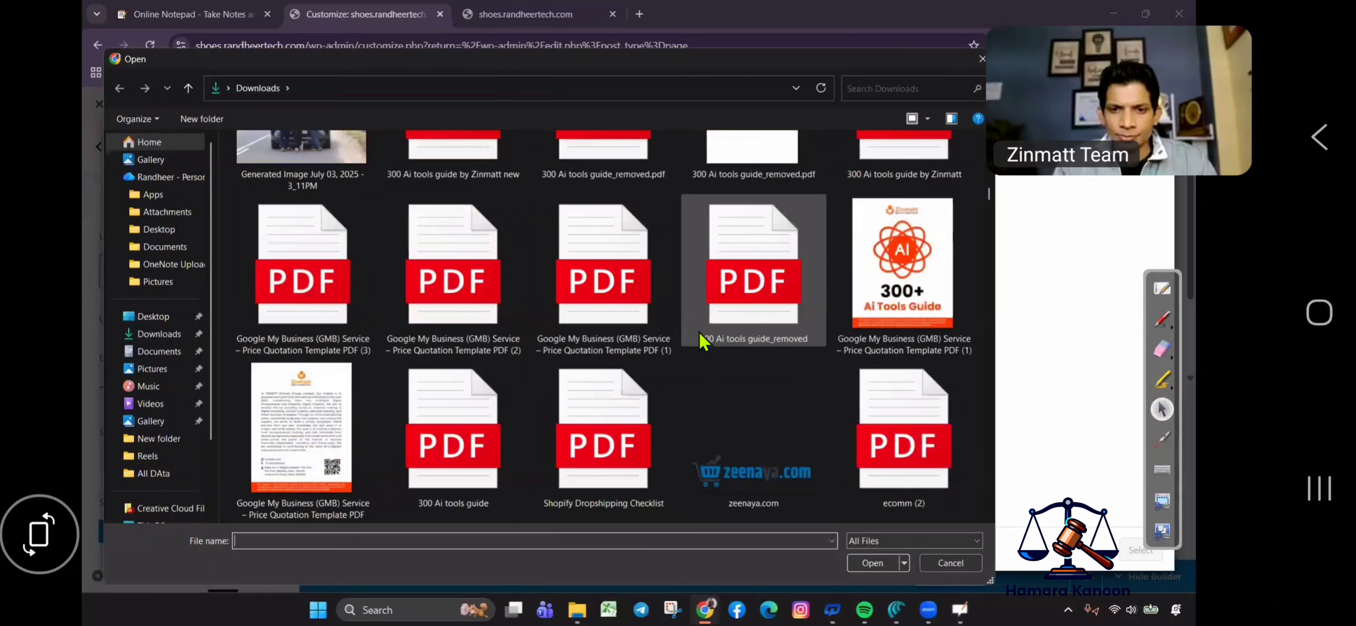
{"action": "scroll", "coordinate": [703, 343], "scroll_direction": "down", "scroll_amount": 5}
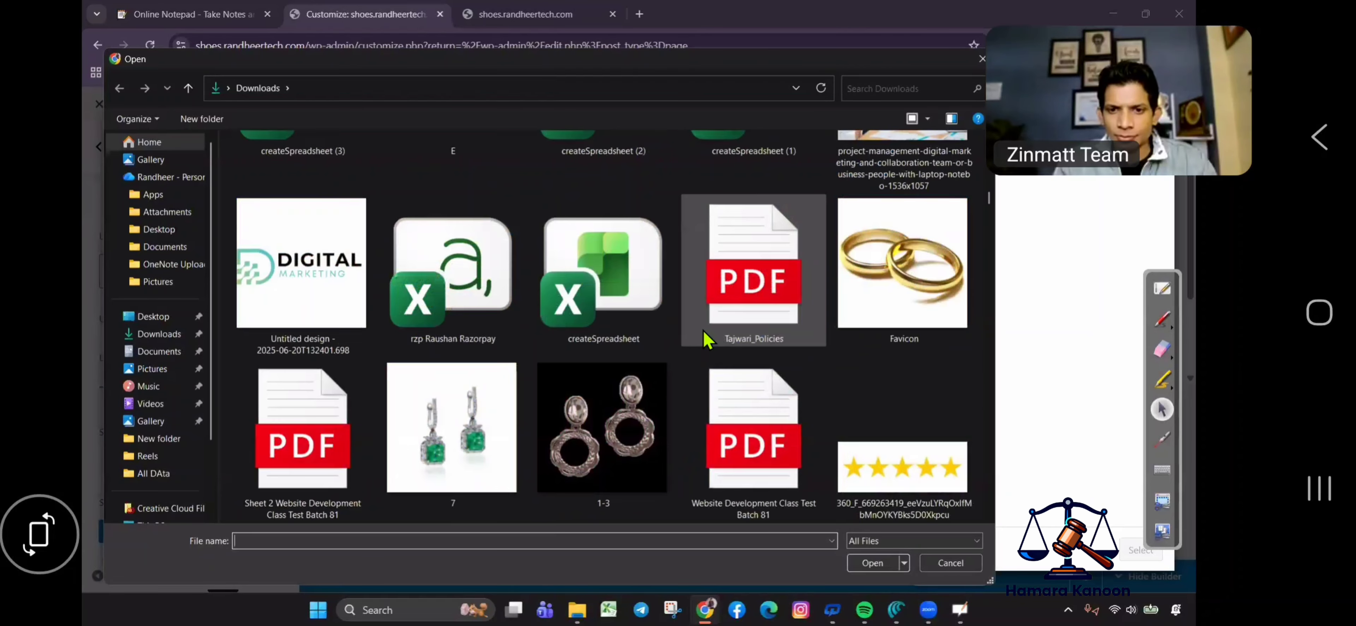
{"action": "scroll", "coordinate": [705, 339], "scroll_direction": "up", "scroll_amount": 8}
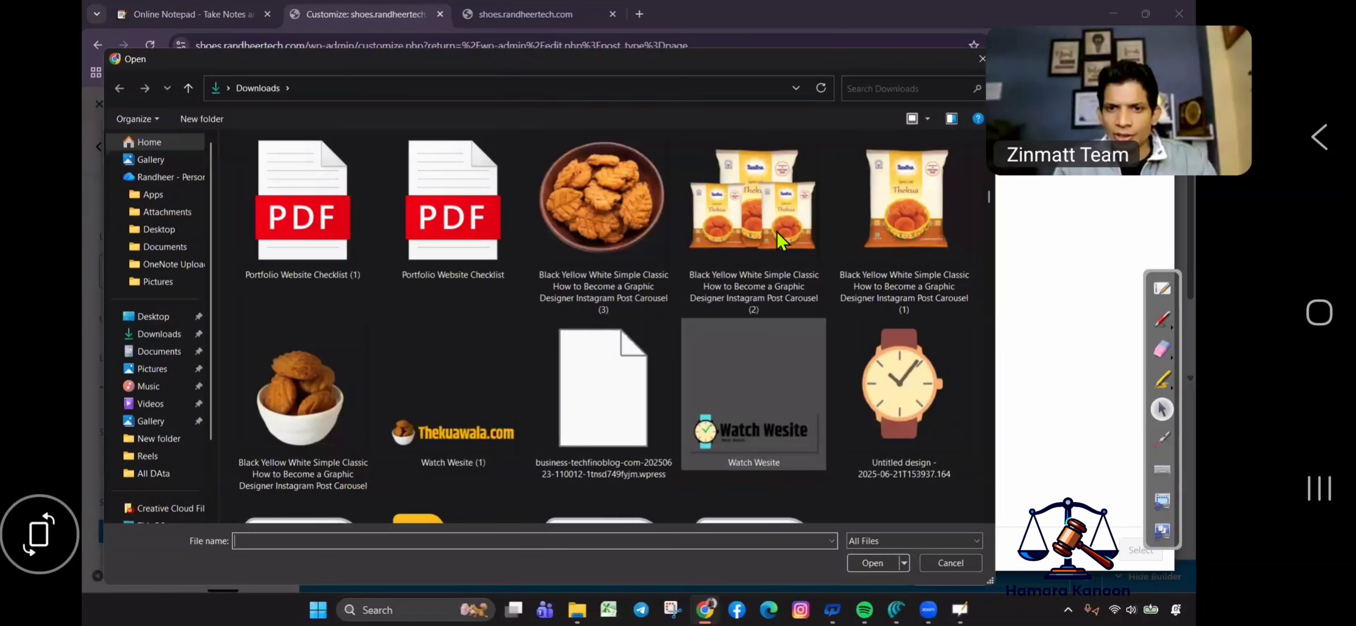
{"action": "scroll", "coordinate": [780, 241], "scroll_direction": "up", "scroll_amount": 3}
{"action": "left_click", "coordinate": [872, 562]}
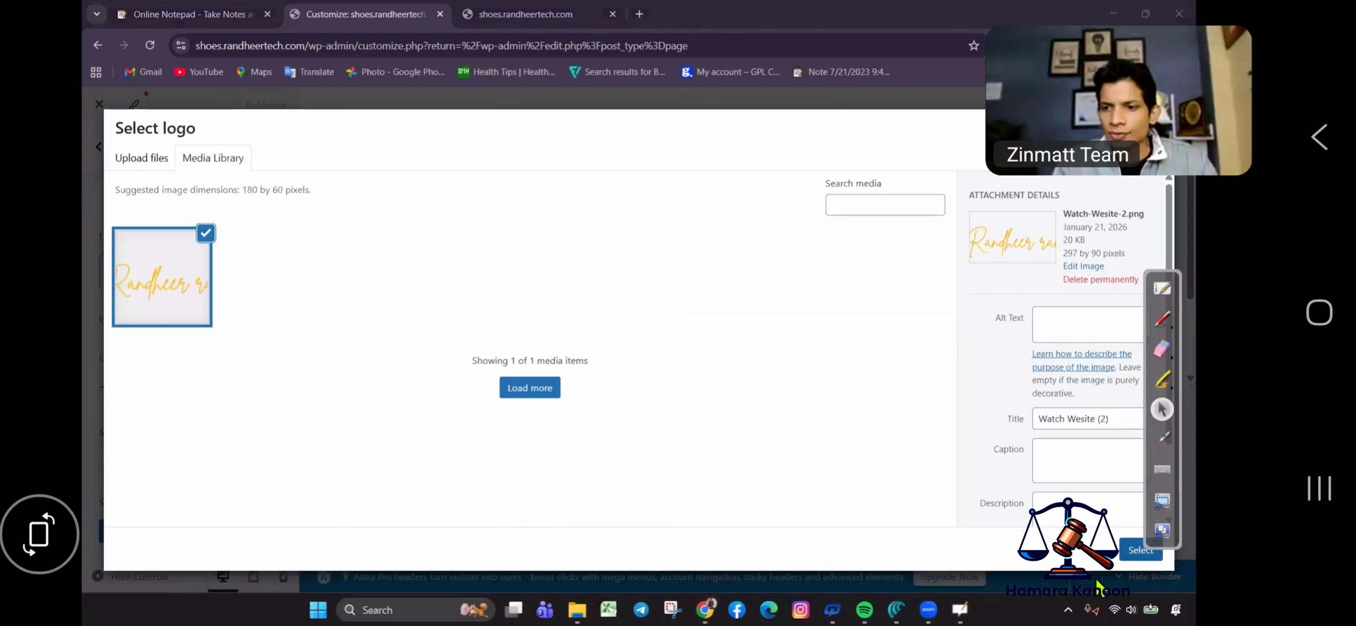
Select it as the logo and crop it to the full image width.
{"action": "left_click", "coordinate": [1126, 550]}
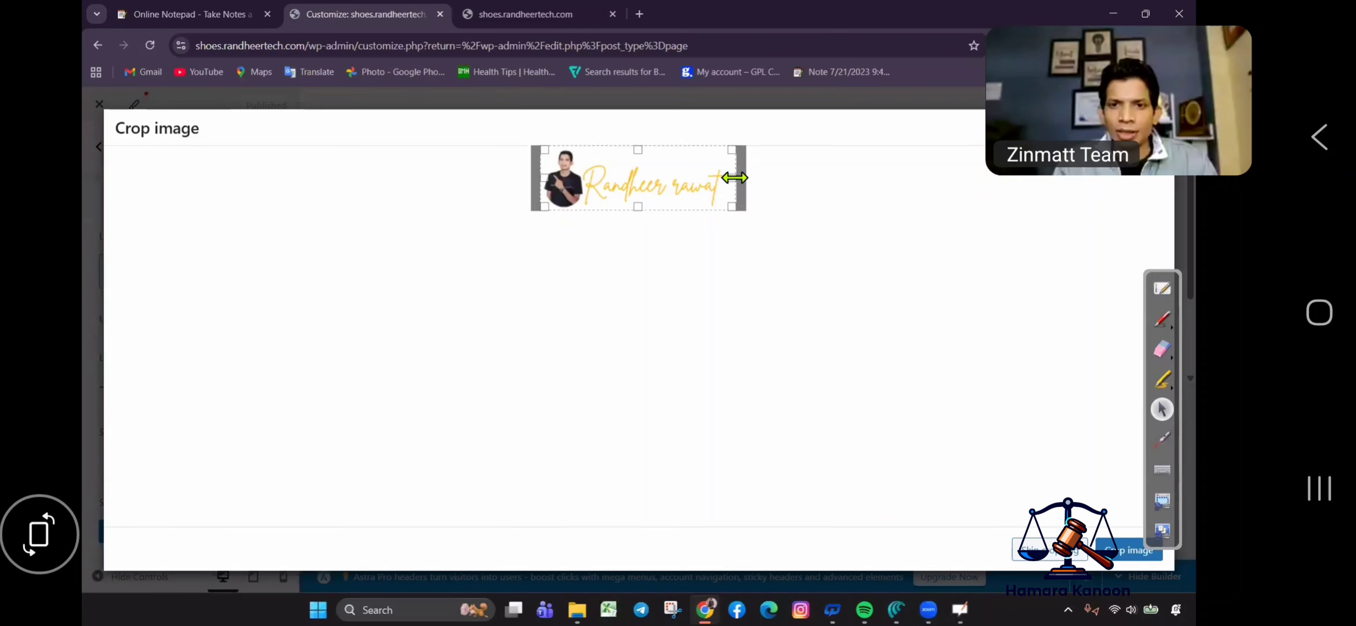
{"action": "left_click_drag", "start_coordinate": [743, 174], "coordinate": [826, 236]}
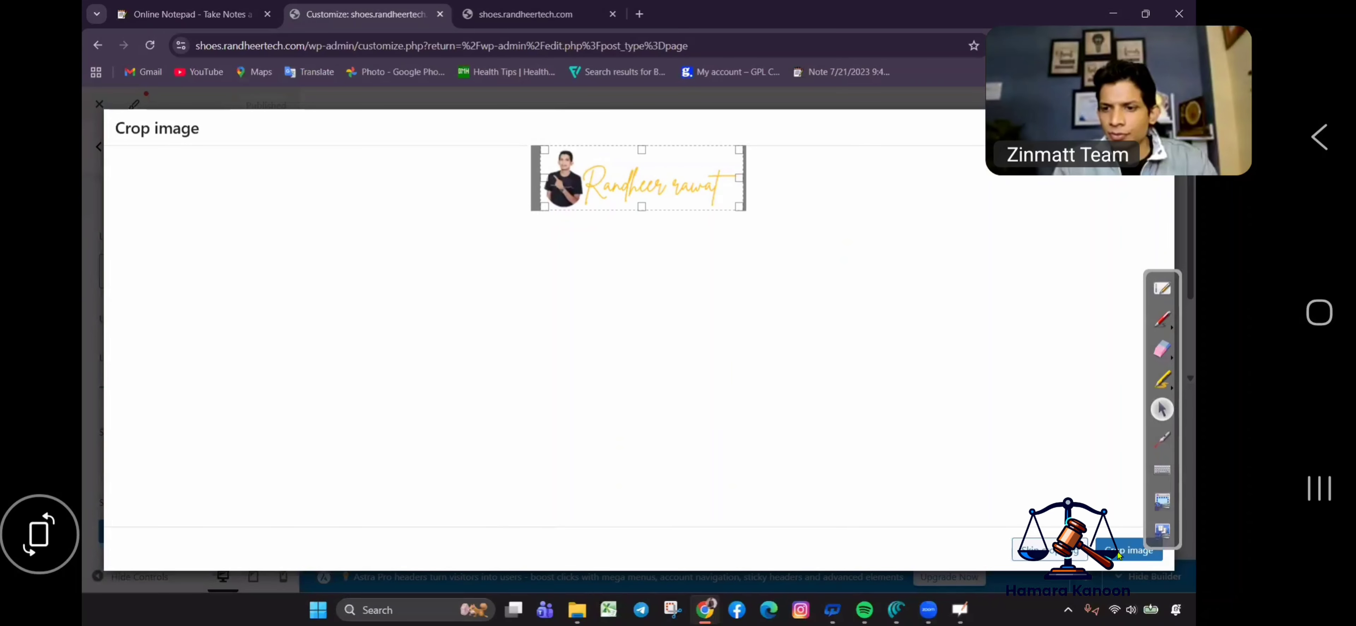
{"action": "left_click", "coordinate": [1119, 552]}
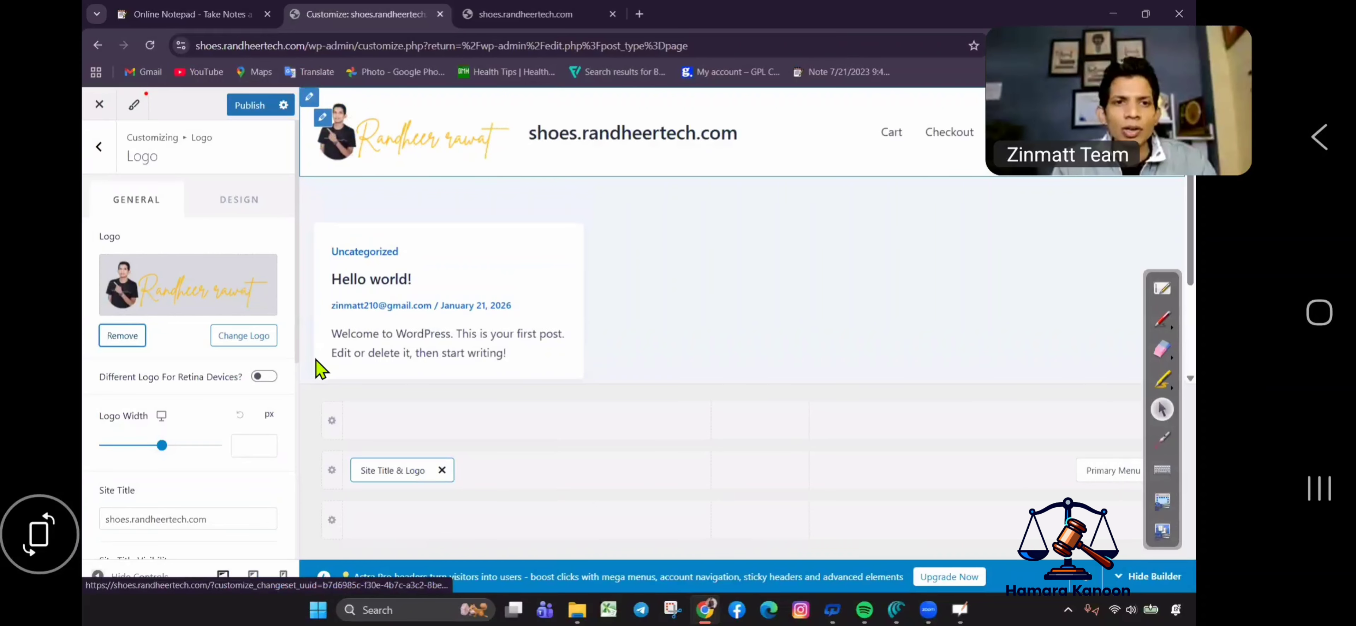
Delete the Site Title text and drag Logo Width down to 209 px.
{"action": "left_click", "coordinate": [214, 517]}
{"action": "key", "text": "ctrl+a"}
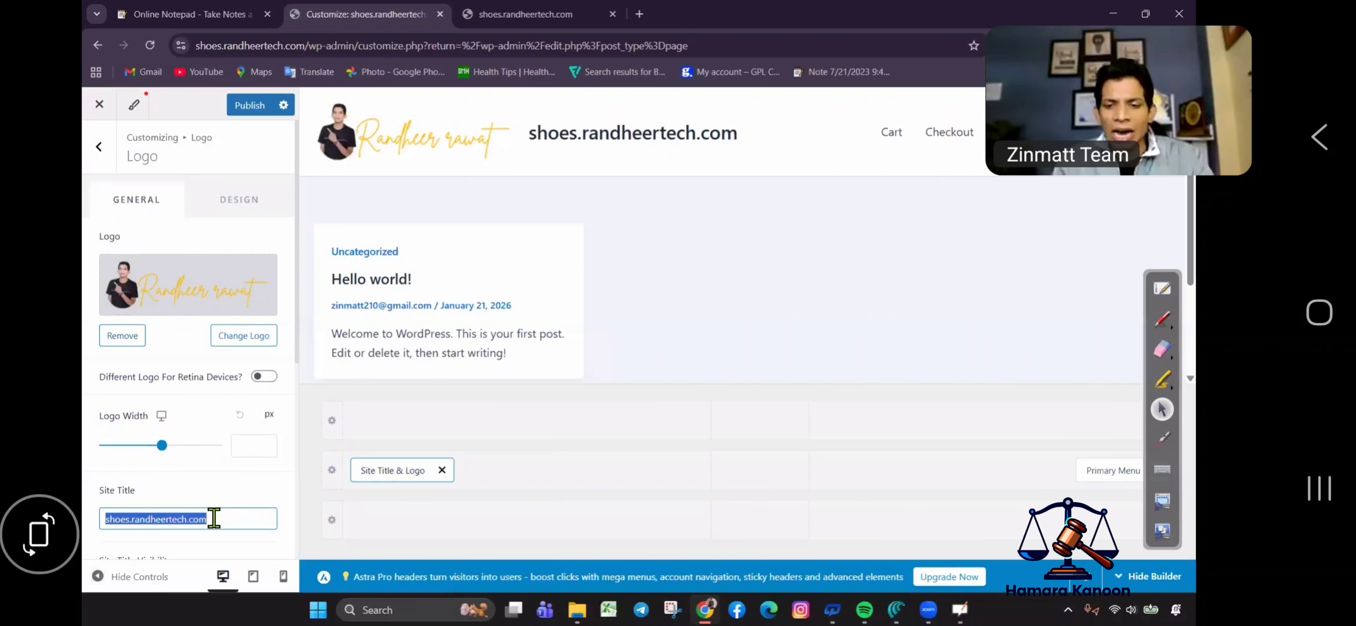
{"action": "key", "text": "BackSpace"}
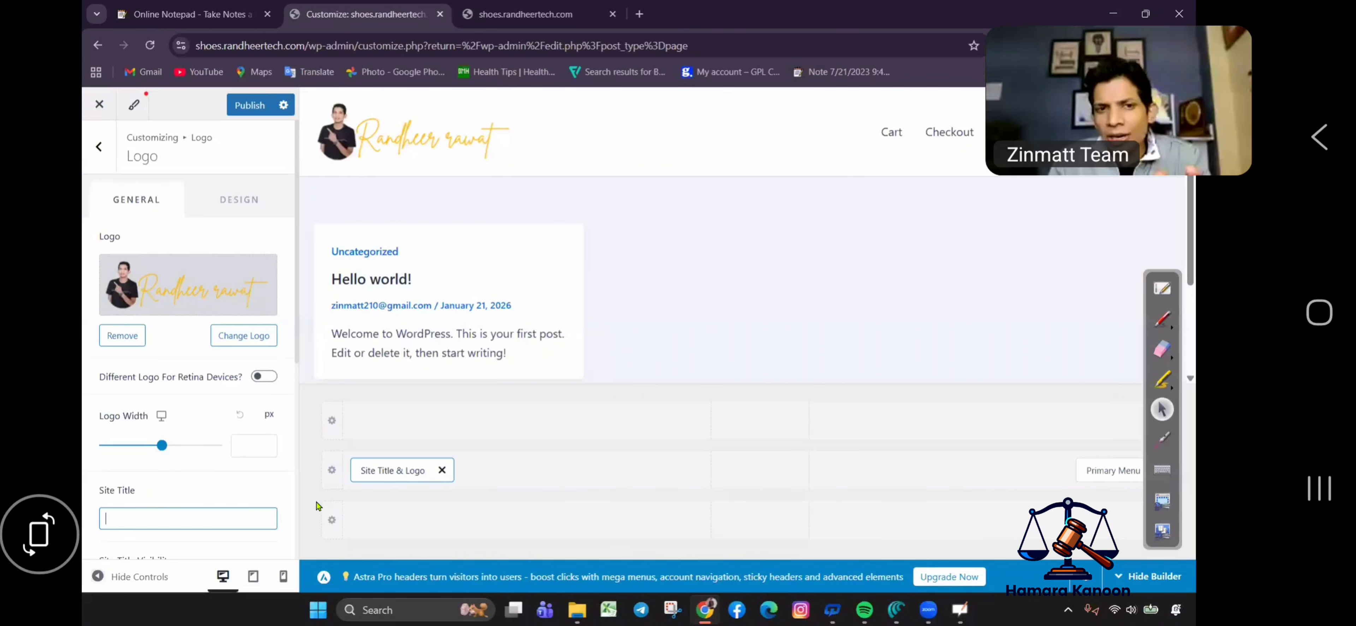
{"action": "left_click_drag", "start_coordinate": [162, 445], "coordinate": [143, 446]}
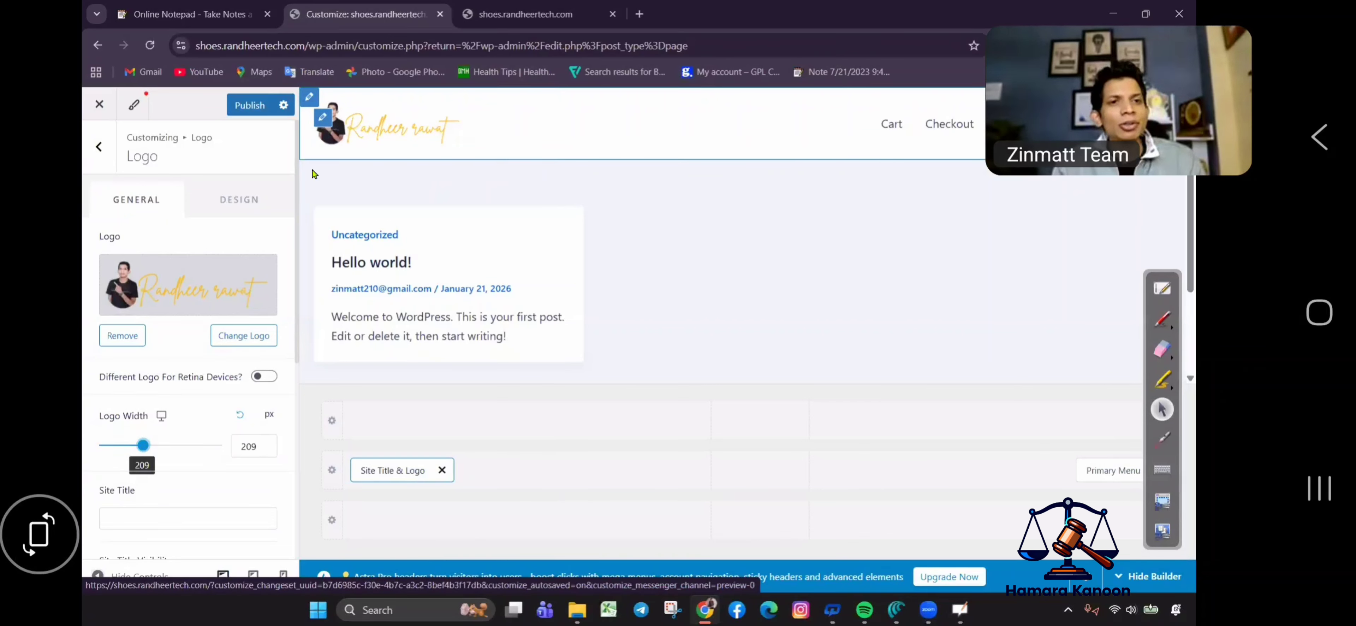
Set the Primary Header design background to black, then open Primary Menu settings.
{"action": "left_click", "coordinate": [239, 210]}
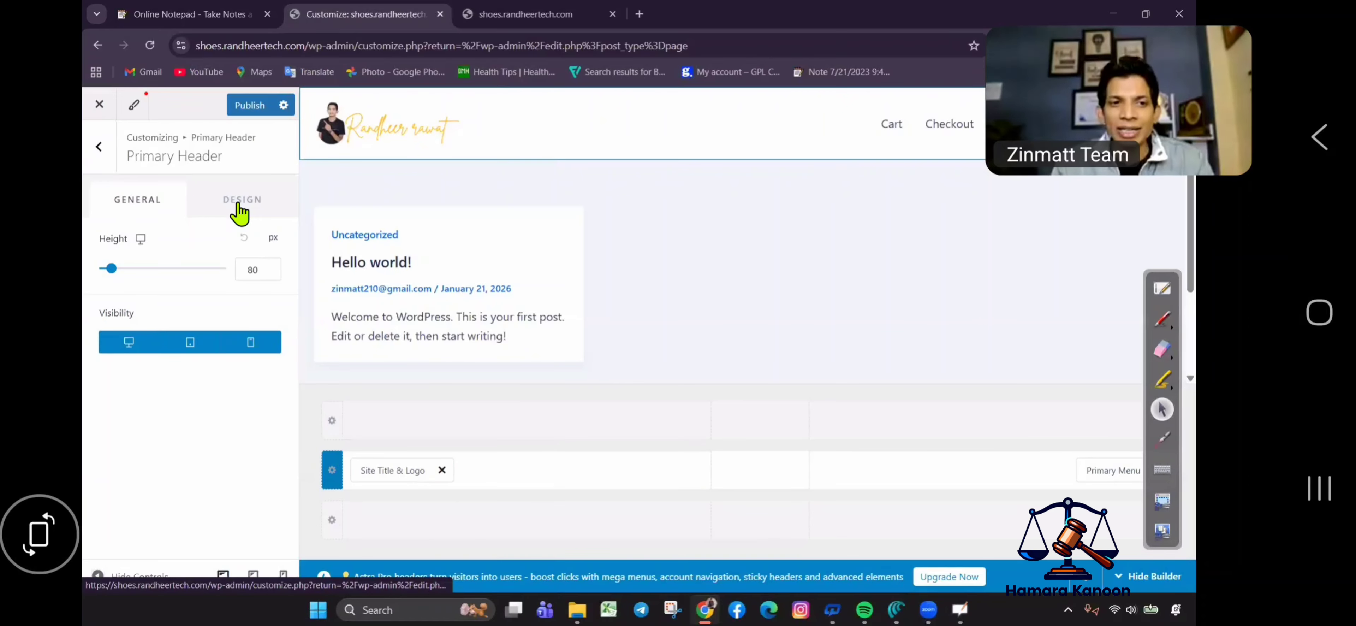
{"action": "left_click", "coordinate": [239, 210]}
{"action": "left_click", "coordinate": [267, 238]}
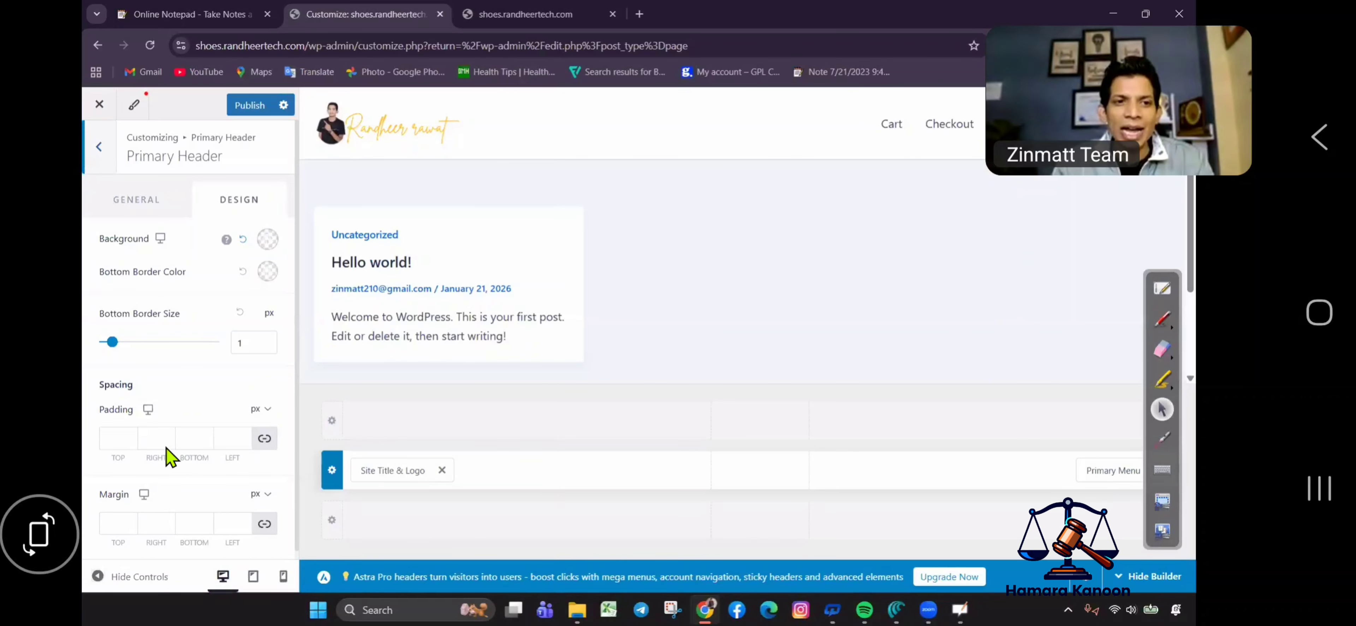
{"action": "left_click", "coordinate": [224, 307]}
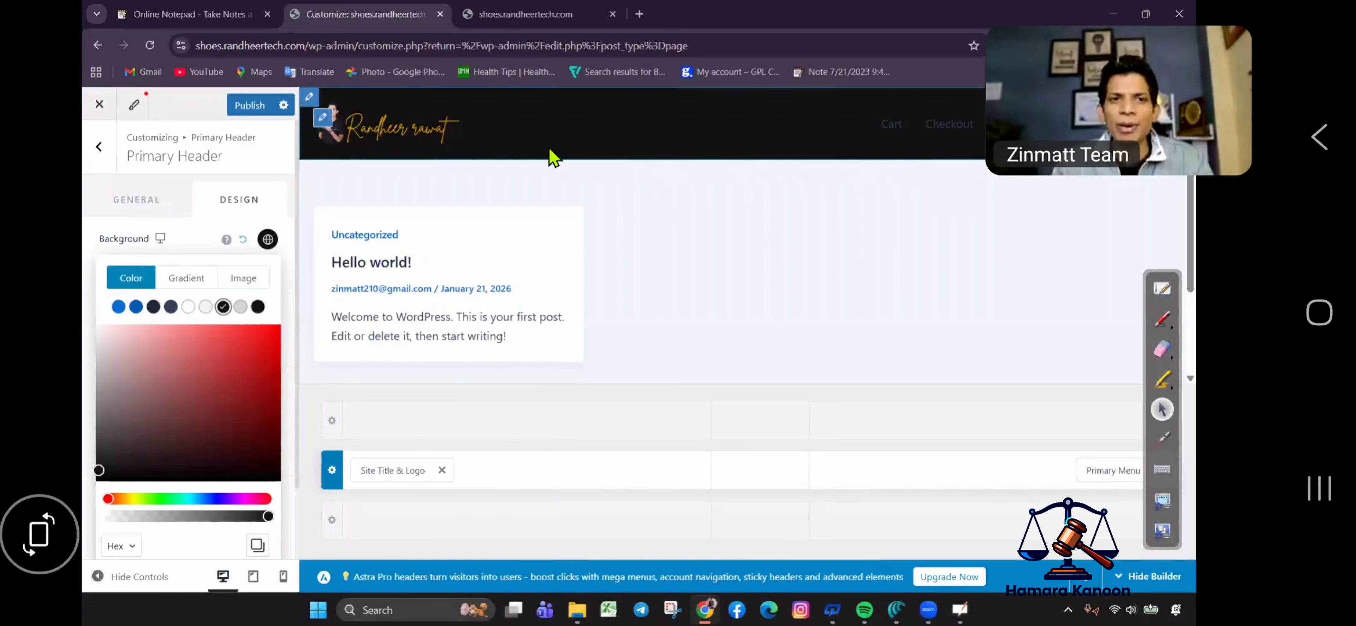
{"action": "left_click", "coordinate": [884, 135]}
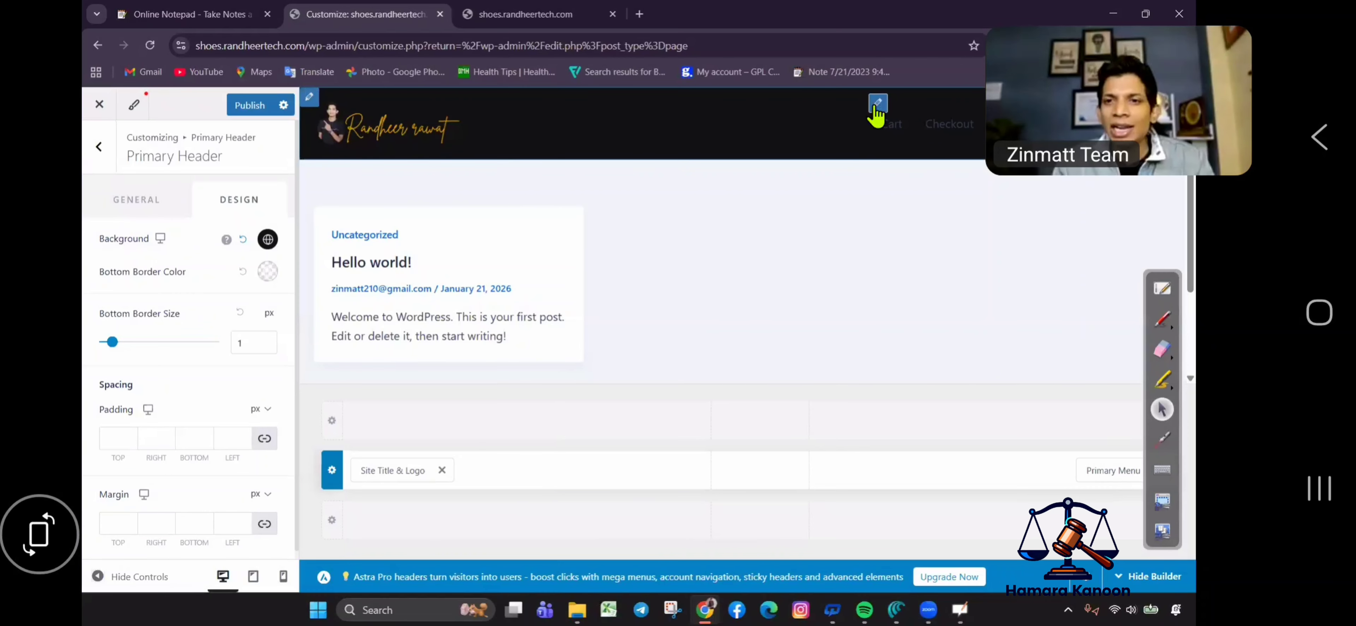
{"action": "left_click", "coordinate": [885, 138]}
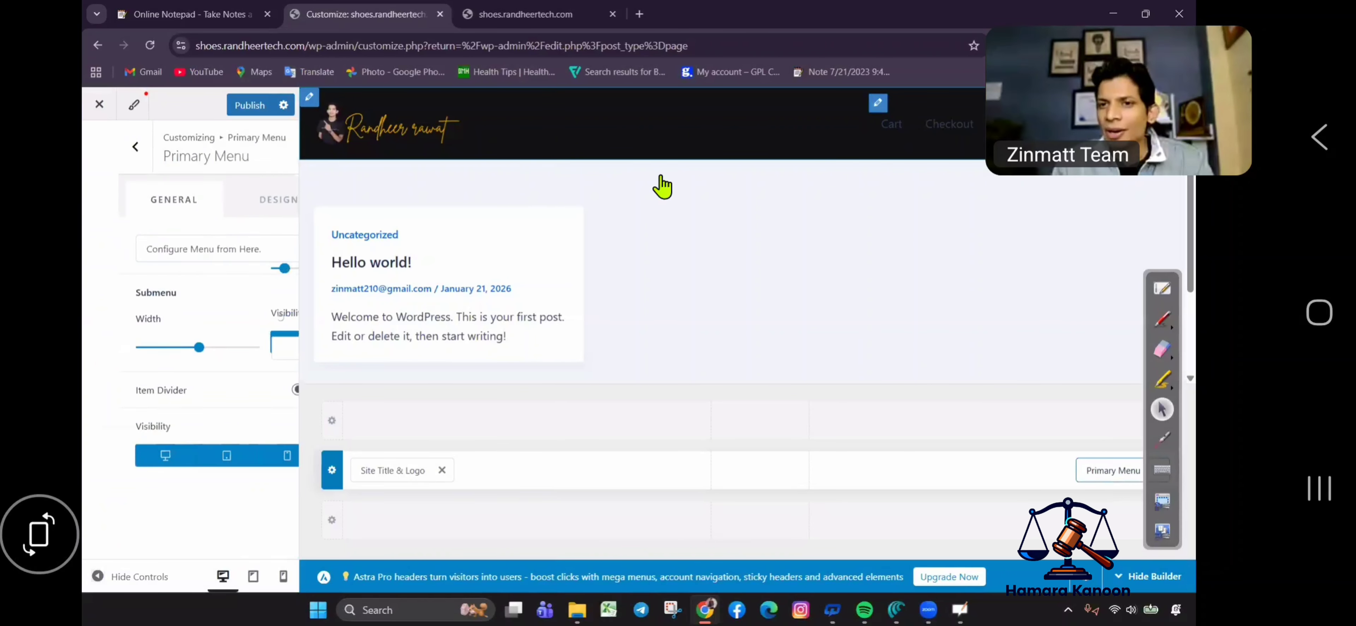
Set the Primary Menu's text/link colour to yellow-orange #FFA700.
{"action": "left_click", "coordinate": [262, 208]}
{"action": "scroll", "coordinate": [239, 471], "scroll_direction": "down", "scroll_amount": 1}
{"action": "scroll", "coordinate": [240, 471], "scroll_direction": "down", "scroll_amount": 5}
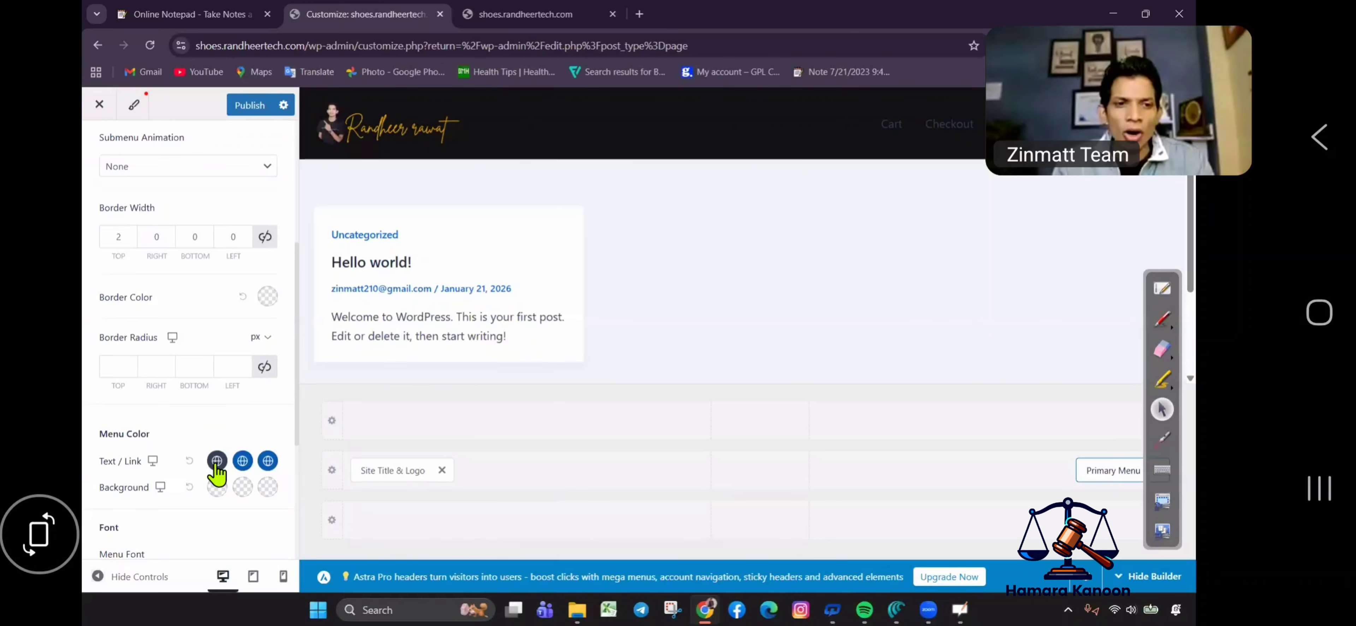
{"action": "left_click", "coordinate": [217, 482]}
{"action": "left_click", "coordinate": [191, 502]}
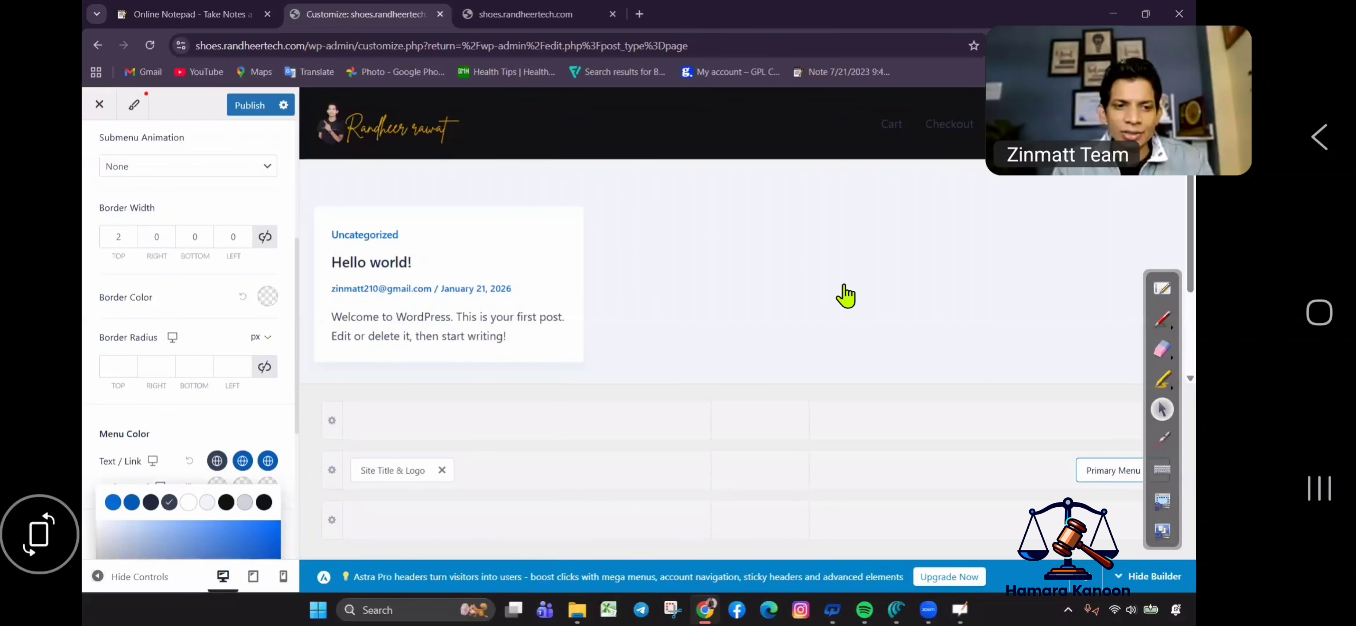
{"action": "scroll", "coordinate": [192, 440], "scroll_direction": "down", "scroll_amount": 5}
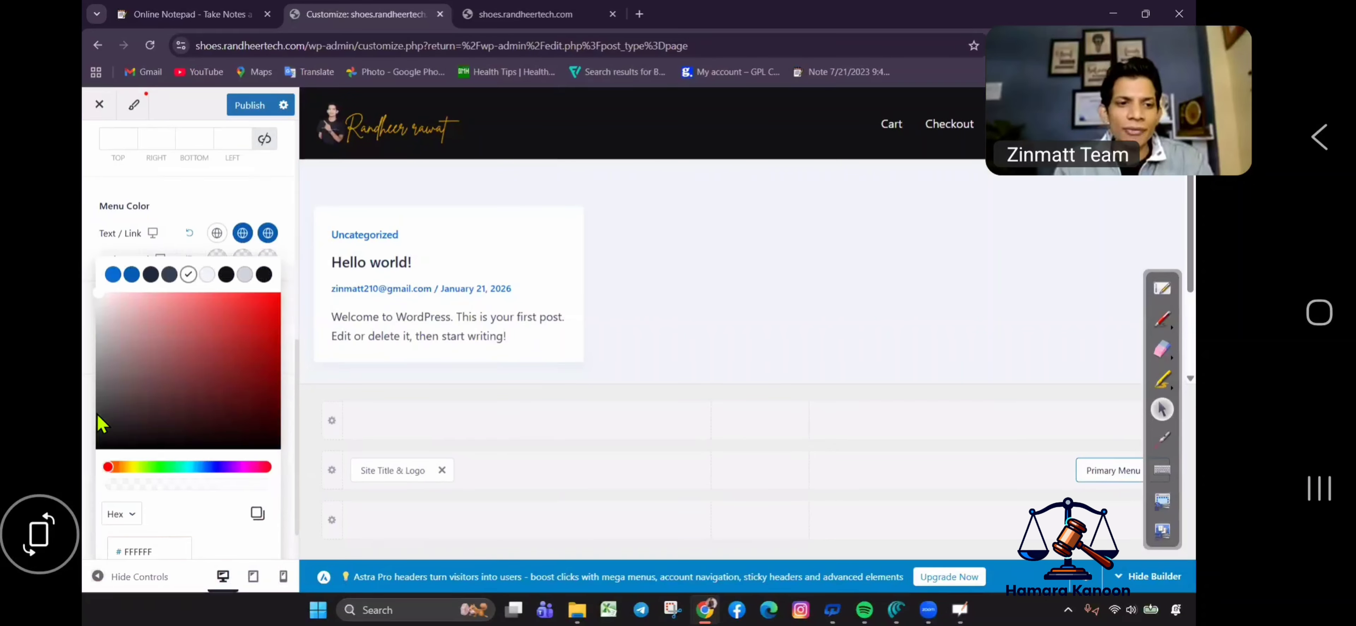
{"action": "left_click_drag", "start_coordinate": [108, 415], "coordinate": [129, 423]}
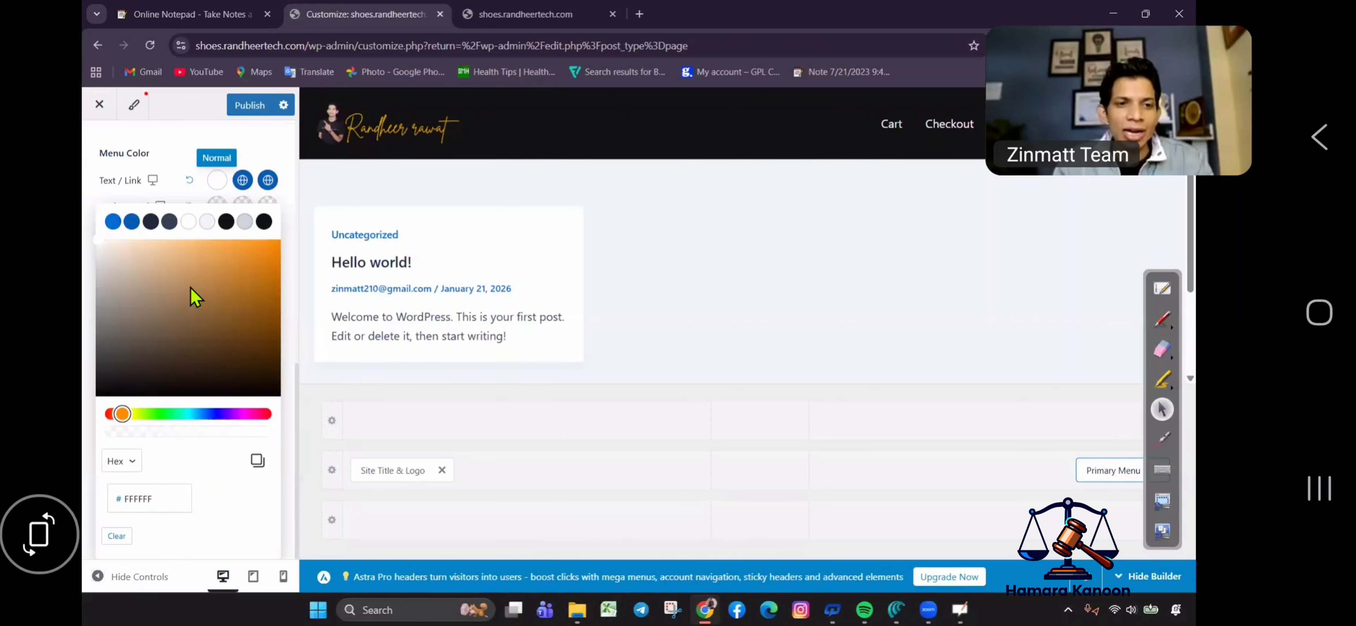
{"action": "left_click", "coordinate": [278, 241]}
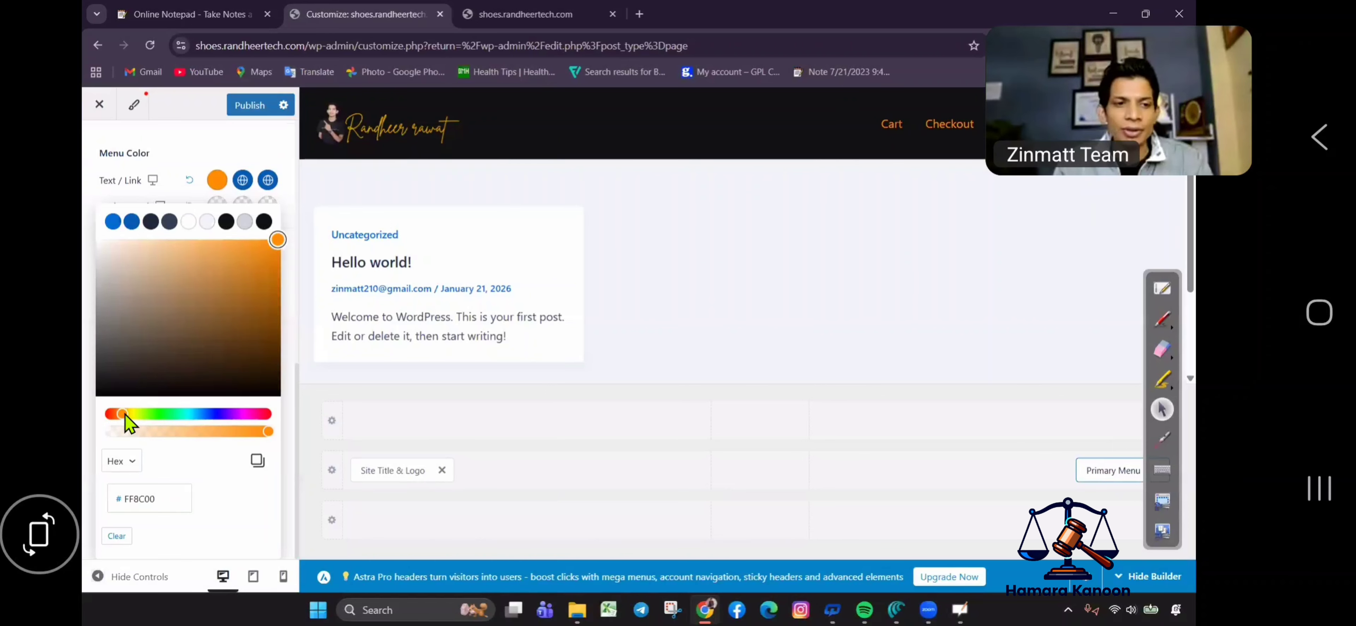
{"action": "left_click_drag", "start_coordinate": [126, 415], "coordinate": [128, 415]}
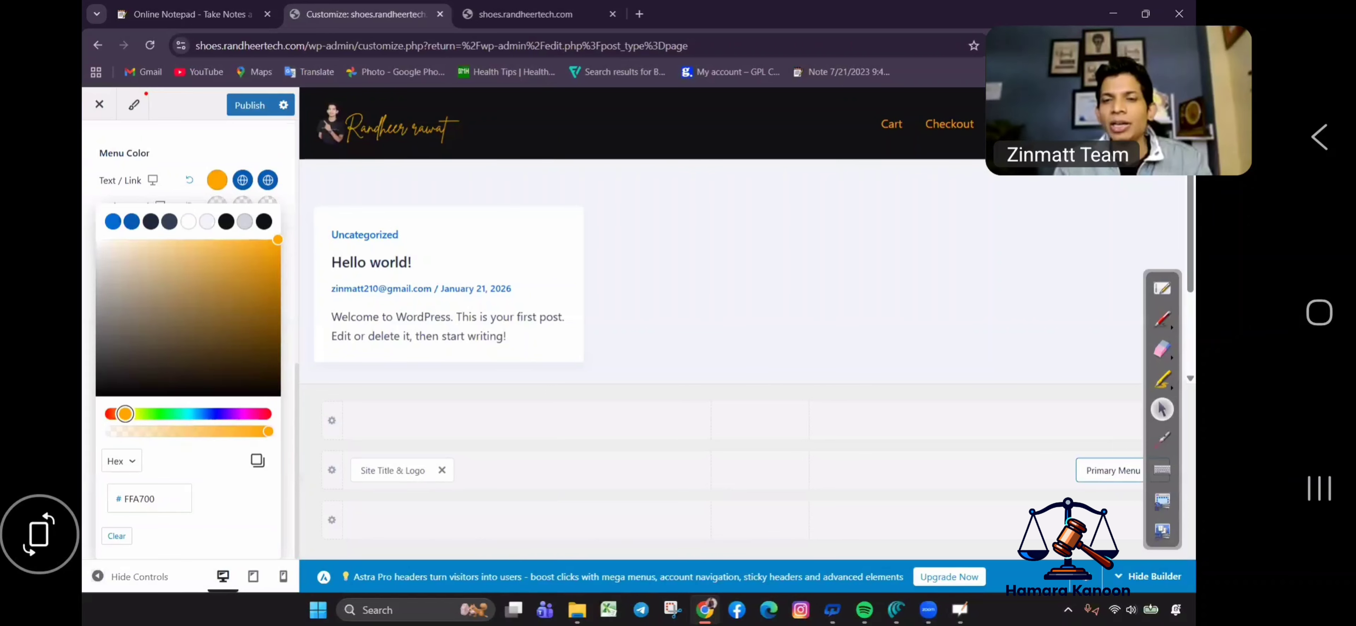
{"action": "left_click", "coordinate": [939, 150]}
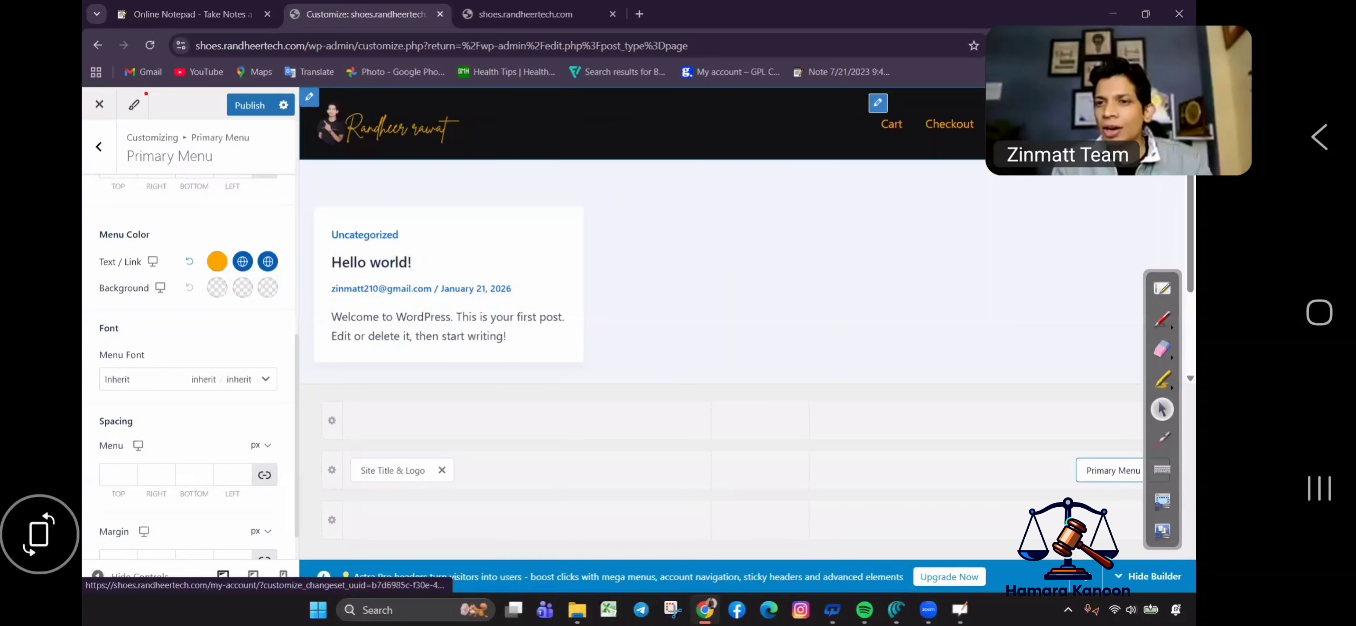
Publish the header changes and reload the live site to view them.
{"action": "left_click", "coordinate": [249, 111]}
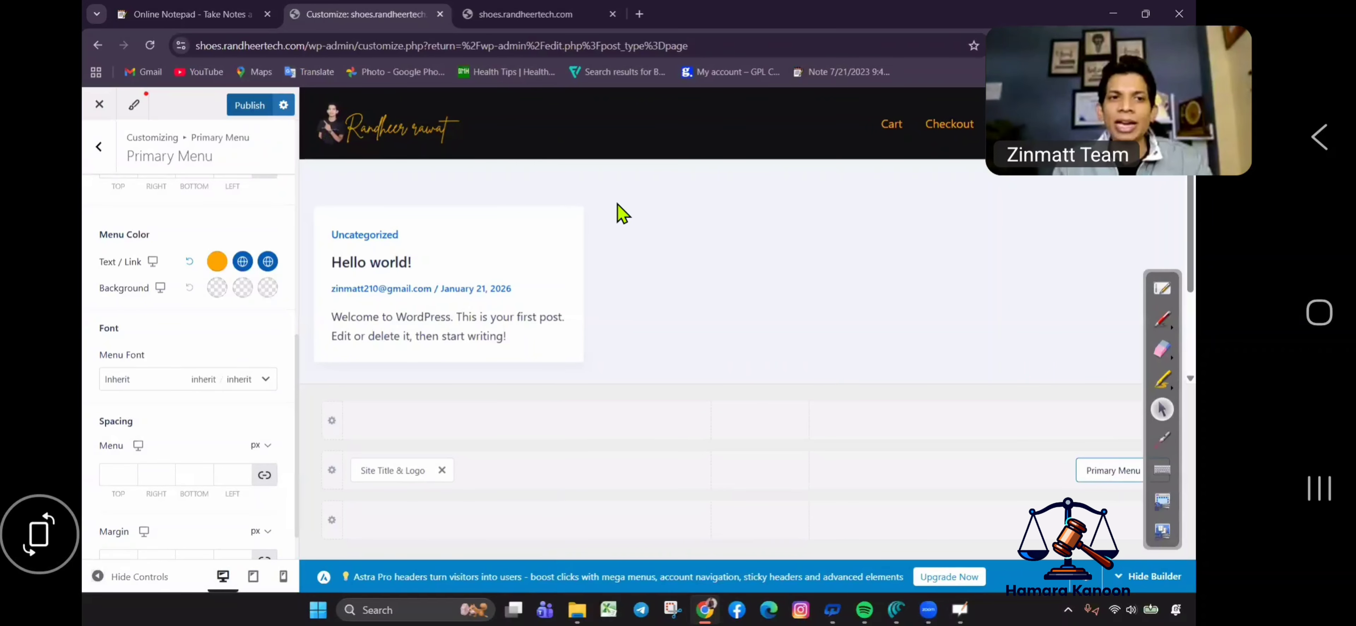
{"action": "left_click", "coordinate": [577, 11]}
{"action": "left_click", "coordinate": [149, 45]}
Open the home page on the live site to check the orange links, then return to the Customizer.
{"action": "left_click", "coordinate": [918, 150]}
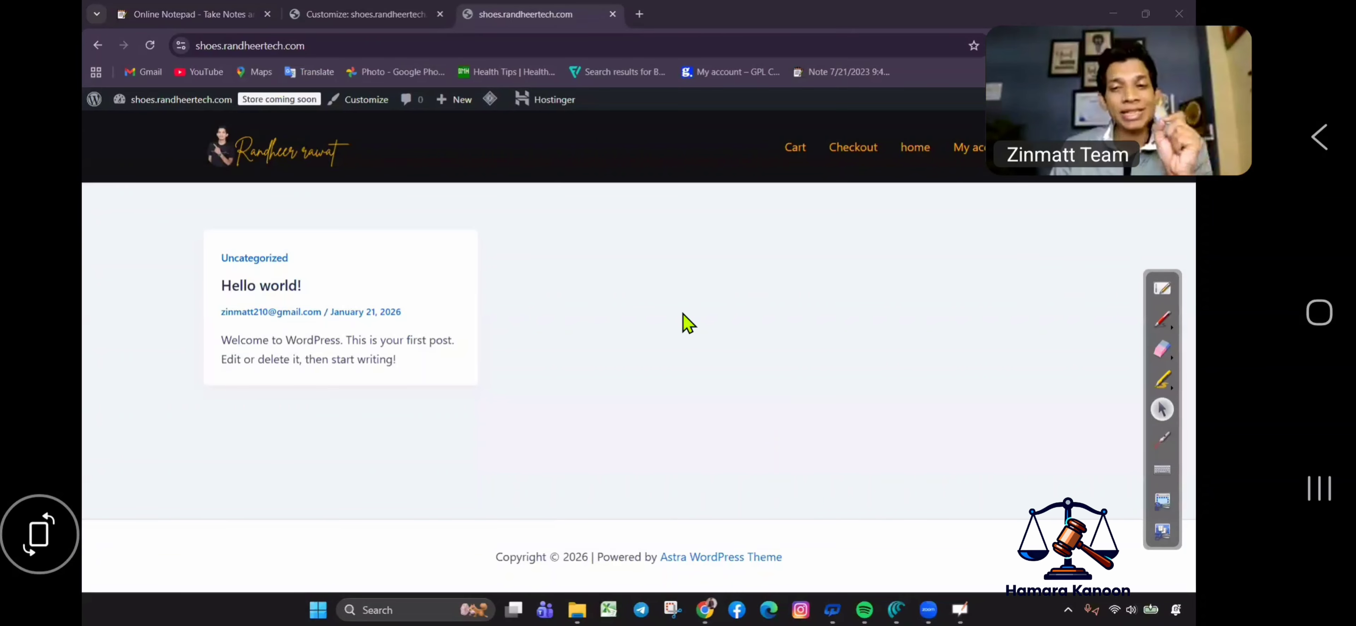
{"action": "left_click", "coordinate": [377, 13]}
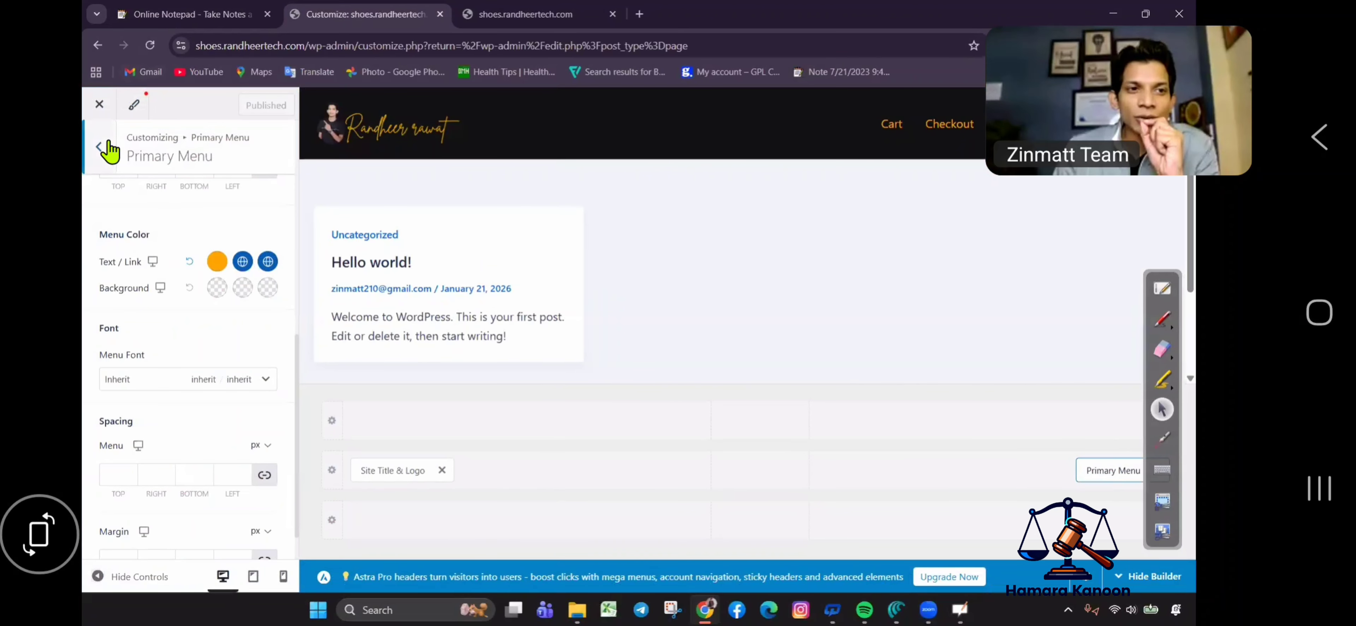
Go from the Pages list through Installed Plugins to the Add Plugins page.
{"action": "left_click", "coordinate": [98, 46]}
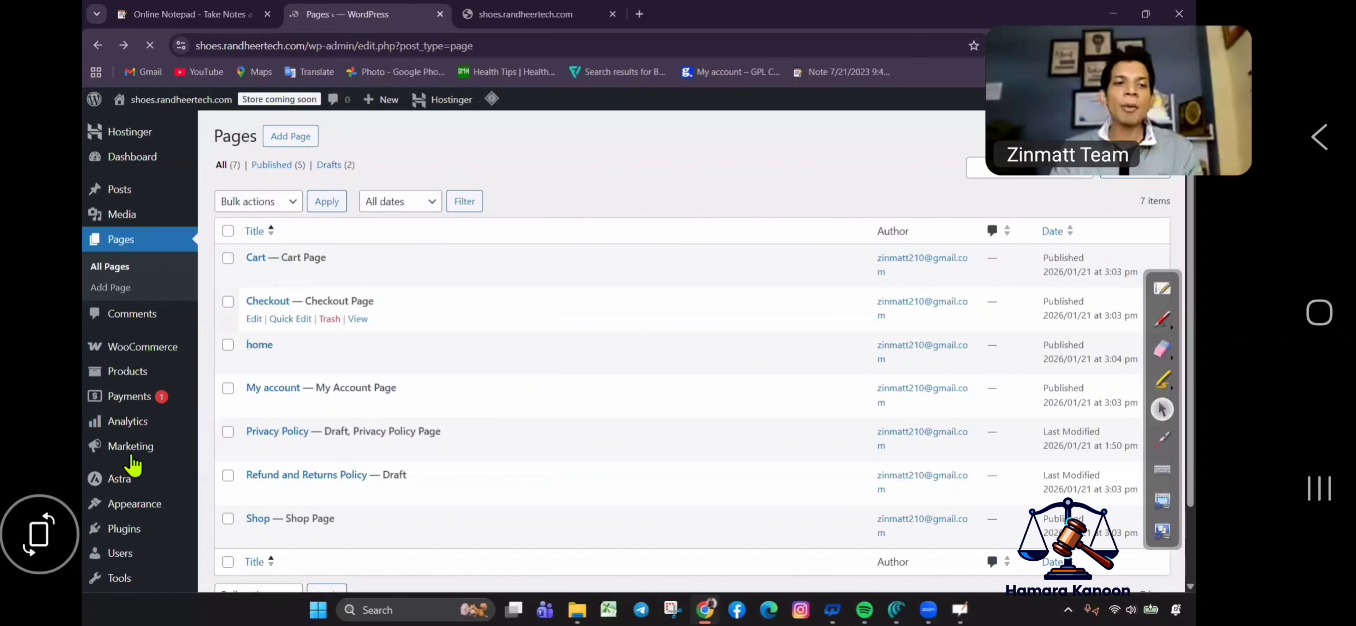
{"action": "mouse_move", "coordinate": [136, 535]}
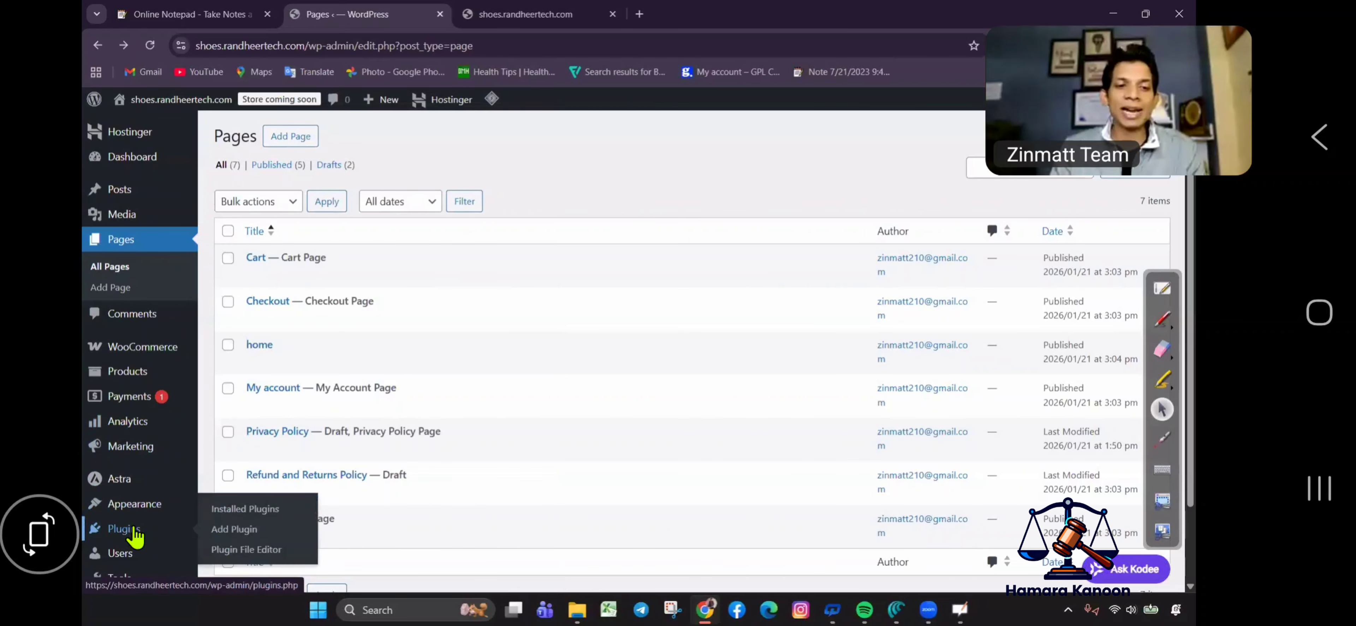
{"action": "left_click", "coordinate": [263, 498]}
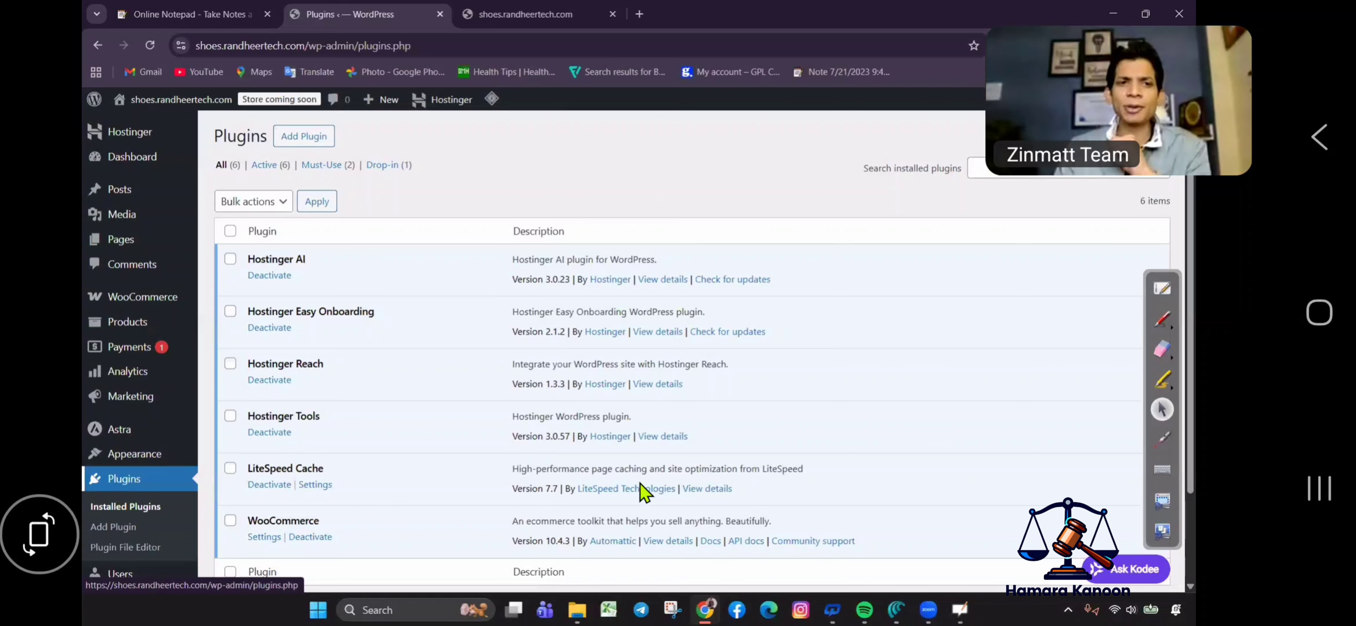
{"action": "left_click", "coordinate": [311, 137]}
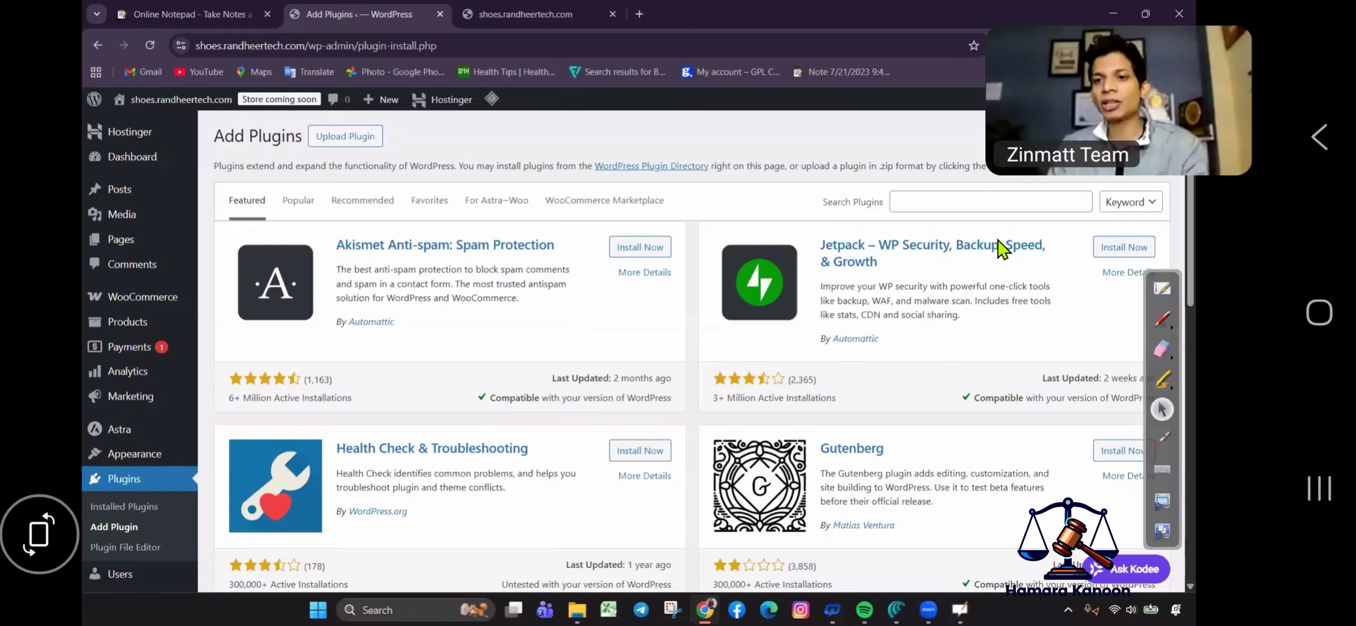
Search the plugin directory for elementor.
{"action": "left_click", "coordinate": [989, 202]}
{"action": "key", "text": "Down"}
{"action": "key", "text": "Return"}
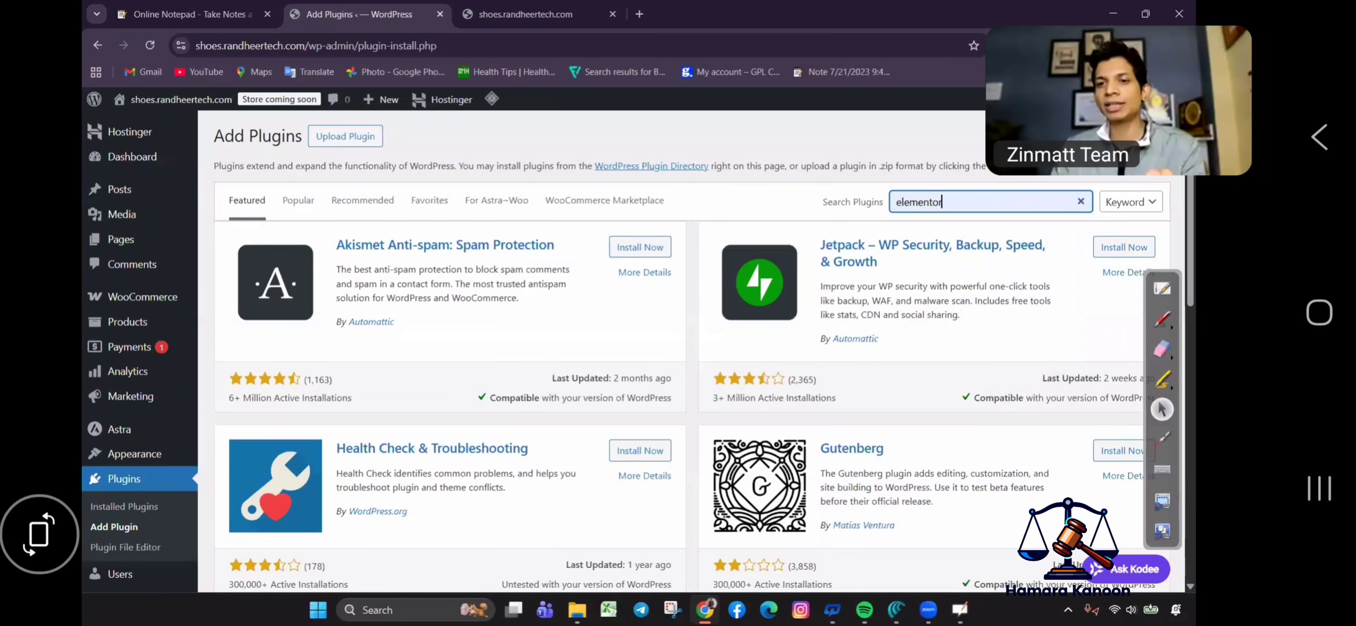
{"action": "left_click", "coordinate": [1161, 318]}
{"action": "left_click_drag", "start_coordinate": [954, 172], "coordinate": [882, 196]}
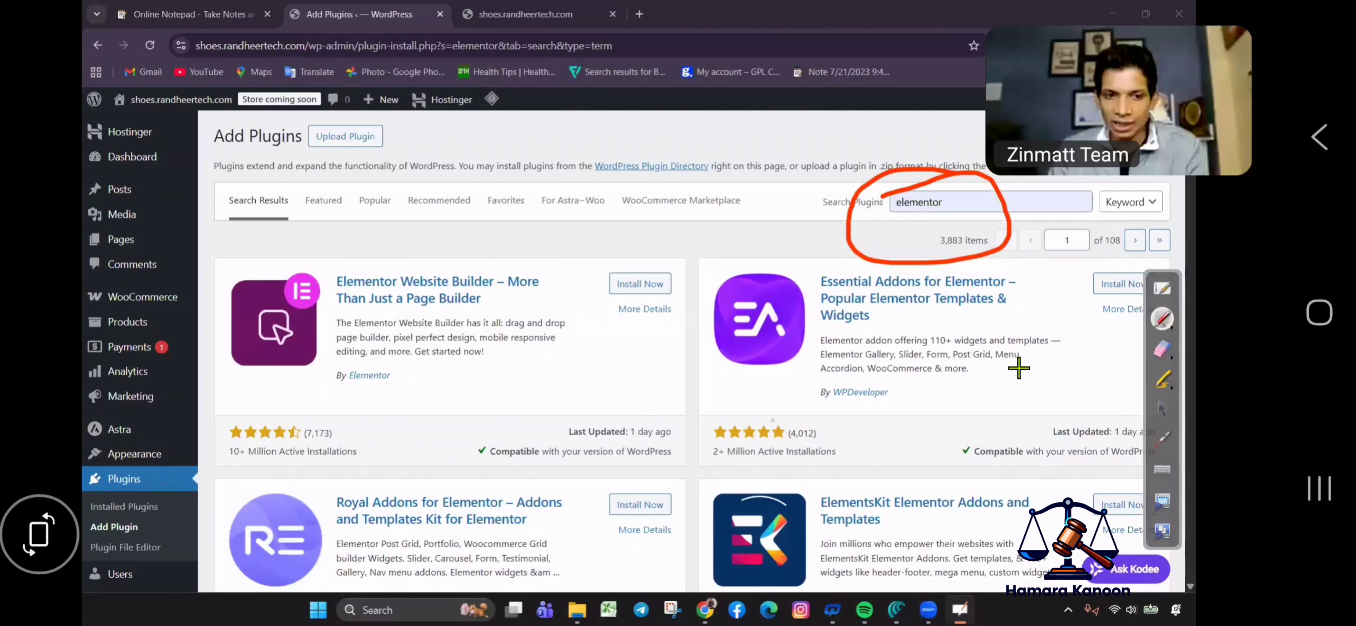
{"action": "left_click", "coordinate": [1158, 350]}
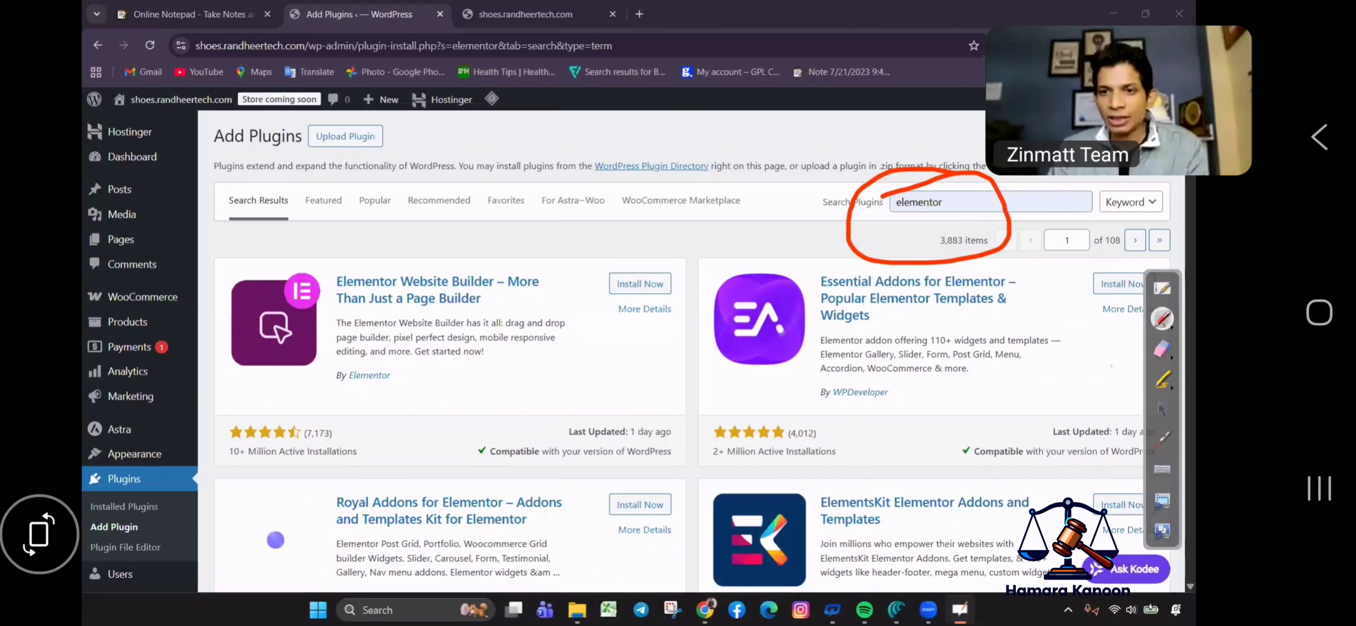
{"action": "left_click", "coordinate": [1162, 410]}
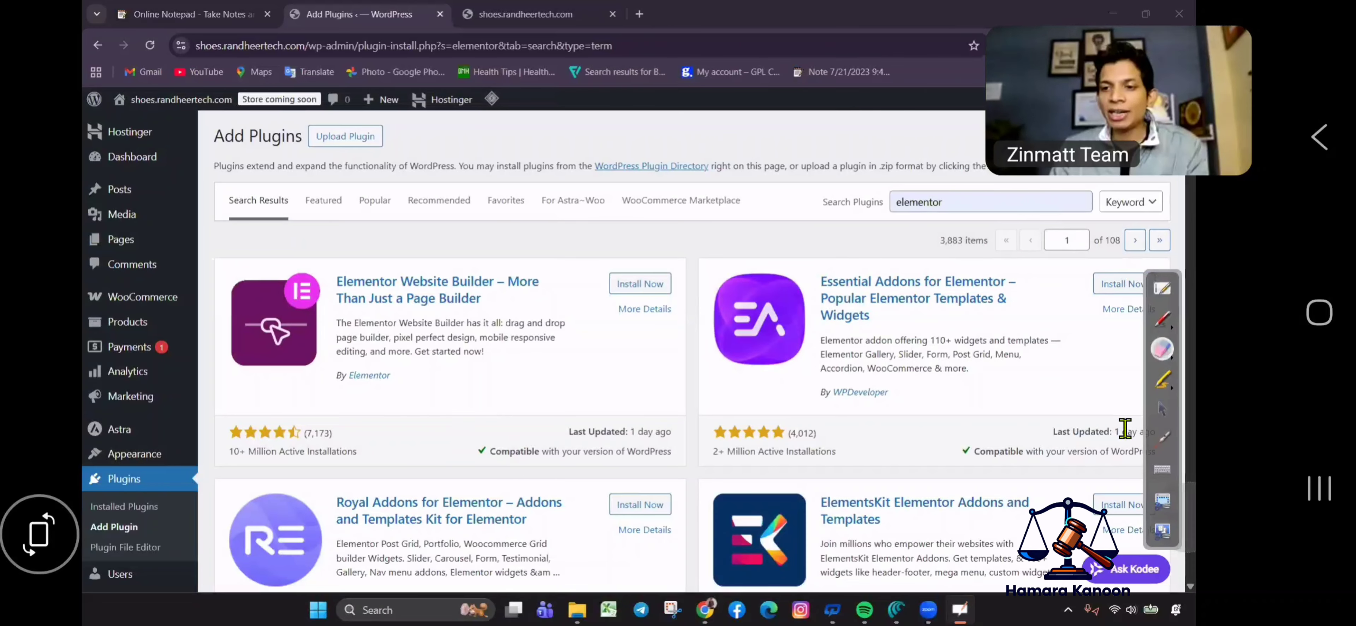
Install and activate Elementor Website Builder, then dismiss the announcement popup.
{"action": "left_click", "coordinate": [639, 285]}
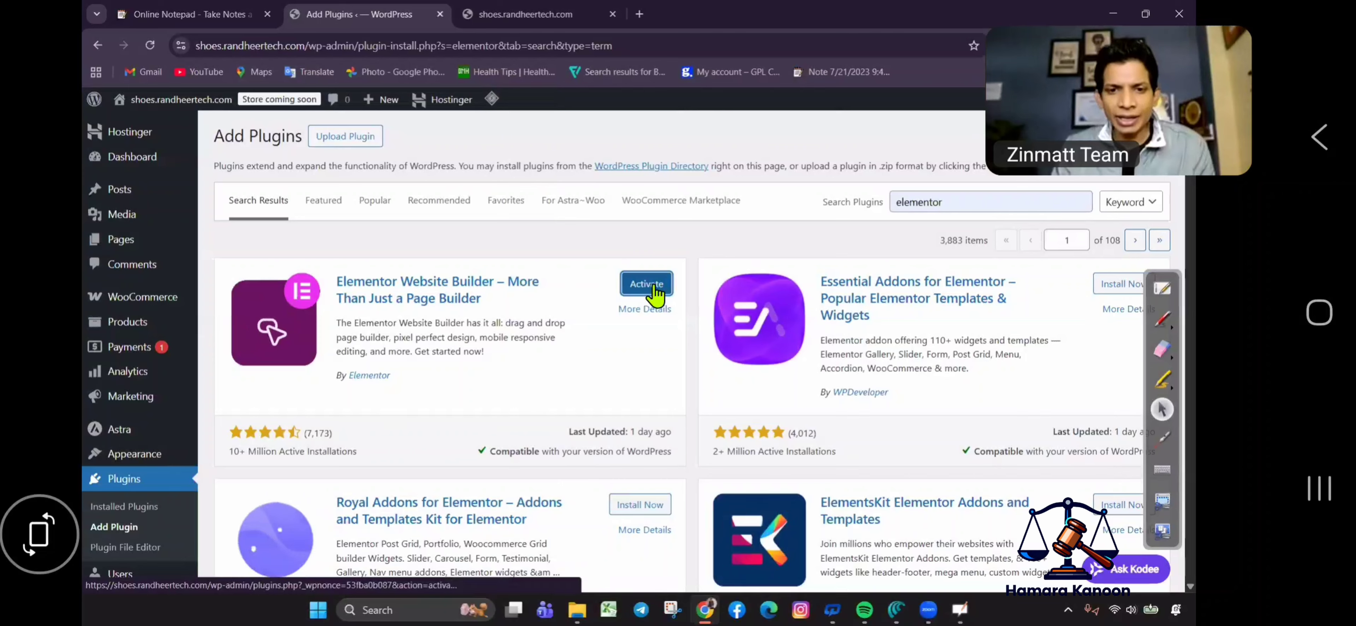
{"action": "left_click", "coordinate": [651, 287]}
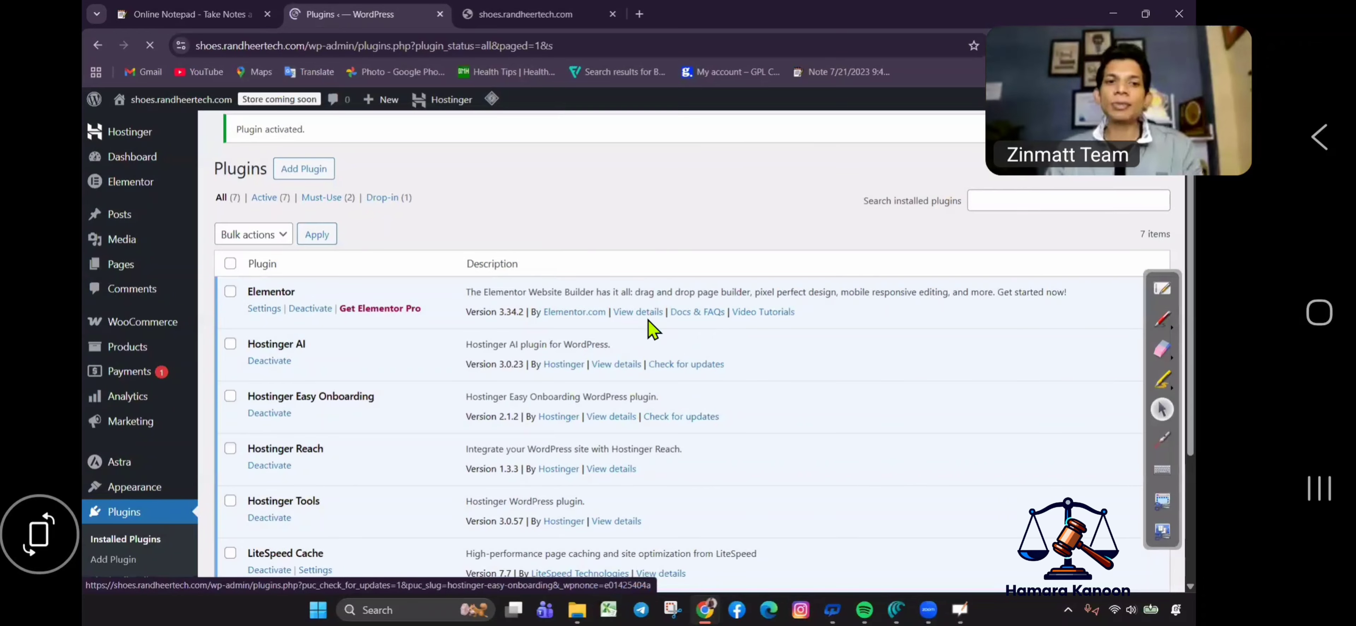
{"action": "left_click", "coordinate": [295, 342]}
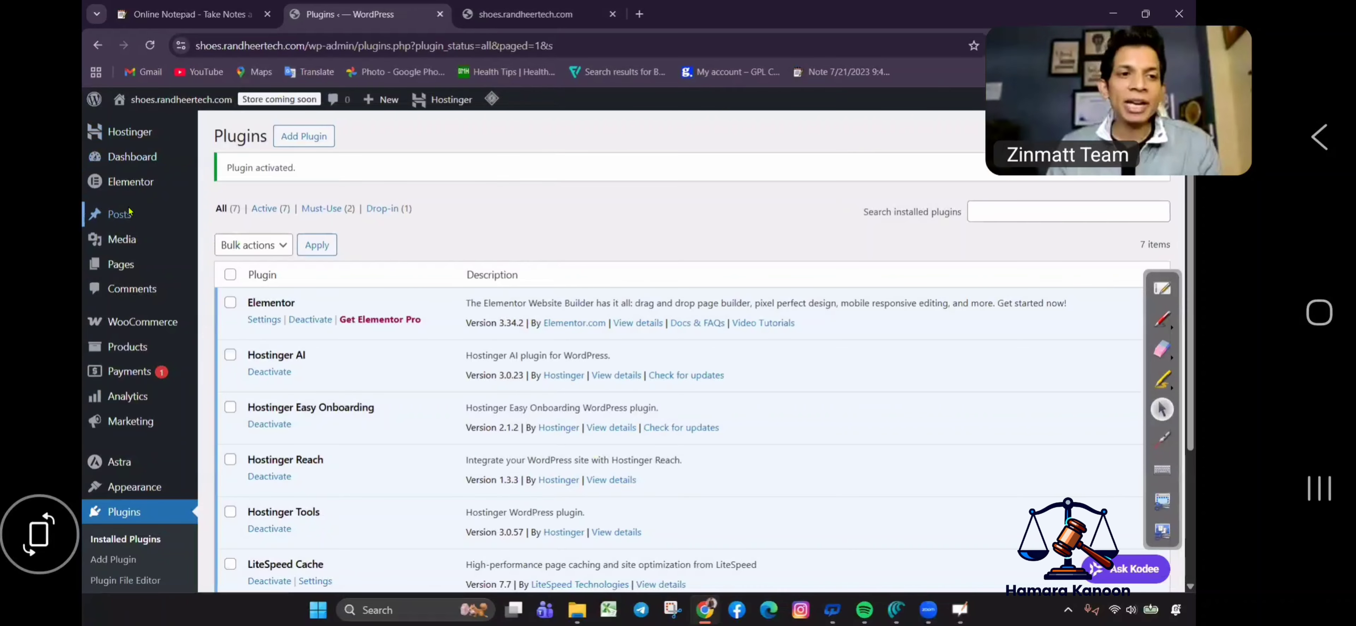
Open the home page from the Pages list in the block editor and save it.
{"action": "left_click", "coordinate": [120, 266]}
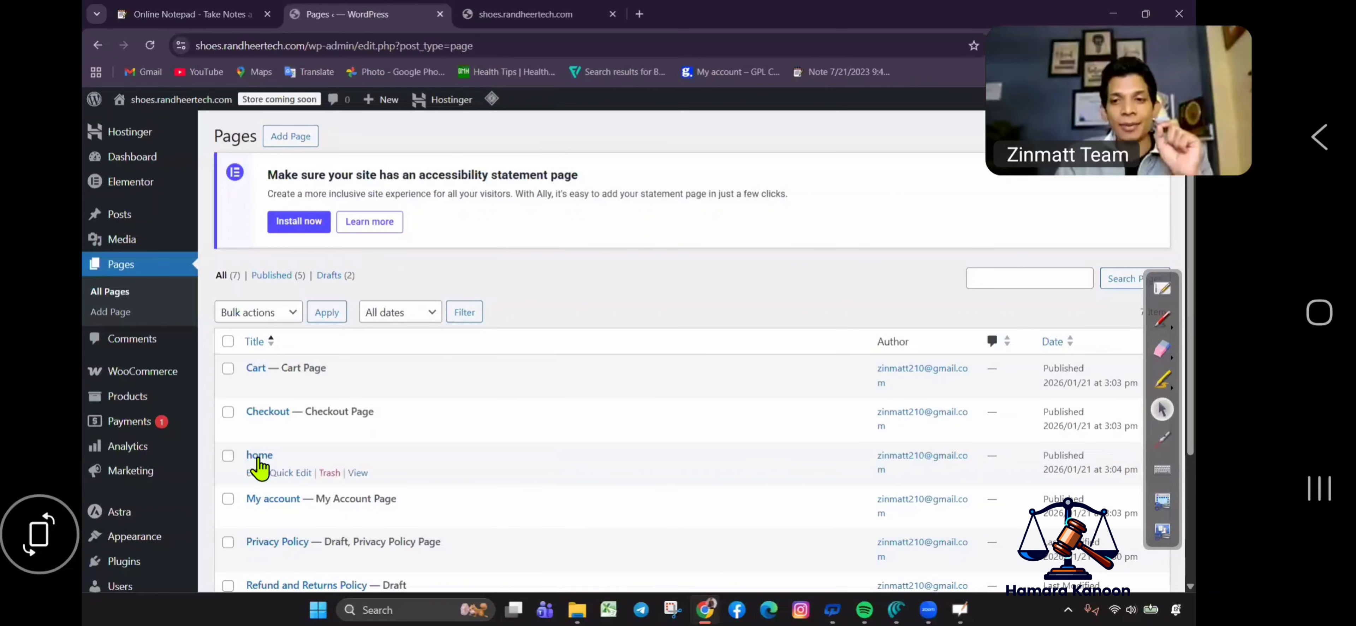
{"action": "mouse_move", "coordinate": [261, 464]}
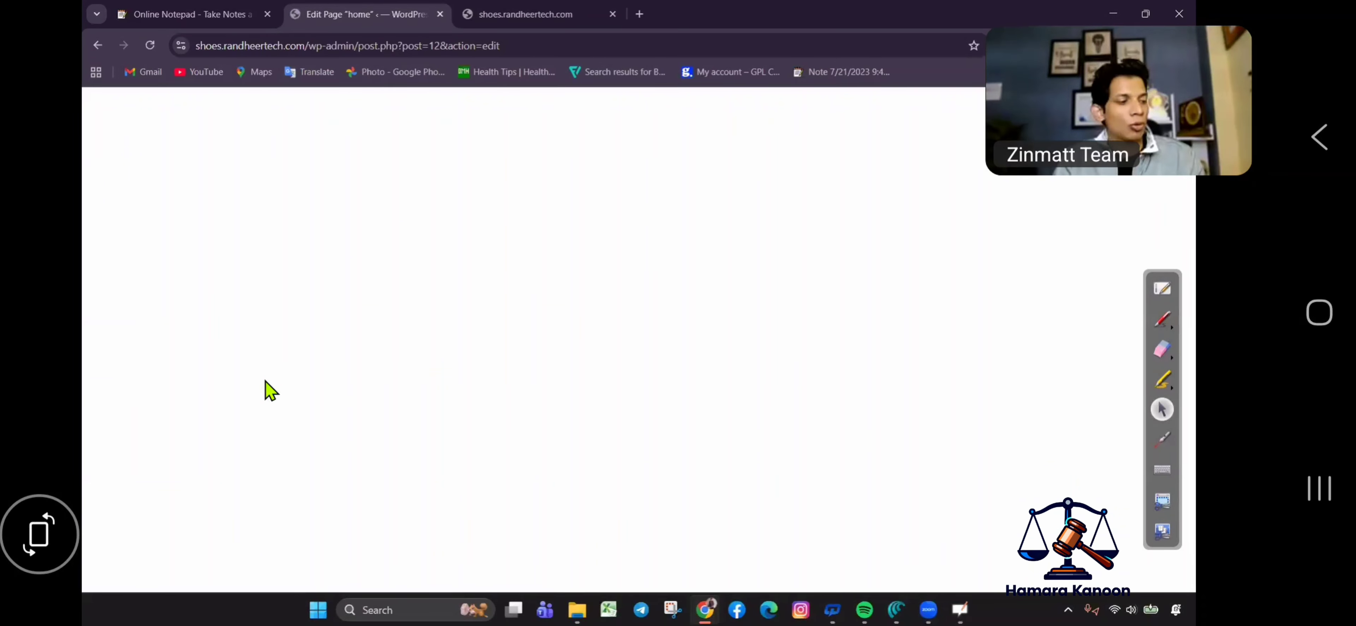
{"action": "left_click", "coordinate": [105, 178]}
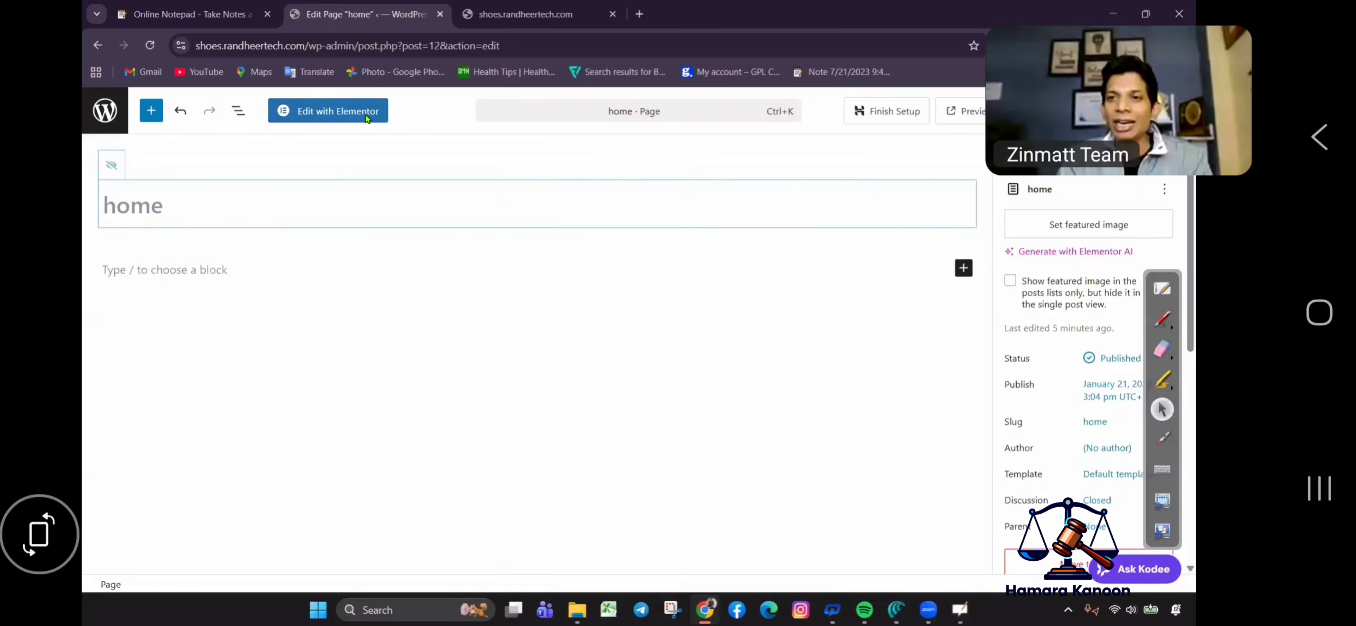
{"action": "left_click", "coordinate": [332, 122]}
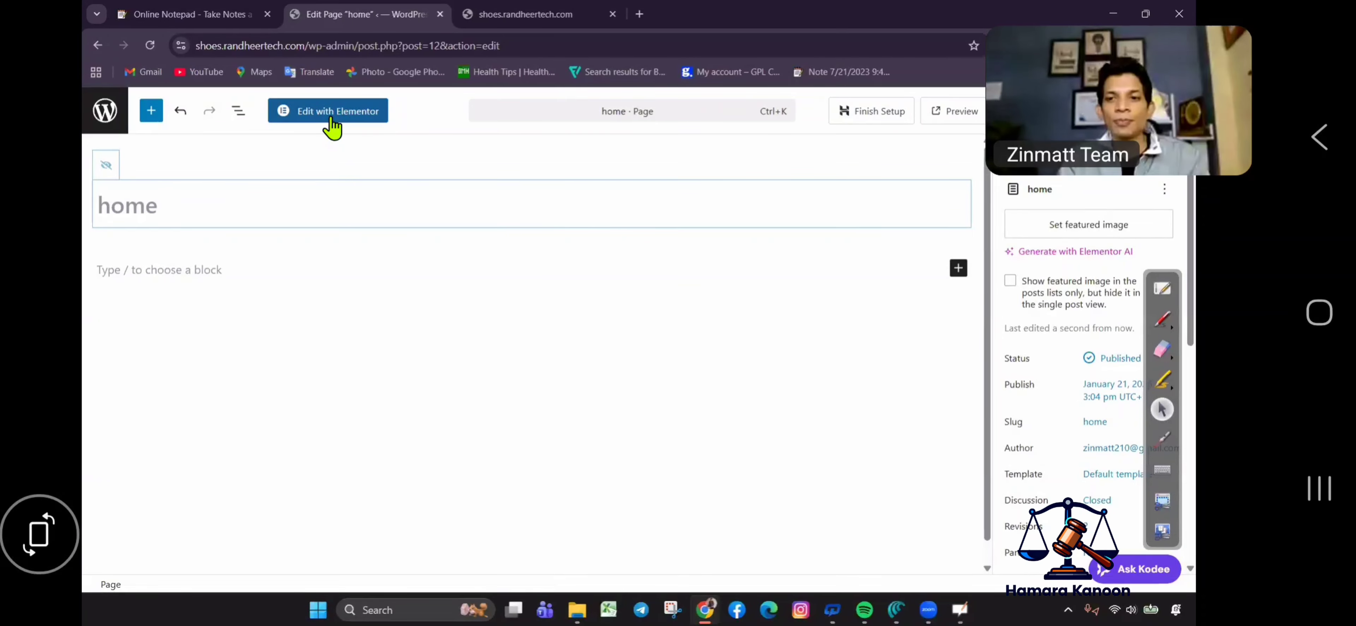
Launch Edit with Elementor for the home page.
{"action": "left_click", "coordinate": [1162, 318]}
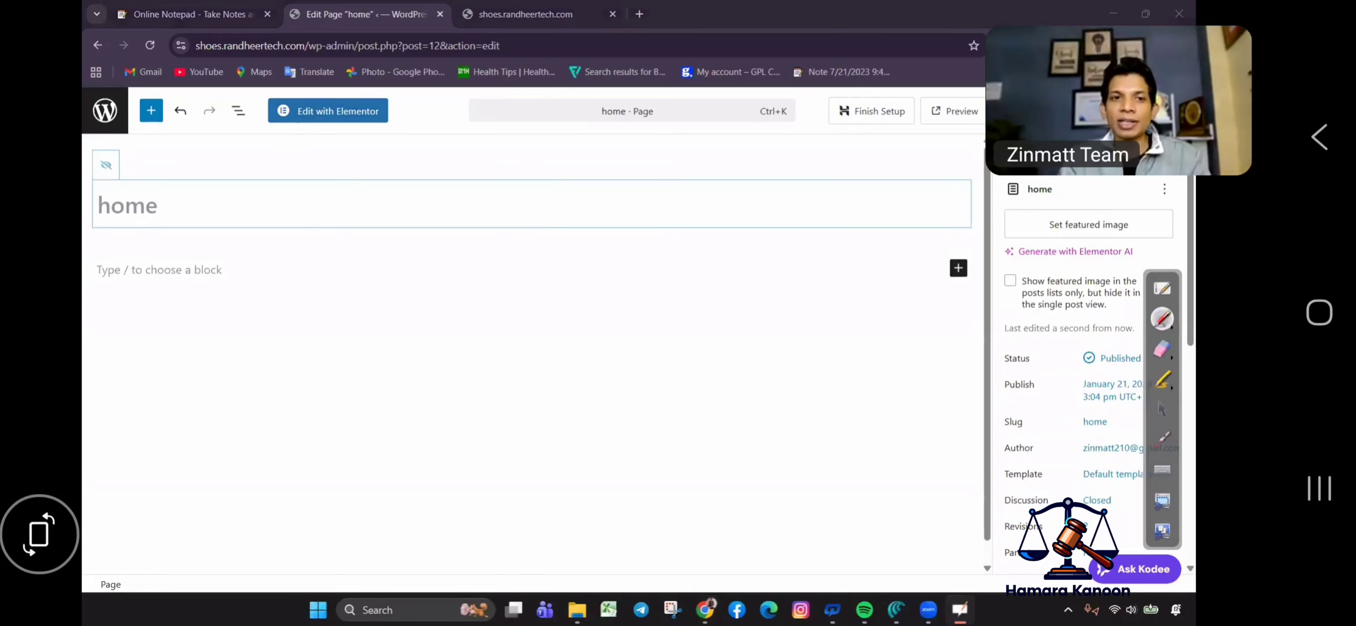
{"action": "mouse_move", "coordinate": [291, 94]}
{"action": "left_mouse_down"}
{"action": "mouse_move", "coordinate": [280, 98]}
{"action": "mouse_move", "coordinate": [413, 142]}
{"action": "mouse_move", "coordinate": [329, 90]}
{"action": "mouse_move", "coordinate": [291, 95]}
{"action": "left_mouse_up"}
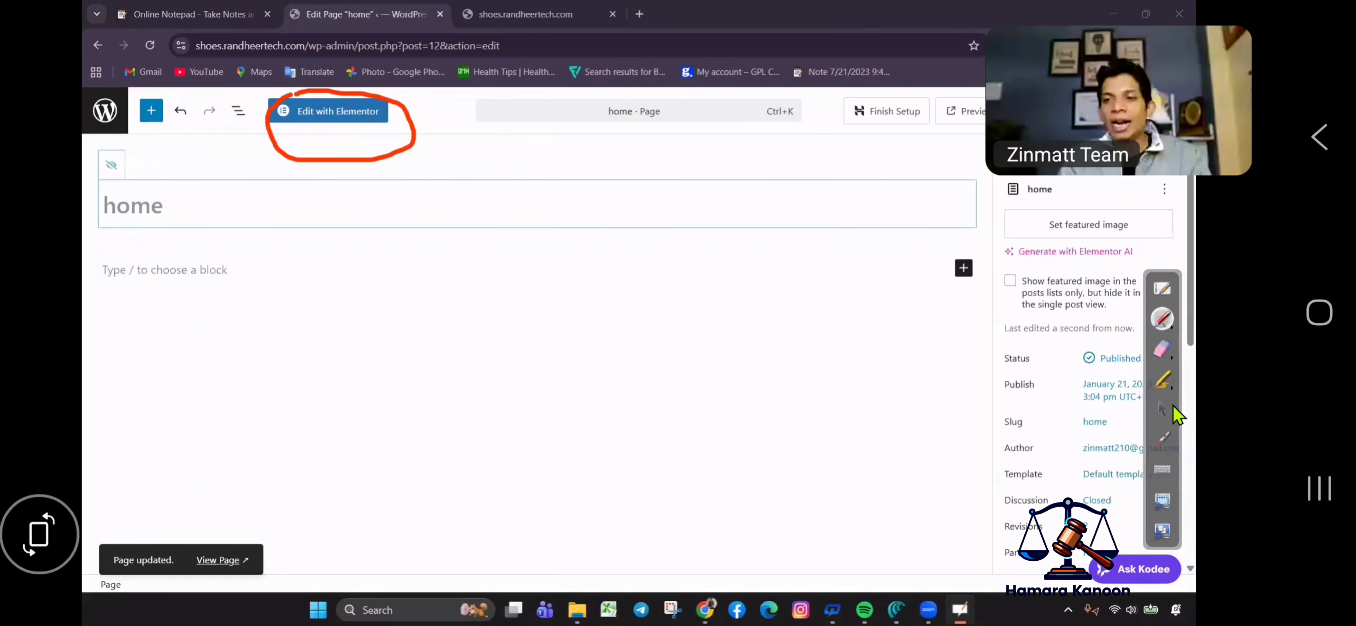
{"action": "left_click", "coordinate": [1161, 408]}
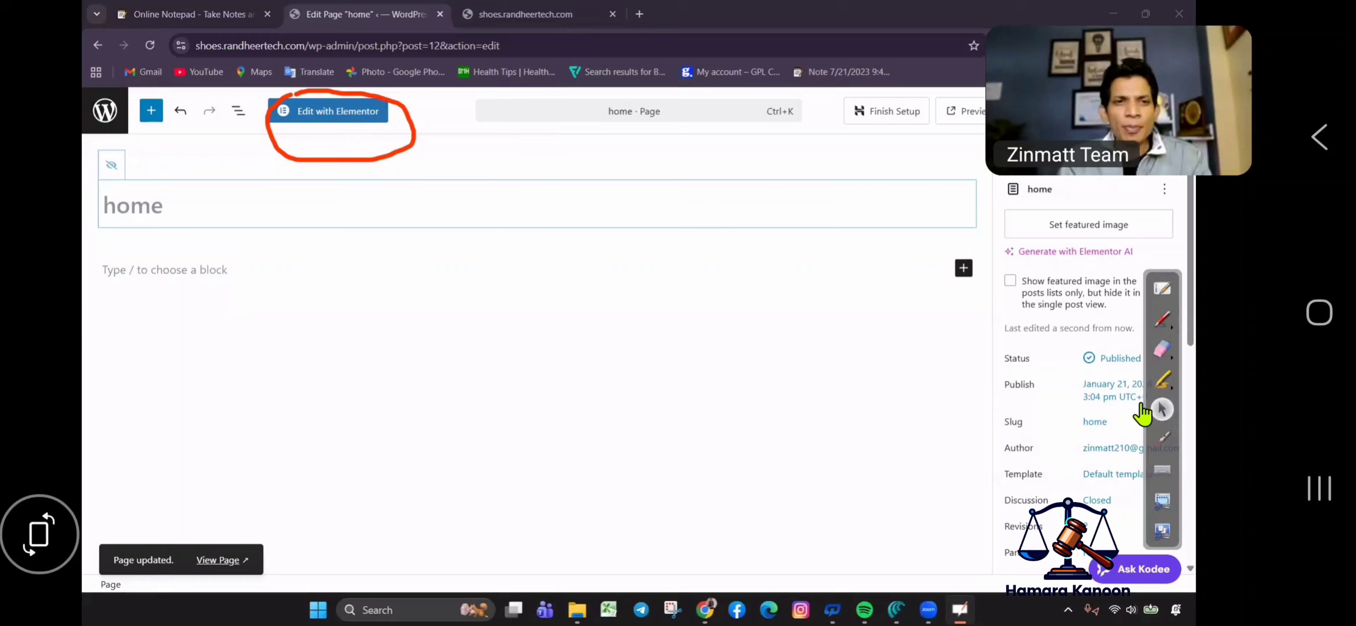
{"action": "left_click", "coordinate": [339, 112]}
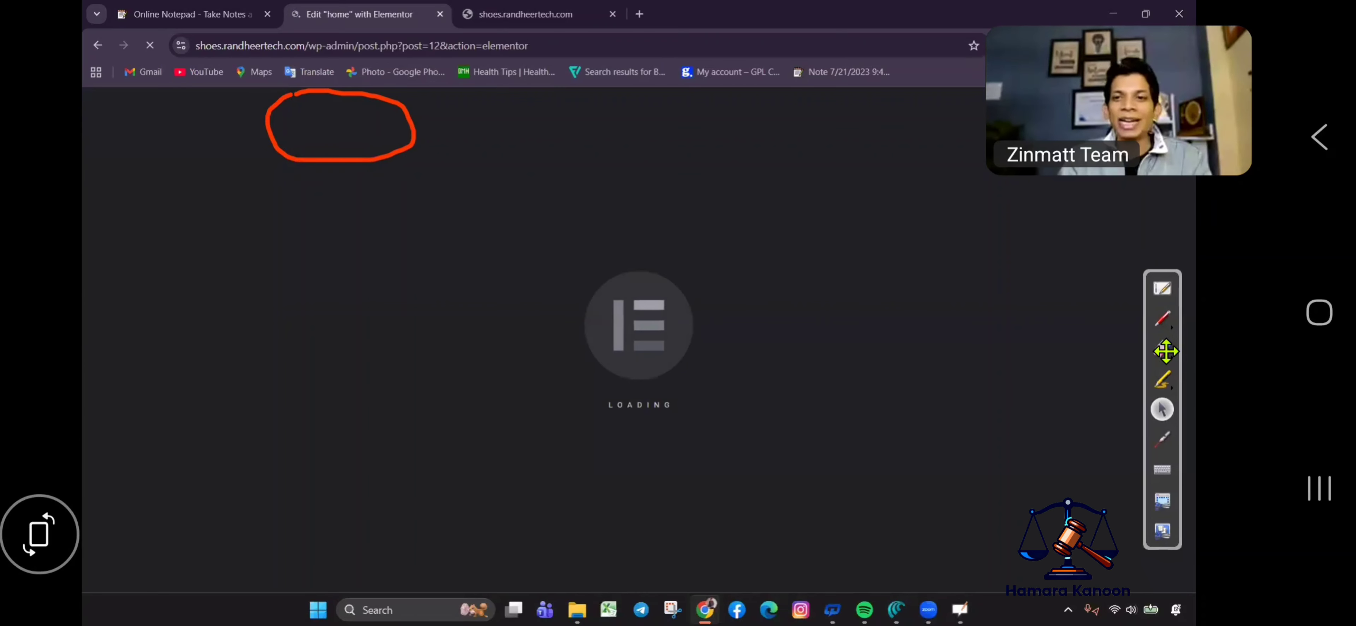
Close the Notifications popup, return to the block editor and hide the home page title.
{"action": "left_click", "coordinate": [1162, 348]}
{"action": "mouse_move", "coordinate": [430, 120]}
{"action": "left_mouse_down"}
{"action": "mouse_move", "coordinate": [288, 130]}
{"action": "mouse_move", "coordinate": [429, 142]}
{"action": "left_mouse_up"}
{"action": "left_click", "coordinate": [1161, 409]}
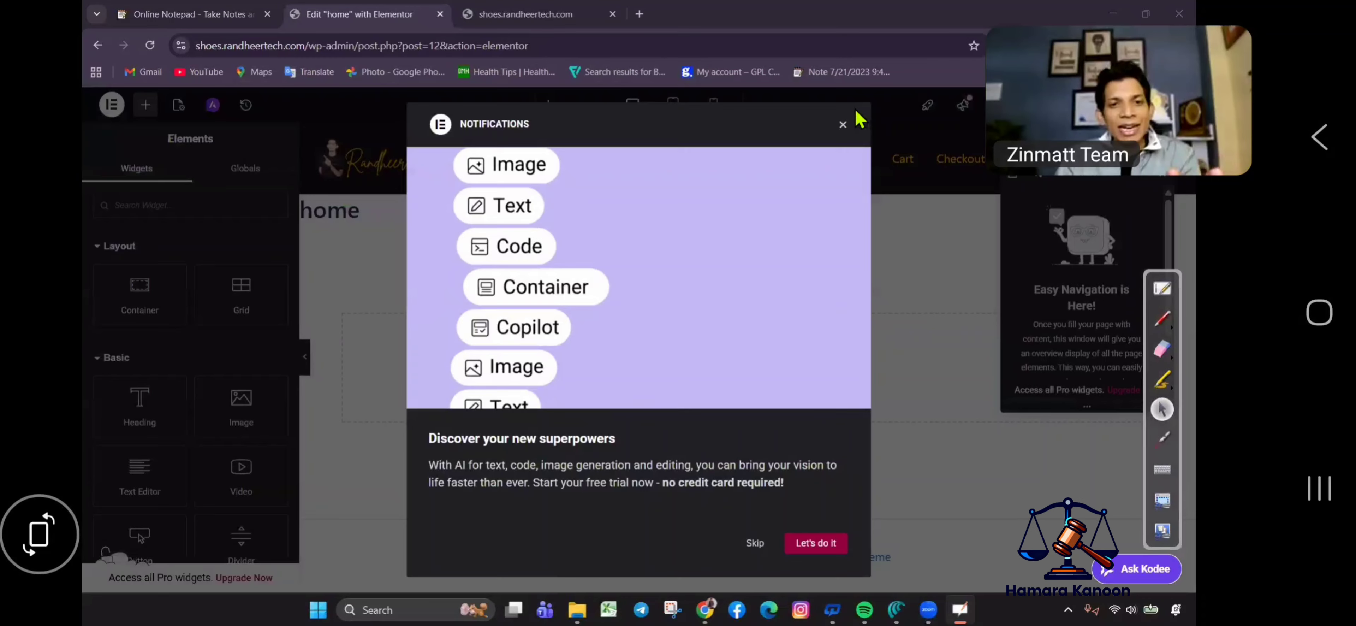
{"action": "left_click", "coordinate": [841, 128]}
{"action": "left_click", "coordinate": [100, 46]}
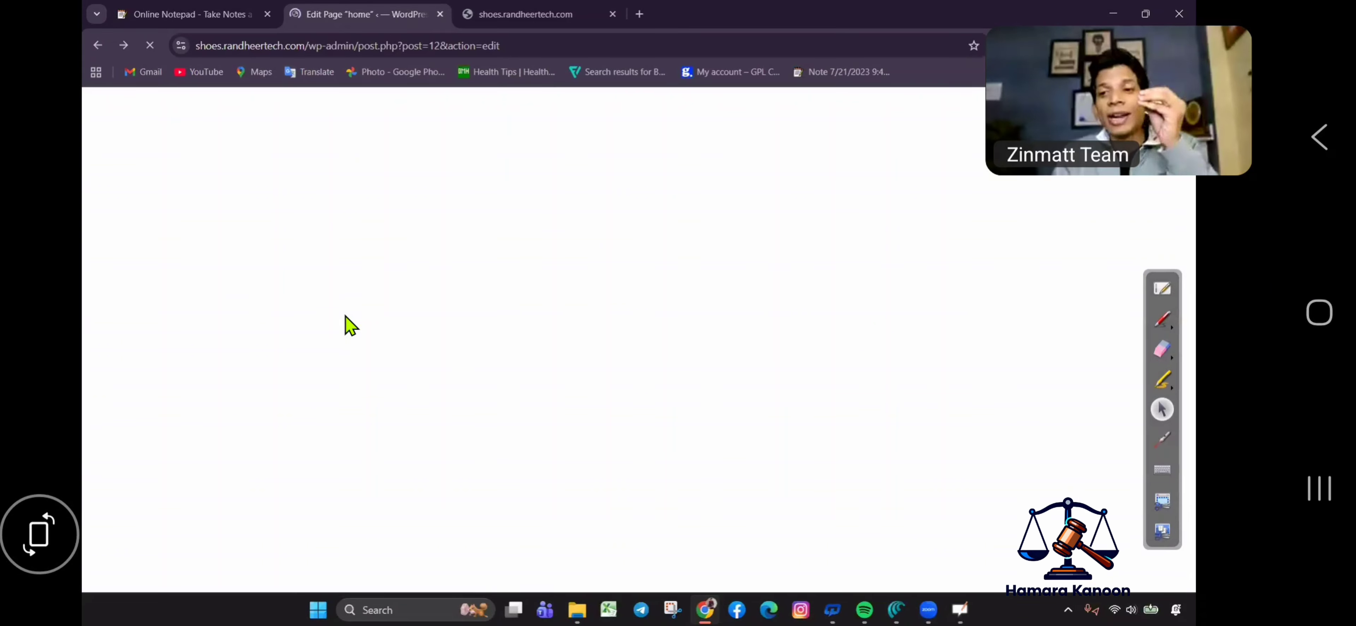
{"action": "left_click", "coordinate": [224, 207]}
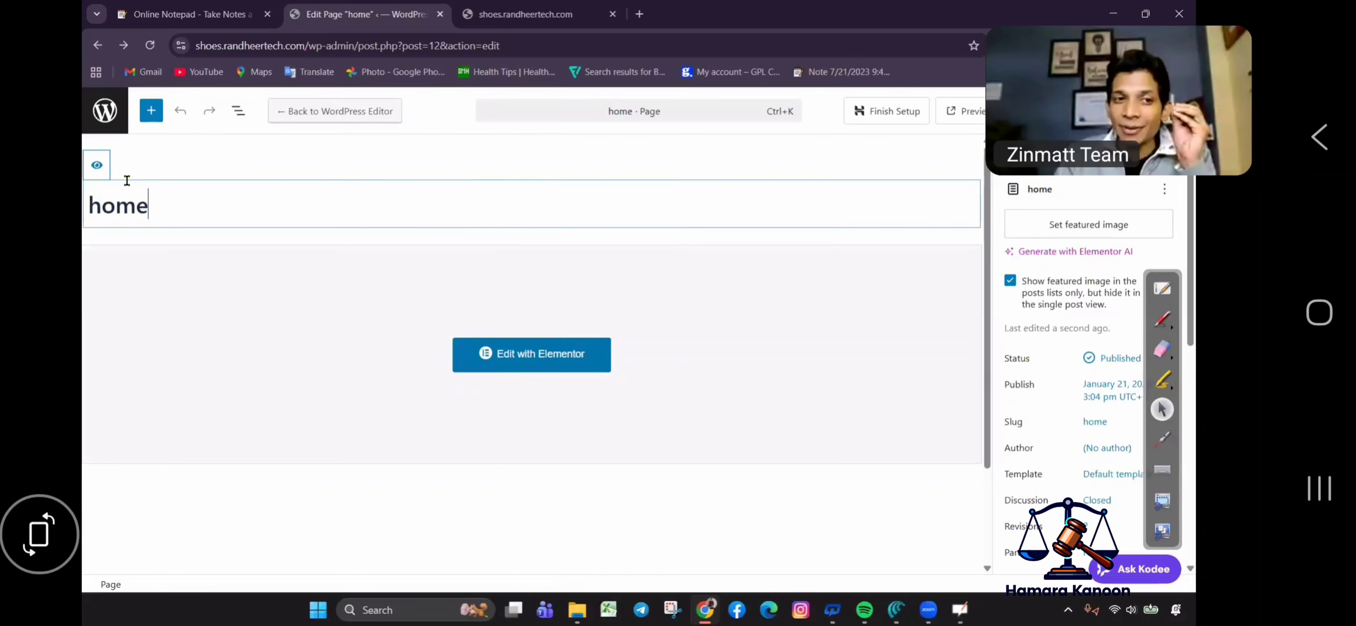
{"action": "left_click", "coordinate": [96, 165]}
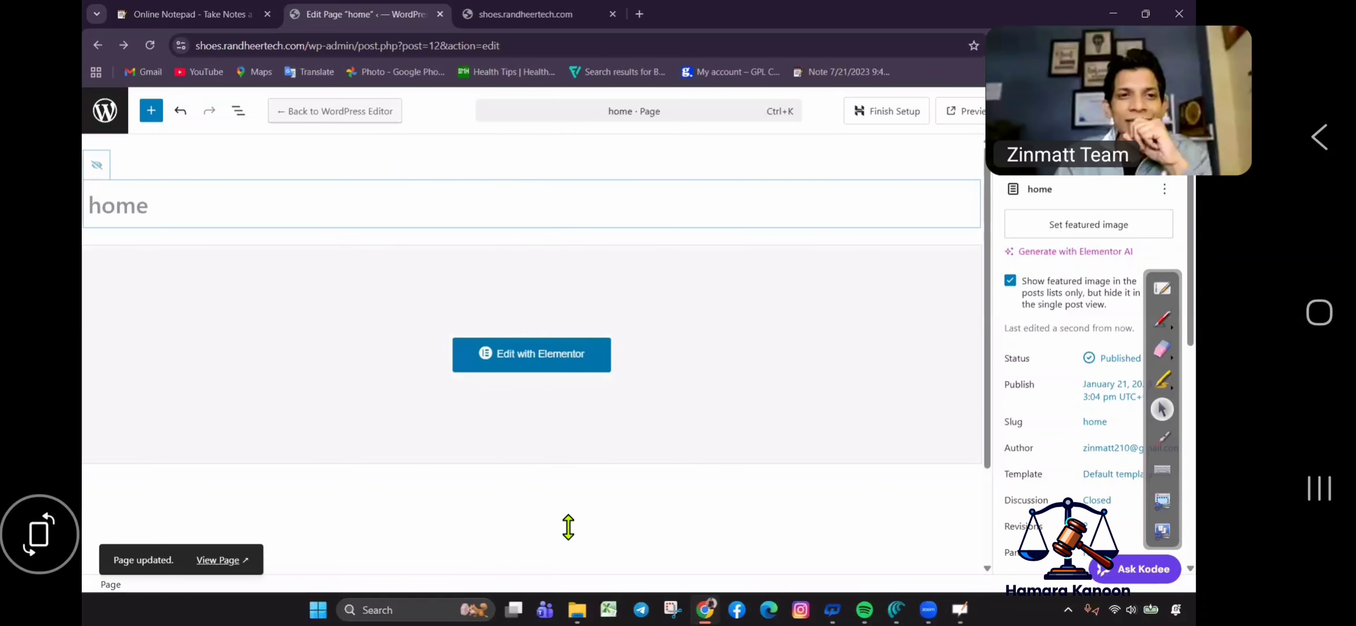
Reopen the page in Elementor and close the Structure panel and productivity checklist.
{"action": "left_click", "coordinate": [553, 354]}
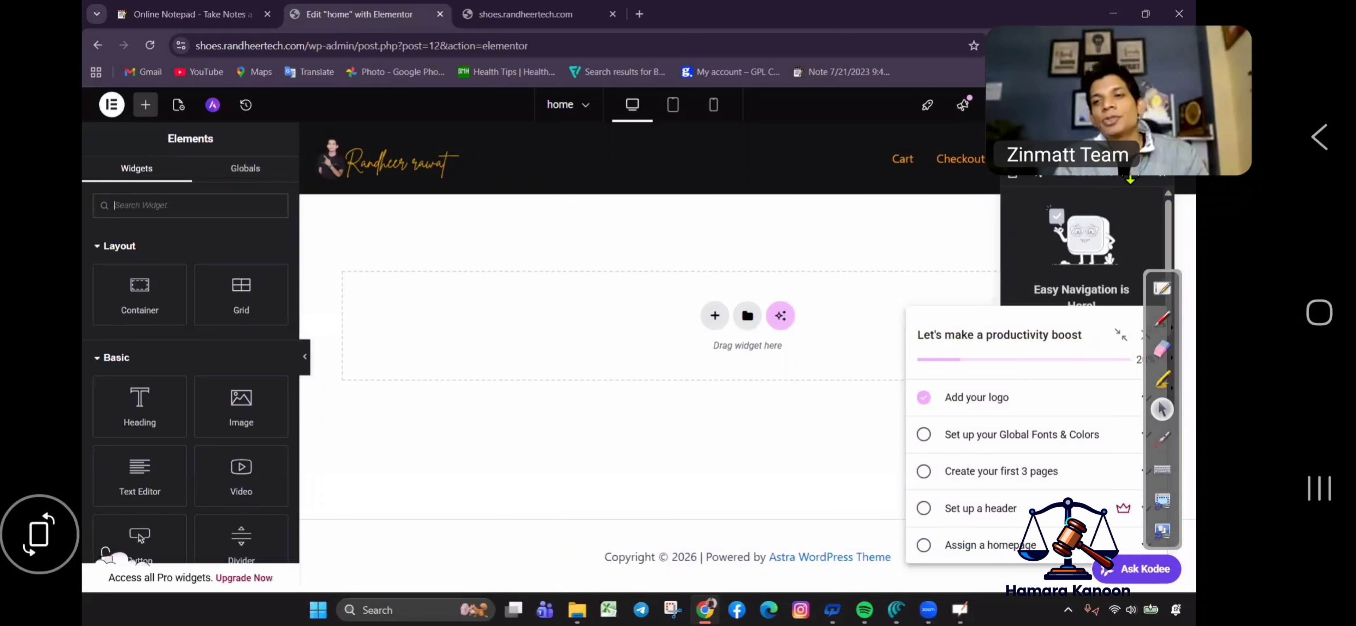
{"action": "left_click_drag", "start_coordinate": [1111, 174], "coordinate": [624, 515]}
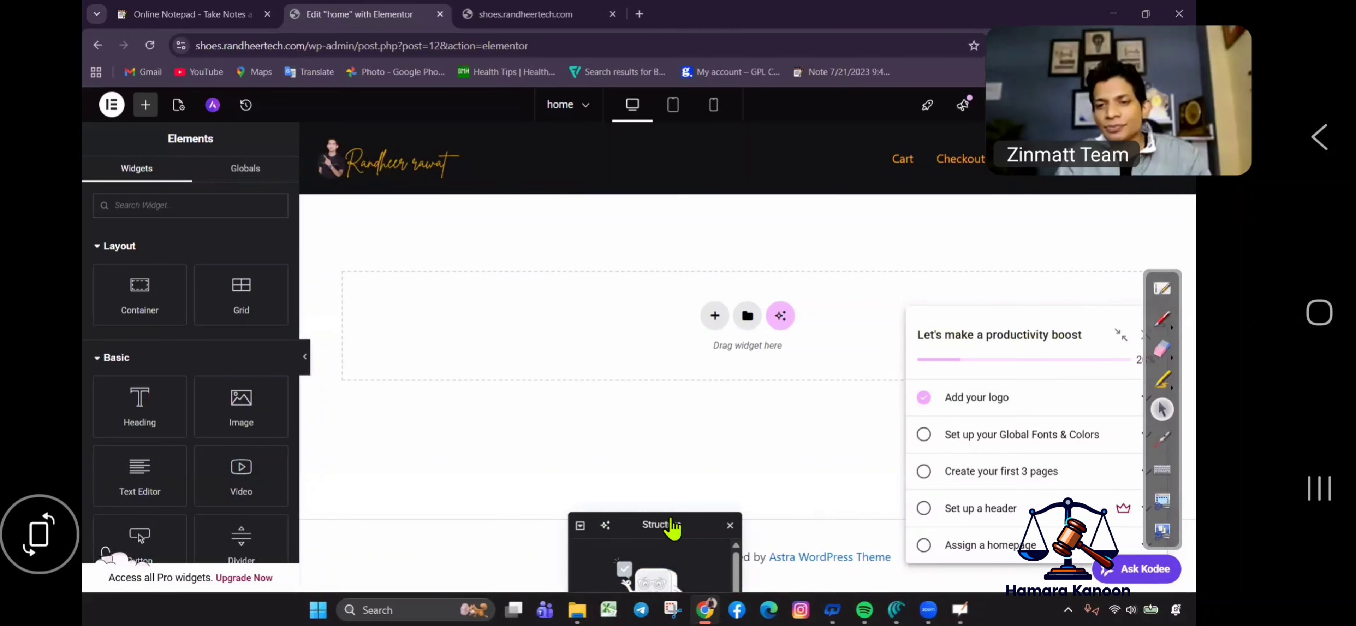
{"action": "left_click", "coordinate": [671, 518]}
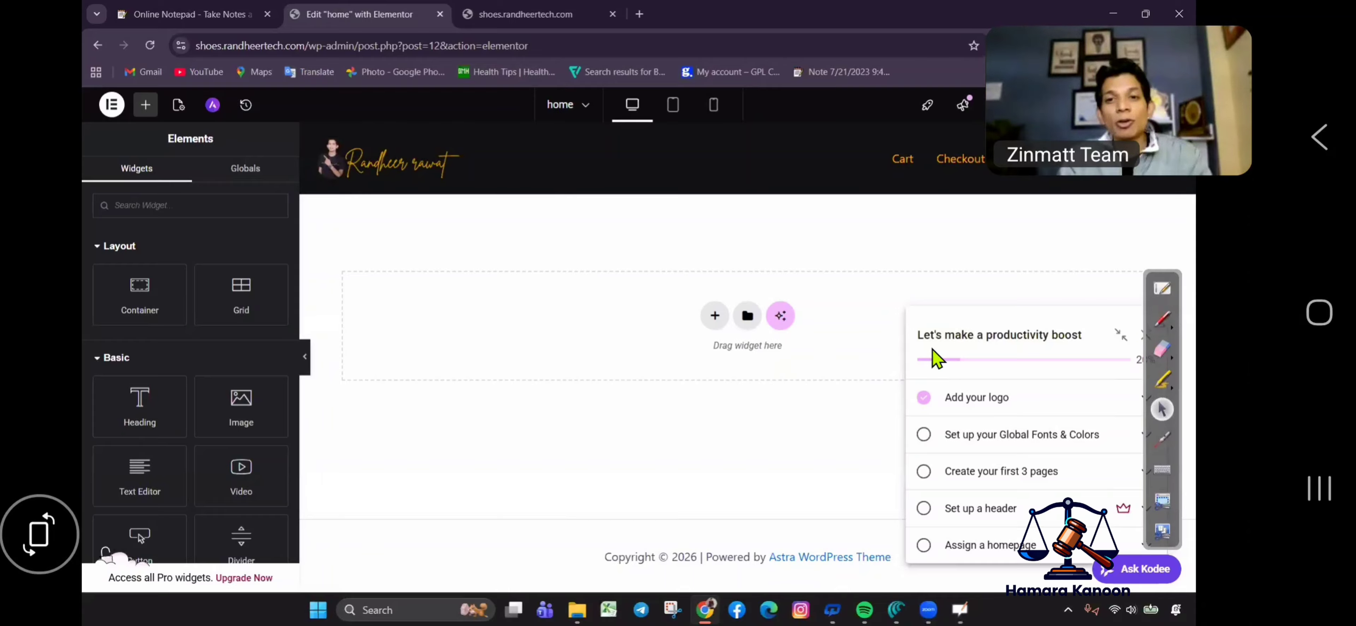
{"action": "left_click", "coordinate": [697, 358]}
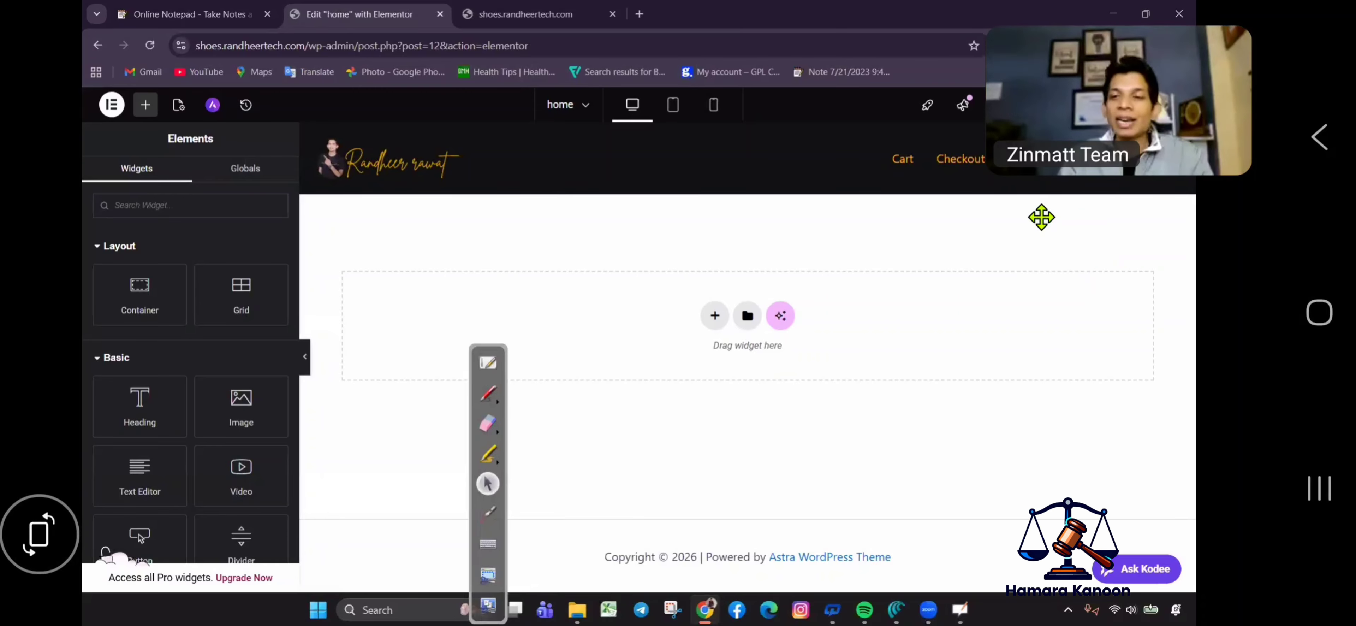
Add a Flexbox container with a two-column structure to the empty page.
{"action": "left_click", "coordinate": [714, 315]}
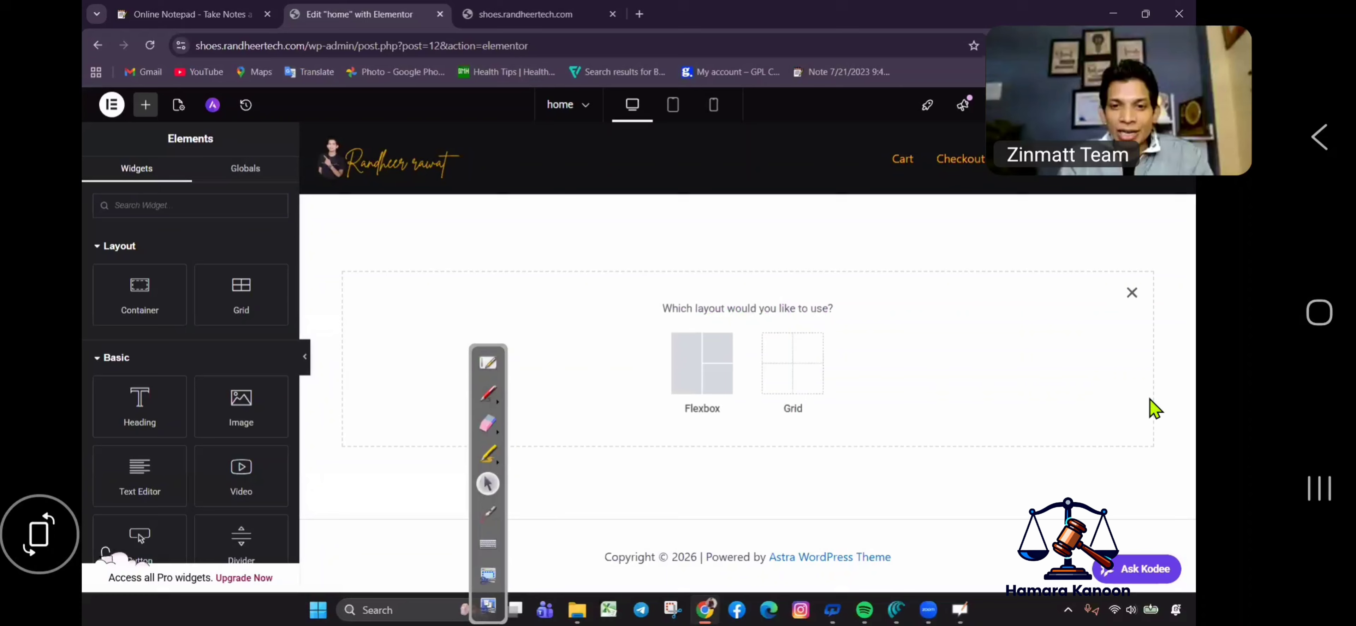
{"action": "left_click", "coordinate": [702, 392]}
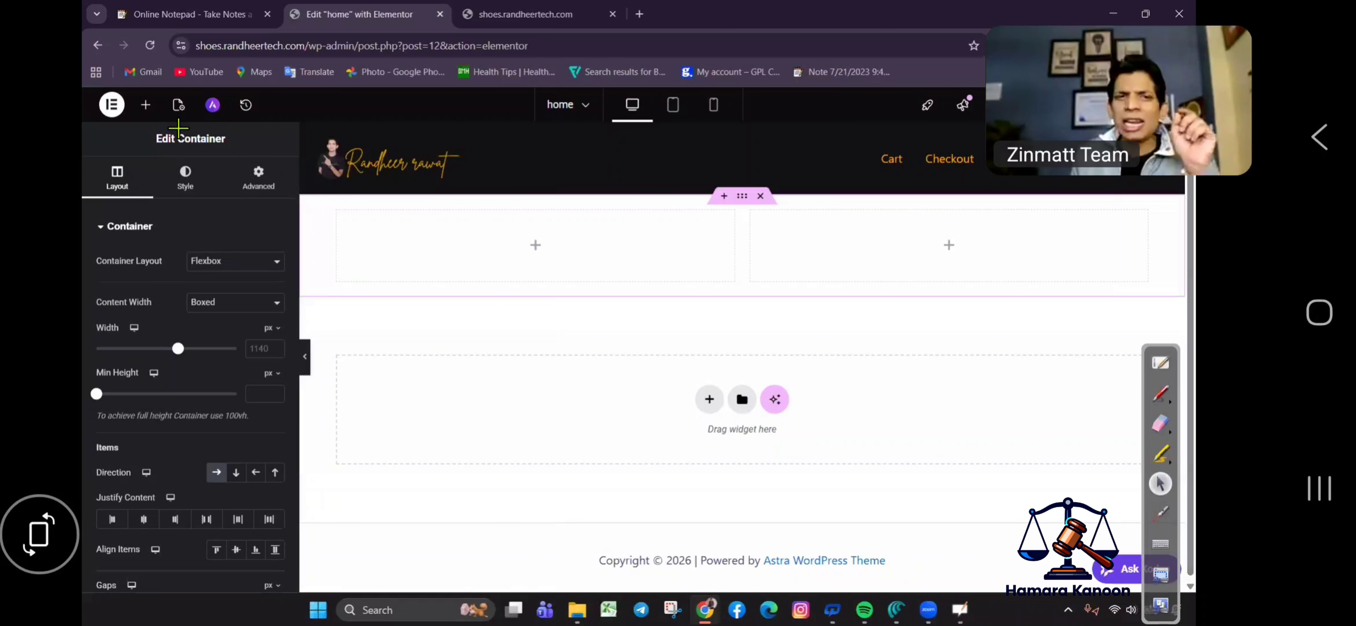
{"action": "left_click", "coordinate": [1159, 395]}
{"action": "mouse_move", "coordinate": [132, 133]}
{"action": "left_mouse_down"}
{"action": "mouse_move", "coordinate": [152, 86]}
{"action": "mouse_move", "coordinate": [124, 108]}
{"action": "left_mouse_up"}
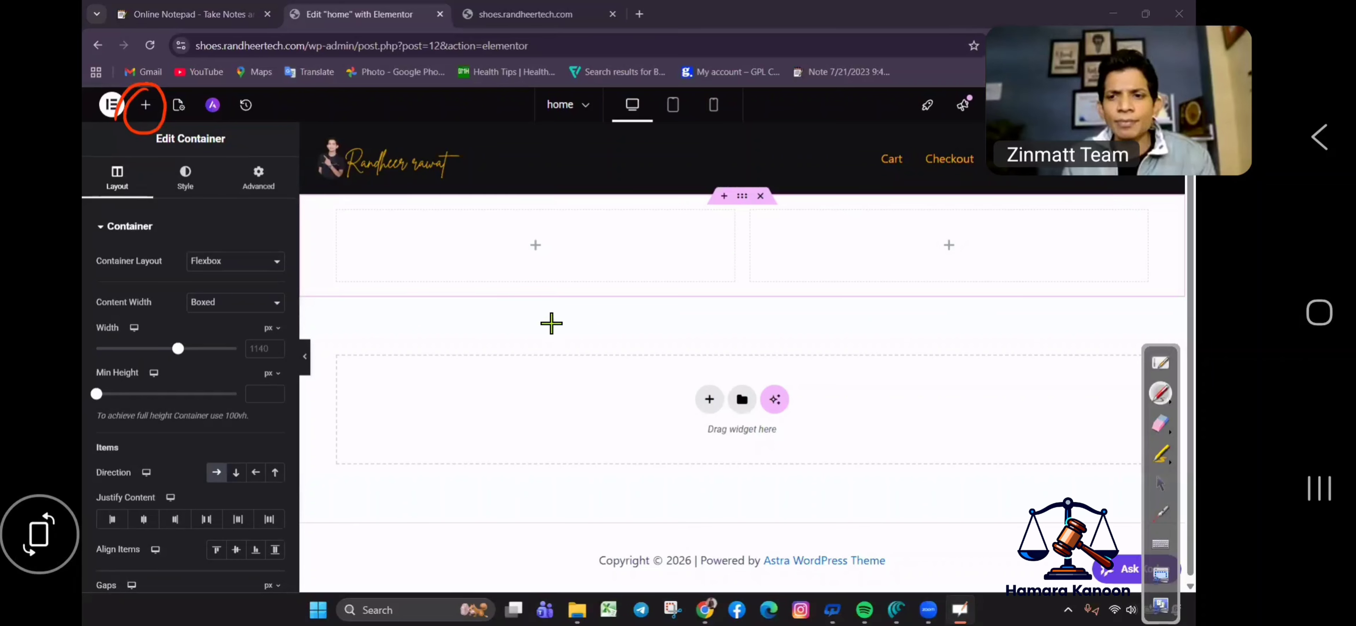
{"action": "left_click_drag", "start_coordinate": [161, 84], "coordinate": [126, 132]}
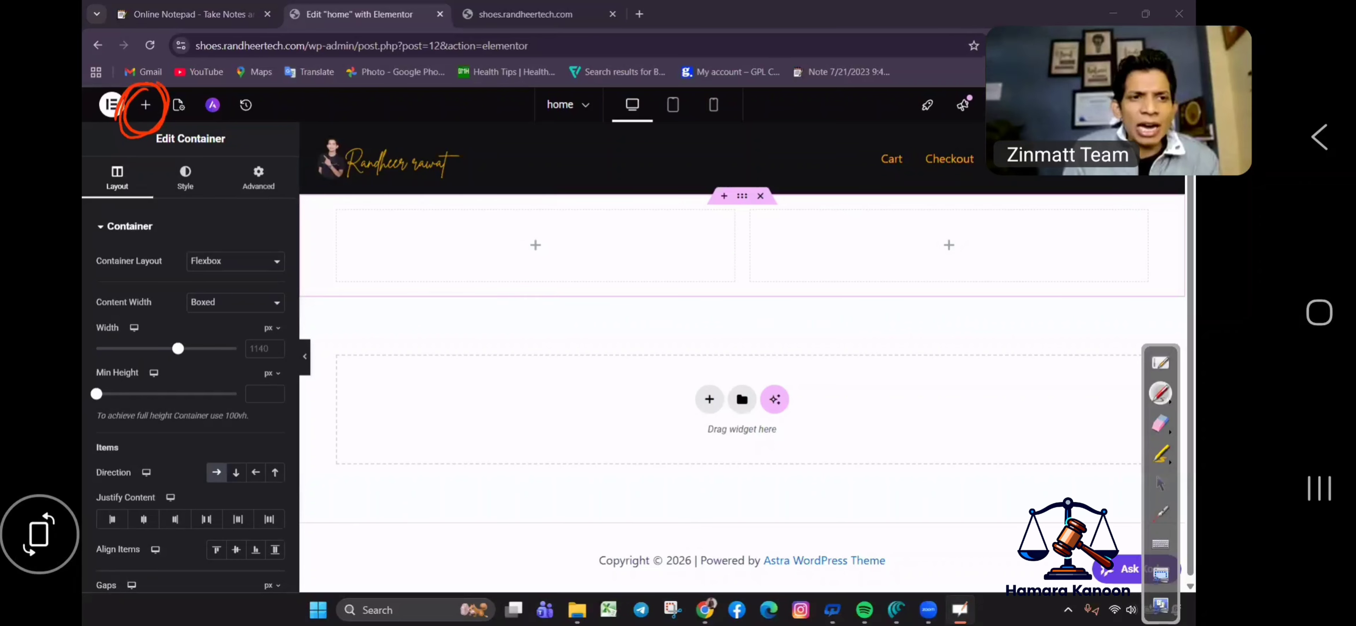
{"action": "left_click_drag", "start_coordinate": [158, 84], "coordinate": [132, 139]}
{"action": "left_click", "coordinate": [1160, 483]}
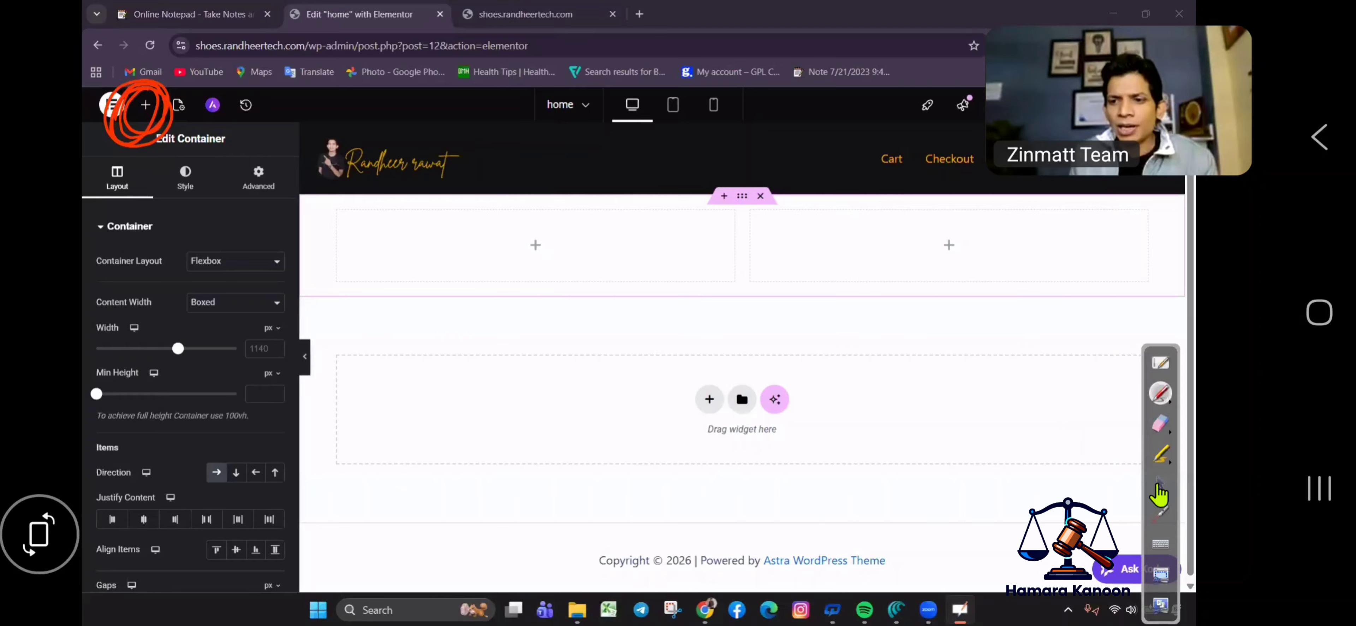
Bring up the Elements widget panel.
{"action": "left_click", "coordinate": [146, 106]}
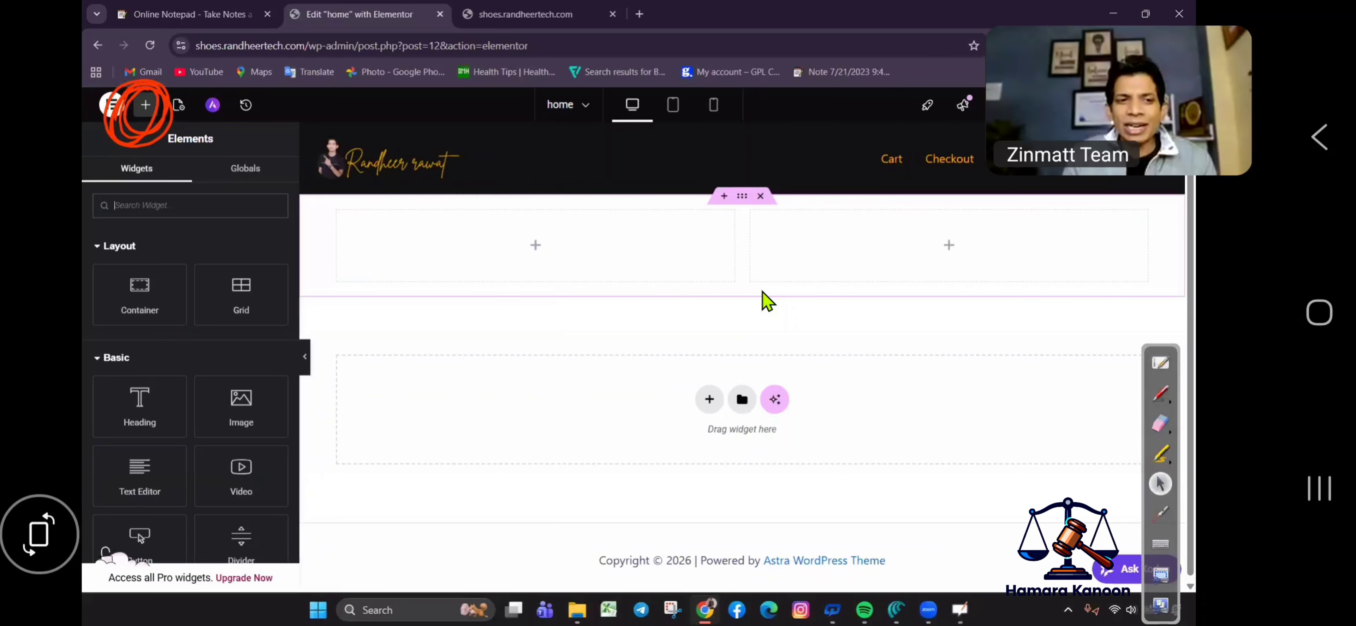
{"action": "left_click", "coordinate": [1160, 393]}
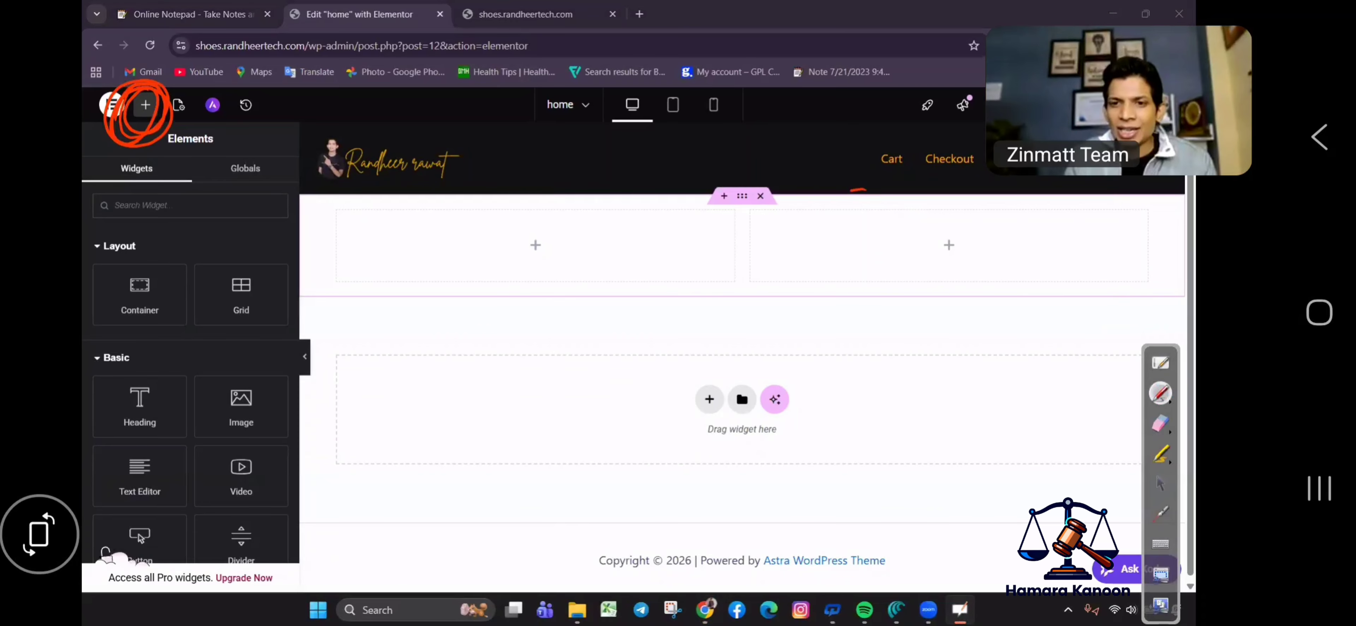
{"action": "mouse_move", "coordinate": [855, 190]}
{"action": "left_mouse_down"}
{"action": "mouse_move", "coordinate": [995, 353]}
{"action": "mouse_move", "coordinate": [813, 205]}
{"action": "left_mouse_up"}
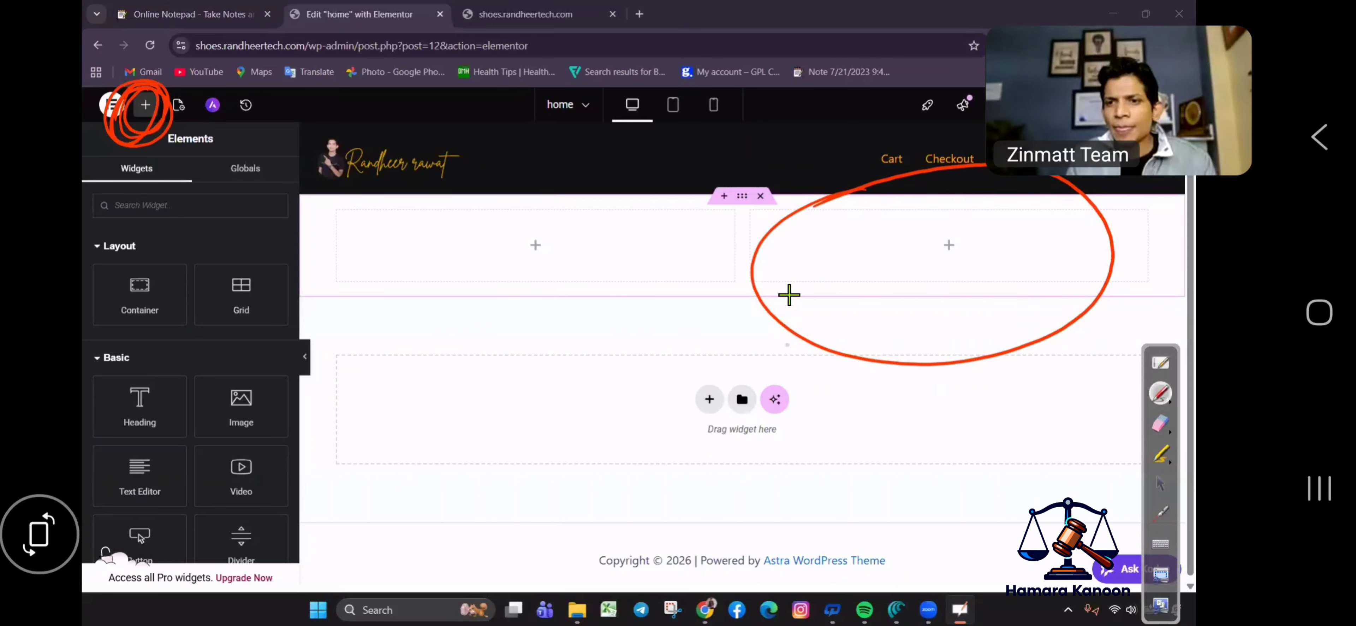
{"action": "left_click", "coordinate": [1160, 423]}
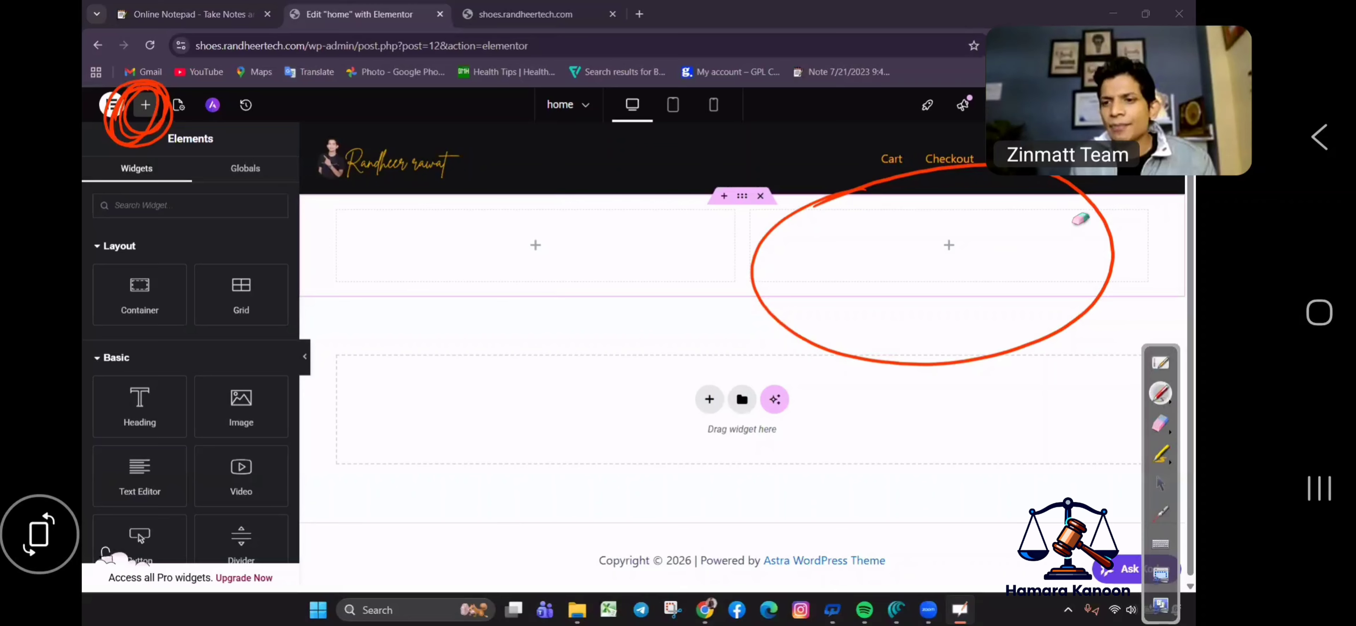
{"action": "left_click", "coordinate": [1159, 483]}
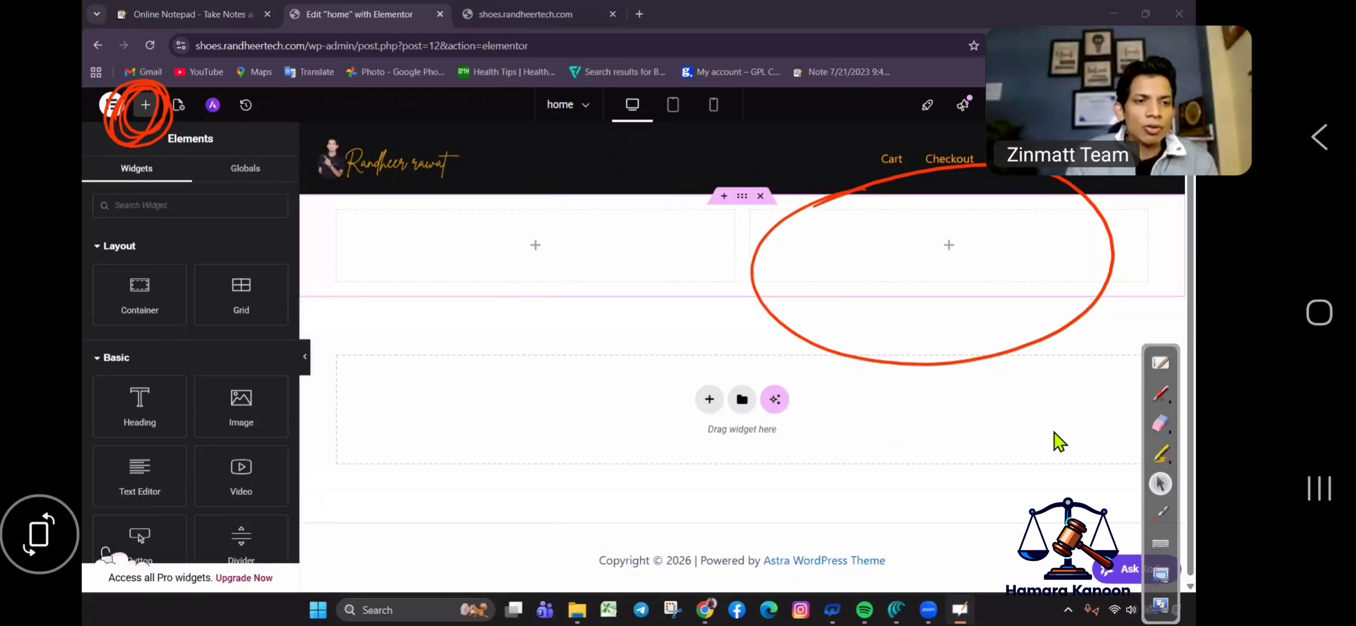
Search widgets for 'im' and drop an Image Carousel into the right column.
{"action": "type", "text": "ims"}
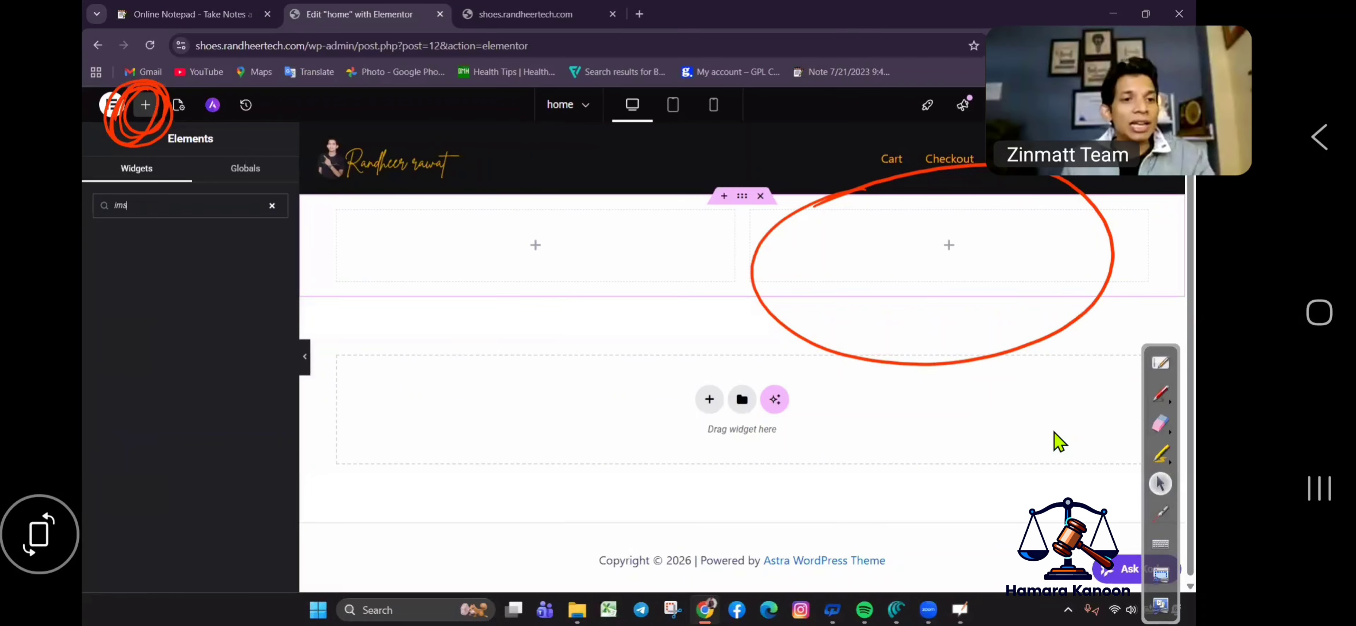
{"action": "key", "text": "BackSpace"}
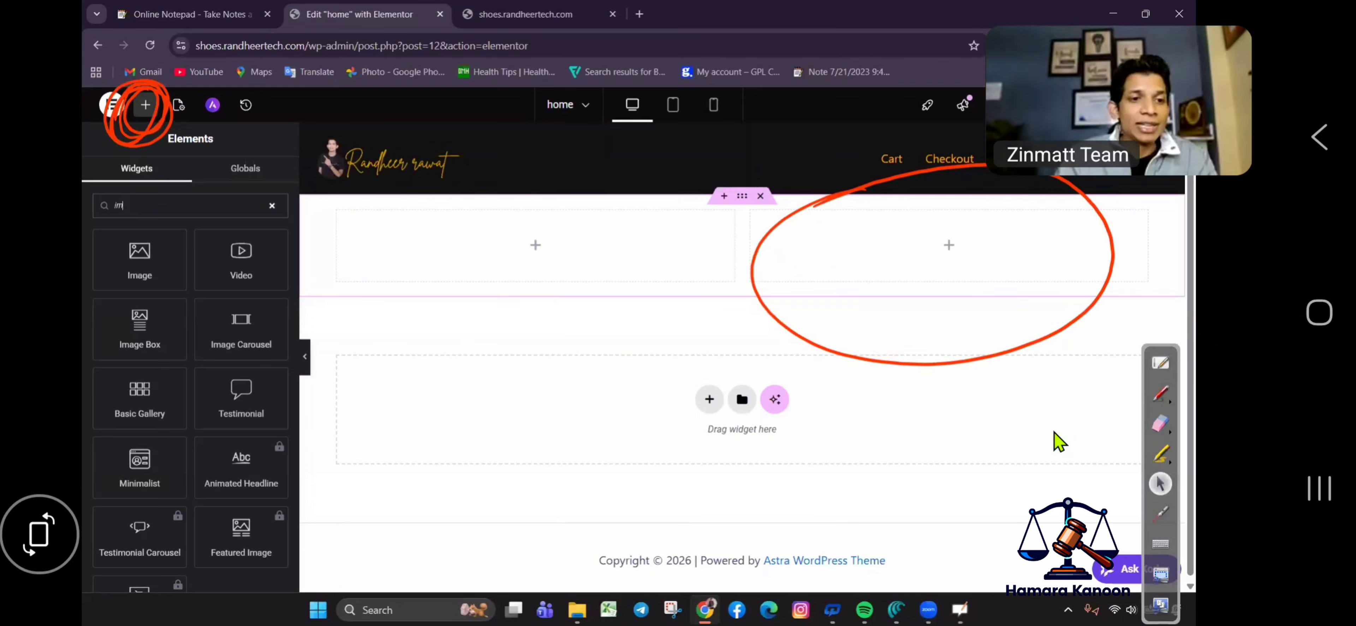
{"action": "mouse_move", "coordinate": [83, 339]}
{"action": "left_mouse_down"}
{"action": "mouse_move", "coordinate": [173, 340]}
{"action": "mouse_move", "coordinate": [91, 339]}
{"action": "left_mouse_up"}
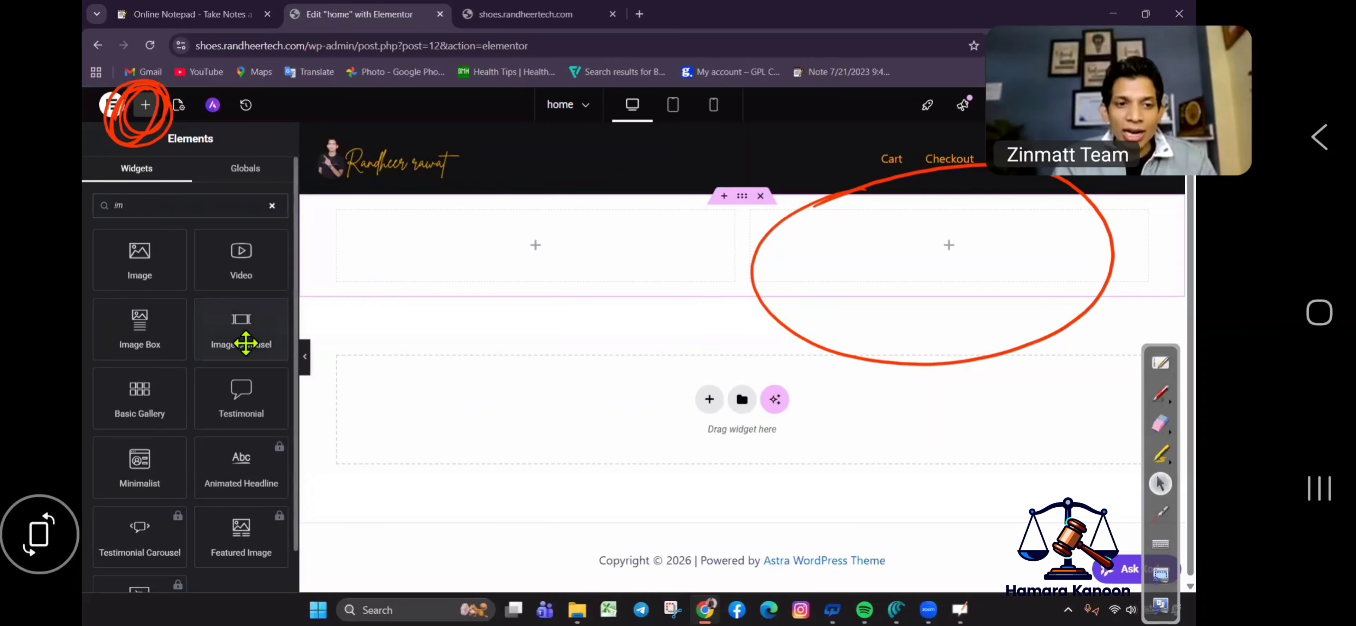
{"action": "mouse_move", "coordinate": [246, 341]}
{"action": "left_mouse_down"}
{"action": "mouse_move", "coordinate": [248, 313]}
{"action": "mouse_move", "coordinate": [311, 252]}
{"action": "mouse_move", "coordinate": [242, 345]}
{"action": "left_mouse_up"}
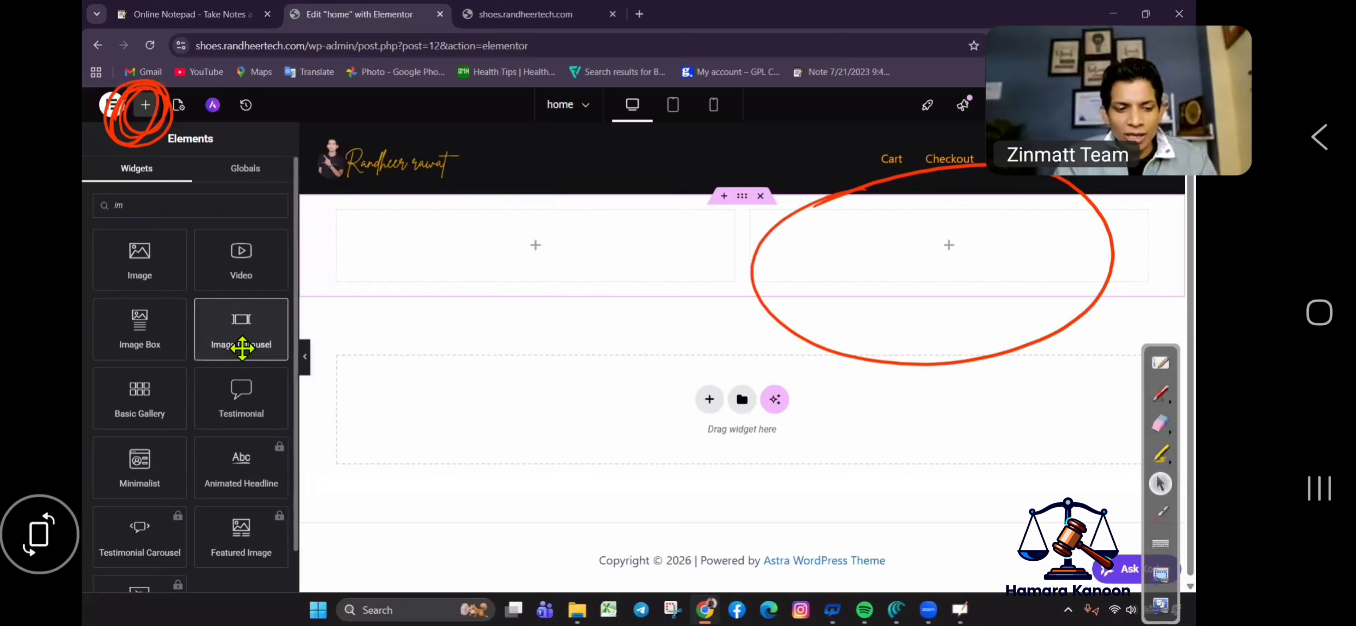
{"action": "left_click", "coordinate": [242, 348]}
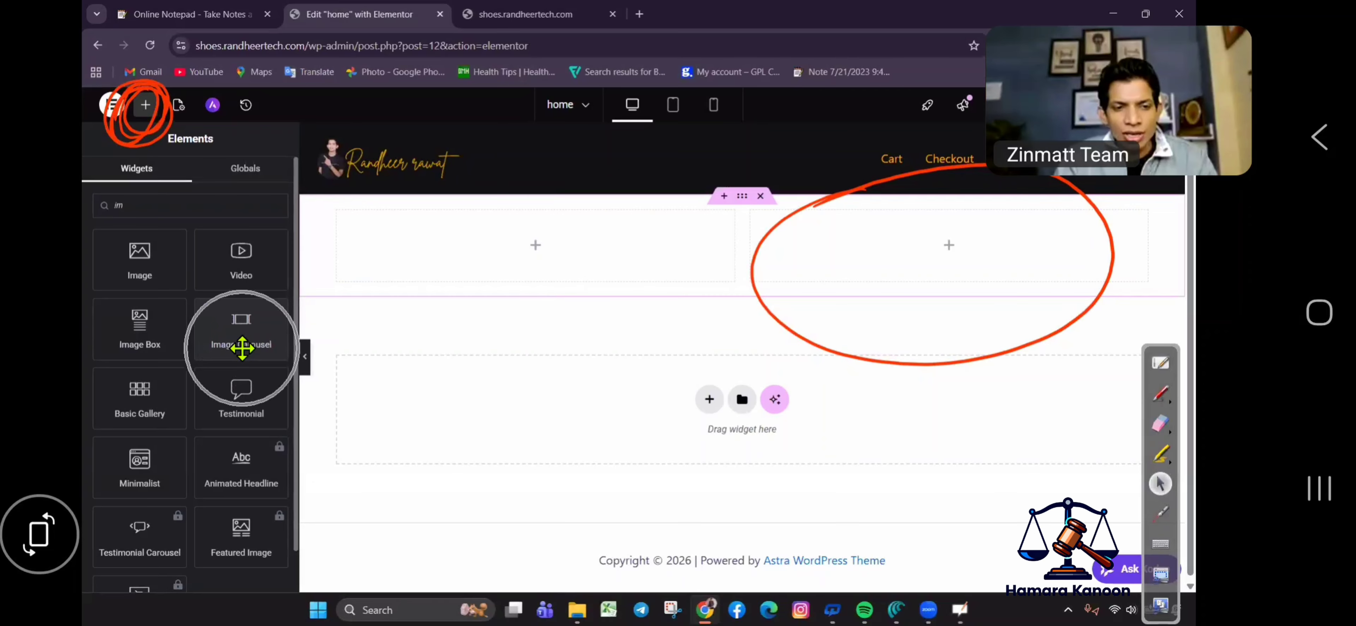
{"action": "left_click_drag", "start_coordinate": [242, 347], "coordinate": [831, 258]}
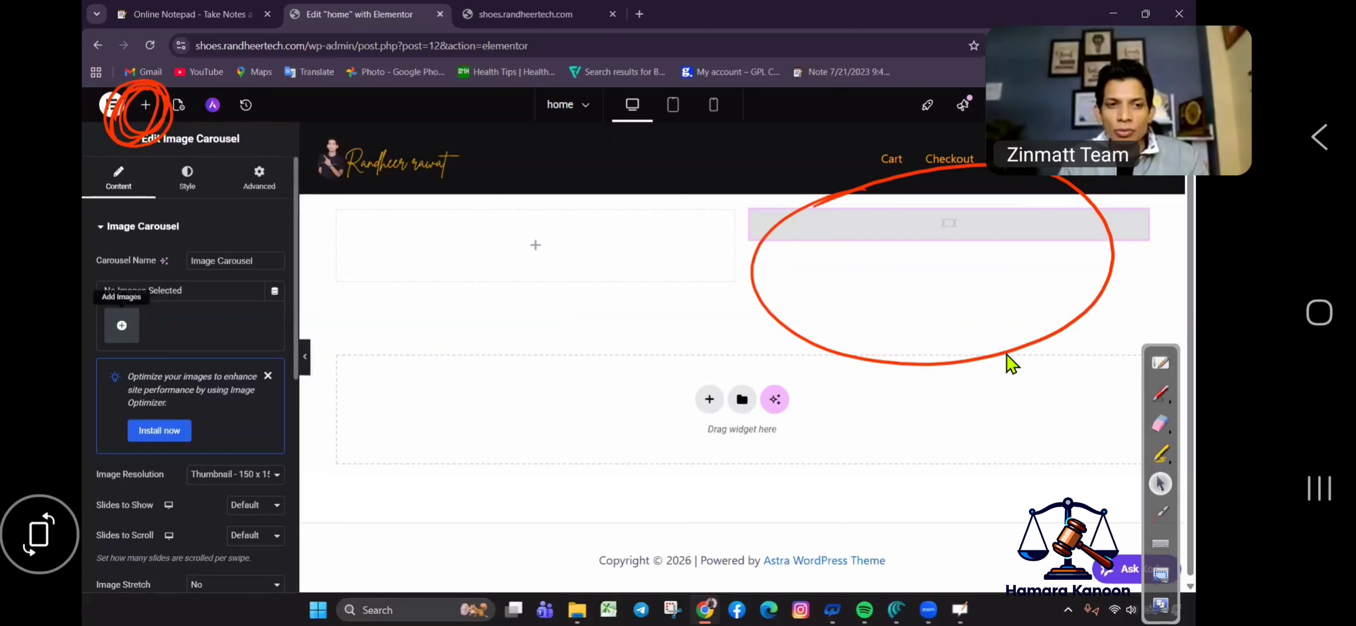
Open the media library from the carousel's Add Images button.
{"action": "left_click", "coordinate": [1158, 395]}
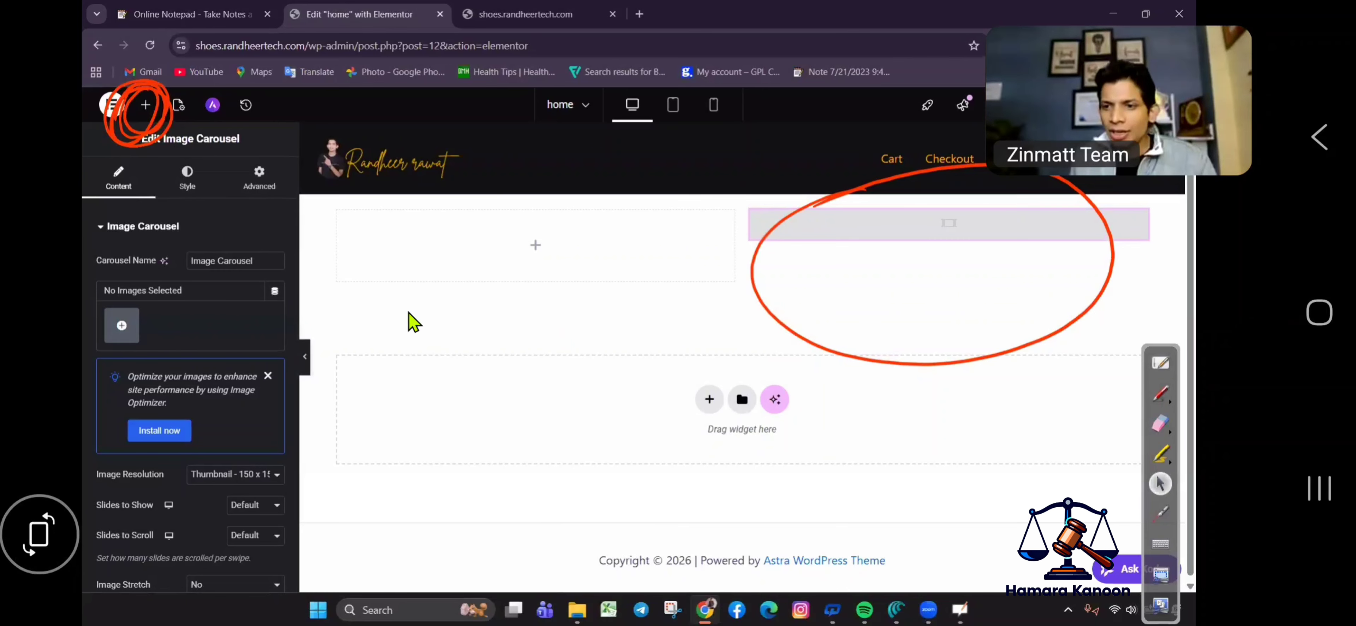
{"action": "left_click_drag", "start_coordinate": [128, 296], "coordinate": [91, 342]}
{"action": "left_click", "coordinate": [1162, 428]}
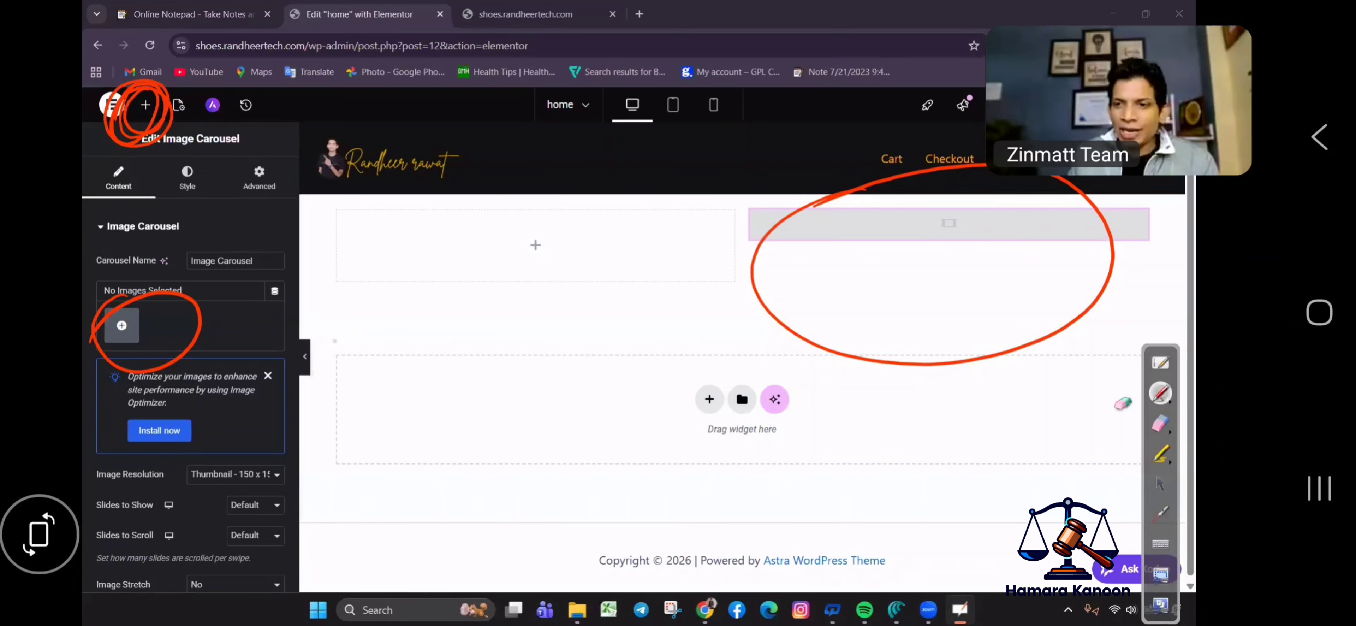
{"action": "left_click", "coordinate": [97, 279]}
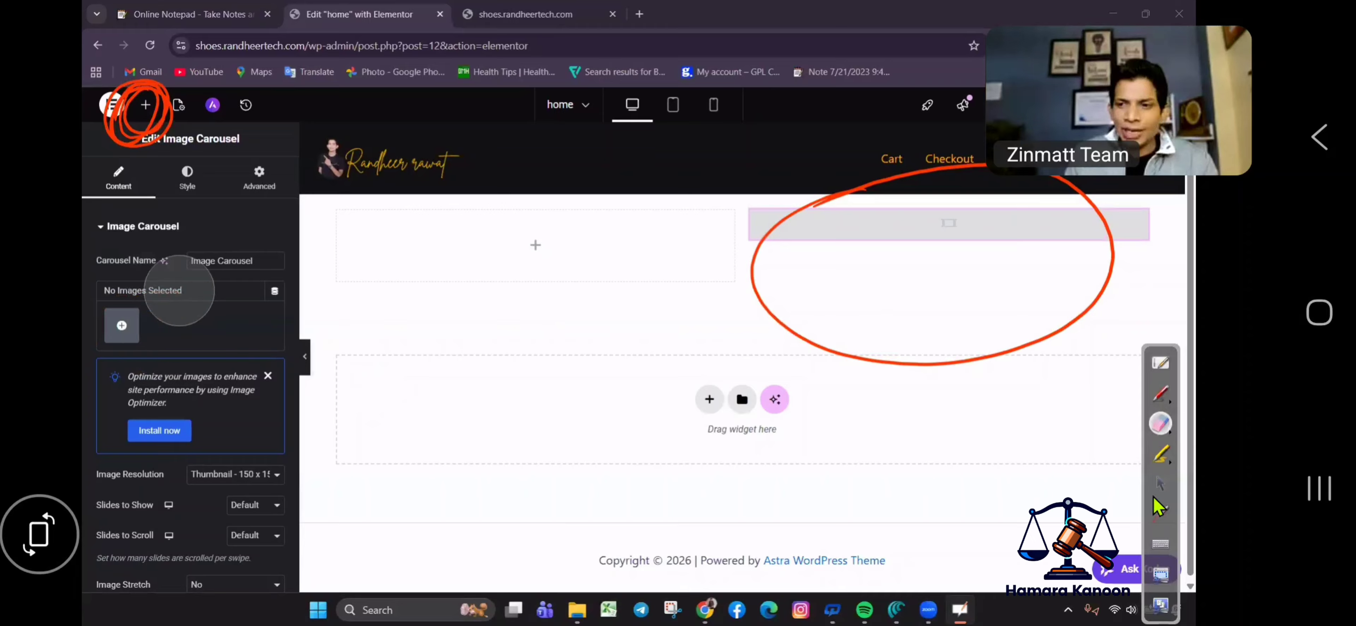
{"action": "left_click", "coordinate": [1159, 483]}
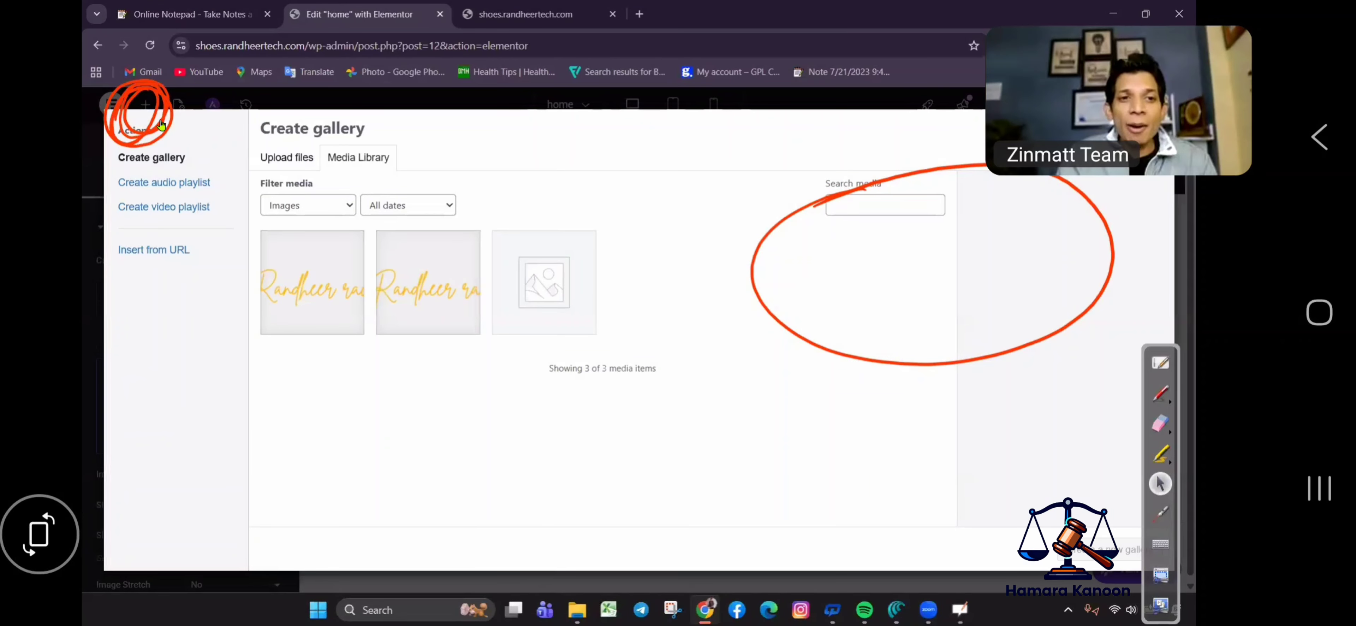
Upload the black boots, black sneakers and red sneakers photos and insert them as the carousel gallery.
{"action": "left_click", "coordinate": [274, 157]}
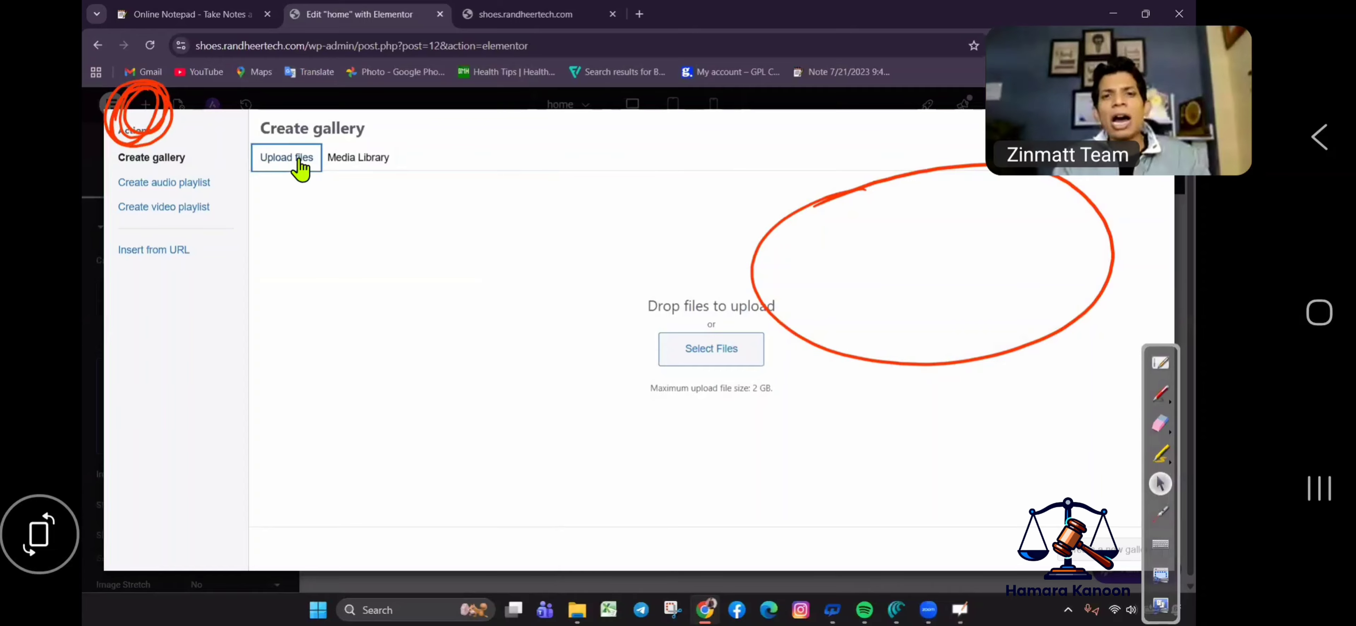
{"action": "left_click", "coordinate": [720, 359]}
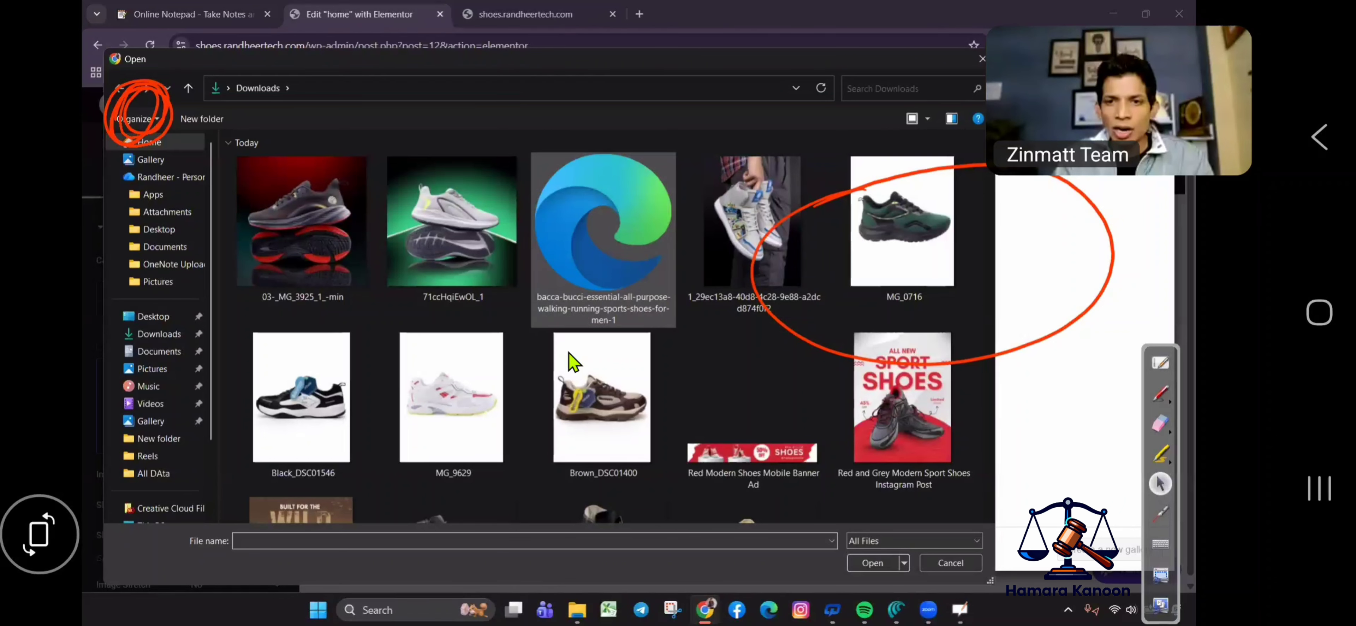
{"action": "scroll", "coordinate": [527, 363], "scroll_direction": "down", "scroll_amount": 3}
{"action": "left_click", "coordinate": [494, 389]}
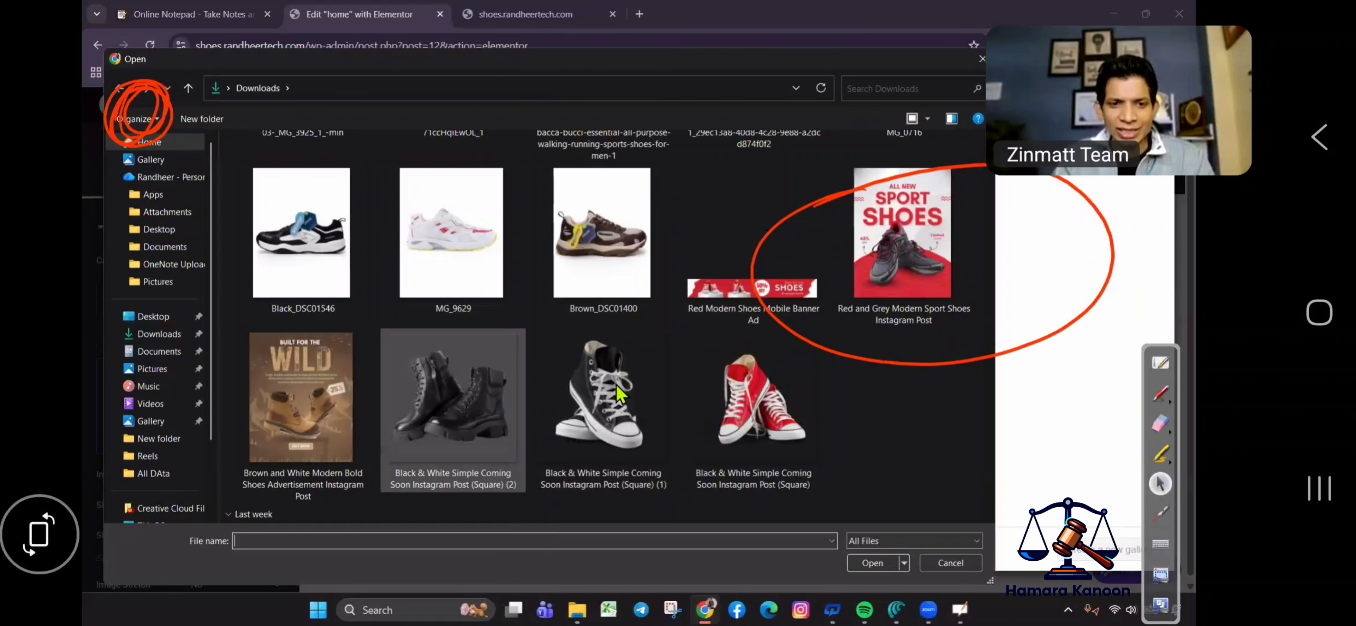
{"action": "left_click", "coordinate": [754, 387], "text": "shift"}
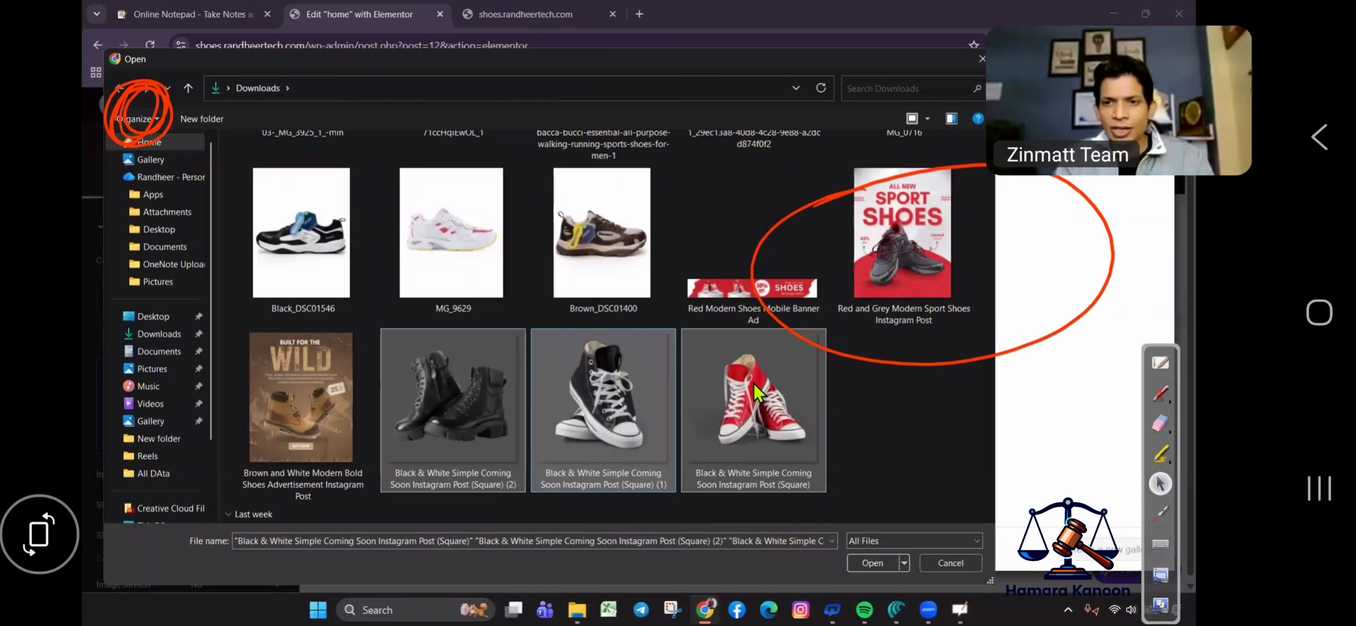
{"action": "left_click", "coordinate": [872, 564]}
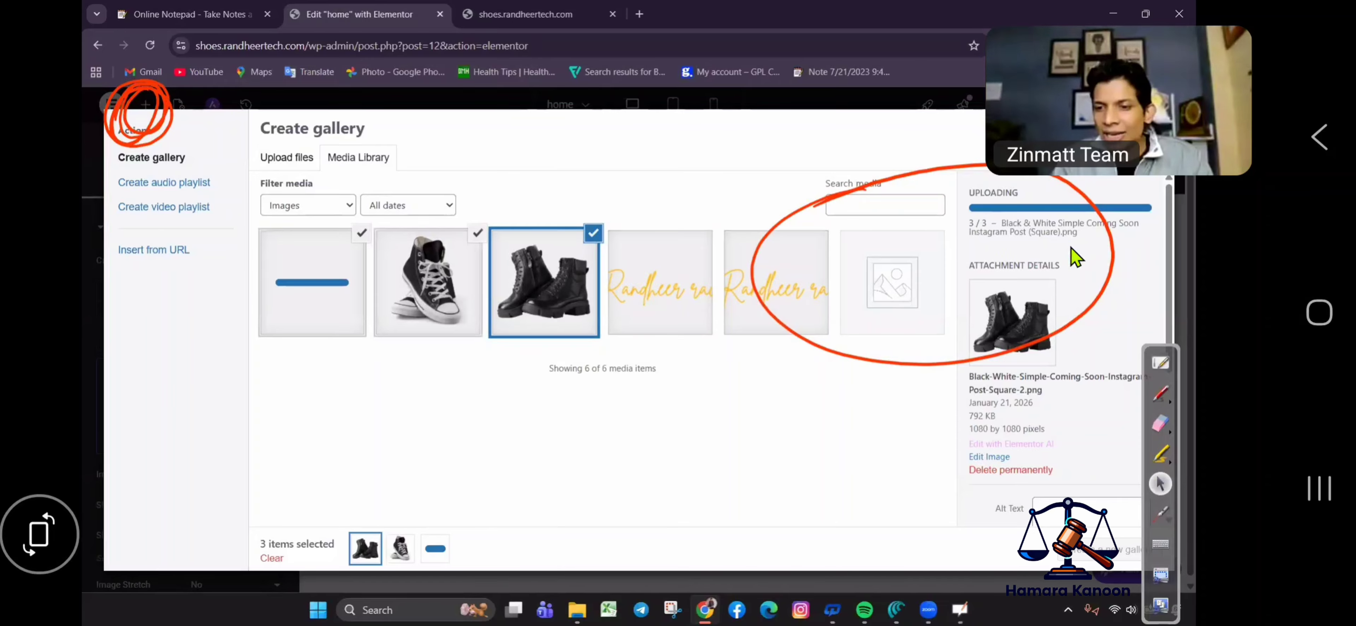
{"action": "left_click", "coordinate": [1094, 566]}
{"action": "left_click", "coordinate": [1119, 555]}
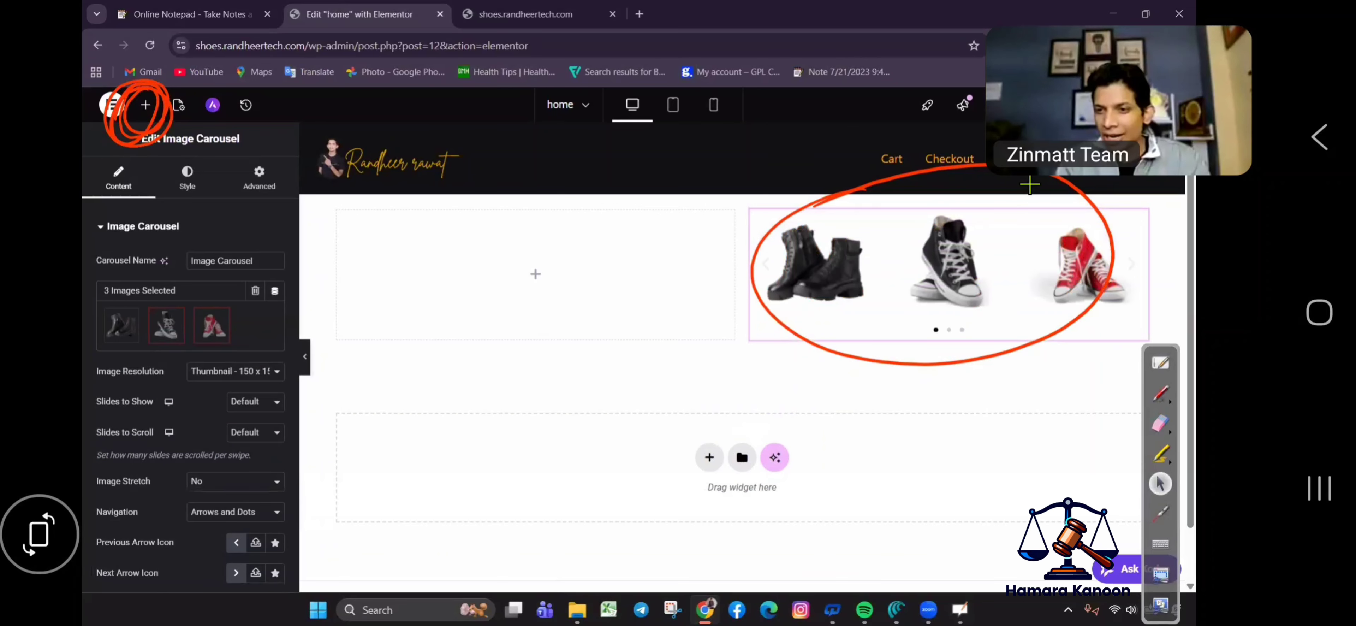
Set the carousel's Image Resolution to Full and Slides to Show to 1.
{"action": "left_click", "coordinate": [1160, 396]}
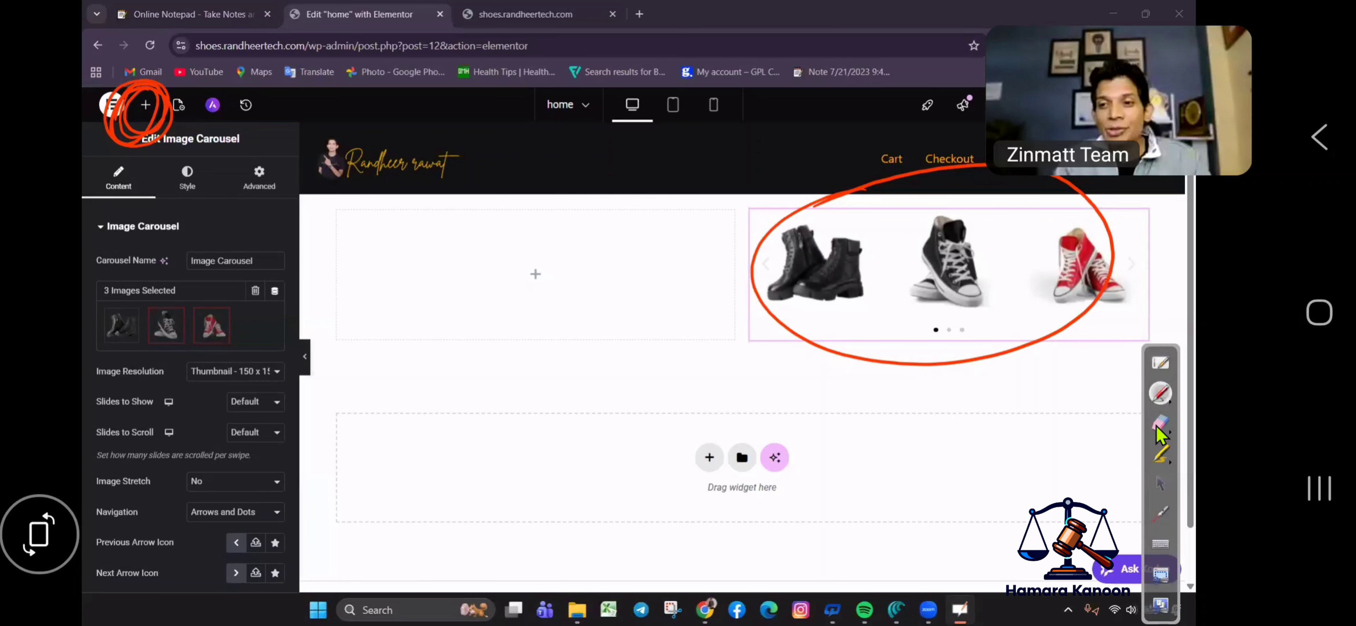
{"action": "mouse_move", "coordinate": [894, 211]}
{"action": "left_mouse_down"}
{"action": "mouse_move", "coordinate": [805, 226]}
{"action": "mouse_move", "coordinate": [868, 363]}
{"action": "mouse_move", "coordinate": [1120, 282]}
{"action": "left_mouse_up"}
{"action": "left_click", "coordinate": [1160, 483]}
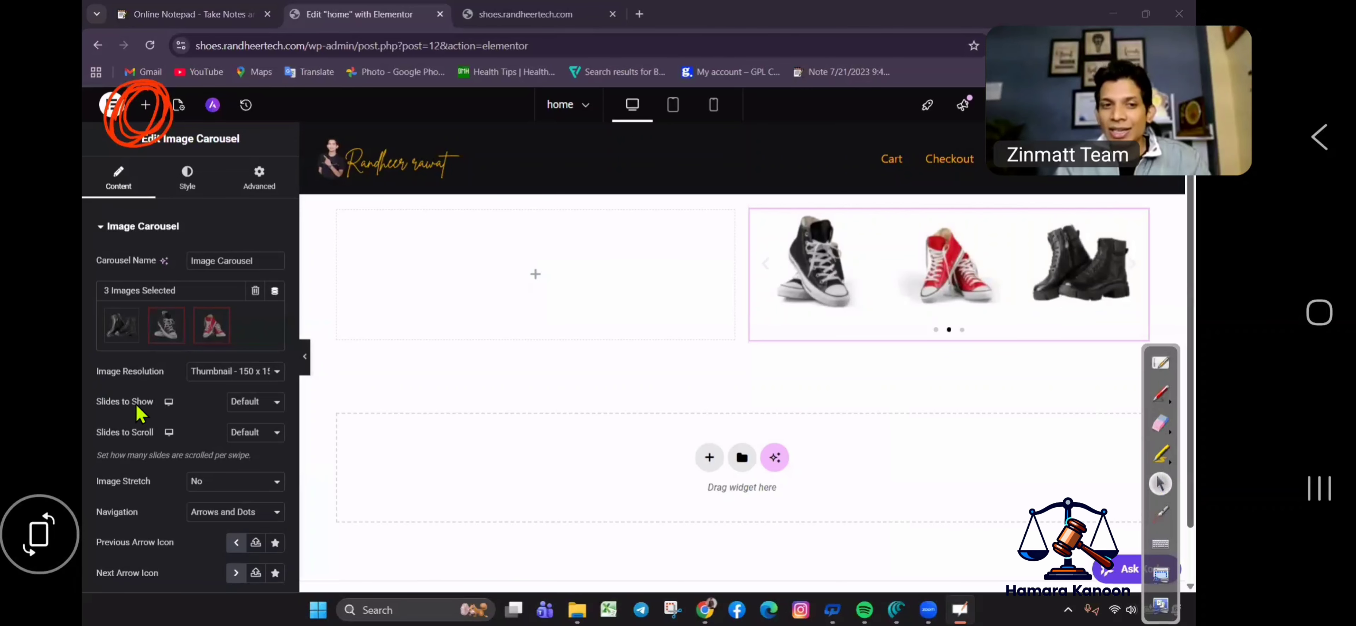
{"action": "left_click", "coordinate": [247, 372]}
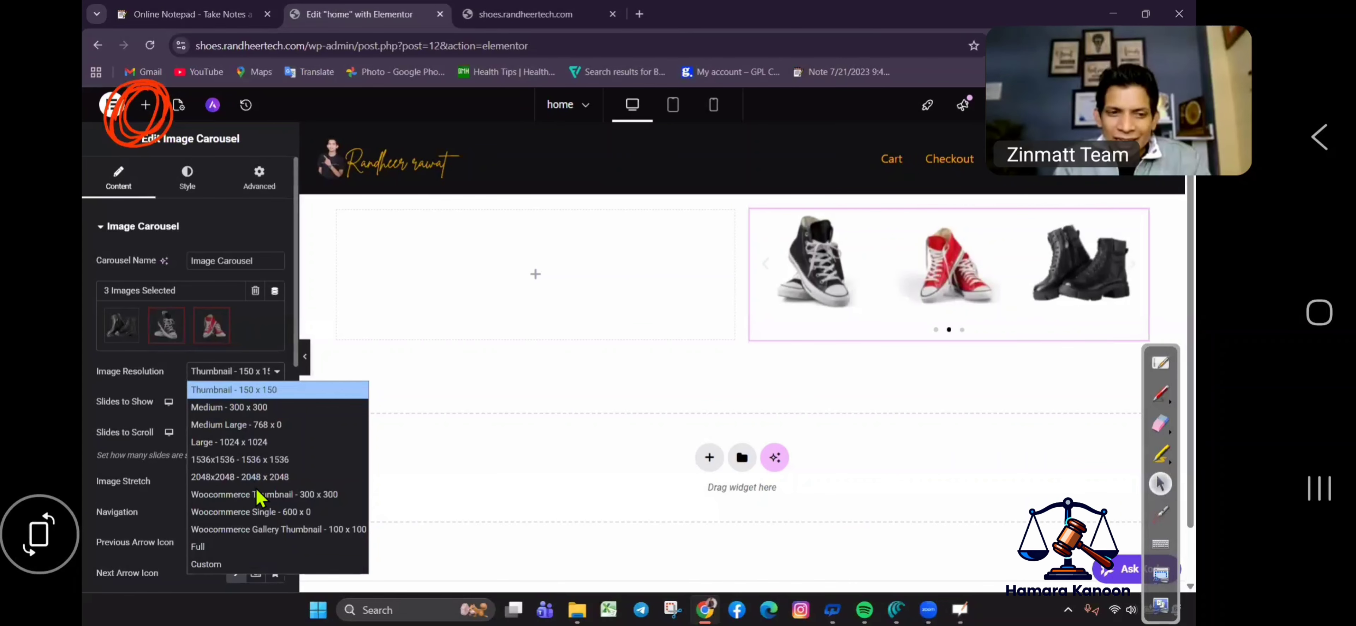
{"action": "left_click", "coordinate": [229, 548]}
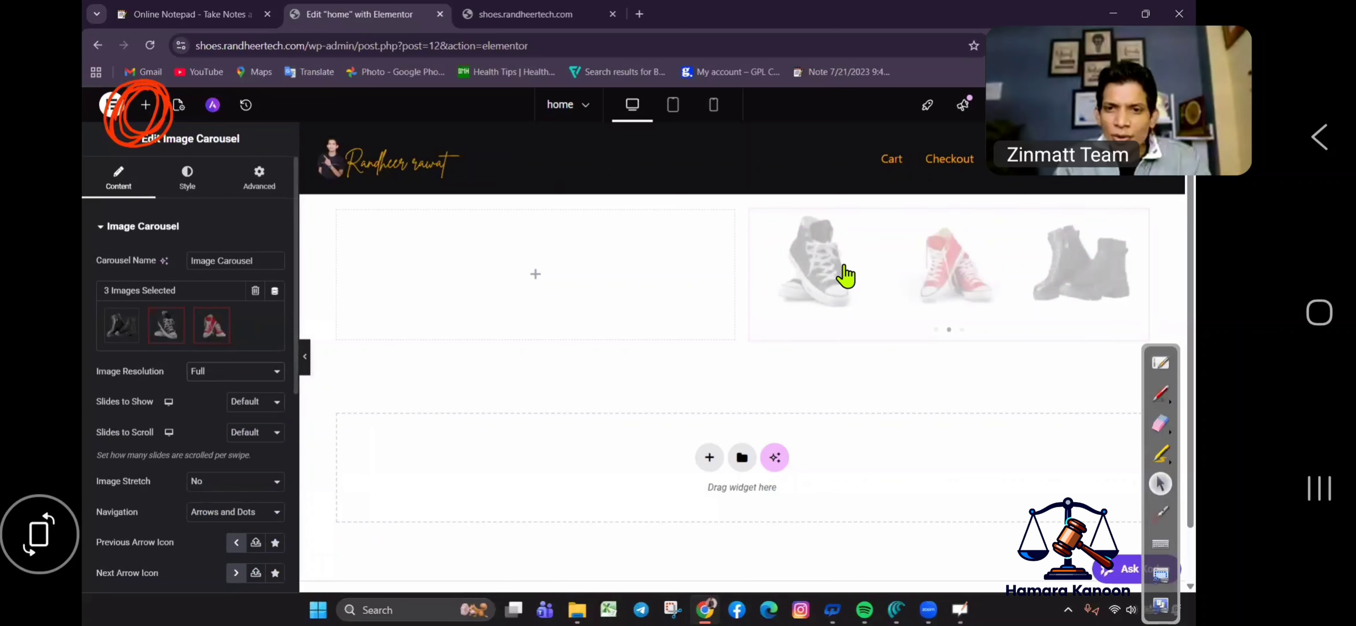
{"action": "left_click", "coordinate": [266, 404]}
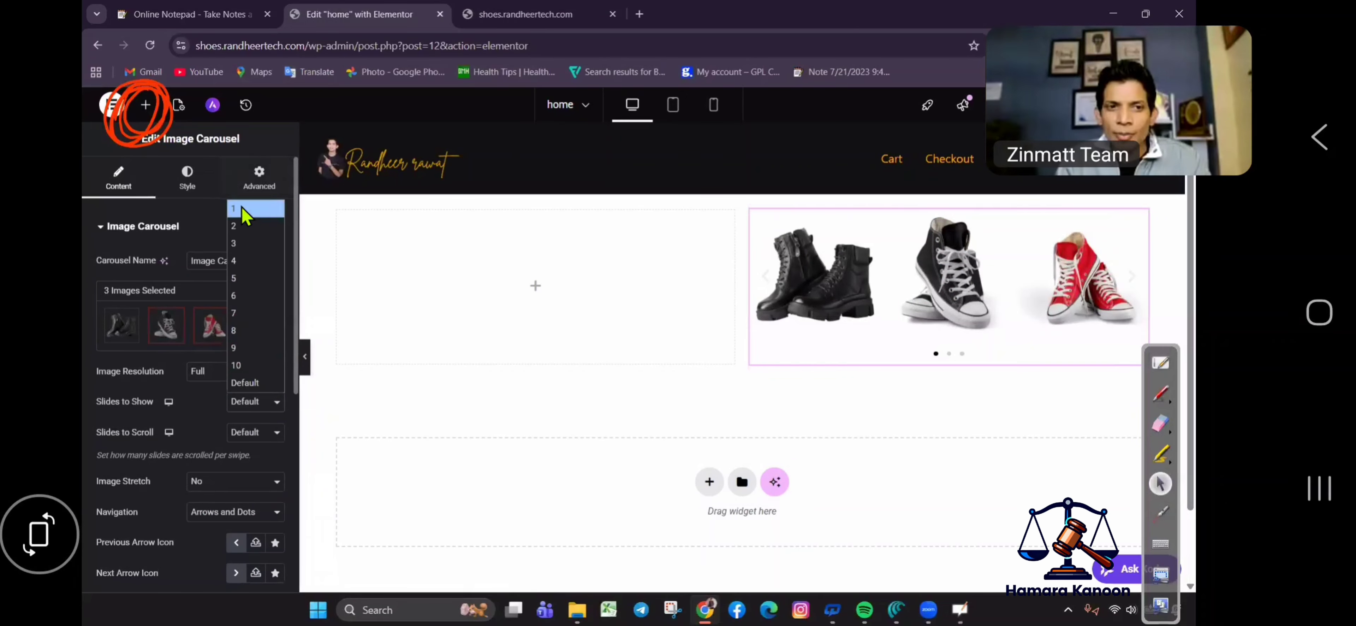
{"action": "left_click", "coordinate": [248, 213]}
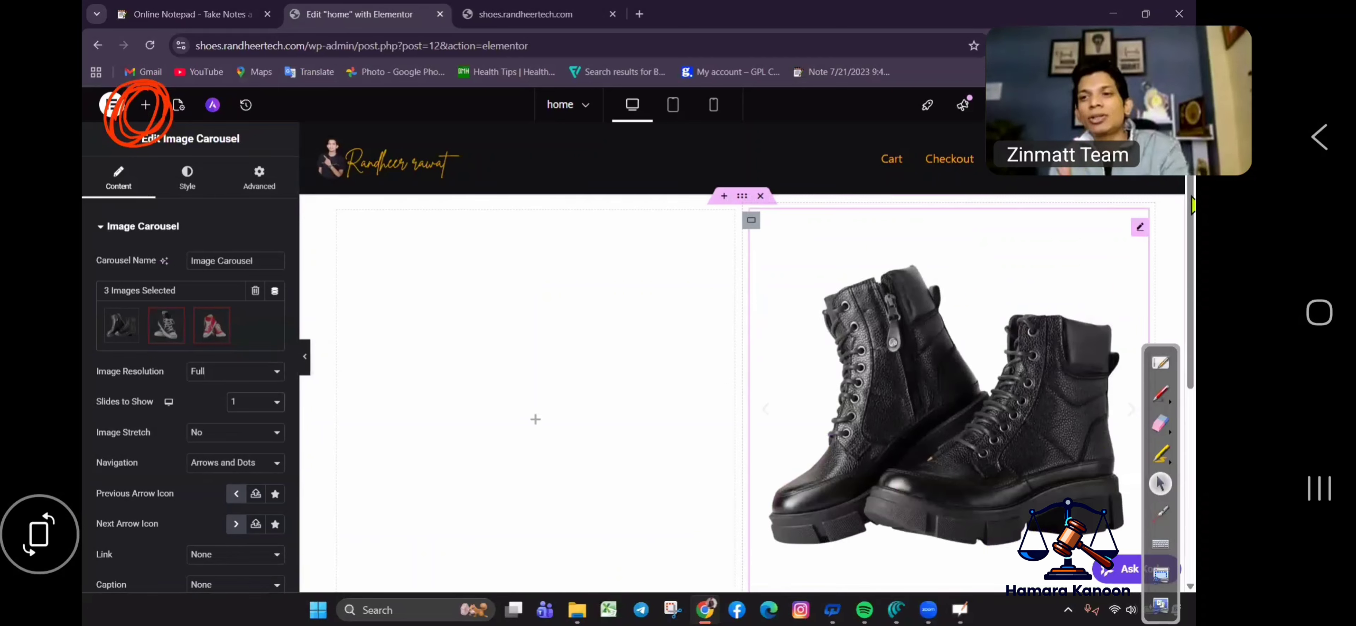
Step through the carousel slides with the next arrow to the red sneakers.
{"action": "scroll", "coordinate": [1123, 363], "scroll_direction": "down", "scroll_amount": 1}
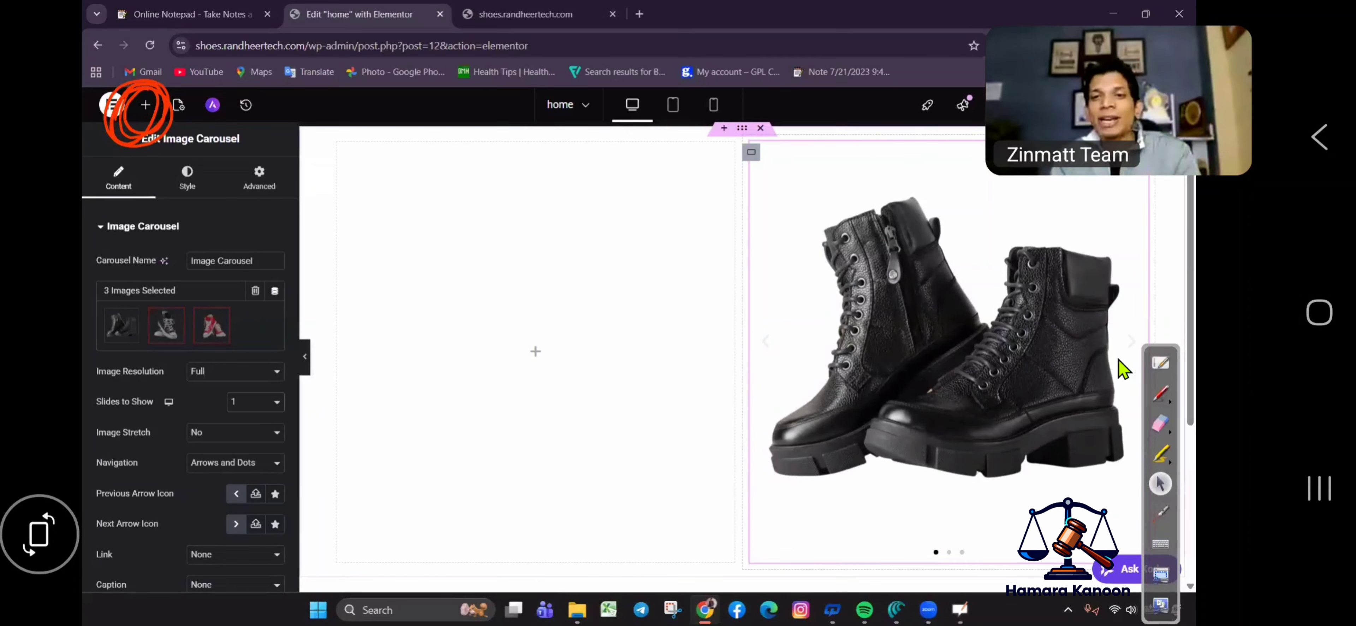
{"action": "left_click", "coordinate": [1135, 343]}
{"action": "left_click", "coordinate": [1135, 343]}
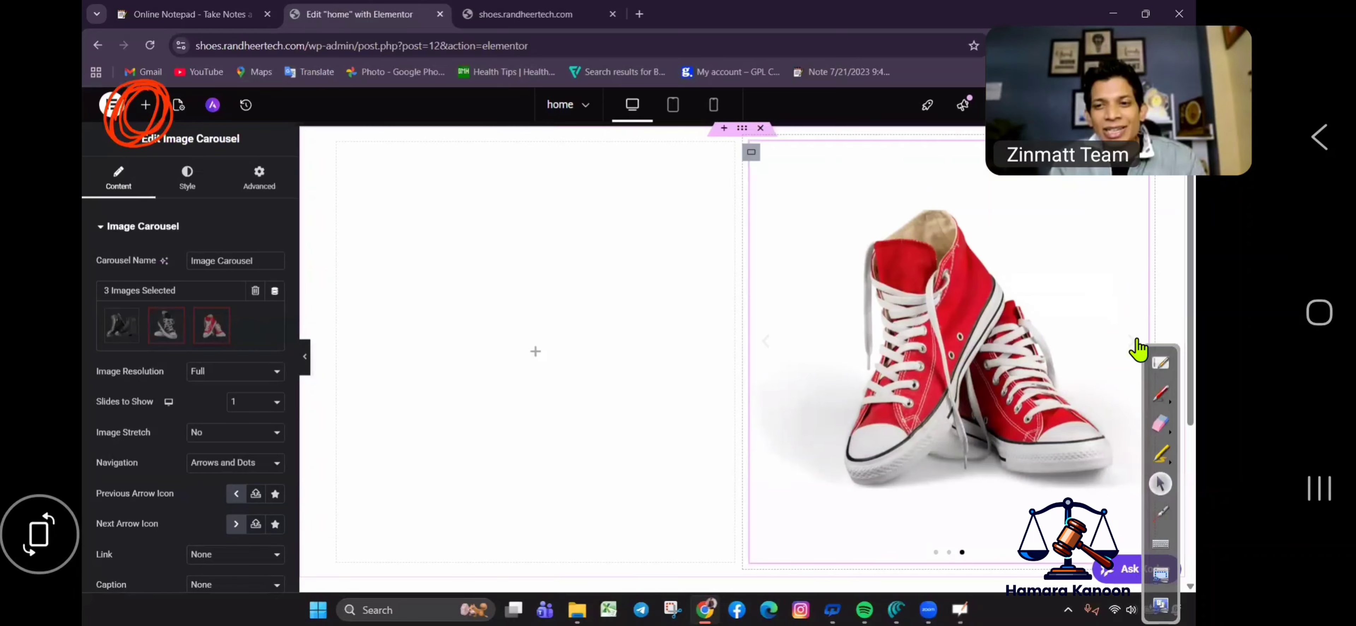
{"action": "left_click", "coordinate": [1135, 343]}
{"action": "left_click", "coordinate": [1134, 343]}
{"action": "left_click", "coordinate": [1135, 342]}
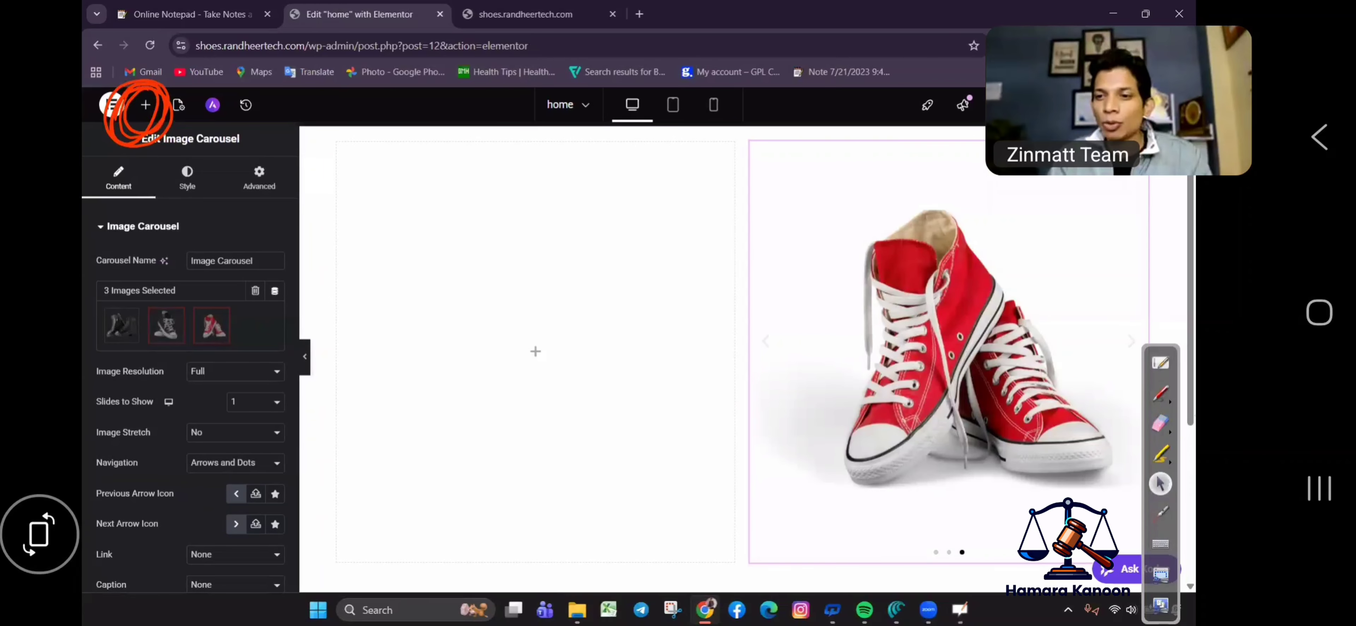
{"action": "left_click_drag", "start_coordinate": [111, 111], "coordinate": [158, 108]}
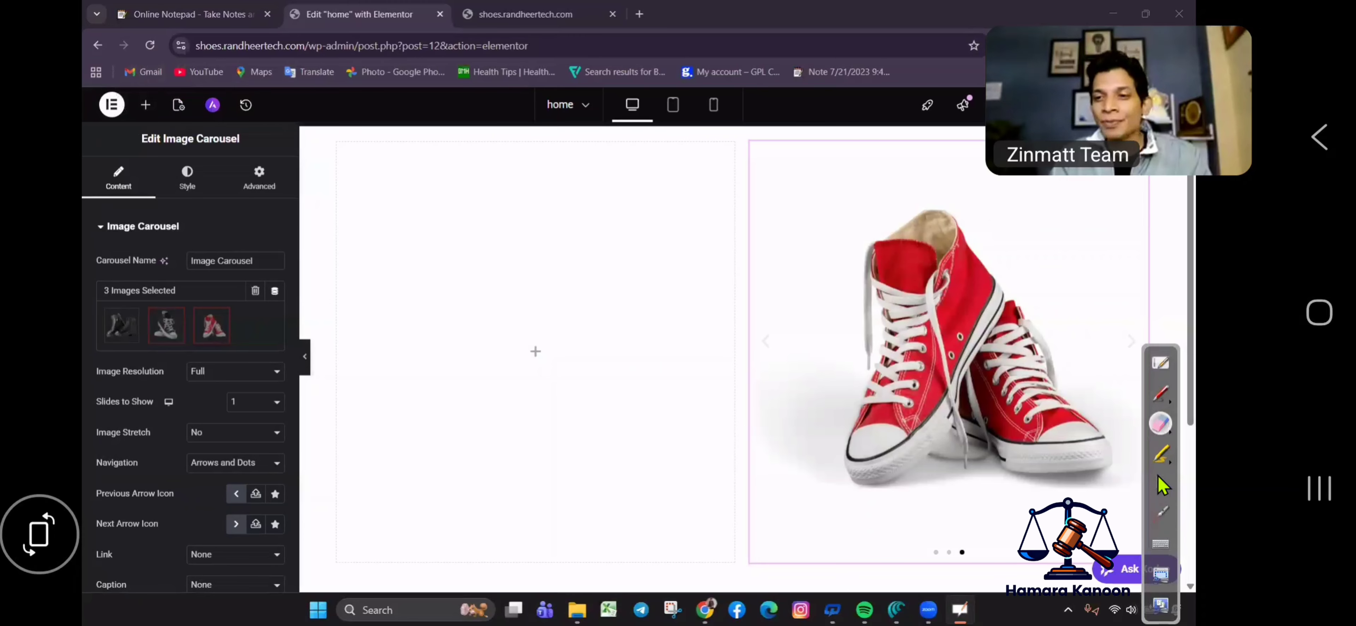
{"action": "left_click", "coordinate": [1161, 484]}
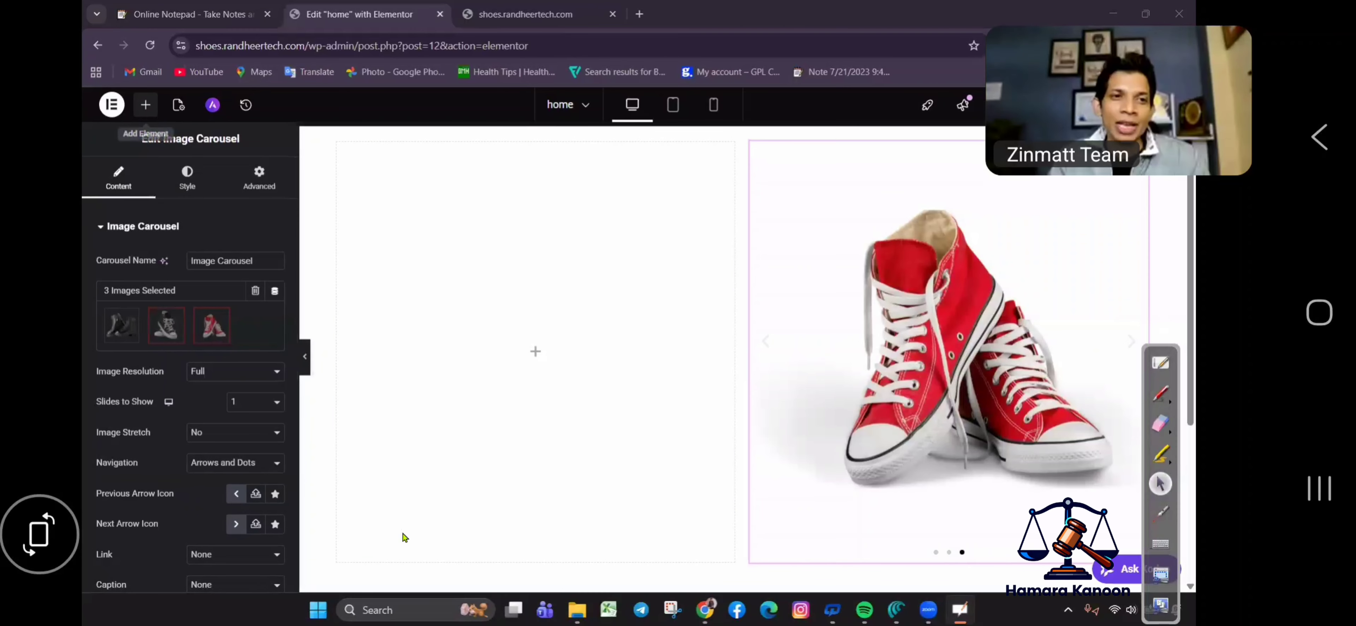
Add a Heading widget to the left column with a Text Editor widget of Lorem ipsum below it.
{"action": "left_click", "coordinate": [535, 350]}
{"action": "left_click_drag", "start_coordinate": [140, 400], "coordinate": [343, 363]}
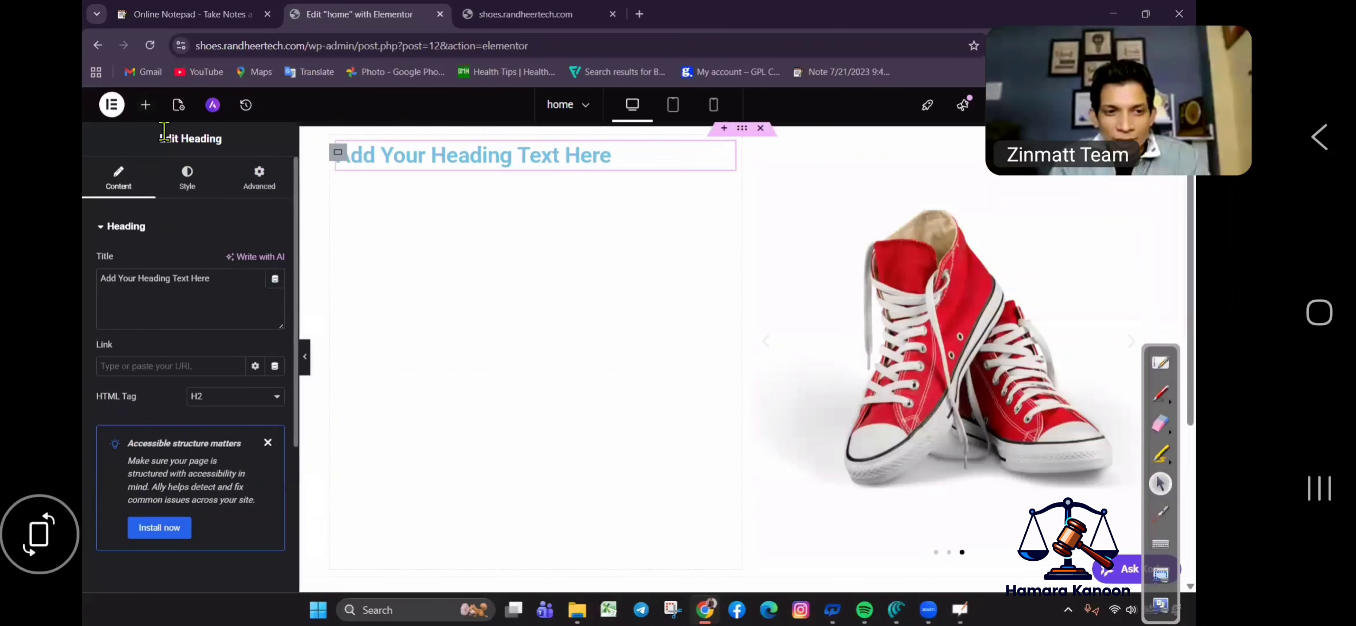
{"action": "left_click", "coordinate": [146, 106]}
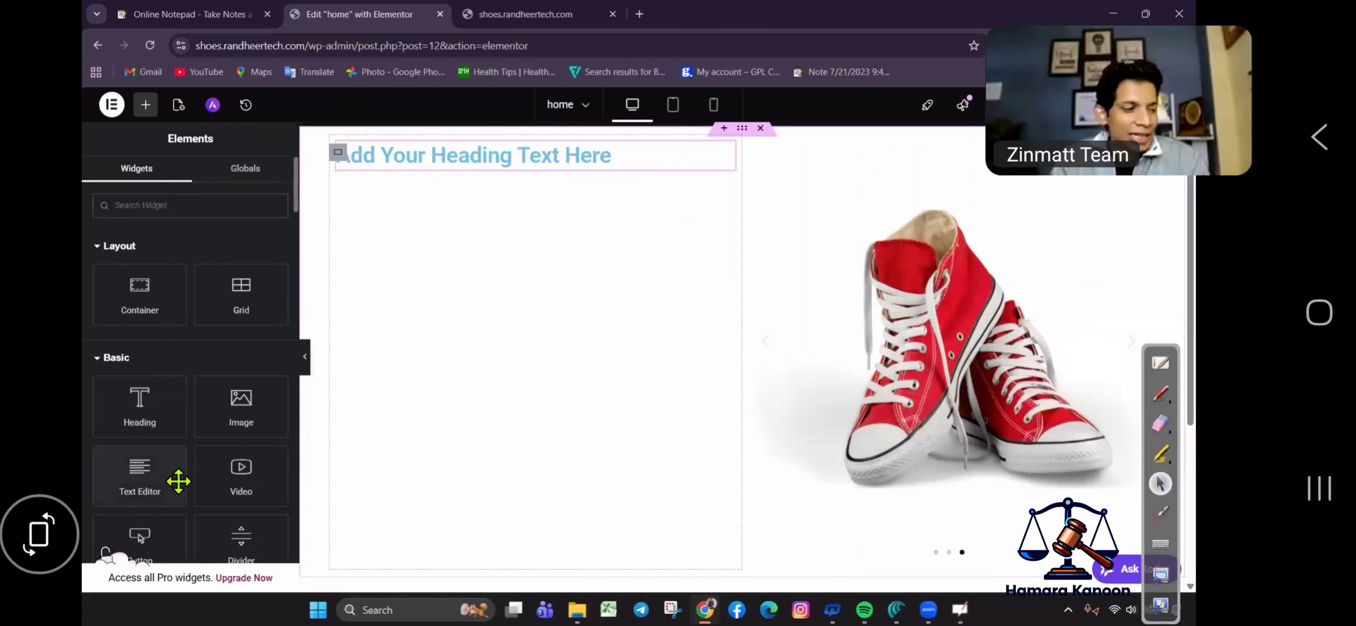
{"action": "left_click_drag", "start_coordinate": [136, 483], "coordinate": [345, 181]}
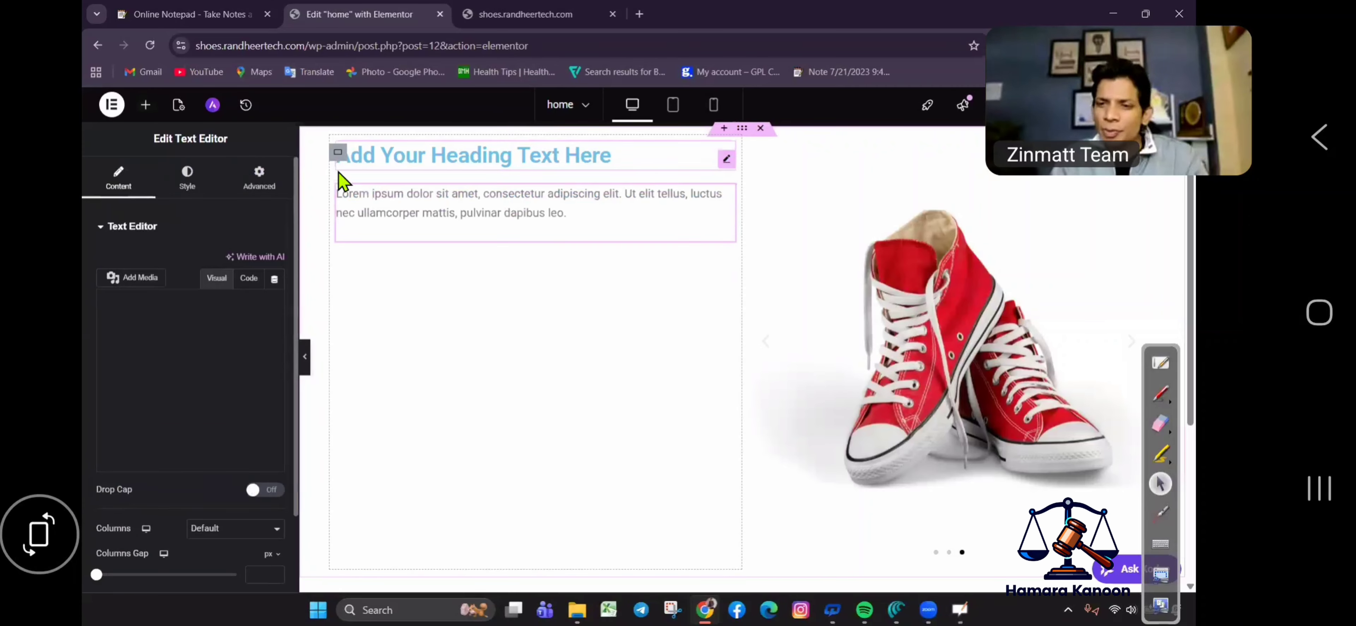
{"action": "left_click", "coordinate": [145, 105]}
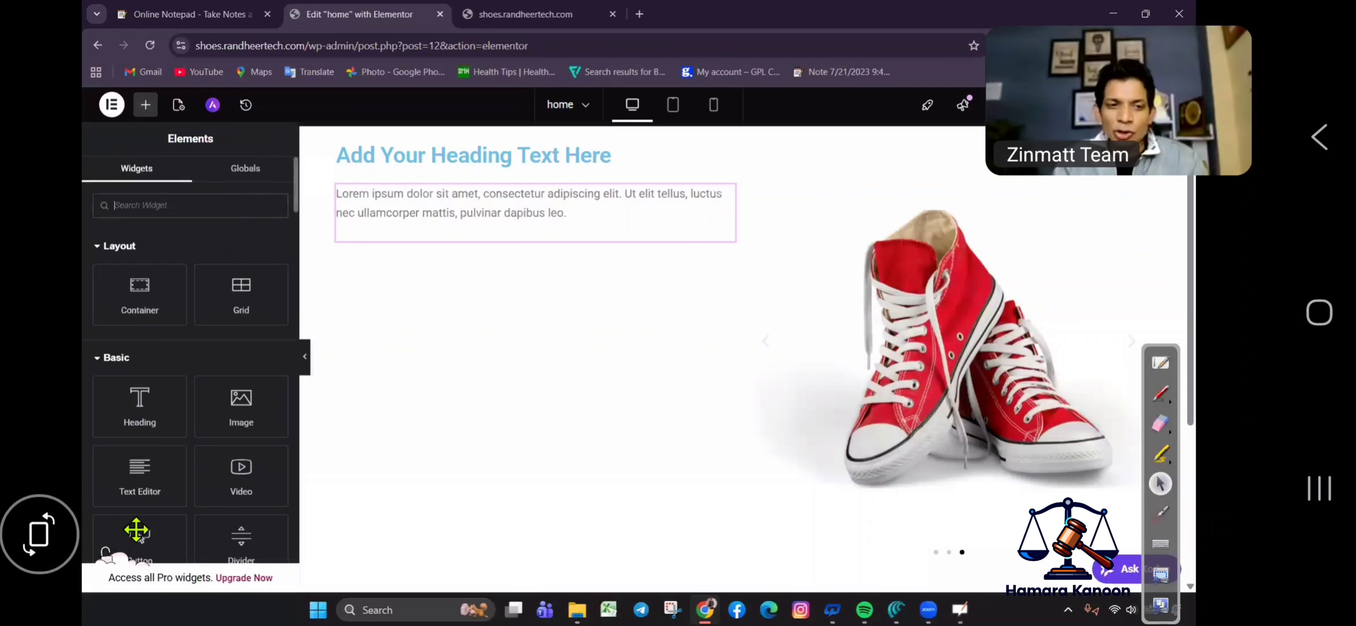
Add a Button widget below the paragraph and relabel it 'Buy Now'.
{"action": "left_click_drag", "start_coordinate": [139, 537], "coordinate": [417, 287]}
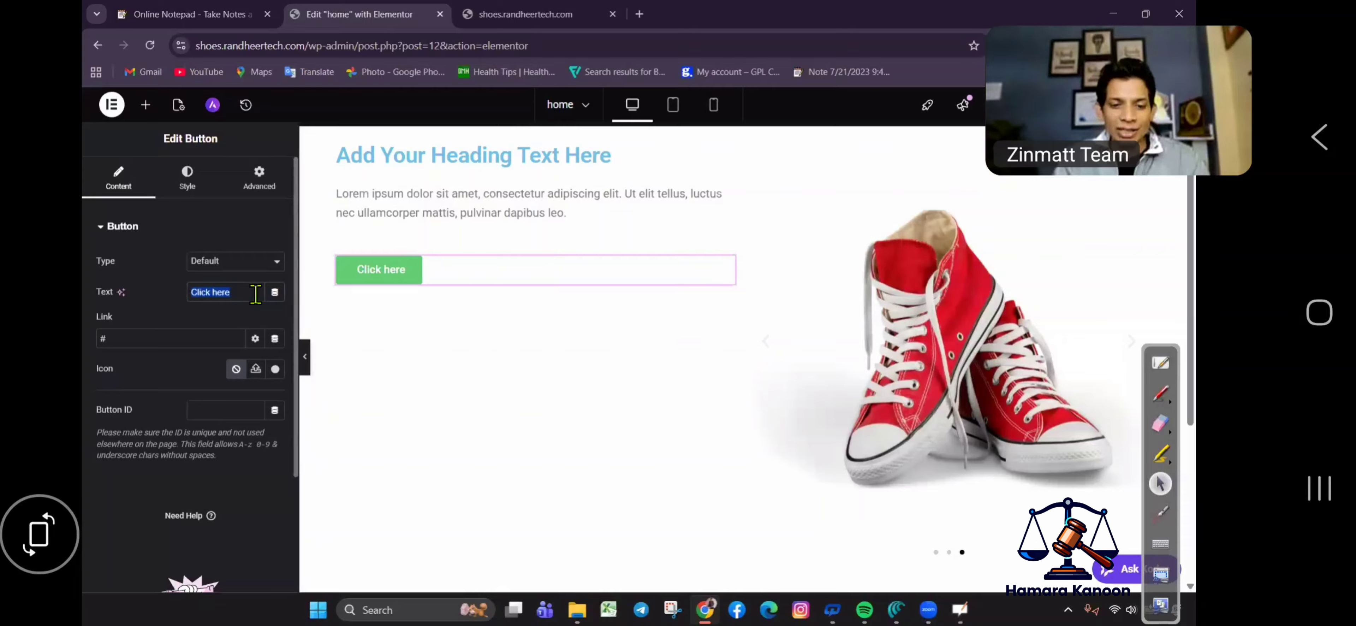
{"action": "type", "text": "Buy NOw"}
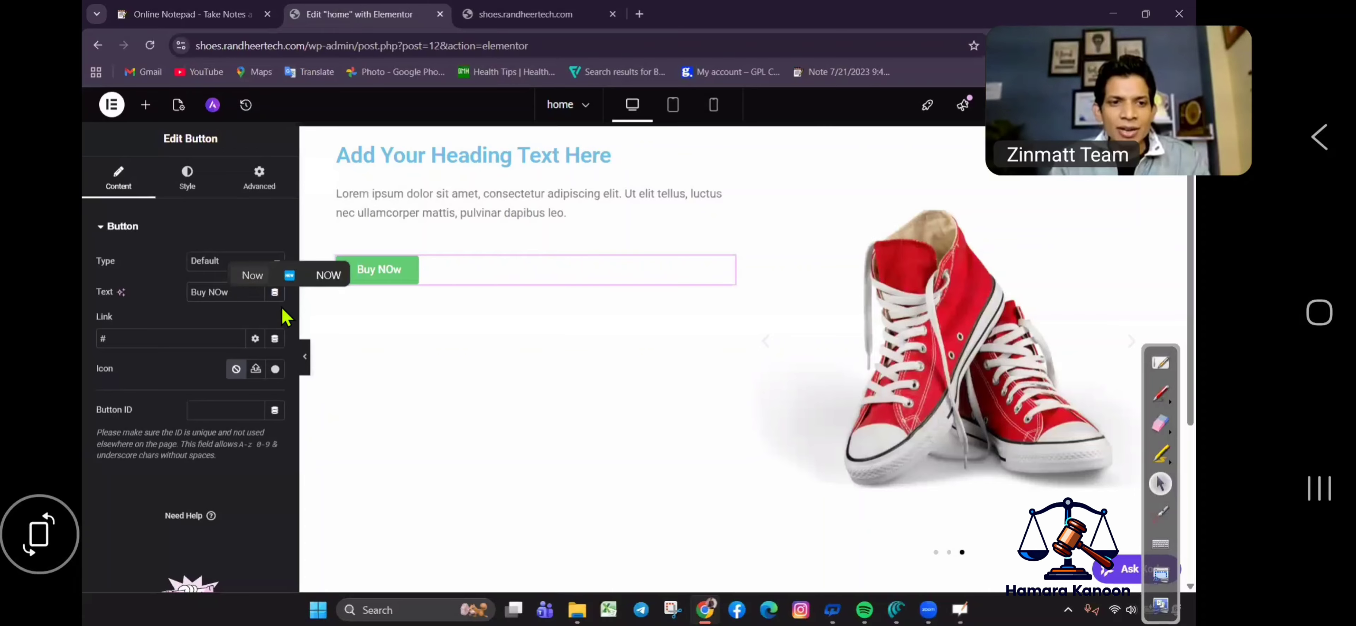
{"action": "left_click", "coordinate": [252, 275]}
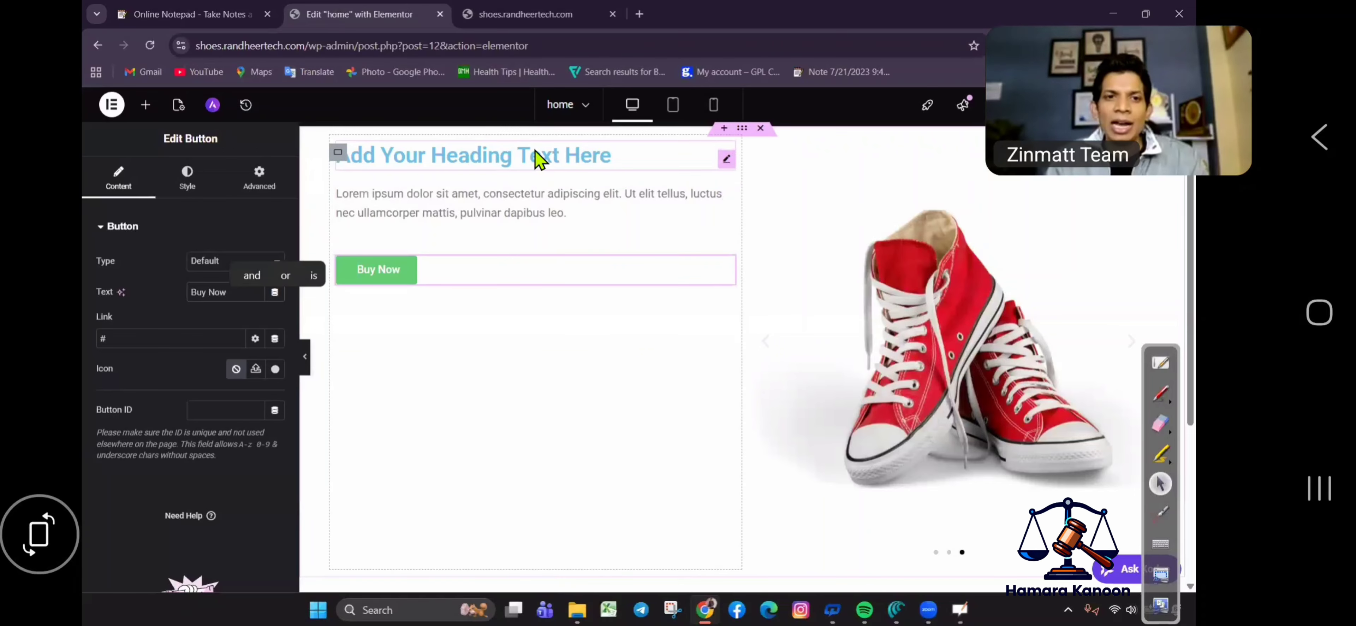
Select and copy the note's first line, 'Best Men's Shop Shoes Online', in aNotepad.
{"action": "left_click", "coordinate": [216, 13]}
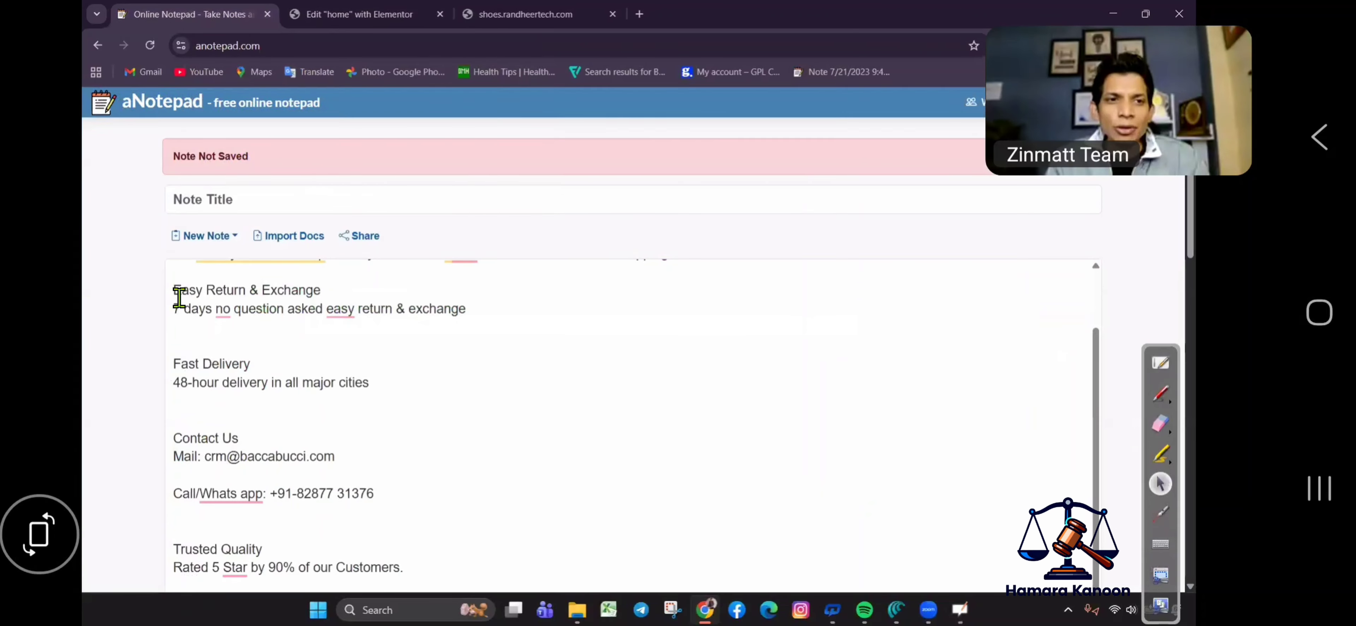
{"action": "scroll", "coordinate": [386, 293], "scroll_direction": "down", "scroll_amount": 4}
{"action": "scroll", "coordinate": [527, 269], "scroll_direction": "up", "scroll_amount": 1}
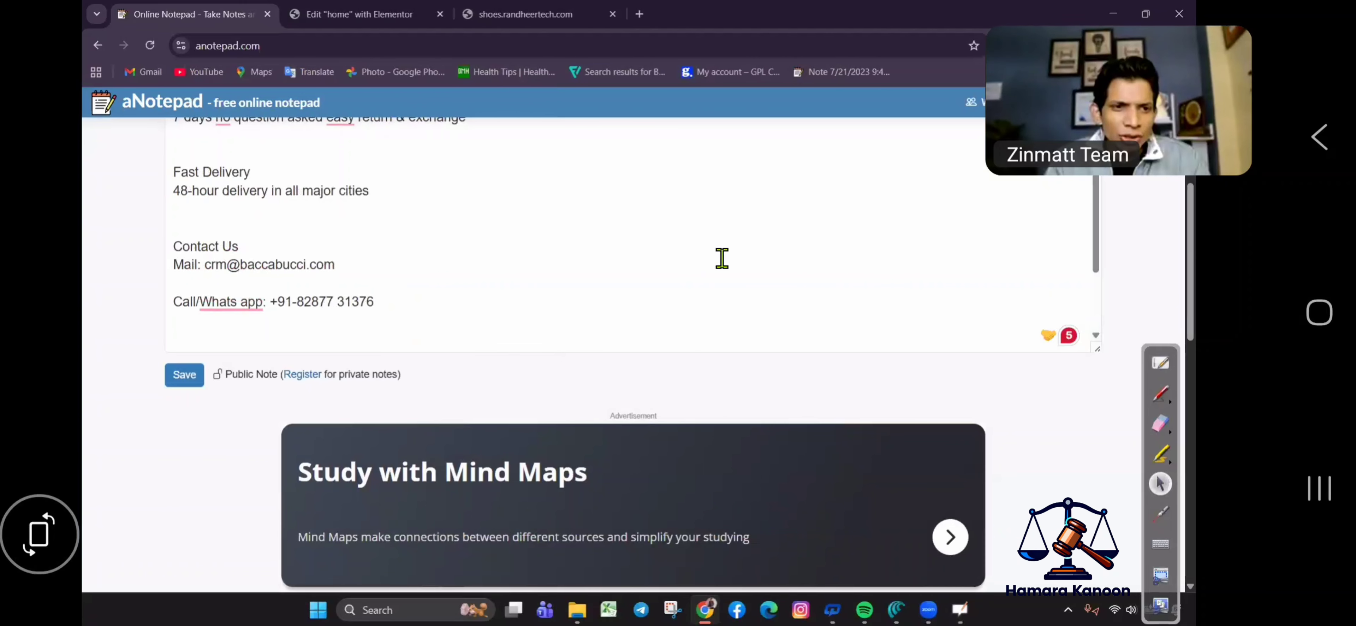
{"action": "scroll", "coordinate": [299, 306], "scroll_direction": "up", "scroll_amount": 4}
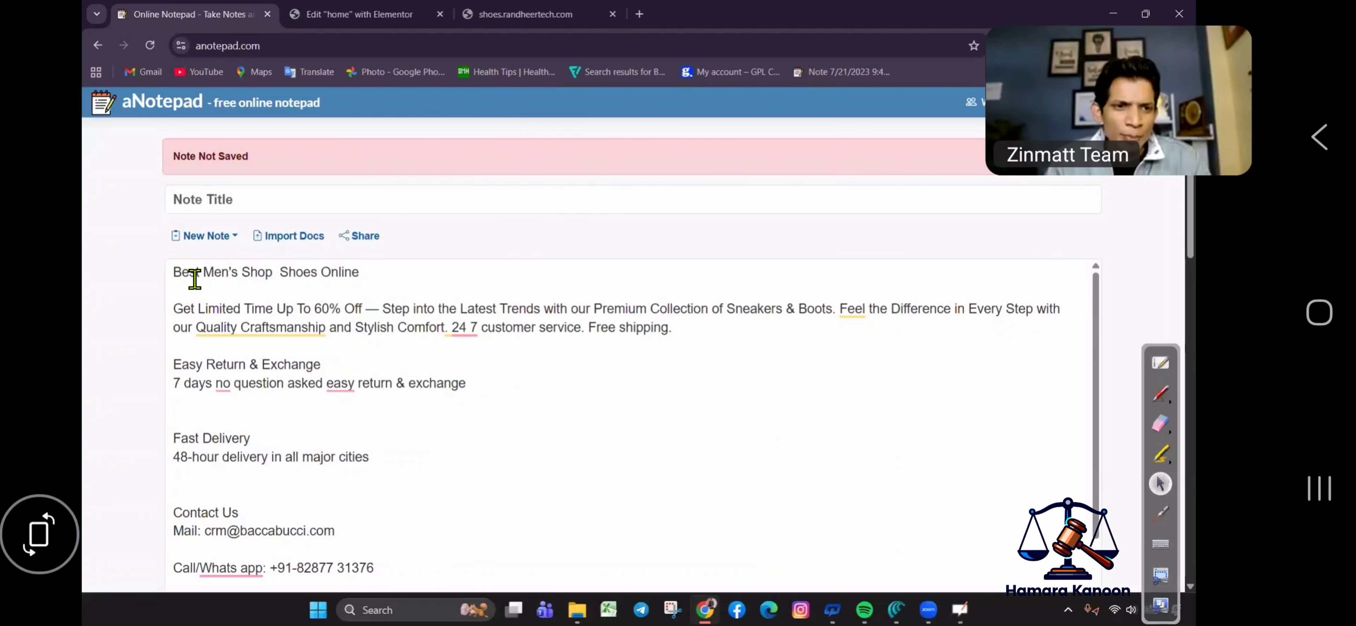
{"action": "left_click_drag", "start_coordinate": [194, 280], "coordinate": [173, 277]}
{"action": "left_click_drag", "start_coordinate": [295, 278], "coordinate": [403, 275]}
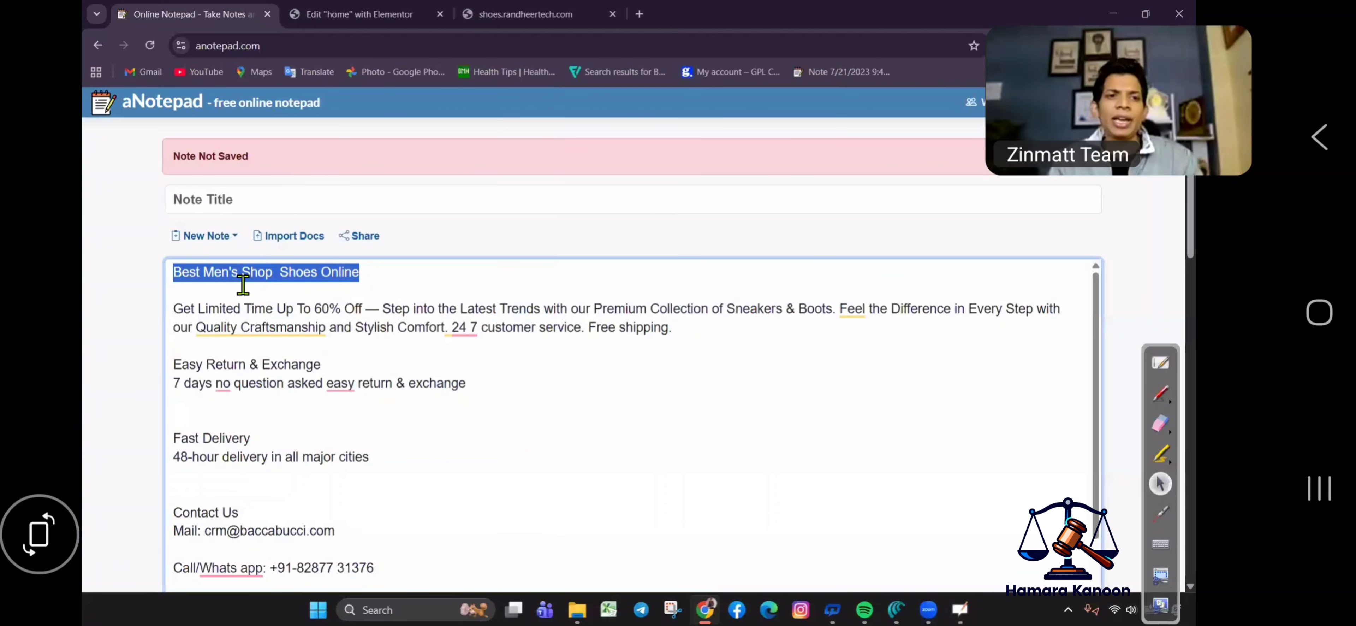
Paste 'Best Men's Shop Shoes Online' over the placeholder heading title in Elementor.
{"action": "left_click", "coordinate": [408, 11]}
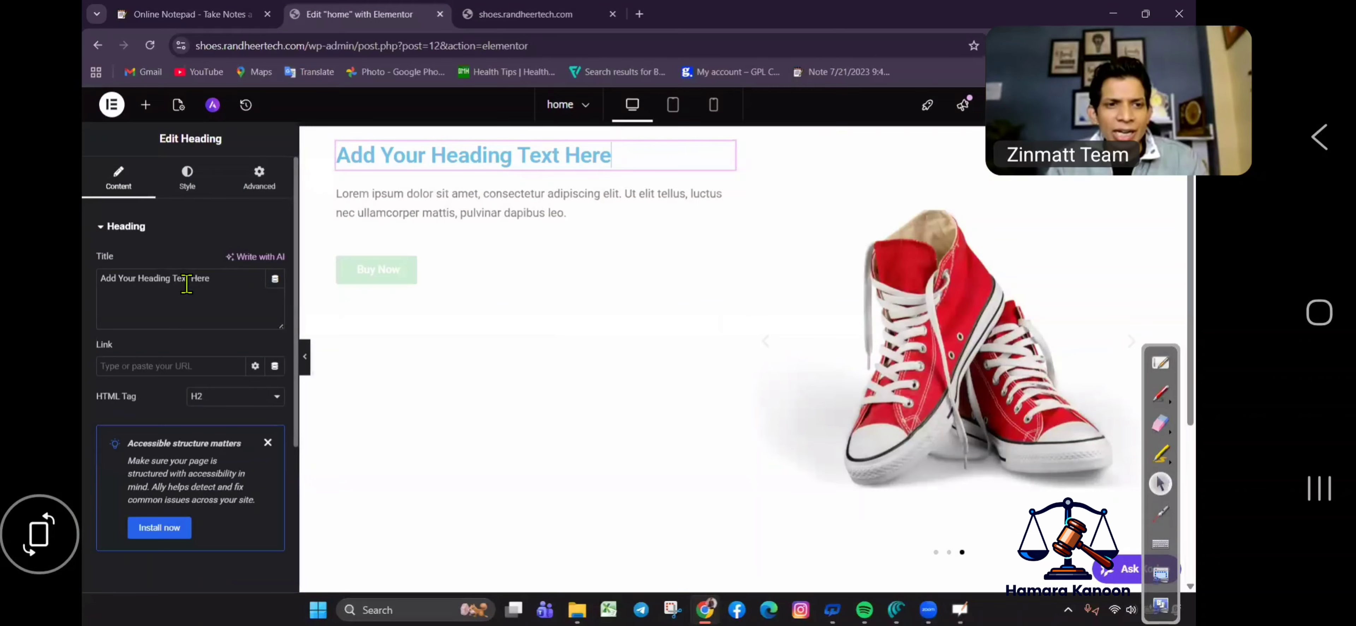
{"action": "triple_click", "coordinate": [186, 278]}
{"action": "type", "text": "Best Men's Shop  Shoes Online"}
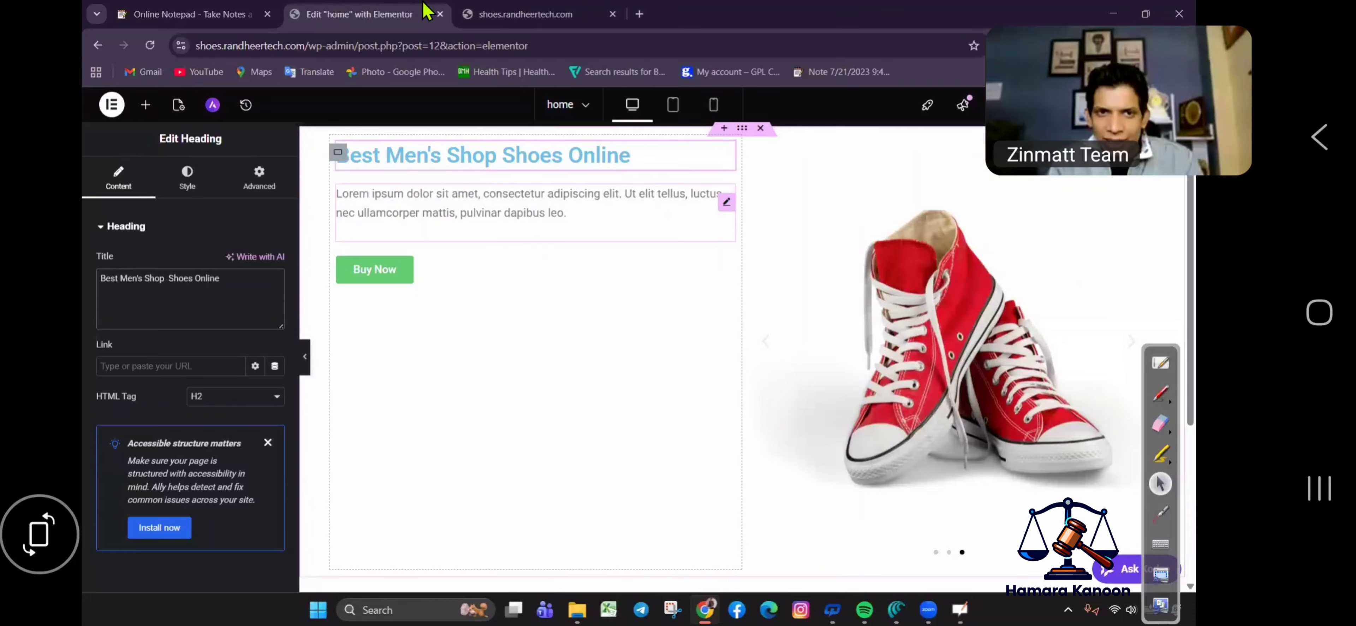
Copy the 'Get Limited Time' promo paragraph from the notes and select the Lorem text widget.
{"action": "left_click", "coordinate": [199, 12]}
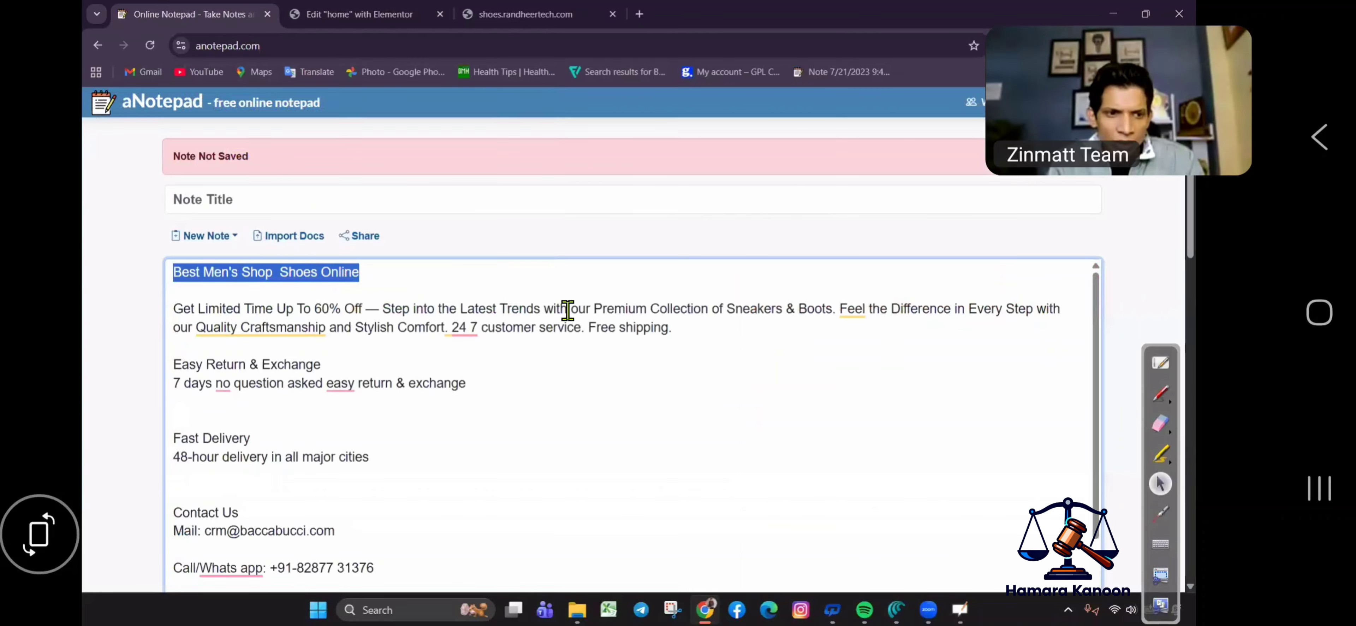
{"action": "triple_click", "coordinate": [692, 336]}
{"action": "key", "text": "ctrl+c"}
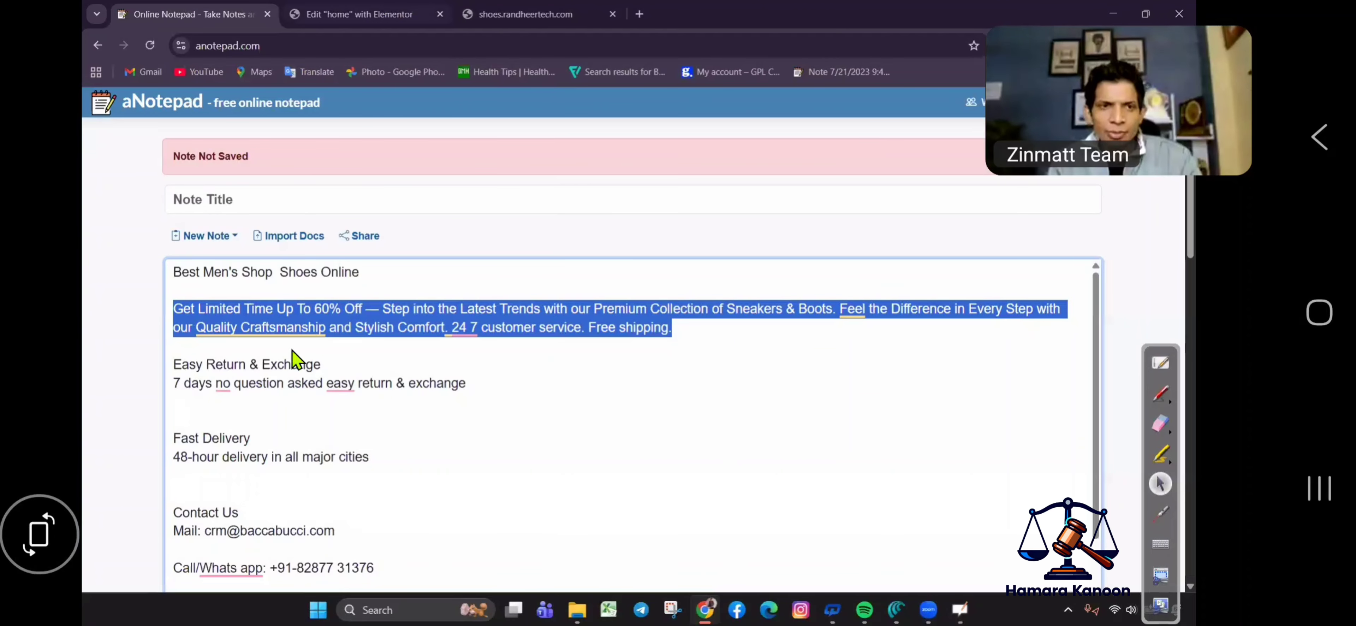
{"action": "left_click", "coordinate": [359, 14]}
{"action": "left_click", "coordinate": [379, 218]}
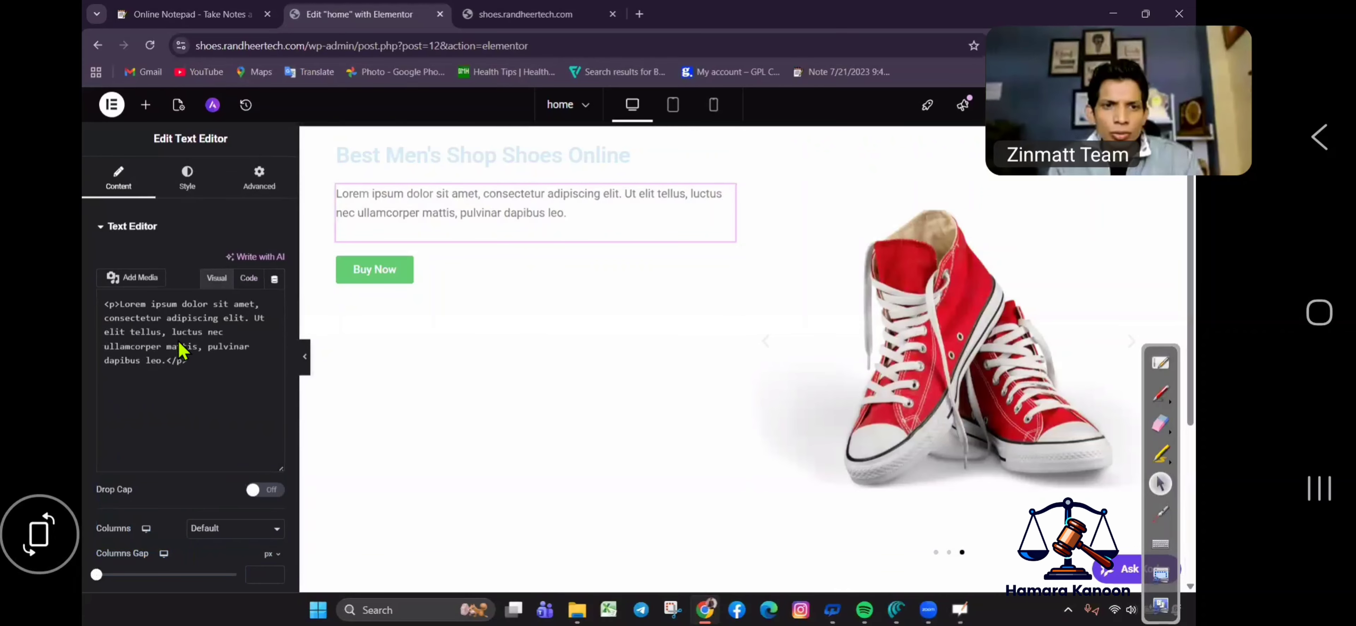
Replace the Lorem ipsum text with the 'Get Limited Time Up To 60% Off' promo paragraph.
{"action": "left_click_drag", "start_coordinate": [176, 450], "coordinate": [111, 379]}
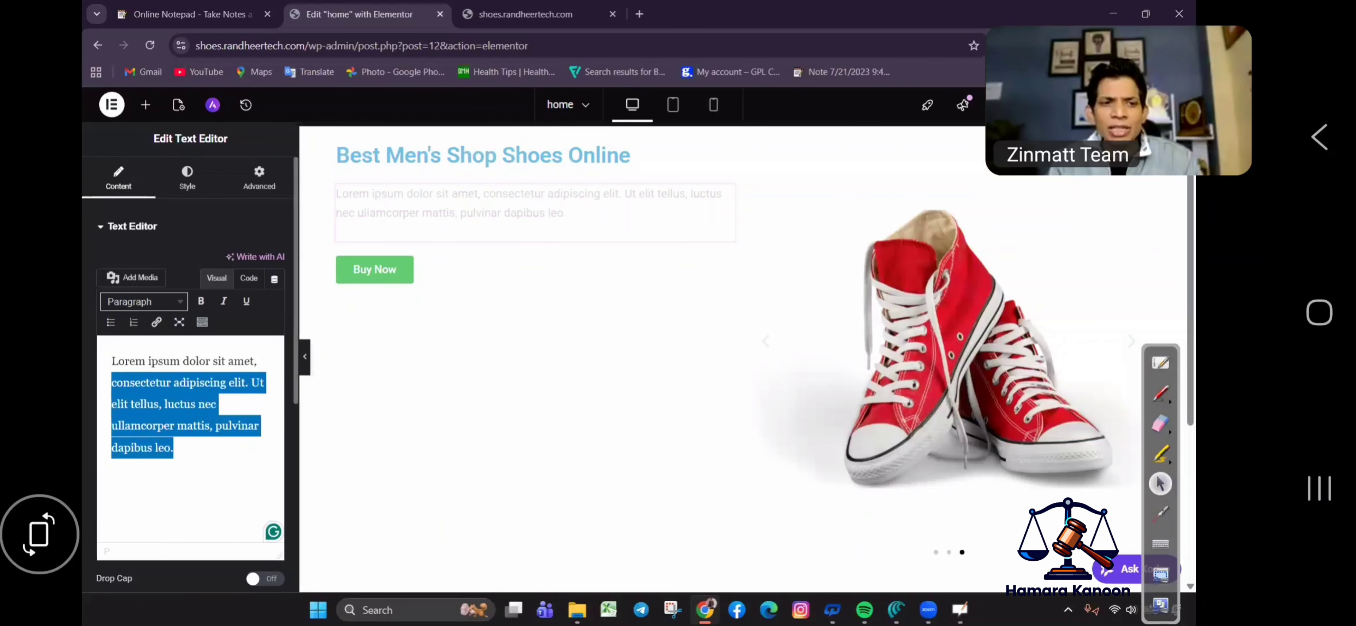
{"action": "key", "text": "ctrl+a"}
{"action": "key", "text": "ctrl+v"}
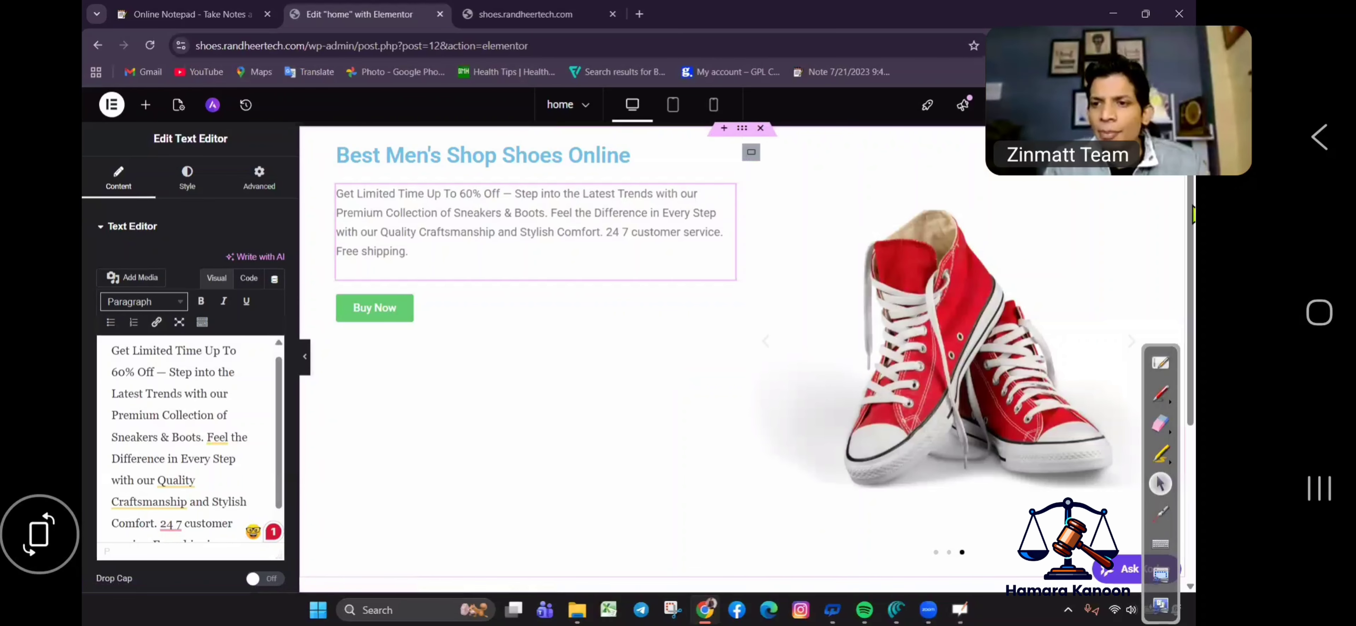
{"action": "scroll", "coordinate": [746, 316], "scroll_direction": "up", "scroll_amount": 1}
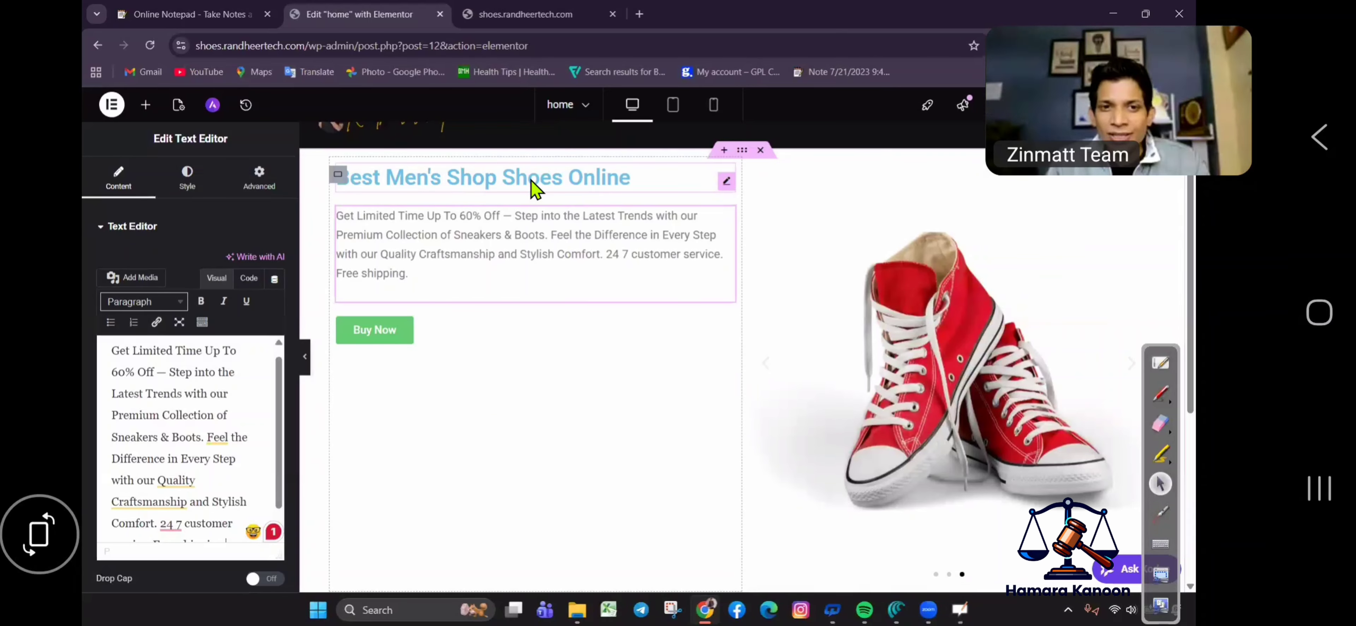
Select the hero heading and bring up its Style settings.
{"action": "left_click", "coordinate": [725, 187]}
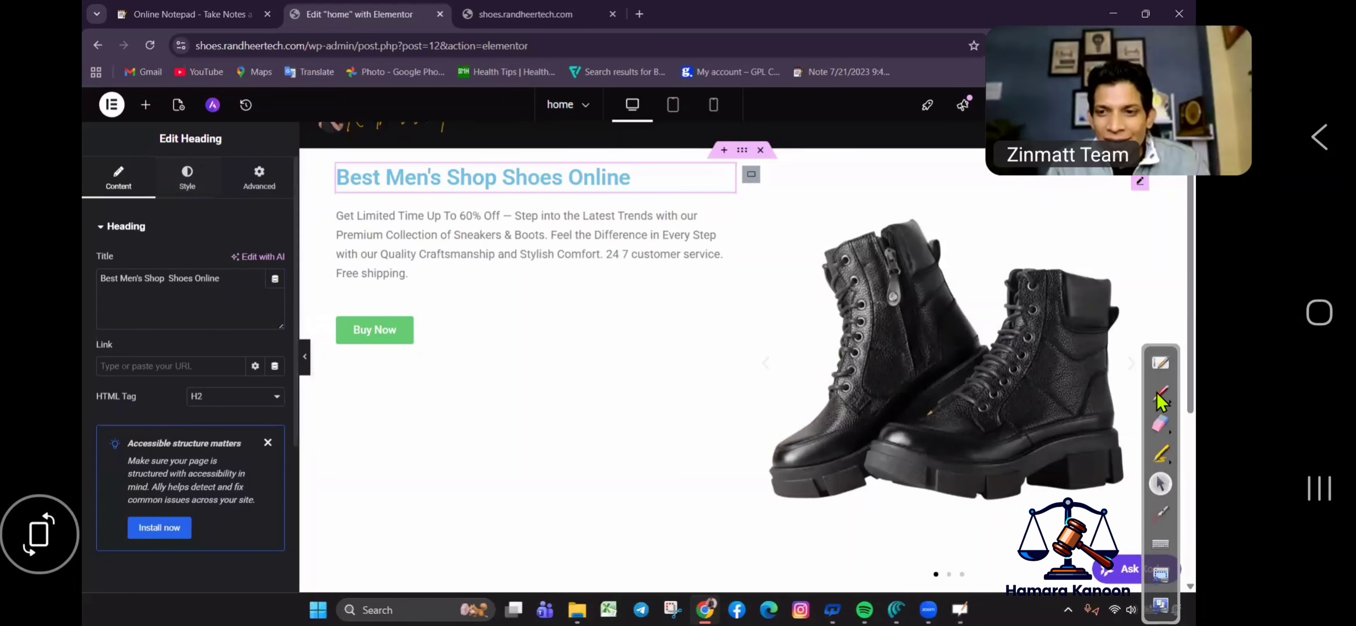
{"action": "key", "text": "ctrl+shift+1"}
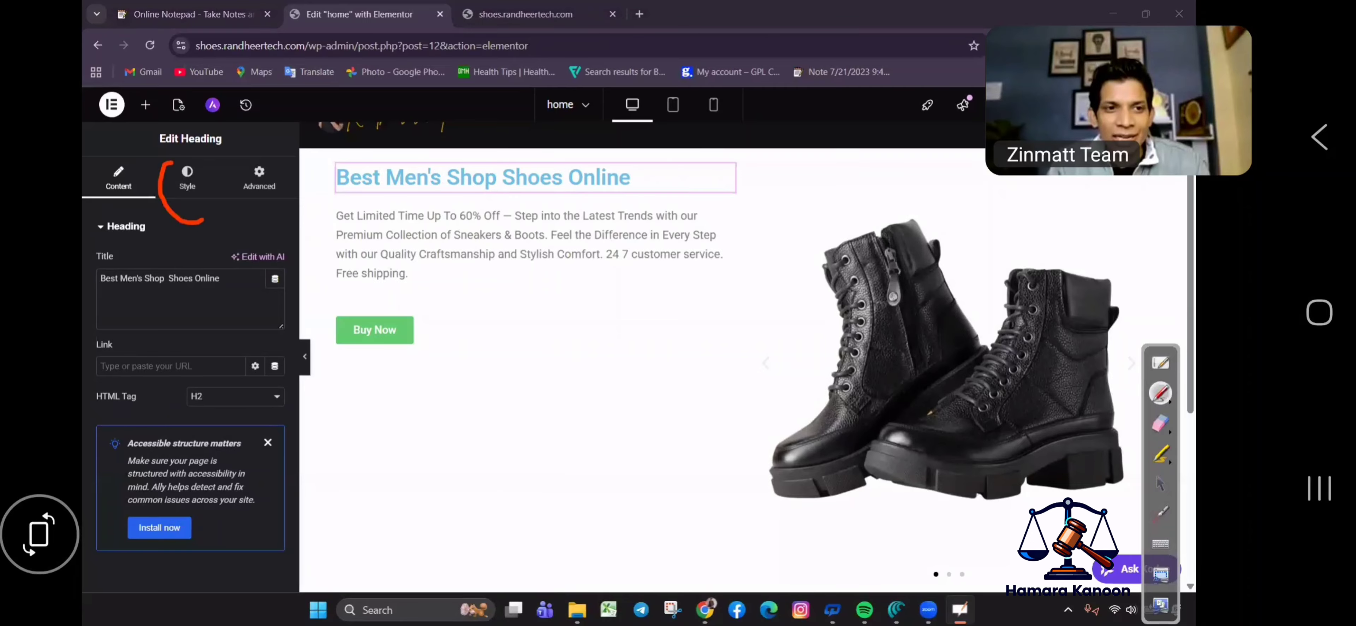
{"action": "left_click_drag", "start_coordinate": [202, 220], "coordinate": [136, 185]}
{"action": "left_click", "coordinate": [1159, 423]}
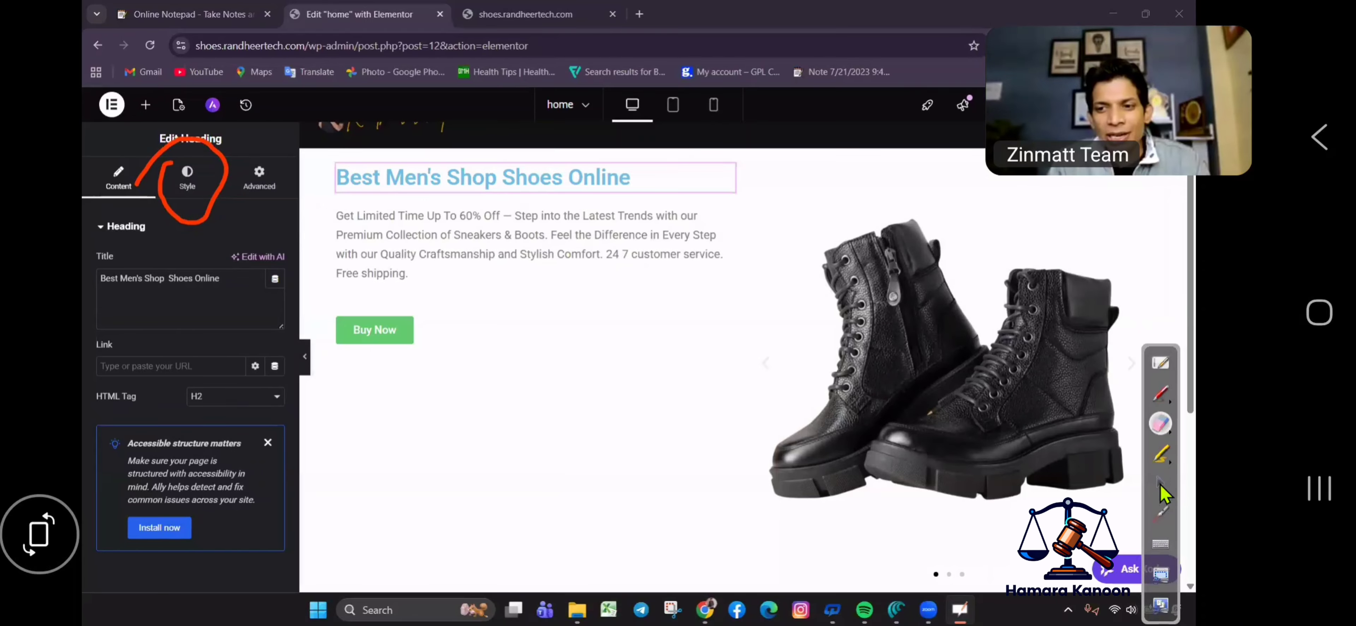
{"action": "key", "text": "ctrl+shift+1"}
{"action": "left_click", "coordinate": [190, 190]}
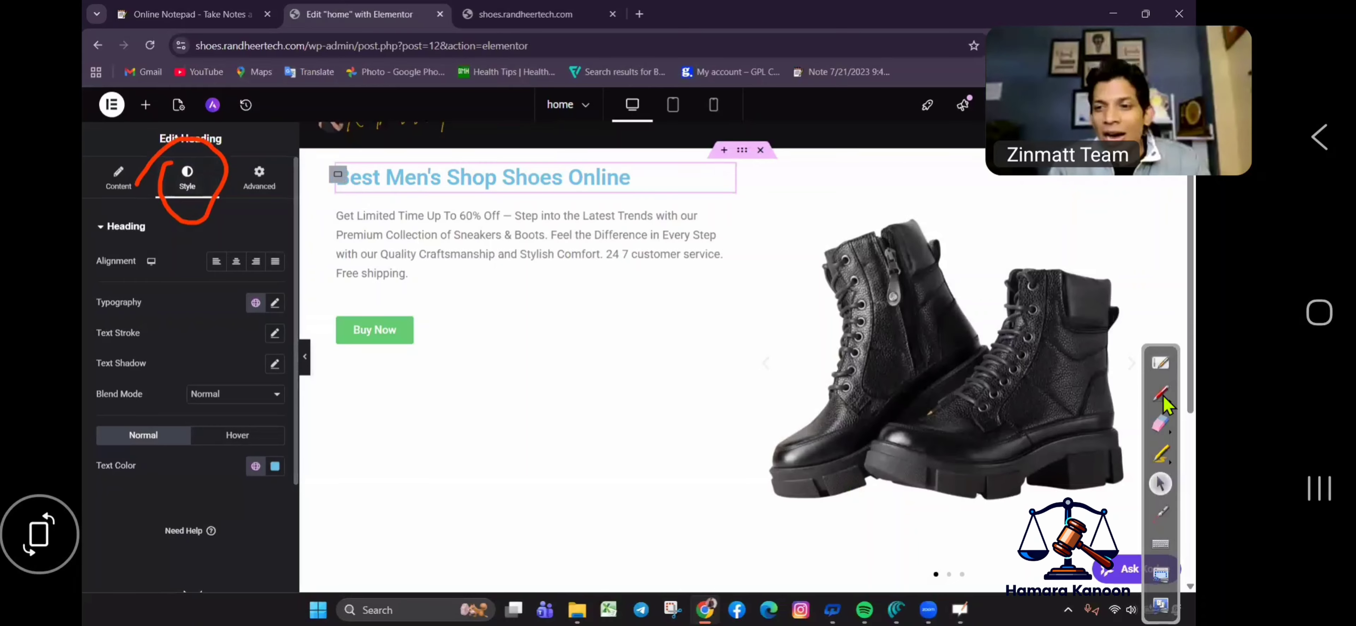
{"action": "left_click", "coordinate": [1159, 393]}
{"action": "mouse_move", "coordinate": [251, 284]}
{"action": "left_mouse_down"}
{"action": "mouse_move", "coordinate": [240, 305]}
{"action": "mouse_move", "coordinate": [228, 277]}
{"action": "left_mouse_up"}
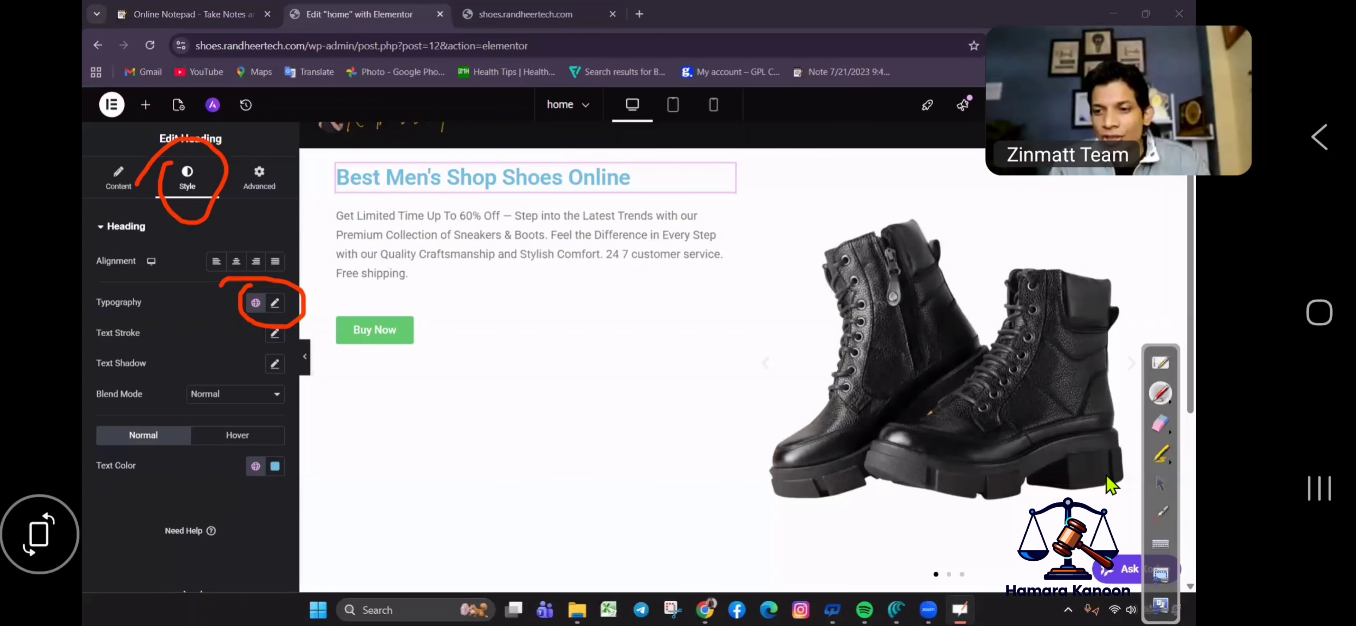
{"action": "left_click", "coordinate": [1160, 483]}
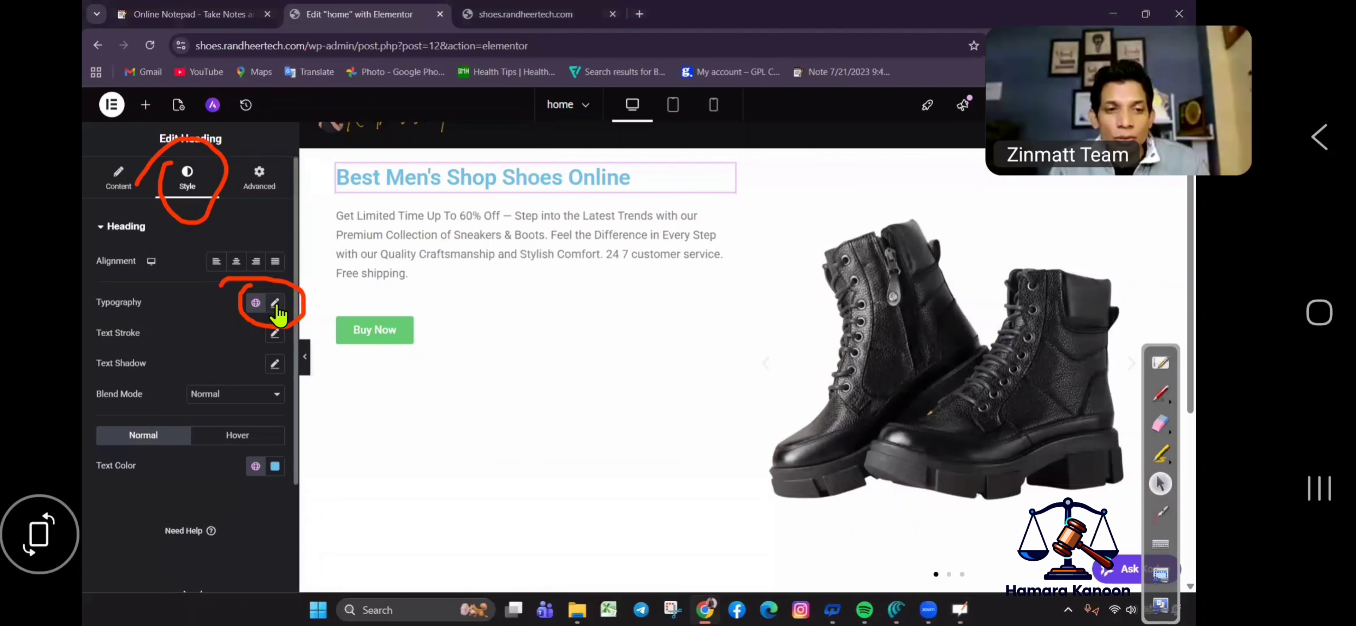
Set the heading typography to 62 px Roboto Condensed.
{"action": "left_click", "coordinate": [274, 305]}
{"action": "left_click", "coordinate": [113, 423]}
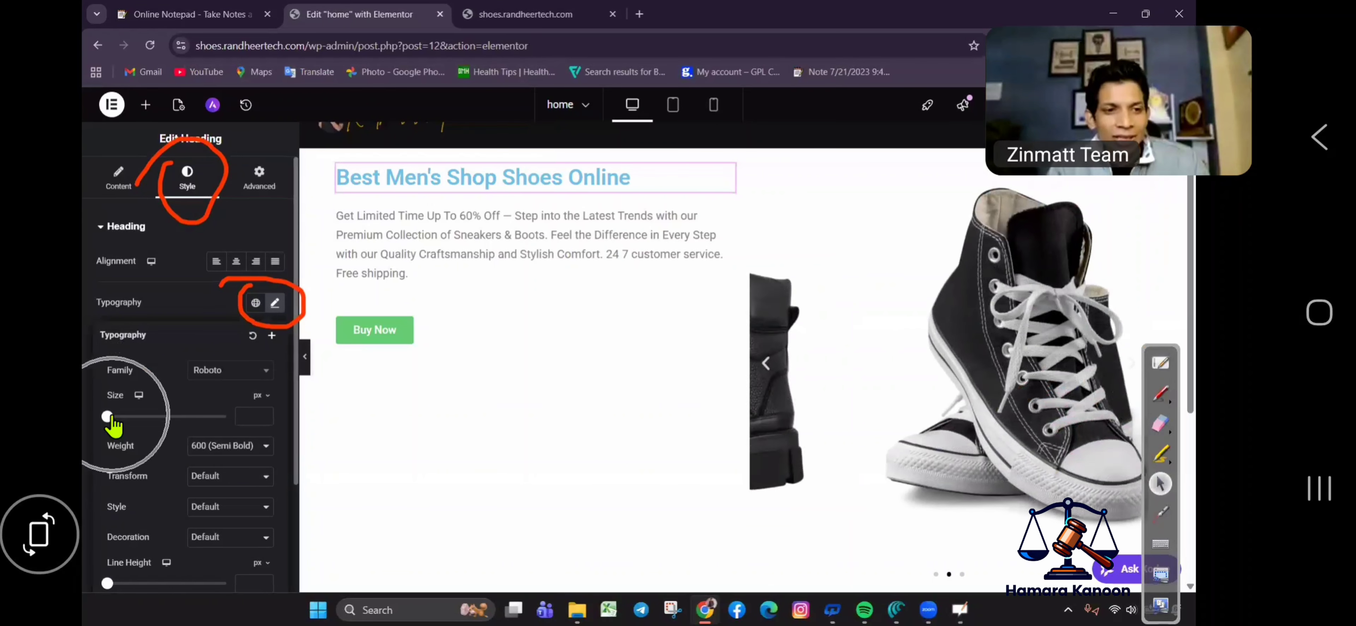
{"action": "left_click_drag", "start_coordinate": [133, 419], "coordinate": [148, 427]}
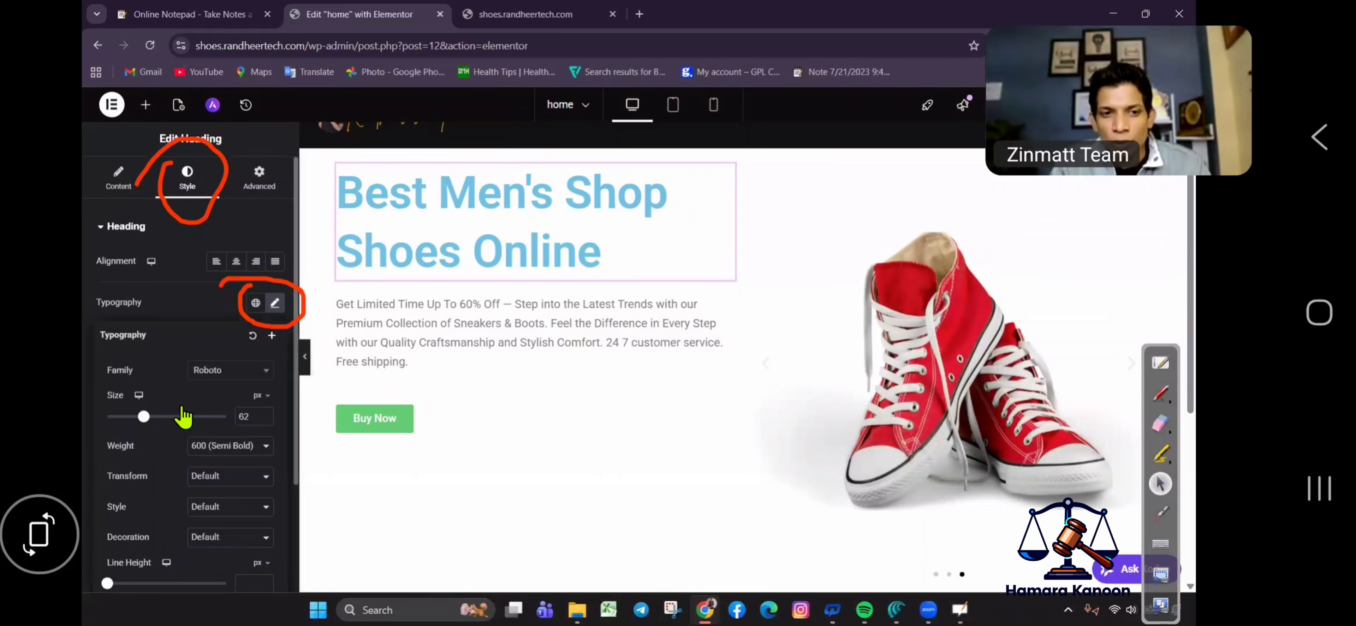
{"action": "left_click", "coordinate": [241, 370]}
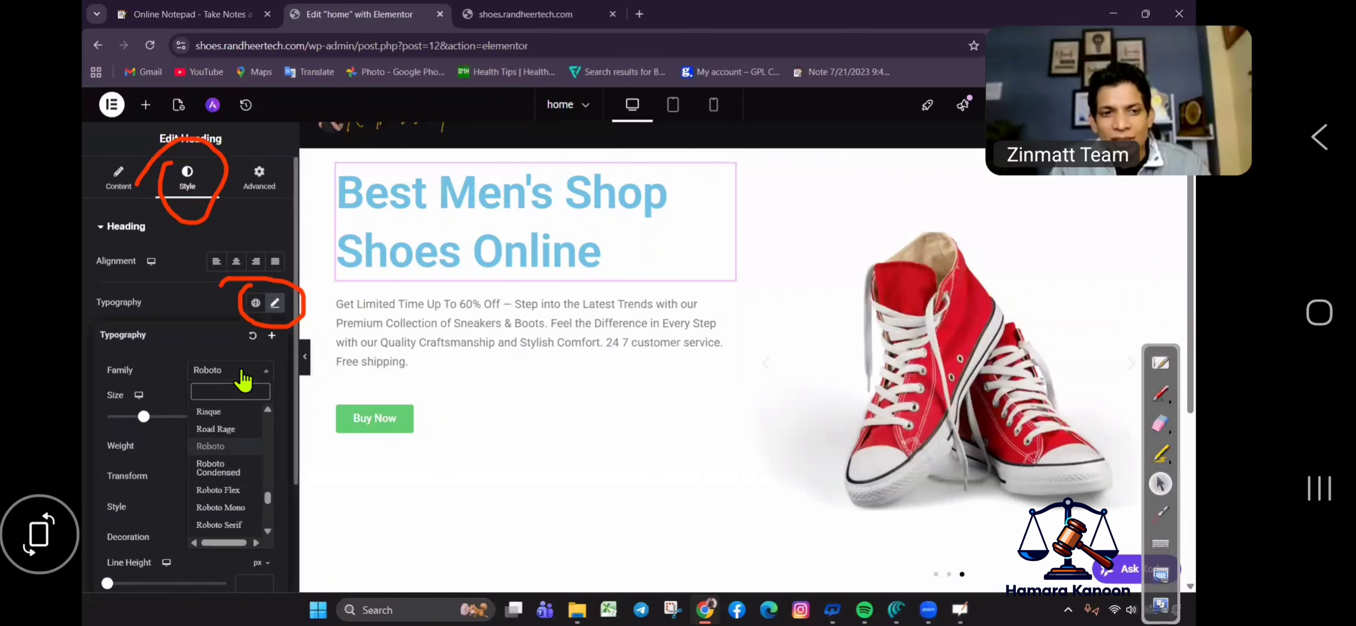
{"action": "left_click", "coordinate": [231, 472]}
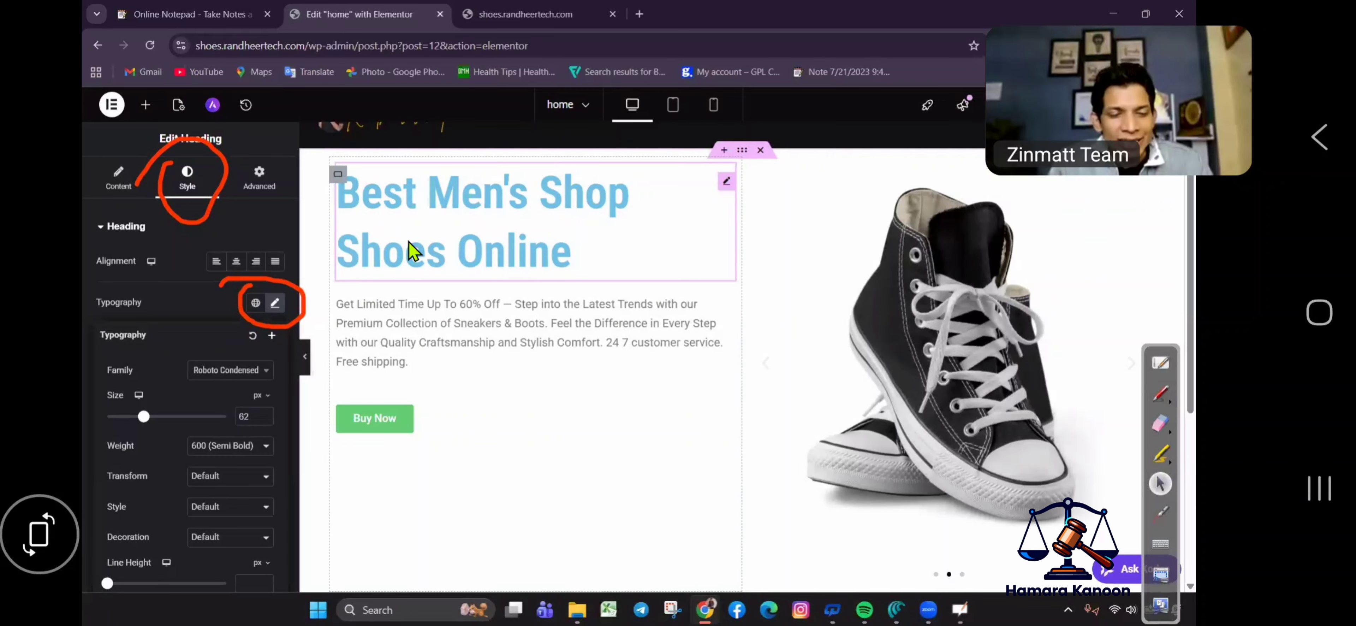
{"action": "scroll", "coordinate": [211, 432], "scroll_direction": "down", "scroll_amount": 3}
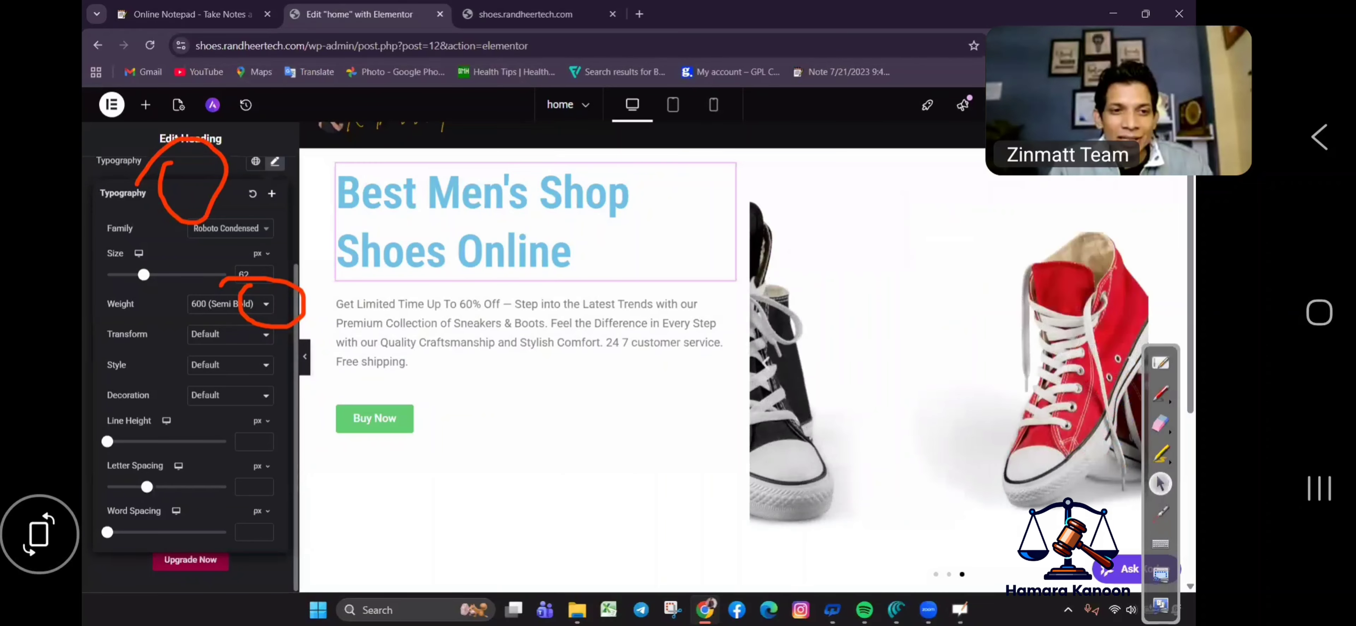
{"action": "left_click", "coordinate": [274, 161]}
Change the heading's text colour to dark grey #4A5140.
{"action": "scroll", "coordinate": [206, 447], "scroll_direction": "up", "scroll_amount": 3}
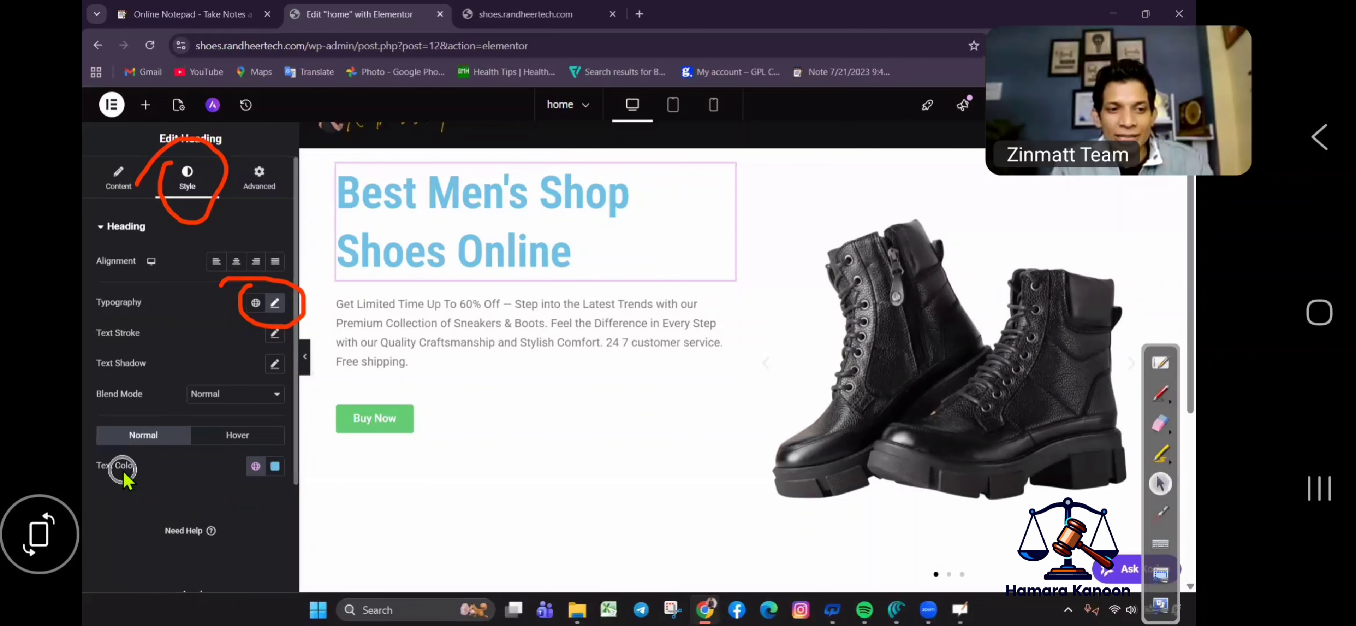
{"action": "left_click", "coordinate": [275, 469]}
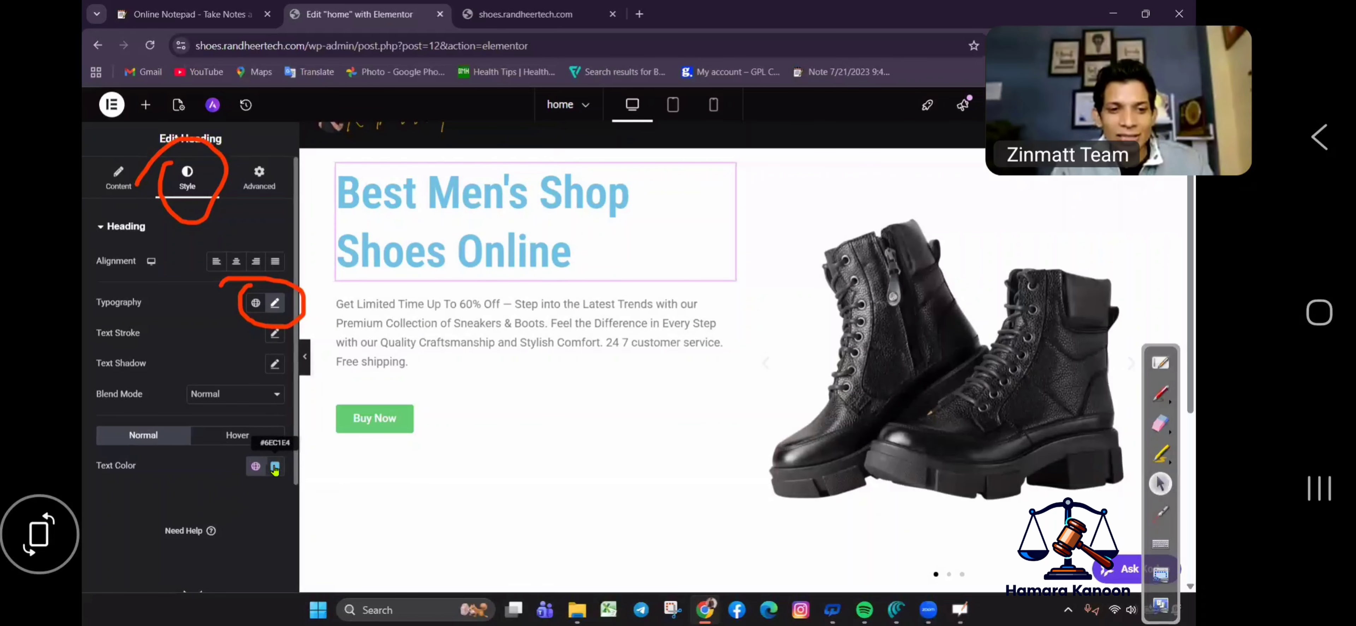
{"action": "left_click_drag", "start_coordinate": [282, 397], "coordinate": [269, 398]}
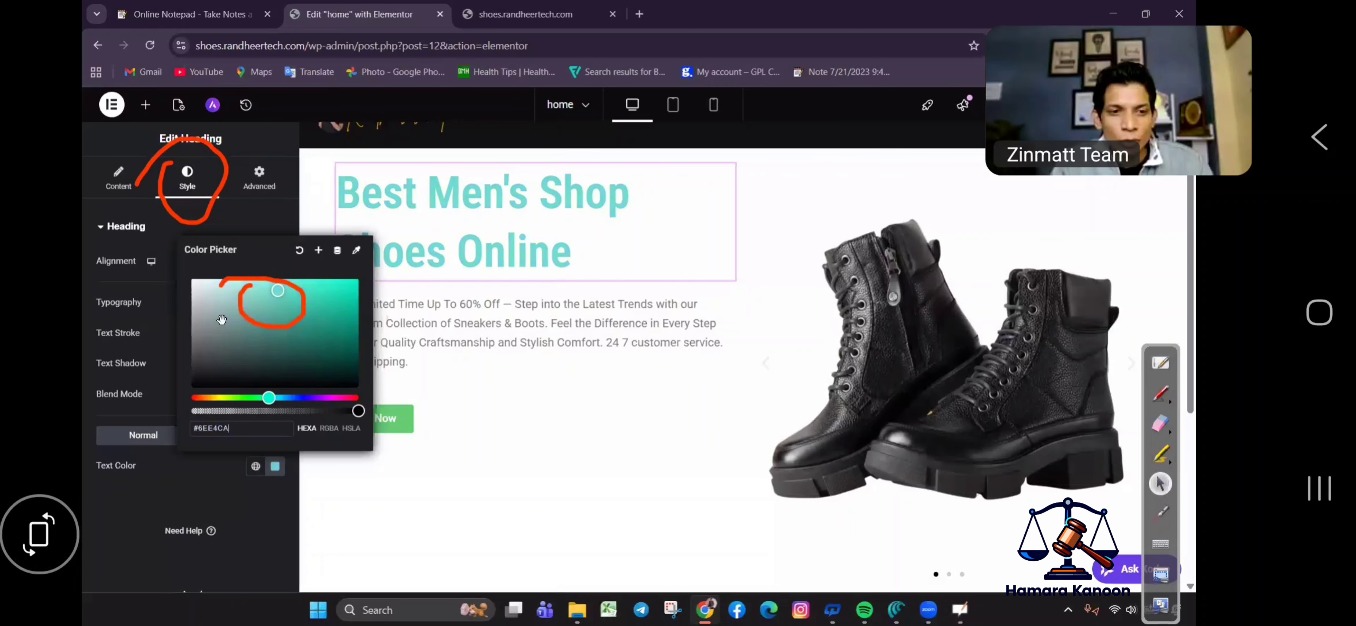
{"action": "left_click_drag", "start_coordinate": [204, 363], "coordinate": [206, 352]}
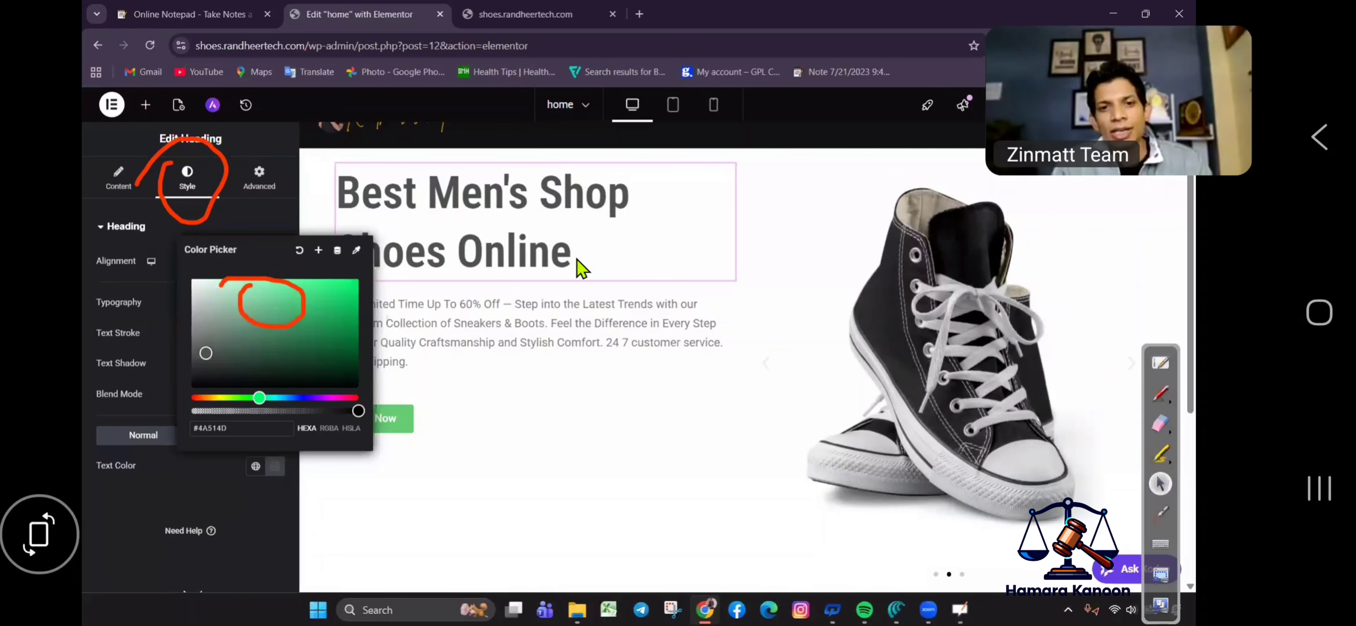
{"action": "left_click", "coordinate": [516, 397]}
Change the Buy Now button's background colour to dark green #129724.
{"action": "left_click", "coordinate": [516, 416]}
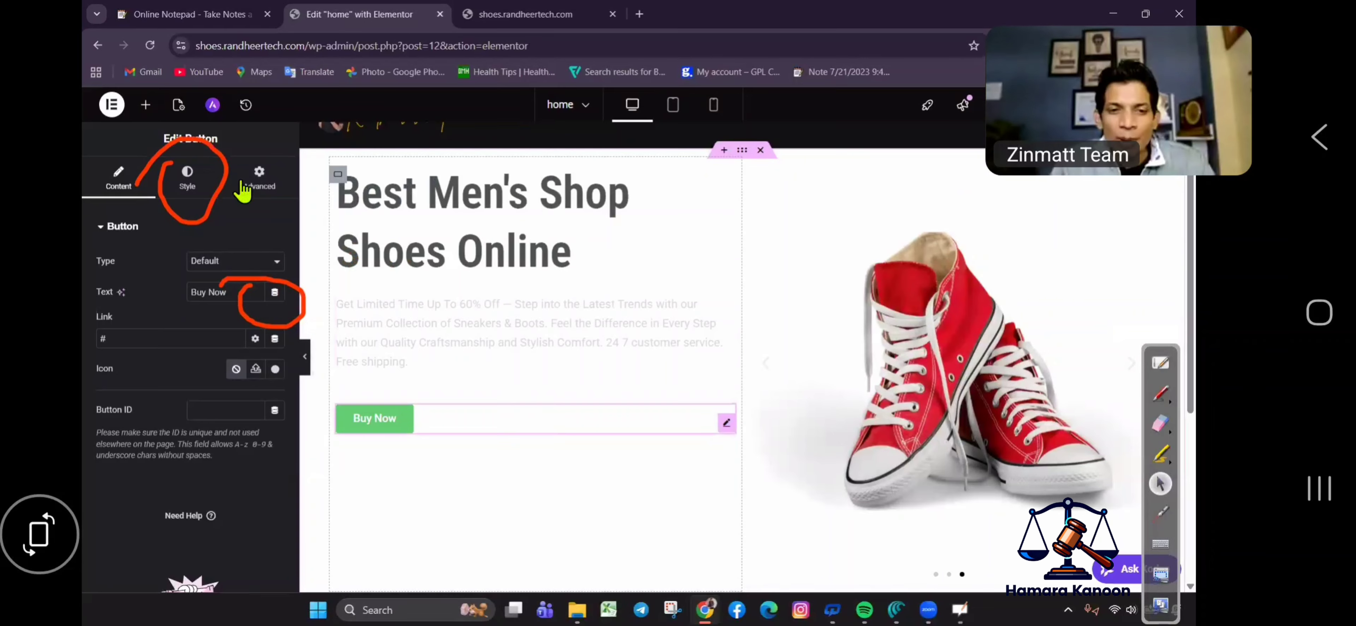
{"action": "left_click", "coordinate": [202, 188]}
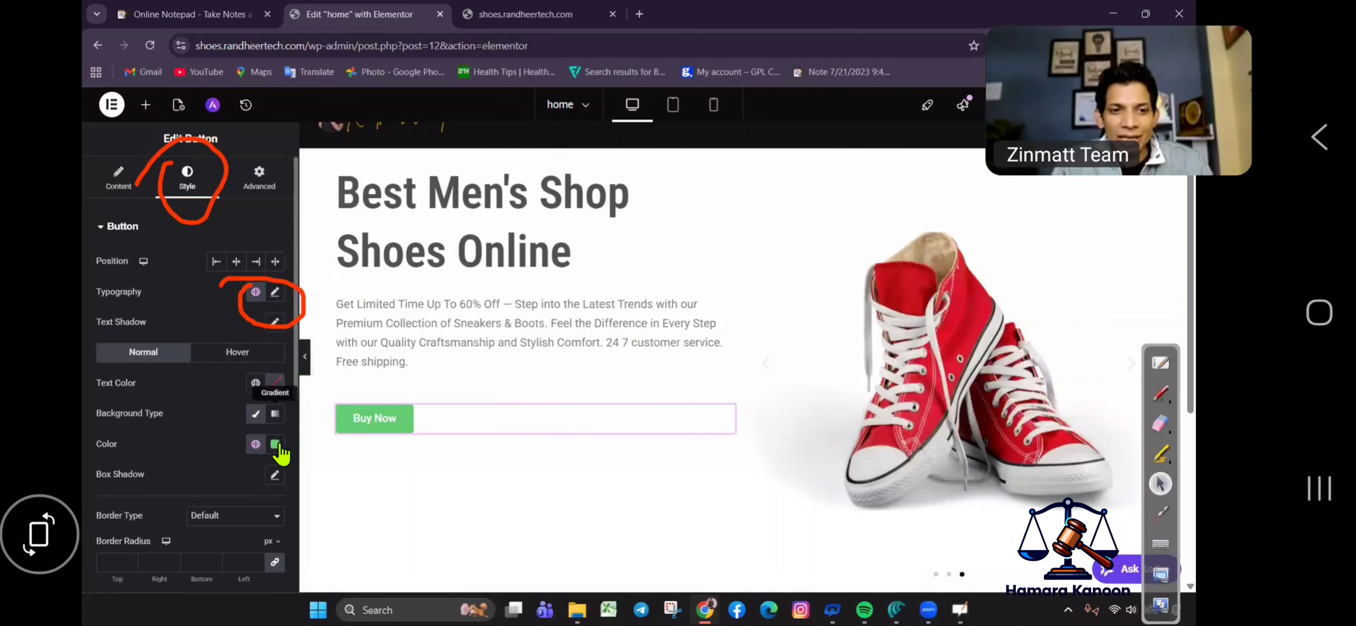
{"action": "left_click", "coordinate": [274, 443]}
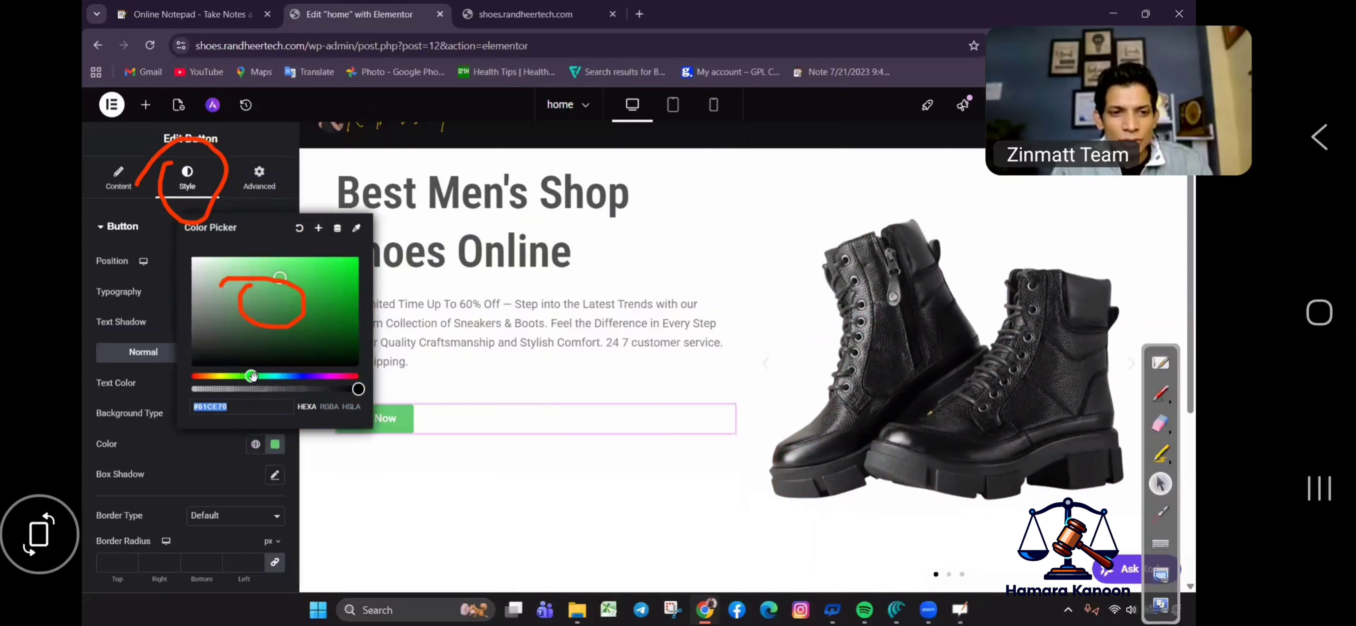
{"action": "left_click_drag", "start_coordinate": [334, 312], "coordinate": [335, 322]}
{"action": "left_click", "coordinate": [590, 329]}
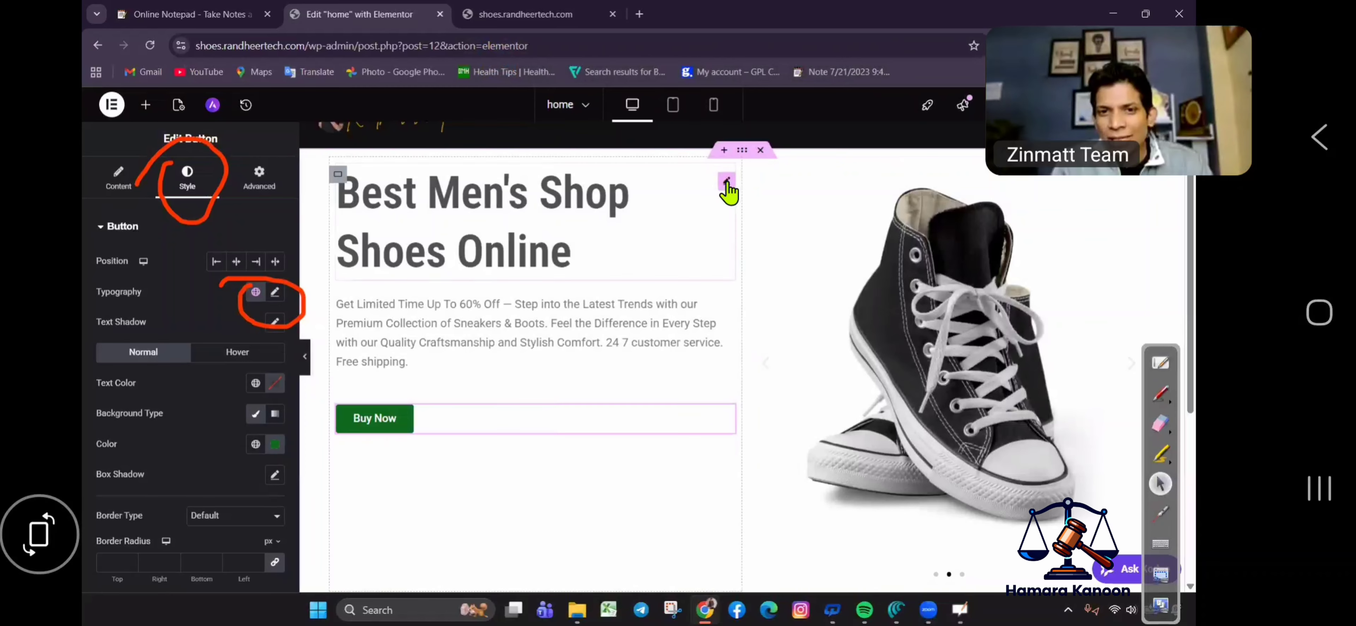
Raise the heading's Advanced Margin Top value to 93 px.
{"action": "left_click", "coordinate": [259, 179]}
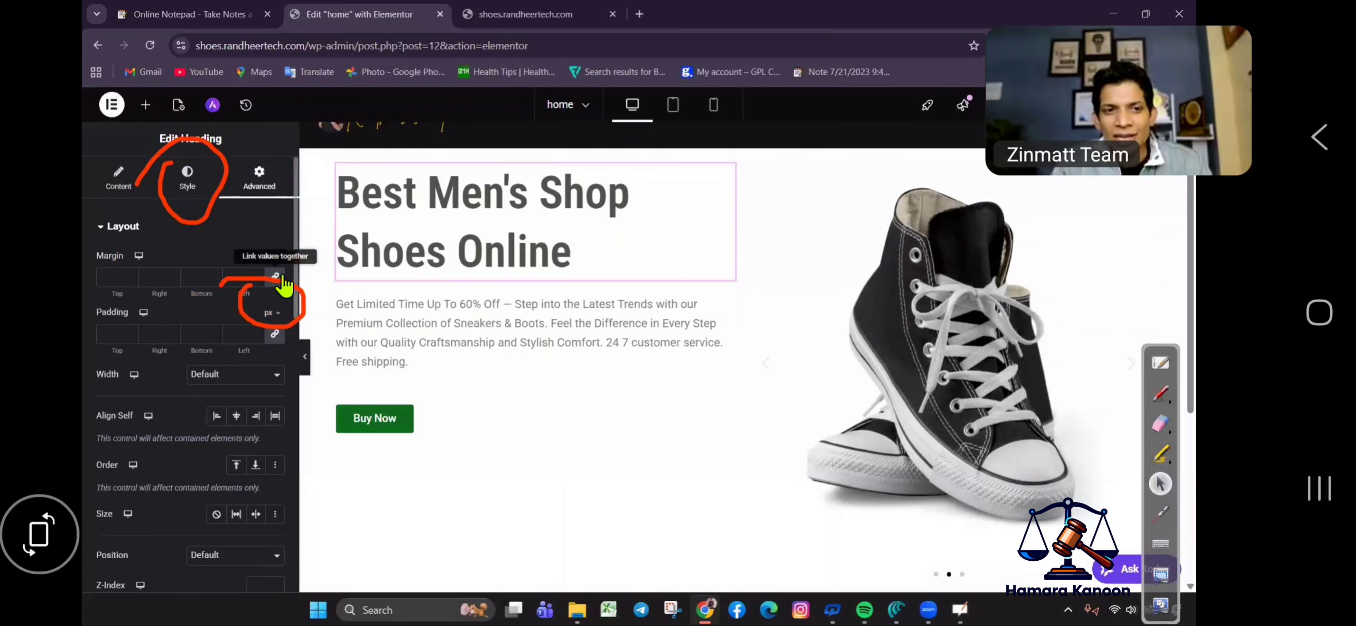
{"action": "left_click", "coordinate": [131, 276]}
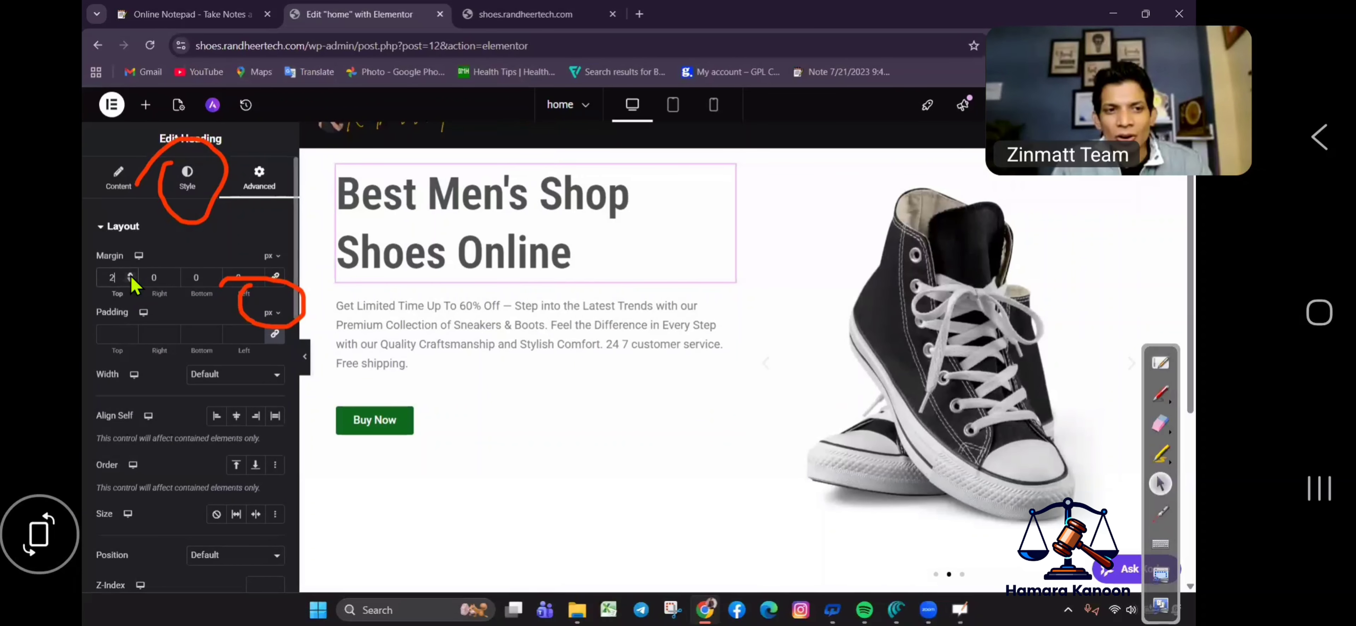
{"action": "left_click", "coordinate": [131, 276]}
{"action": "left_click", "coordinate": [131, 276]}
{"action": "left_click", "coordinate": [131, 276]}
{"action": "left_click", "coordinate": [130, 276]}
{"action": "left_click", "coordinate": [131, 275]}
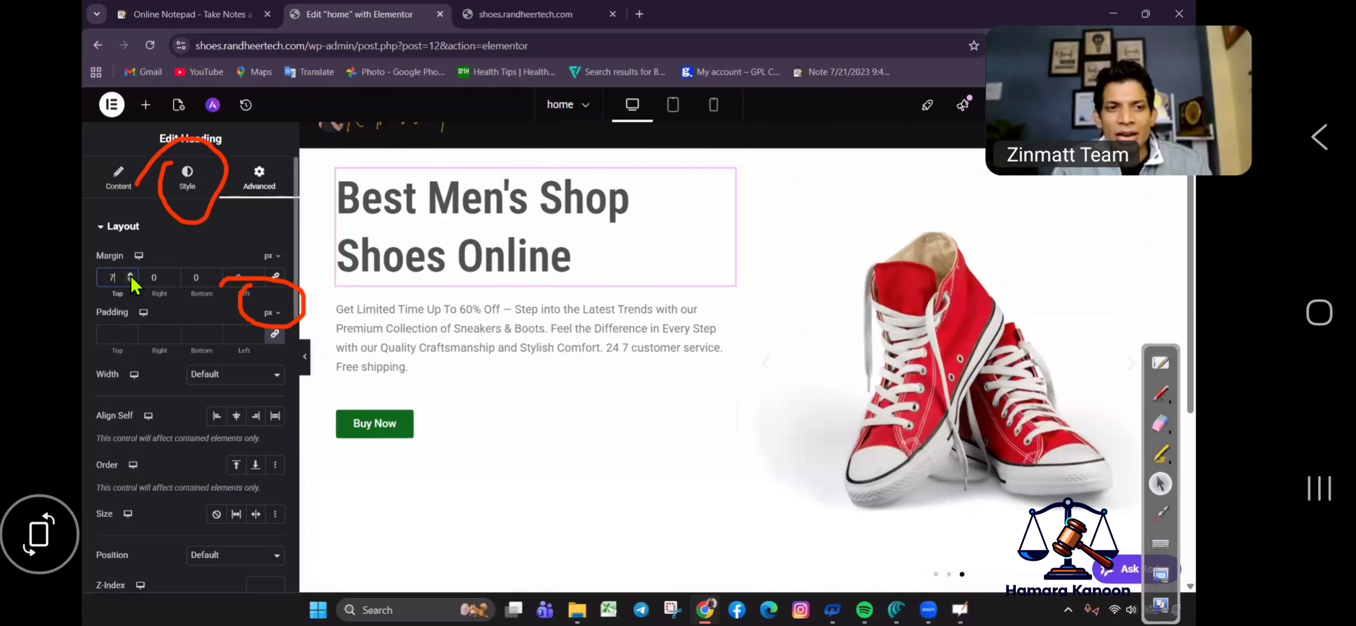
{"action": "left_click", "coordinate": [131, 276]}
{"action": "left_click", "coordinate": [131, 275]}
{"action": "left_click", "coordinate": [131, 275]}
{"action": "left_click", "coordinate": [131, 275]}
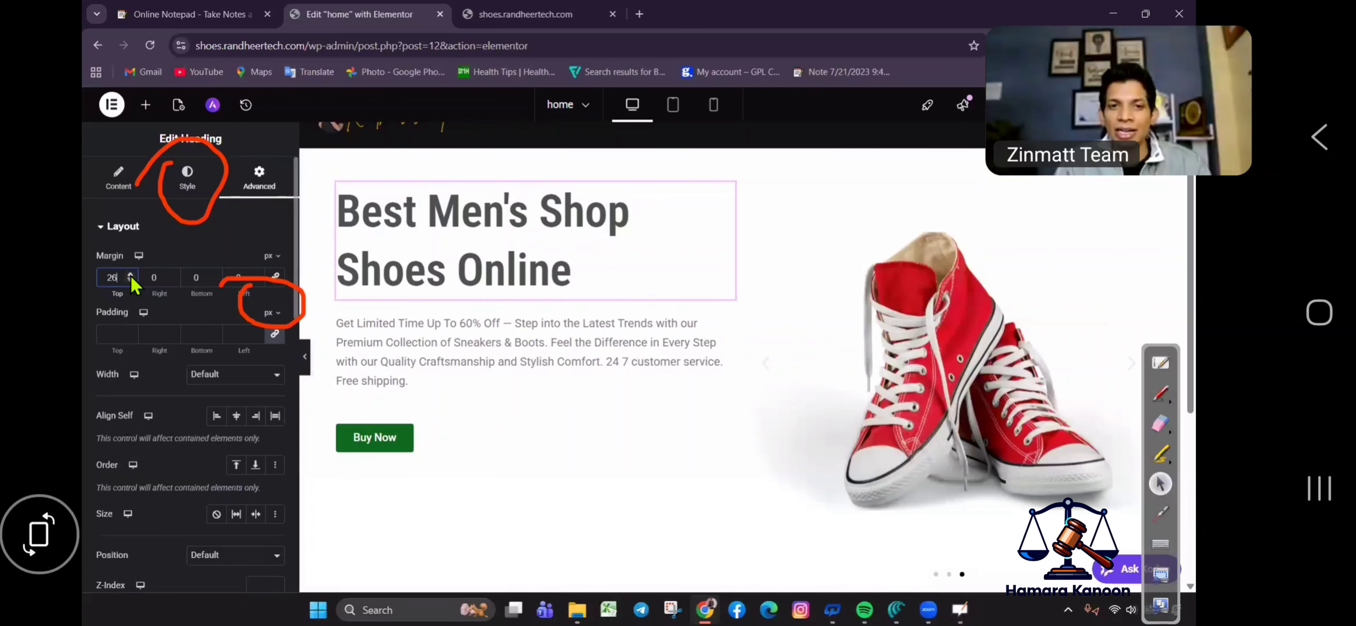
{"action": "left_click", "coordinate": [131, 275]}
{"action": "left_click", "coordinate": [130, 275]}
{"action": "left_click", "coordinate": [131, 275]}
{"action": "left_click", "coordinate": [131, 276]}
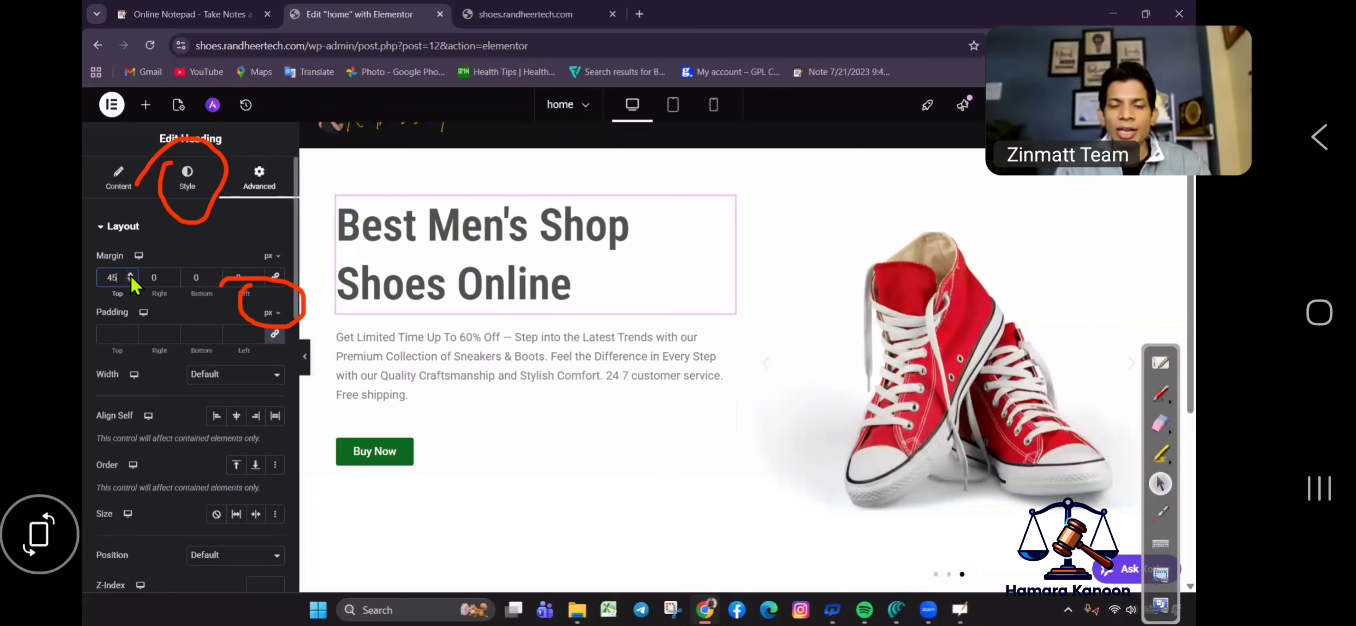
{"action": "left_click", "coordinate": [131, 275]}
{"action": "left_click", "coordinate": [131, 275]}
{"action": "left_click_drag", "start_coordinate": [131, 275], "coordinate": [130, 275]}
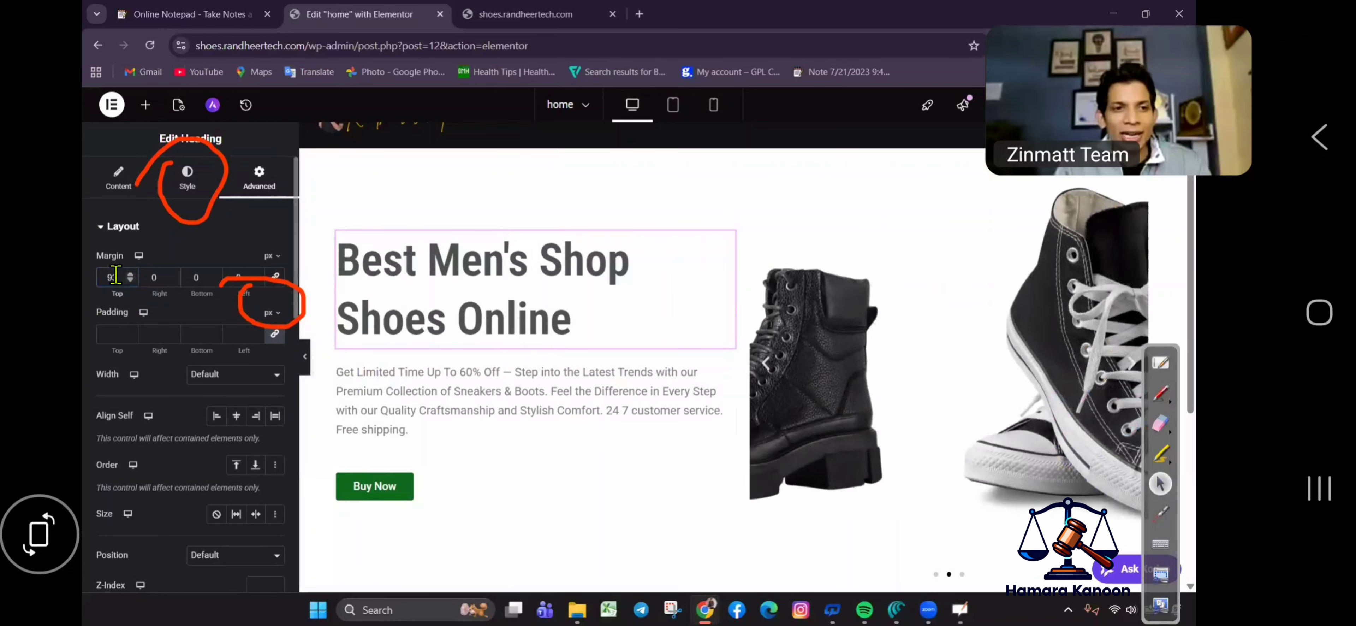
{"action": "key", "text": "ctrl+shift+3"}
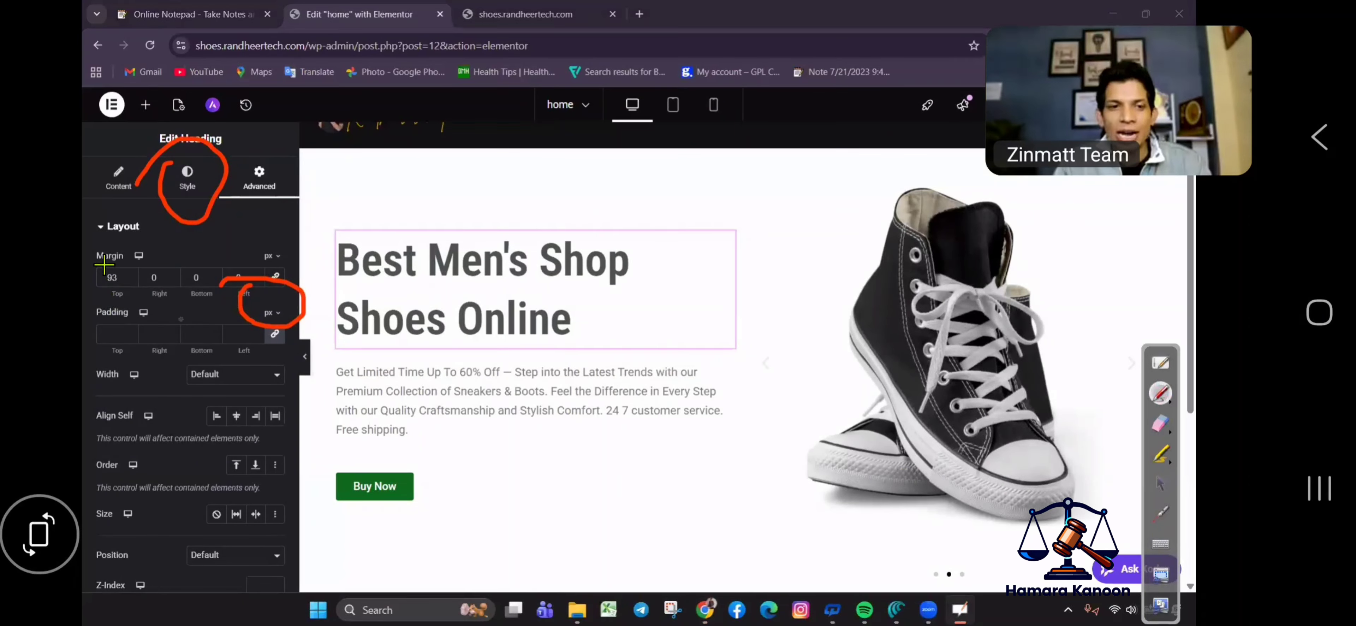
{"action": "left_click_drag", "start_coordinate": [103, 266], "coordinate": [126, 266]}
{"action": "key", "text": "ctrl+shift+4"}
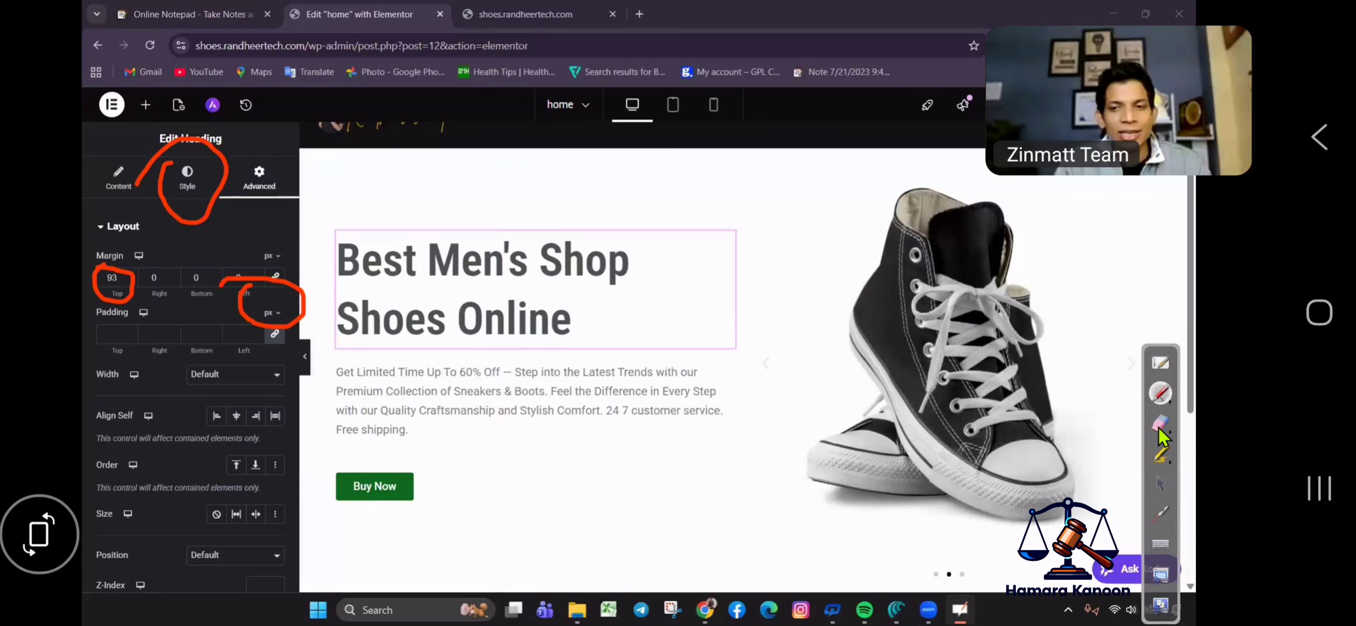
{"action": "mouse_move", "coordinate": [120, 318]}
{"action": "left_mouse_down"}
{"action": "mouse_move", "coordinate": [307, 300]}
{"action": "mouse_move", "coordinate": [175, 195]}
{"action": "mouse_move", "coordinate": [210, 179]}
{"action": "left_mouse_up"}
{"action": "left_click", "coordinate": [1160, 483]}
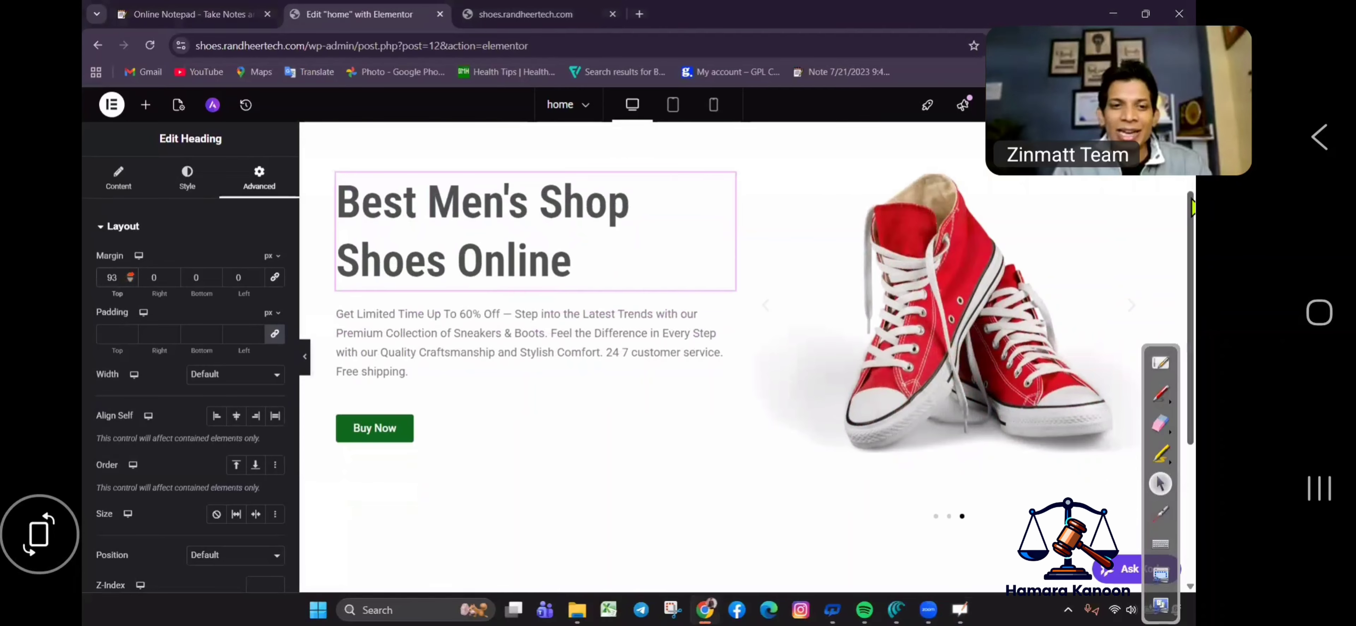
{"action": "left_click", "coordinate": [116, 277]}
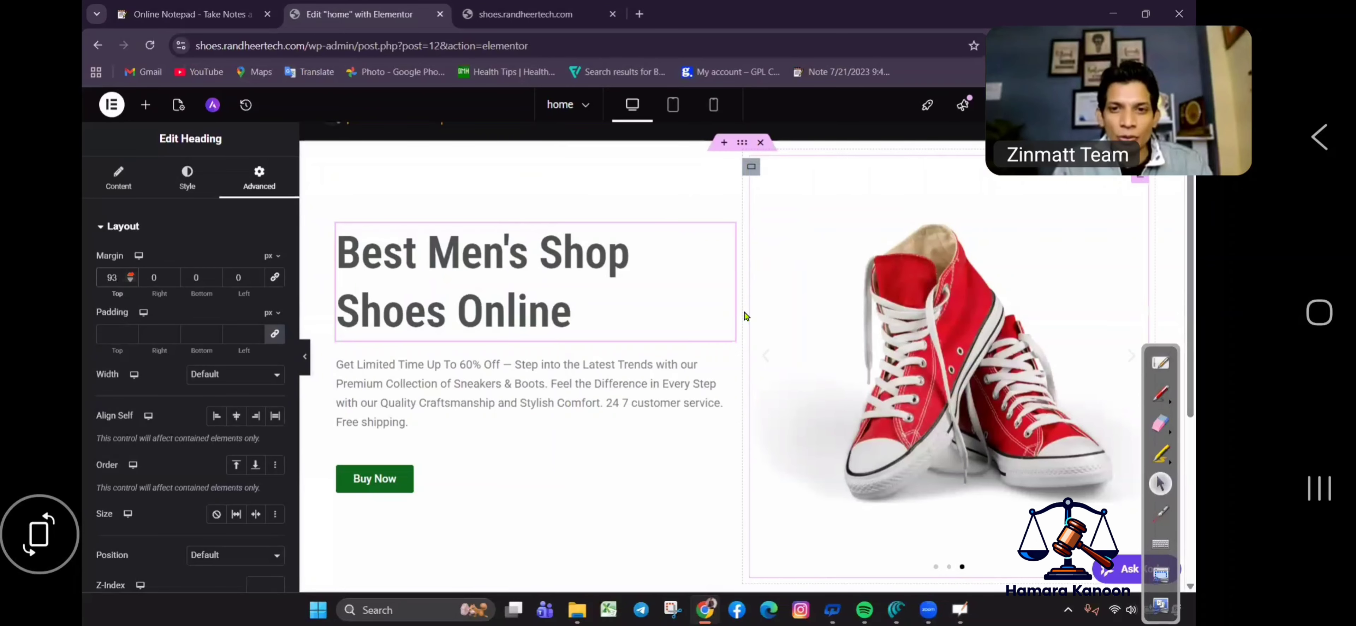
Select the hero container to show its Edit Container settings.
{"action": "left_click", "coordinate": [1160, 392]}
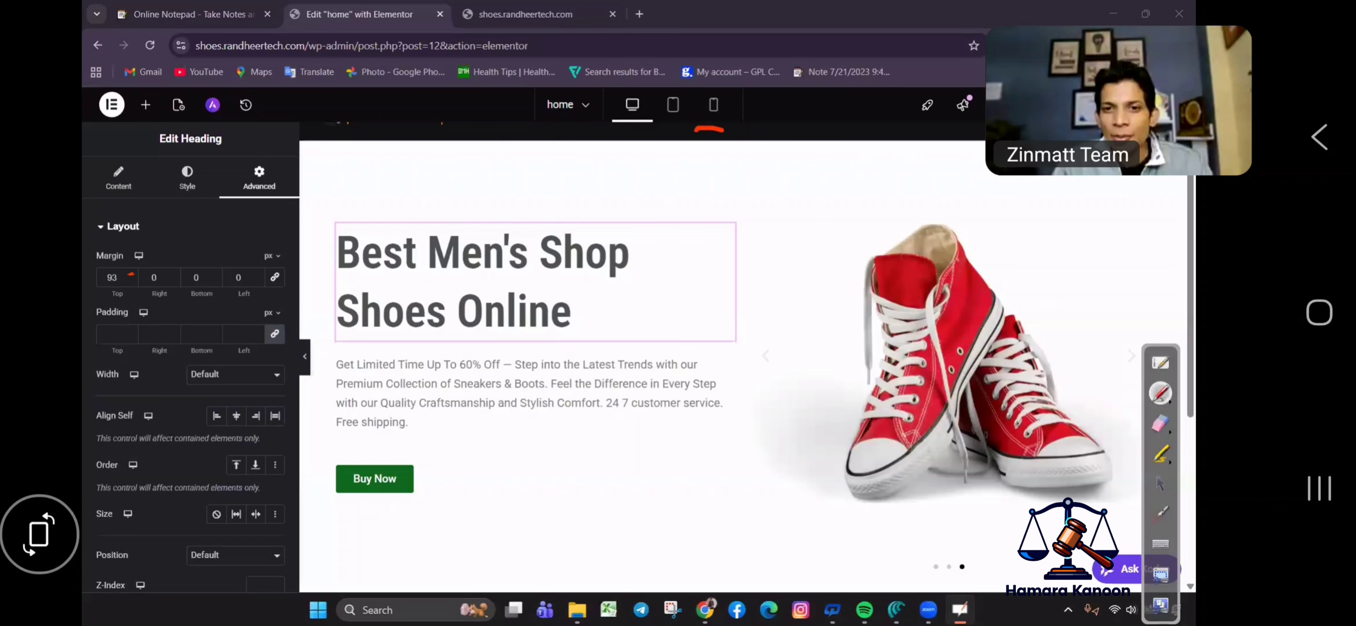
{"action": "left_click_drag", "start_coordinate": [696, 130], "coordinate": [653, 153]}
{"action": "left_click", "coordinate": [1159, 424]}
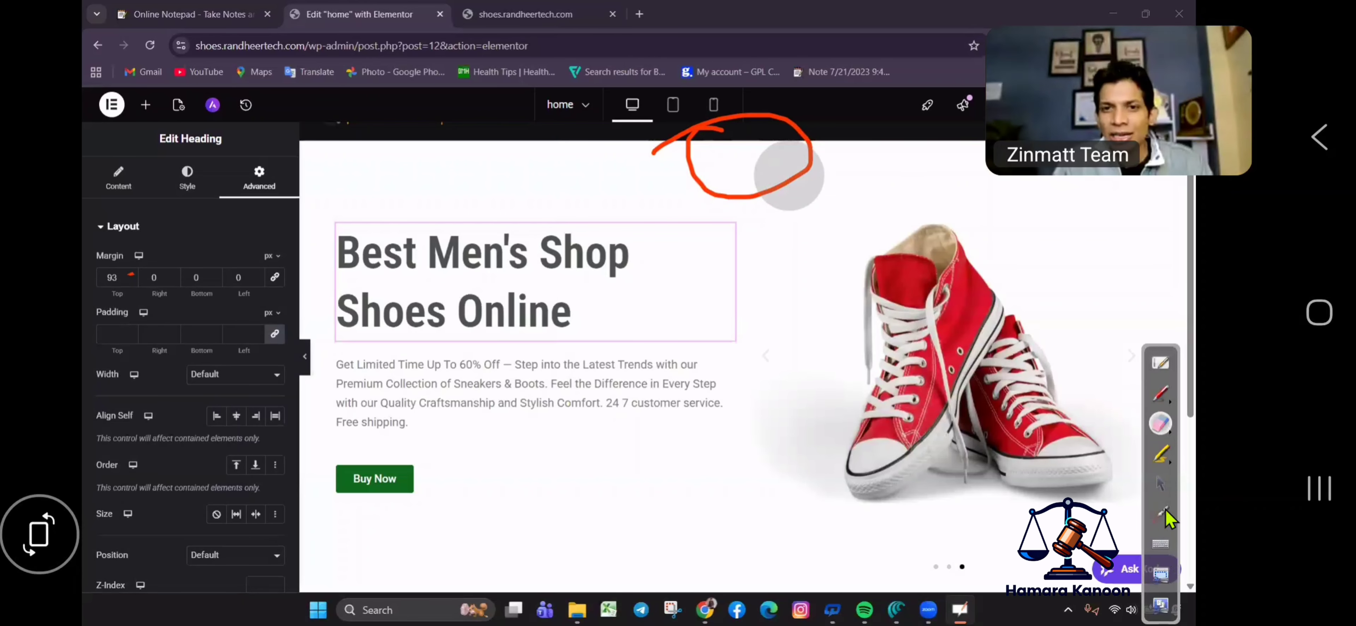
{"action": "left_click", "coordinate": [1159, 482]}
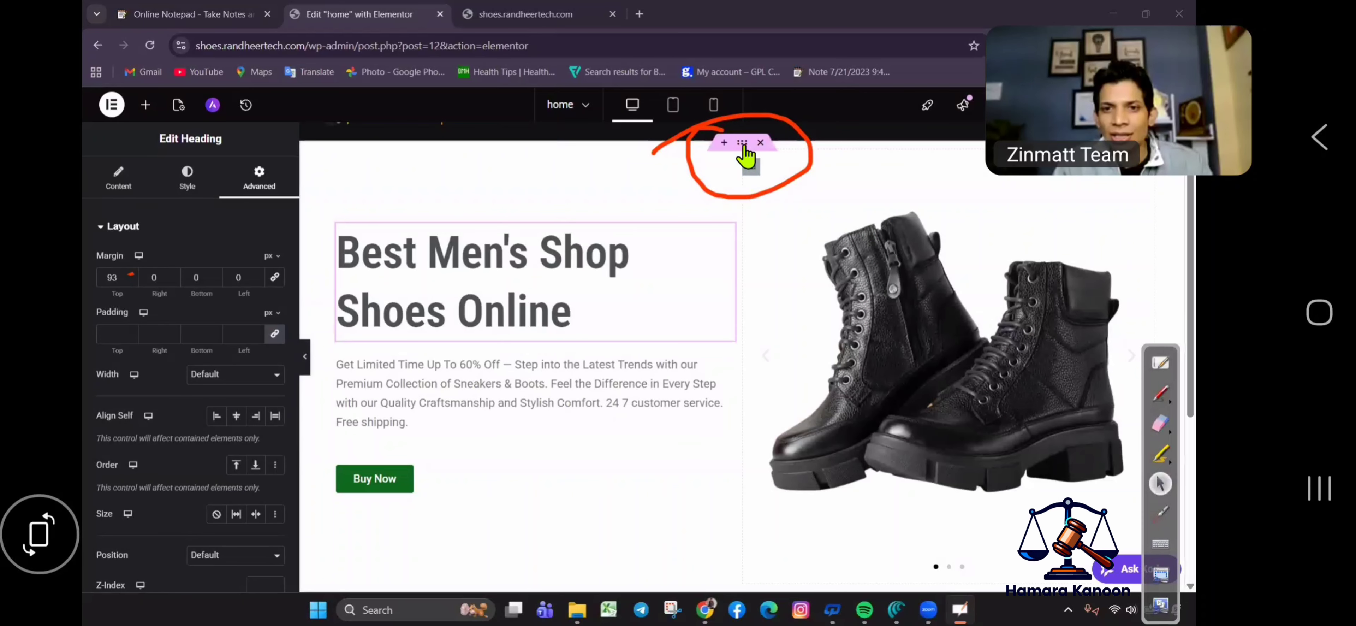
{"action": "left_click", "coordinate": [743, 145]}
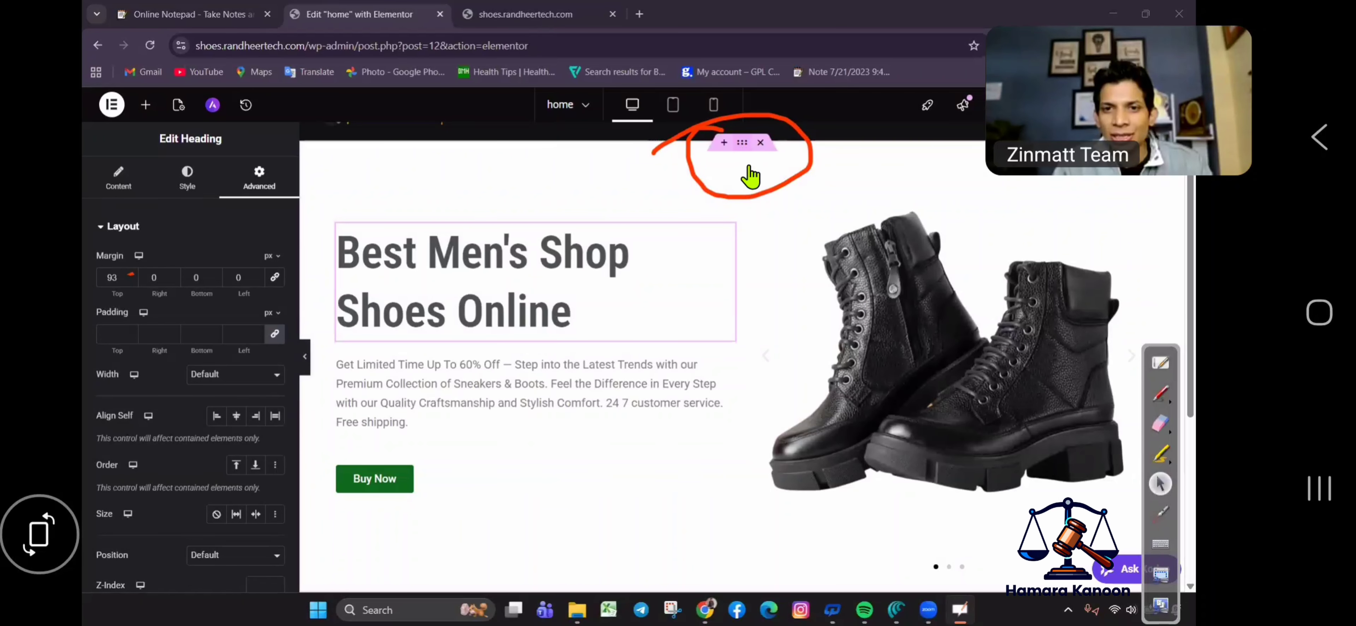
Switch the container background to a gradient with a yellow second colour.
{"action": "left_click", "coordinate": [187, 179]}
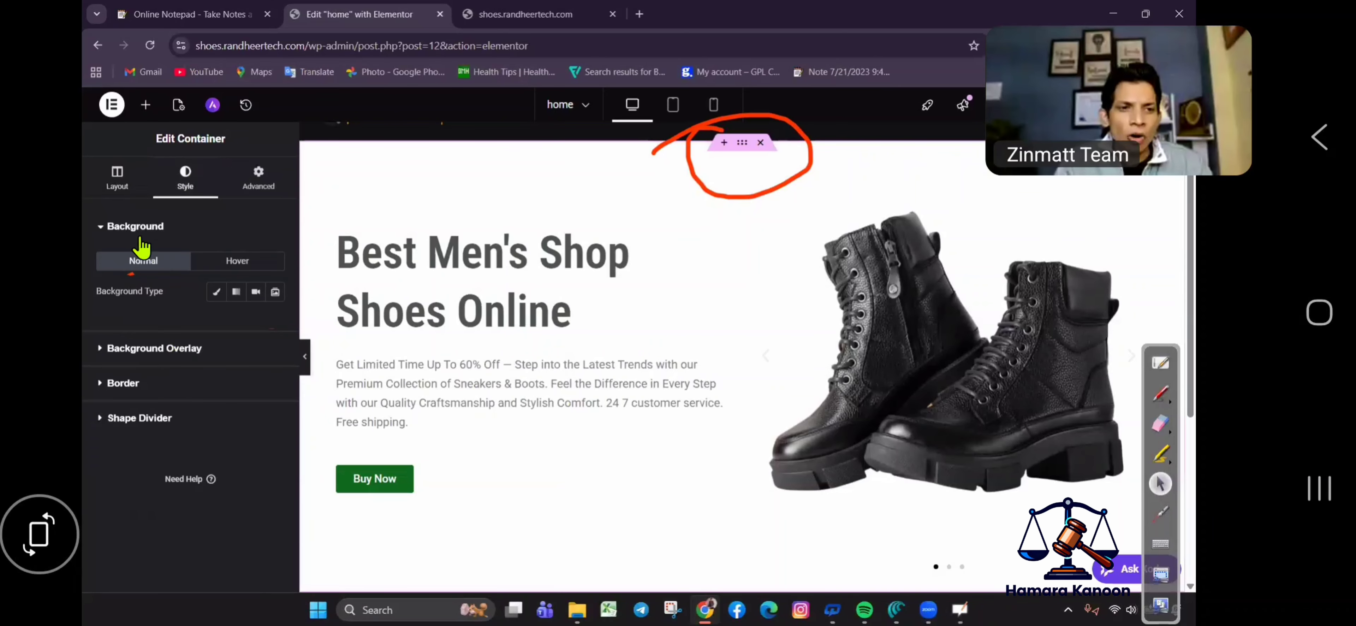
{"action": "left_click", "coordinate": [216, 292]}
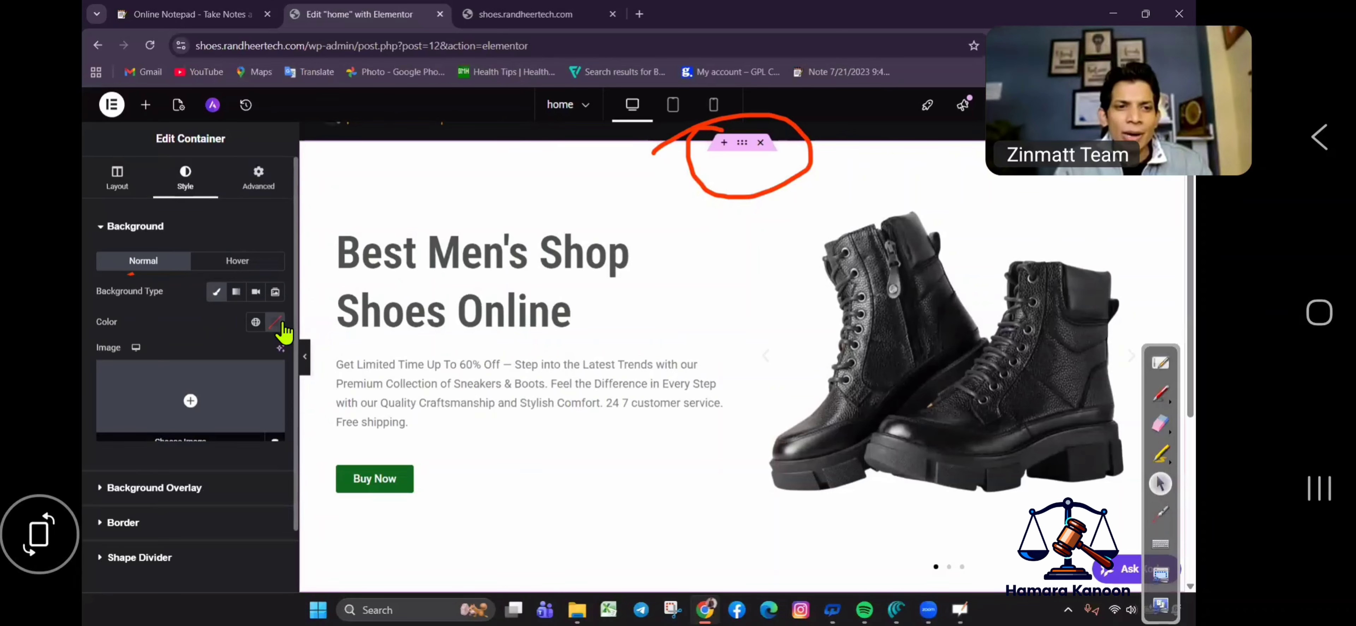
{"action": "left_click", "coordinate": [279, 323]}
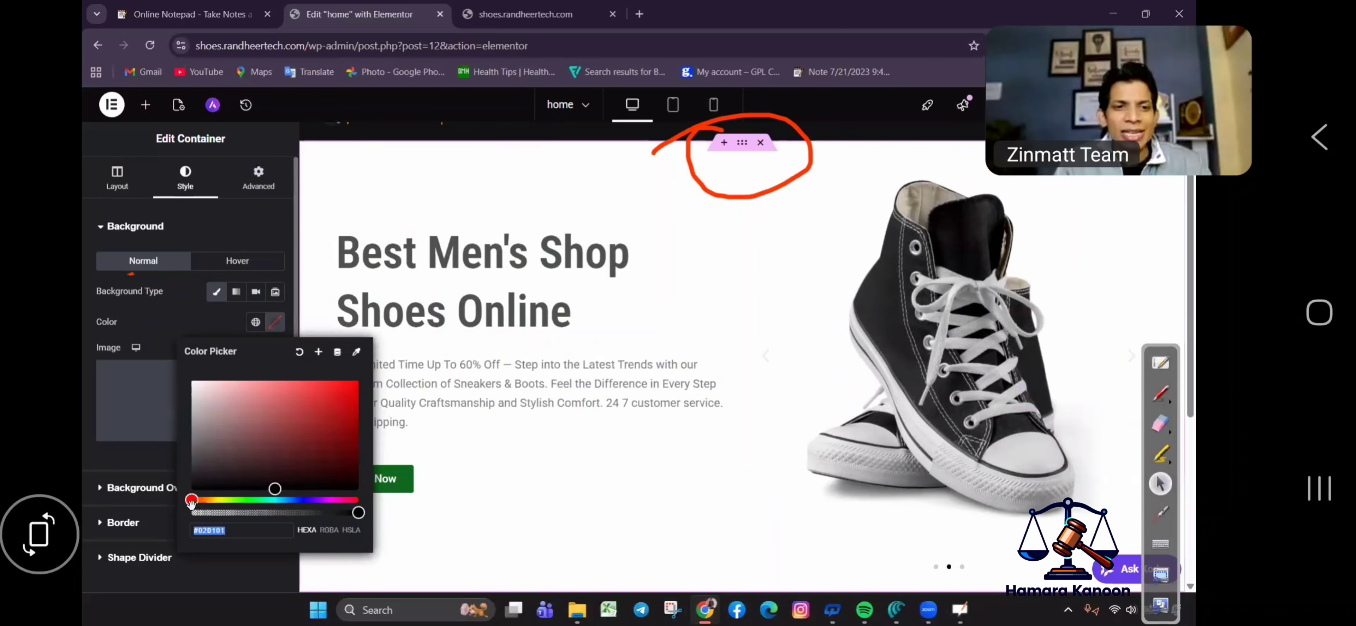
{"action": "left_click", "coordinate": [239, 310]}
{"action": "left_click", "coordinate": [236, 293]}
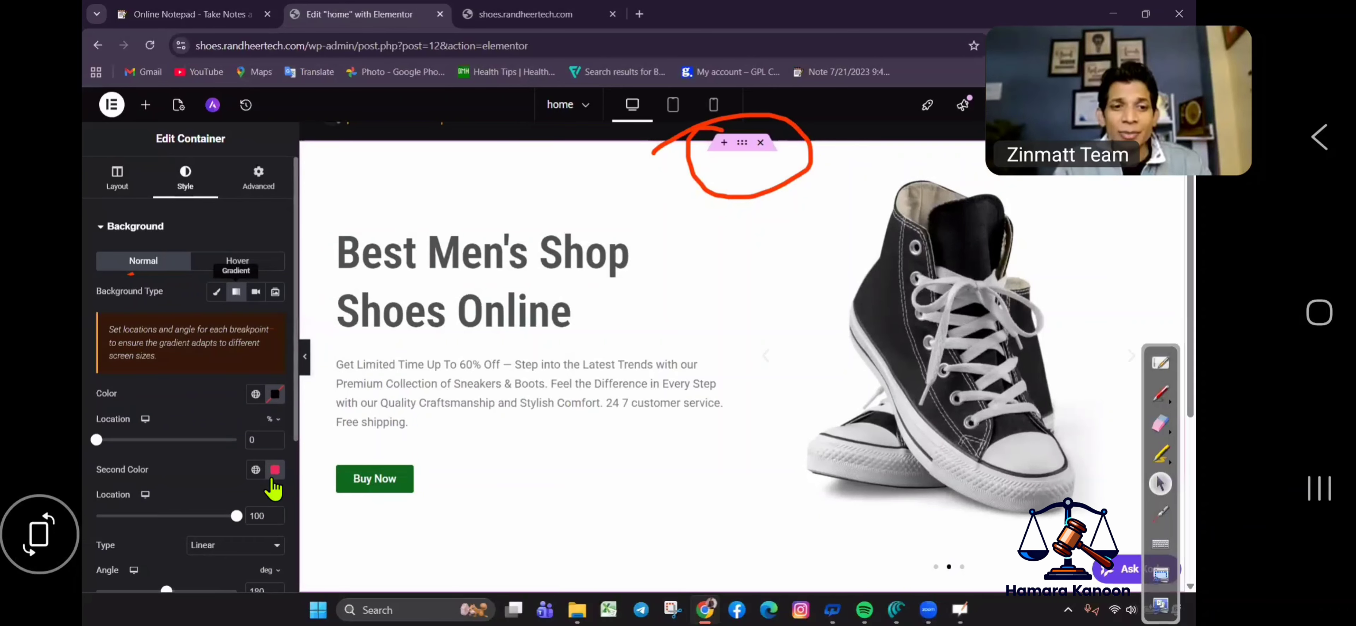
{"action": "left_click", "coordinate": [276, 470]}
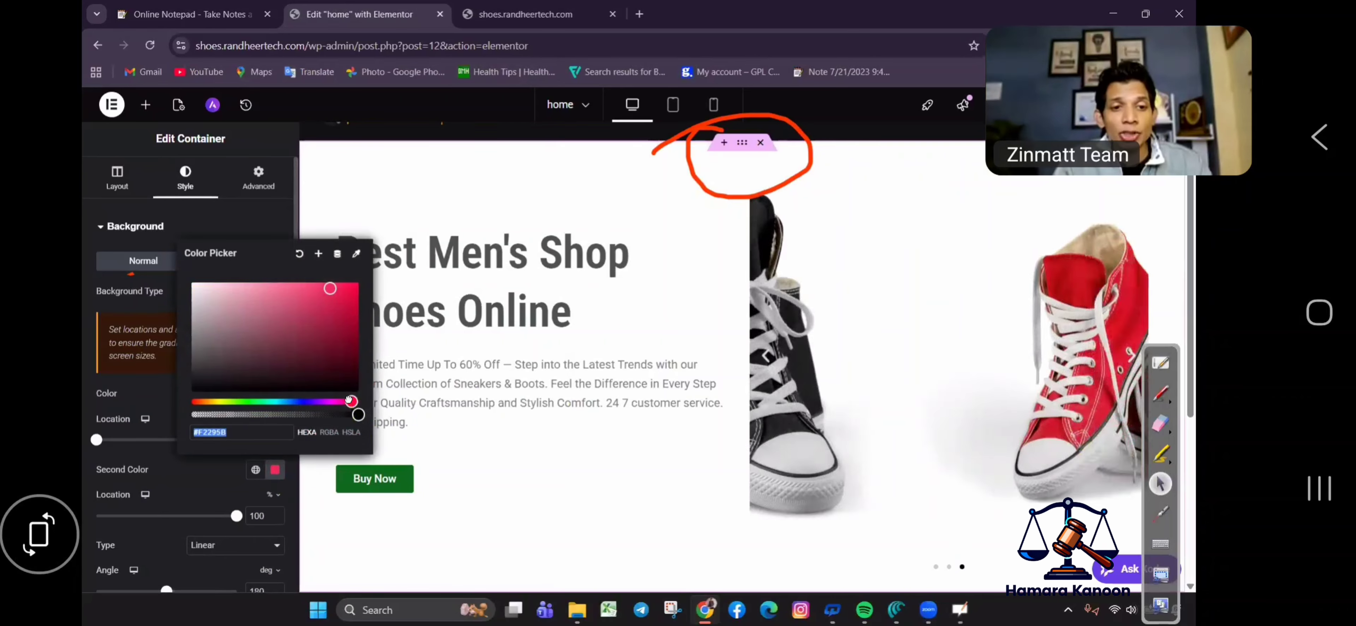
{"action": "type", "text": "#29BBF2"}
{"action": "left_click", "coordinate": [221, 402]}
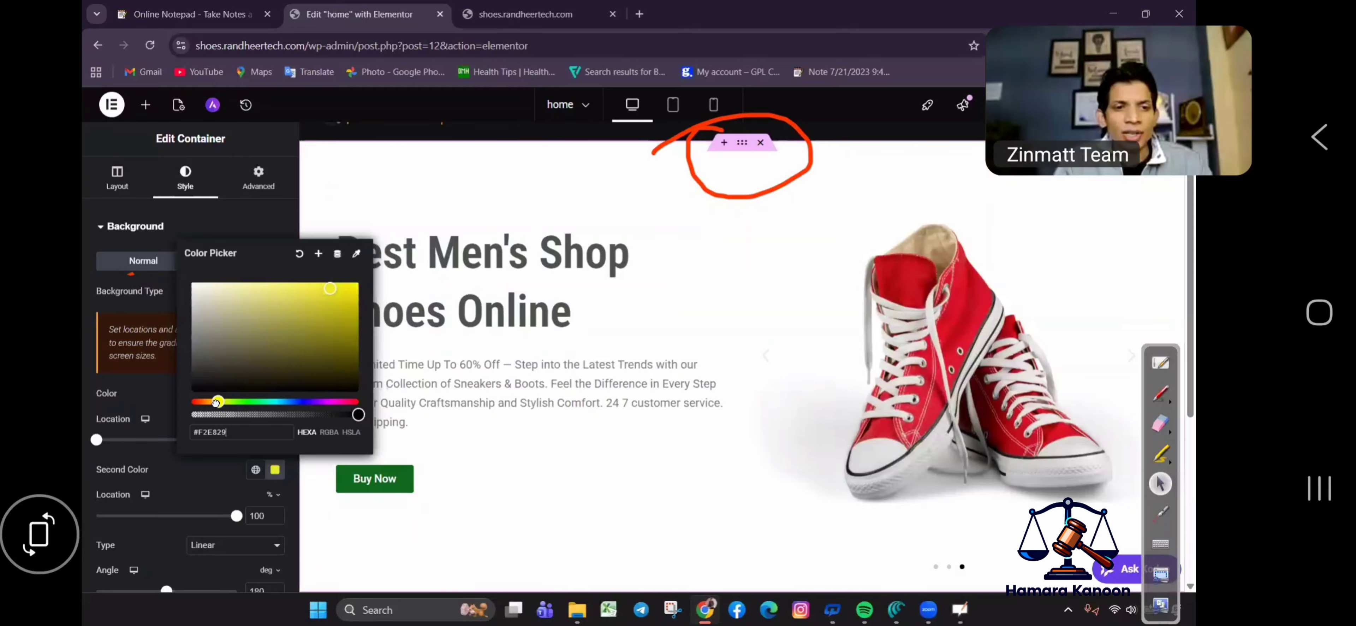
{"action": "left_click_drag", "start_coordinate": [216, 402], "coordinate": [214, 402]}
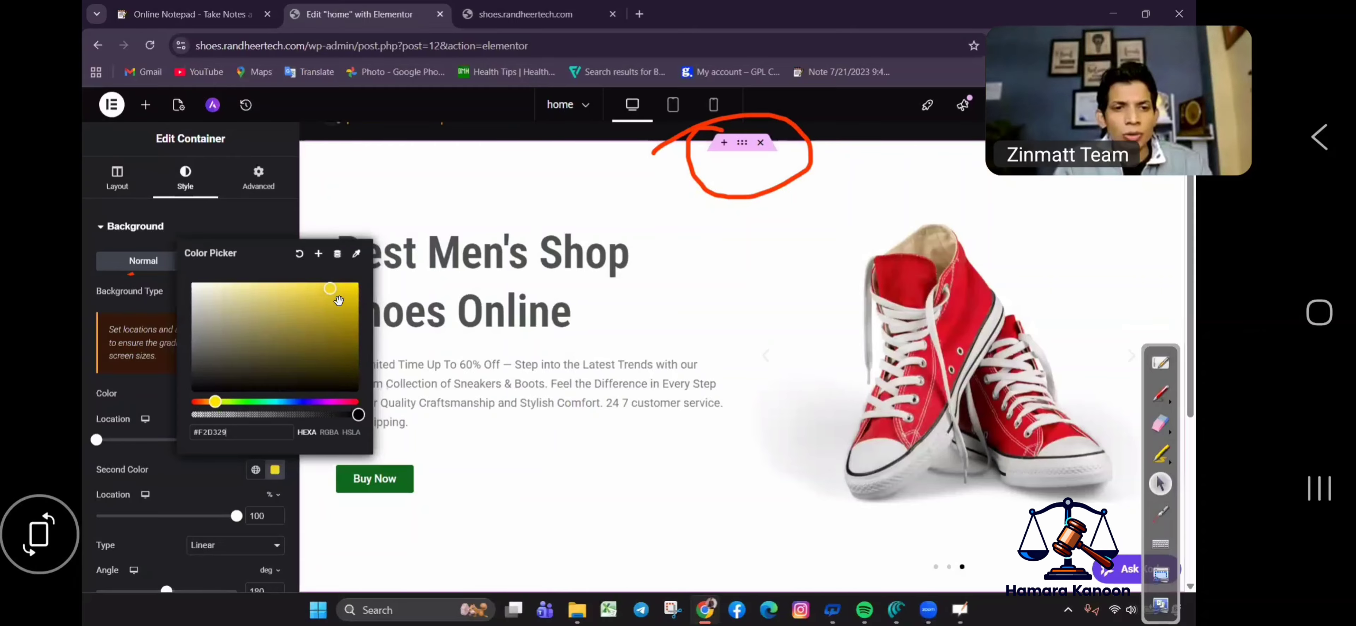
{"action": "left_click", "coordinate": [271, 484]}
Set the gradient's first colour to a pale mint green.
{"action": "left_click", "coordinate": [274, 394]}
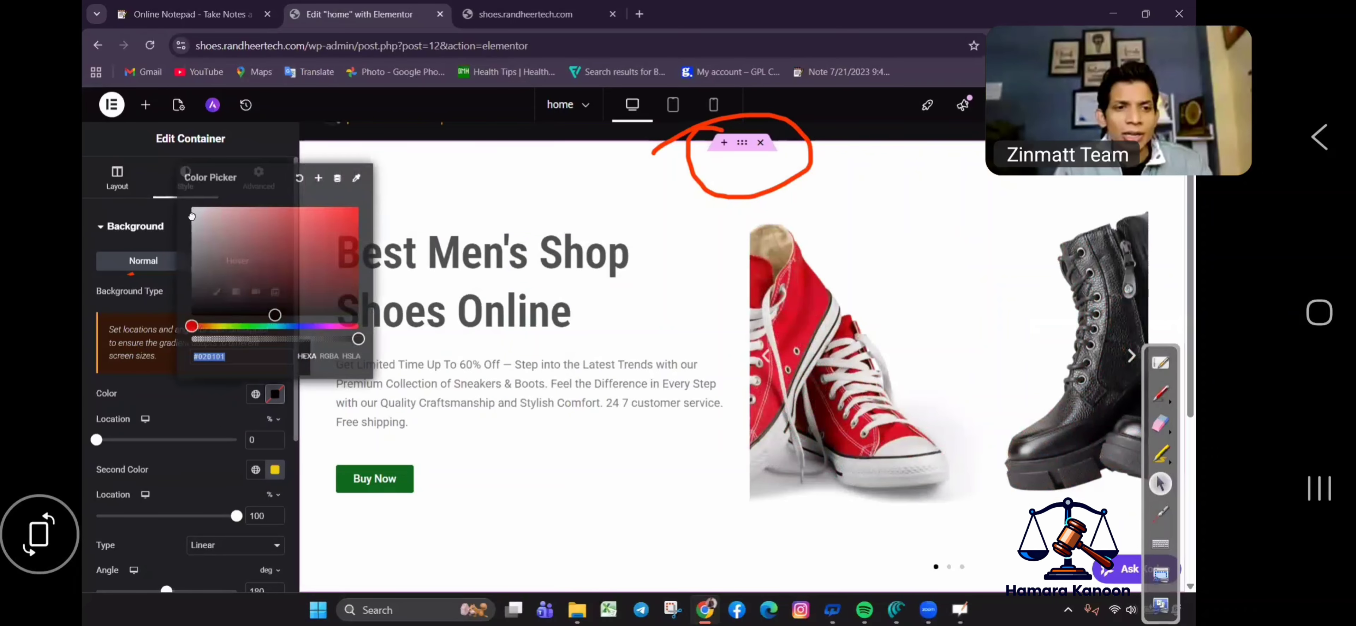
{"action": "type", "text": "#FFFFFF"}
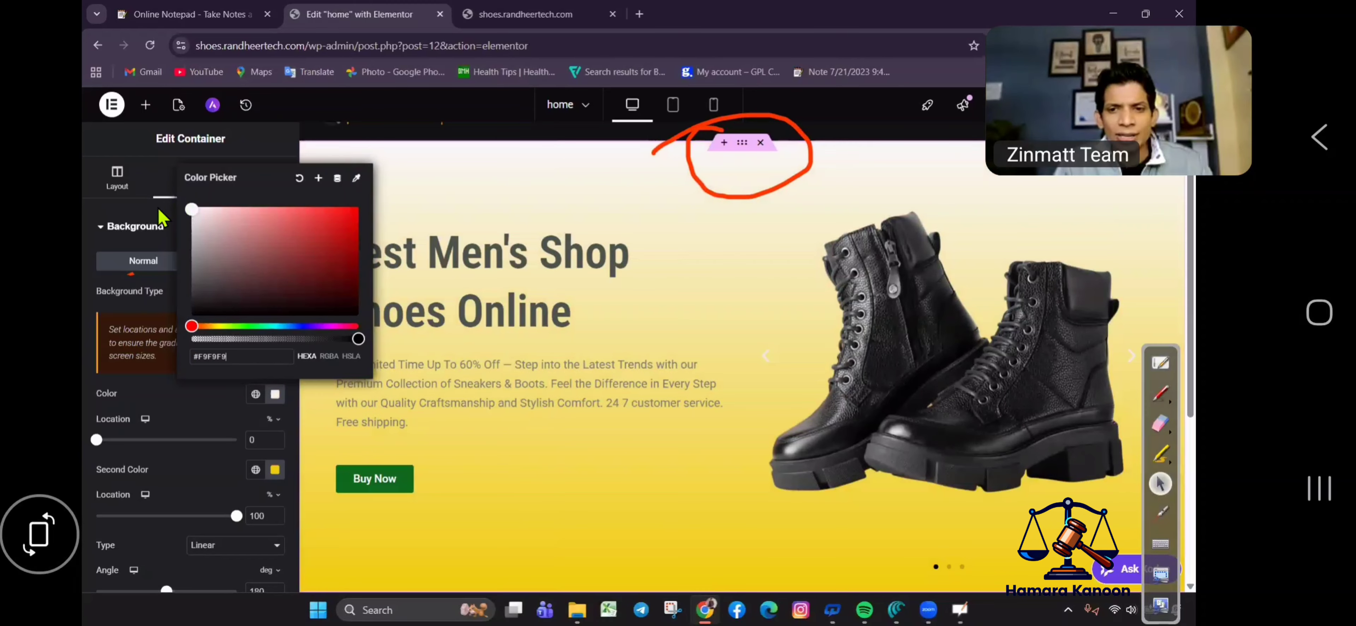
{"action": "mouse_move", "coordinate": [258, 205]}
{"action": "left_mouse_down"}
{"action": "mouse_move", "coordinate": [240, 232]}
{"action": "mouse_move", "coordinate": [235, 207]}
{"action": "left_mouse_up"}
{"action": "mouse_move", "coordinate": [261, 323]}
{"action": "left_mouse_down"}
{"action": "mouse_move", "coordinate": [248, 324]}
{"action": "mouse_move", "coordinate": [262, 325]}
{"action": "left_mouse_up"}
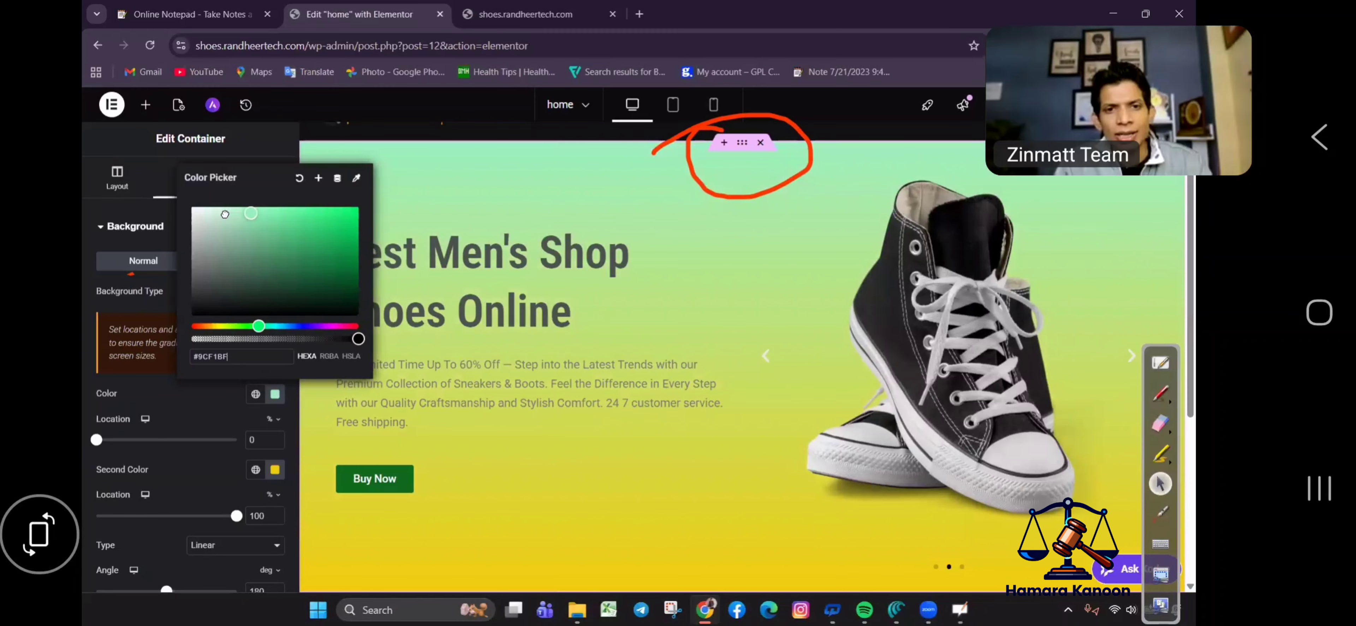
{"action": "left_click", "coordinate": [225, 214]}
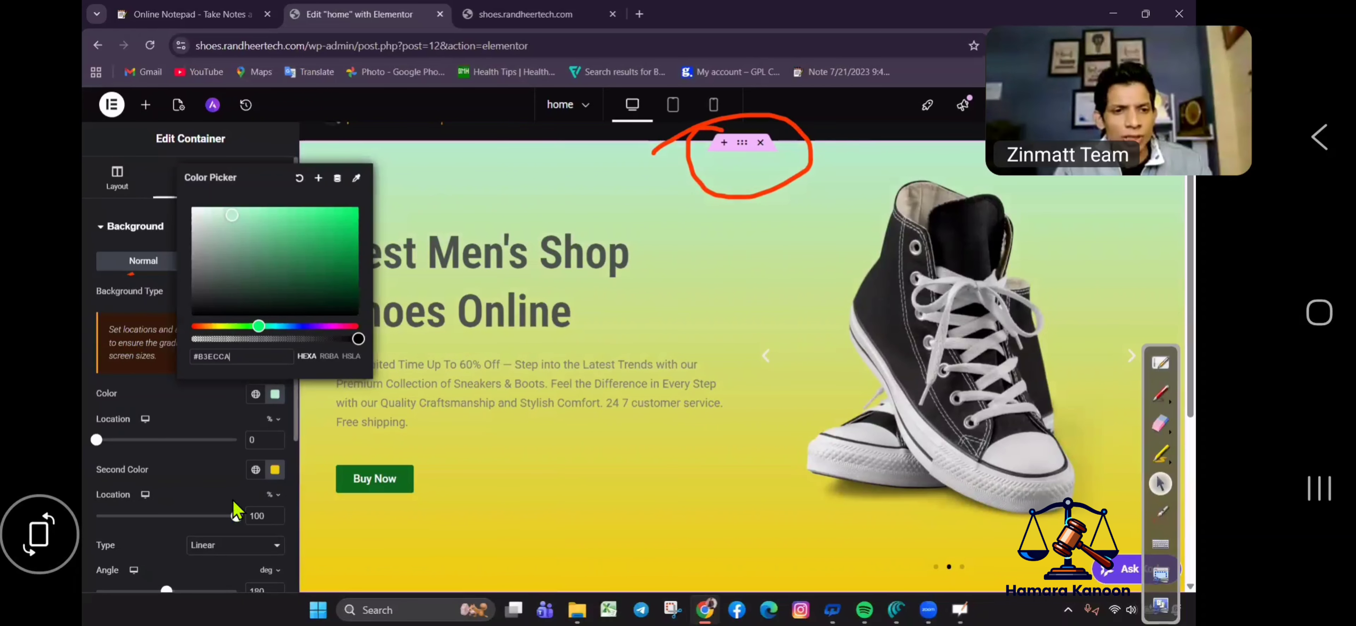
{"action": "left_click", "coordinate": [231, 524]}
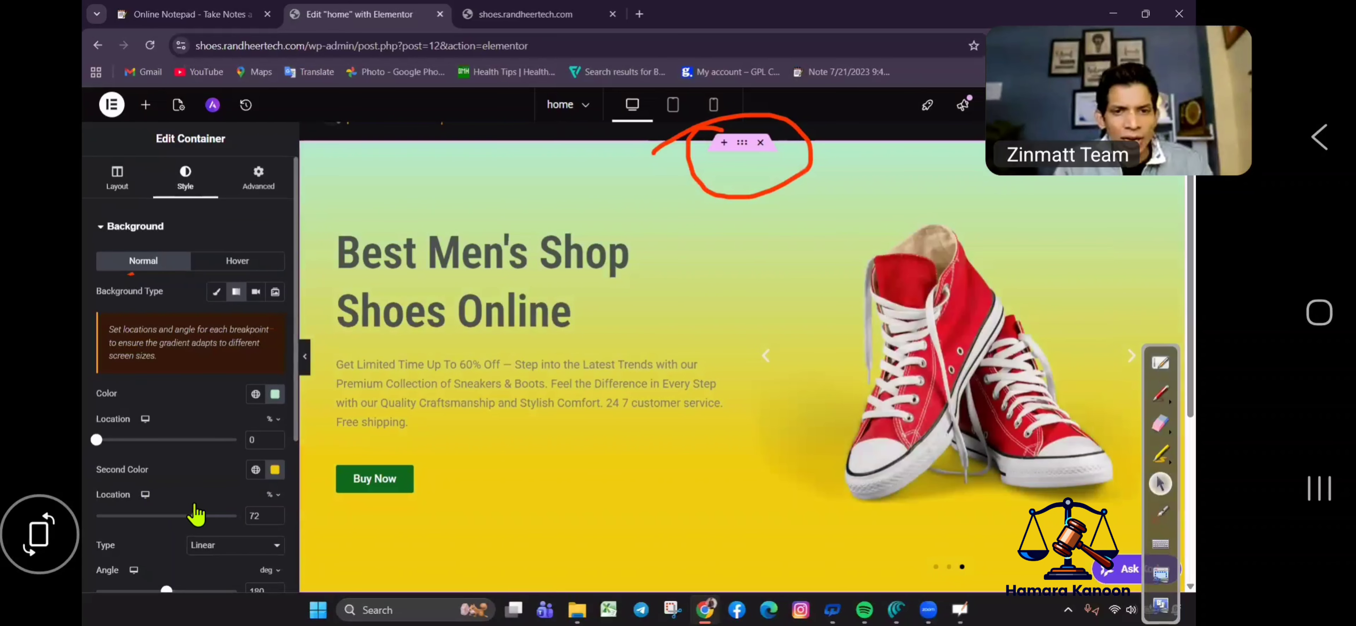
Move the mint gradient stop to 48%, keeping the yellow stop at 100%.
{"action": "left_click_drag", "start_coordinate": [236, 515], "coordinate": [220, 515]}
{"action": "key", "text": "ctrl+z"}
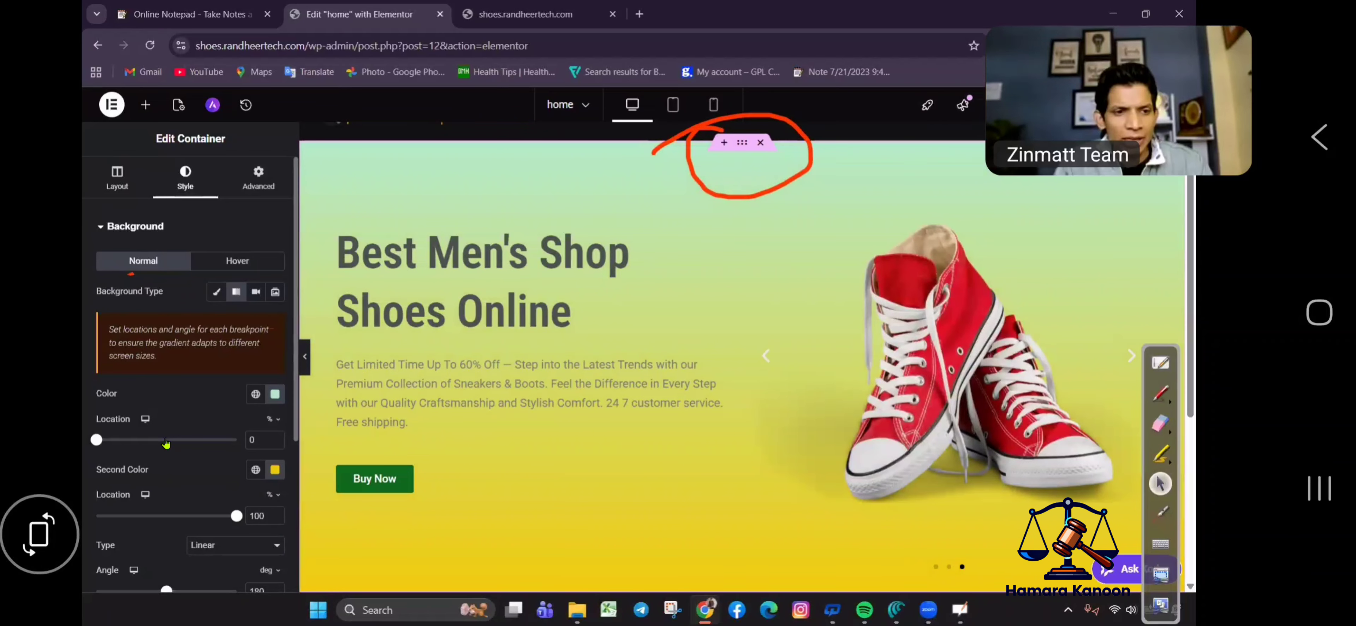
{"action": "left_click", "coordinate": [165, 440]}
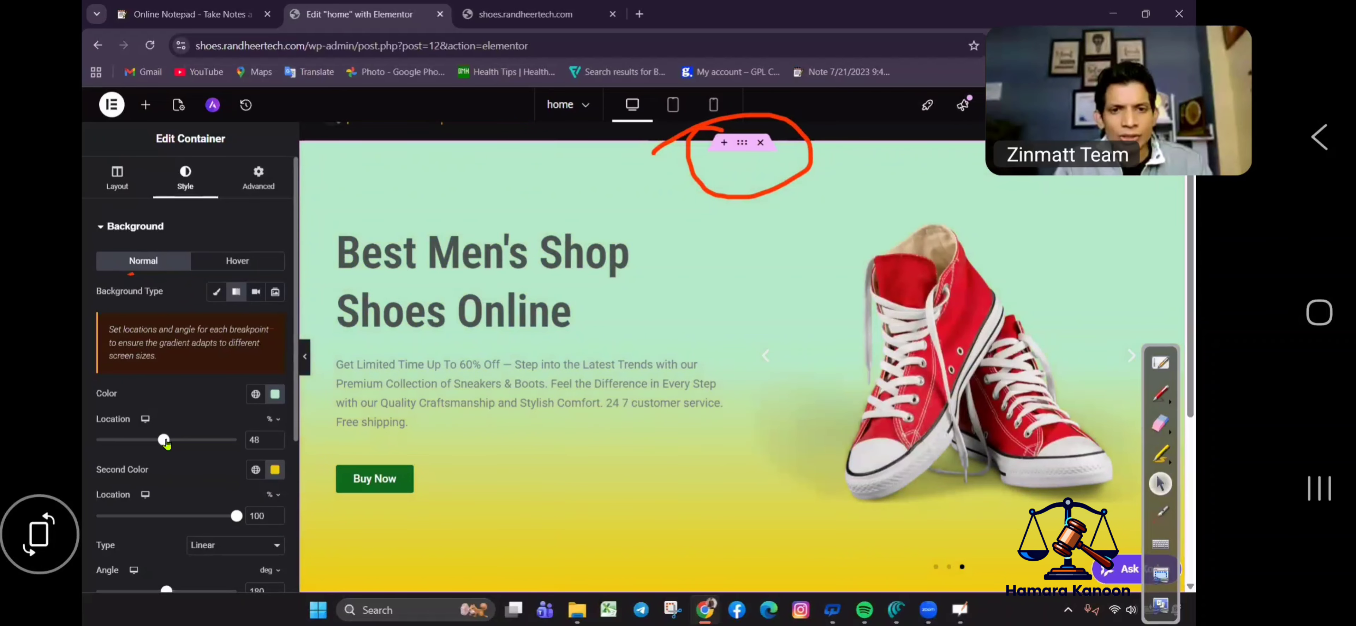
Make the yellow second colour semi-transparent, setting its alpha to mid-track.
{"action": "left_click", "coordinate": [274, 469]}
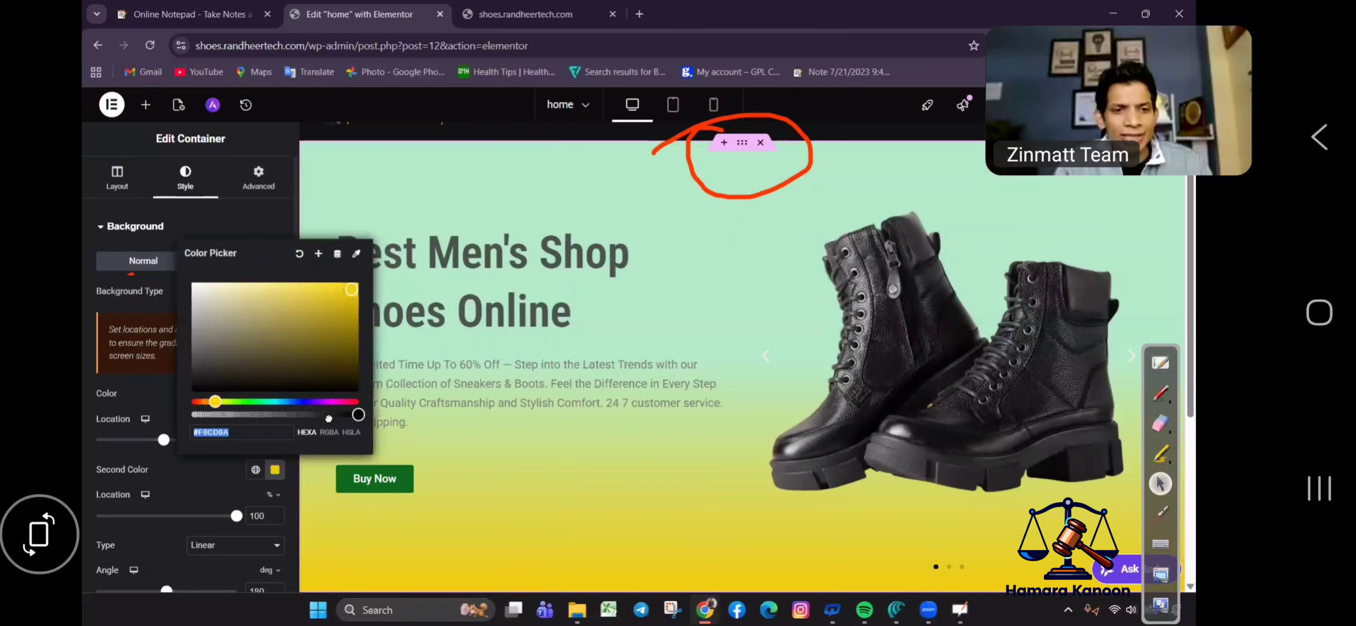
{"action": "mouse_move", "coordinate": [285, 412]}
{"action": "left_mouse_down"}
{"action": "mouse_move", "coordinate": [301, 413]}
{"action": "mouse_move", "coordinate": [278, 411]}
{"action": "left_mouse_up"}
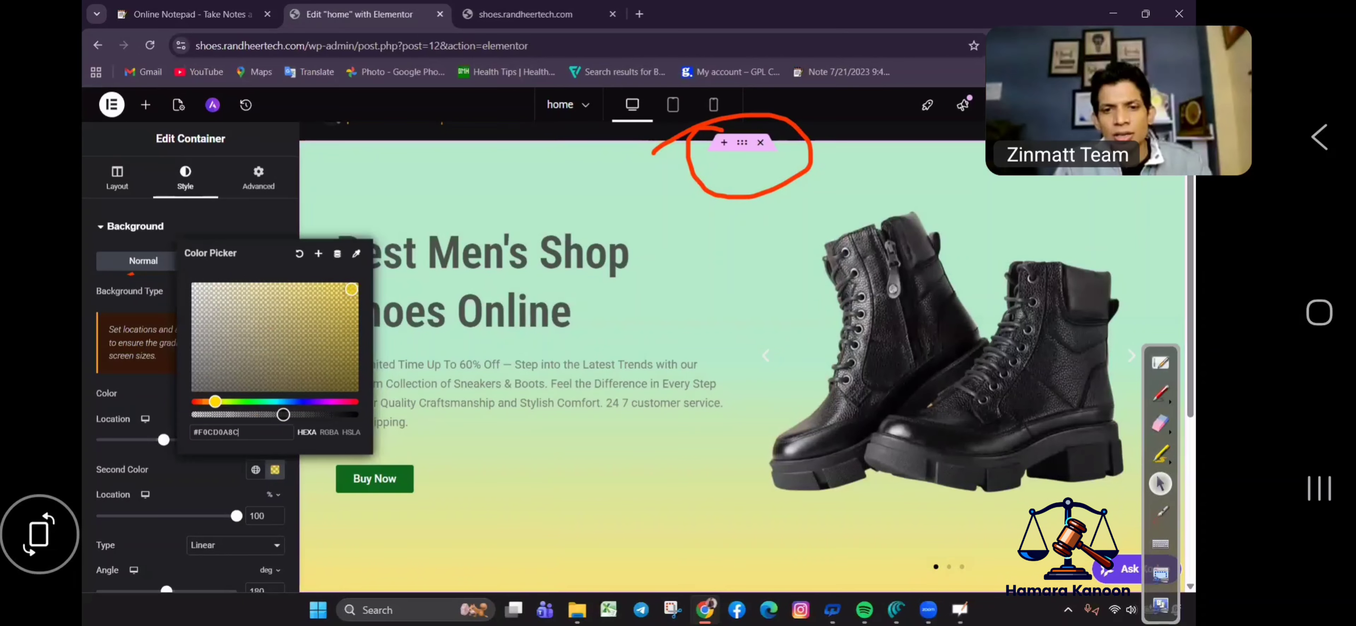
{"action": "left_click", "coordinate": [164, 504]}
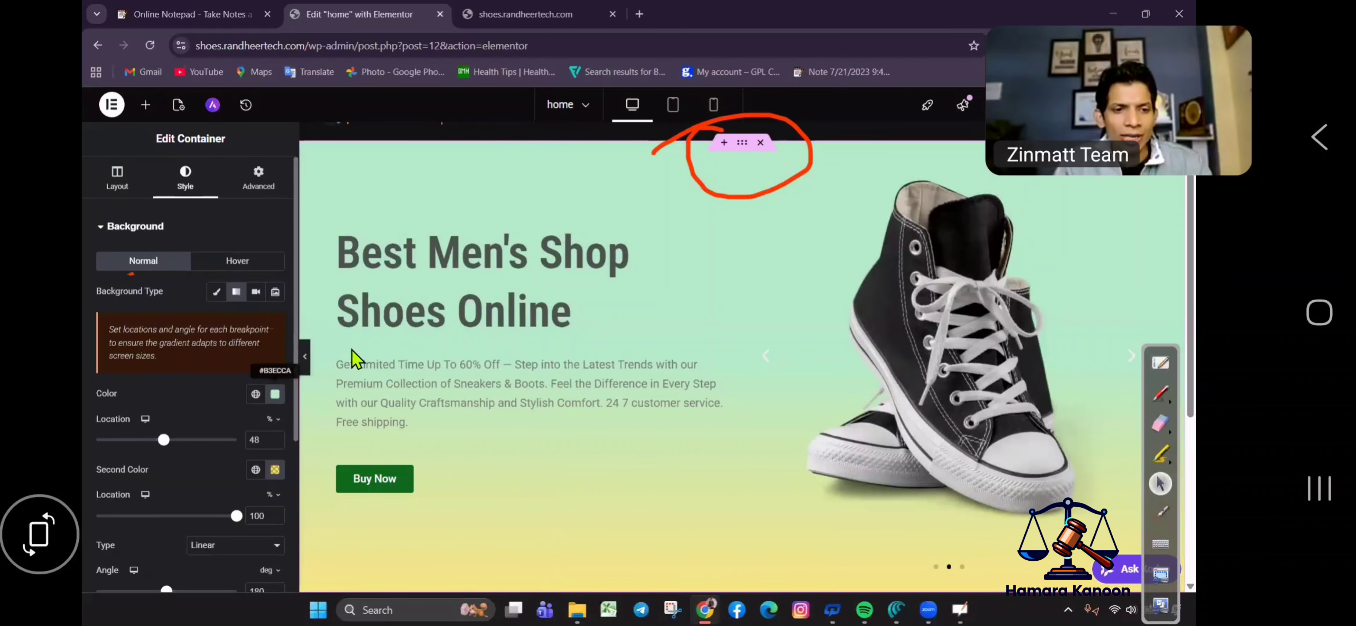
{"action": "left_click", "coordinate": [275, 393]}
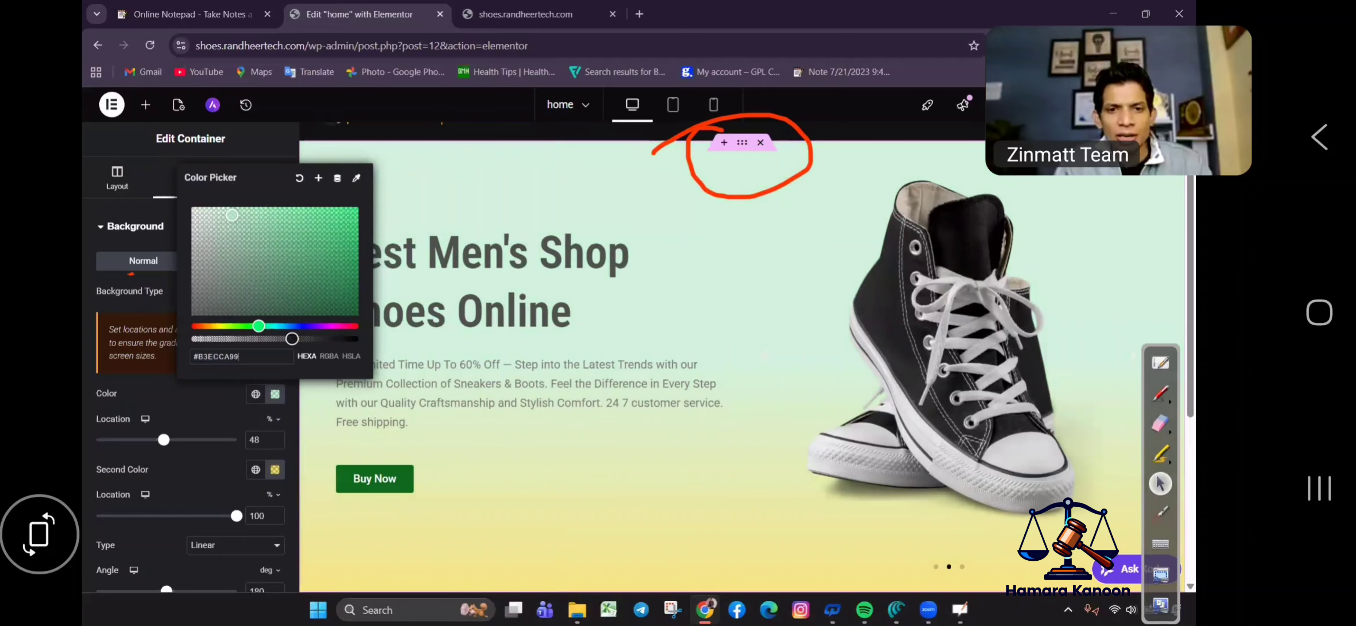
Set the hero gradient angle to 57 degrees.
{"action": "scroll", "coordinate": [285, 398], "scroll_direction": "down", "scroll_amount": 4}
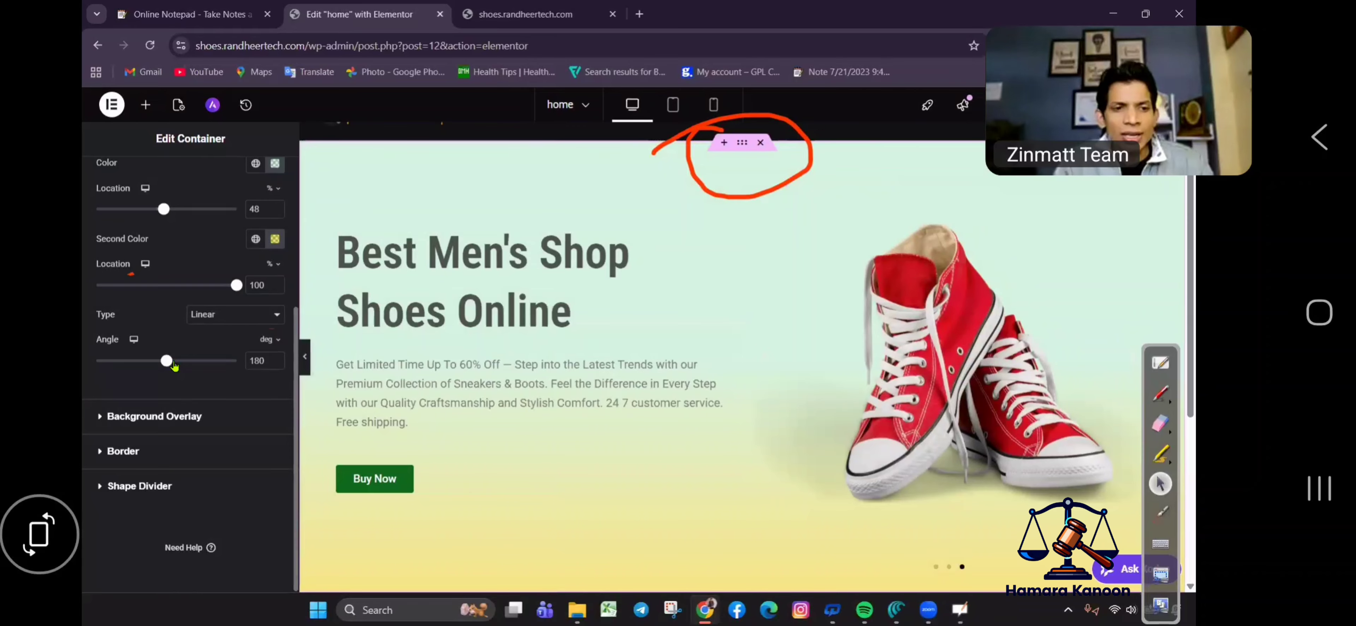
{"action": "left_click_drag", "start_coordinate": [187, 364], "coordinate": [213, 362]}
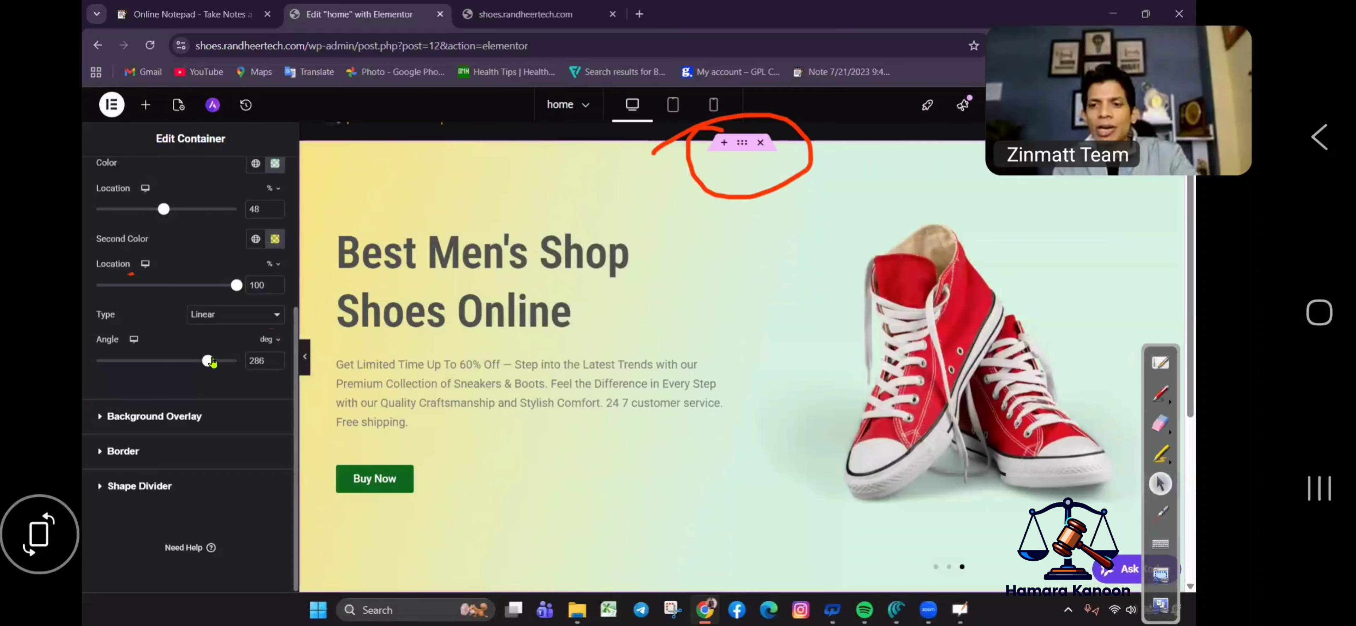
{"action": "left_click_drag", "start_coordinate": [211, 362], "coordinate": [122, 374]}
{"action": "left_click", "coordinate": [130, 361]}
Go to the live shoes.randheertech.com site in its browser tab.
{"action": "scroll", "coordinate": [887, 290], "scroll_direction": "down", "scroll_amount": 4}
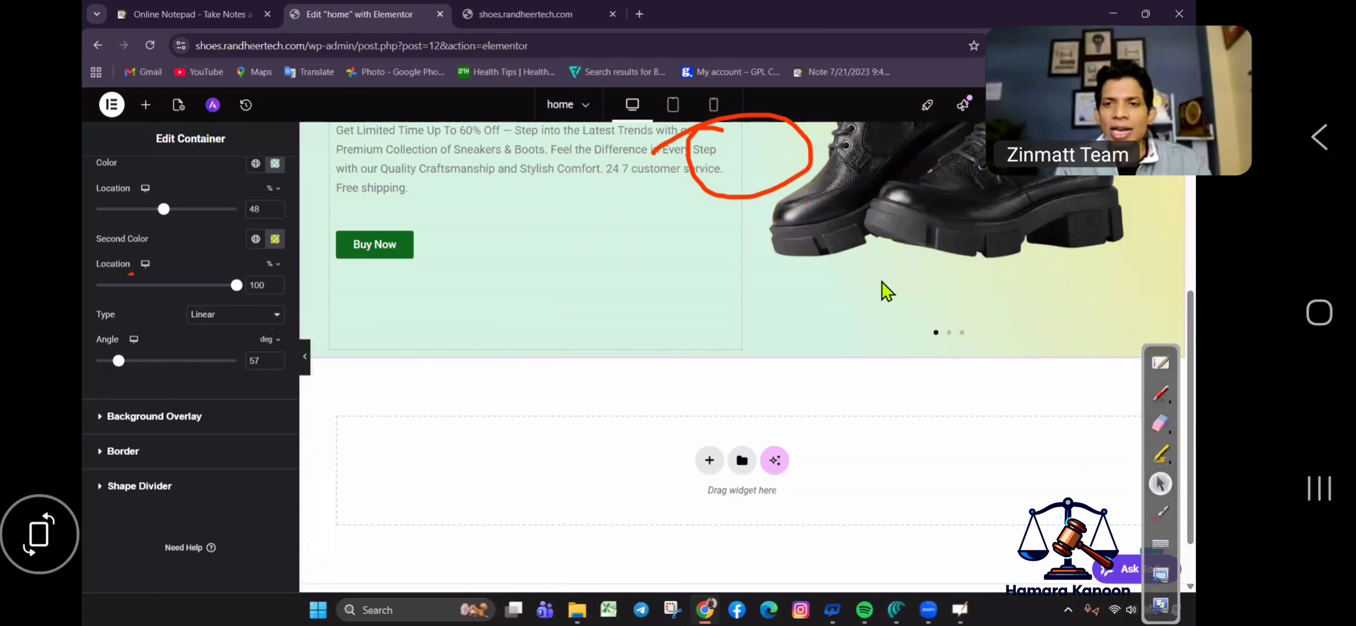
{"action": "scroll", "coordinate": [887, 290], "scroll_direction": "up", "scroll_amount": 4}
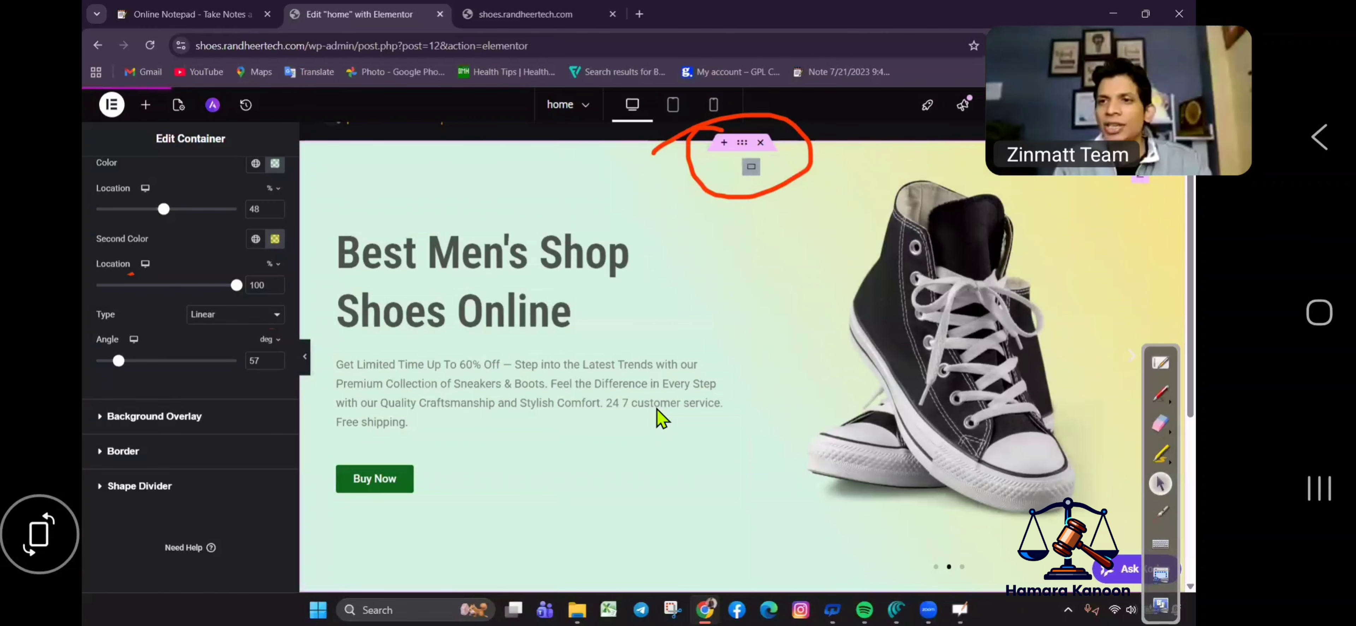
{"action": "left_click", "coordinate": [1164, 431]}
{"action": "mouse_move", "coordinate": [786, 133]}
{"action": "left_mouse_down"}
{"action": "mouse_move", "coordinate": [648, 159]}
{"action": "mouse_move", "coordinate": [839, 137]}
{"action": "left_mouse_up"}
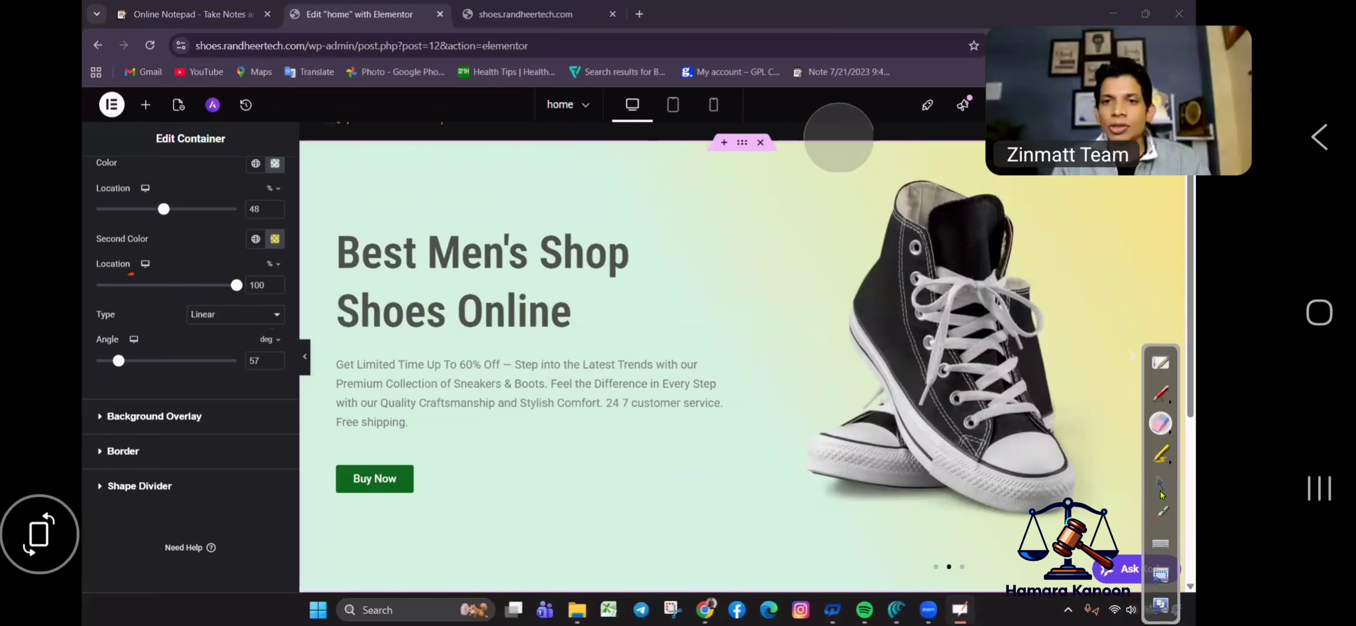
{"action": "left_click", "coordinate": [545, 5]}
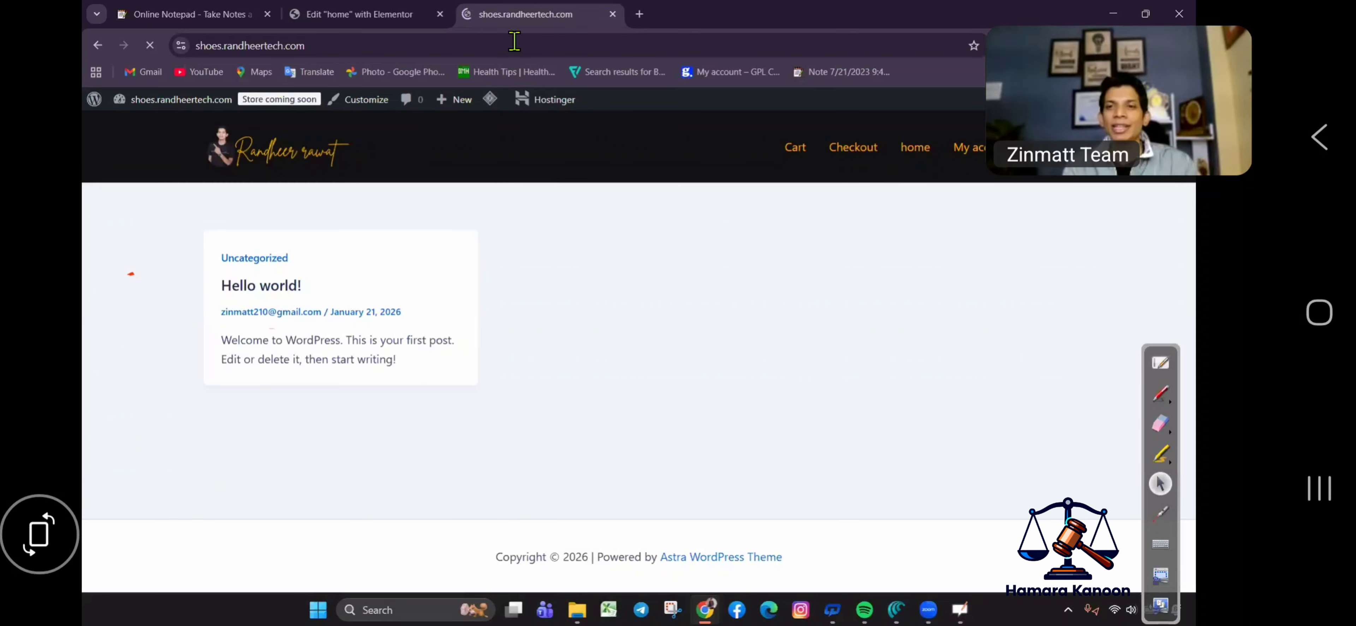
Load the site's /home page and scroll through the new hero section.
{"action": "left_click", "coordinate": [358, 45]}
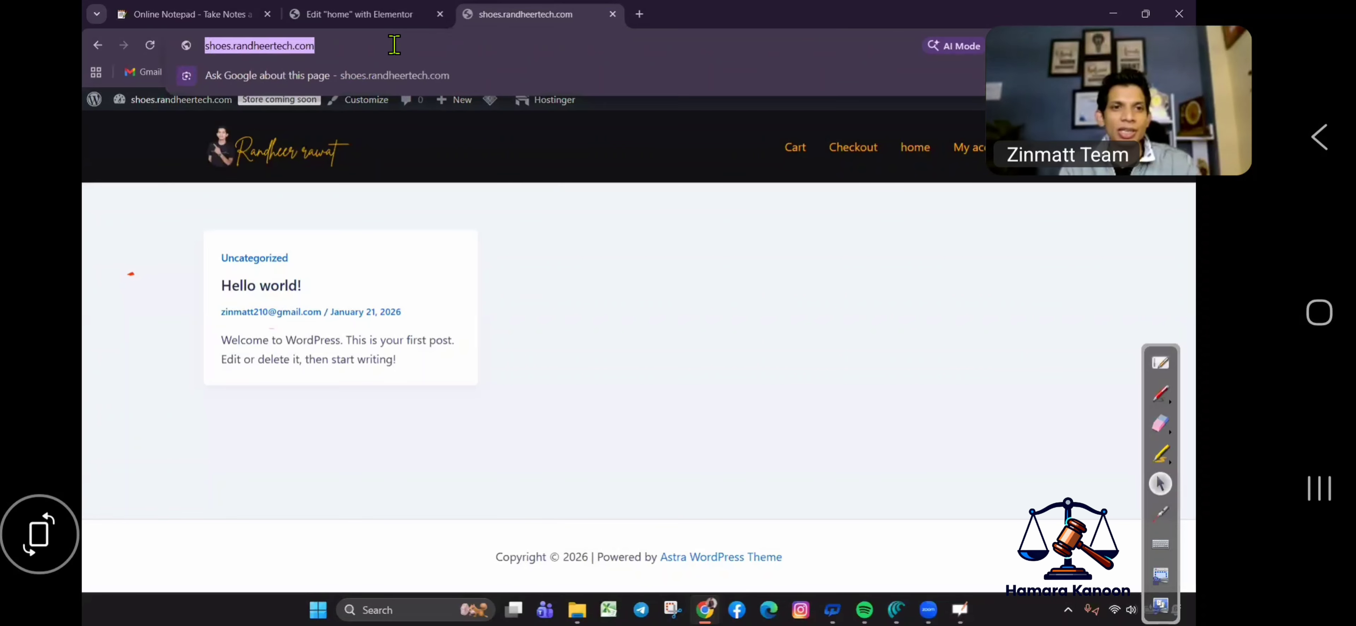
{"action": "left_click", "coordinate": [394, 45]}
{"action": "type", "text": "/home"}
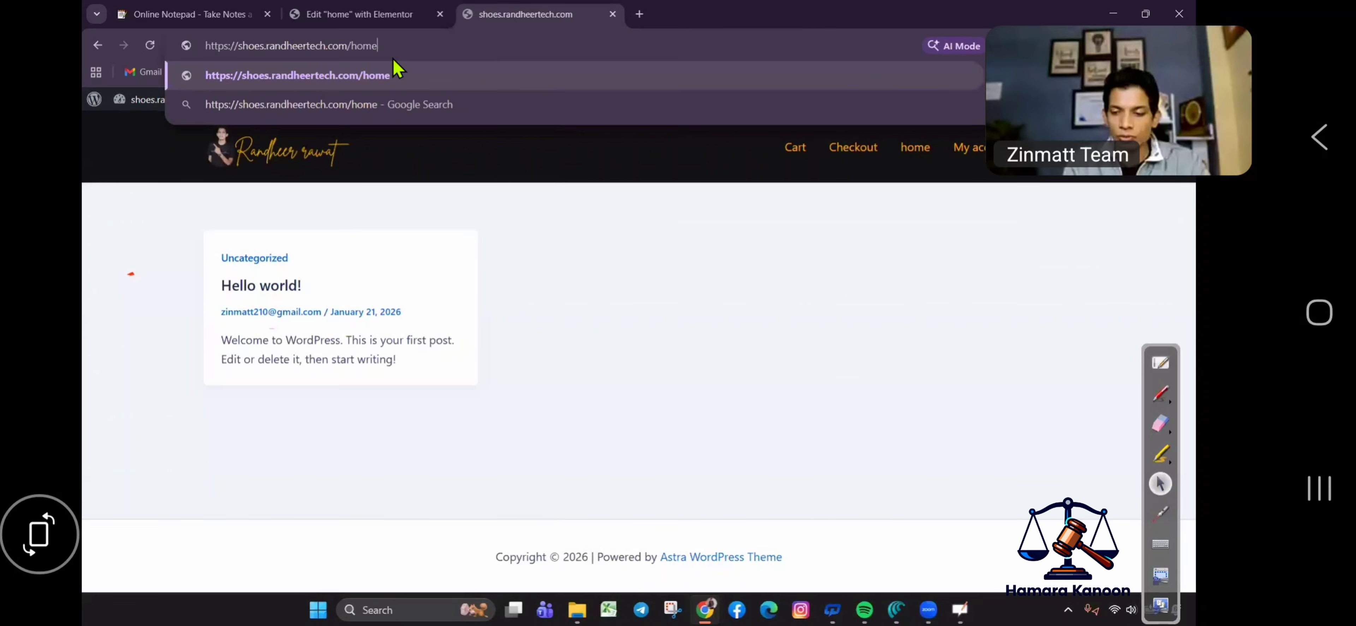
{"action": "key", "text": "Return"}
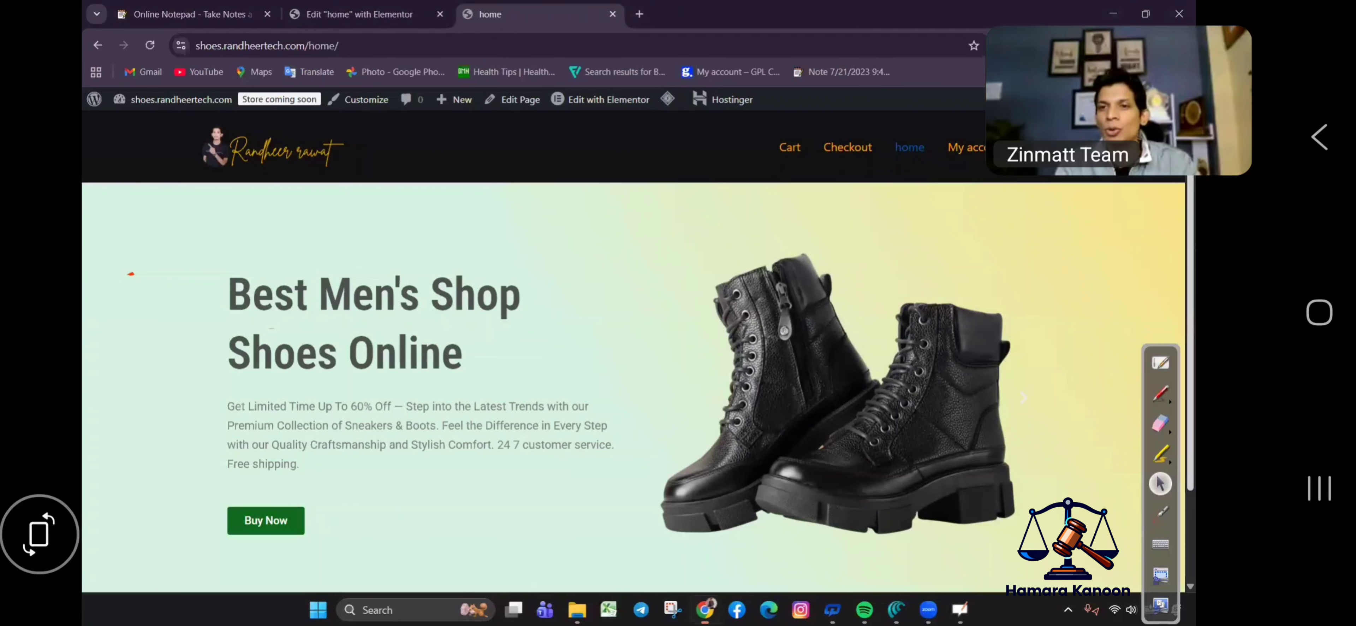
{"action": "scroll", "coordinate": [1136, 312], "scroll_direction": "down", "scroll_amount": 1}
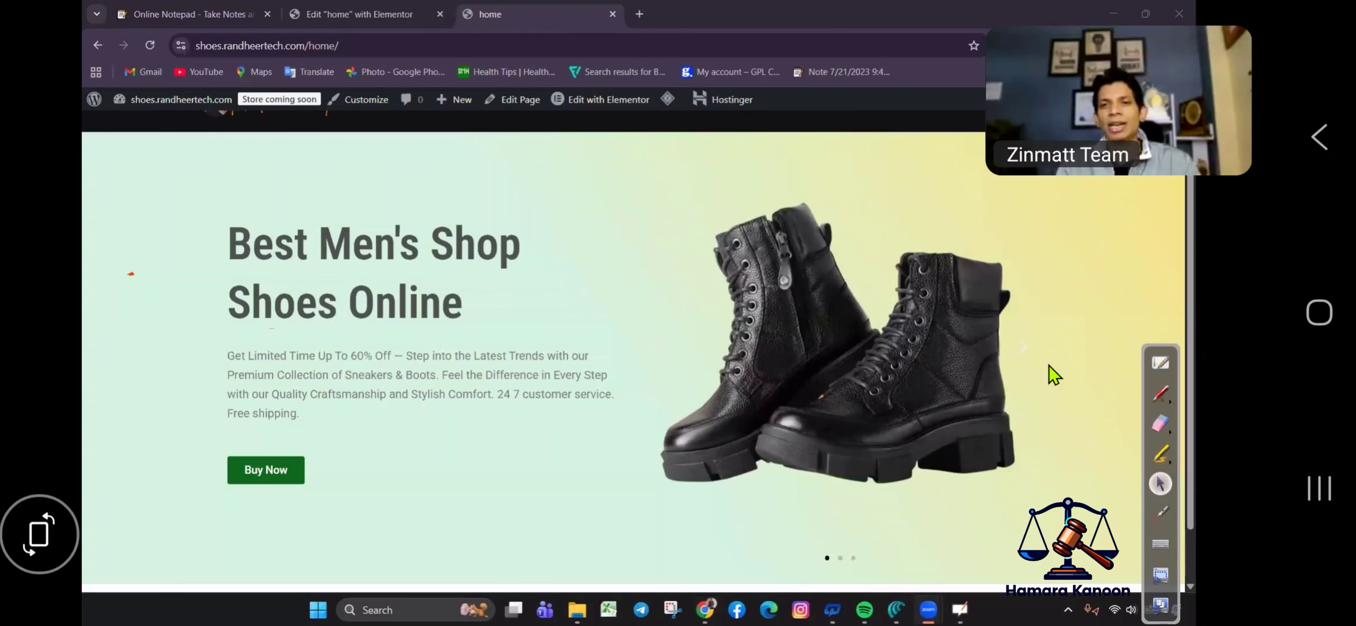
{"action": "left_click_drag", "start_coordinate": [1157, 362], "coordinate": [121, 294]}
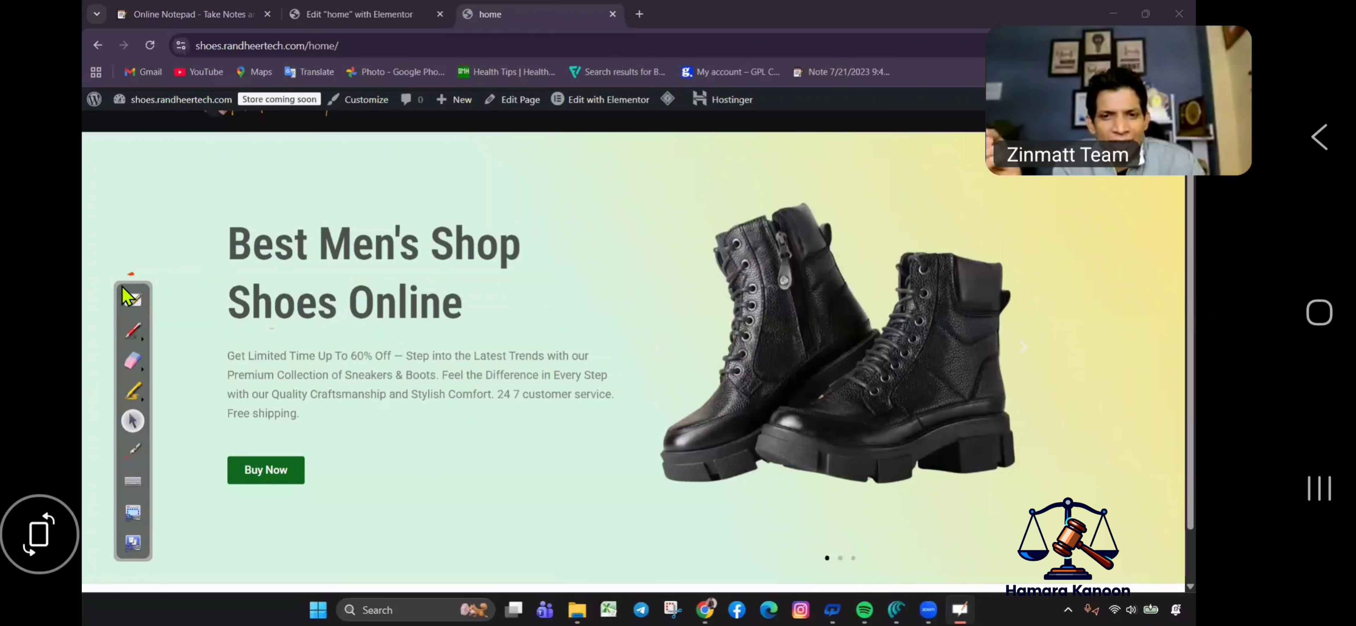
{"action": "left_click", "coordinate": [132, 332]}
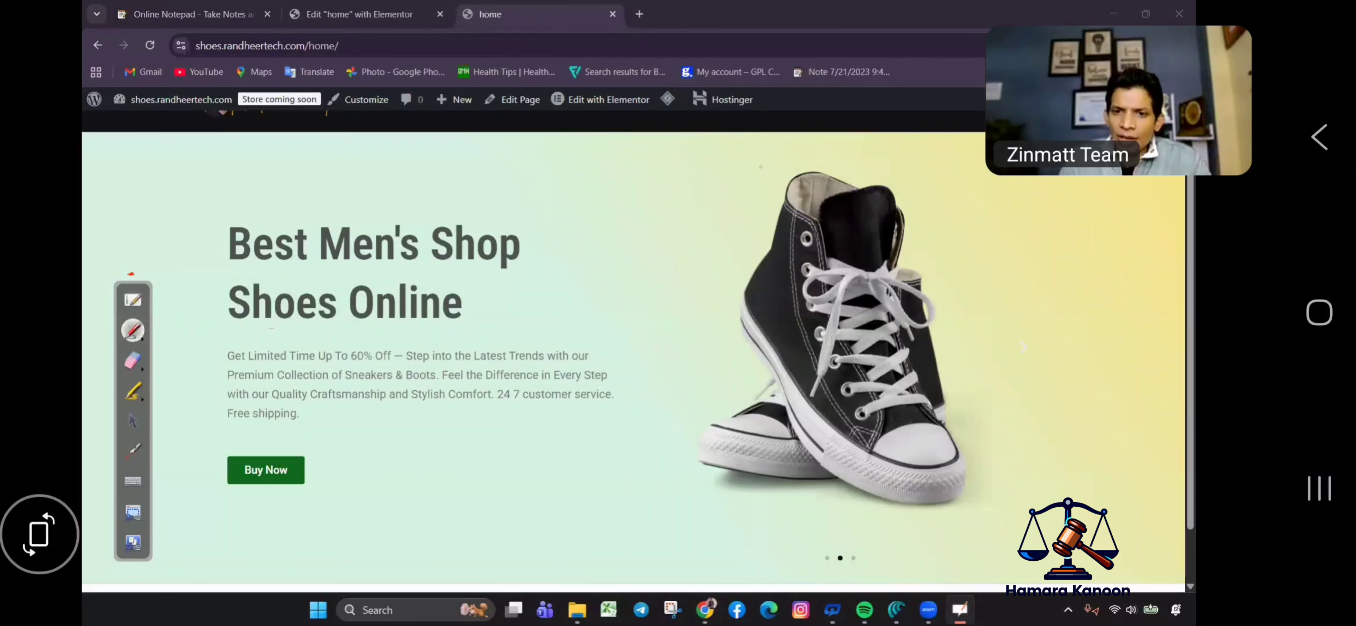
{"action": "mouse_move", "coordinate": [760, 167]}
{"action": "left_mouse_down"}
{"action": "mouse_move", "coordinate": [1039, 316]}
{"action": "mouse_move", "coordinate": [737, 202]}
{"action": "left_mouse_up"}
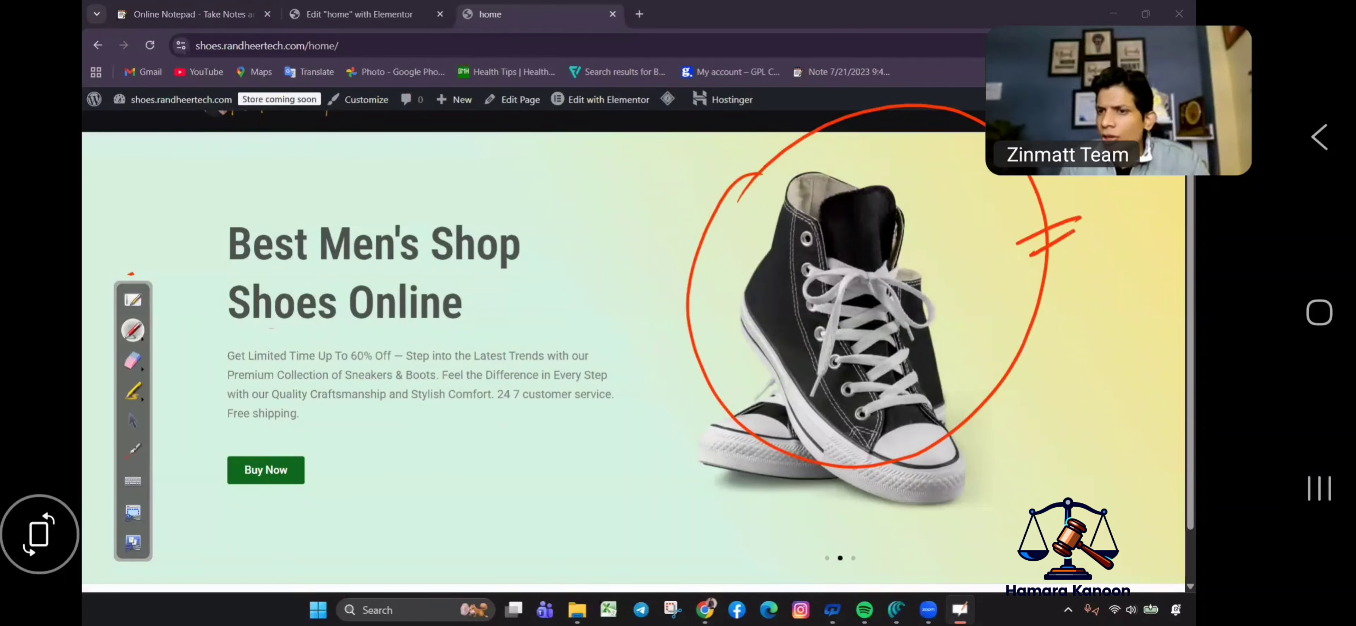
{"action": "left_click_drag", "start_coordinate": [1119, 201], "coordinate": [1126, 223]}
{"action": "left_click_drag", "start_coordinate": [1095, 182], "coordinate": [1089, 184]}
{"action": "left_click_drag", "start_coordinate": [499, 293], "coordinate": [600, 220]}
{"action": "mouse_move", "coordinate": [594, 197]}
{"action": "left_mouse_down"}
{"action": "mouse_move", "coordinate": [615, 327]}
{"action": "mouse_move", "coordinate": [635, 297]}
{"action": "mouse_move", "coordinate": [605, 338]}
{"action": "mouse_move", "coordinate": [655, 316]}
{"action": "left_mouse_up"}
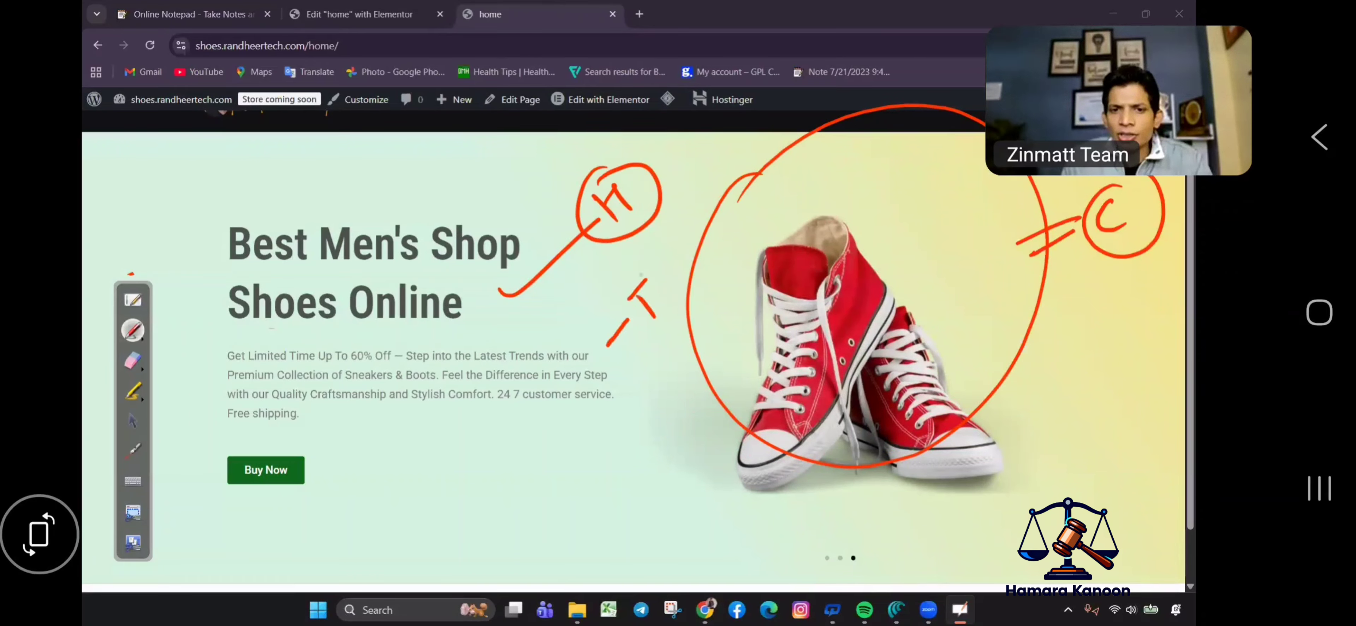
{"action": "mouse_move", "coordinate": [637, 266]}
{"action": "left_mouse_down"}
{"action": "mouse_move", "coordinate": [616, 332]}
{"action": "mouse_move", "coordinate": [678, 282]}
{"action": "left_mouse_up"}
{"action": "left_click_drag", "start_coordinate": [316, 470], "coordinate": [350, 457]}
{"action": "mouse_move", "coordinate": [353, 448]}
{"action": "left_mouse_down"}
{"action": "mouse_move", "coordinate": [377, 470]}
{"action": "mouse_move", "coordinate": [389, 451]}
{"action": "mouse_move", "coordinate": [377, 469]}
{"action": "left_mouse_up"}
{"action": "left_click_drag", "start_coordinate": [413, 431], "coordinate": [370, 498]}
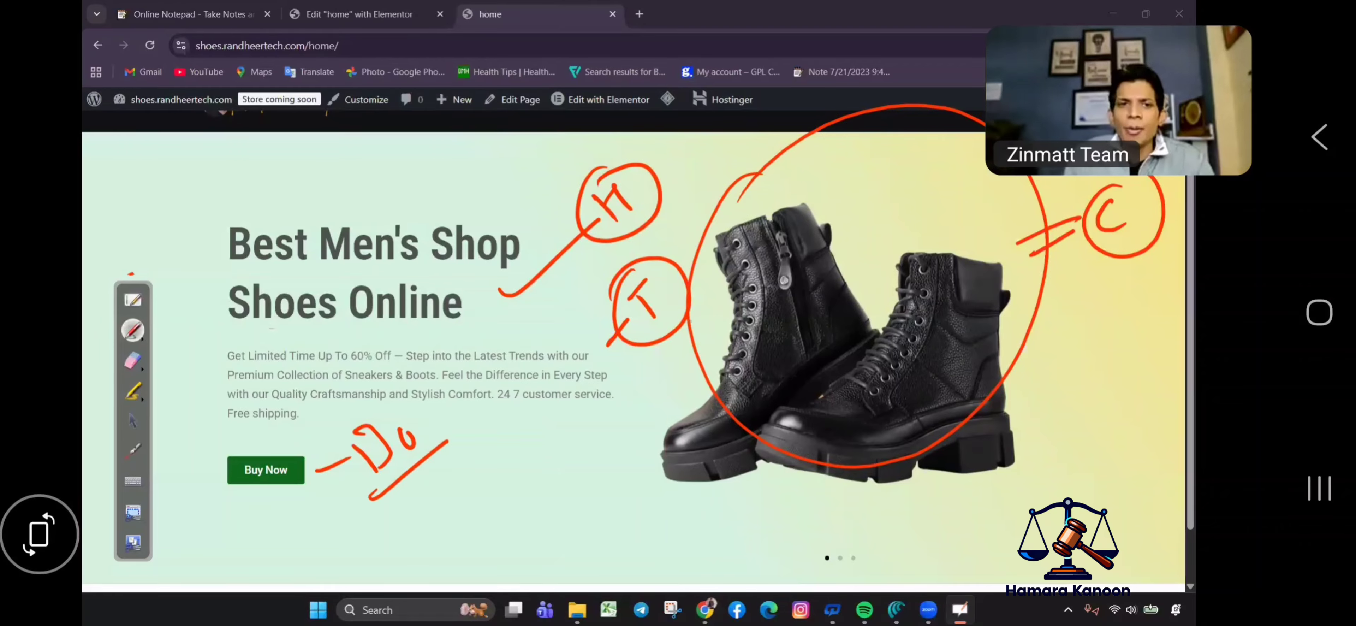
{"action": "mouse_move", "coordinate": [287, 177]}
{"action": "left_mouse_down"}
{"action": "mouse_move", "coordinate": [306, 211]}
{"action": "mouse_move", "coordinate": [252, 205]}
{"action": "left_mouse_up"}
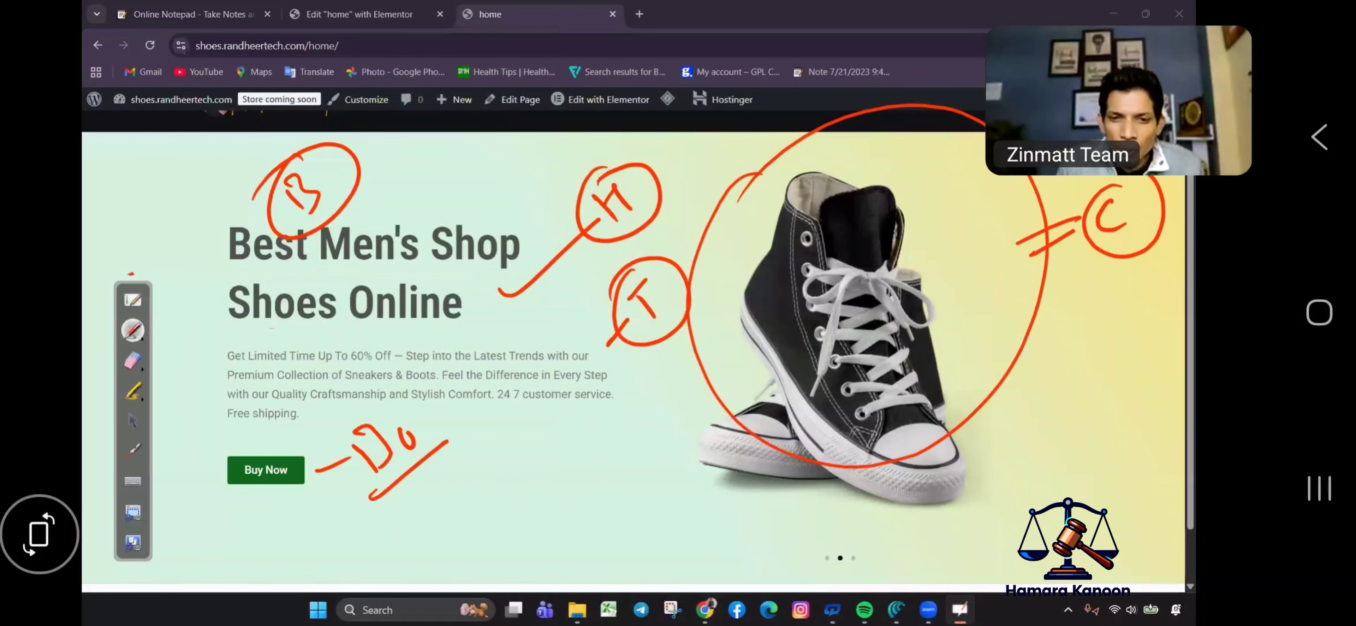
{"action": "mouse_move", "coordinate": [578, 471]}
{"action": "left_mouse_down"}
{"action": "mouse_move", "coordinate": [577, 508]}
{"action": "mouse_move", "coordinate": [605, 491]}
{"action": "left_mouse_up"}
{"action": "mouse_move", "coordinate": [590, 452]}
{"action": "left_mouse_down"}
{"action": "mouse_move", "coordinate": [568, 458]}
{"action": "mouse_move", "coordinate": [592, 453]}
{"action": "left_mouse_up"}
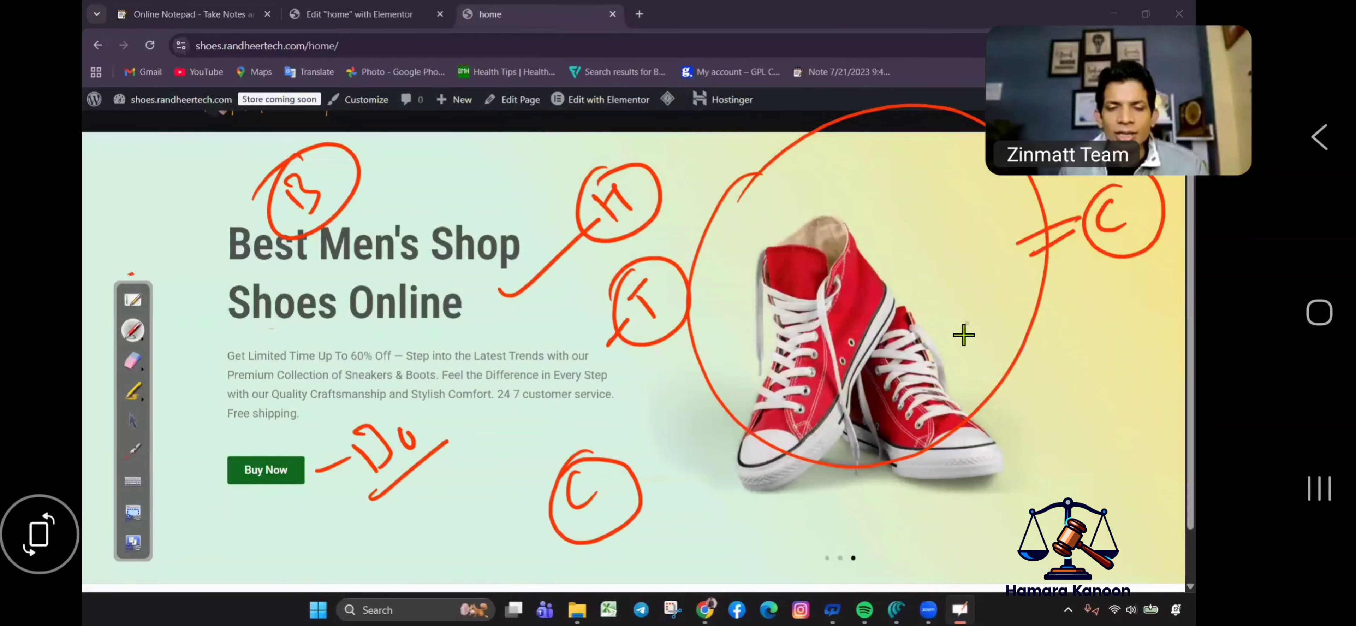
{"action": "left_click", "coordinate": [135, 362]}
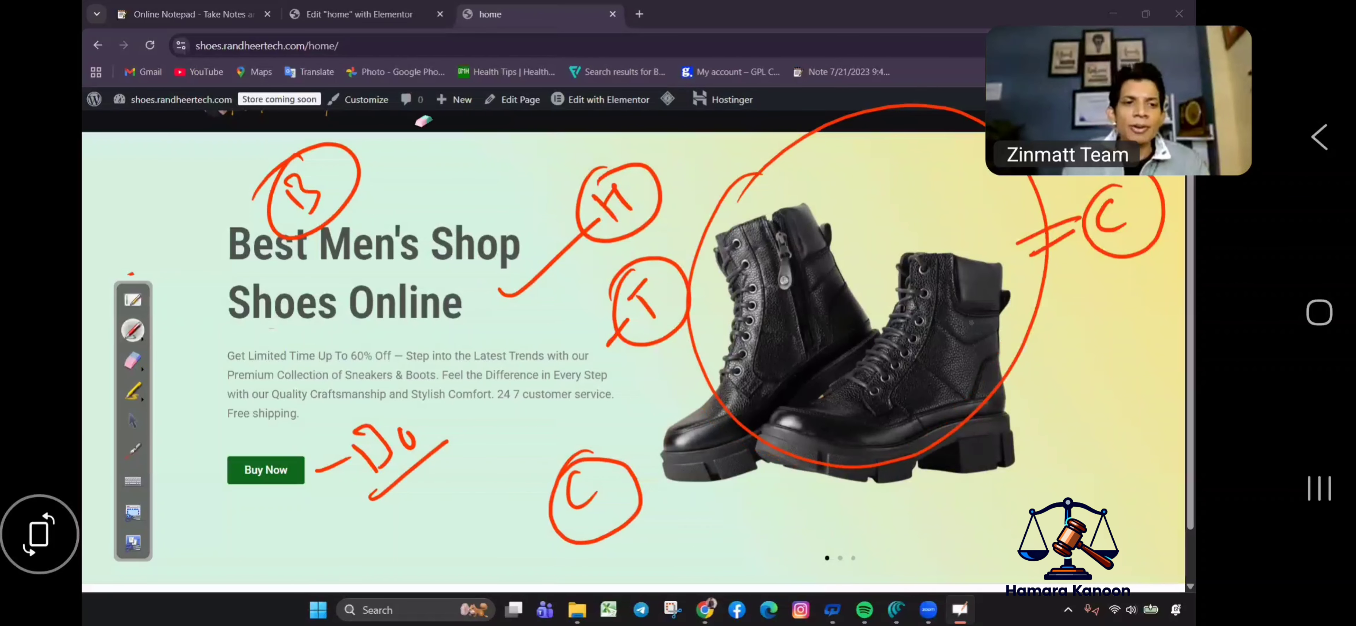
{"action": "mouse_move", "coordinate": [309, 209]}
{"action": "left_mouse_down"}
{"action": "mouse_move", "coordinate": [257, 274]}
{"action": "mouse_move", "coordinate": [500, 376]}
{"action": "mouse_move", "coordinate": [690, 133]}
{"action": "mouse_move", "coordinate": [727, 125]}
{"action": "left_mouse_up"}
{"action": "mouse_move", "coordinate": [610, 410]}
{"action": "left_mouse_down"}
{"action": "mouse_move", "coordinate": [742, 400]}
{"action": "mouse_move", "coordinate": [636, 313]}
{"action": "mouse_move", "coordinate": [834, 128]}
{"action": "mouse_move", "coordinate": [1010, 131]}
{"action": "mouse_move", "coordinate": [711, 496]}
{"action": "mouse_move", "coordinate": [1127, 147]}
{"action": "mouse_move", "coordinate": [939, 251]}
{"action": "left_mouse_up"}
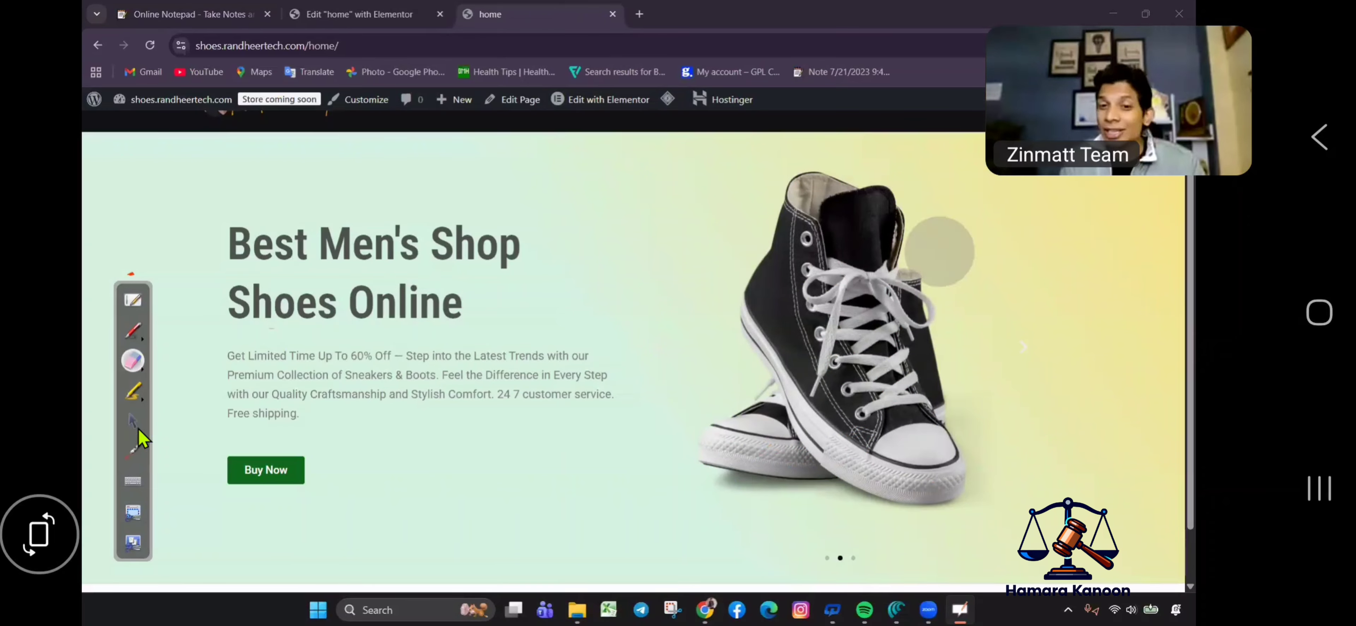
{"action": "left_click", "coordinate": [135, 420]}
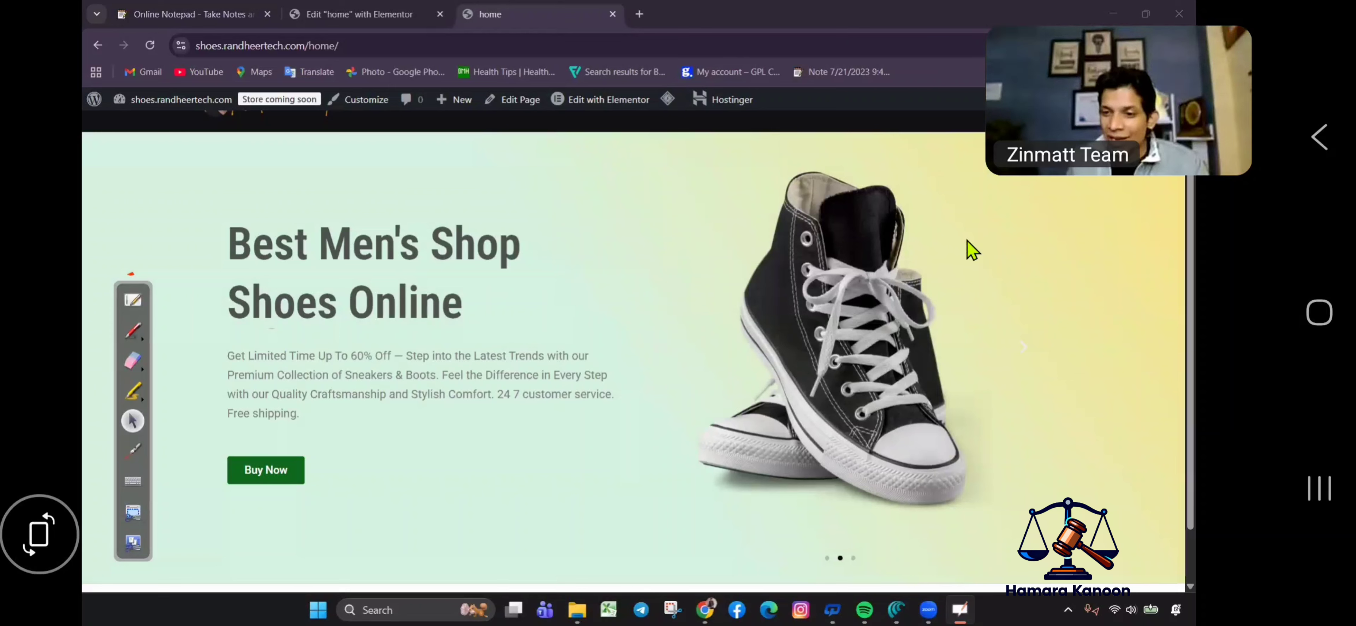
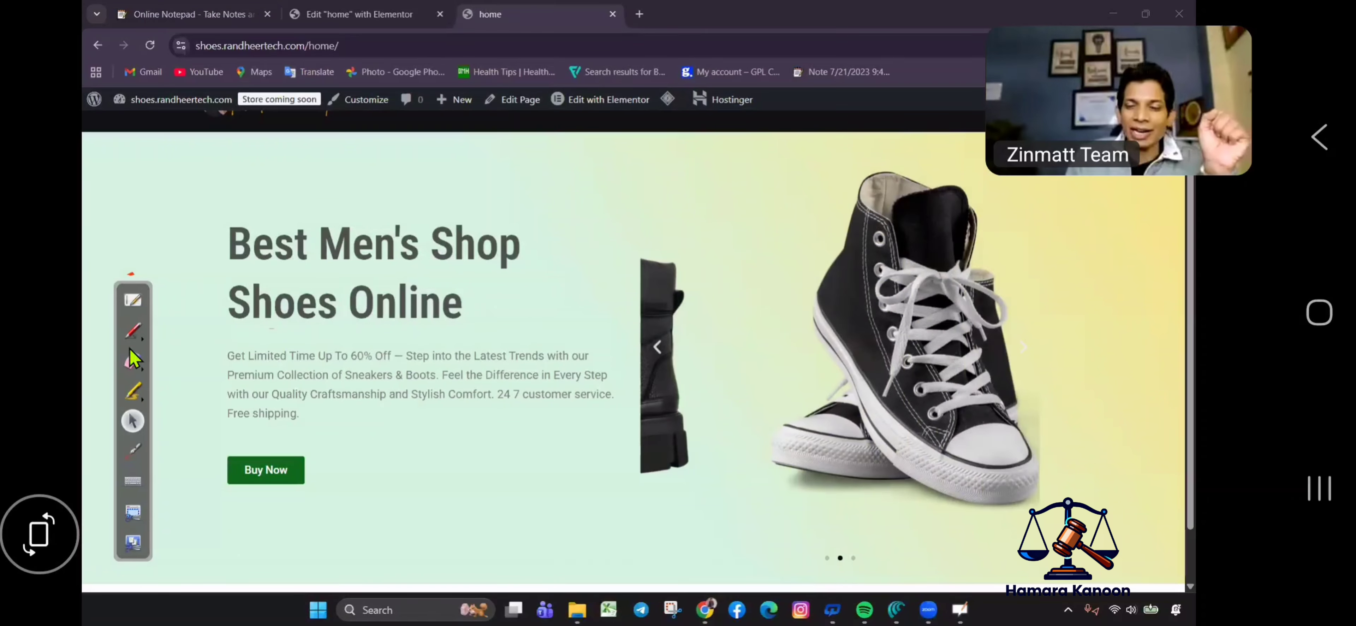
Sketch red arrows, an underlined 105 and a circled 5 on the hero section.
{"action": "left_click_drag", "start_coordinate": [600, 266], "coordinate": [655, 231]}
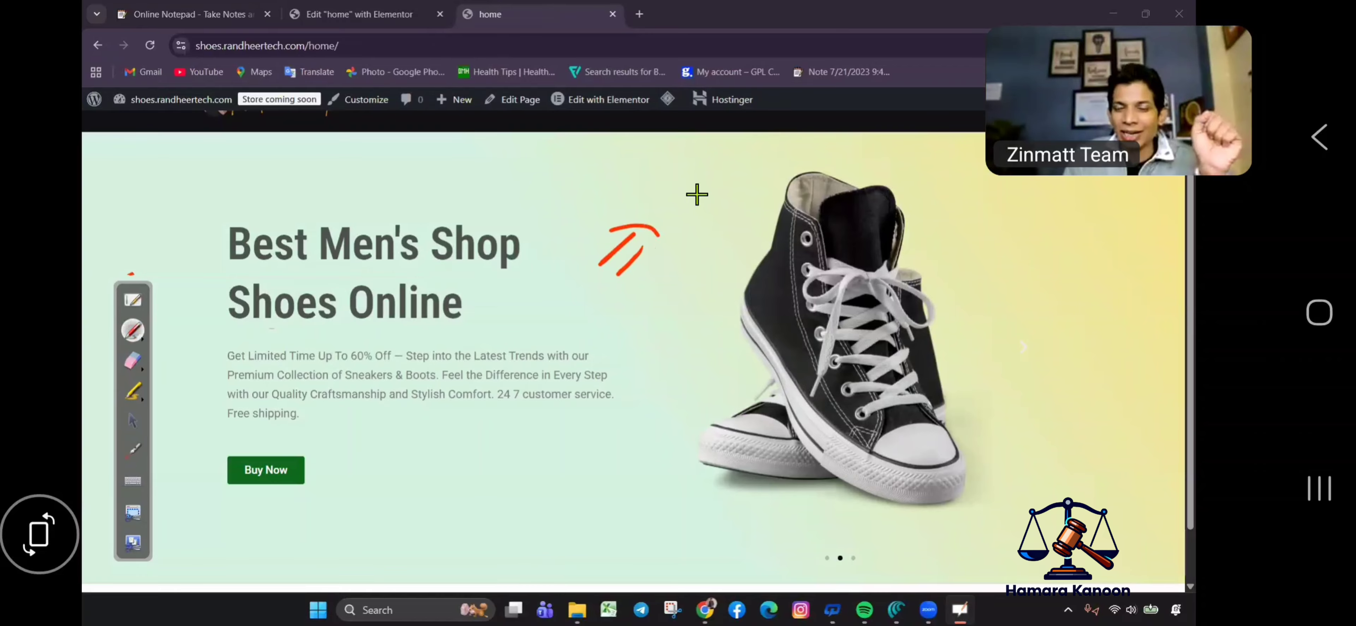
{"action": "mouse_move", "coordinate": [668, 192]}
{"action": "left_mouse_down"}
{"action": "mouse_move", "coordinate": [684, 229]}
{"action": "mouse_move", "coordinate": [735, 195]}
{"action": "mouse_move", "coordinate": [749, 157]}
{"action": "left_mouse_up"}
{"action": "left_click_drag", "start_coordinate": [656, 271], "coordinate": [810, 170]}
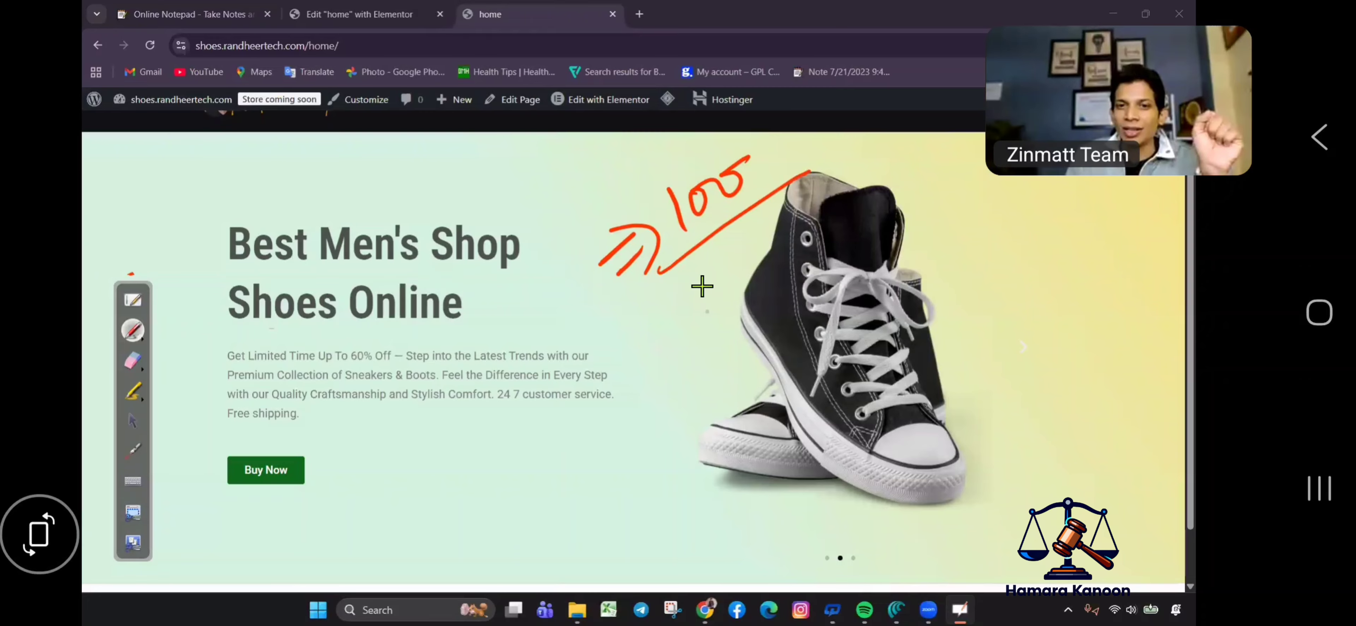
{"action": "mouse_move", "coordinate": [686, 273]}
{"action": "left_mouse_down"}
{"action": "mouse_move", "coordinate": [690, 315]}
{"action": "mouse_move", "coordinate": [718, 297]}
{"action": "left_mouse_up"}
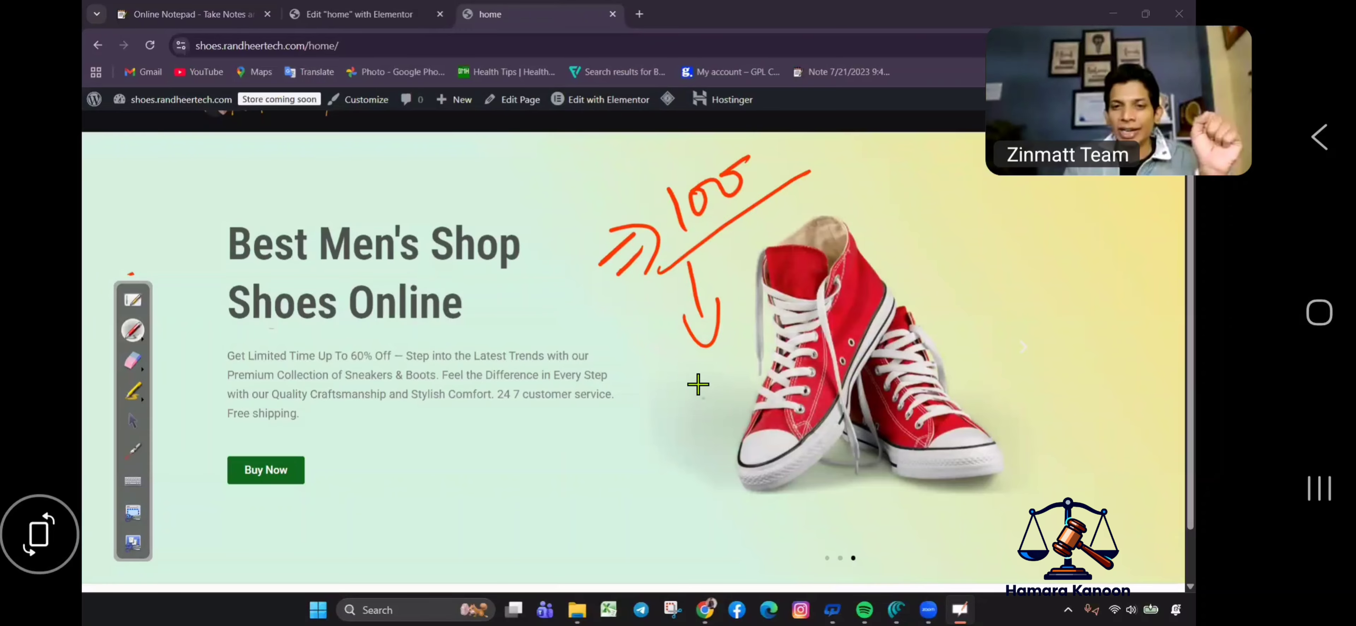
{"action": "mouse_move", "coordinate": [707, 368]}
{"action": "left_mouse_down"}
{"action": "mouse_move", "coordinate": [696, 400]}
{"action": "mouse_move", "coordinate": [818, 348]}
{"action": "left_mouse_up"}
{"action": "left_click", "coordinate": [799, 314]}
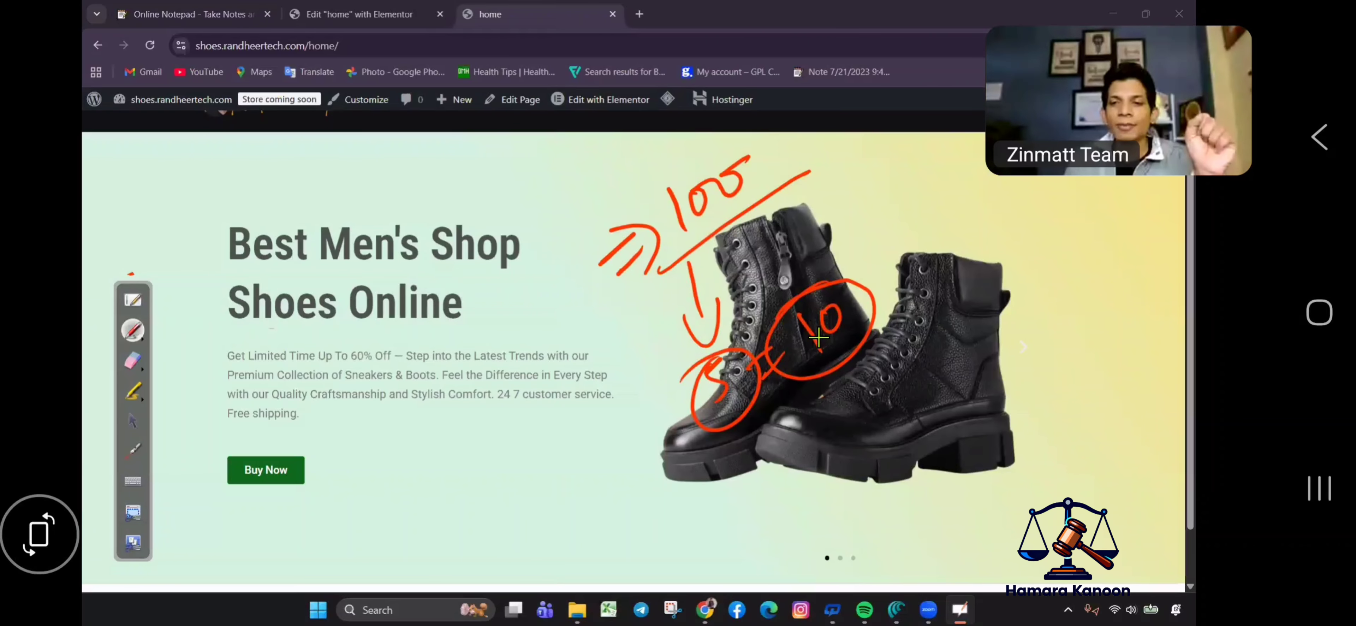
Erase the red handwritten annotations and return to normal pointing.
{"action": "left_click", "coordinate": [132, 360]}
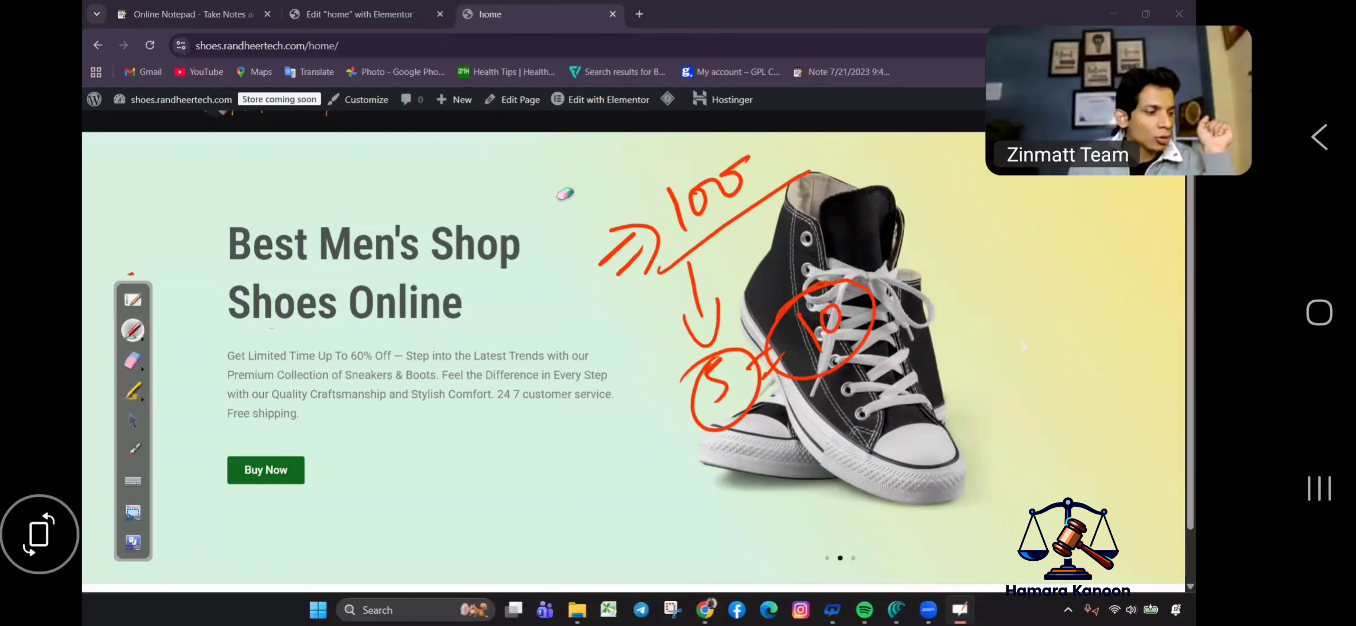
{"action": "left_click", "coordinate": [133, 361]}
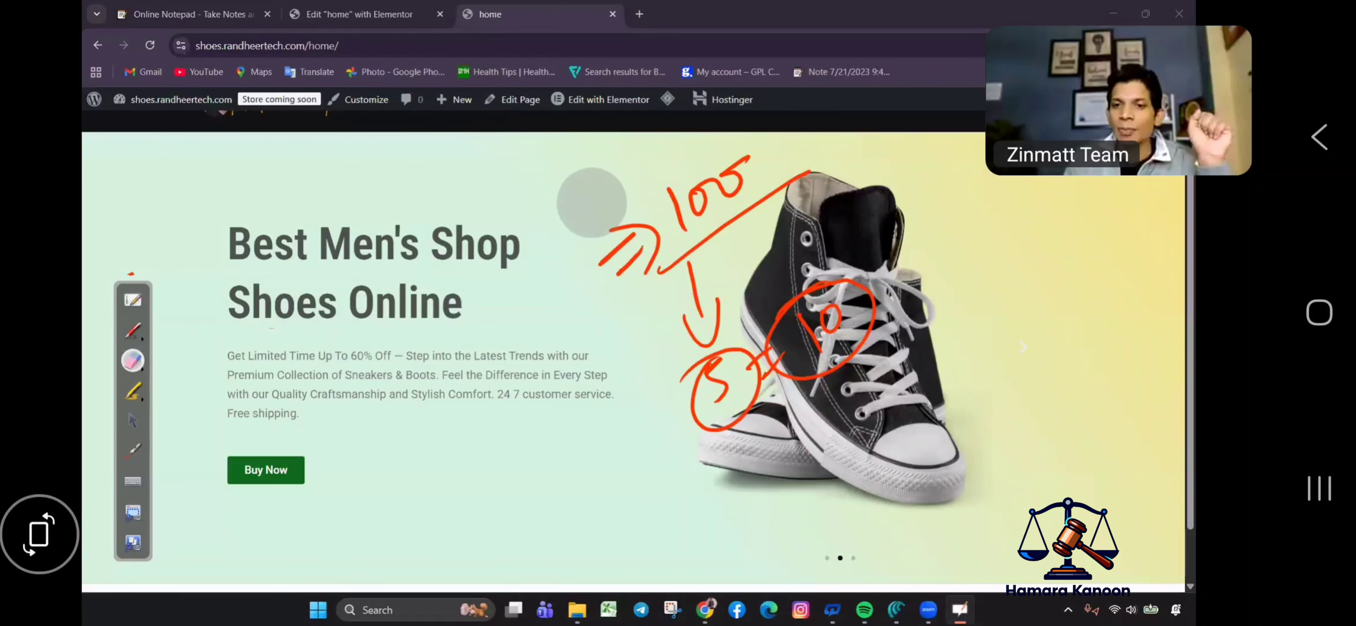
{"action": "left_click_drag", "start_coordinate": [590, 206], "coordinate": [907, 266]}
{"action": "left_click", "coordinate": [134, 445]}
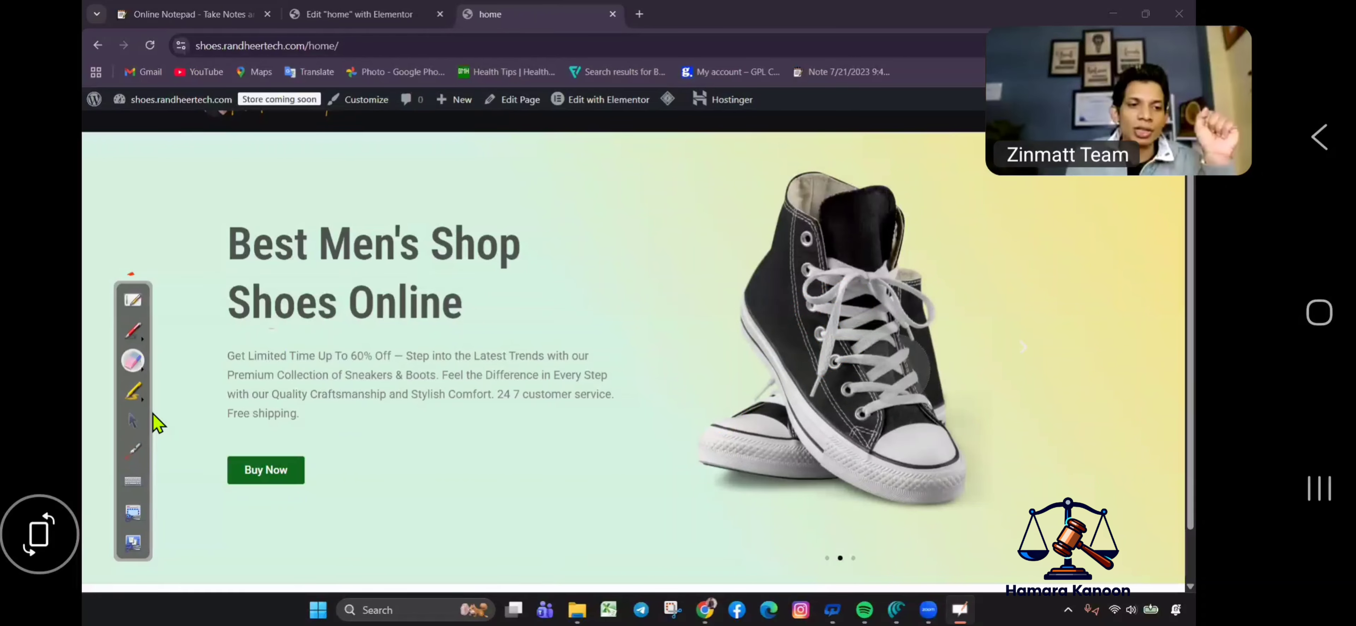
{"action": "left_click", "coordinate": [133, 420]}
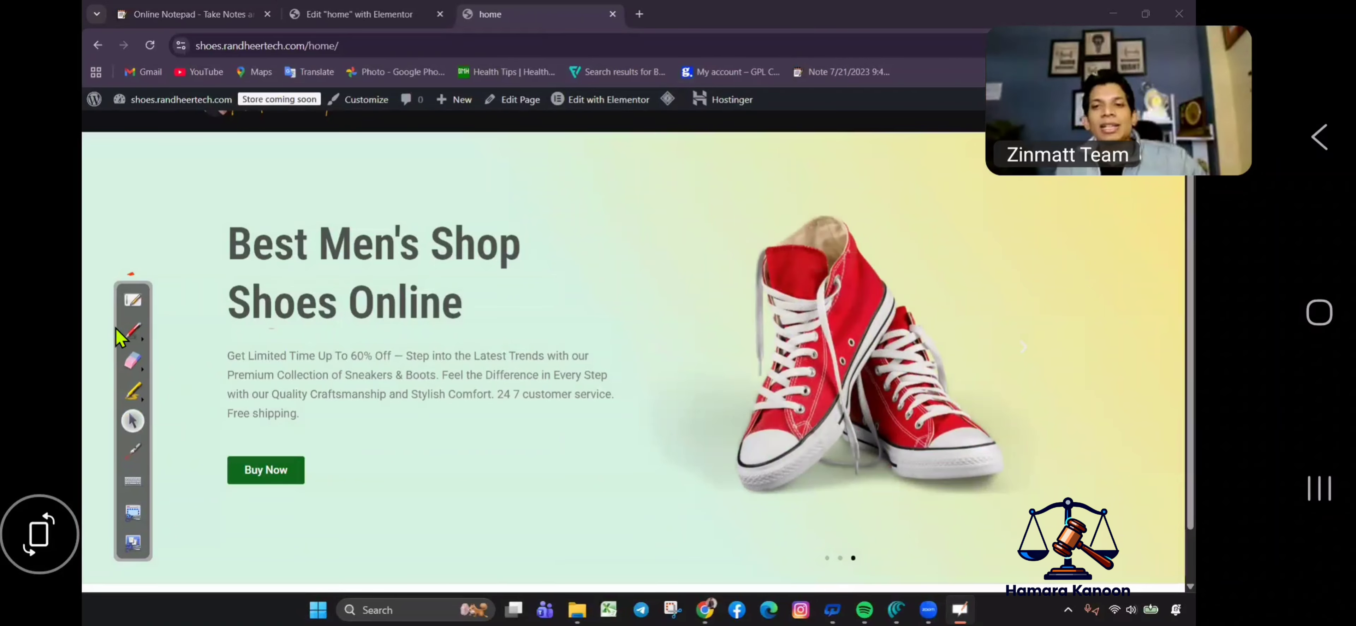
{"action": "left_click", "coordinate": [131, 330]}
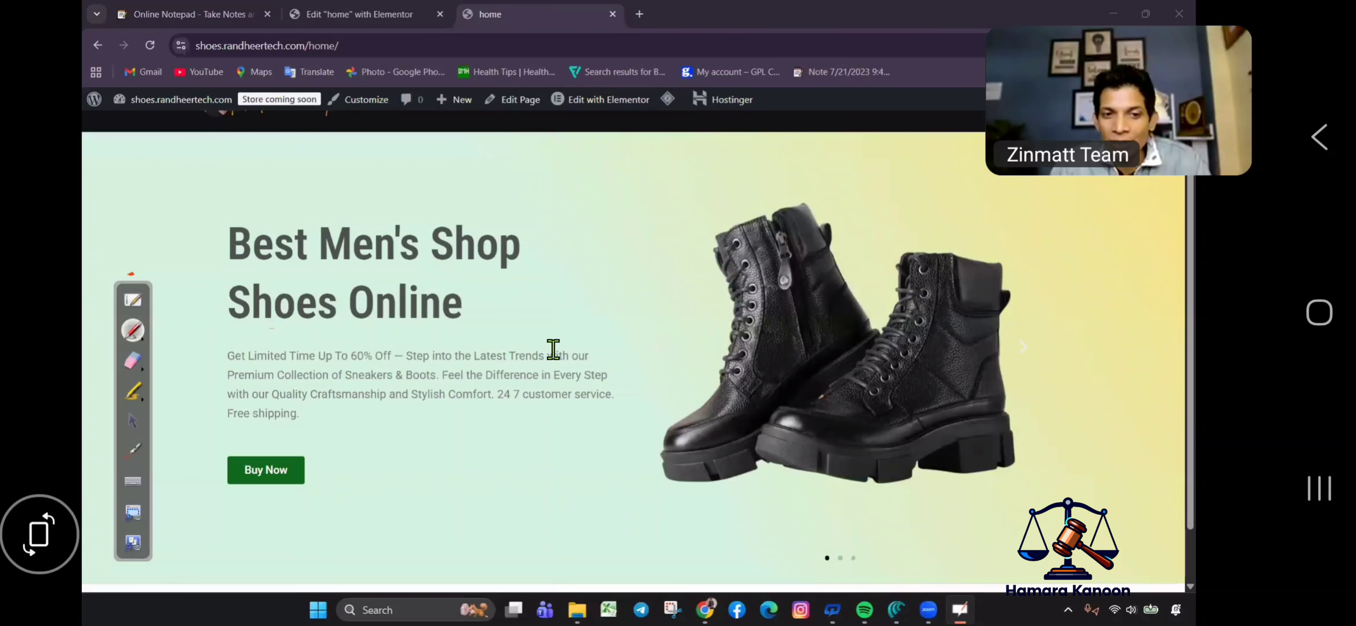
{"action": "key", "text": "Escape"}
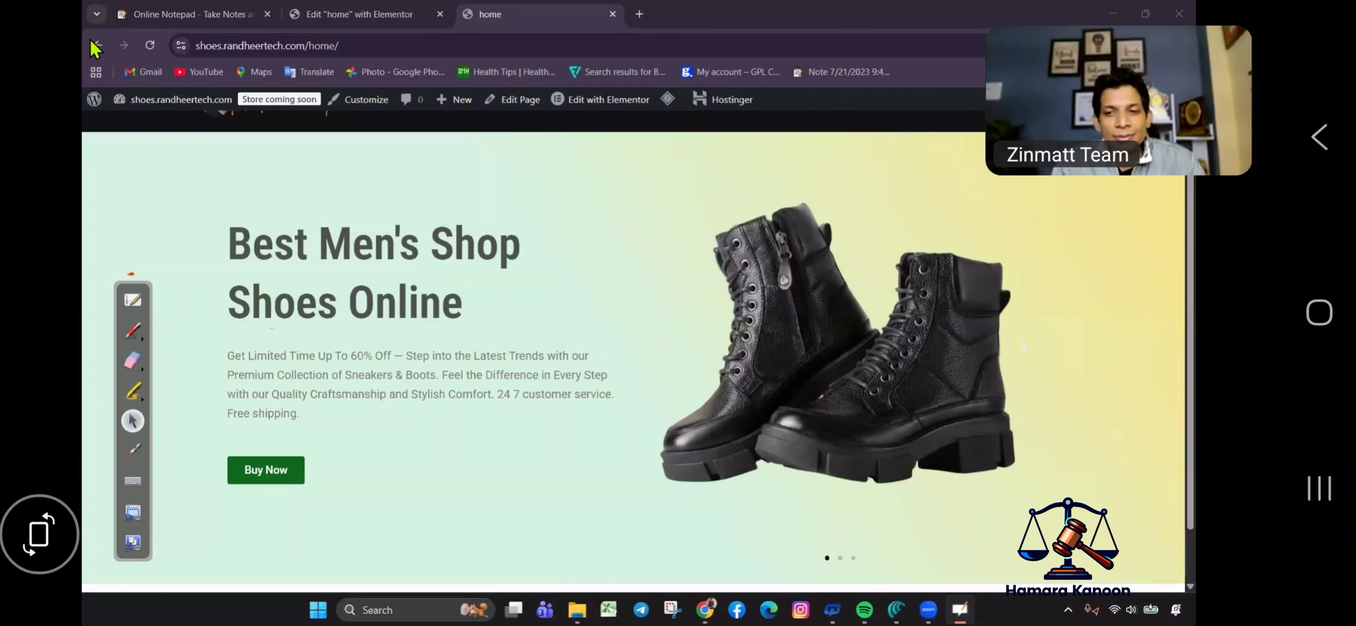
Below the hero, add a two-column flexbox container with an Image widget in the left column.
{"action": "left_click", "coordinate": [349, 13]}
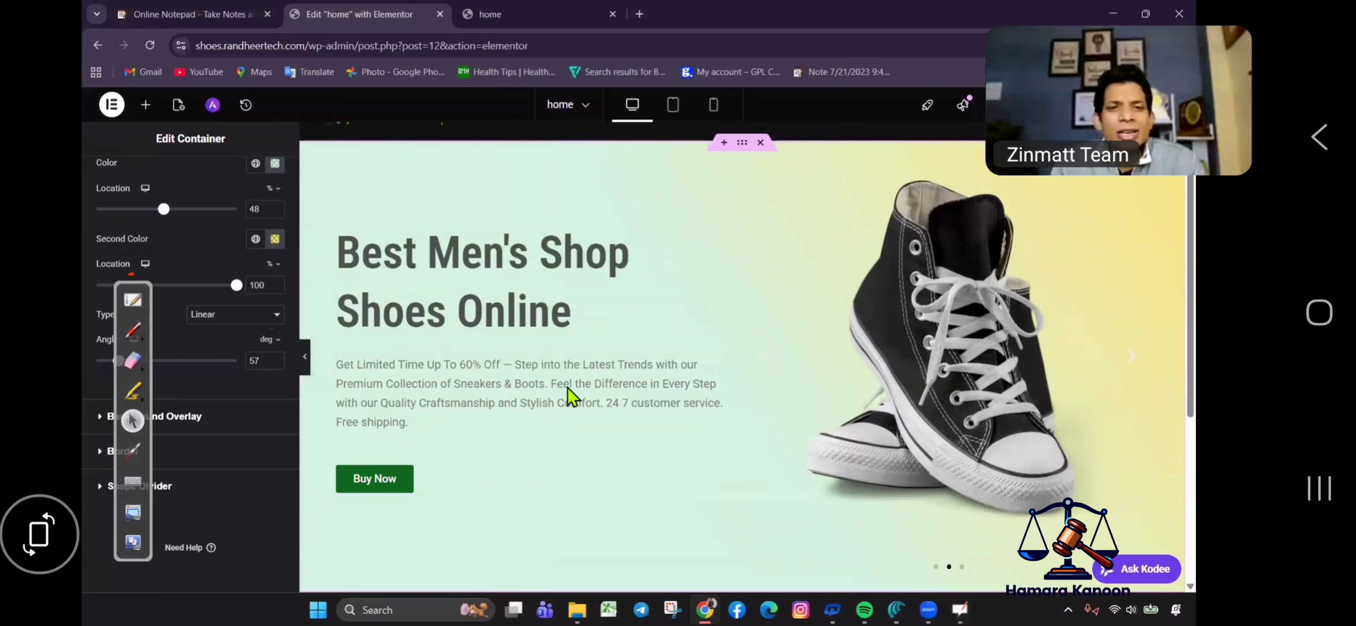
{"action": "scroll", "coordinate": [648, 408], "scroll_direction": "down", "scroll_amount": 5}
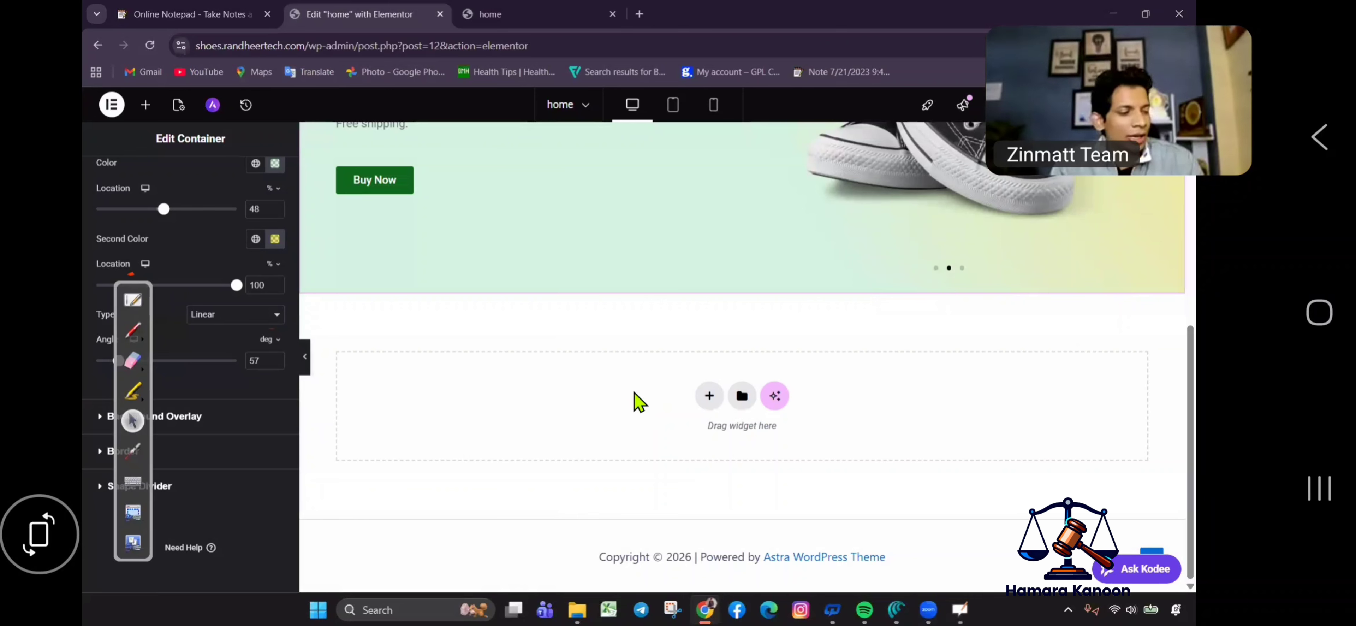
{"action": "left_click", "coordinate": [708, 396]}
{"action": "left_click", "coordinate": [689, 433]}
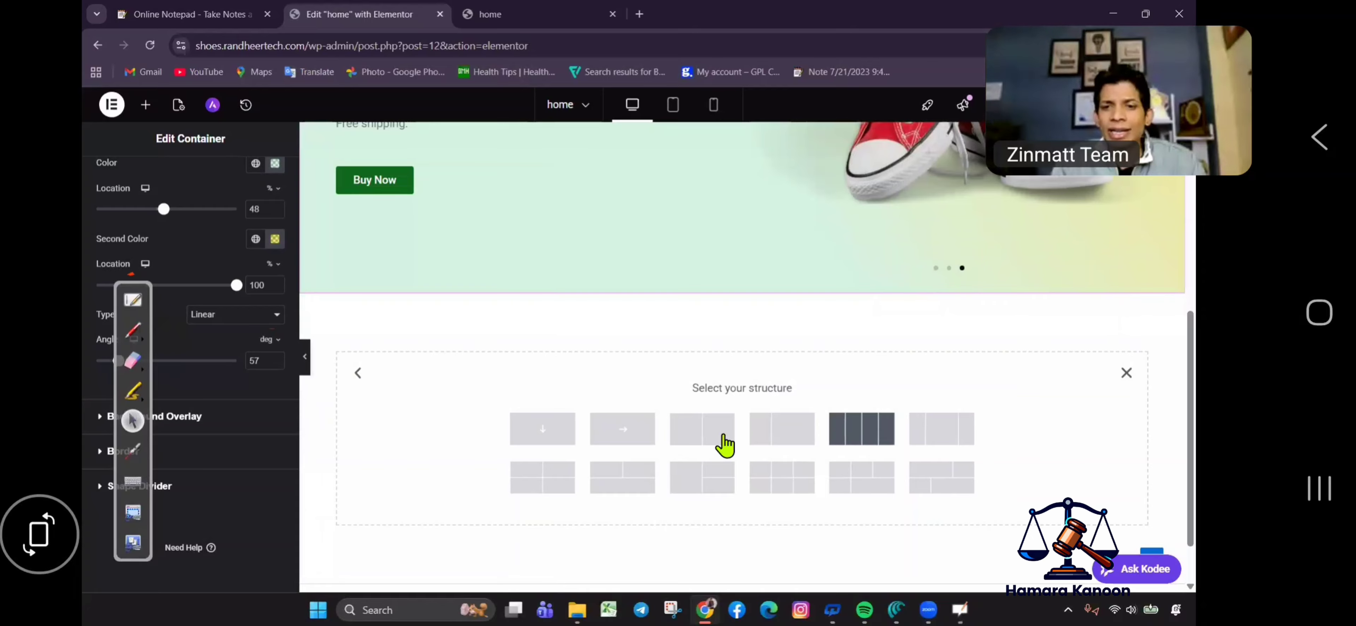
{"action": "left_click", "coordinate": [714, 426]}
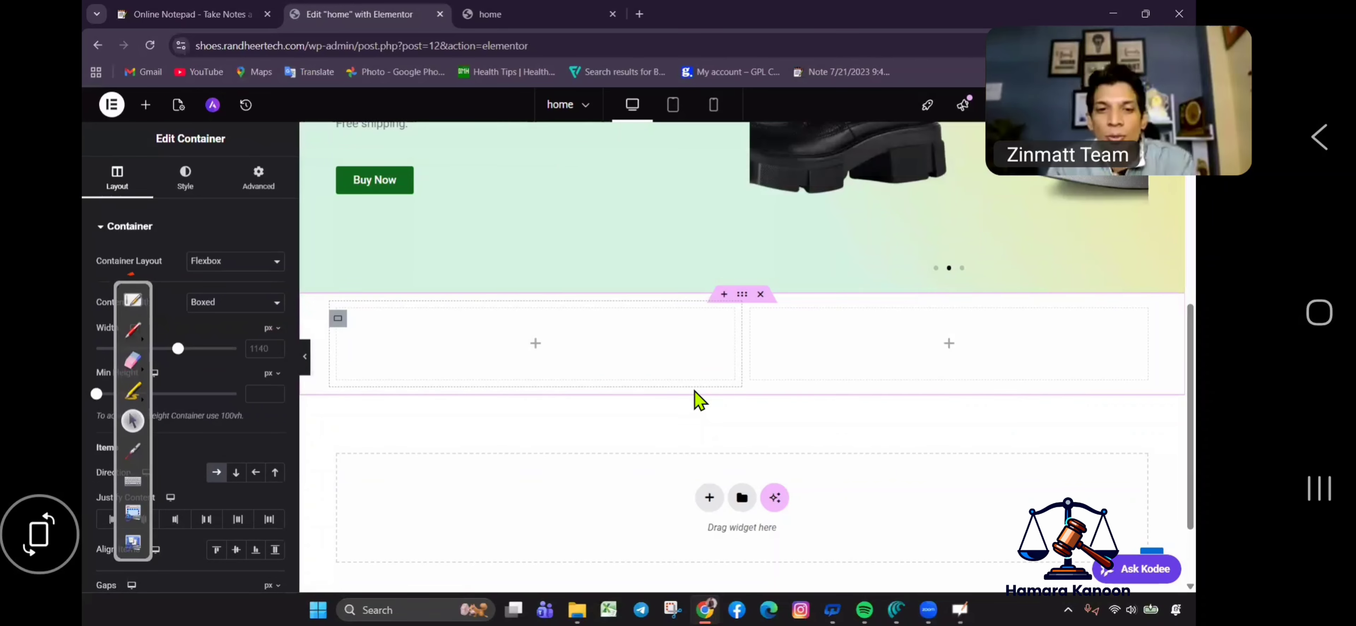
{"action": "left_click", "coordinate": [145, 105]}
{"action": "left_click_drag", "start_coordinate": [538, 332], "coordinate": [536, 339]}
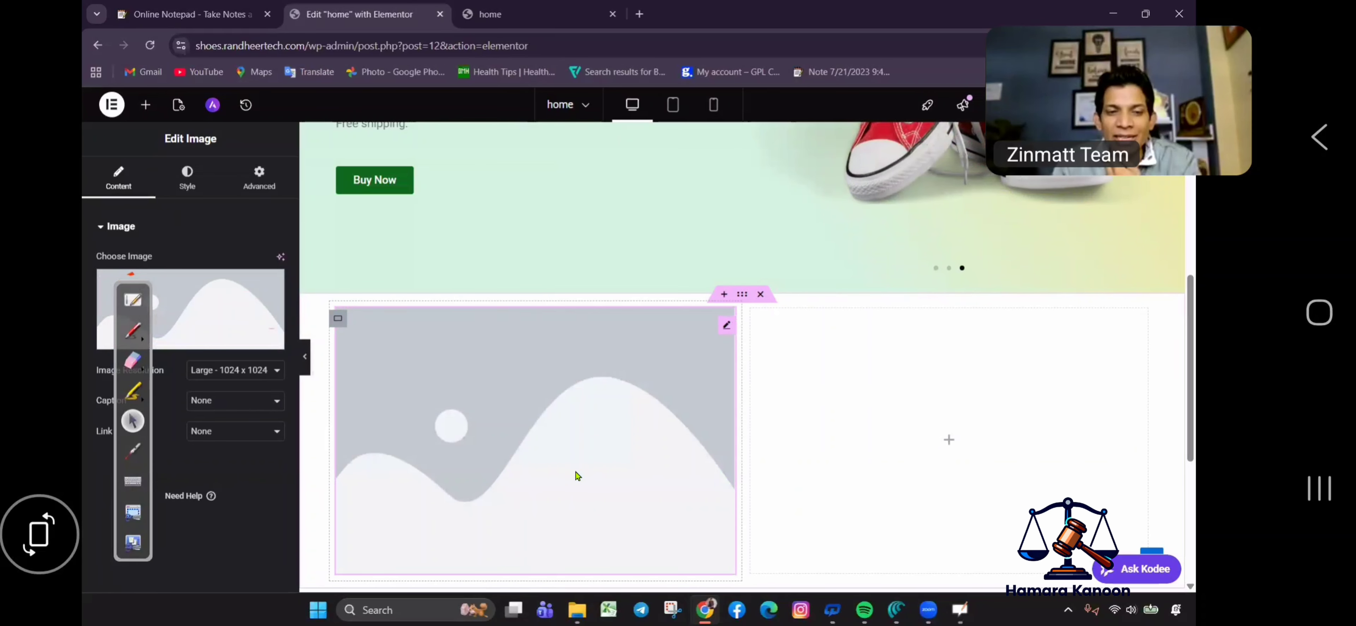
Upload the WILD boots ad and Red and Grey Modern Sport Shoes poster, showing the poster left.
{"action": "mouse_move", "coordinate": [229, 331]}
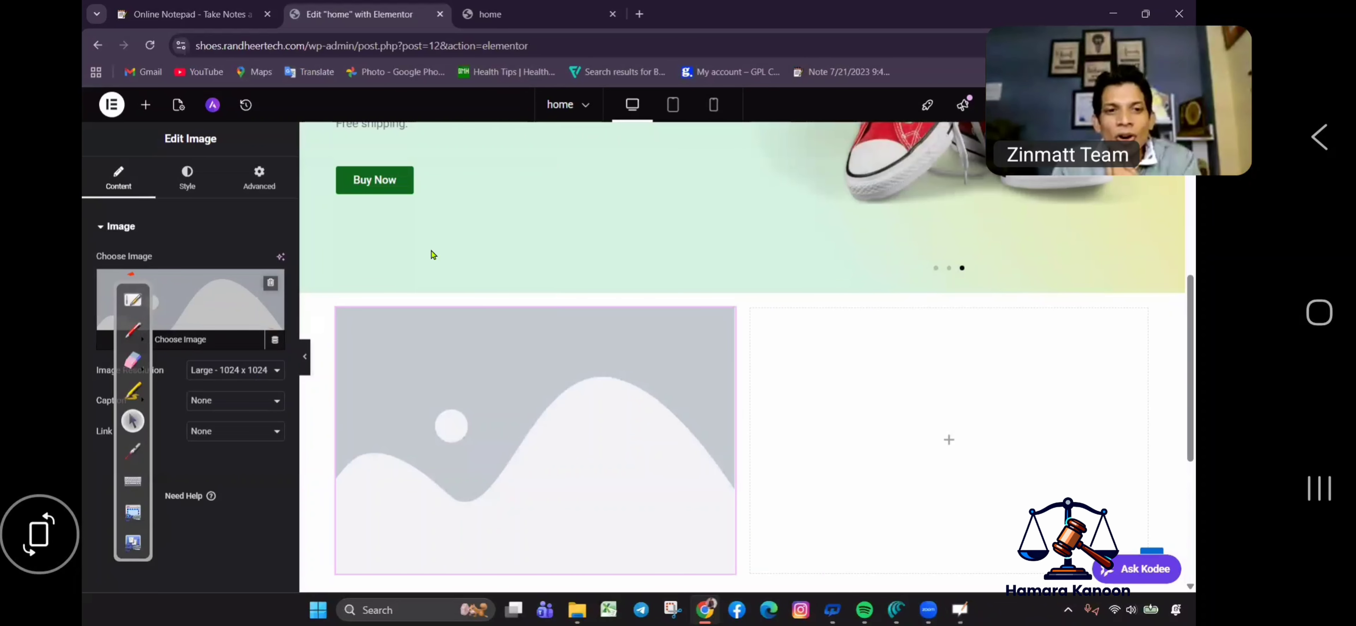
{"action": "left_click", "coordinate": [456, 326]}
{"action": "left_click", "coordinate": [284, 164]}
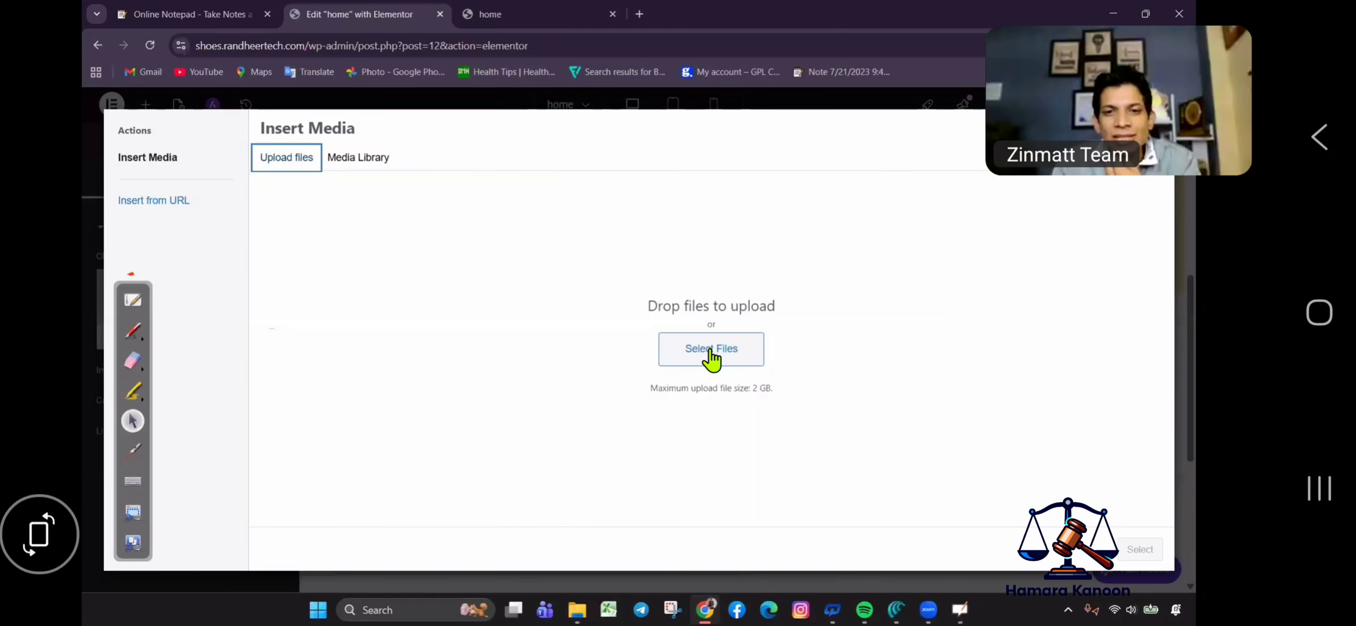
{"action": "left_click", "coordinate": [710, 349]}
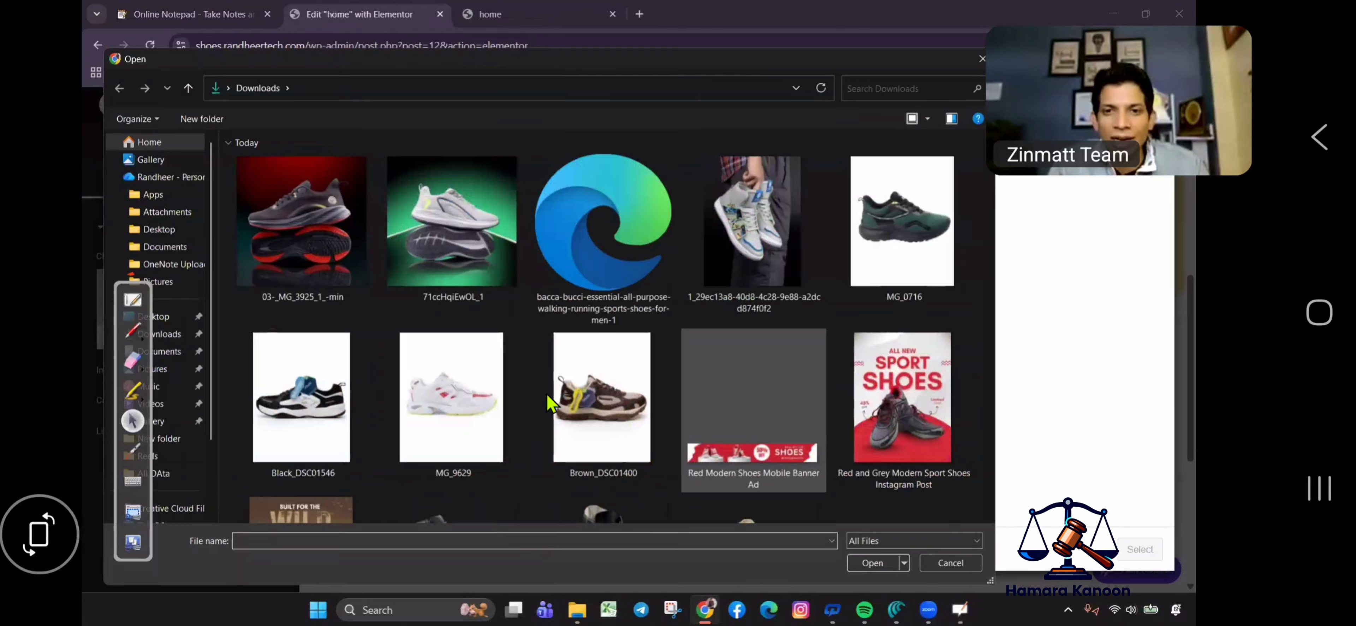
{"action": "scroll", "coordinate": [314, 401], "scroll_direction": "down", "scroll_amount": 3}
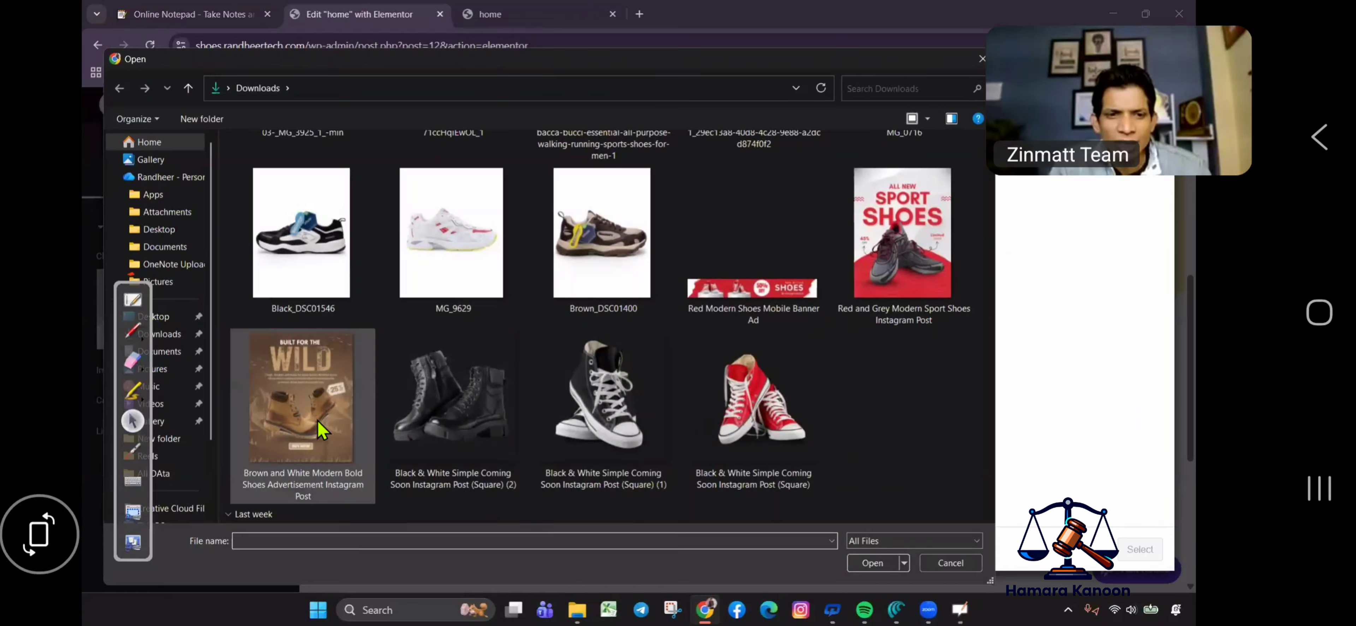
{"action": "left_click", "coordinate": [322, 430]}
{"action": "left_click", "coordinate": [908, 256], "text": "ctrl"}
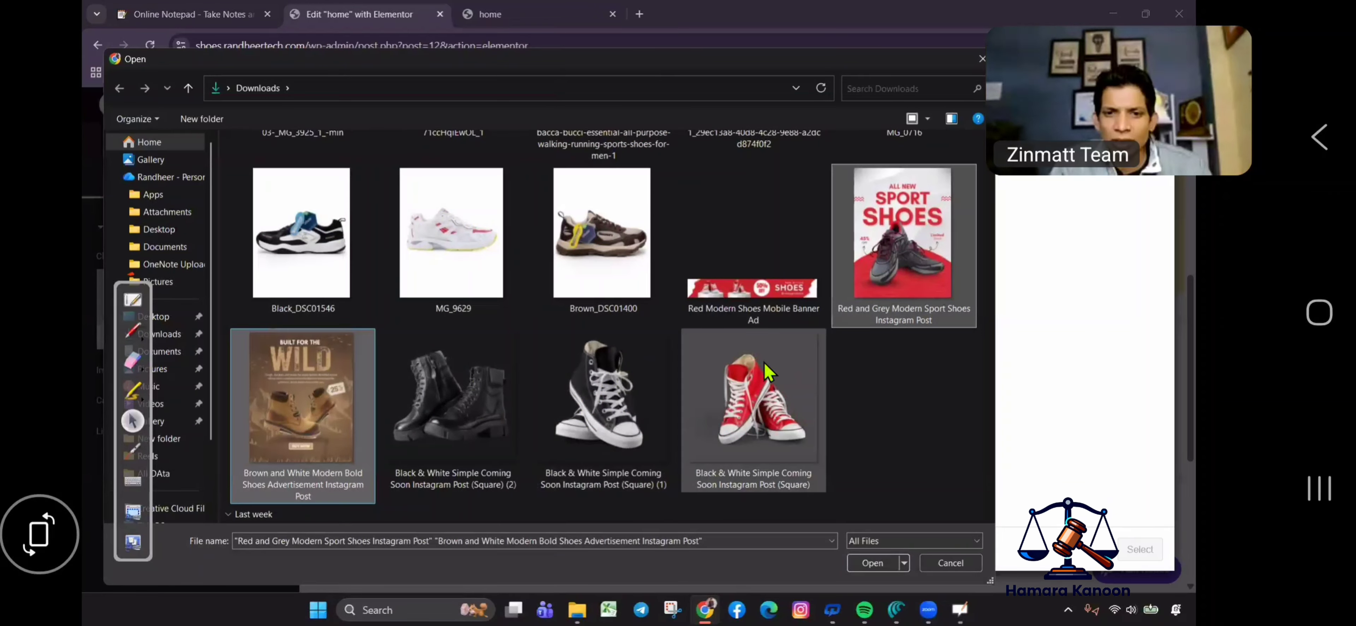
{"action": "scroll", "coordinate": [808, 421], "scroll_direction": "up", "scroll_amount": 3}
{"action": "scroll", "coordinate": [807, 421], "scroll_direction": "down", "scroll_amount": 3}
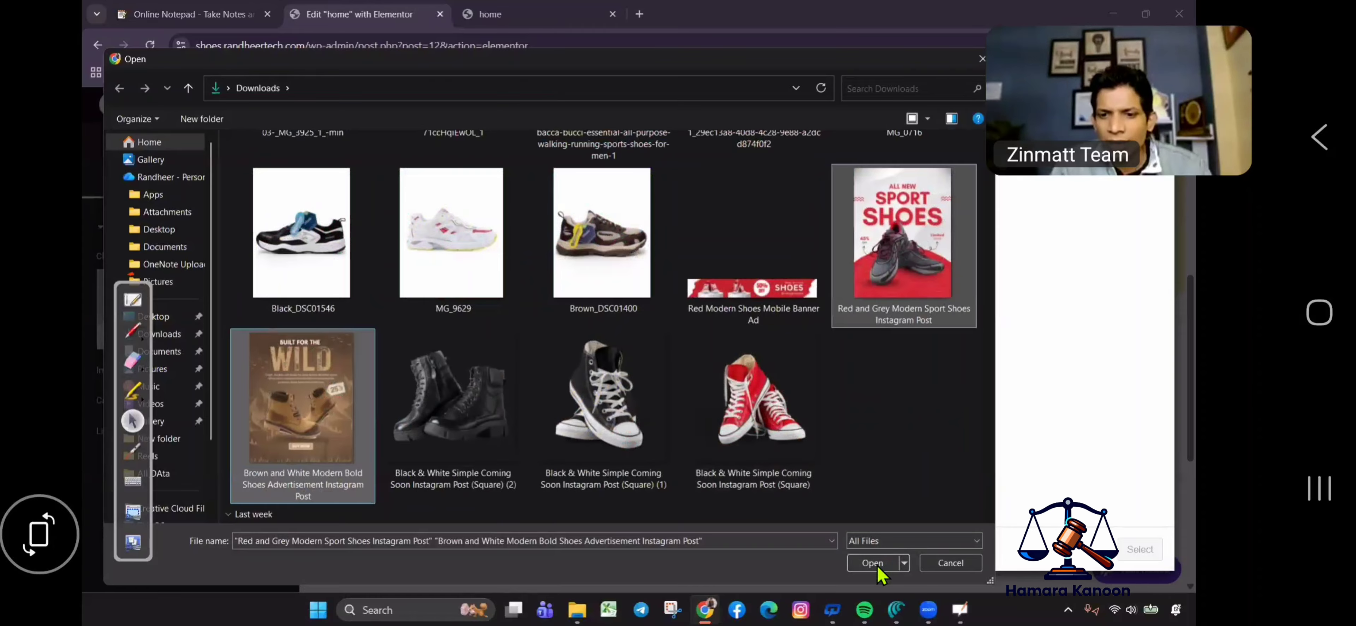
{"action": "key", "text": "Return"}
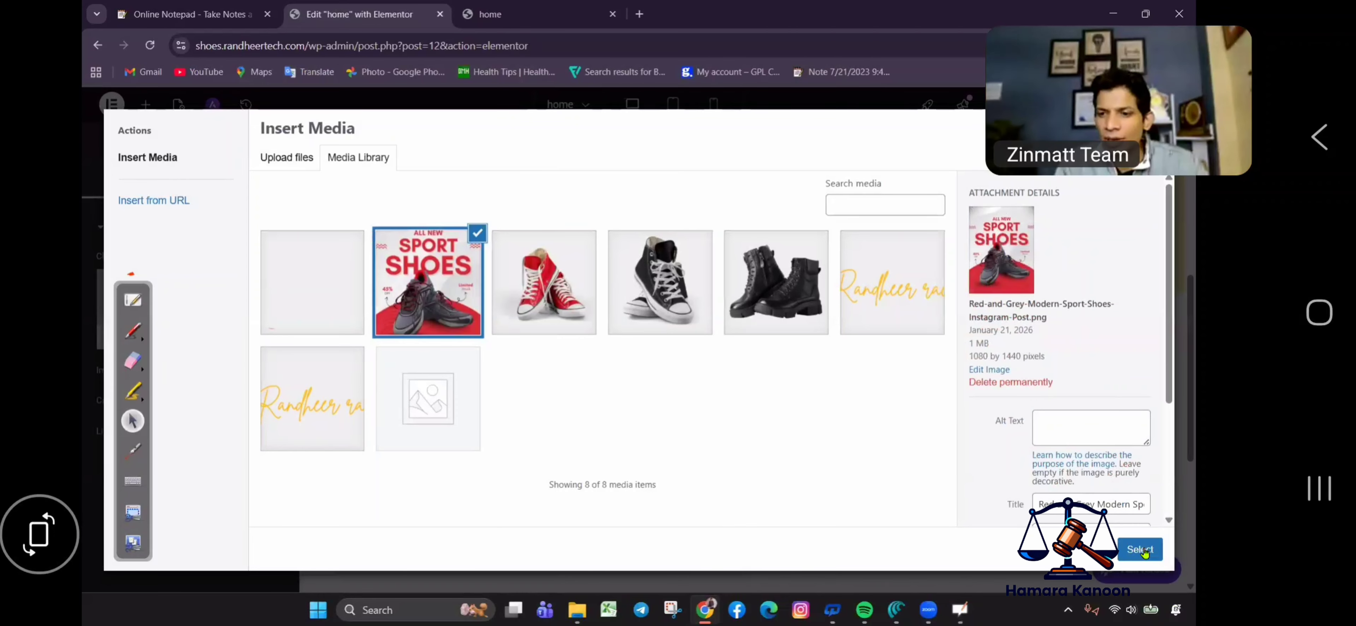
{"action": "left_click", "coordinate": [1139, 548]}
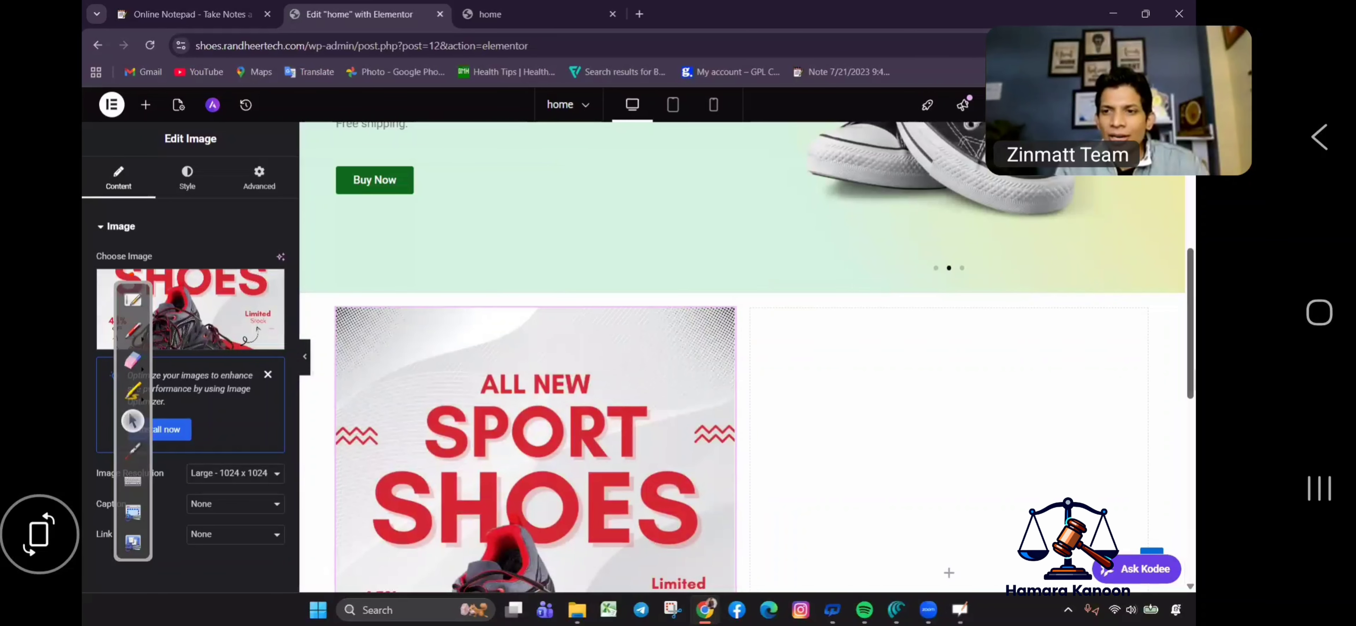
{"action": "scroll", "coordinate": [1189, 324], "scroll_direction": "down", "scroll_amount": 4}
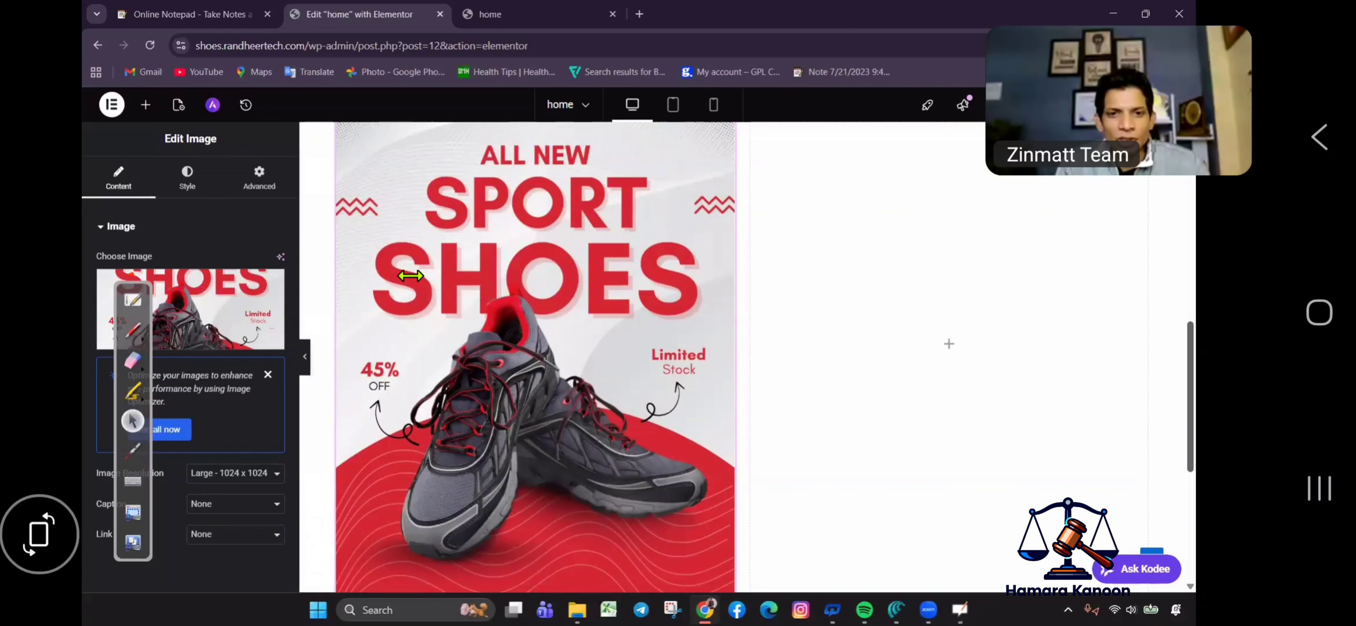
Add an Image widget to the right column showing the WILD boots ad.
{"action": "scroll", "coordinate": [732, 312], "scroll_direction": "up", "scroll_amount": 3}
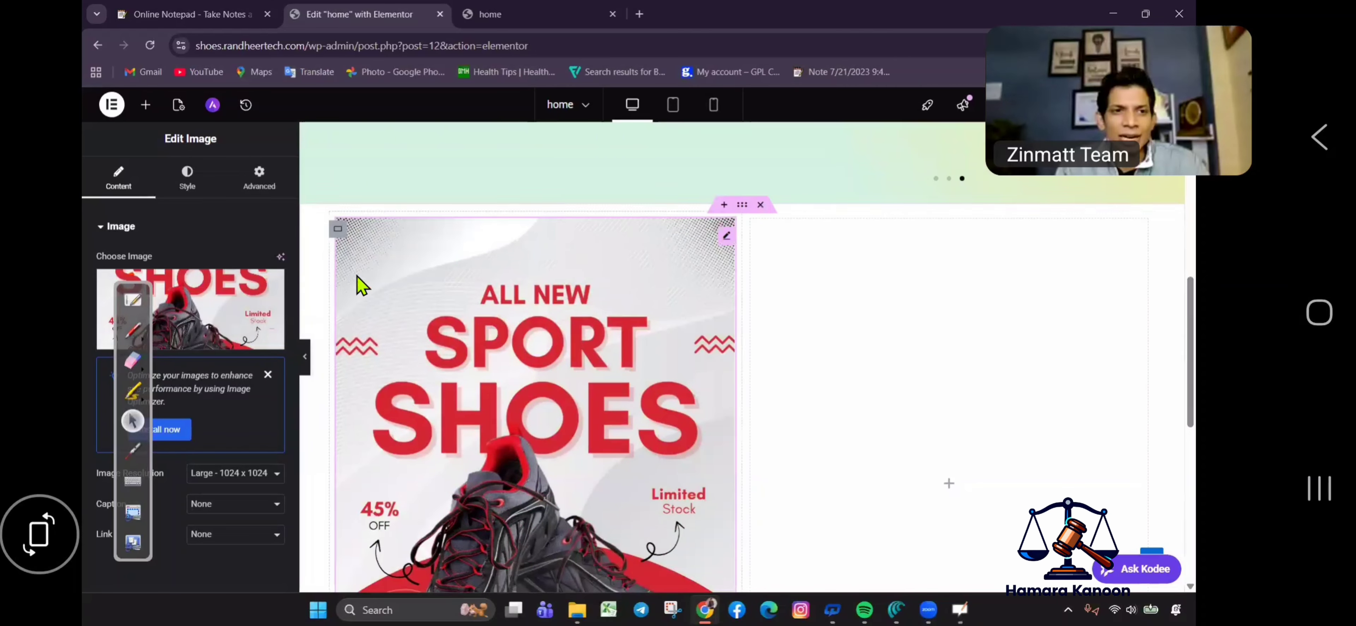
{"action": "left_click", "coordinate": [145, 104]}
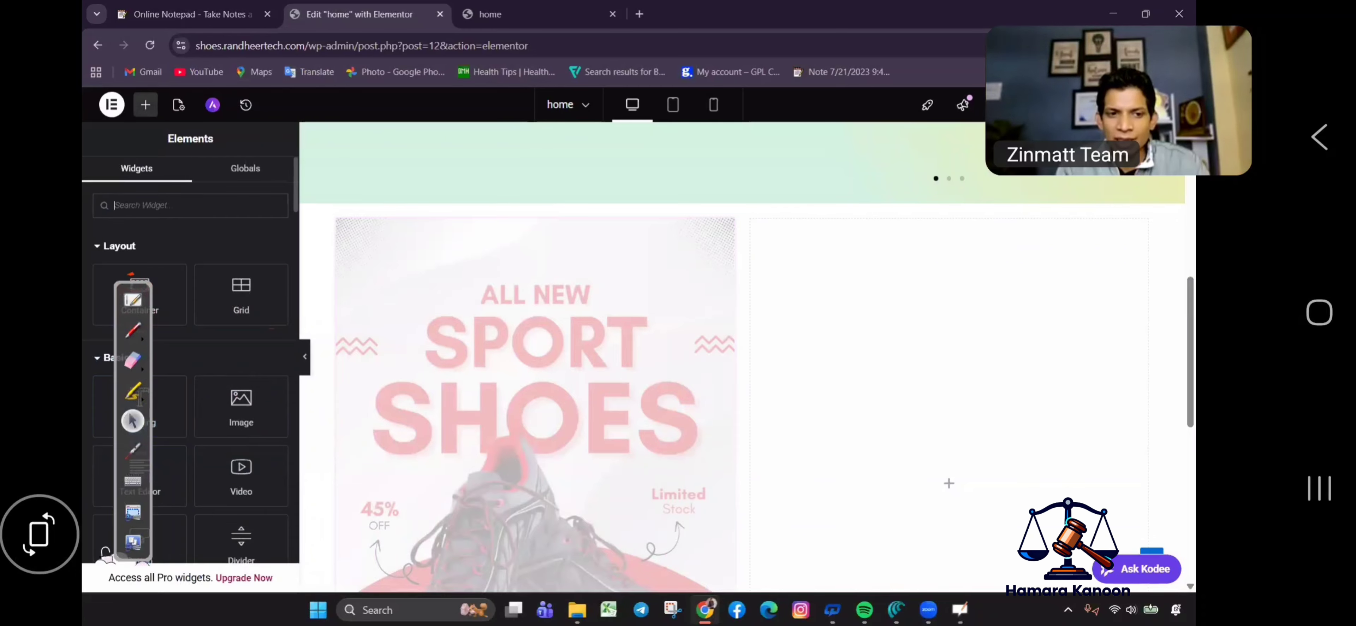
{"action": "left_click_drag", "start_coordinate": [241, 406], "coordinate": [833, 348]}
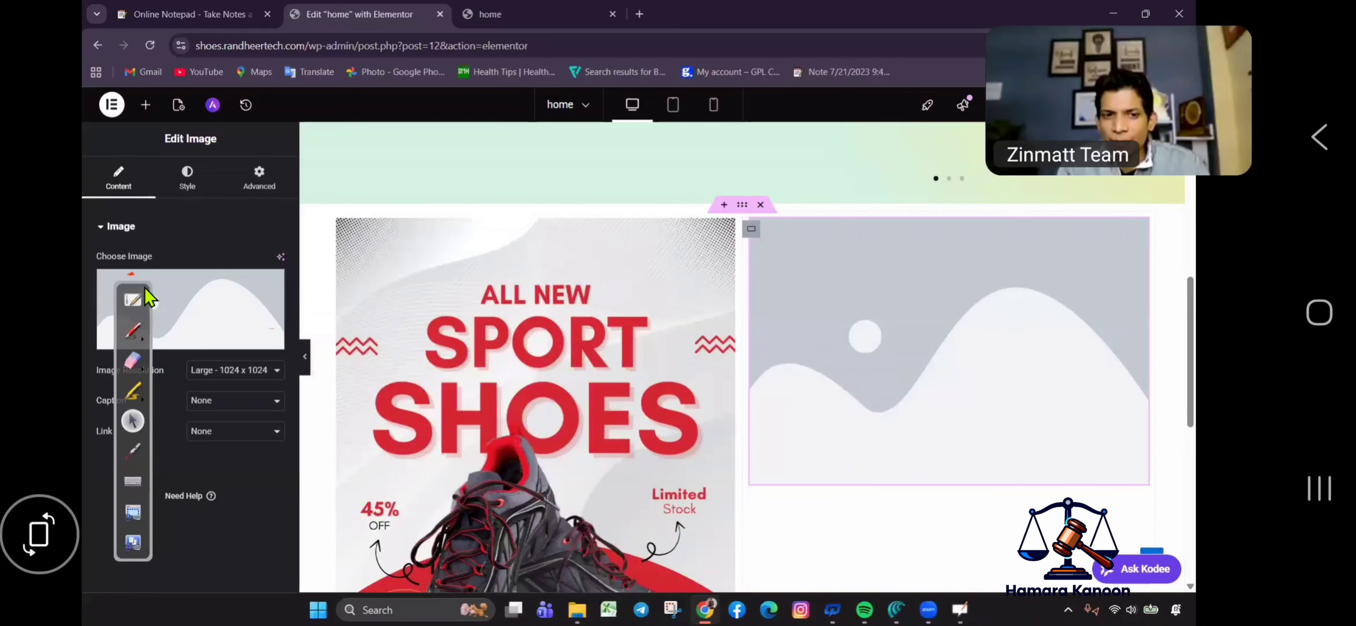
{"action": "left_click", "coordinate": [208, 297]}
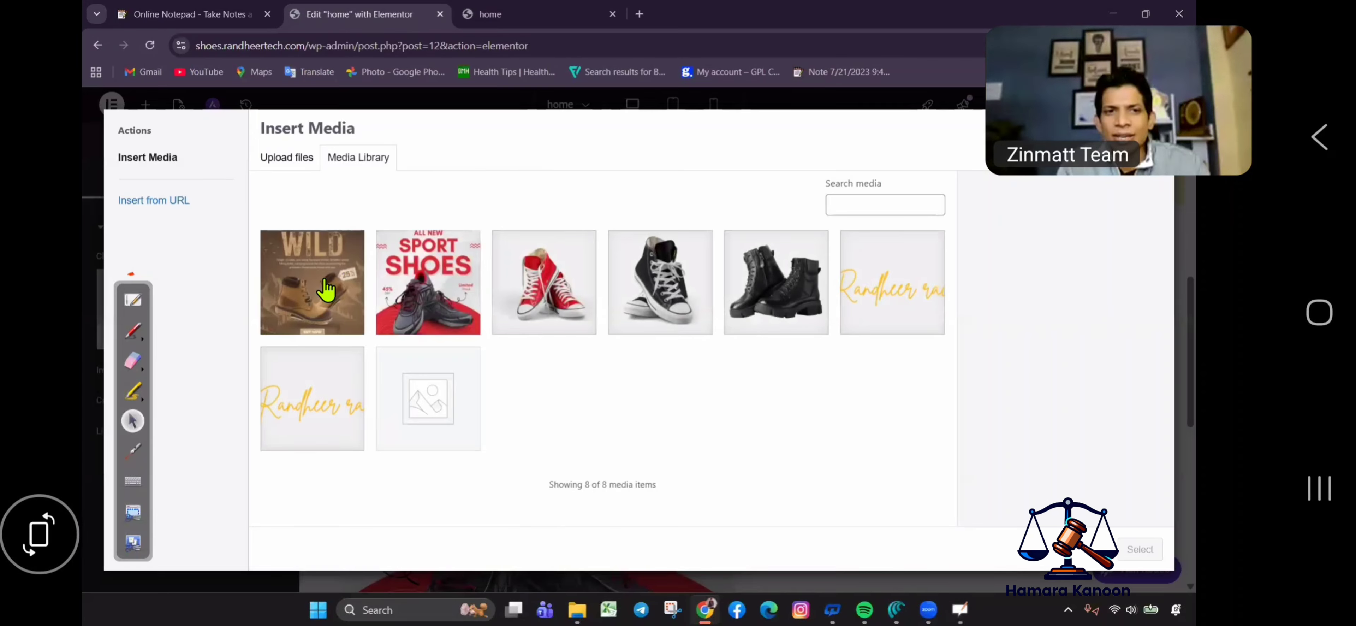
{"action": "left_click", "coordinate": [326, 287]}
{"action": "left_click", "coordinate": [1140, 549]}
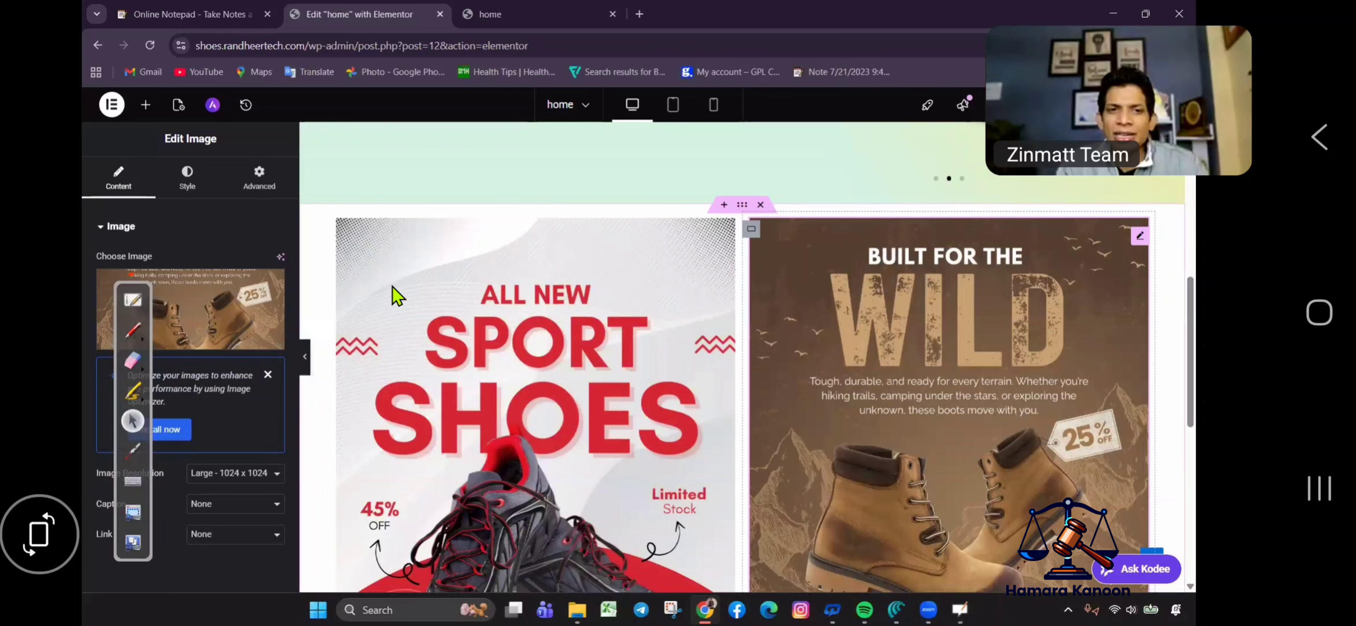
Insert an empty container, then duplicate the Sport Shoes banner and the WILD boot container.
{"action": "right_click", "coordinate": [404, 245]}
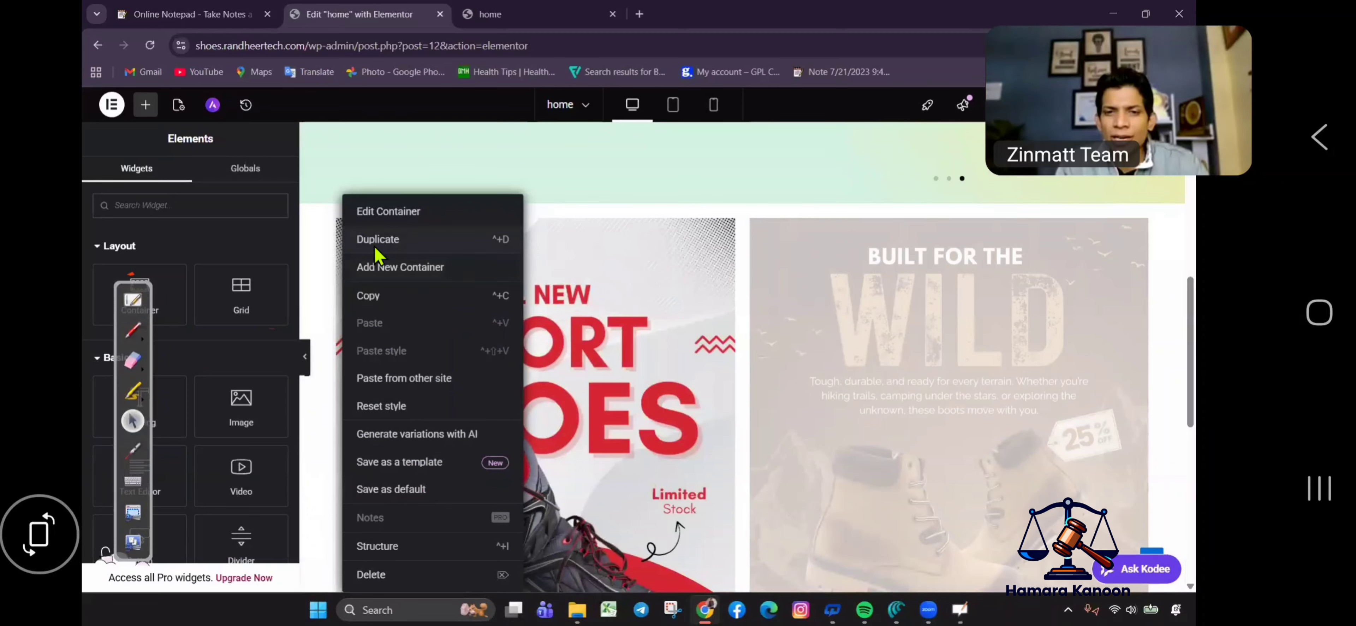
{"action": "left_click", "coordinate": [424, 268]}
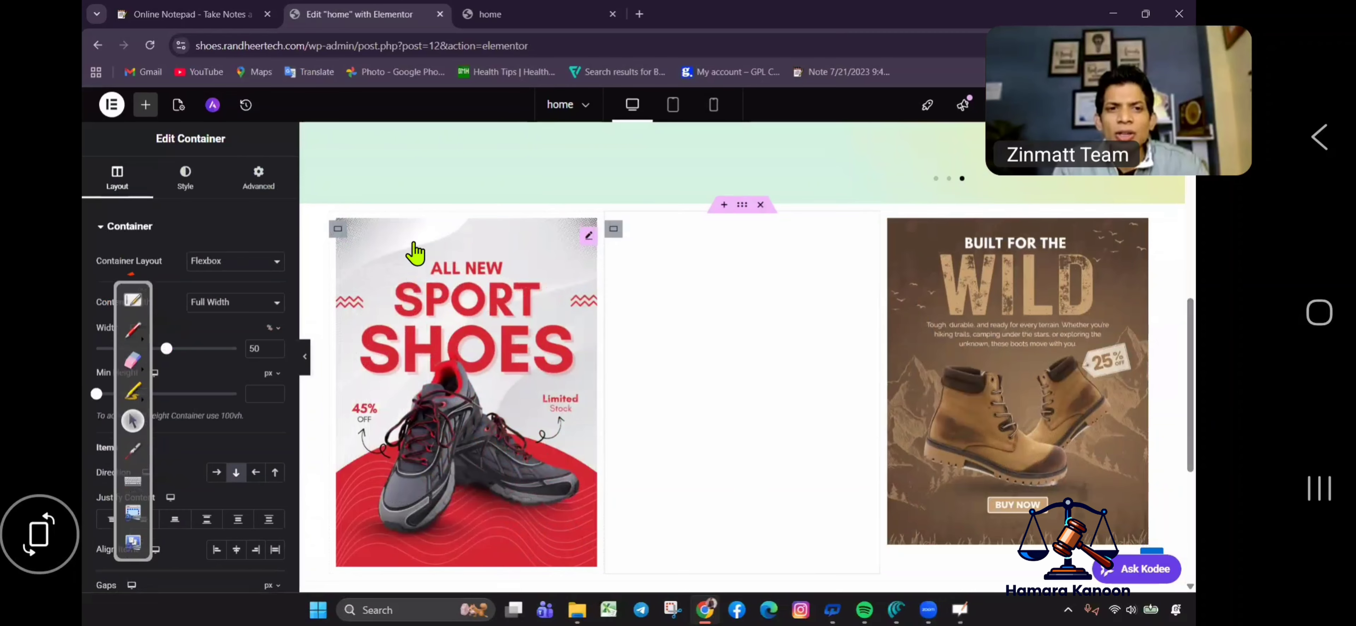
{"action": "right_click", "coordinate": [341, 247]}
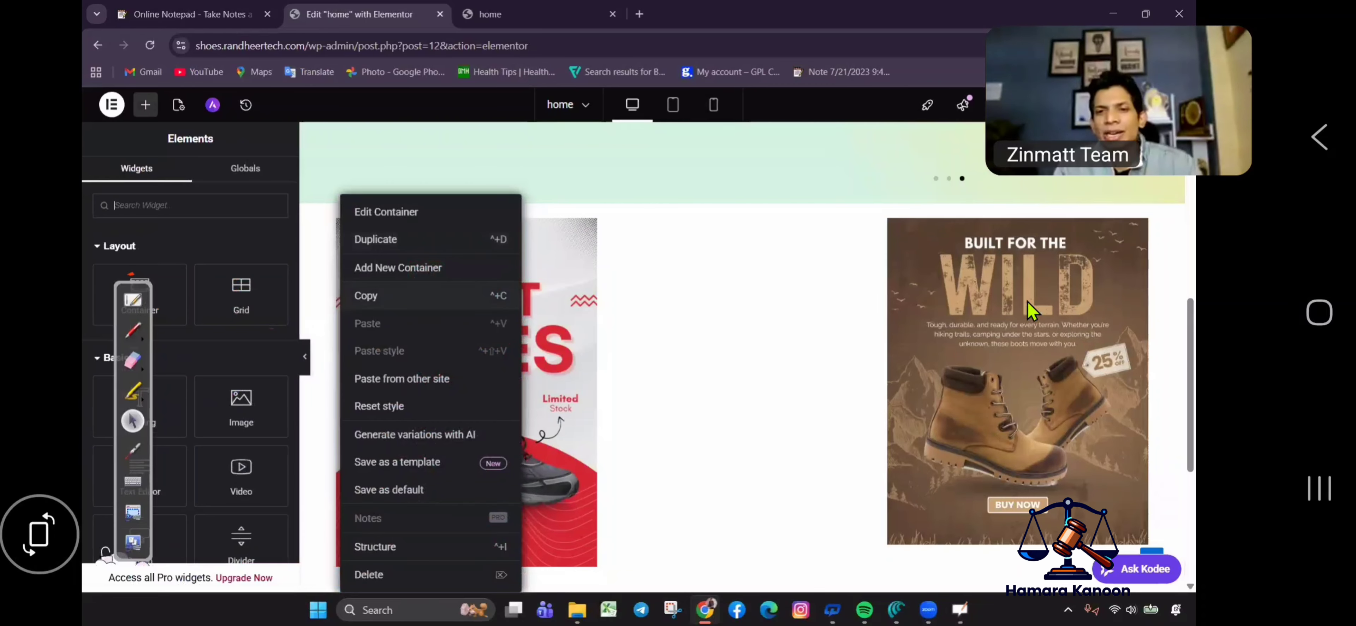
{"action": "left_click", "coordinate": [389, 235]}
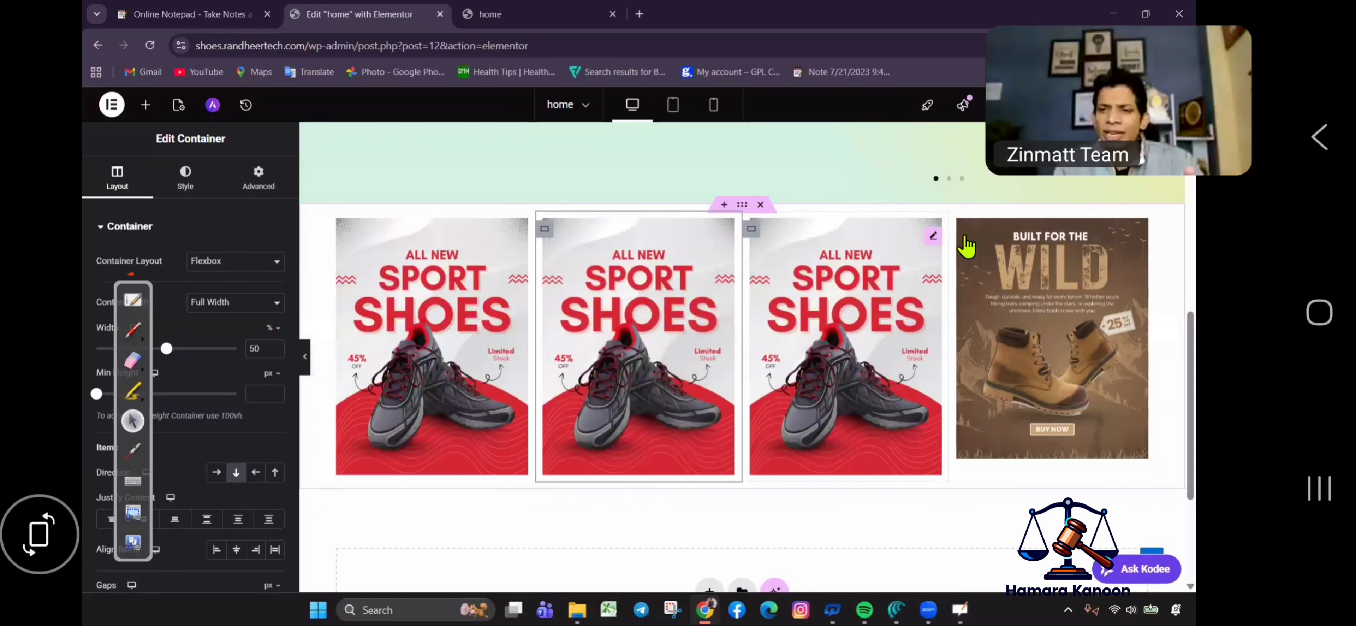
{"action": "right_click", "coordinate": [981, 253]}
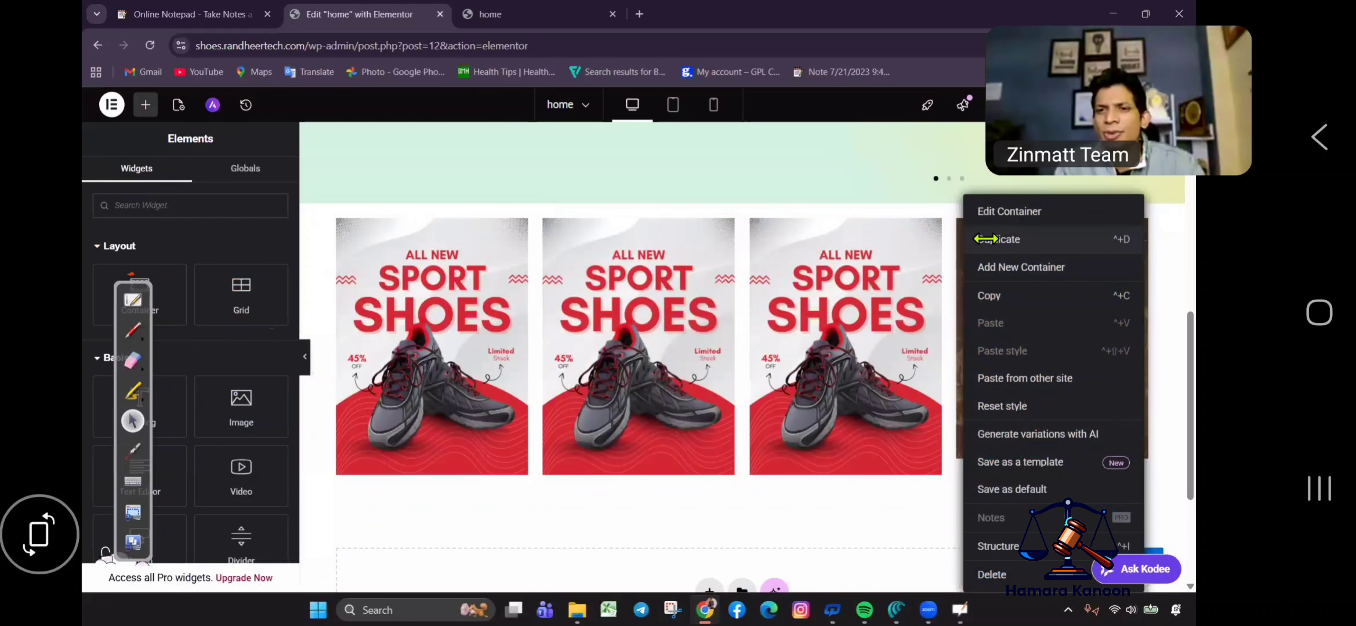
{"action": "left_click", "coordinate": [984, 239]}
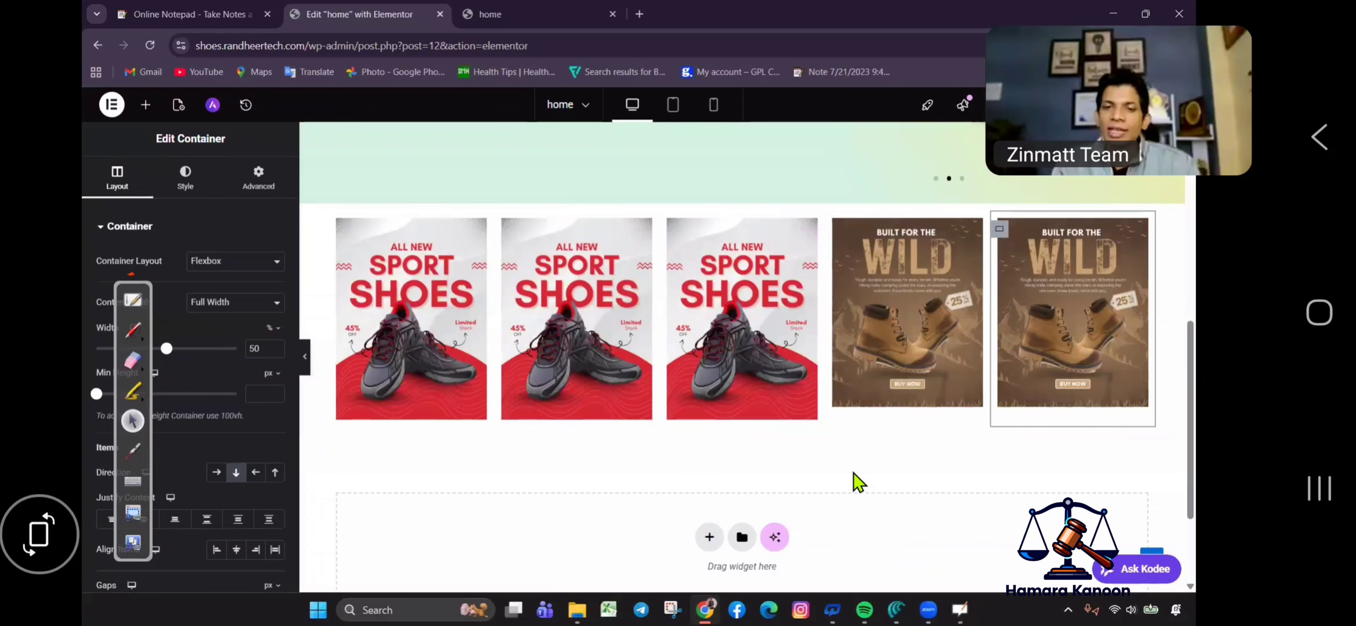
{"action": "scroll", "coordinate": [869, 379], "scroll_direction": "down", "scroll_amount": 3}
{"action": "scroll", "coordinate": [748, 405], "scroll_direction": "up", "scroll_amount": 10}
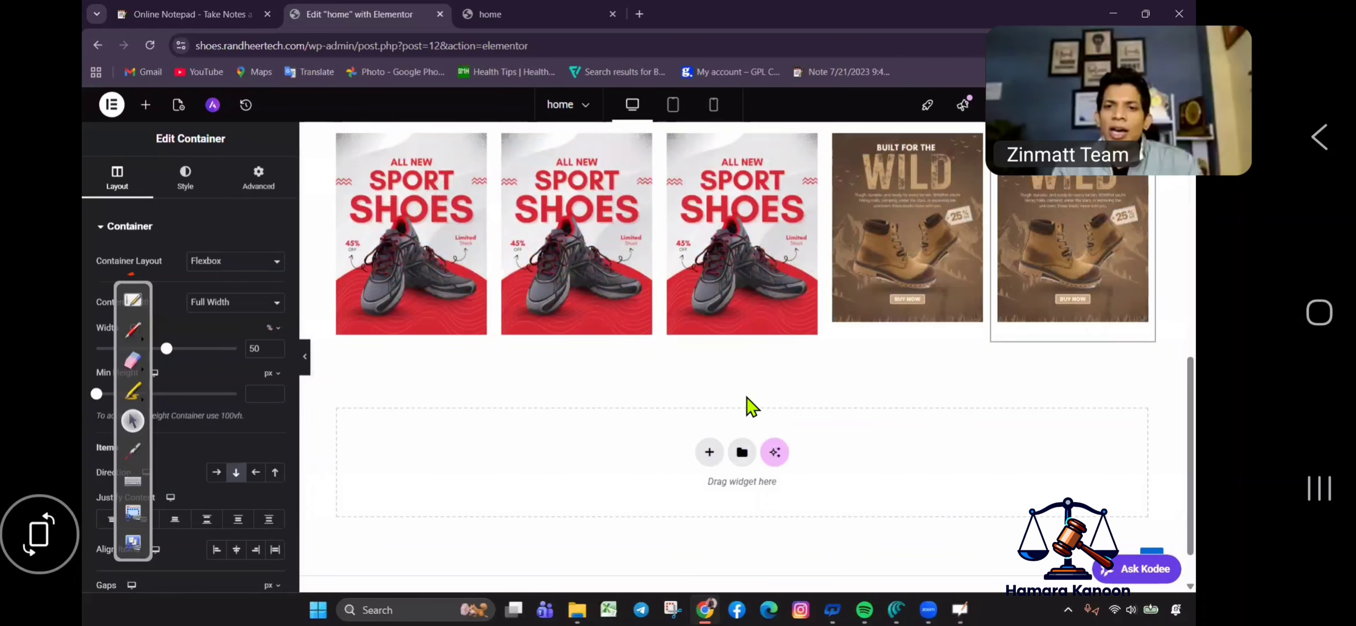
{"action": "scroll", "coordinate": [731, 448], "scroll_direction": "down", "scroll_amount": 6}
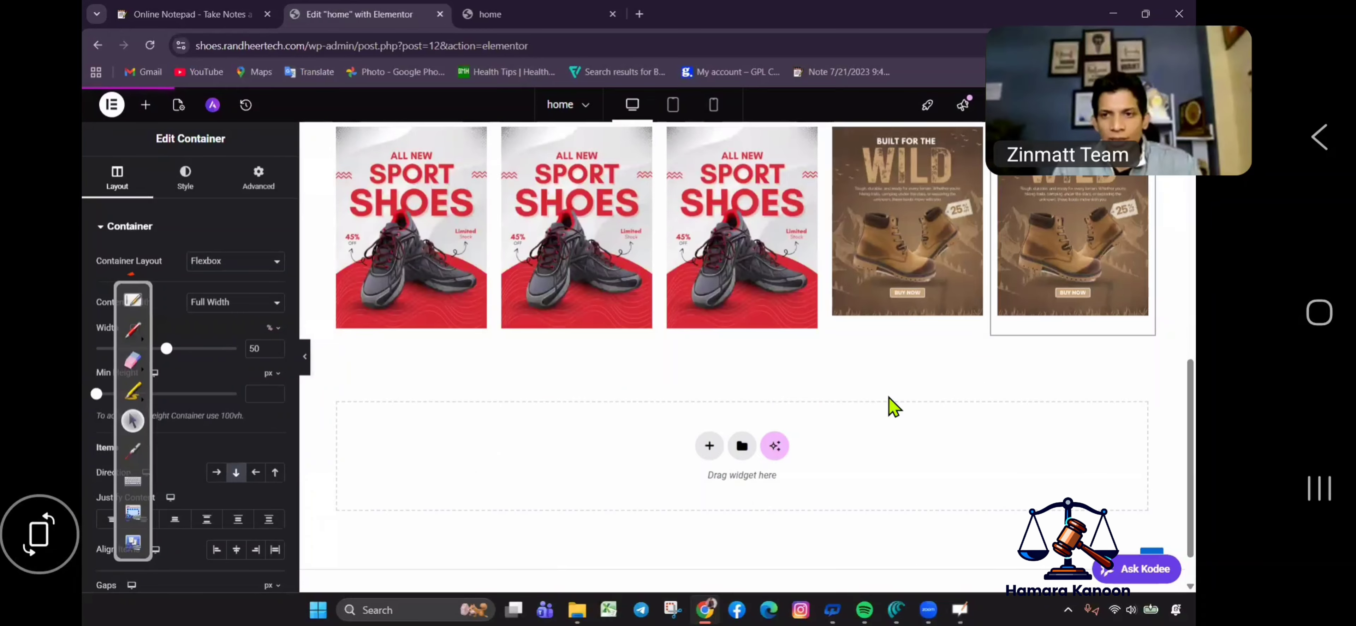
{"action": "left_click", "coordinate": [708, 446]}
{"action": "left_click", "coordinate": [696, 493]}
{"action": "left_click", "coordinate": [553, 485]}
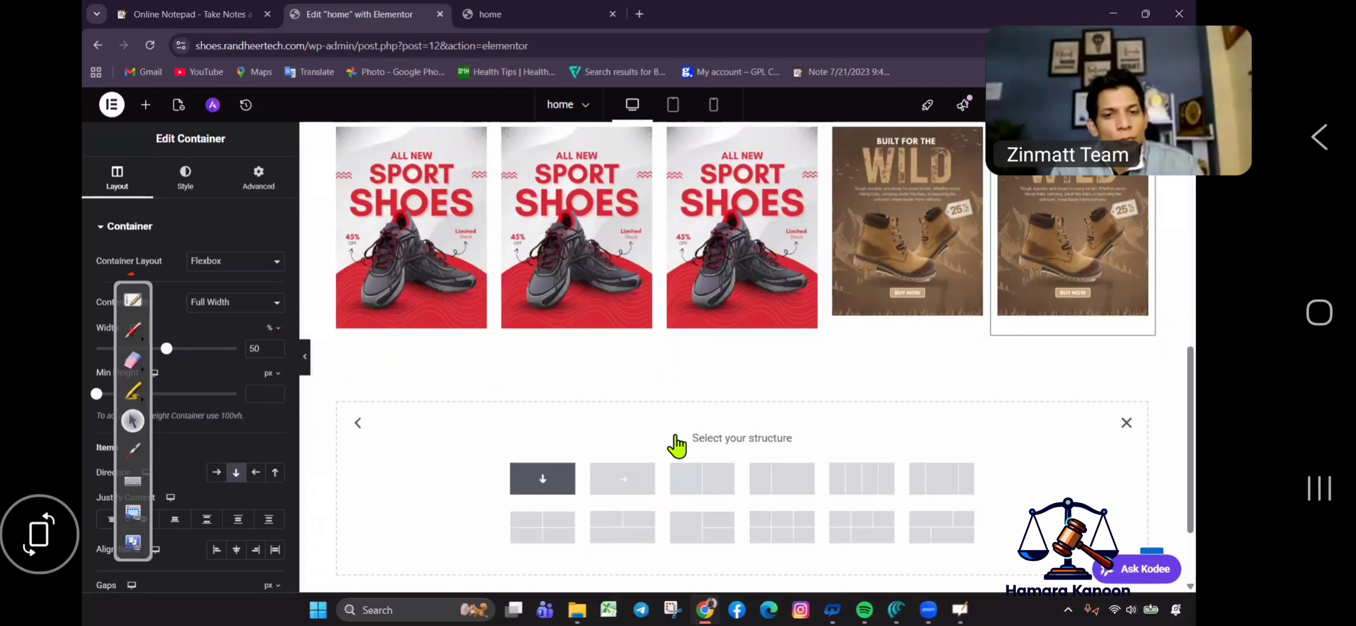
{"action": "left_click", "coordinate": [146, 116]}
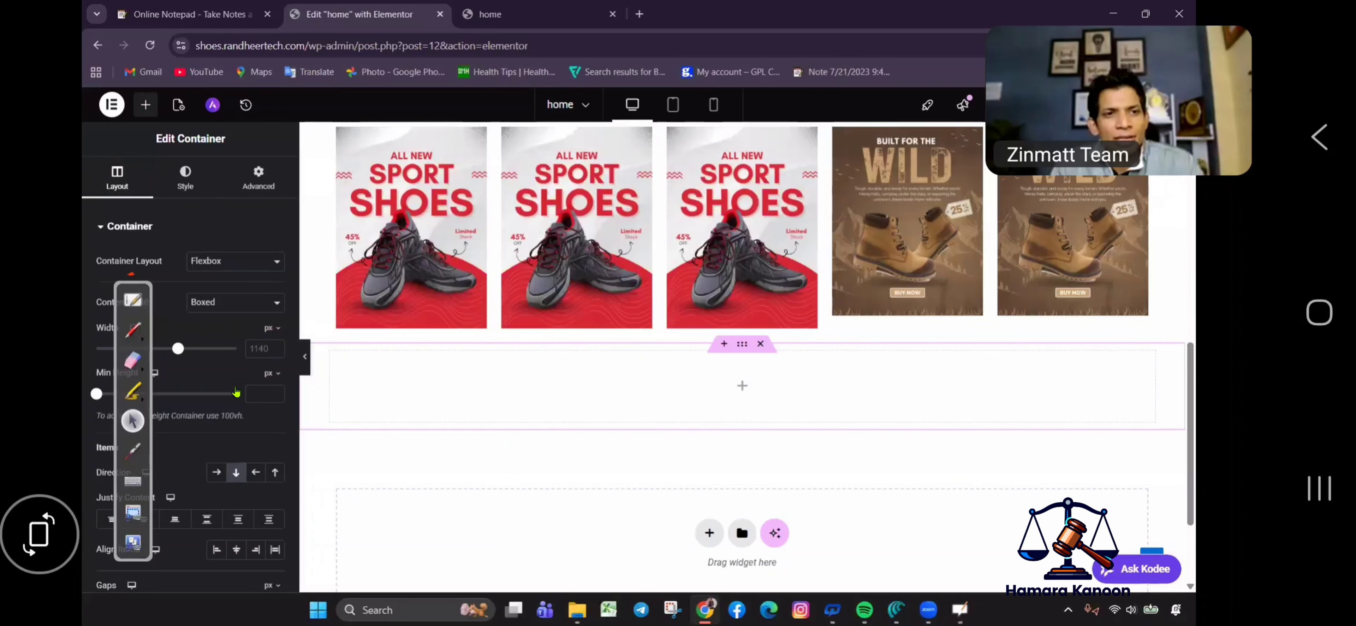
{"action": "left_click_drag", "start_coordinate": [241, 403], "coordinate": [620, 399]}
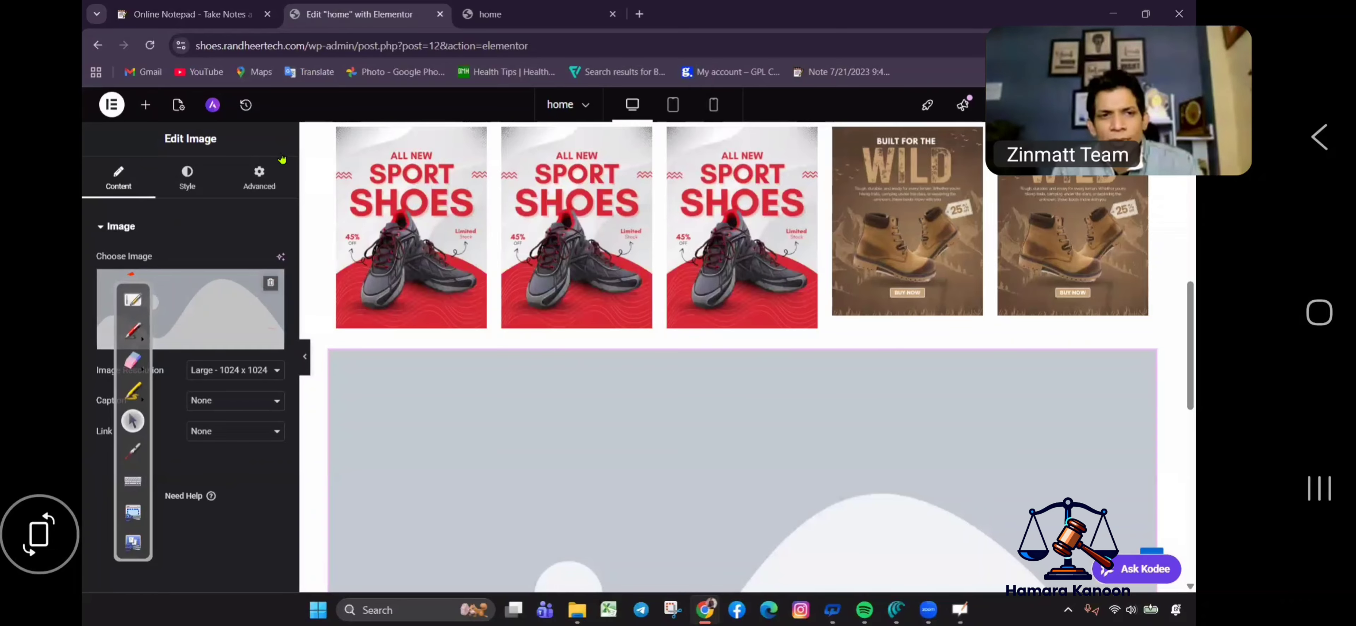
{"action": "left_click", "coordinate": [220, 289]}
{"action": "left_click", "coordinate": [711, 351]}
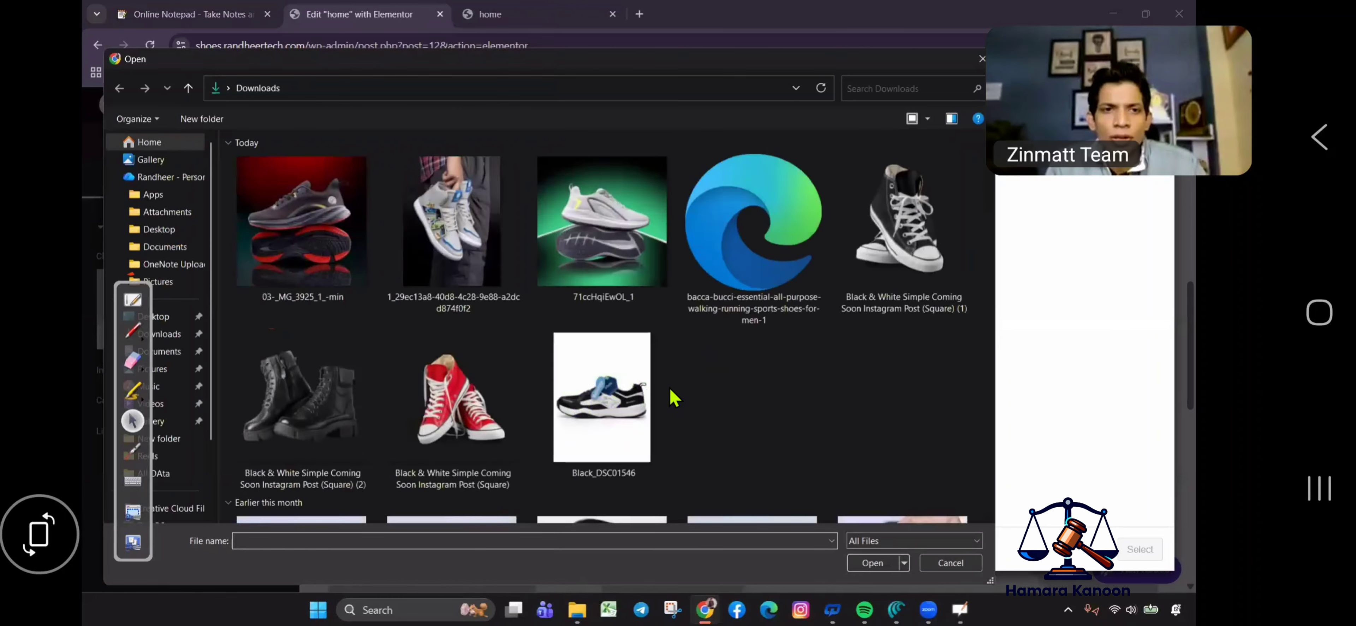
{"action": "left_click", "coordinate": [758, 443]}
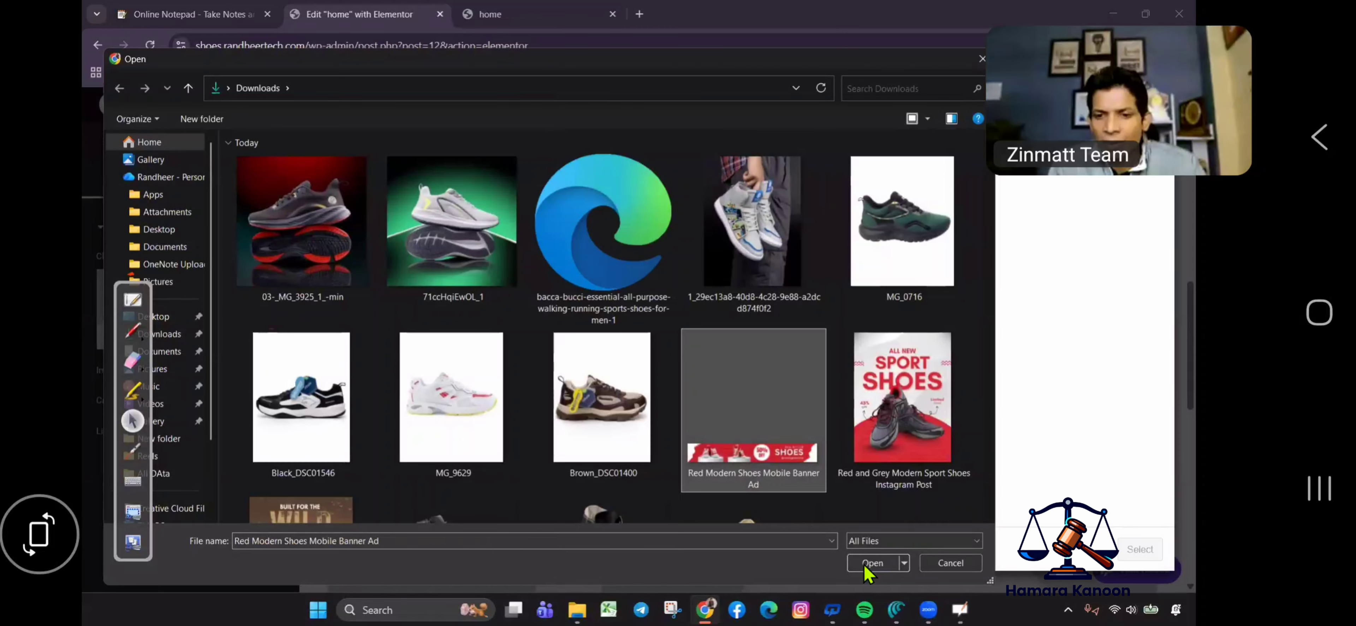
{"action": "left_click", "coordinate": [869, 563]}
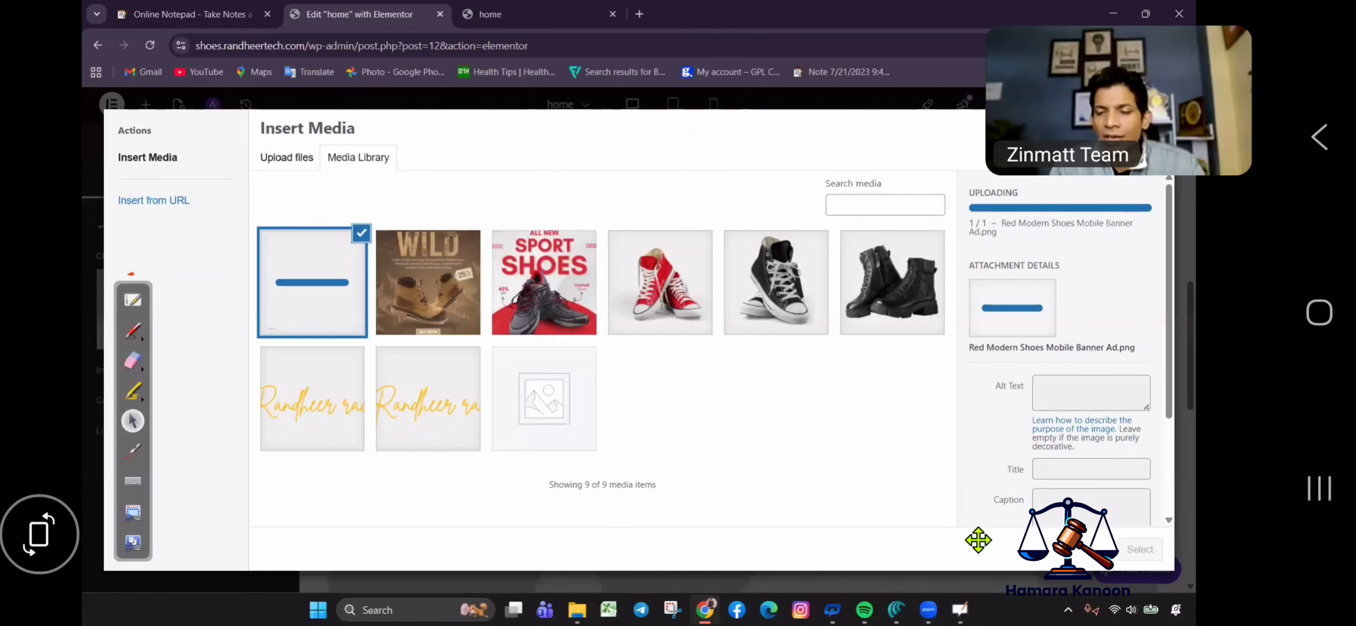
{"action": "left_click", "coordinate": [1139, 549]}
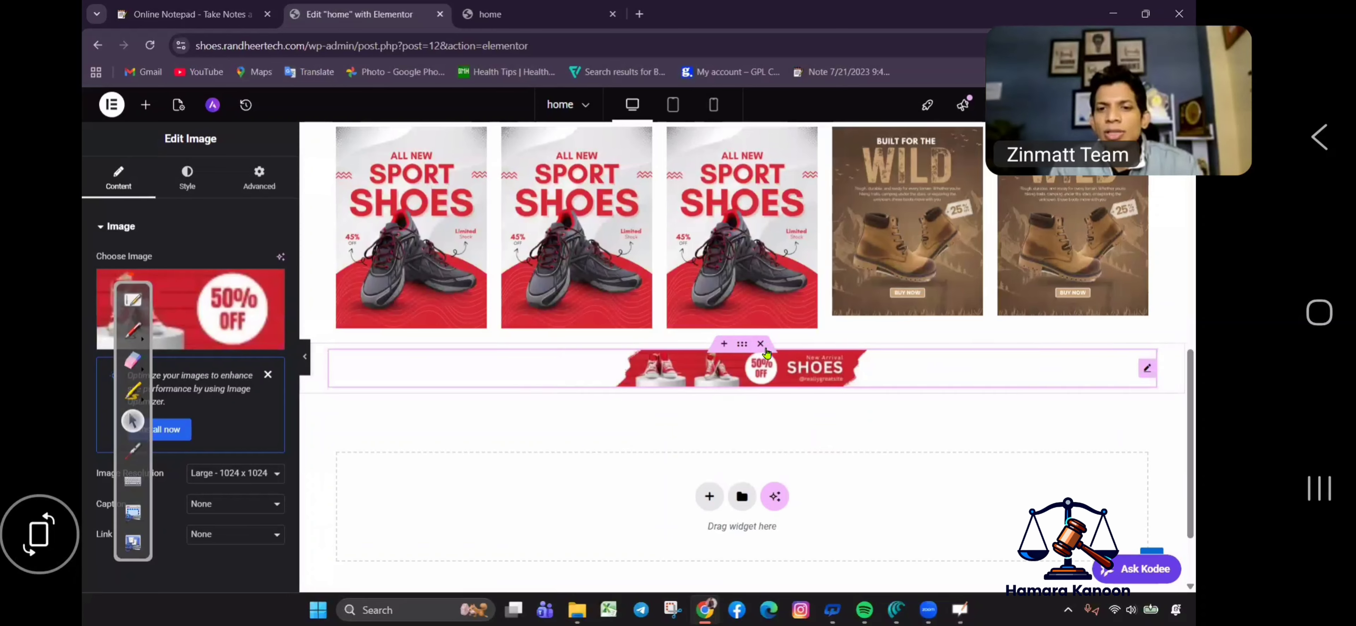
{"action": "key", "text": "Delete"}
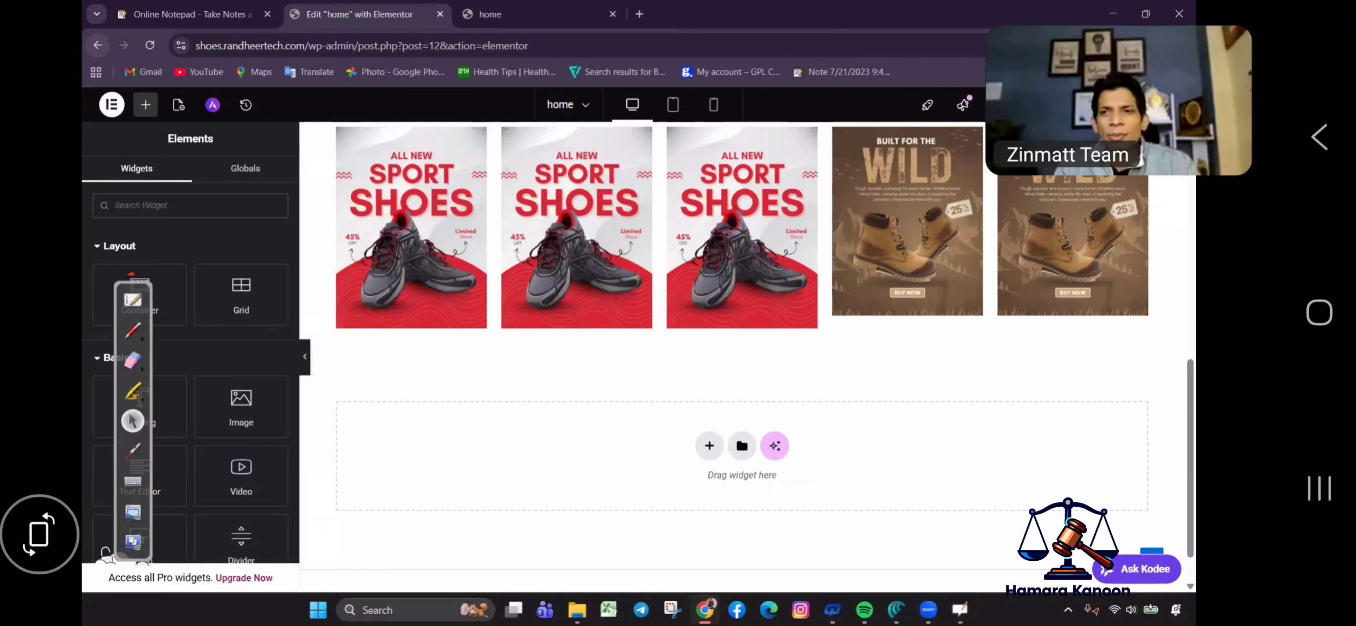
{"action": "left_click", "coordinate": [99, 46]}
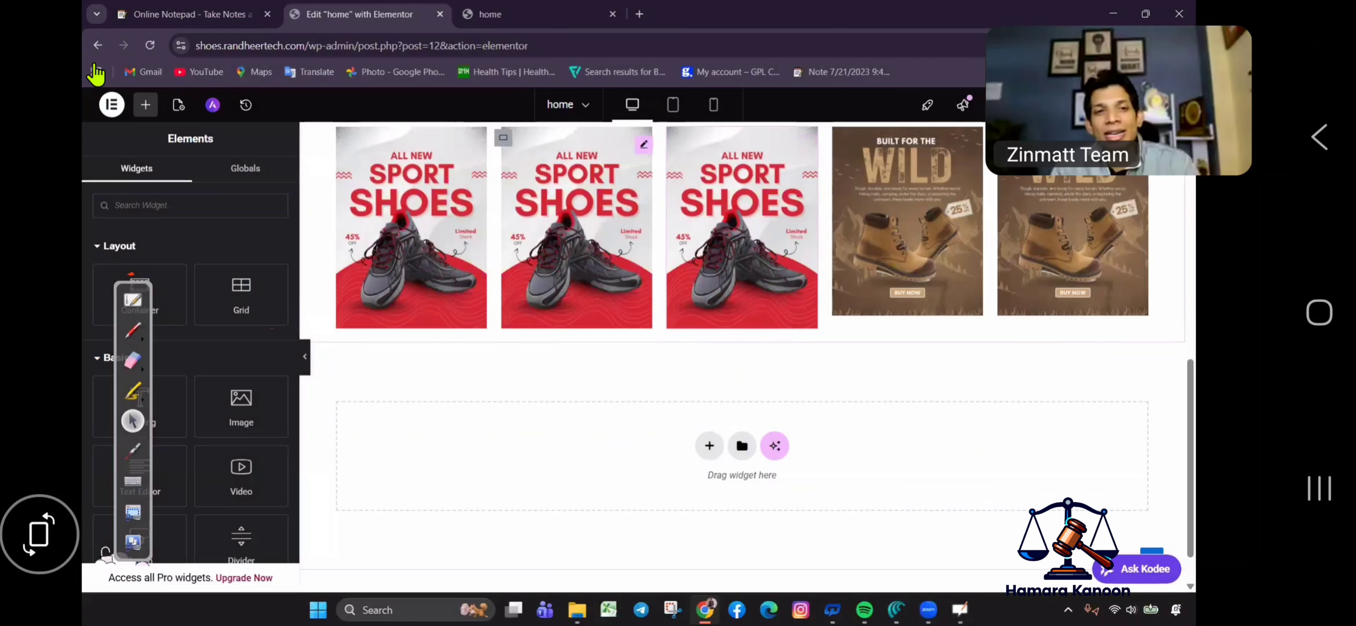
Go back from Elementor to the WordPress block editor for the home page.
{"action": "left_click", "coordinate": [97, 44]}
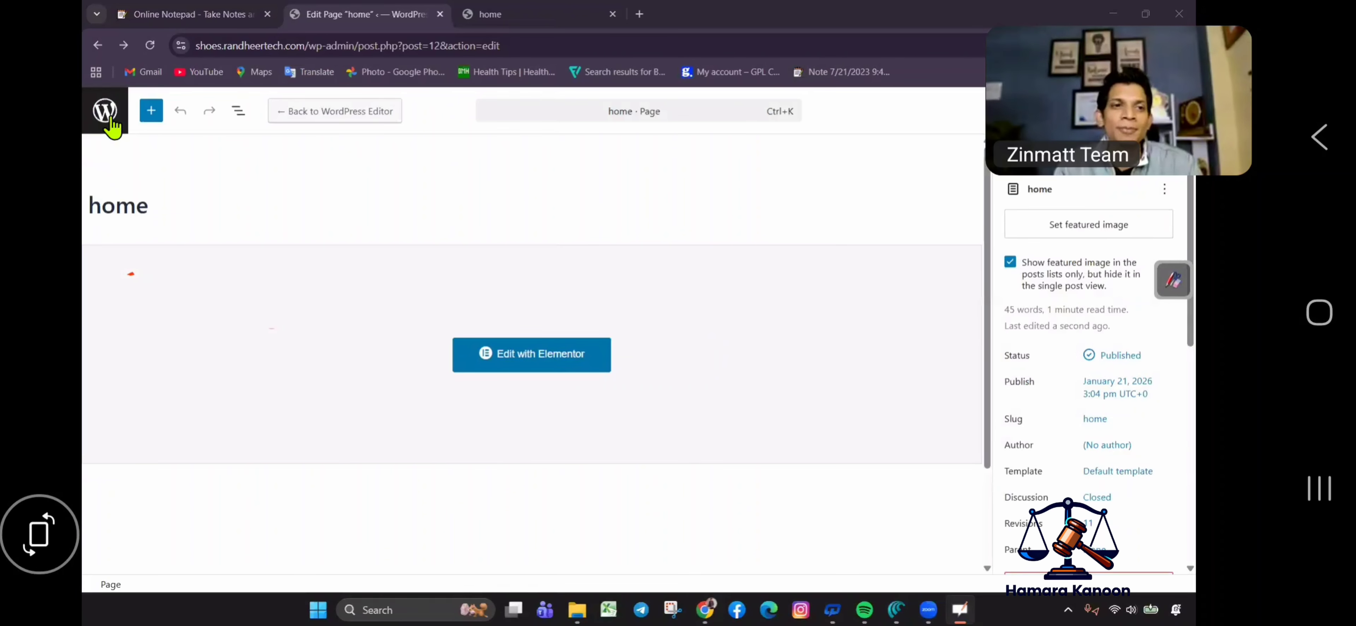
In WooCommerce general settings, autofill the store address and set the location to India — Bihar.
{"action": "left_click", "coordinate": [104, 112]}
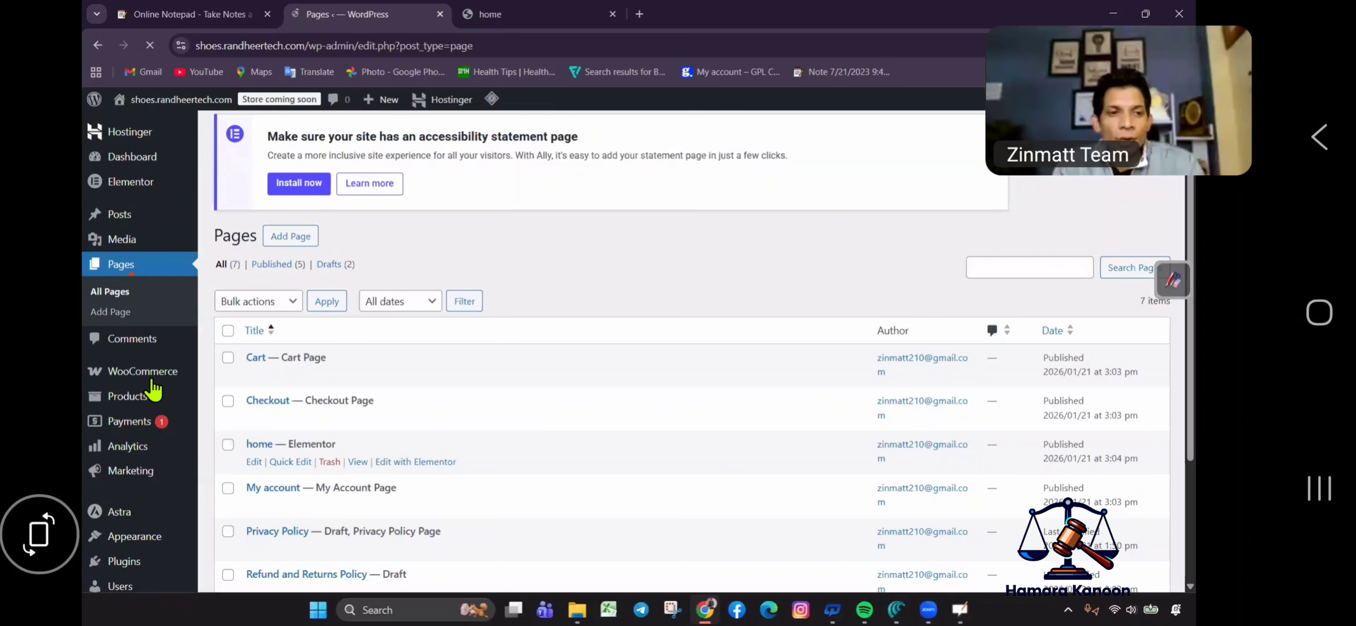
{"action": "mouse_move", "coordinate": [145, 373]}
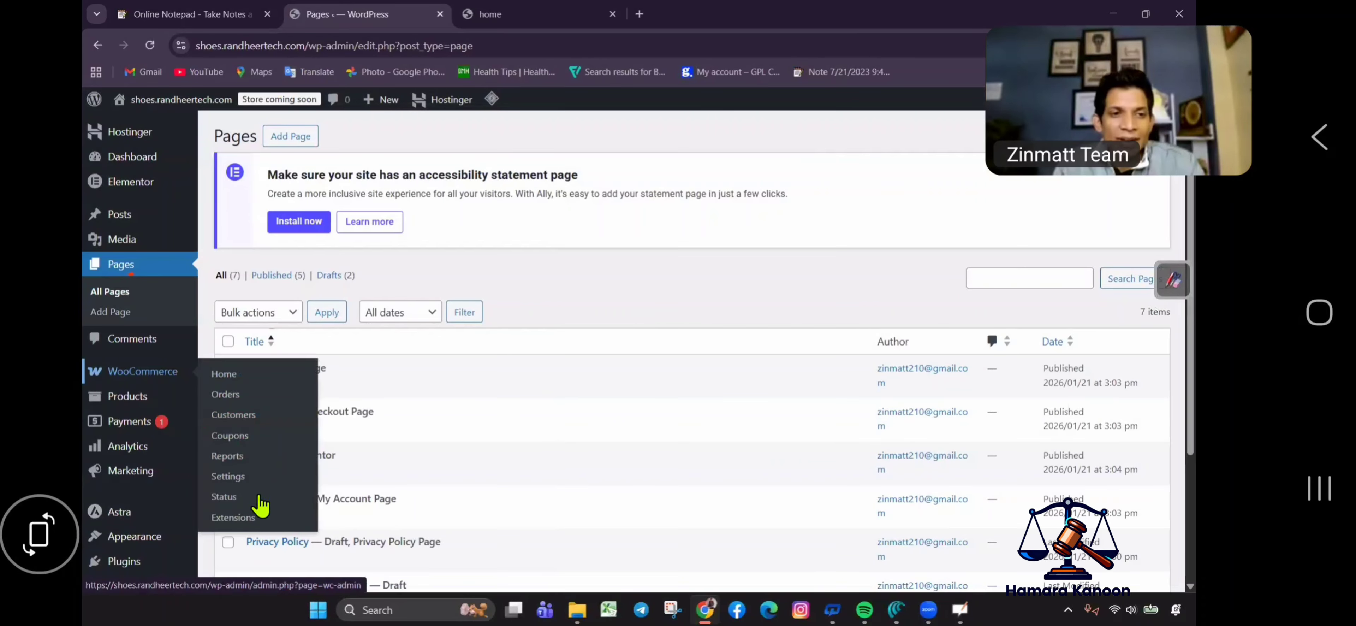
{"action": "left_click", "coordinate": [230, 479]}
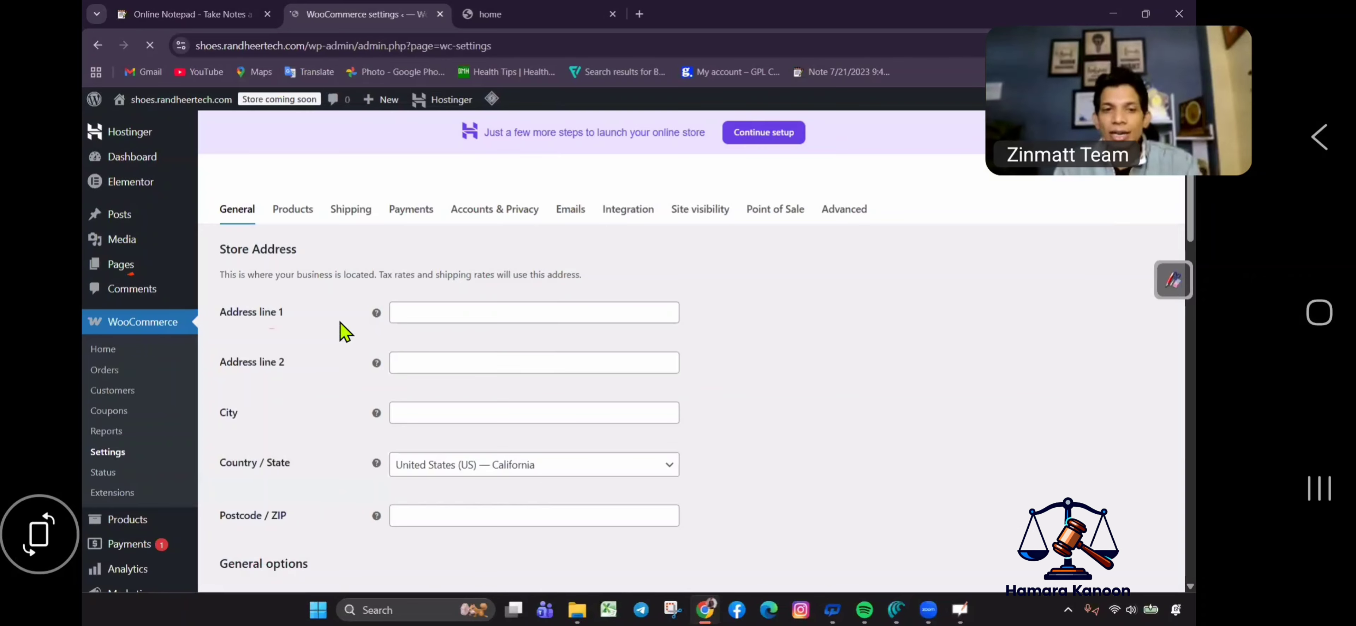
{"action": "left_click", "coordinate": [426, 308]}
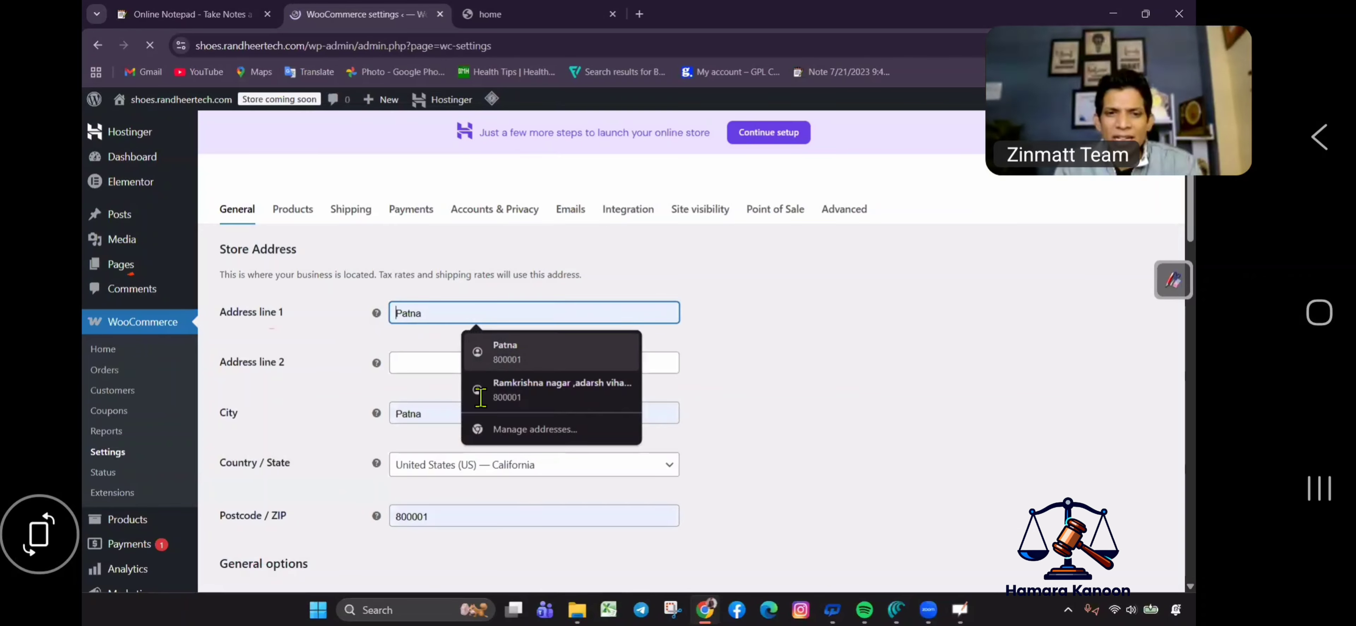
{"action": "left_click", "coordinate": [528, 352]}
{"action": "scroll", "coordinate": [508, 227], "scroll_direction": "down", "scroll_amount": 5}
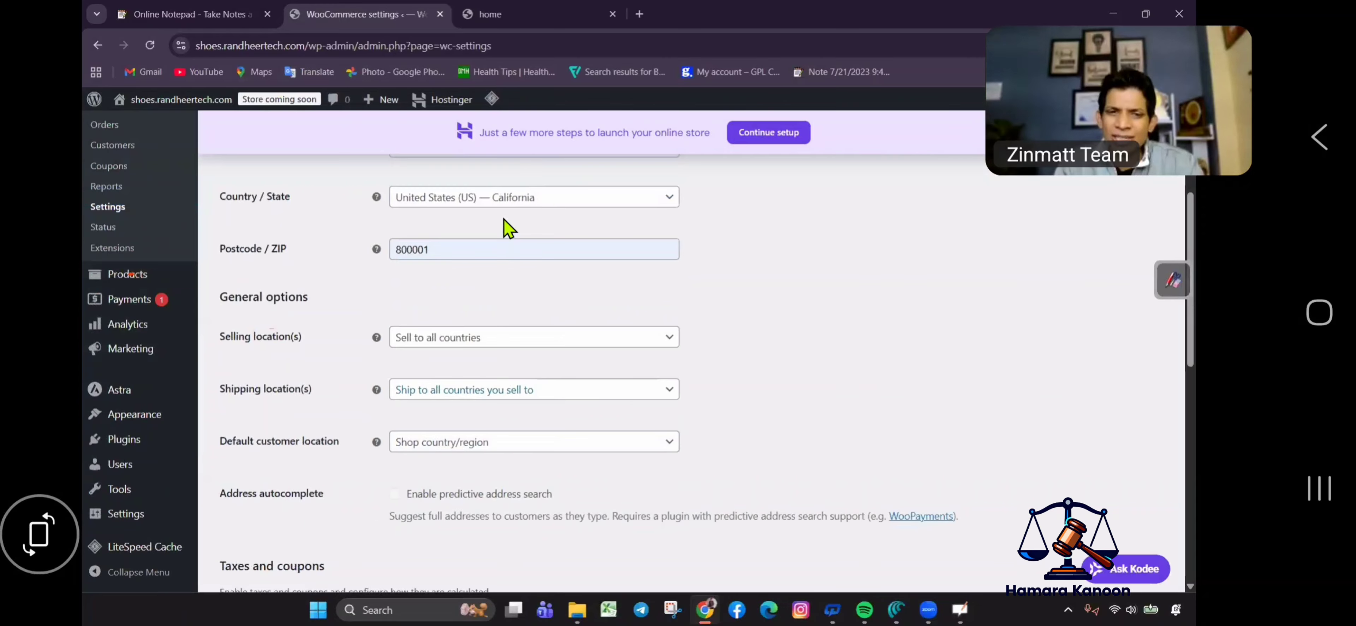
{"action": "left_click", "coordinate": [508, 211]}
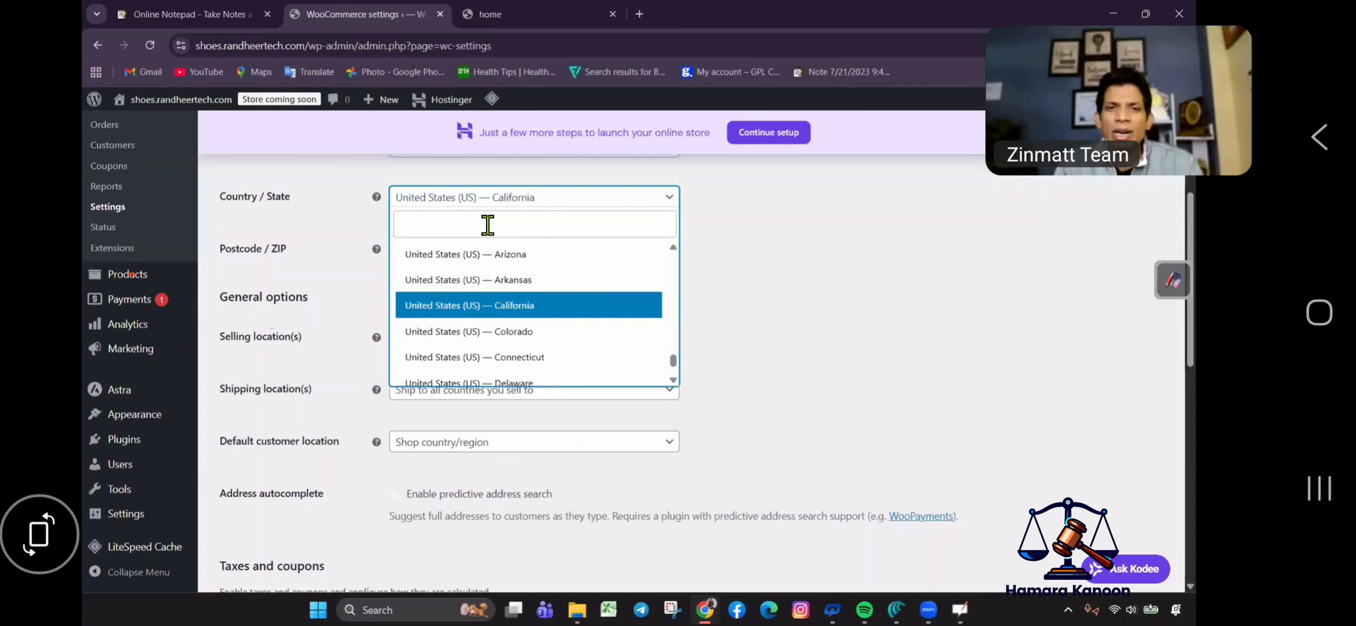
{"action": "type", "text": "ind"}
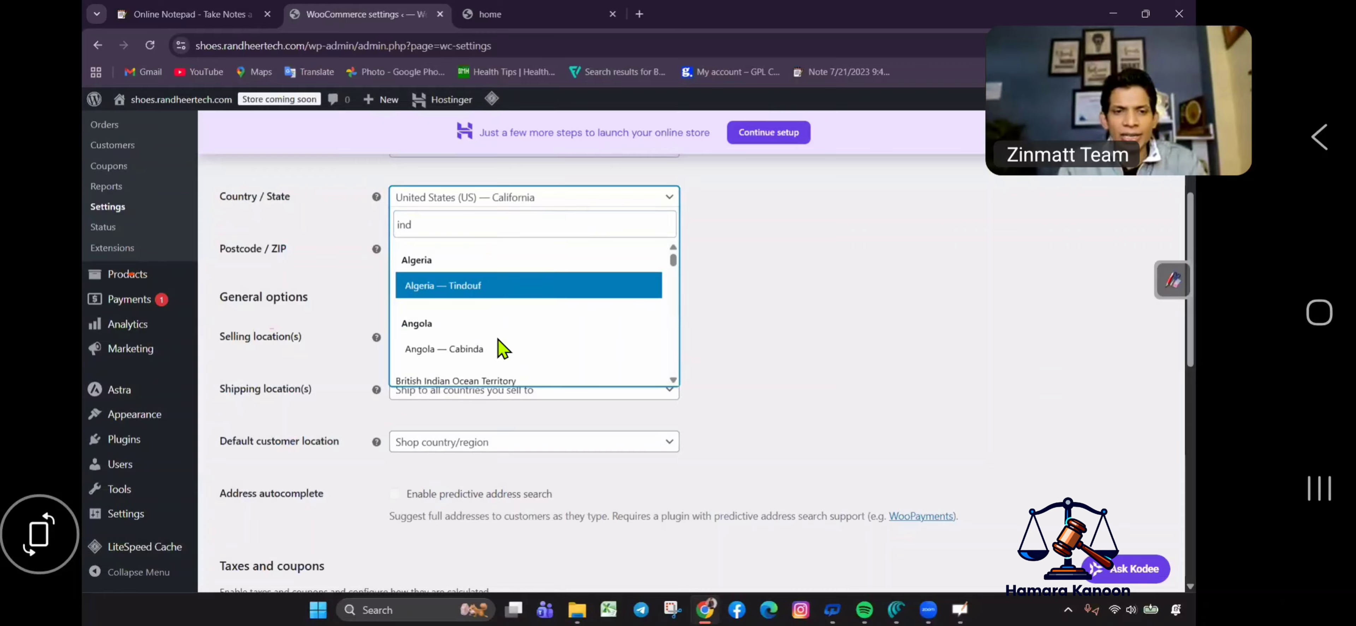
{"action": "scroll", "coordinate": [484, 295], "scroll_direction": "down", "scroll_amount": 5}
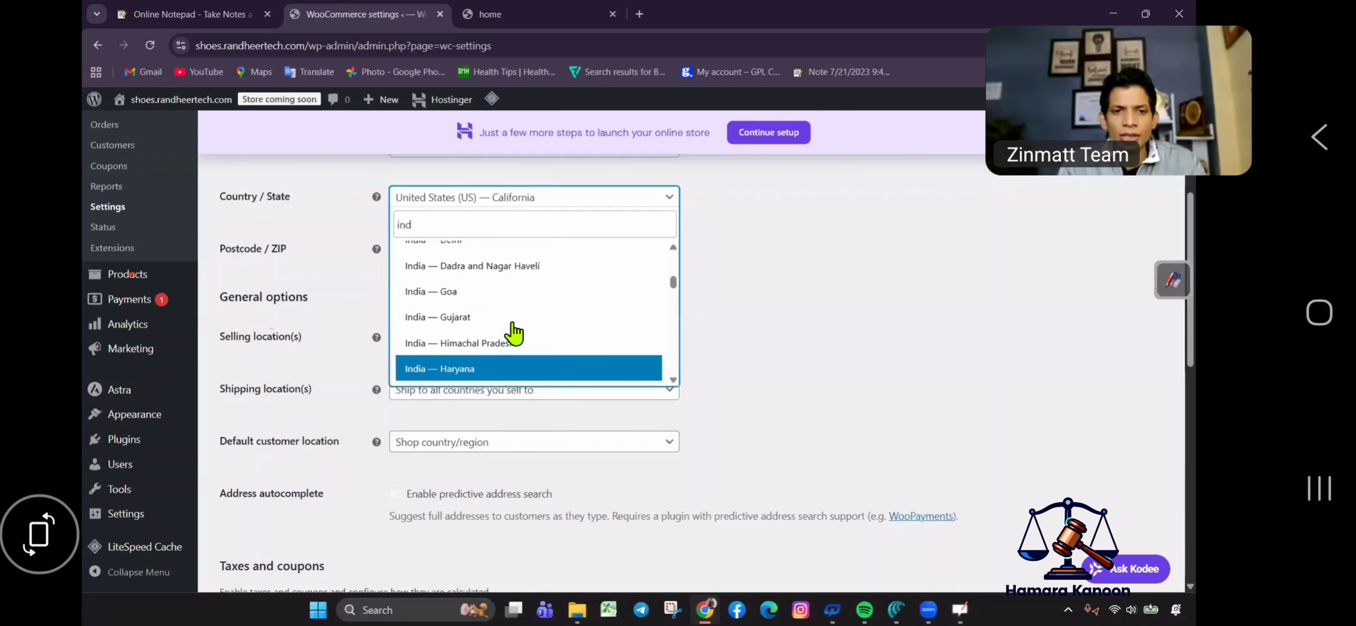
{"action": "scroll", "coordinate": [521, 314], "scroll_direction": "up", "scroll_amount": 3}
{"action": "scroll", "coordinate": [489, 316], "scroll_direction": "down", "scroll_amount": 5}
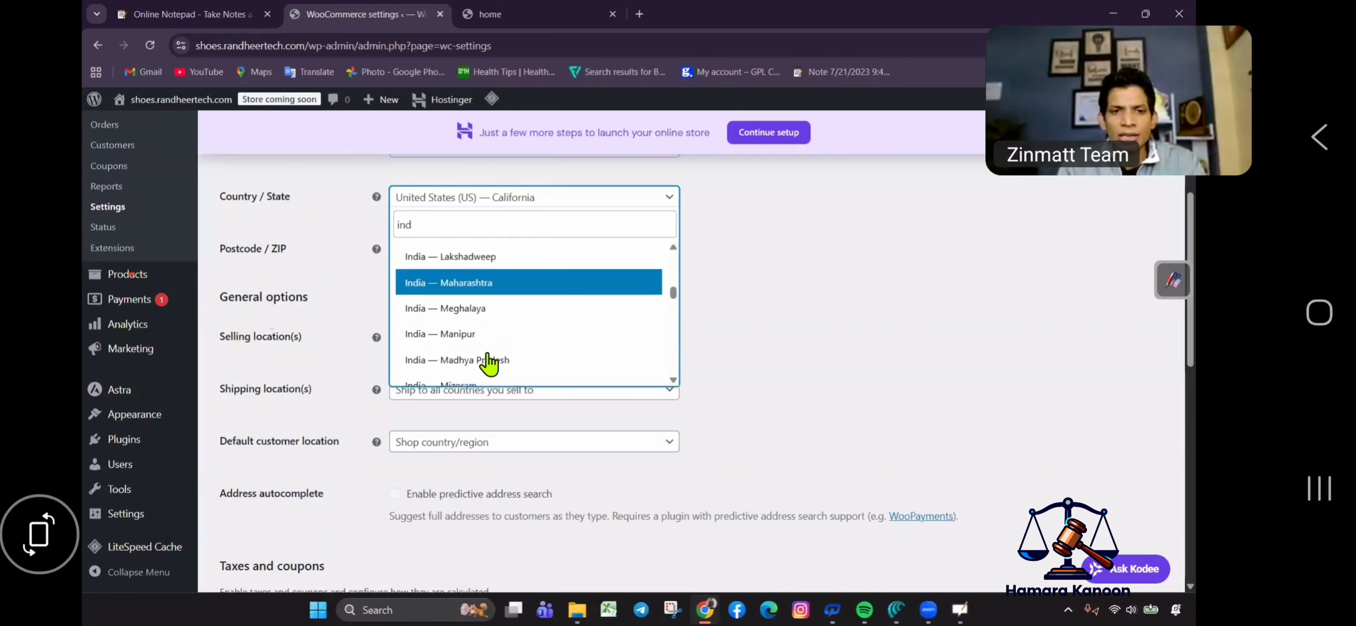
{"action": "scroll", "coordinate": [484, 295], "scroll_direction": "up", "scroll_amount": 5}
{"action": "left_click", "coordinate": [463, 255]}
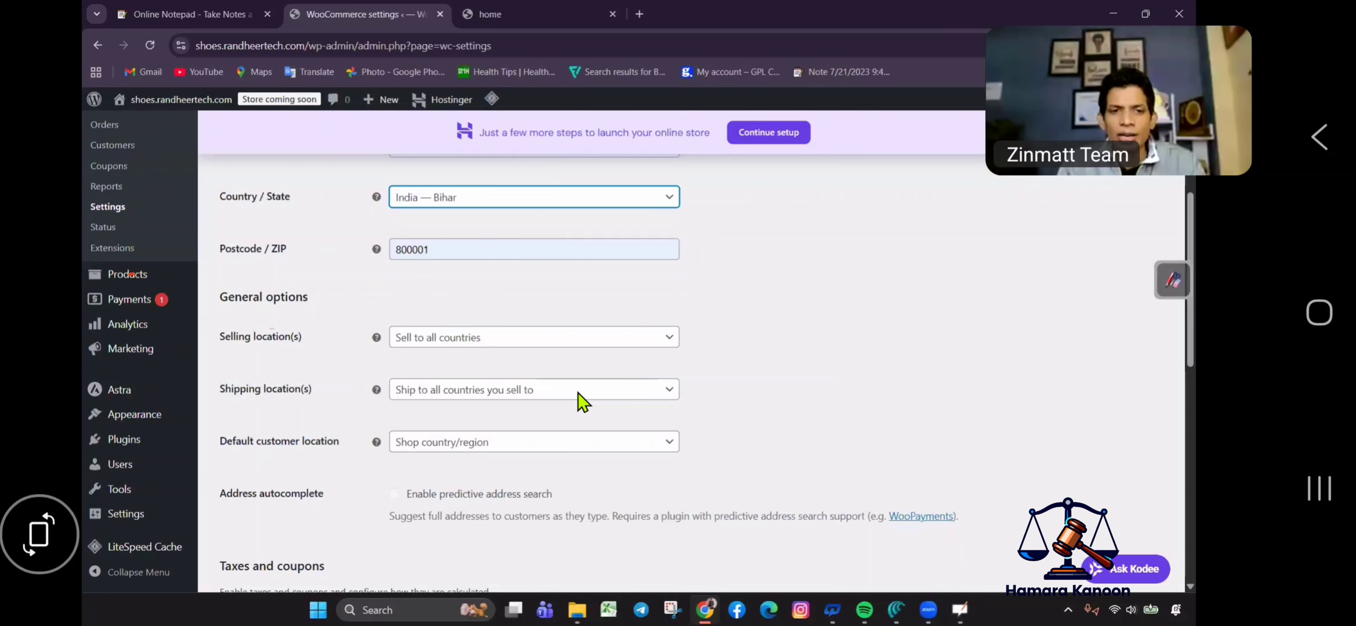
Set the store currency to Indian rupee and save the general settings.
{"action": "scroll", "coordinate": [575, 396], "scroll_direction": "down", "scroll_amount": 10}
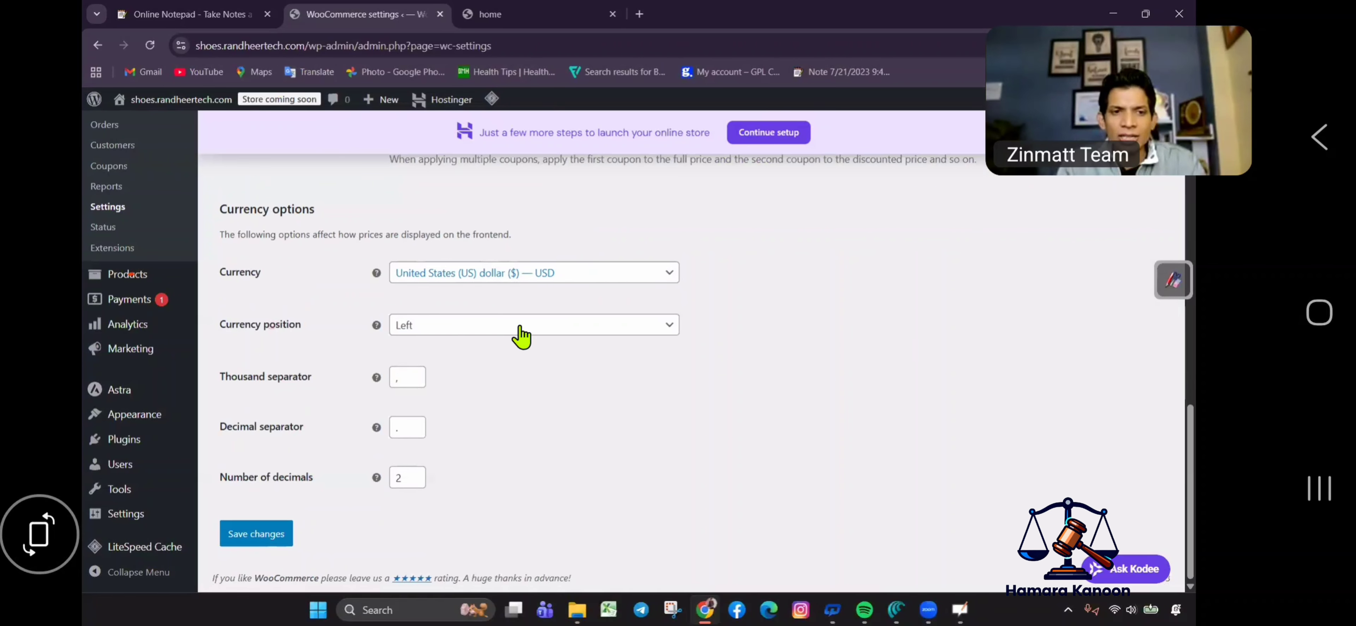
{"action": "left_click", "coordinate": [521, 274]}
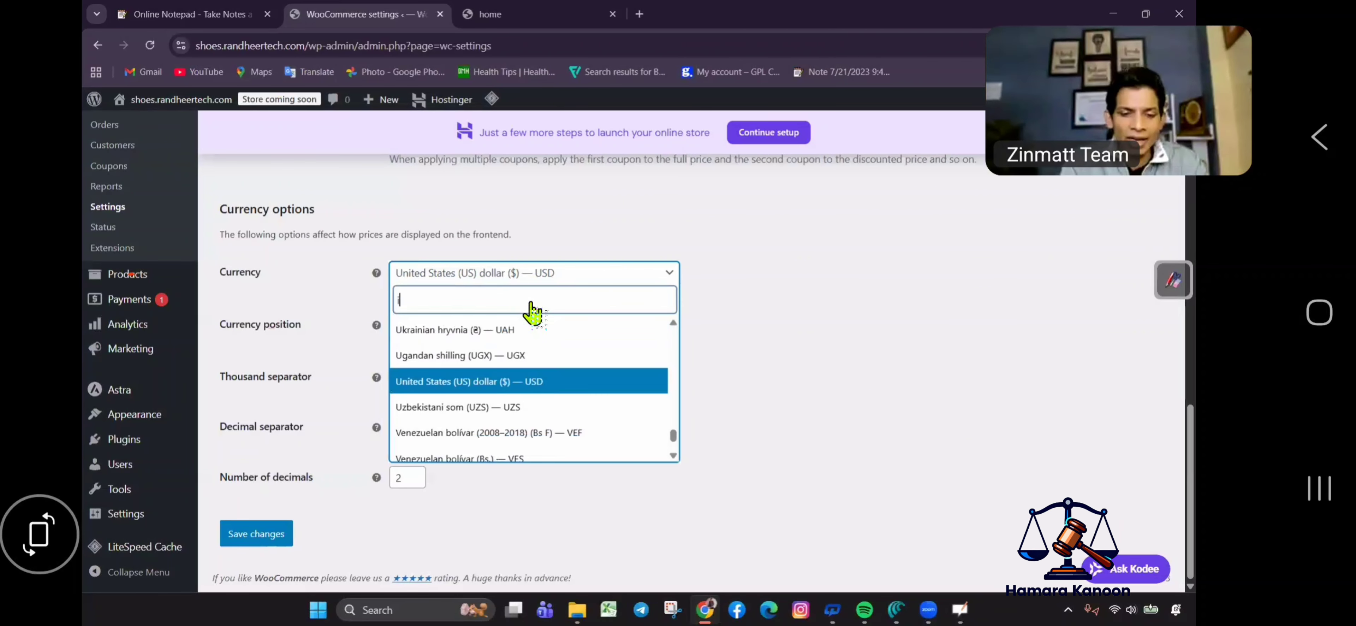
{"action": "type", "text": "ind"}
{"action": "key", "text": "Down"}
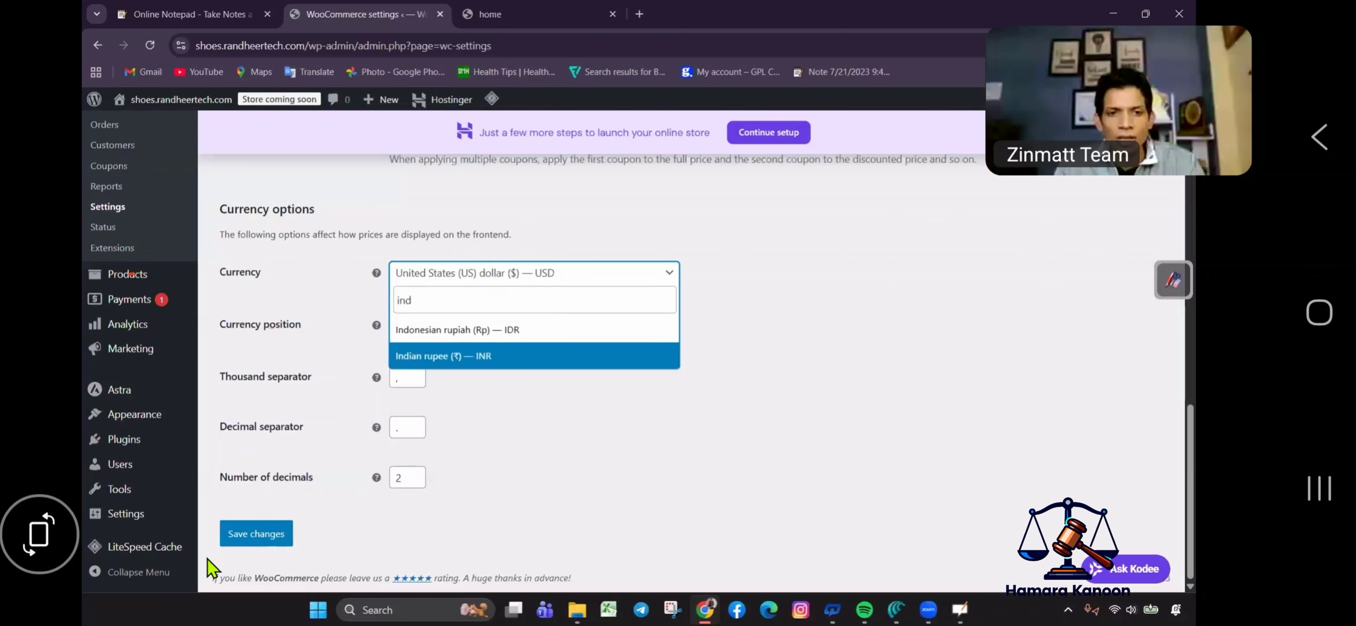
{"action": "key", "text": "Return"}
{"action": "left_click", "coordinate": [242, 533]}
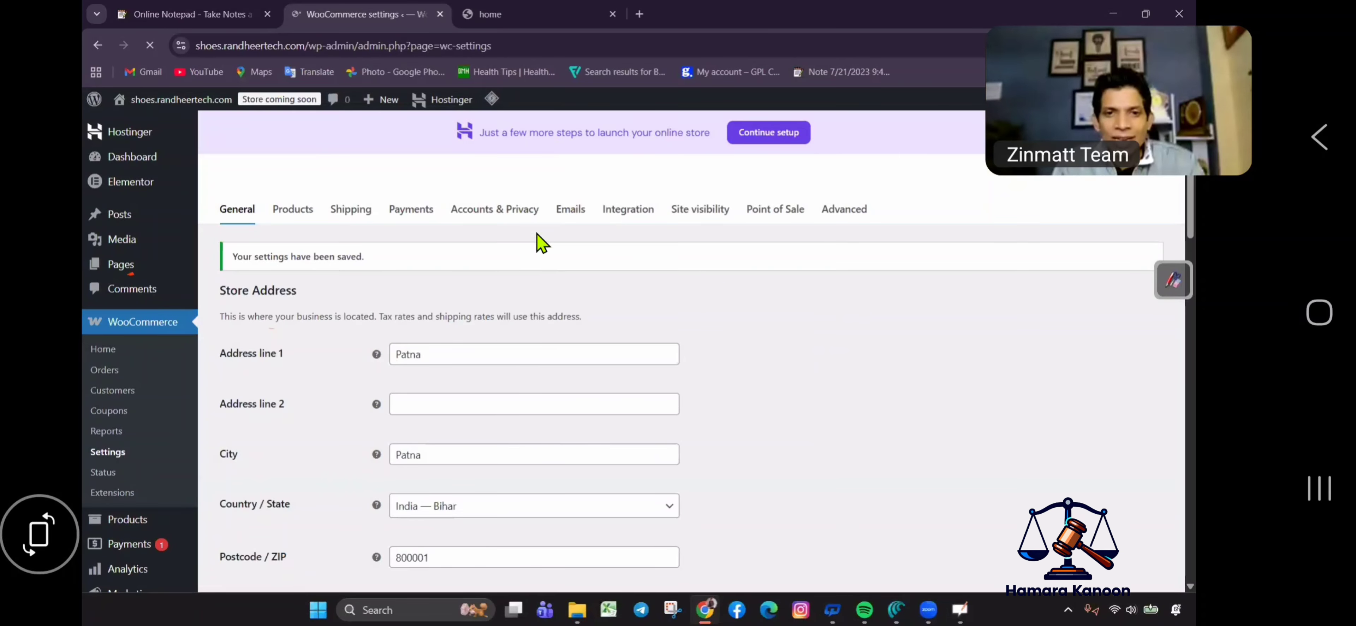
Enable Cash on delivery under the Payments tab's offline payment methods.
{"action": "left_click", "coordinate": [416, 217]}
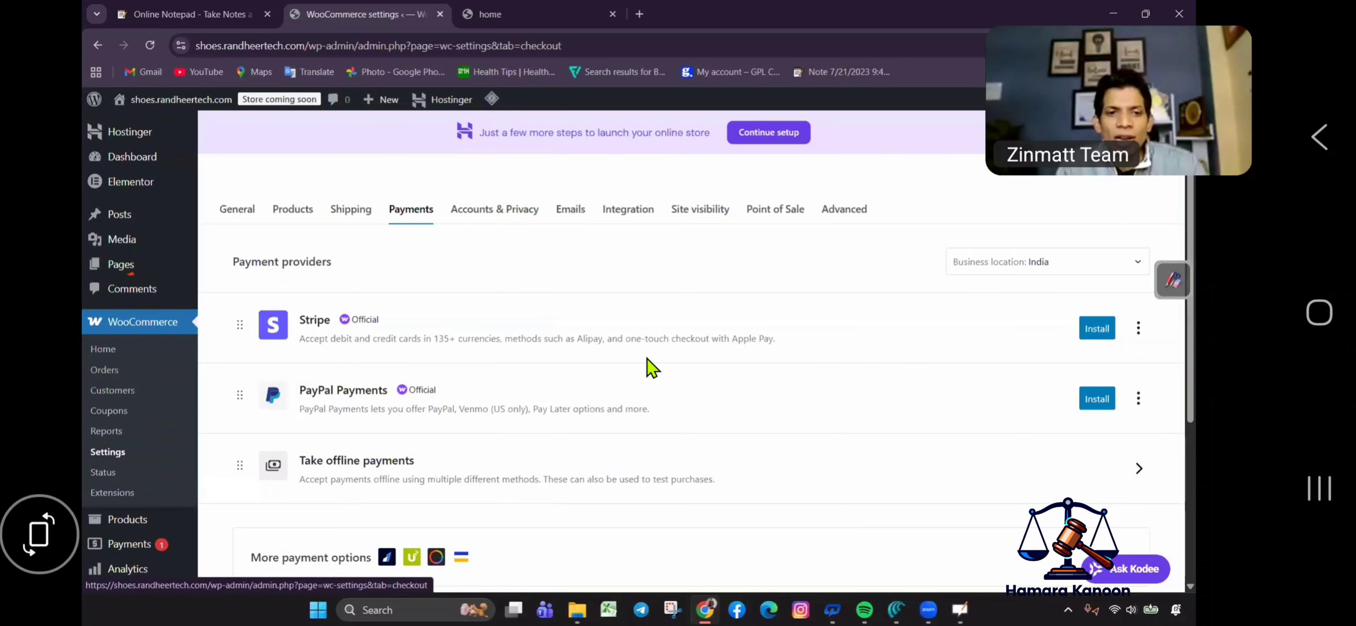
{"action": "scroll", "coordinate": [651, 369], "scroll_direction": "down", "scroll_amount": 4}
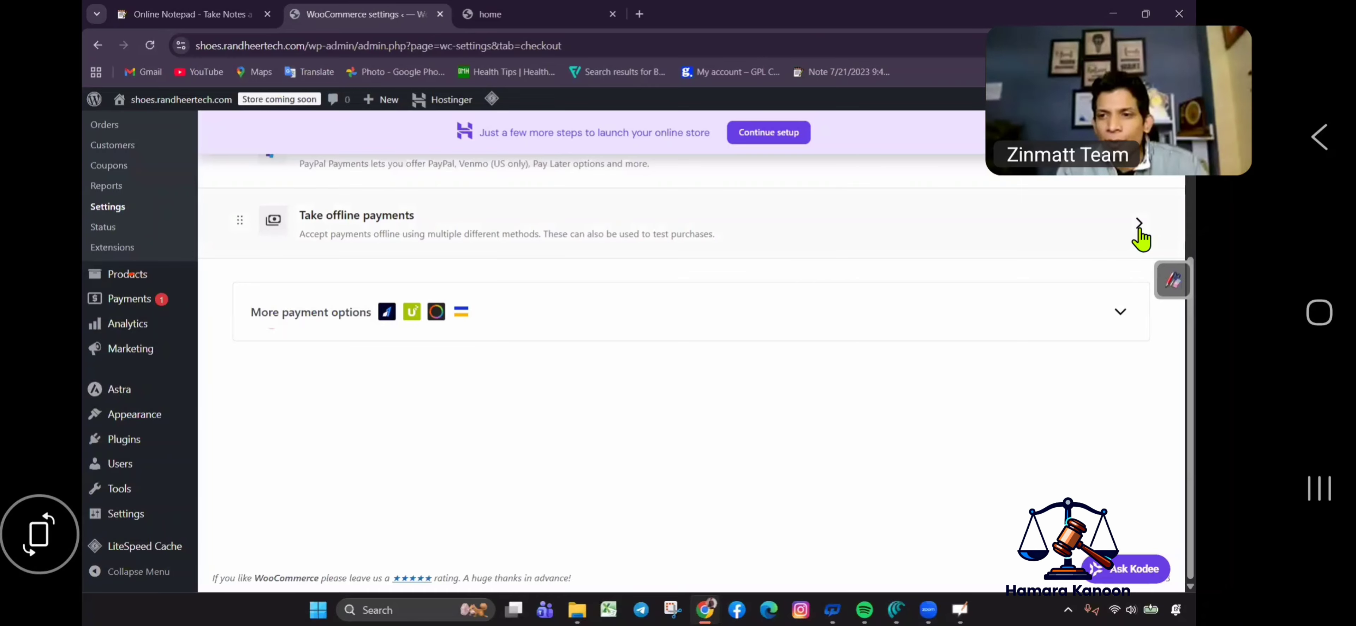
{"action": "left_click", "coordinate": [1138, 230]}
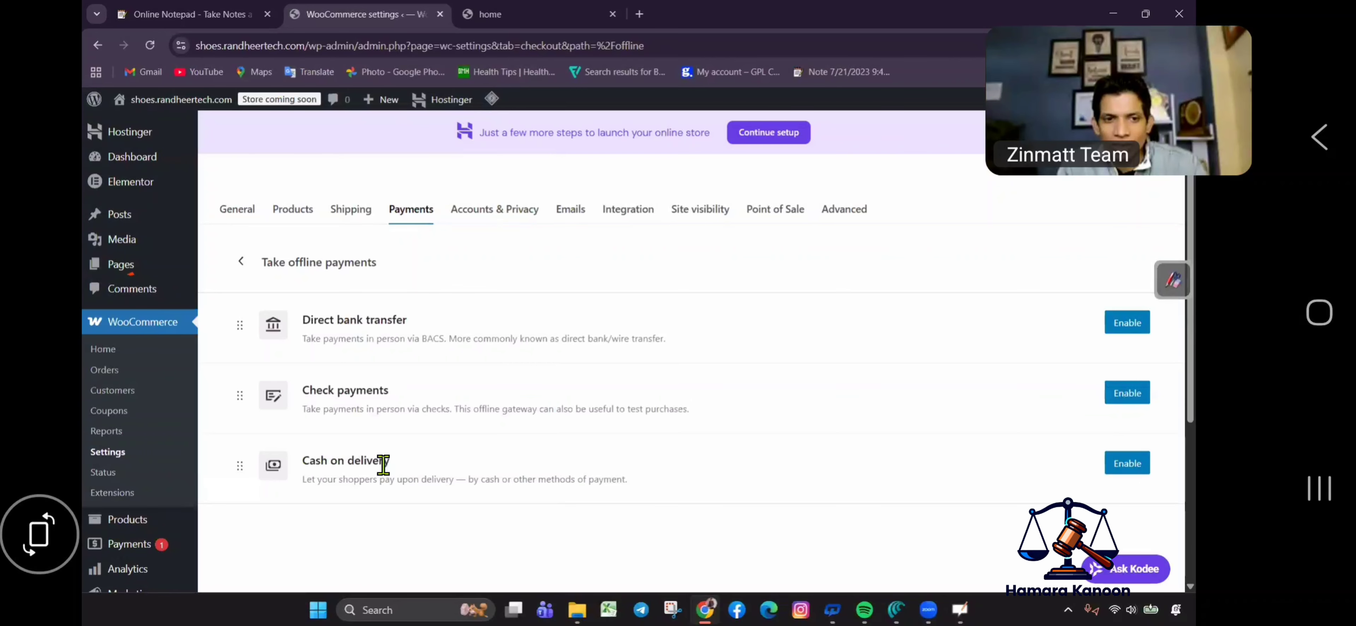
{"action": "left_click", "coordinate": [350, 479]}
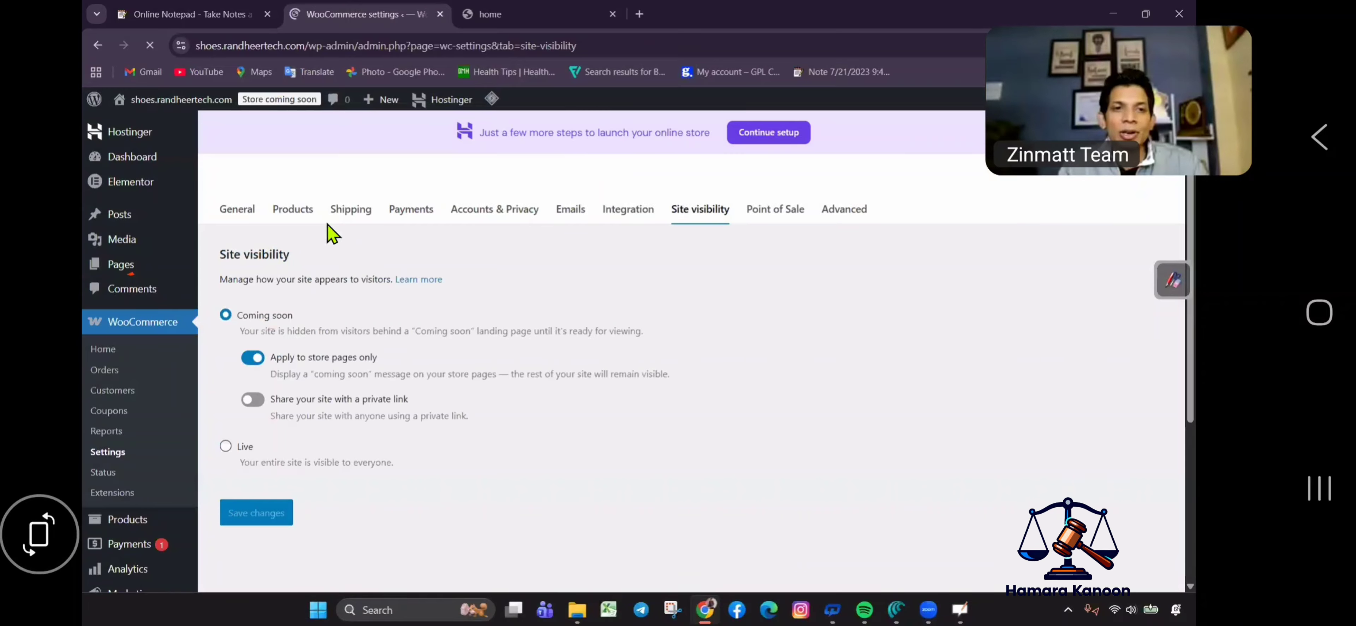
Save site visibility as Live and start the add-products task from WooCommerce Home.
{"action": "left_click", "coordinate": [226, 447]}
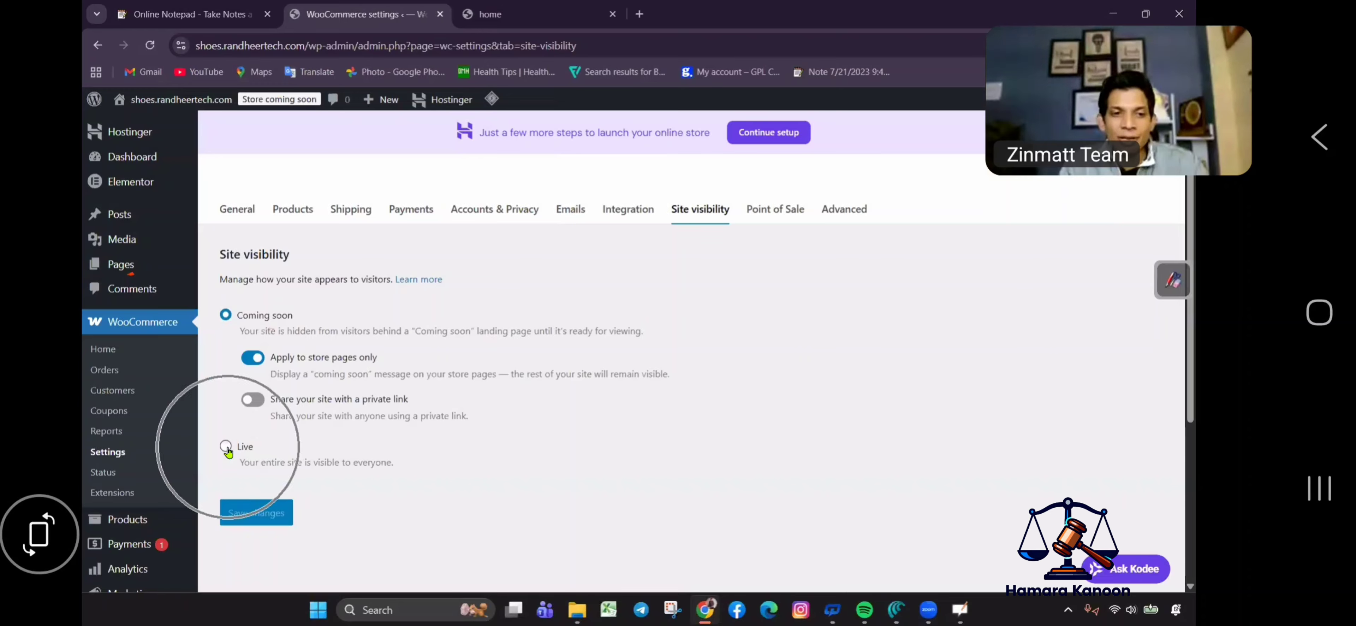
{"action": "left_click", "coordinate": [277, 424]}
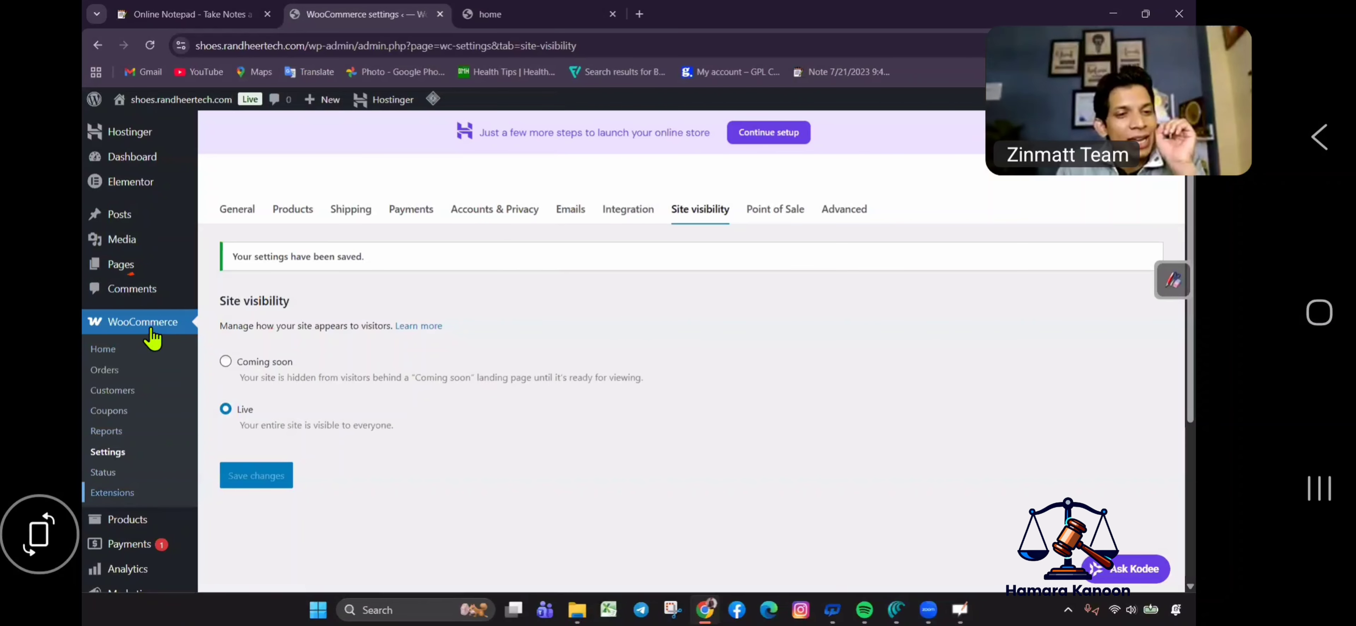
{"action": "left_click", "coordinate": [144, 518]}
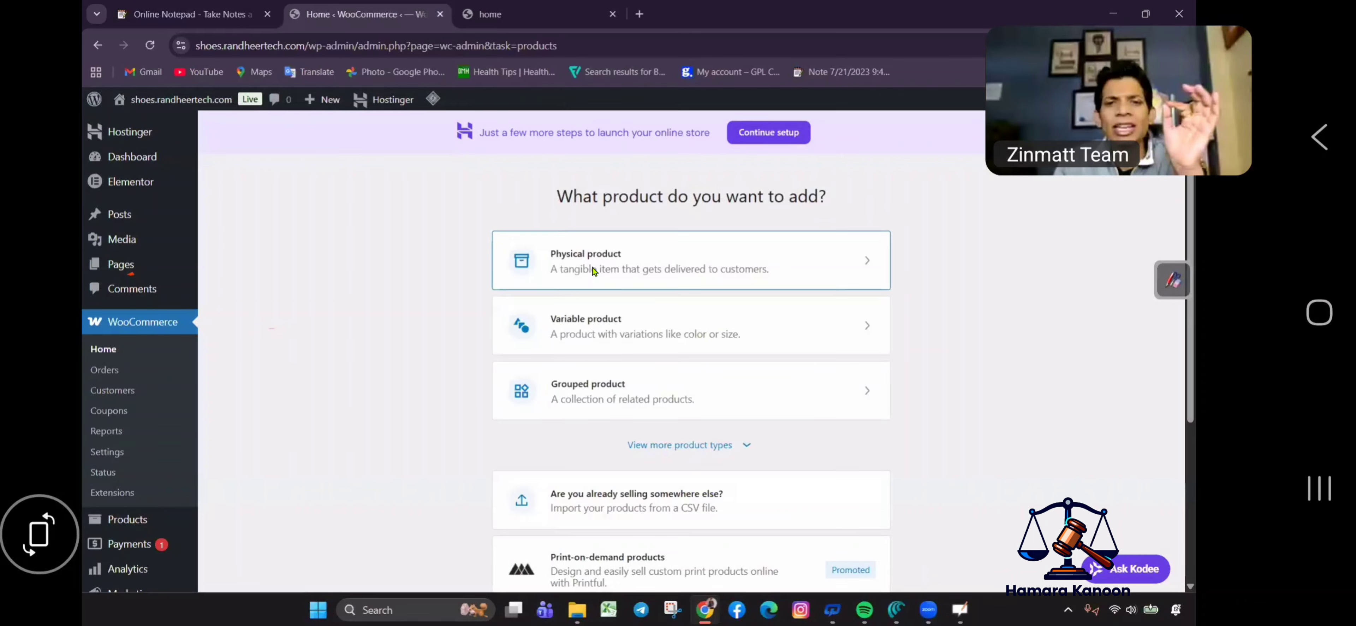
Create a physical product named 'Best Men's Shop Shoes Online', pasted from clipboard history.
{"action": "left_click", "coordinate": [781, 279]}
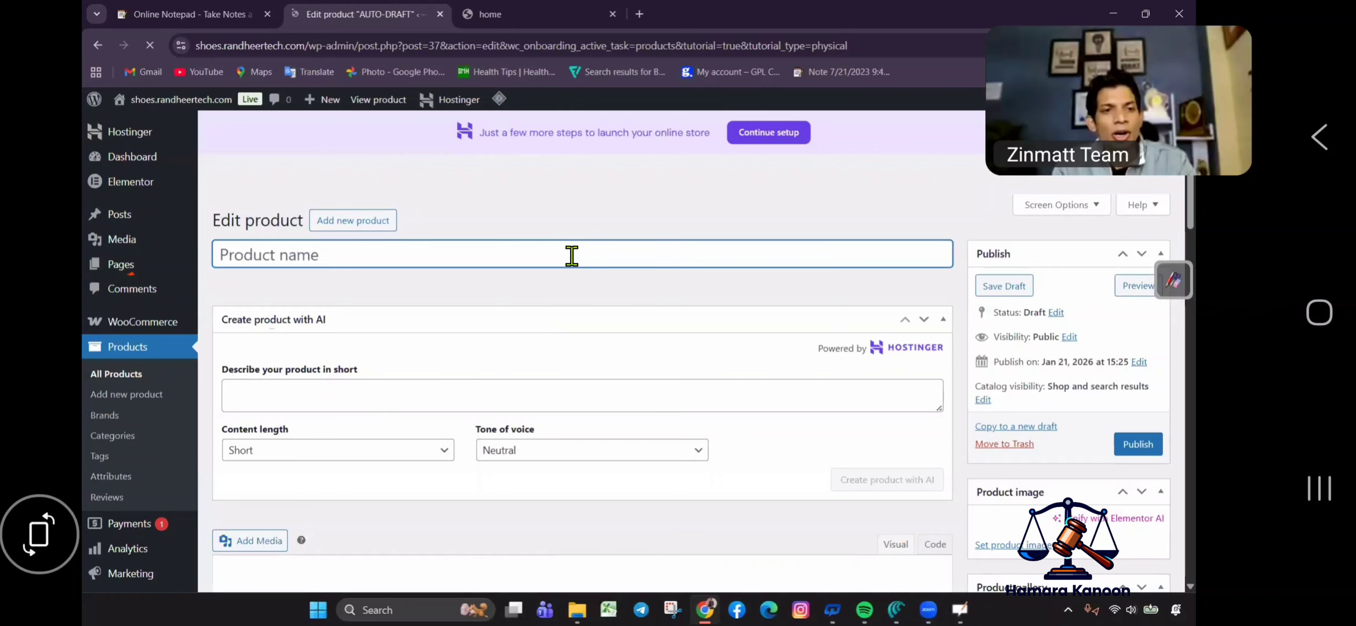
{"action": "key", "text": "super+v"}
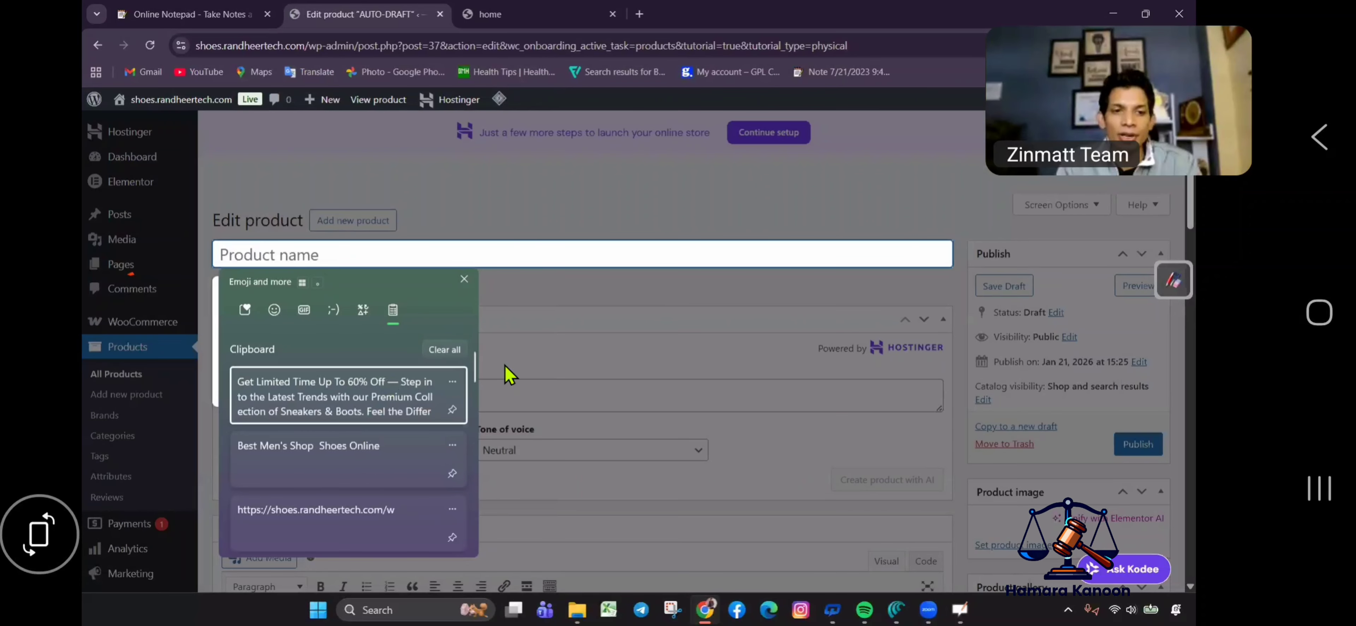
{"action": "left_click", "coordinate": [337, 453]}
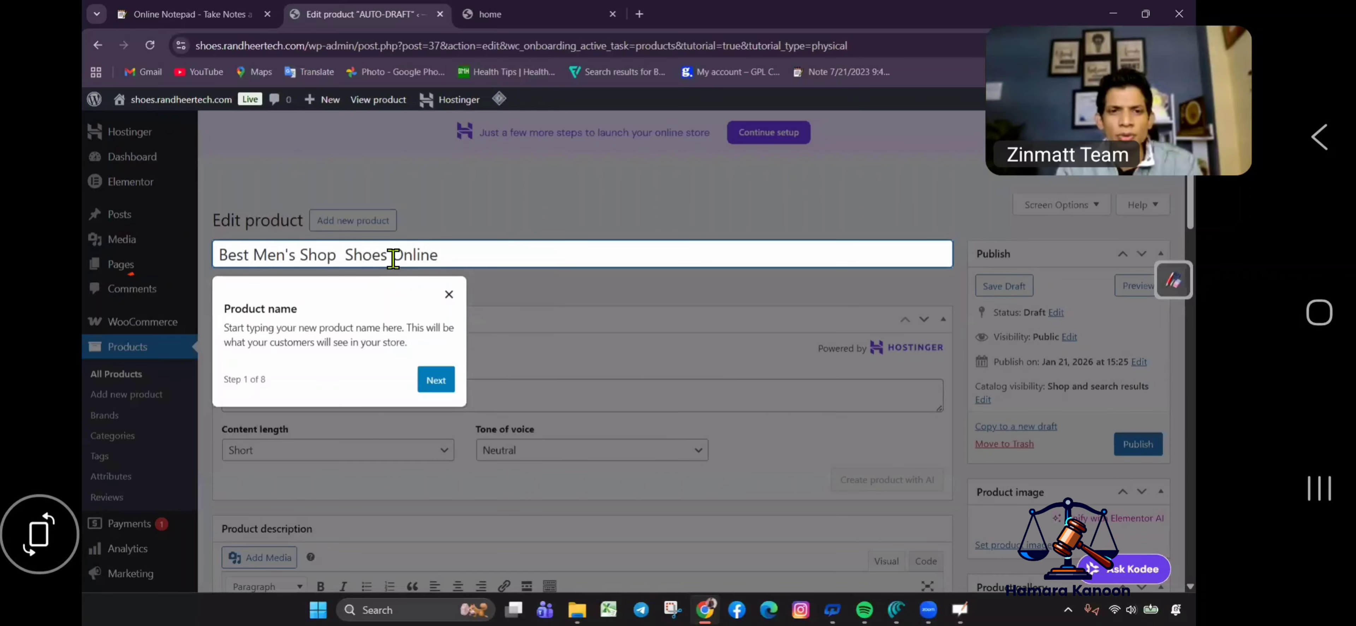
{"action": "double_click", "coordinate": [520, 255]}
{"action": "left_click", "coordinate": [515, 261]}
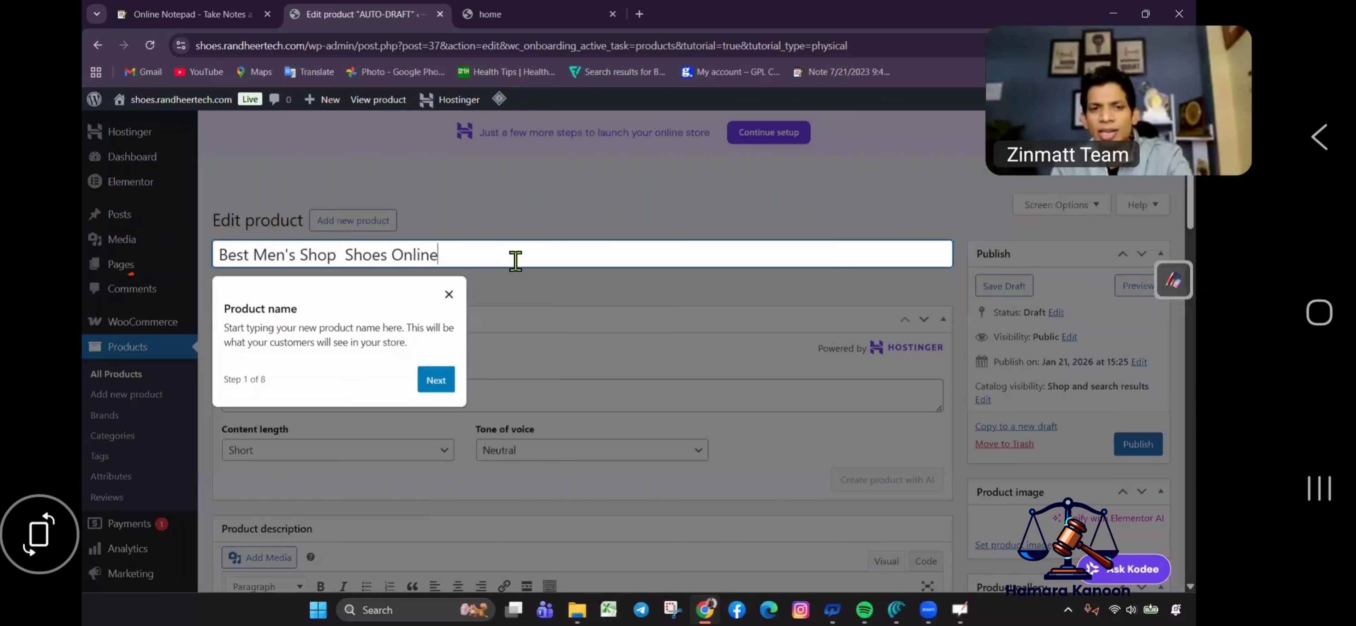
{"action": "key", "text": "Escape"}
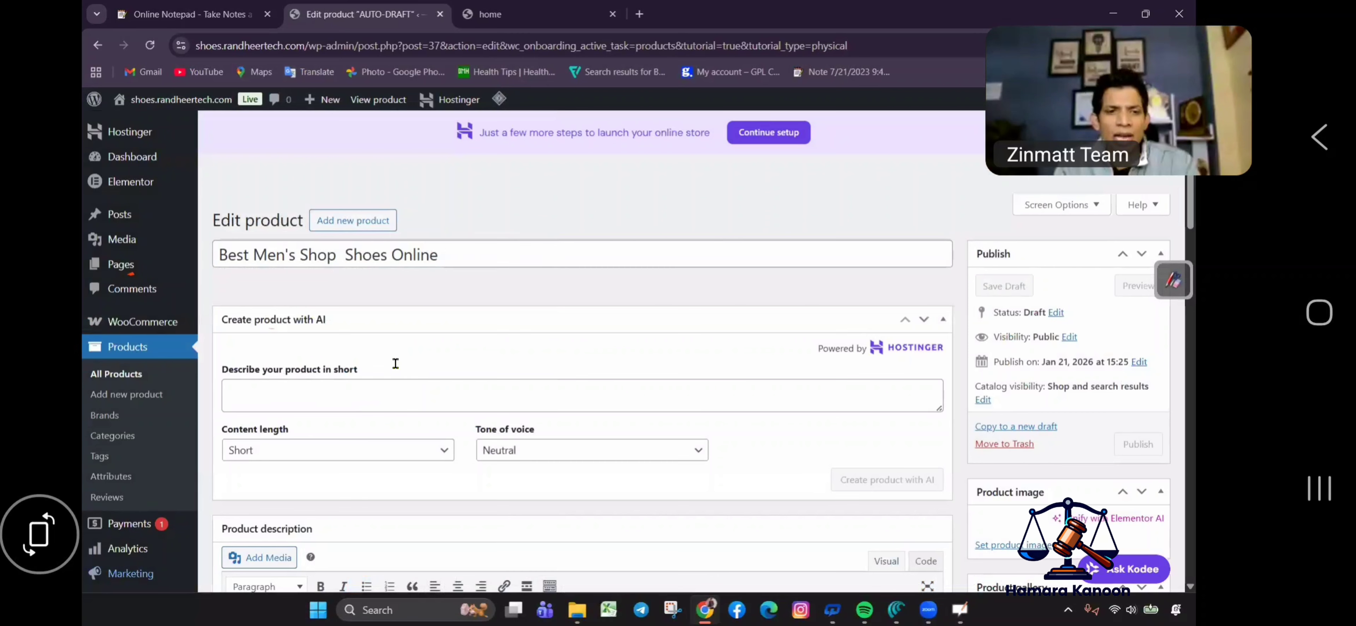
{"action": "scroll", "coordinate": [408, 390], "scroll_direction": "down", "scroll_amount": 8}
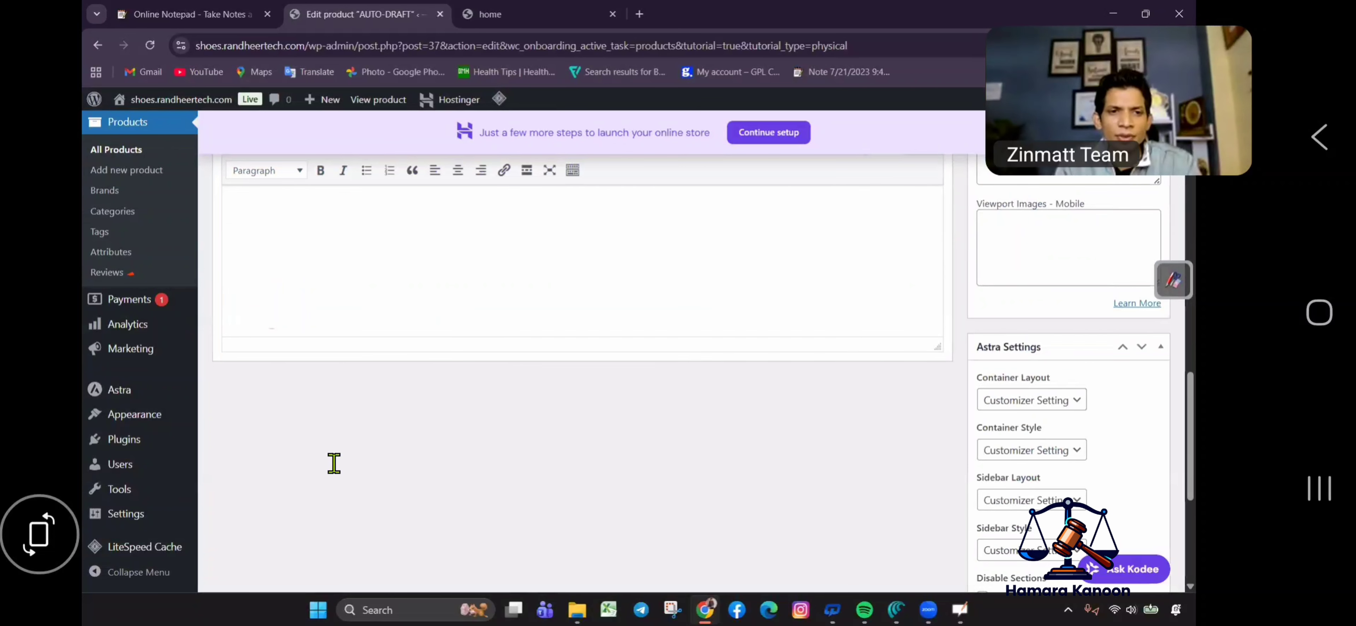
Paste the up-to-60%-off promo text into the product short description.
{"action": "scroll", "coordinate": [333, 463], "scroll_direction": "up", "scroll_amount": 5}
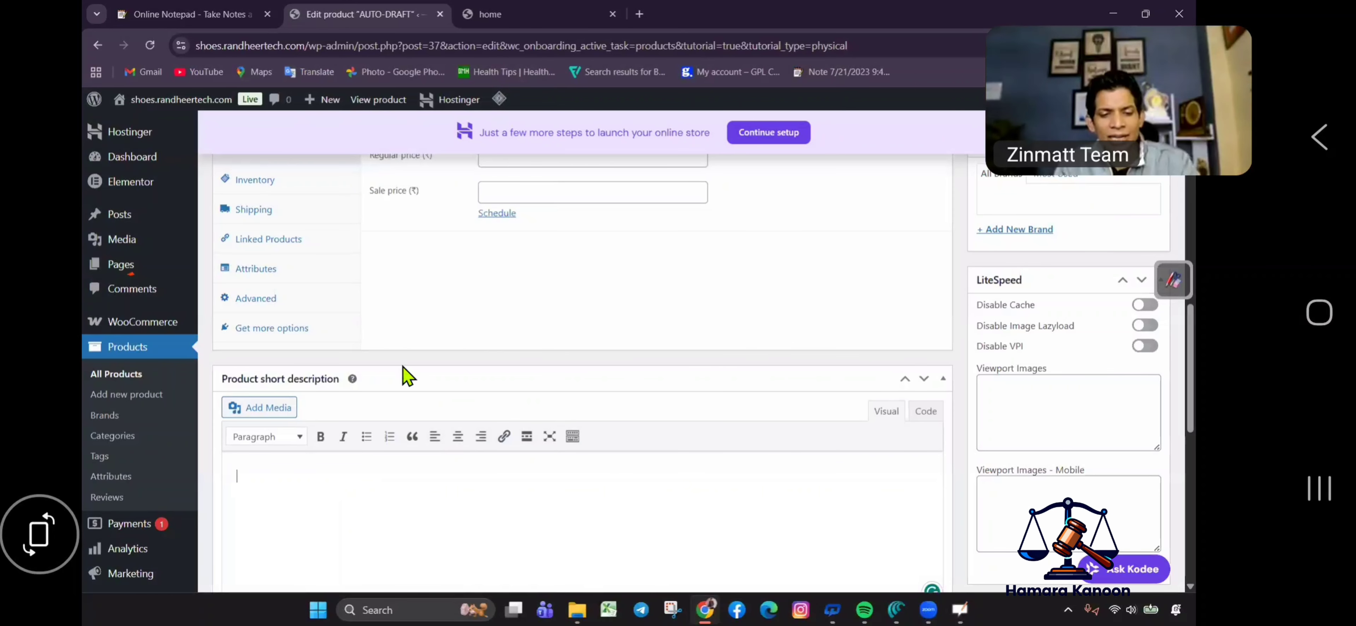
{"action": "key", "text": "super+v"}
{"action": "key", "text": "Return"}
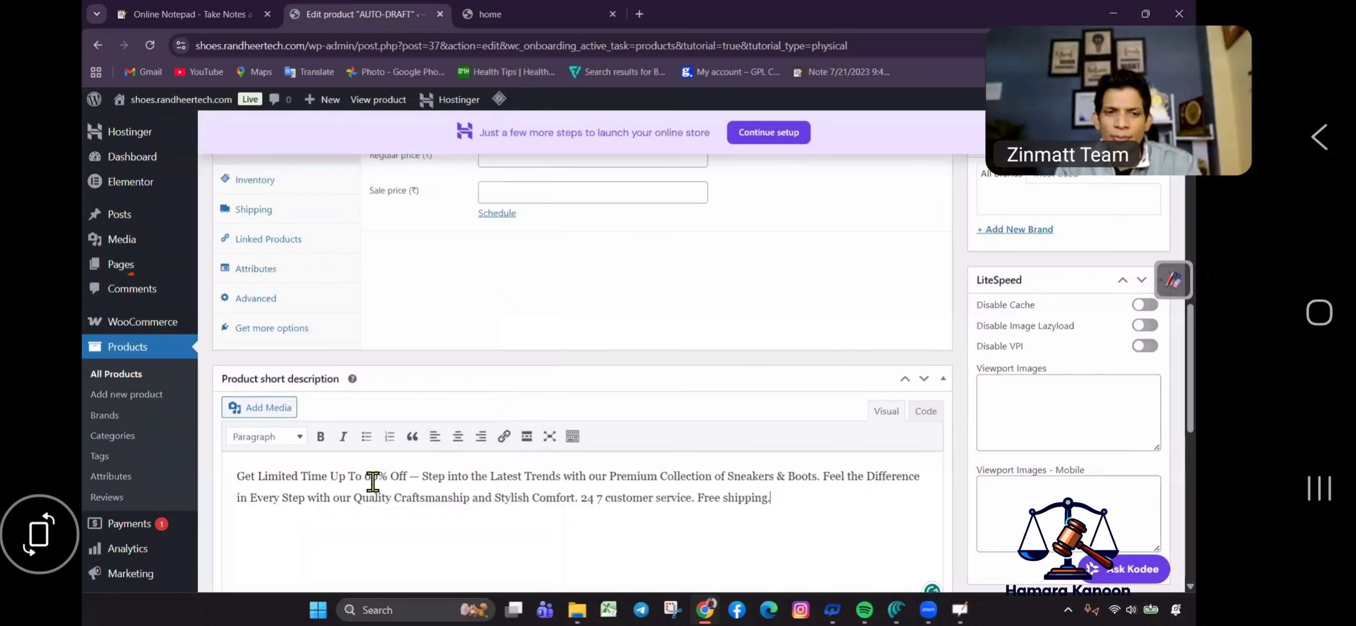
{"action": "scroll", "coordinate": [477, 484], "scroll_direction": "up", "scroll_amount": 10}
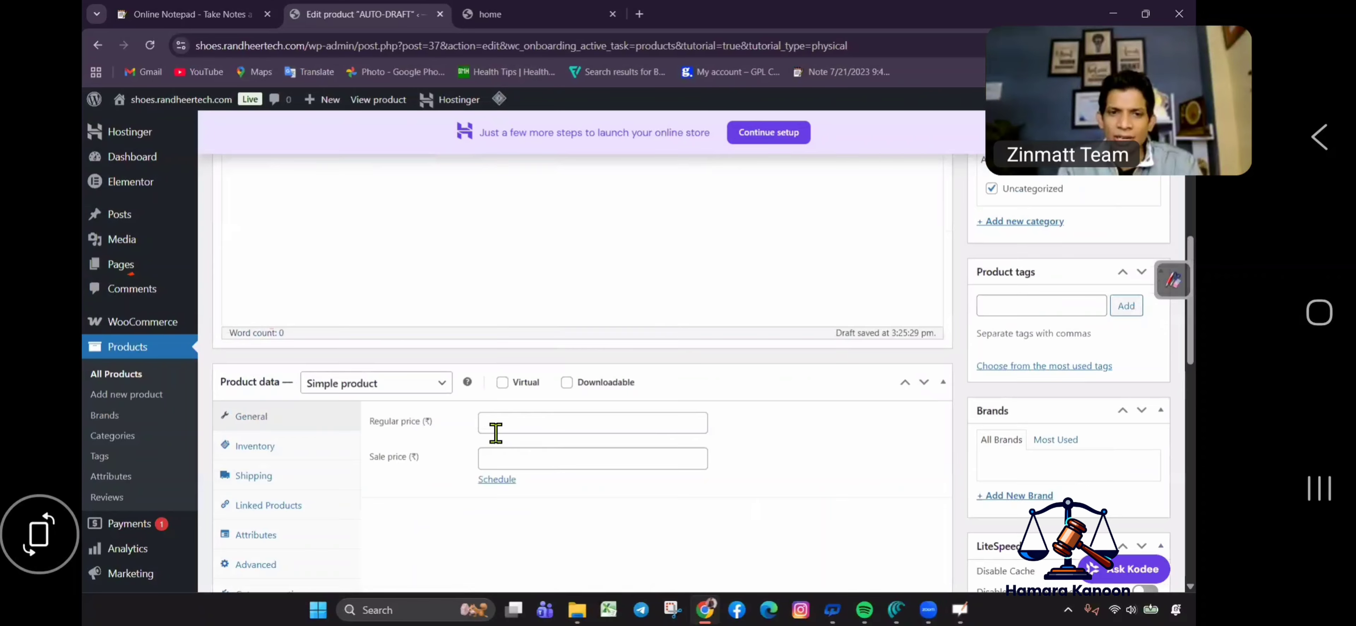
{"action": "scroll", "coordinate": [515, 393], "scroll_direction": "down", "scroll_amount": 5}
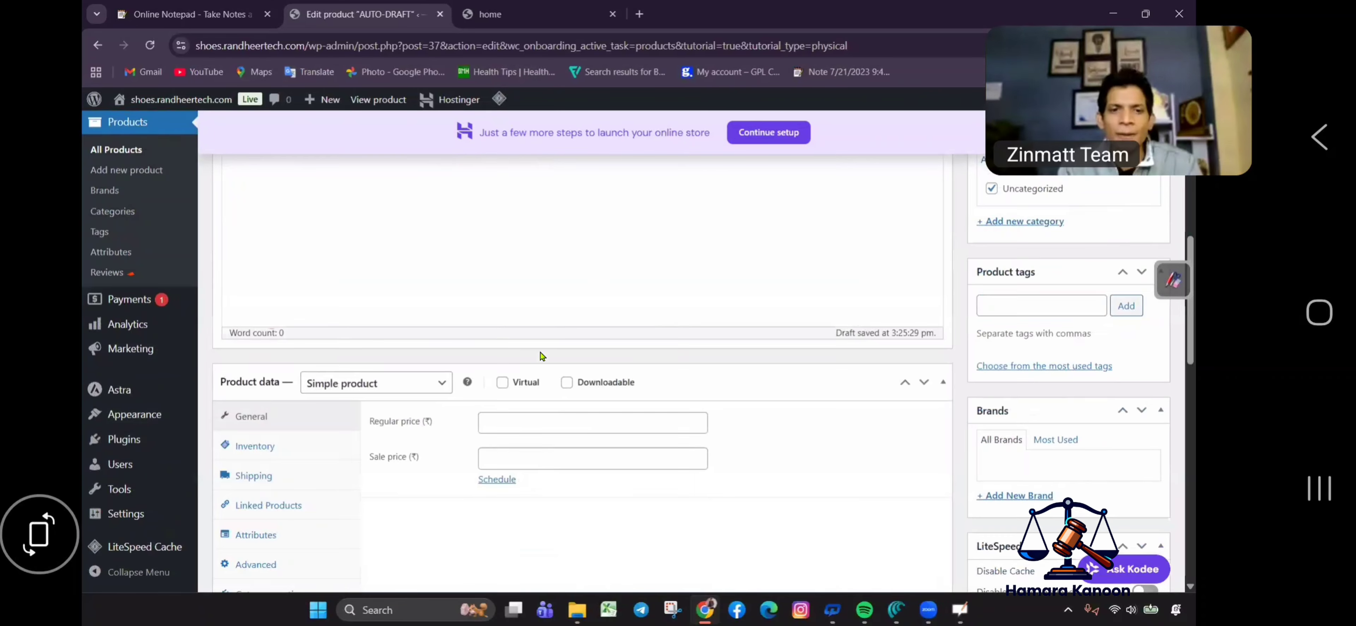
Set the regular price to 2999 and the sale price to 1999.
{"action": "left_click", "coordinate": [497, 416]}
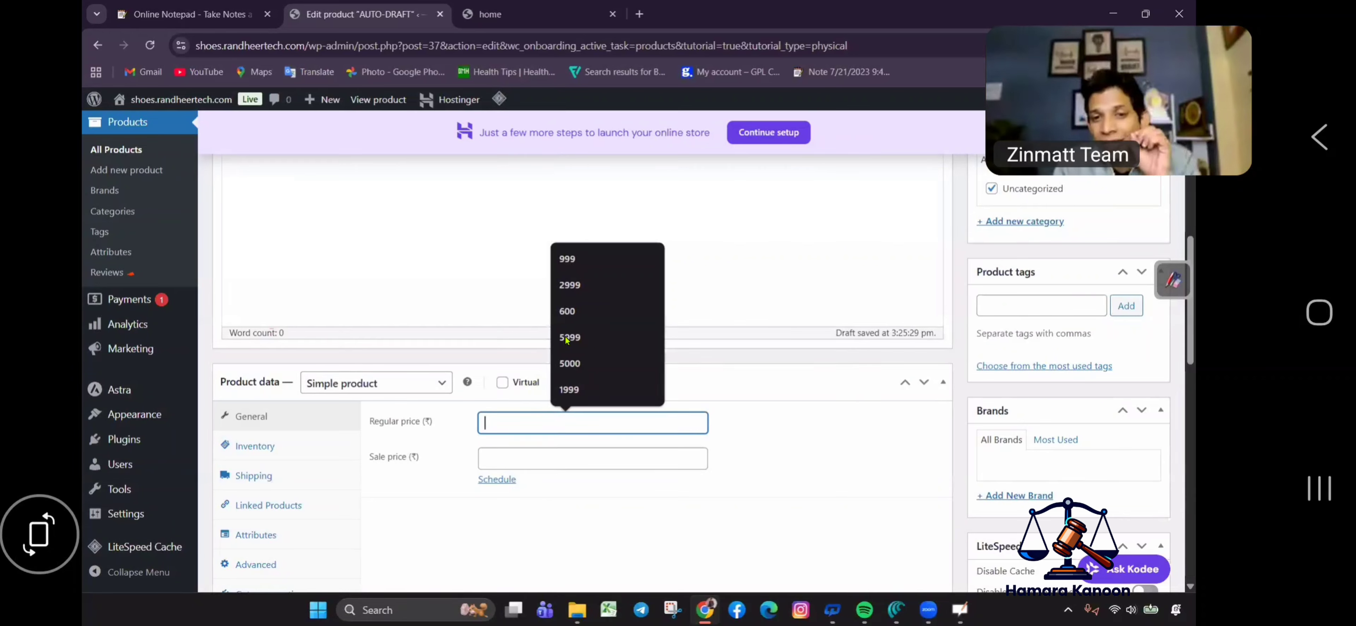
{"action": "left_click", "coordinate": [570, 284]}
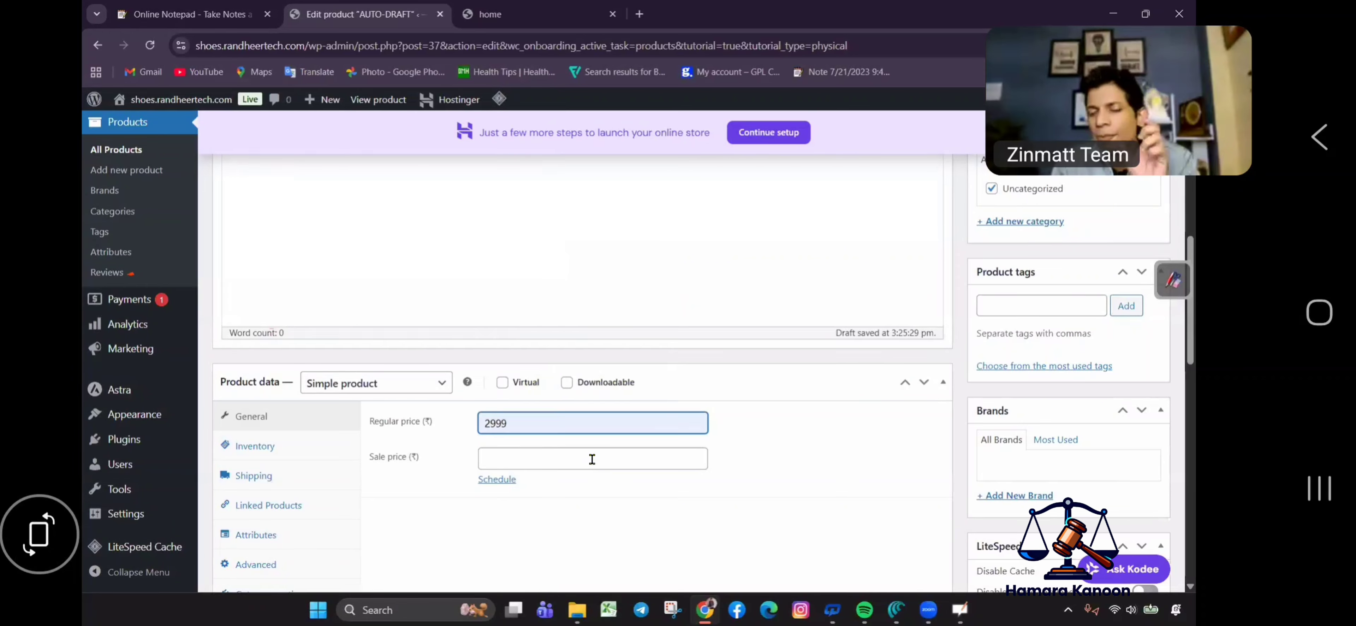
{"action": "left_click", "coordinate": [592, 459]}
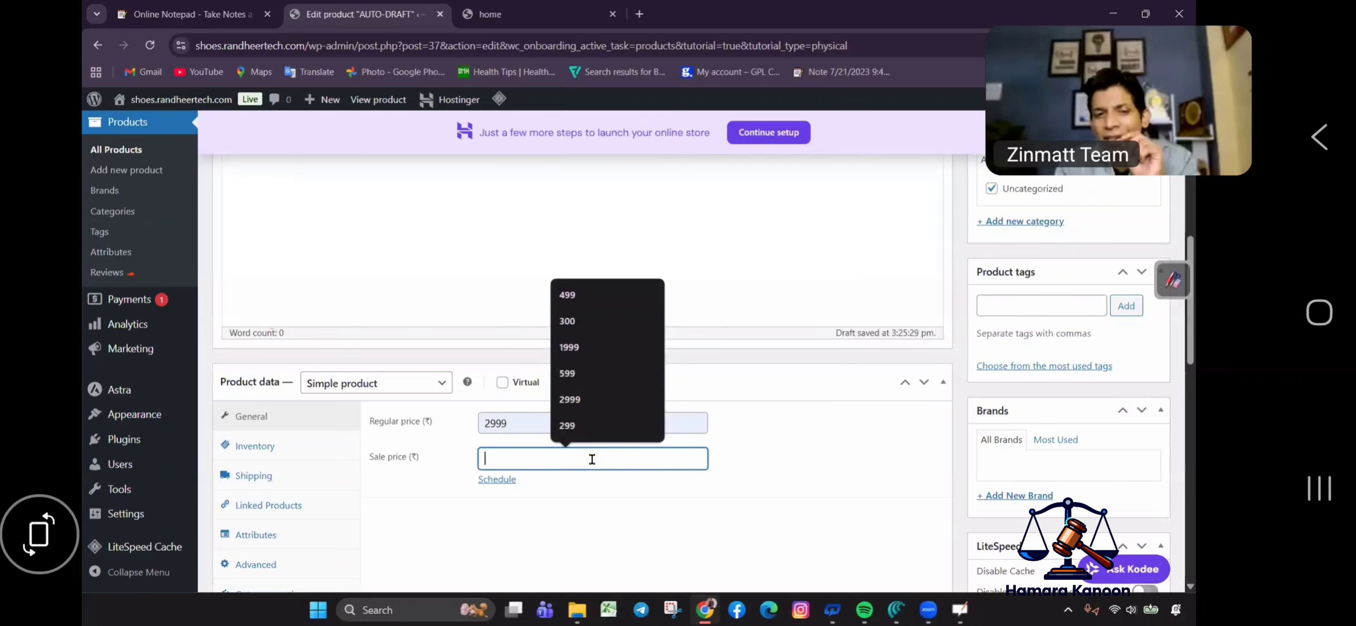
{"action": "left_click", "coordinate": [581, 349]}
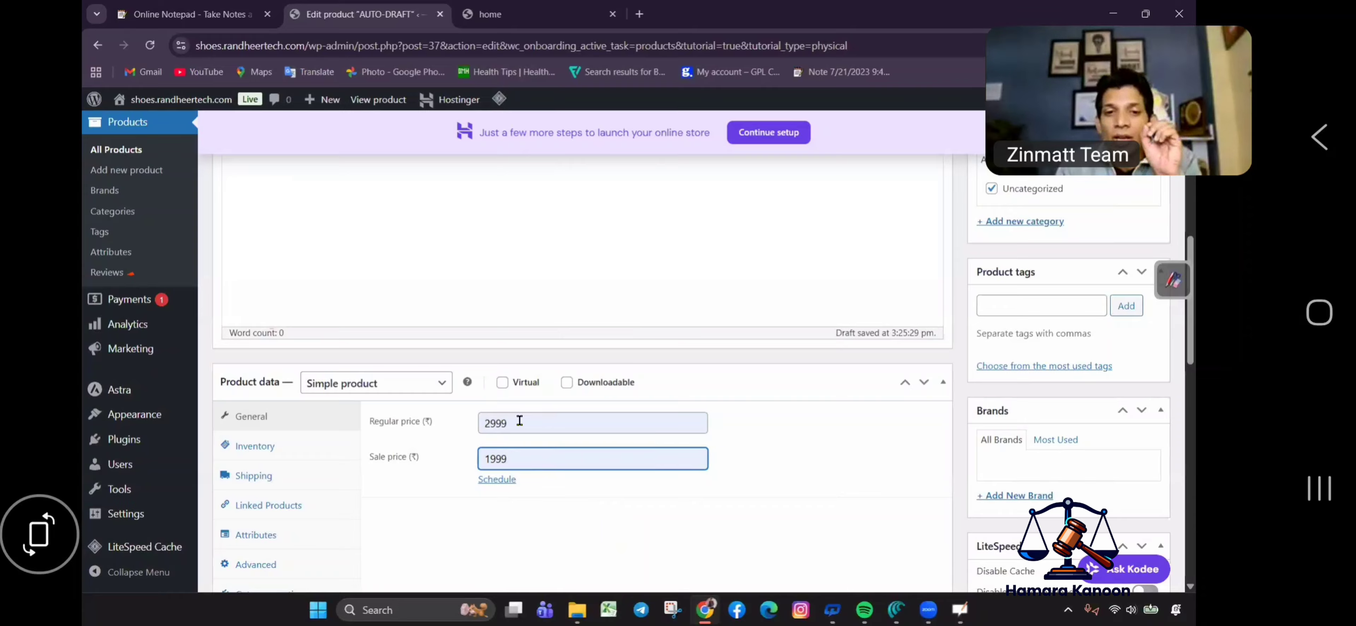
{"action": "key", "text": "shift+Tab"}
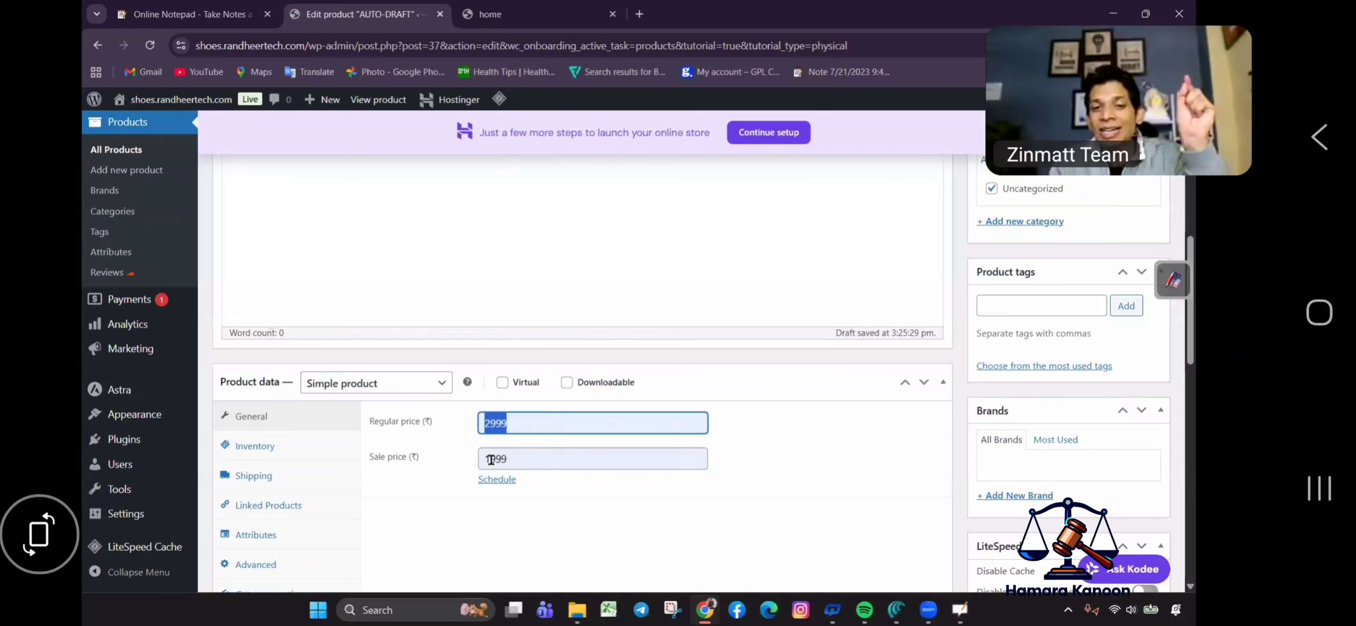
{"action": "left_click_drag", "start_coordinate": [504, 456], "coordinate": [515, 455]}
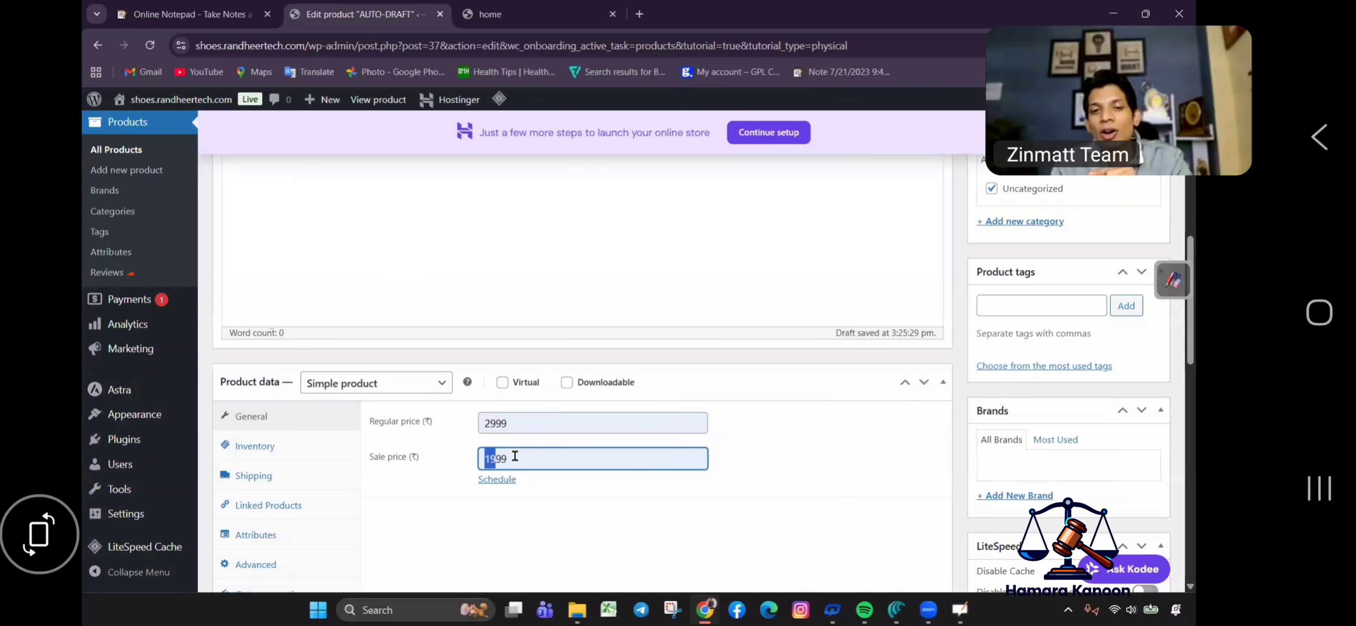
{"action": "left_click", "coordinate": [535, 459]}
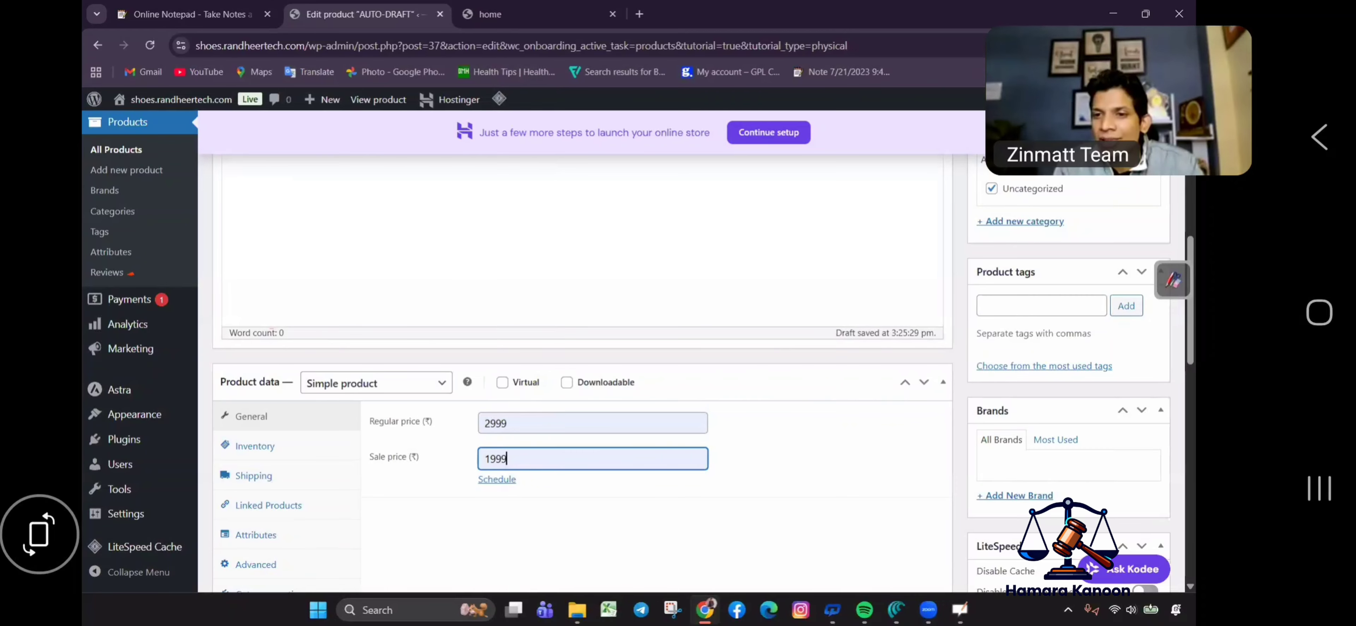
{"action": "scroll", "coordinate": [1029, 267], "scroll_direction": "up", "scroll_amount": 10}
Upload the black-red, white-green and MG_0716 sneaker photos to the Media Library.
{"action": "left_click", "coordinate": [1014, 300]}
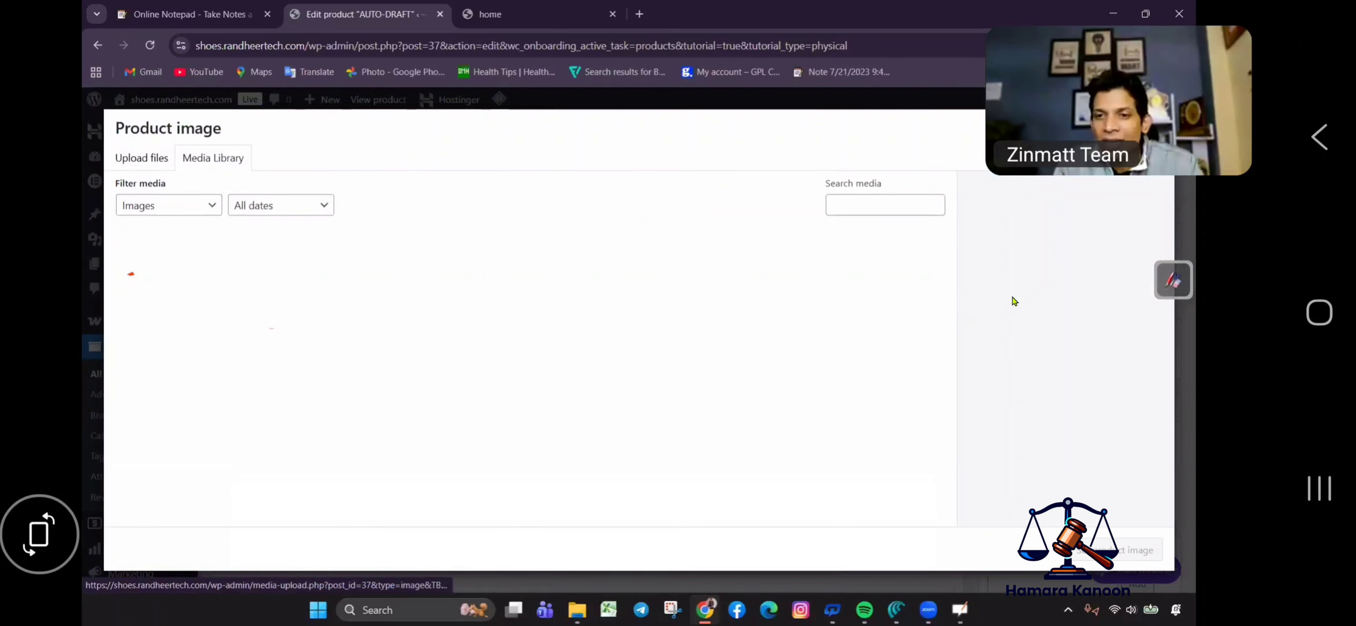
{"action": "left_click", "coordinate": [138, 160]}
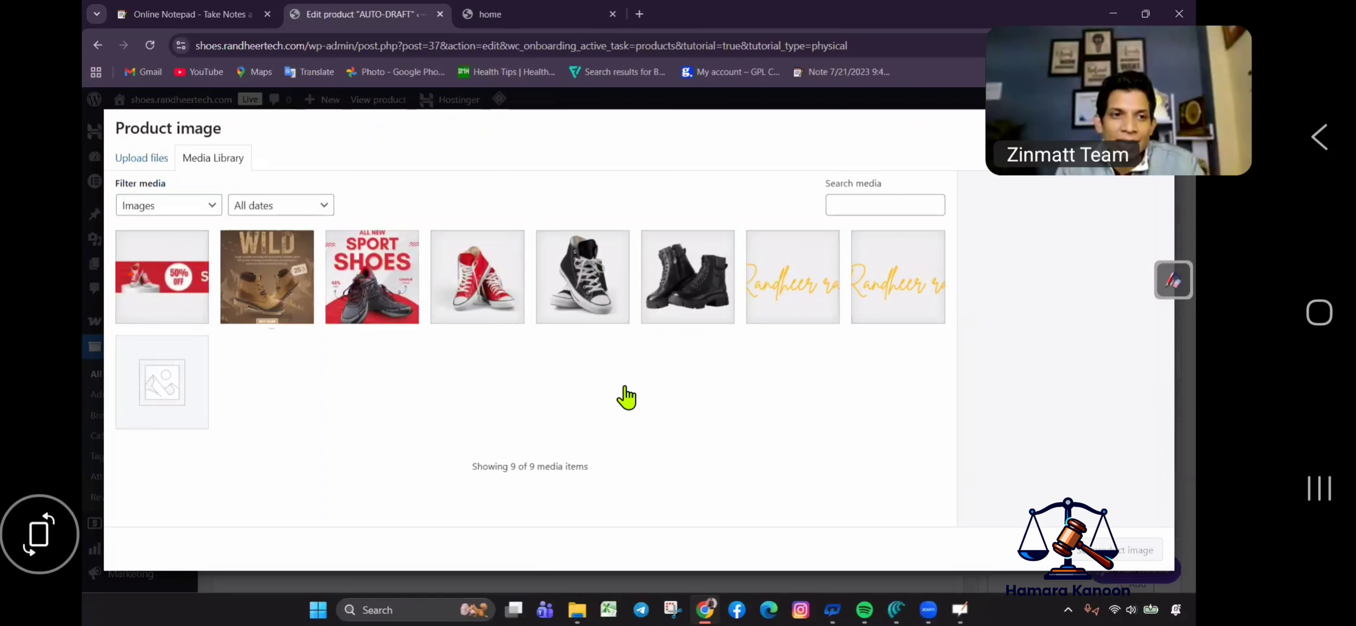
{"action": "left_click", "coordinate": [645, 367]}
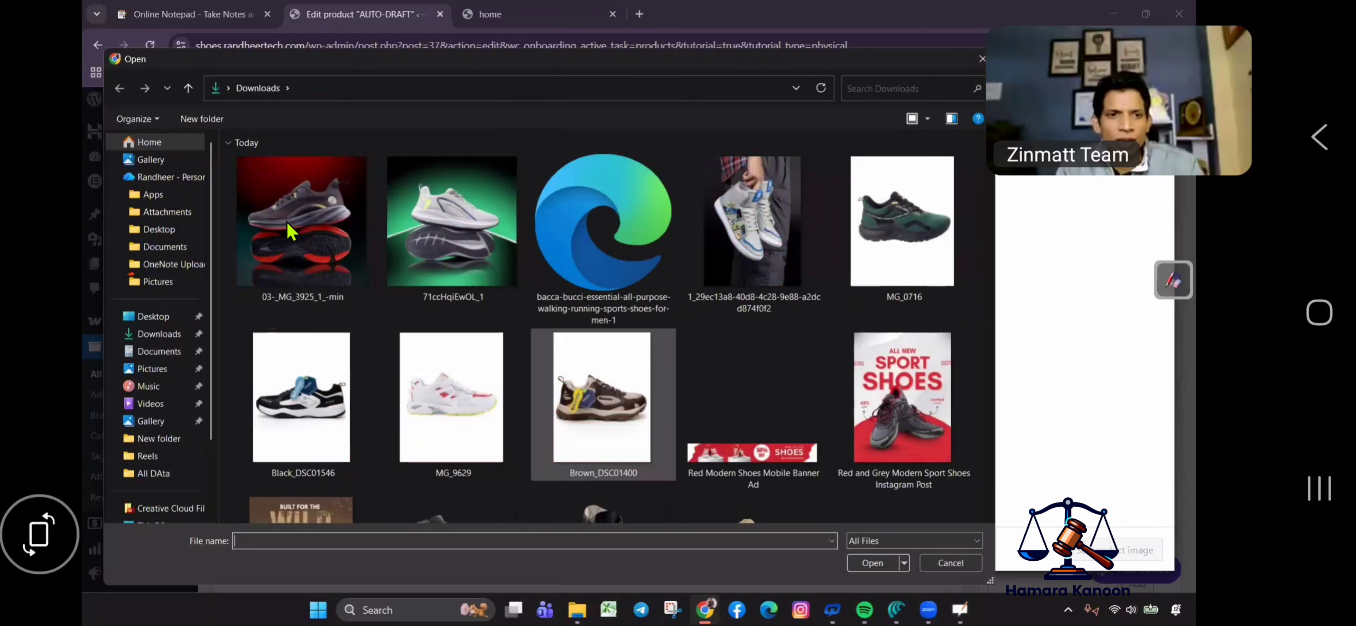
{"action": "left_click", "coordinate": [292, 232]}
{"action": "left_click", "coordinate": [435, 263], "text": "ctrl"}
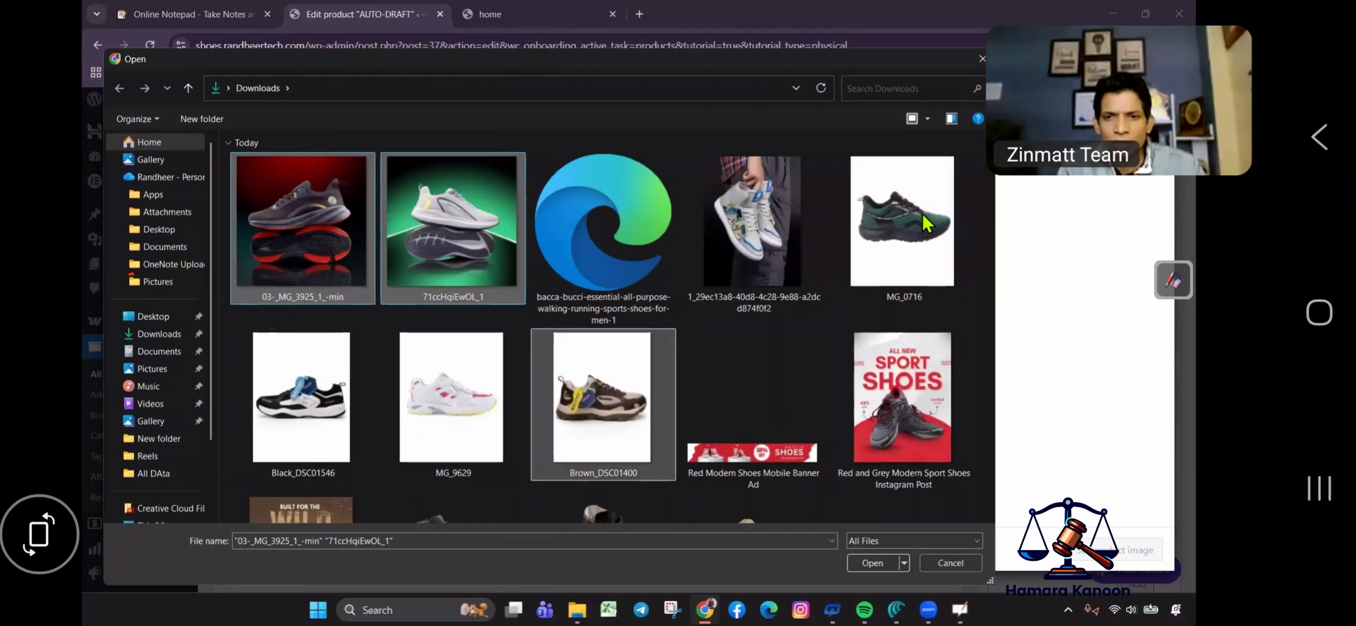
{"action": "left_click", "coordinate": [929, 224], "text": "ctrl"}
{"action": "key", "text": "Return"}
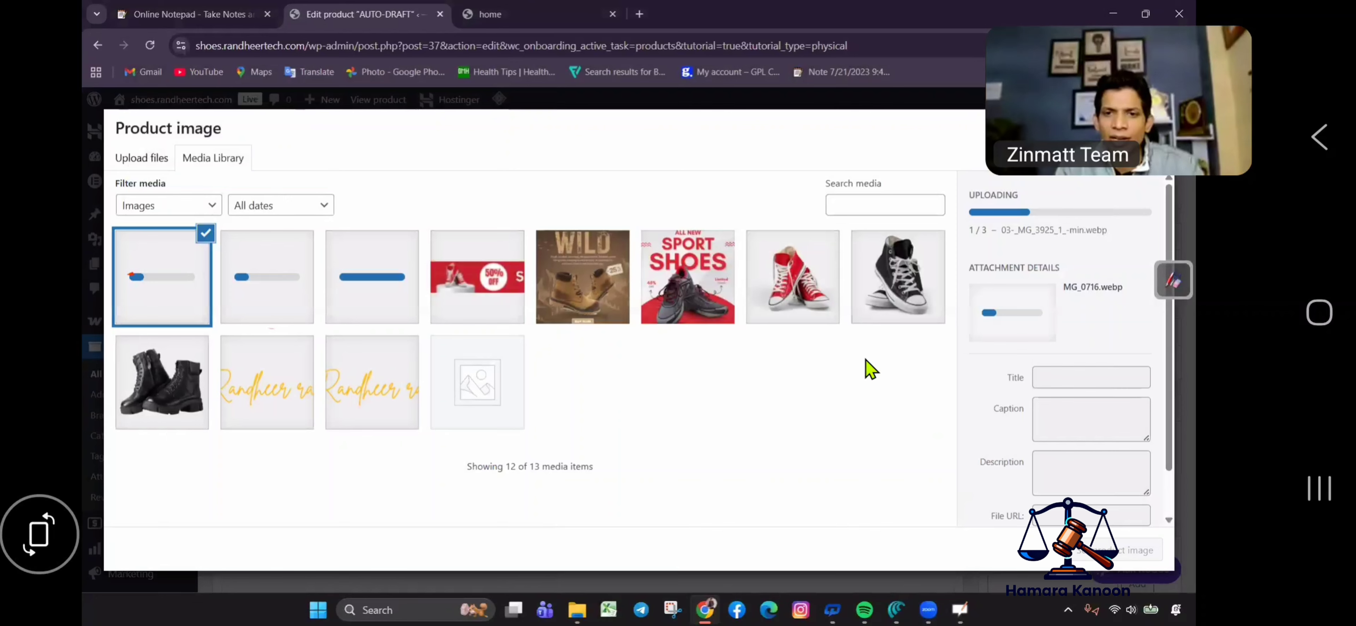
Make the black-and-red sneaker photo the product image.
{"action": "left_click", "coordinate": [764, 282]}
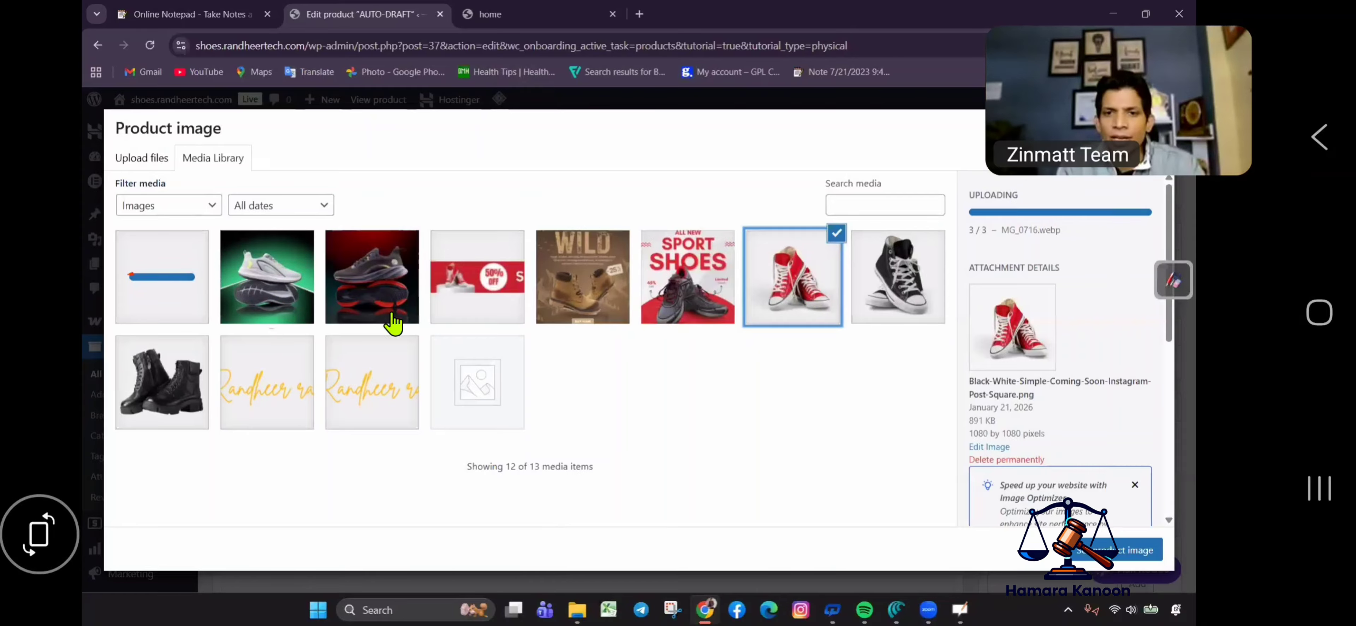
{"action": "left_click", "coordinate": [350, 297]}
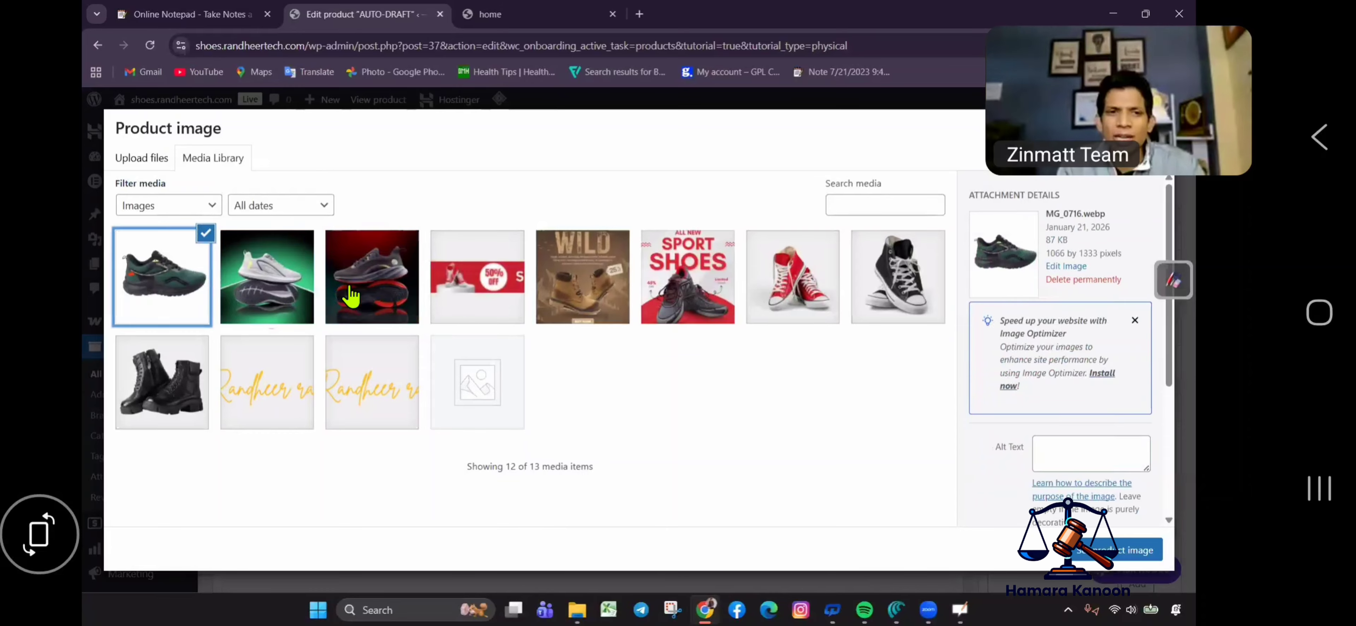
{"action": "left_click", "coordinate": [1116, 550]}
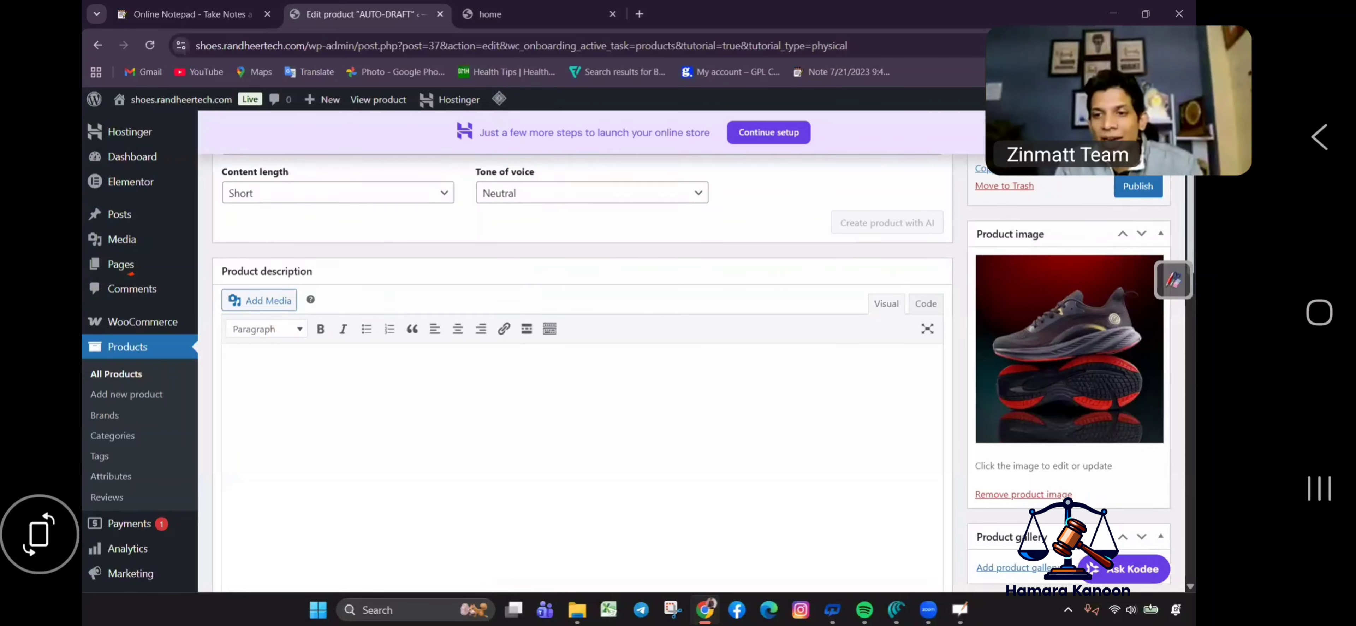
Add the first three shoe photos to the product gallery.
{"action": "scroll", "coordinate": [984, 376], "scroll_direction": "down", "scroll_amount": 3}
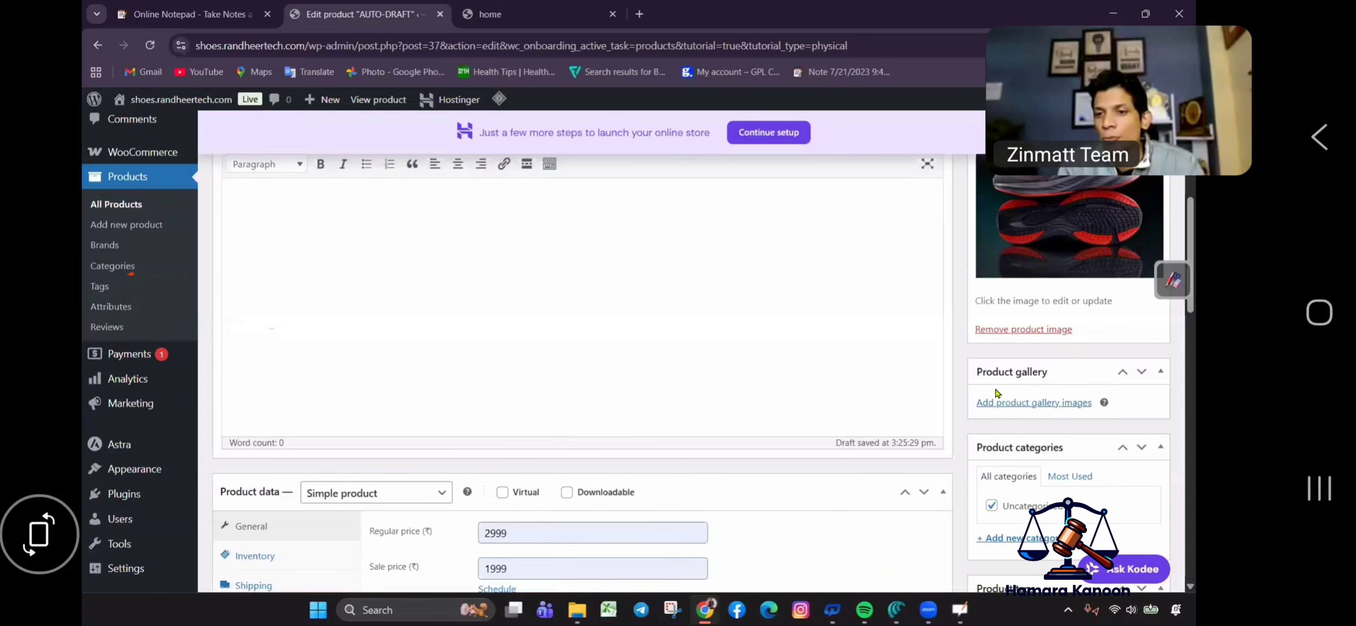
{"action": "left_click", "coordinate": [1026, 403]}
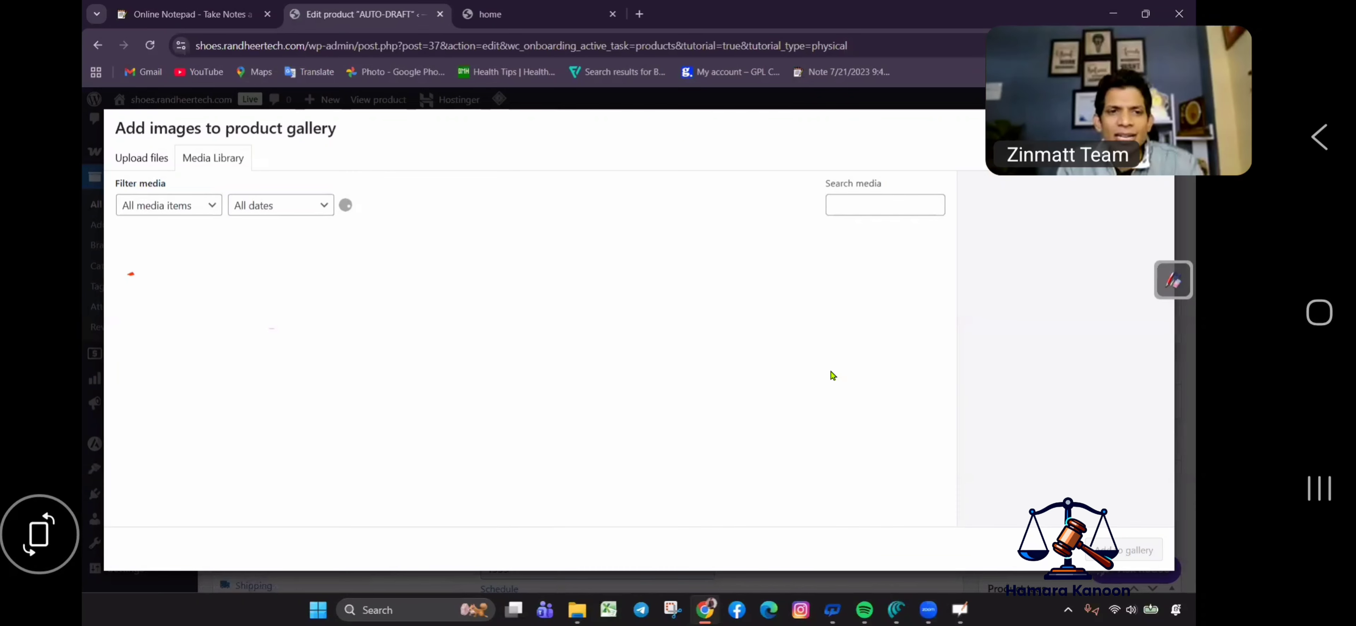
{"action": "left_click", "coordinate": [138, 295]}
{"action": "left_click", "coordinate": [246, 321]}
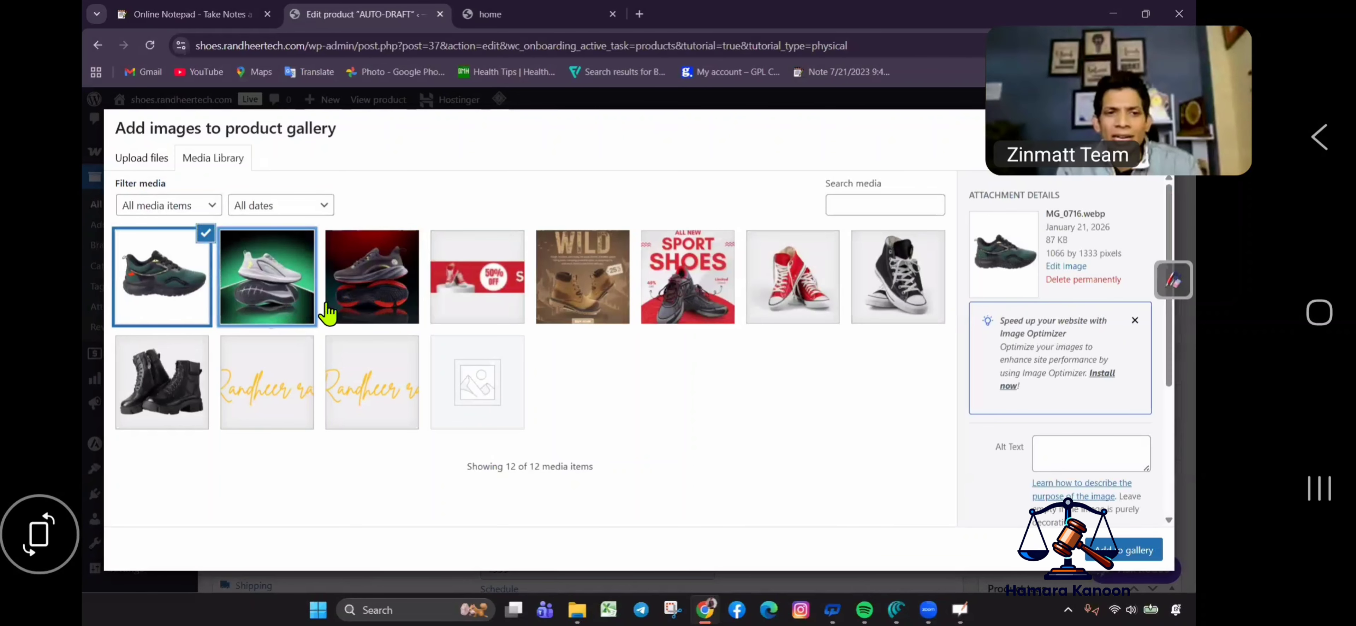
{"action": "left_click", "coordinate": [328, 315]}
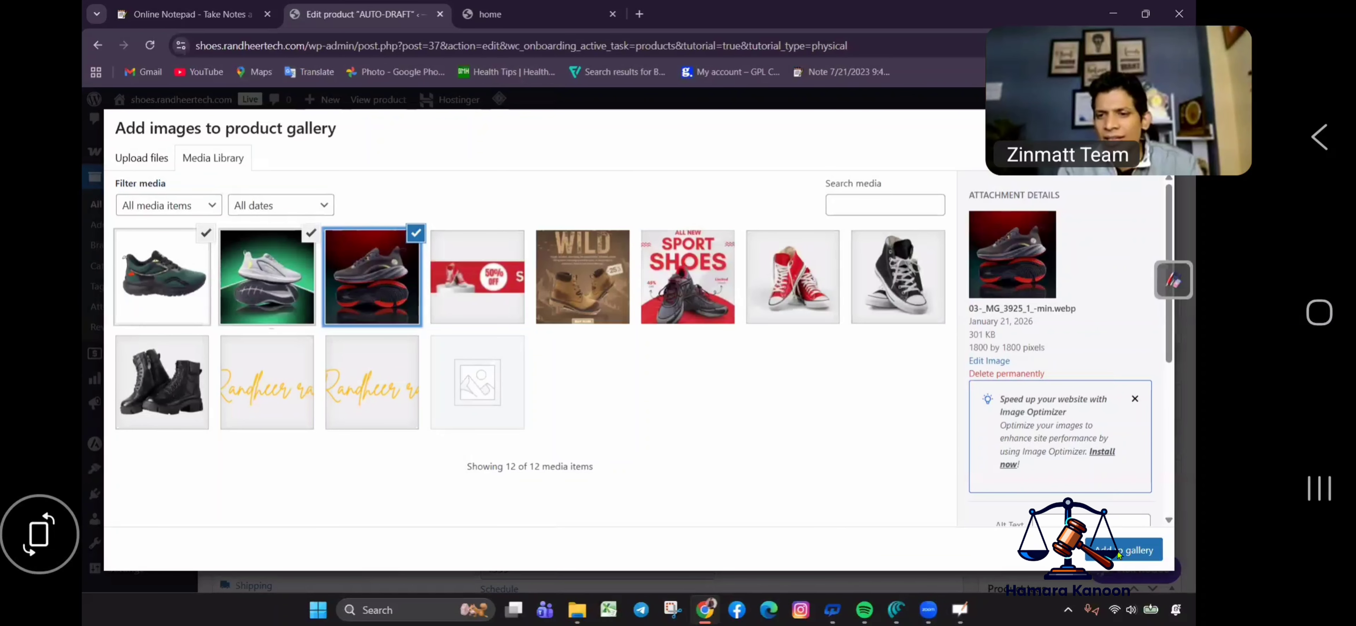
{"action": "left_click", "coordinate": [1146, 551]}
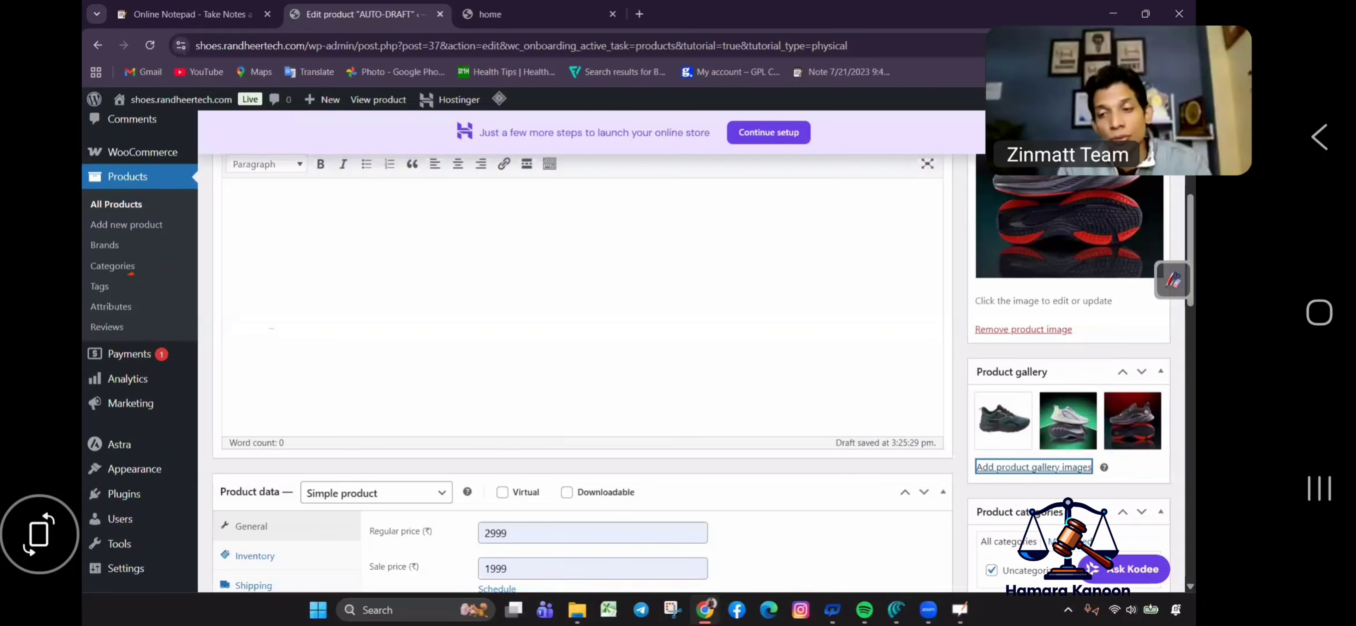
Publish the Best Men's Shop Shoes Online product and select its title.
{"action": "scroll", "coordinate": [579, 379], "scroll_direction": "down", "scroll_amount": 5}
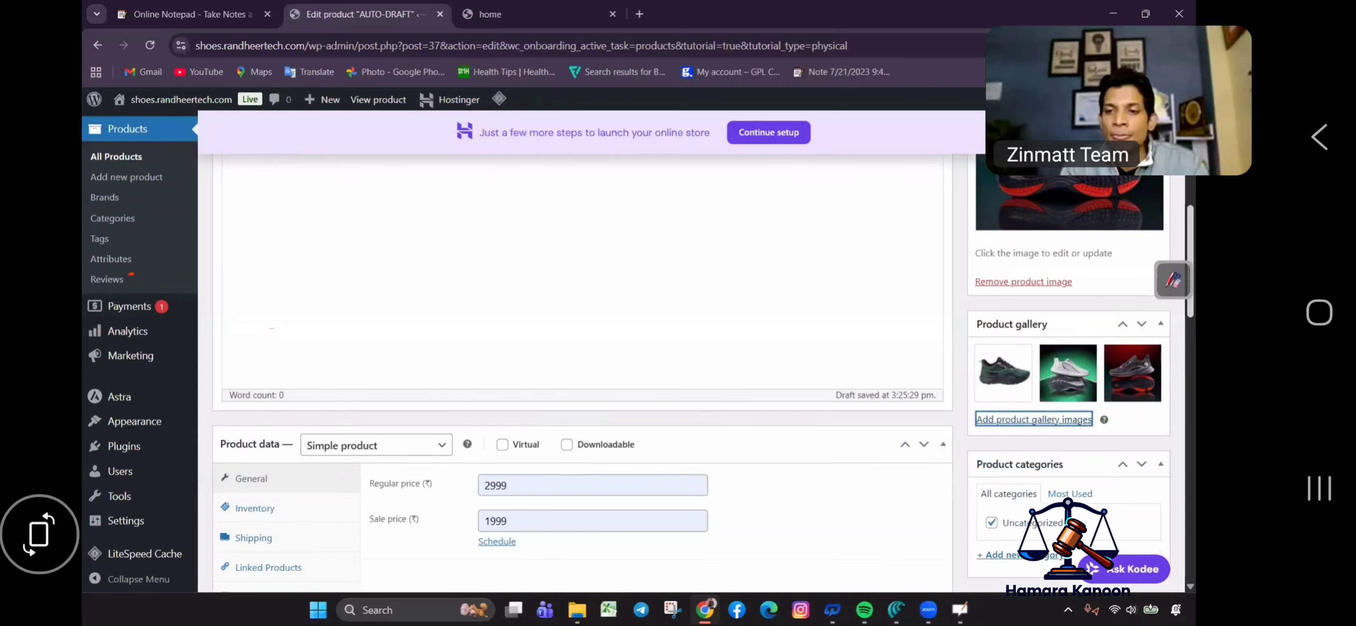
{"action": "scroll", "coordinate": [1151, 358], "scroll_direction": "up", "scroll_amount": 8}
{"action": "scroll", "coordinate": [1152, 358], "scroll_direction": "up", "scroll_amount": 3}
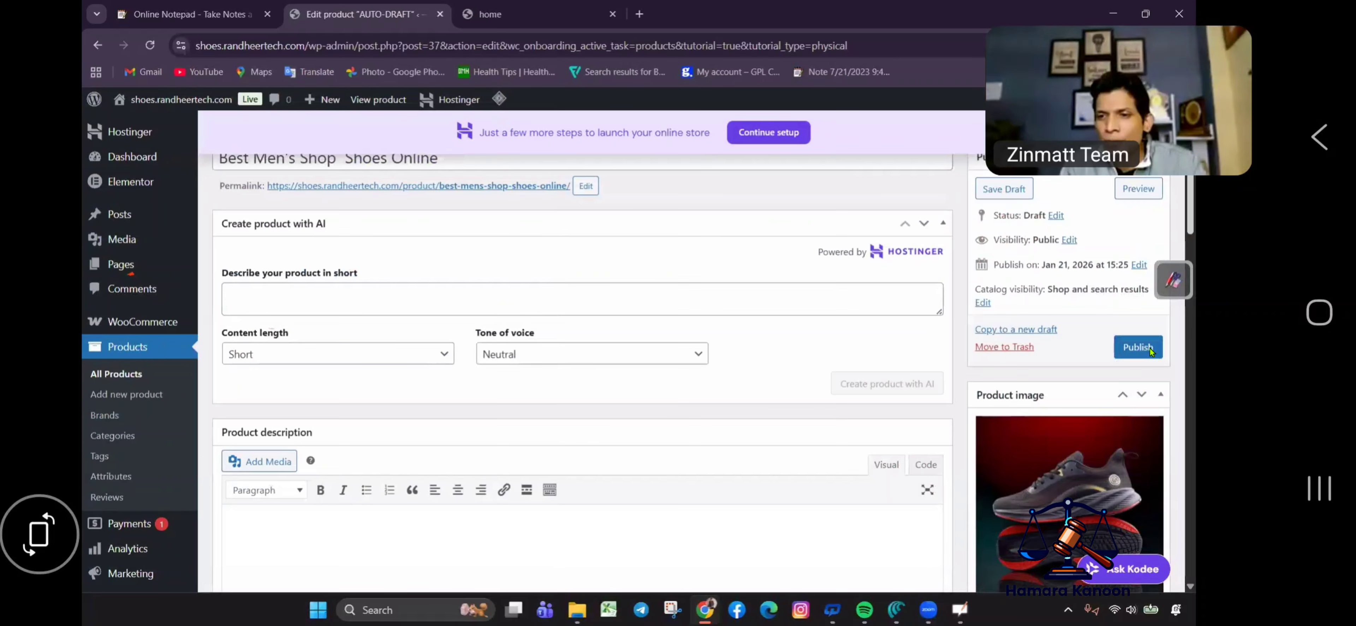
{"action": "left_click", "coordinate": [1139, 348]}
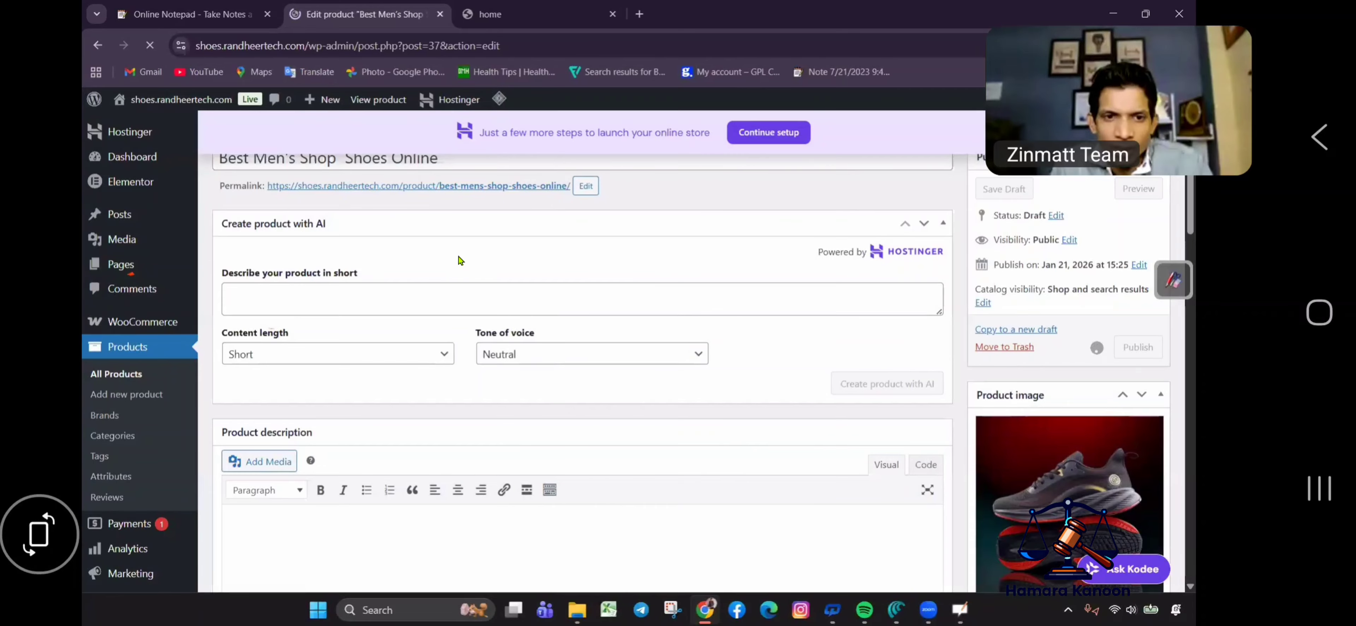
{"action": "triple_click", "coordinate": [465, 249]}
{"action": "key", "text": "ctrl+c"}
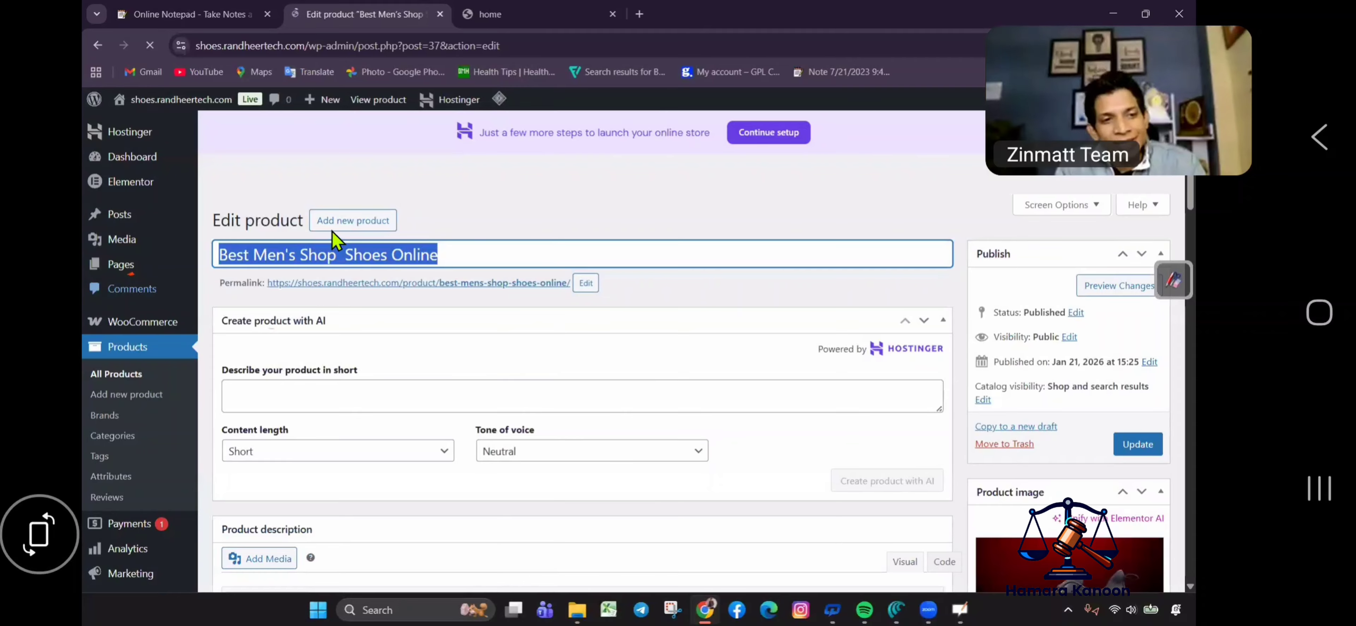
Start a new product titled 'Best Men's Shop Shoes Online 2'.
{"action": "left_click", "coordinate": [348, 230]}
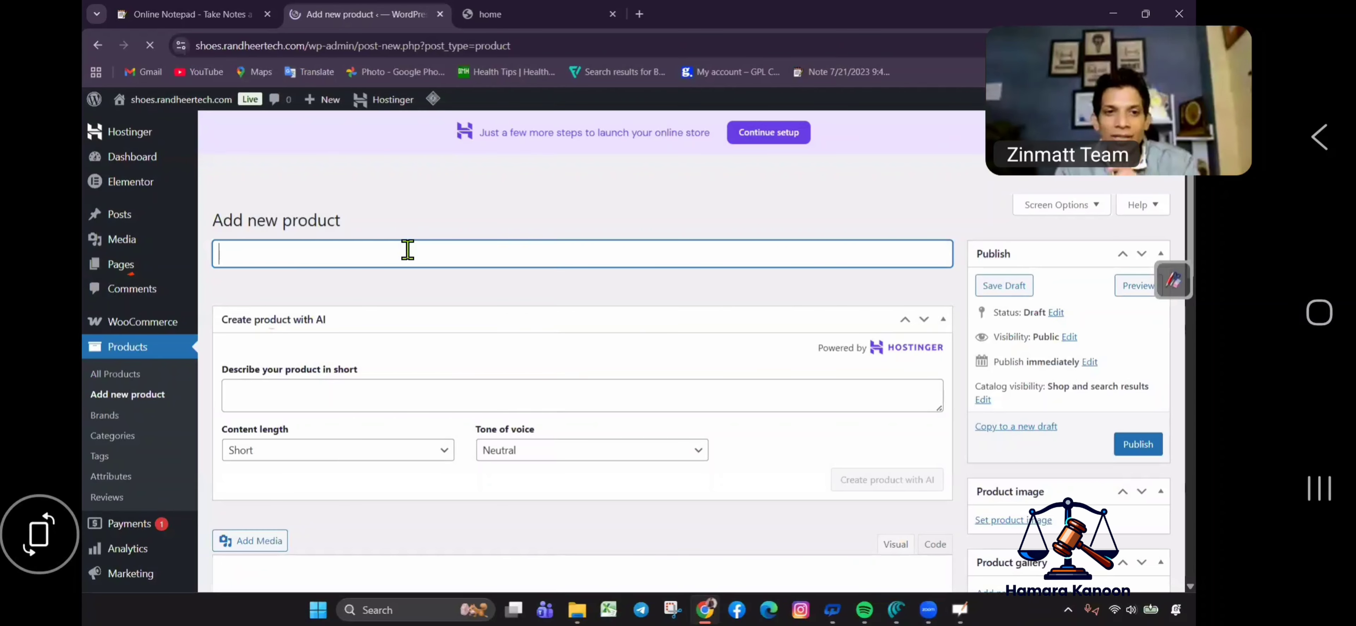
{"action": "key", "text": "ctrl+v"}
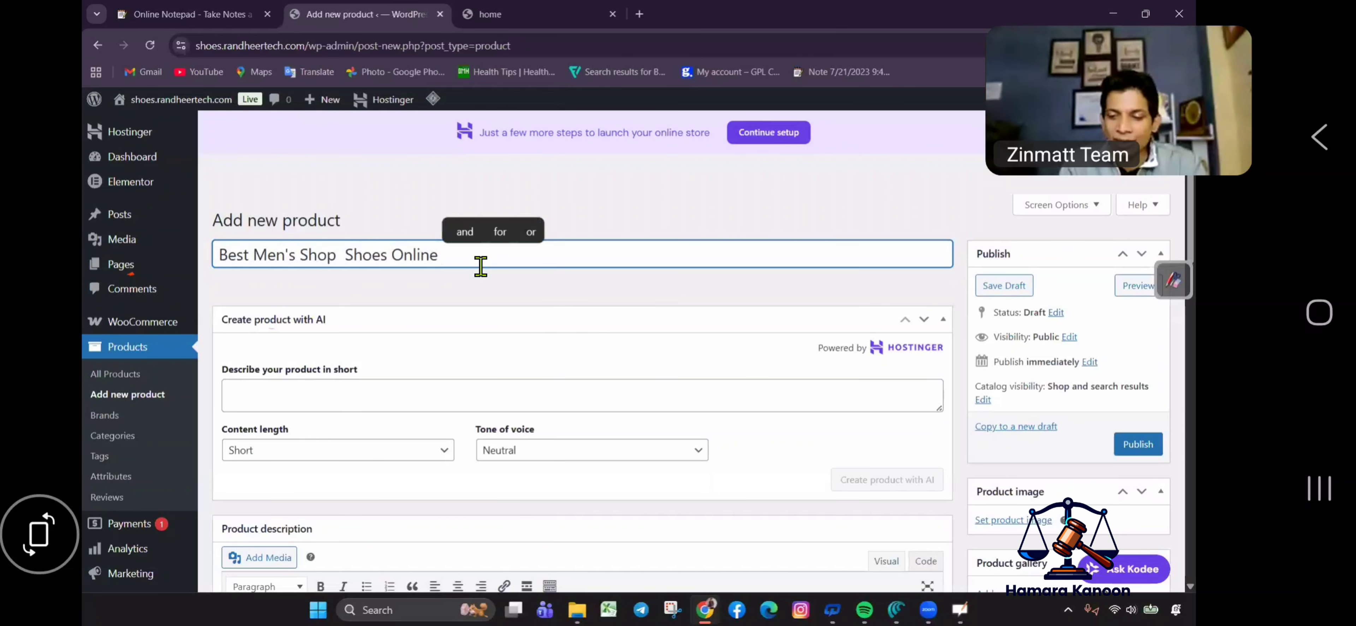
{"action": "type", "text": "2"}
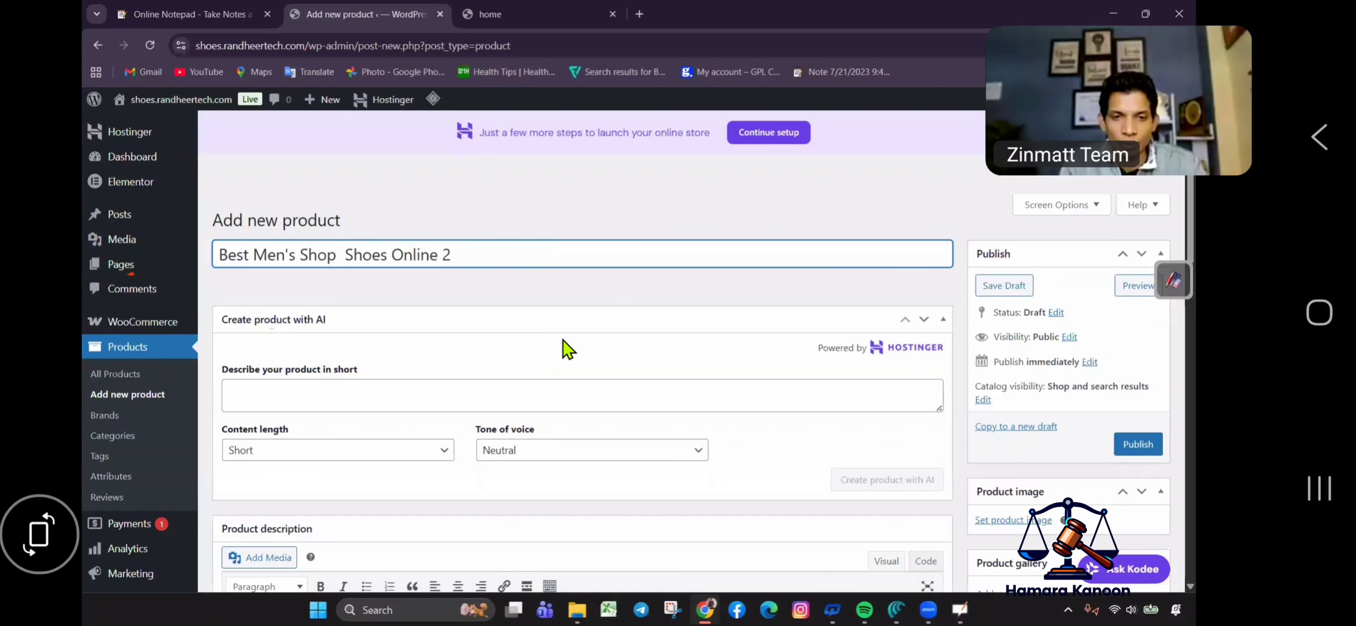
Paste the promotional text from clipboard history as the short description.
{"action": "scroll", "coordinate": [347, 421], "scroll_direction": "down", "scroll_amount": 5}
{"action": "scroll", "coordinate": [379, 411], "scroll_direction": "down", "scroll_amount": 8}
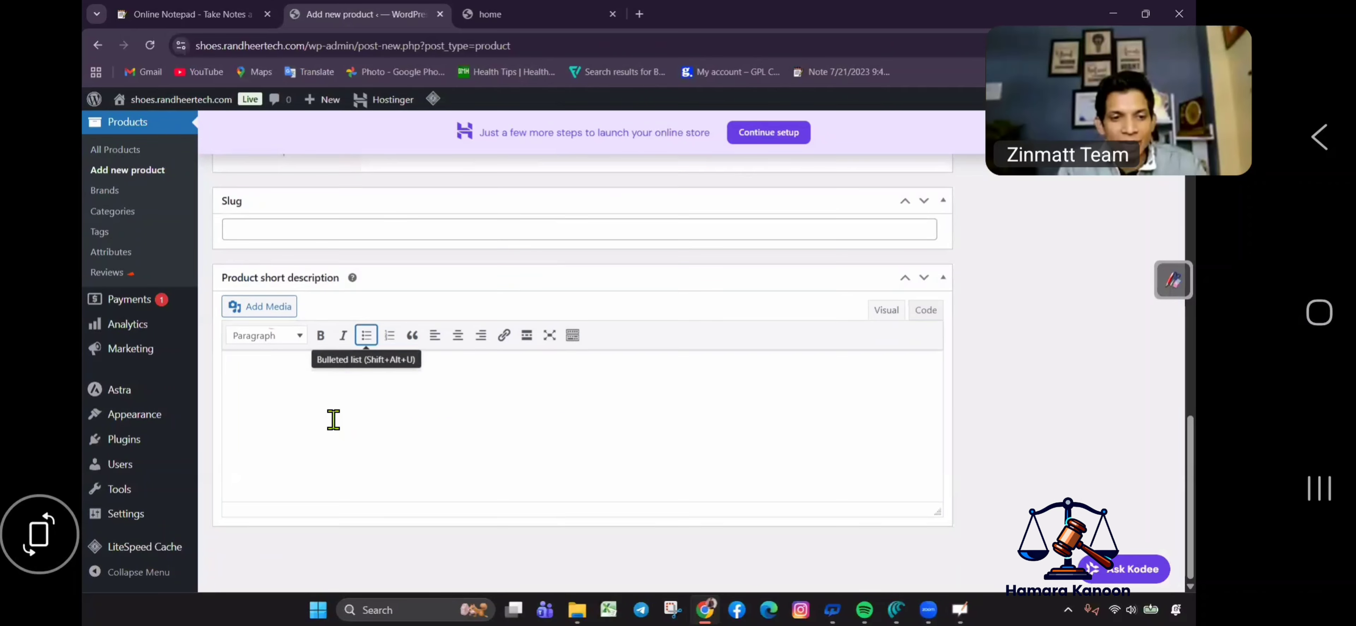
{"action": "left_click", "coordinate": [324, 429]}
{"action": "key", "text": "super+v"}
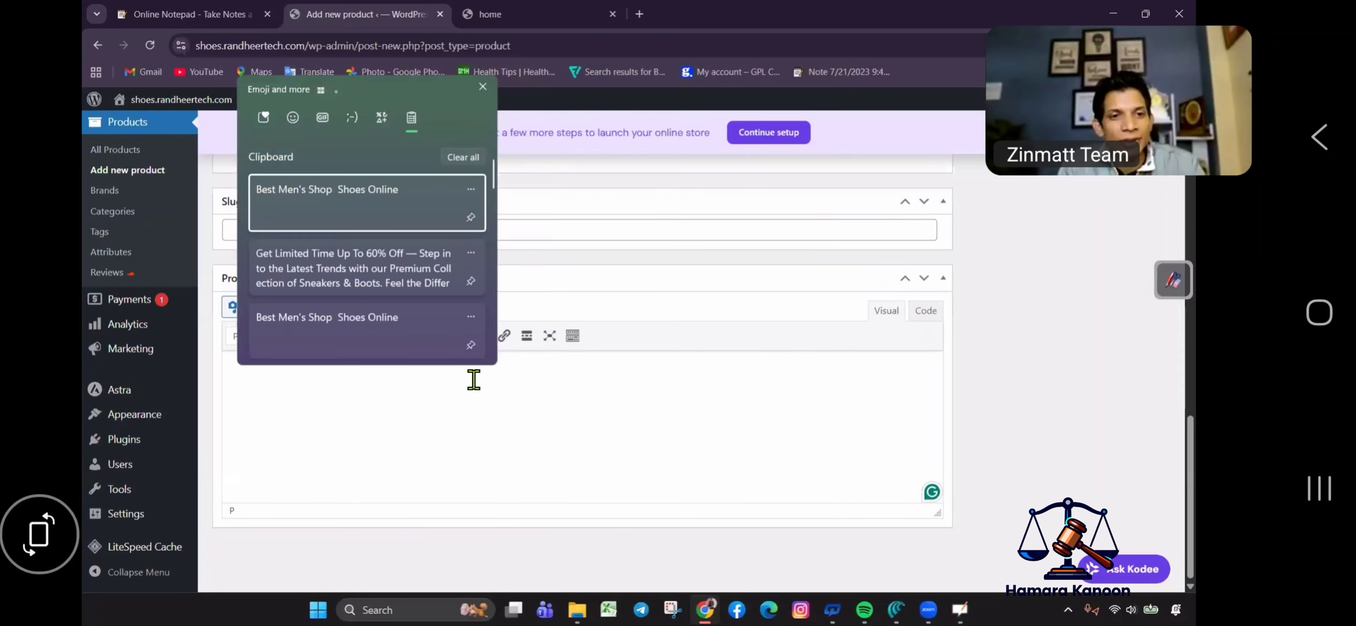
{"action": "key", "text": "Down"}
{"action": "key", "text": "Return"}
{"action": "scroll", "coordinate": [514, 272], "scroll_direction": "up", "scroll_amount": 5}
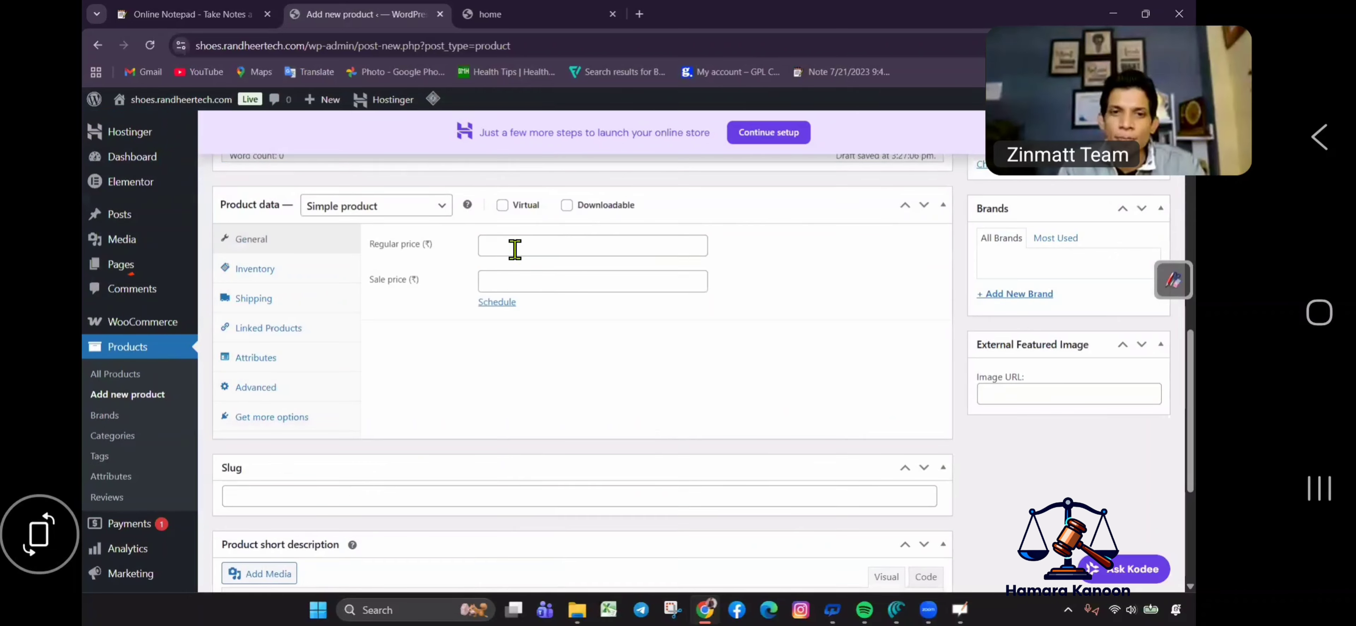
Set regular price 5999 and sale price 2999 using autofill suggestions.
{"action": "left_click", "coordinate": [514, 249]}
{"action": "left_click", "coordinate": [565, 354]}
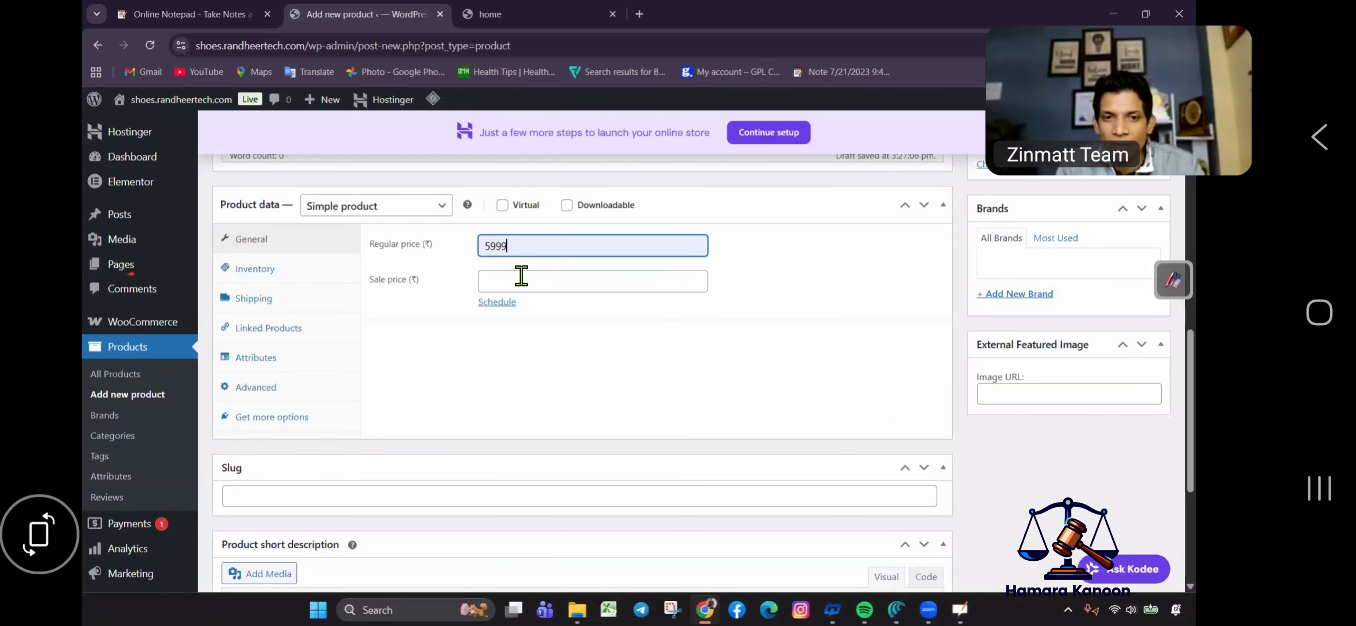
{"action": "left_click", "coordinate": [521, 277]}
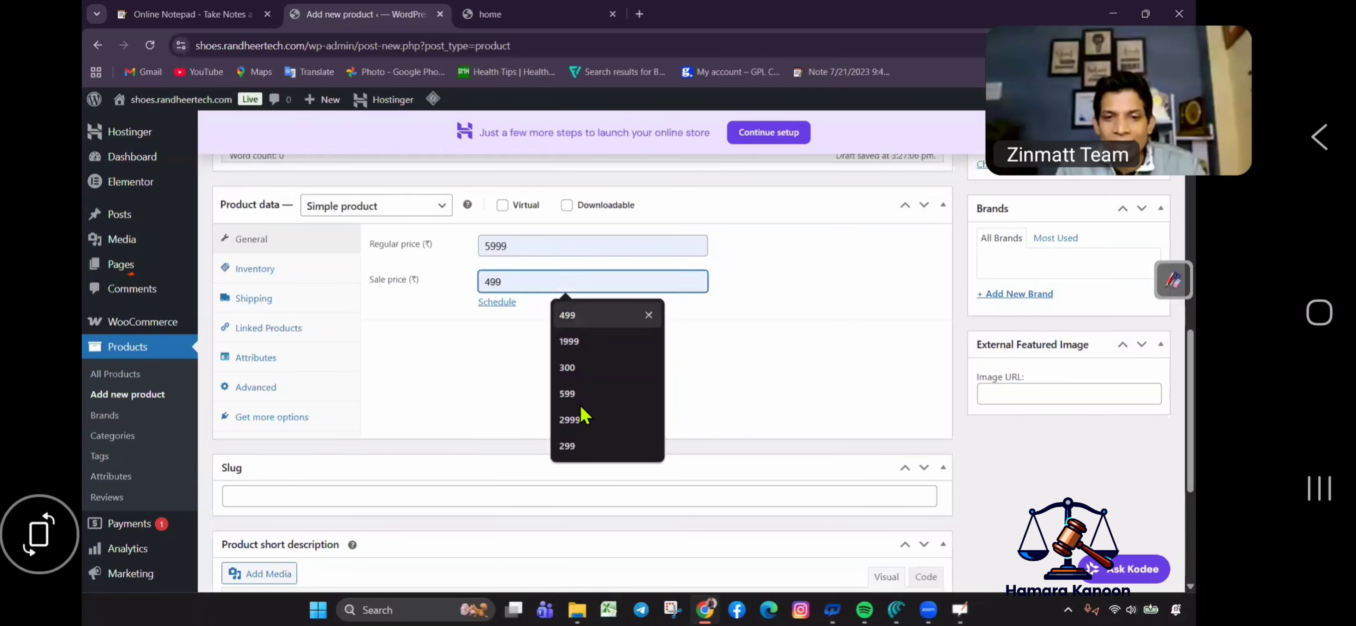
{"action": "left_click", "coordinate": [568, 420]}
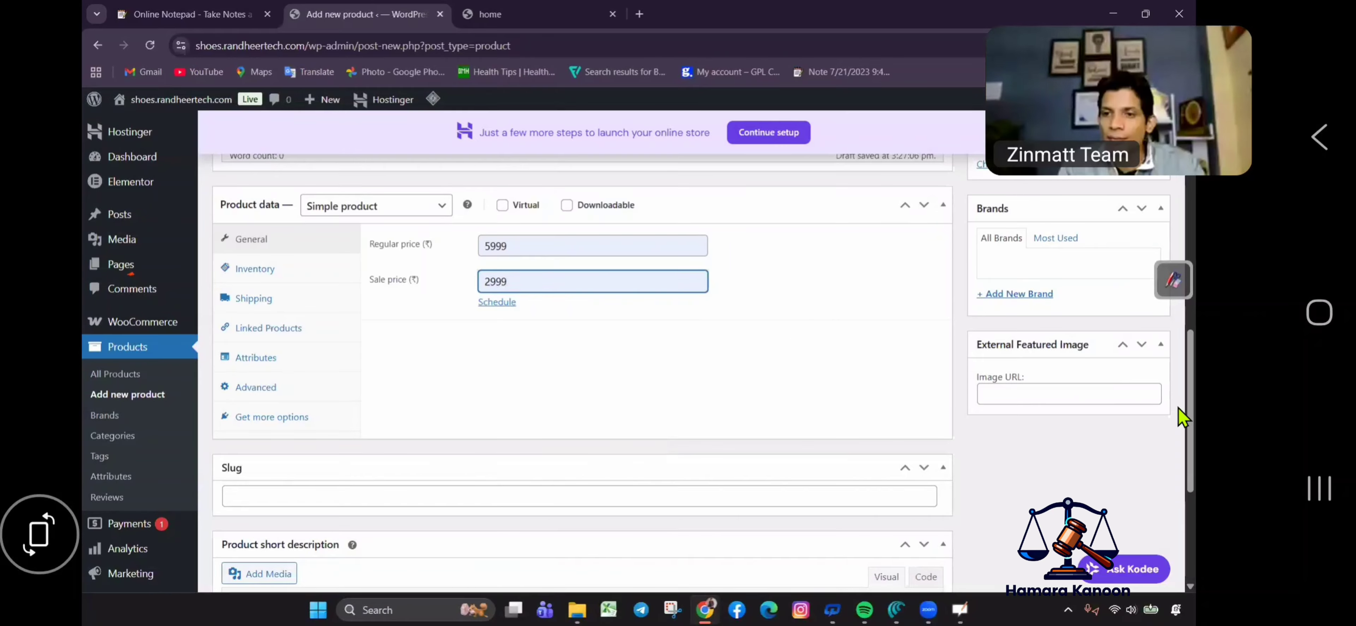
{"action": "scroll", "coordinate": [1184, 255], "scroll_direction": "up", "scroll_amount": 10}
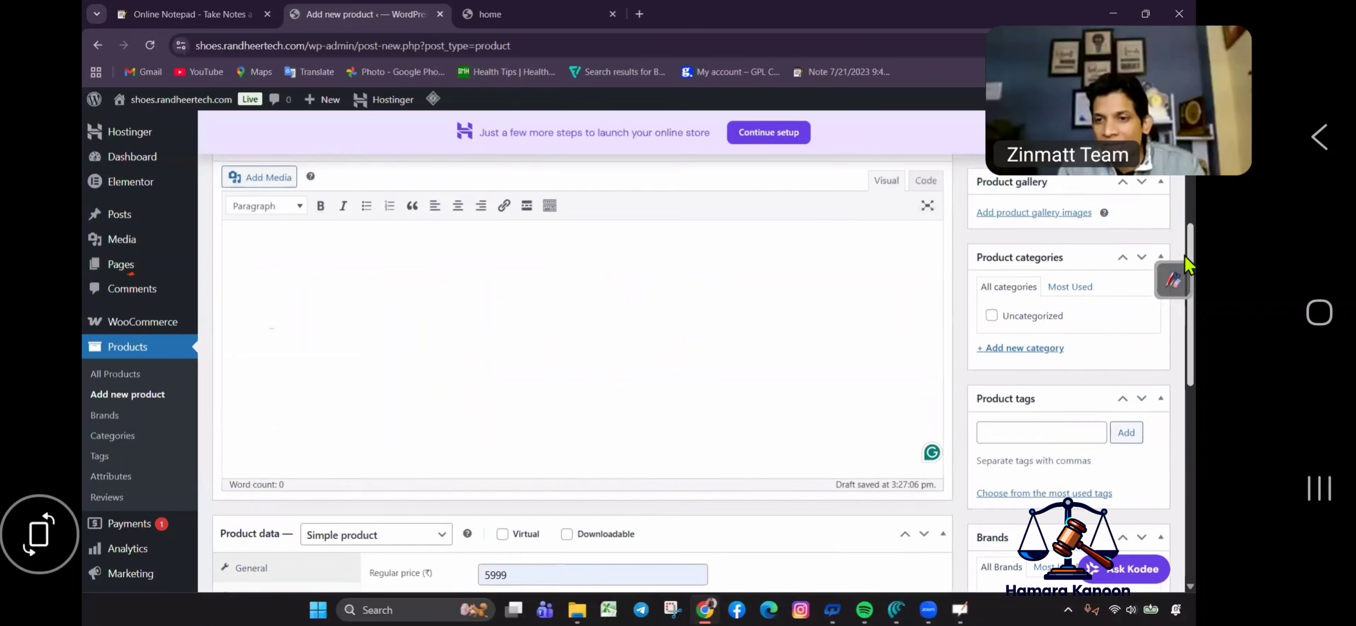
Set the white-and-green sneaker photo as the product image.
{"action": "left_click", "coordinate": [1000, 255]}
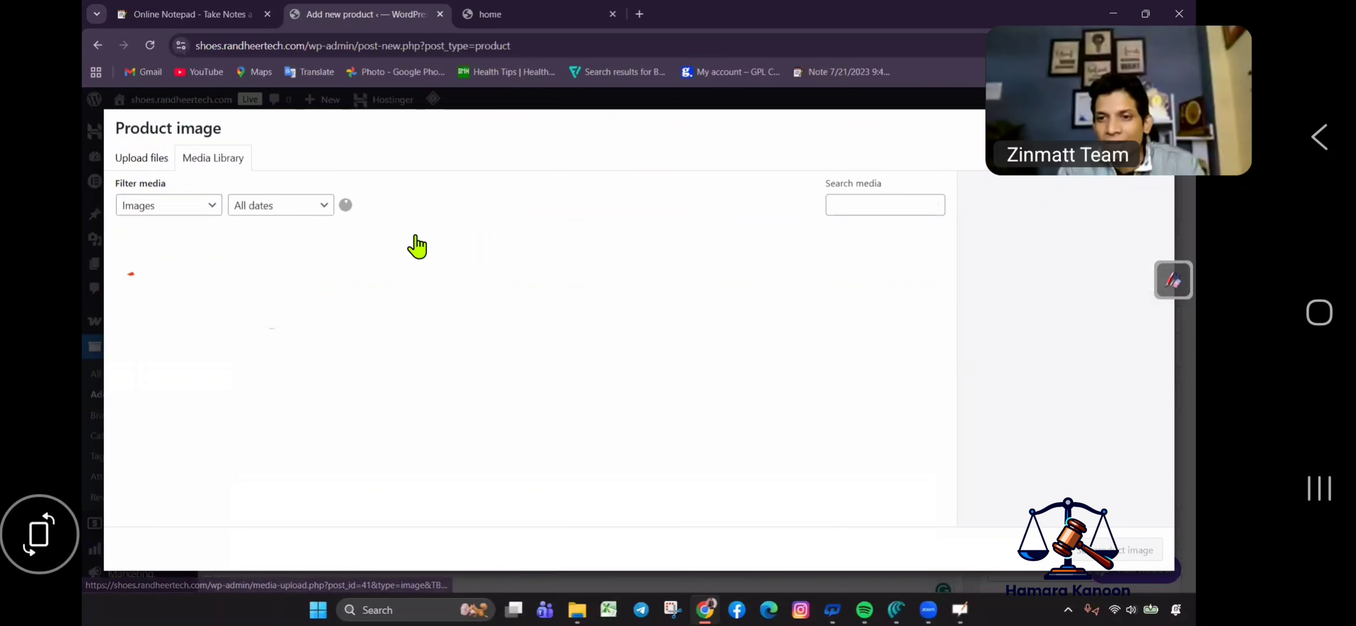
{"action": "left_click", "coordinate": [267, 277]}
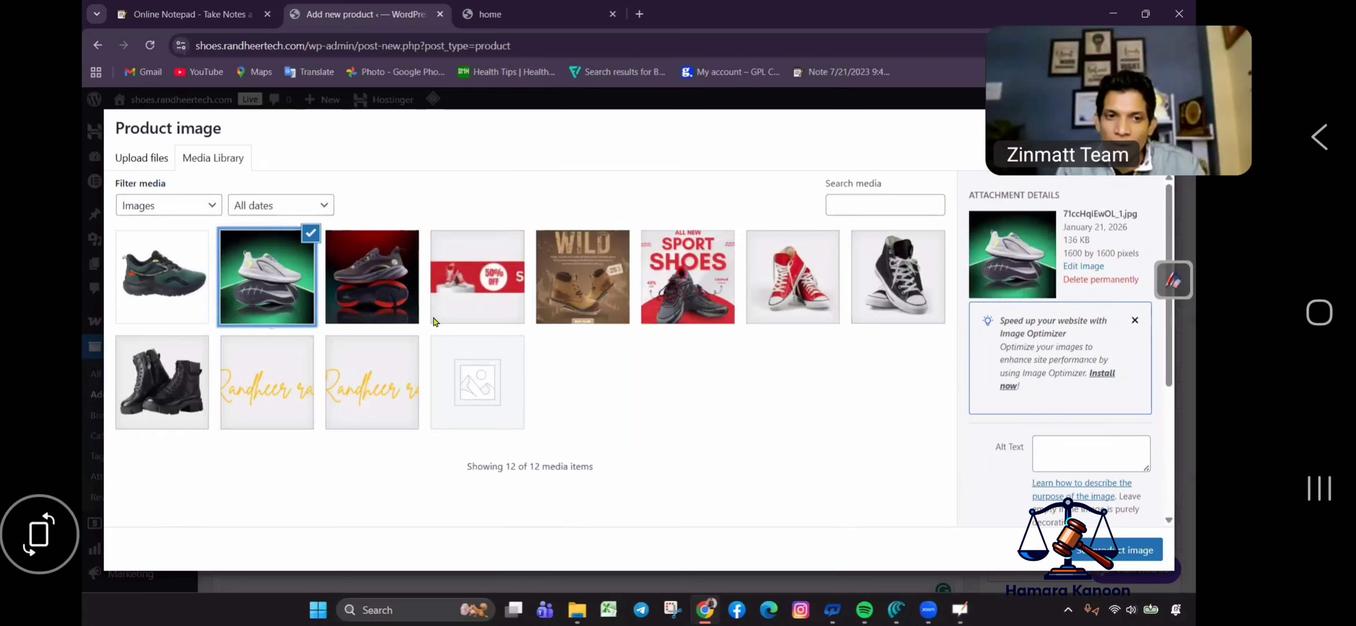
{"action": "left_click", "coordinate": [1118, 550]}
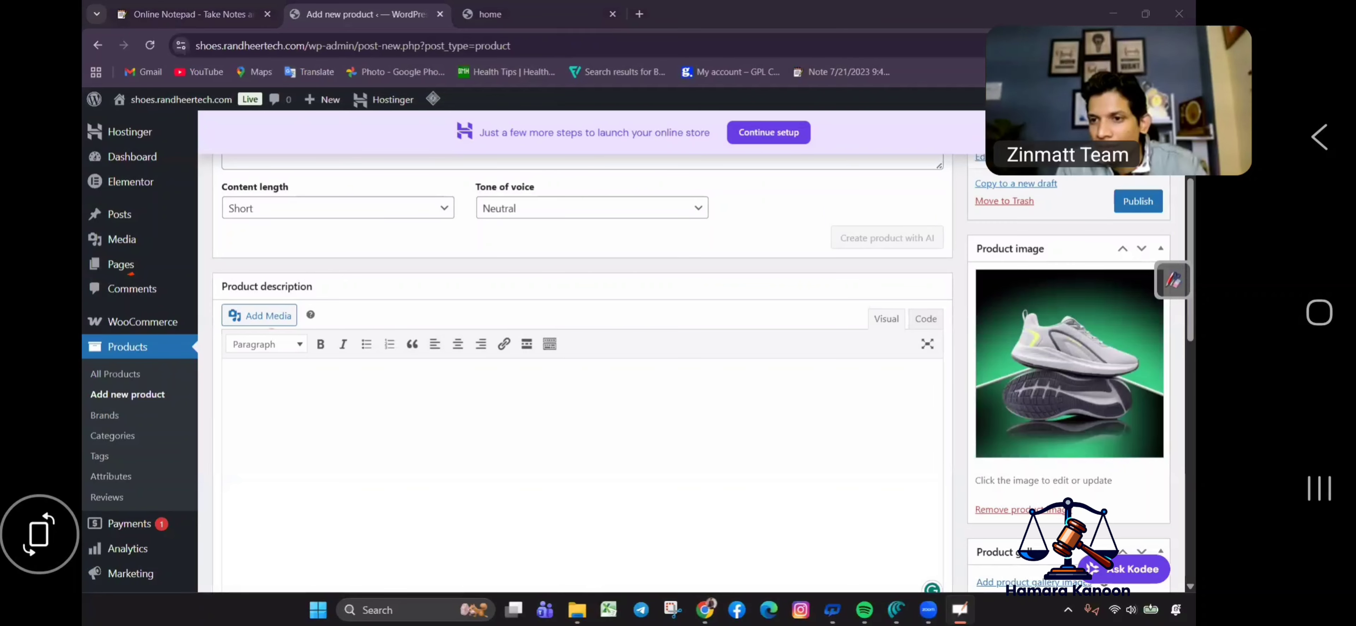
Publish Best Men's Shop Shoes Online 2.
{"action": "left_click", "coordinate": [1172, 280]}
{"action": "mouse_move", "coordinate": [1010, 216]}
{"action": "left_mouse_down"}
{"action": "mouse_move", "coordinate": [1084, 432]}
{"action": "mouse_move", "coordinate": [985, 243]}
{"action": "mouse_move", "coordinate": [969, 448]}
{"action": "mouse_move", "coordinate": [1105, 342]}
{"action": "left_mouse_up"}
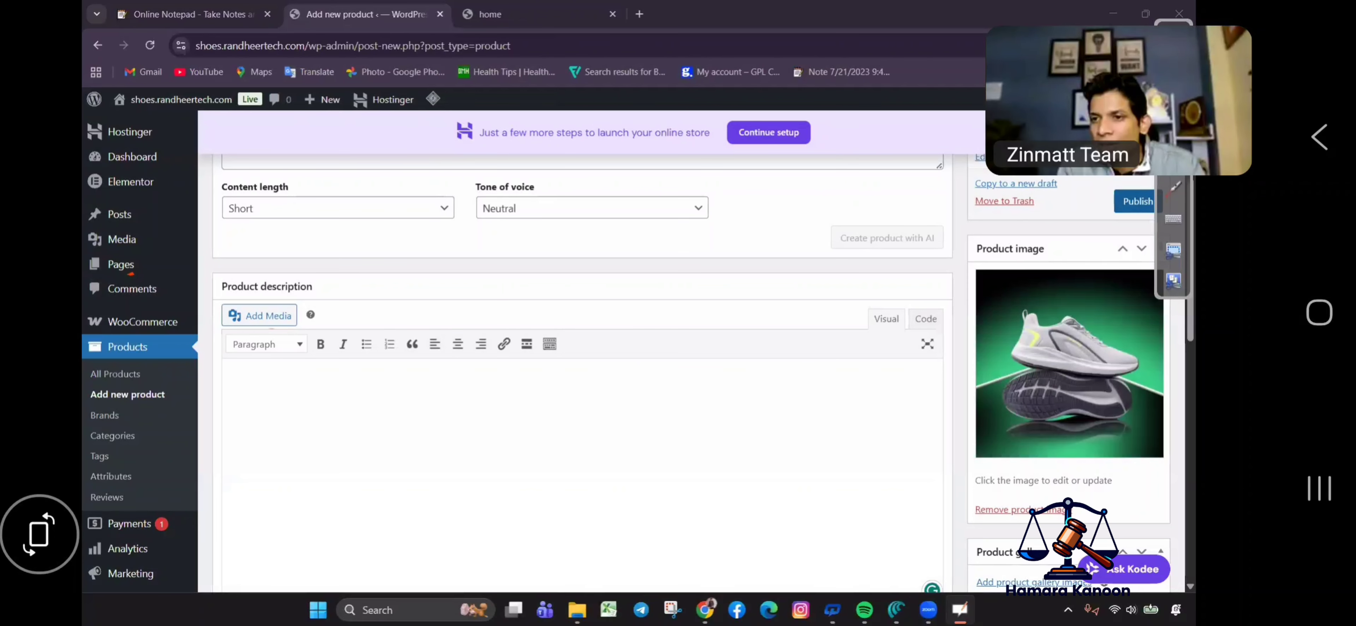
{"action": "left_click", "coordinate": [1127, 205]}
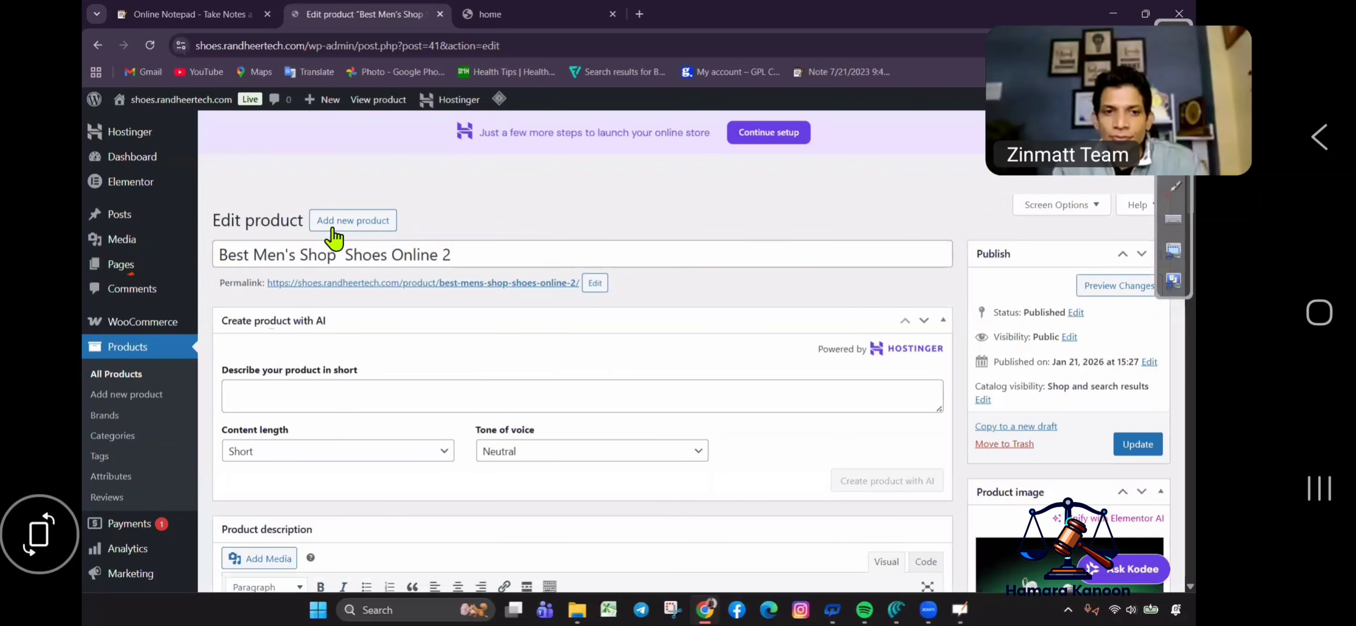
Start a new product titled 'Best Men's Shop Shoes Online 3'.
{"action": "left_click", "coordinate": [352, 220]}
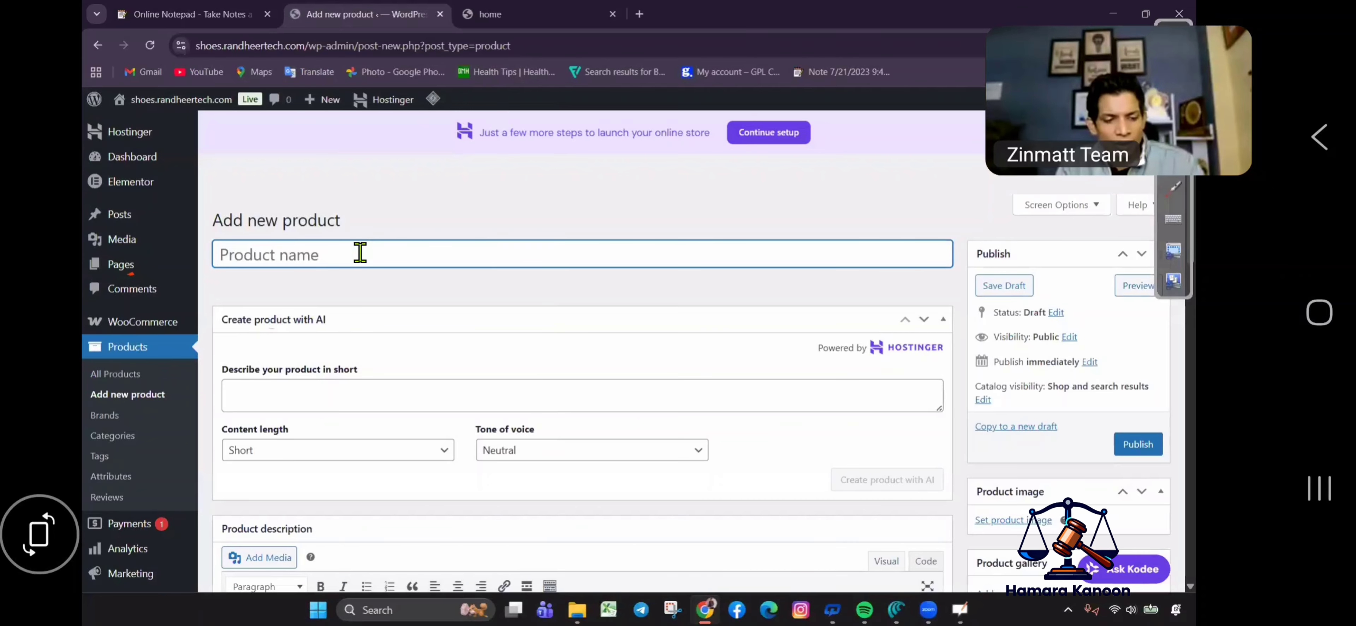
{"action": "key", "text": "super+v"}
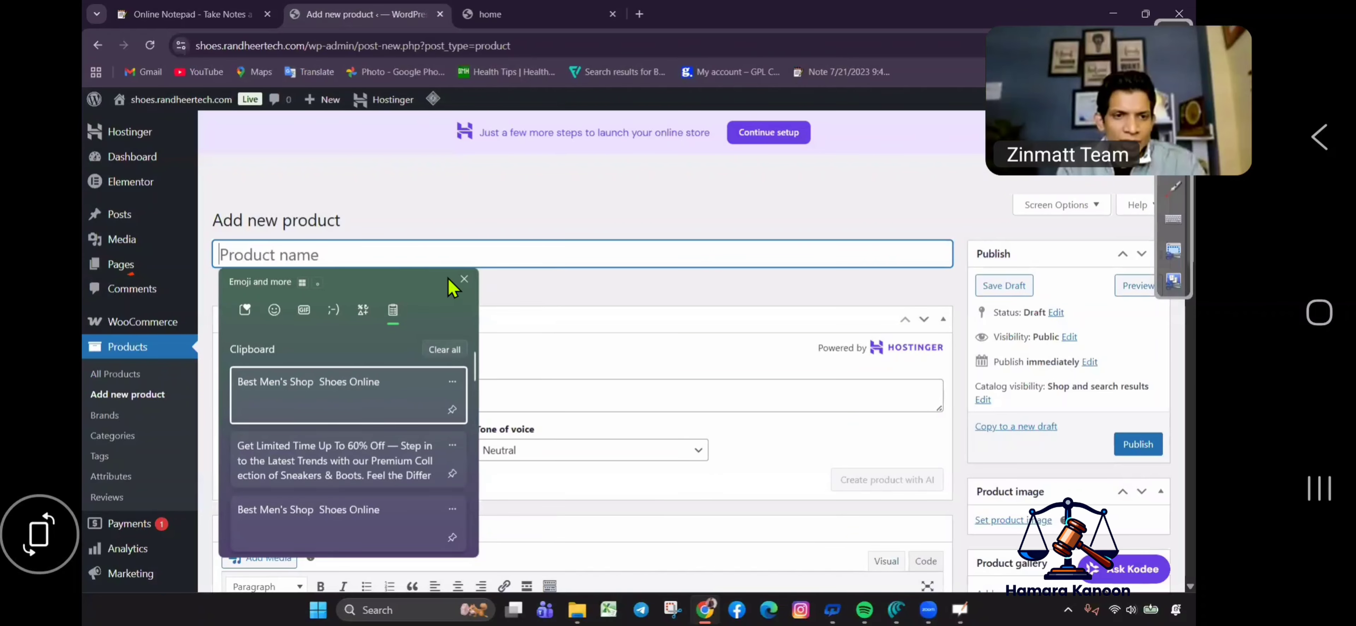
{"action": "key", "text": "Return"}
{"action": "type", "text": "3"}
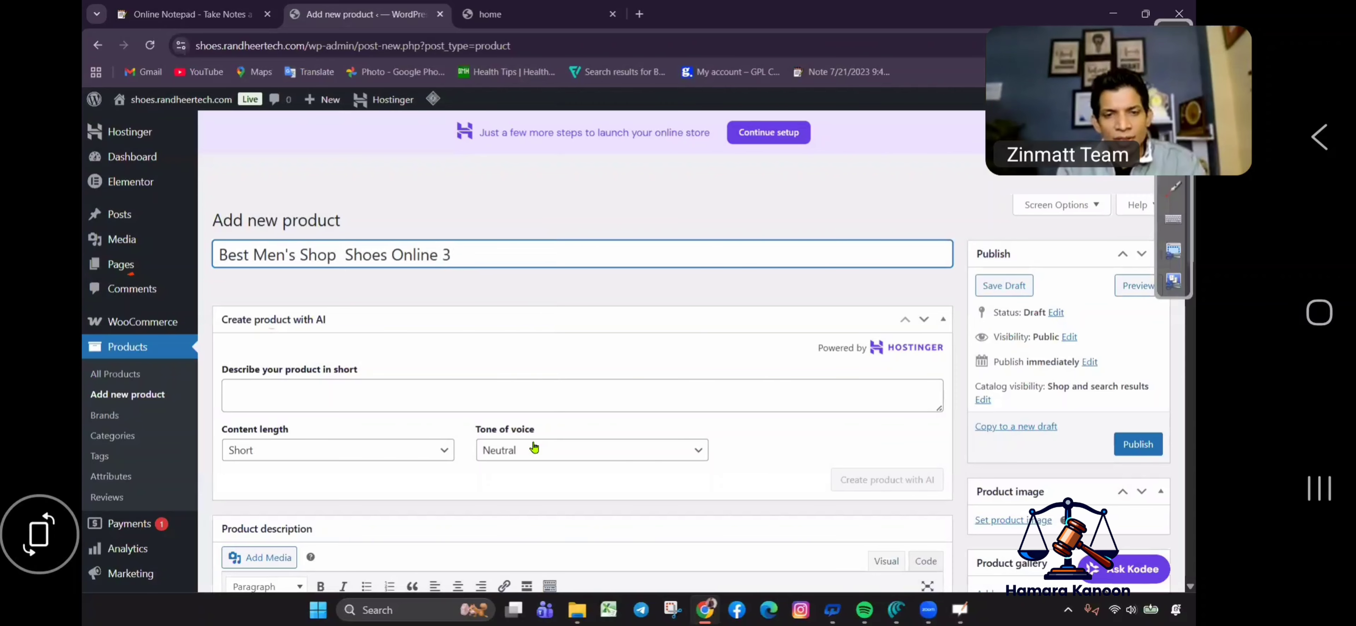
Enter regular price 1999 and sale price 1499, then return to the top of the page.
{"action": "scroll", "coordinate": [539, 475], "scroll_direction": "down", "scroll_amount": 7}
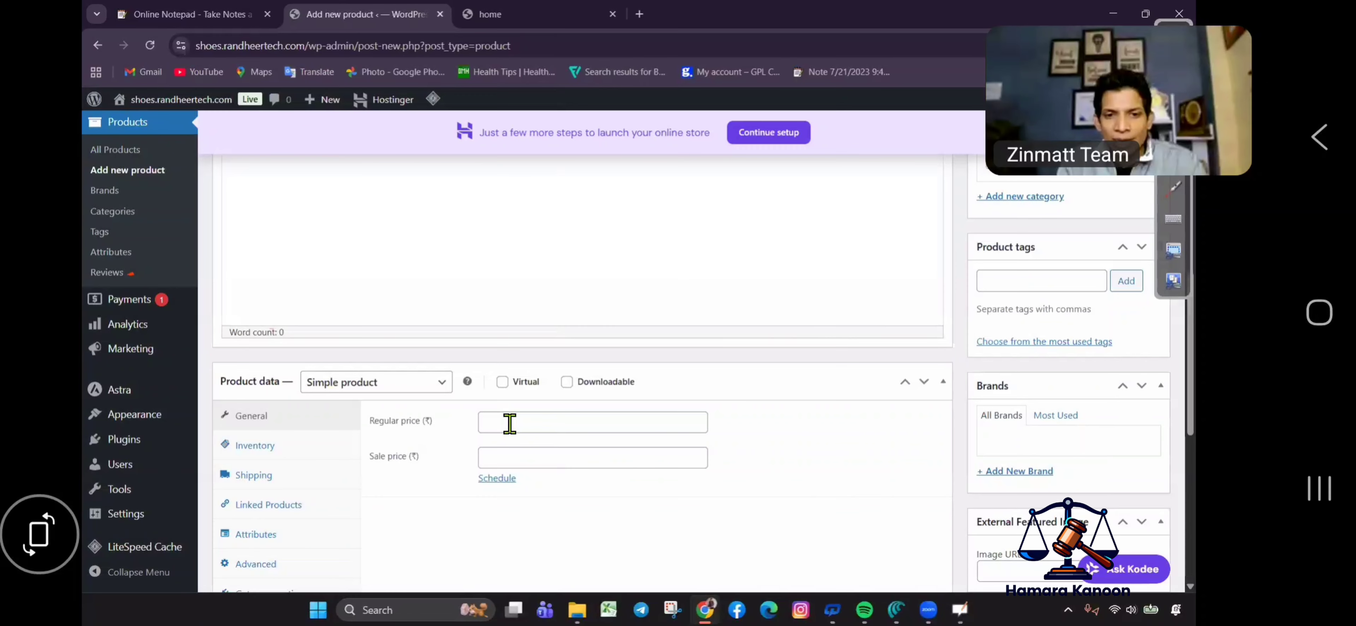
{"action": "left_click", "coordinate": [510, 423]}
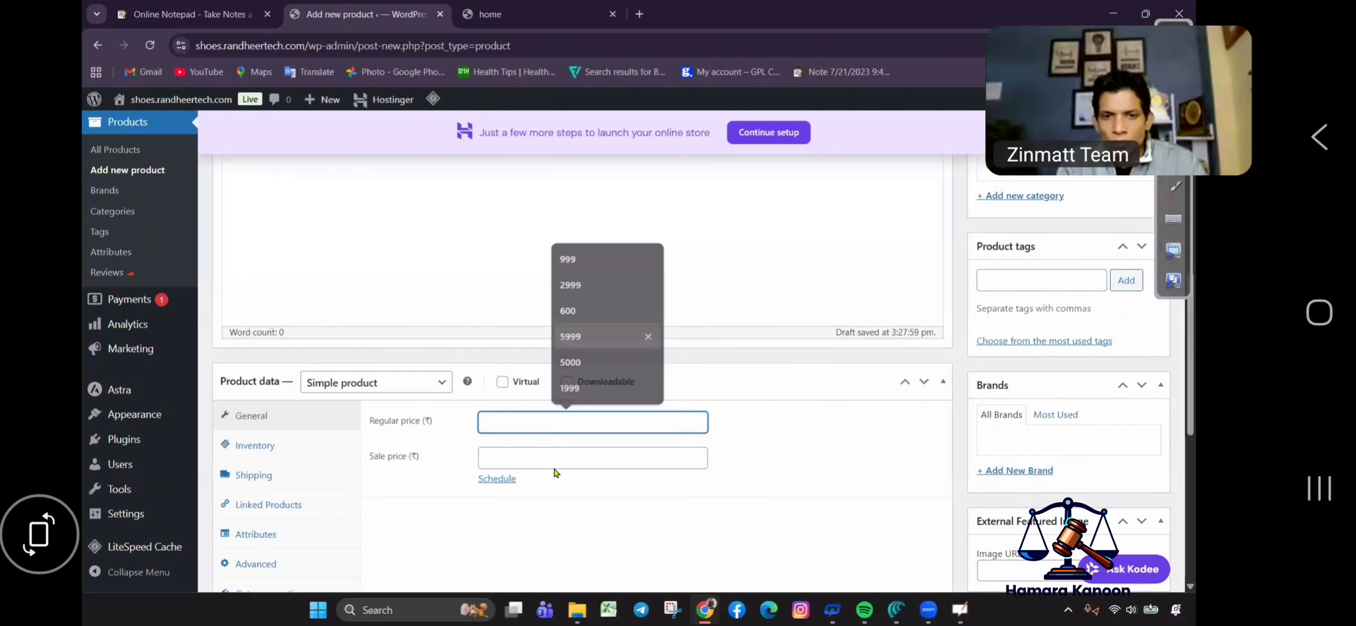
{"action": "left_click", "coordinate": [526, 424]}
{"action": "left_click", "coordinate": [526, 424]}
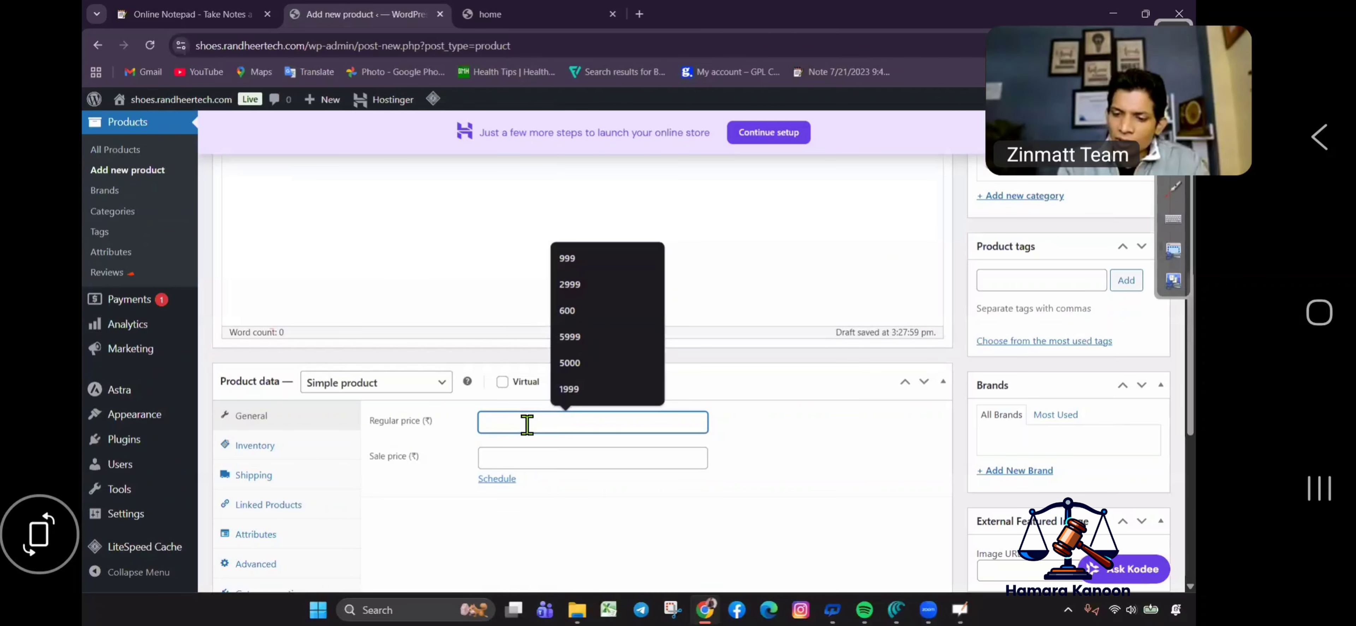
{"action": "type", "text": "1999"}
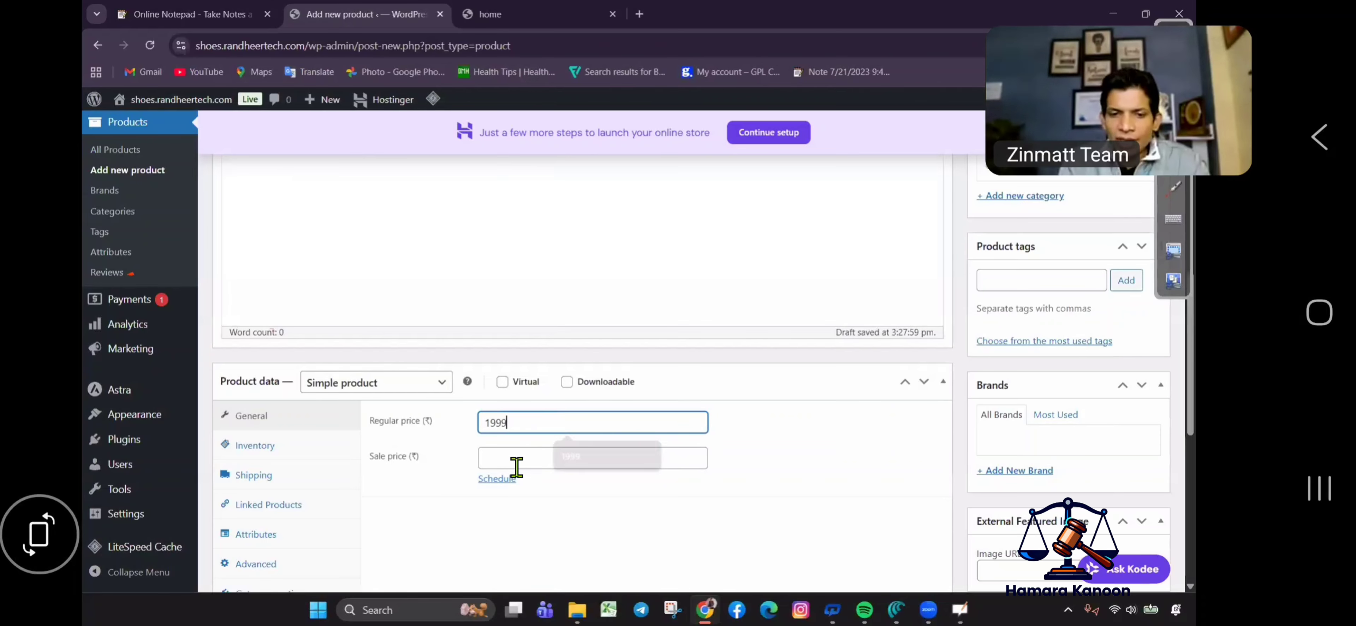
{"action": "left_click", "coordinate": [520, 458]}
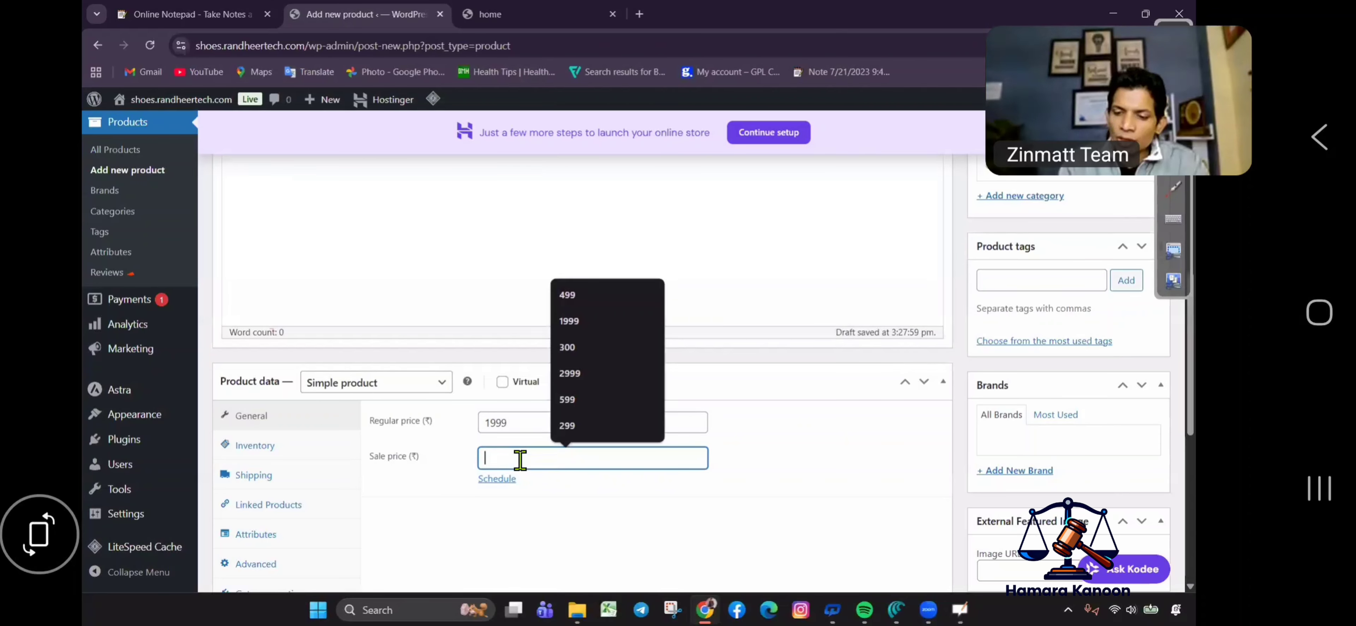
{"action": "type", "text": "1499"}
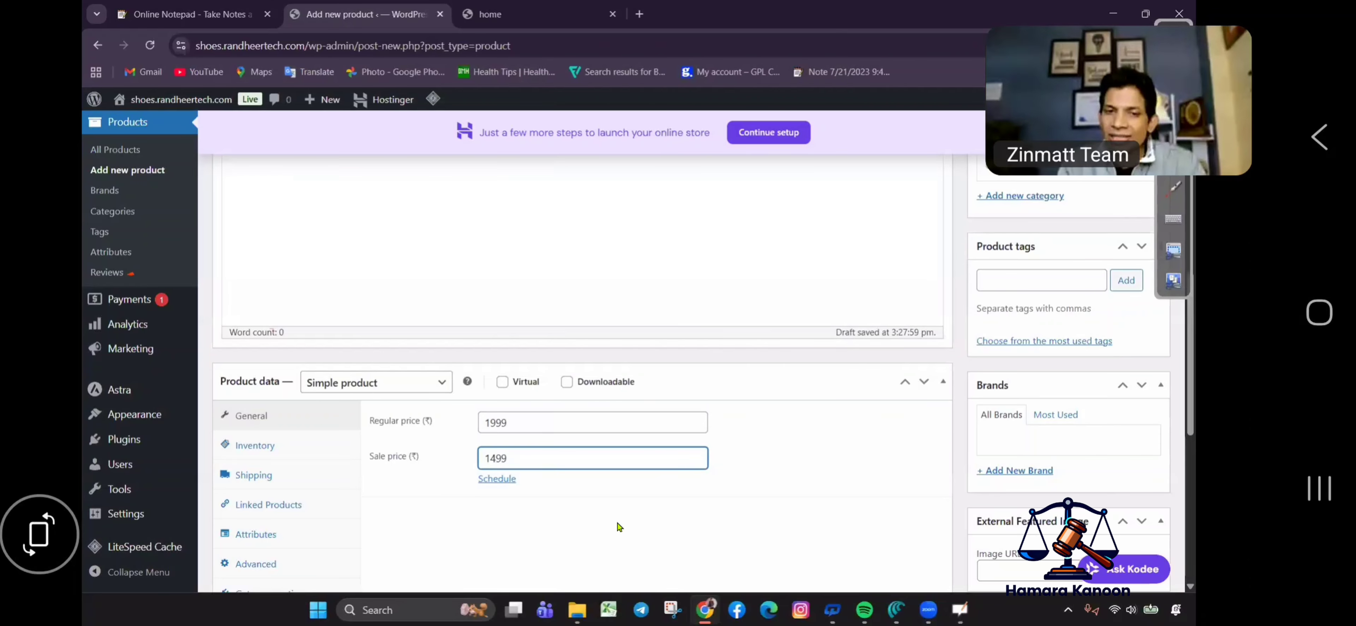
{"action": "left_click", "coordinate": [580, 444]}
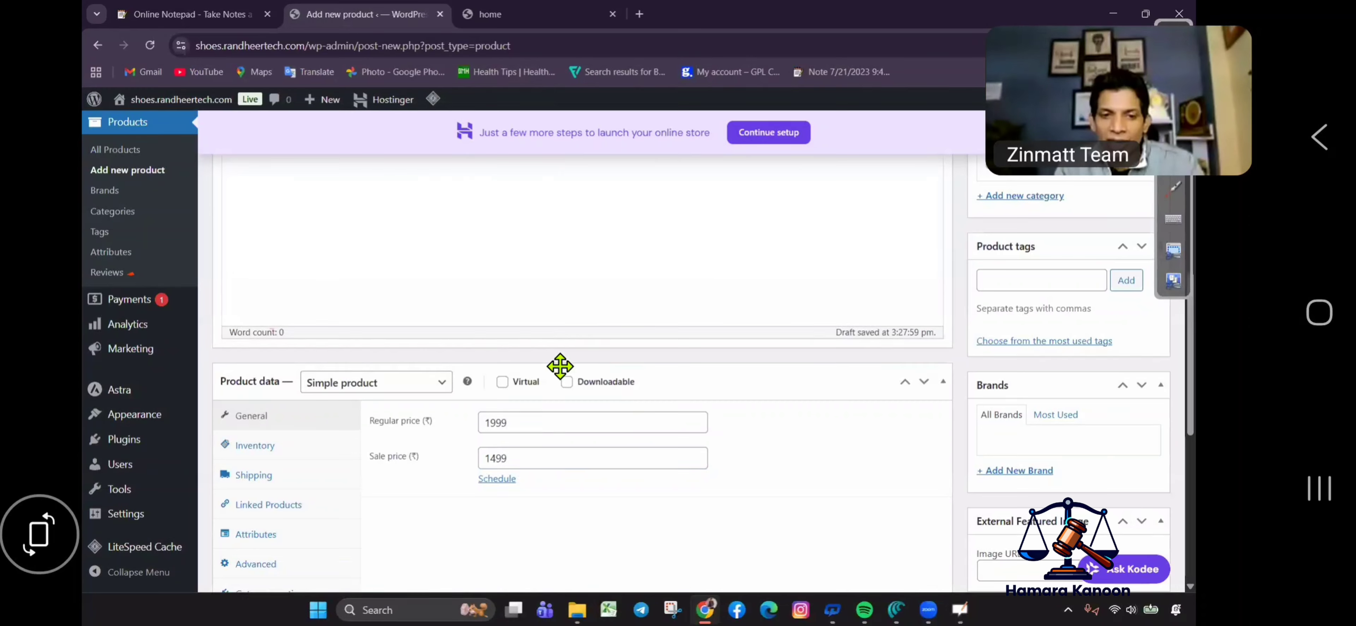
{"action": "scroll", "coordinate": [579, 375], "scroll_direction": "down", "scroll_amount": 8}
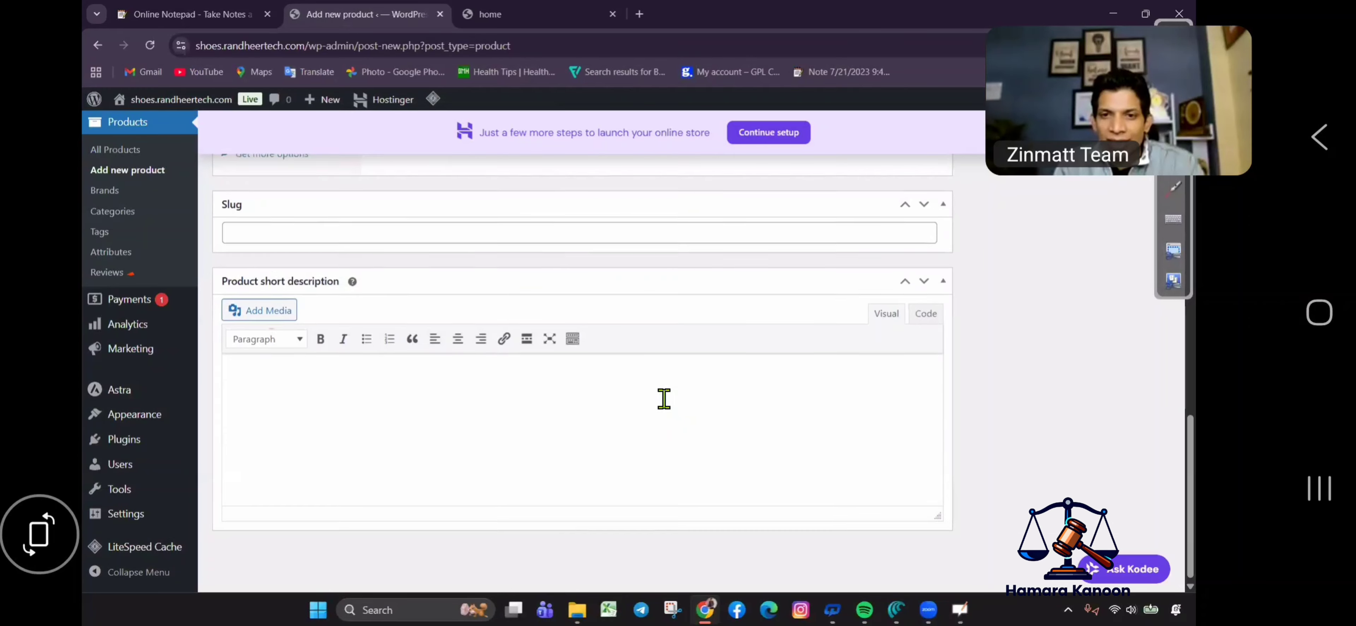
{"action": "scroll", "coordinate": [679, 379], "scroll_direction": "up", "scroll_amount": 6}
{"action": "scroll", "coordinate": [750, 348], "scroll_direction": "up", "scroll_amount": 3}
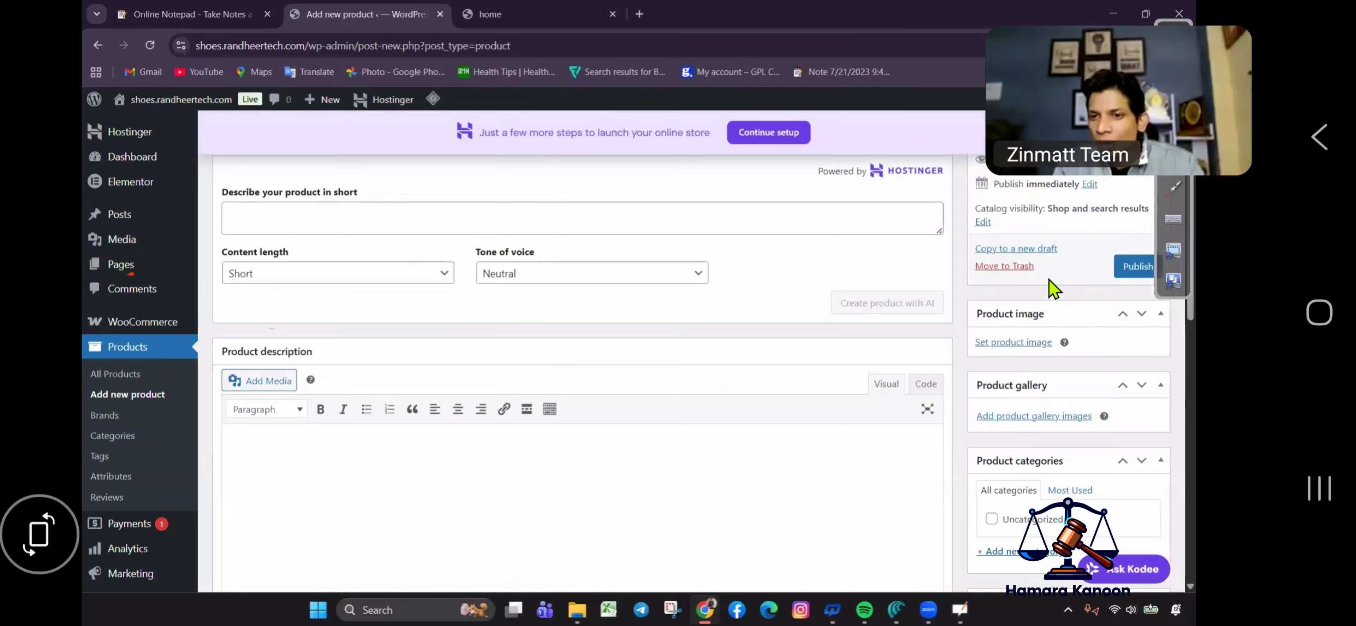
{"action": "scroll", "coordinate": [1061, 314], "scroll_direction": "up", "scroll_amount": 3}
{"action": "scroll", "coordinate": [1016, 528], "scroll_direction": "up", "scroll_amount": 2}
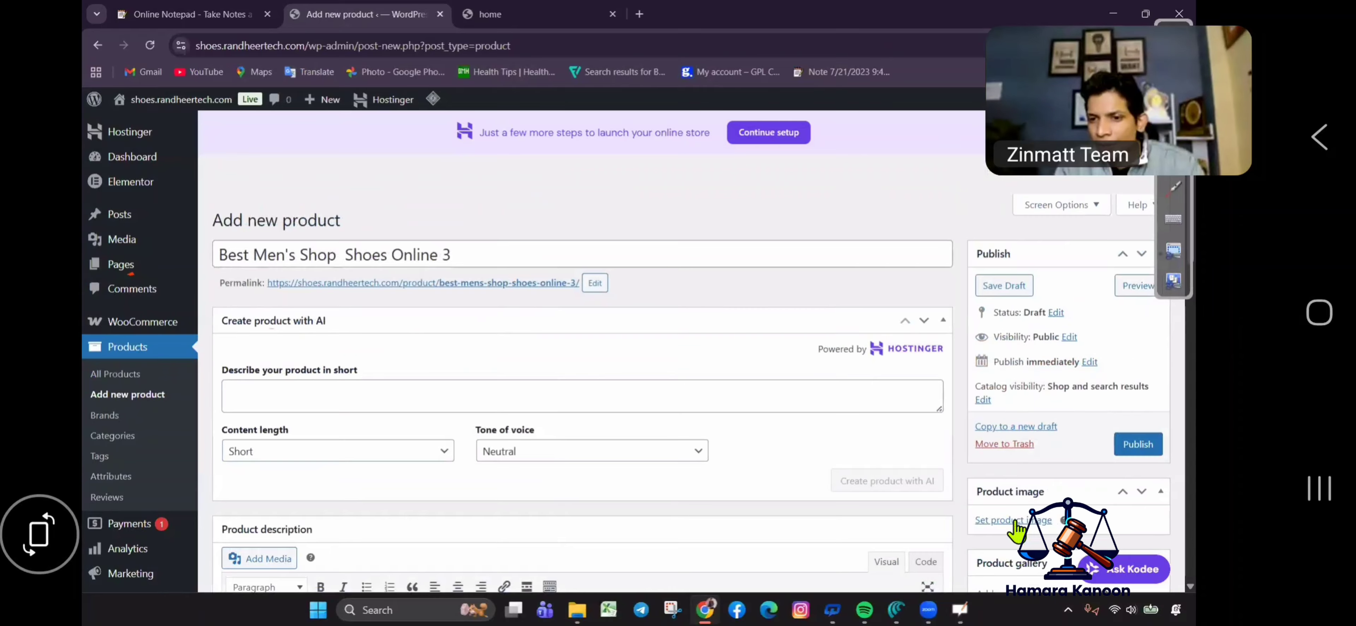
Use the dark green MG_0716 sneaker as product image and publish product 3.
{"action": "left_click", "coordinate": [1015, 521]}
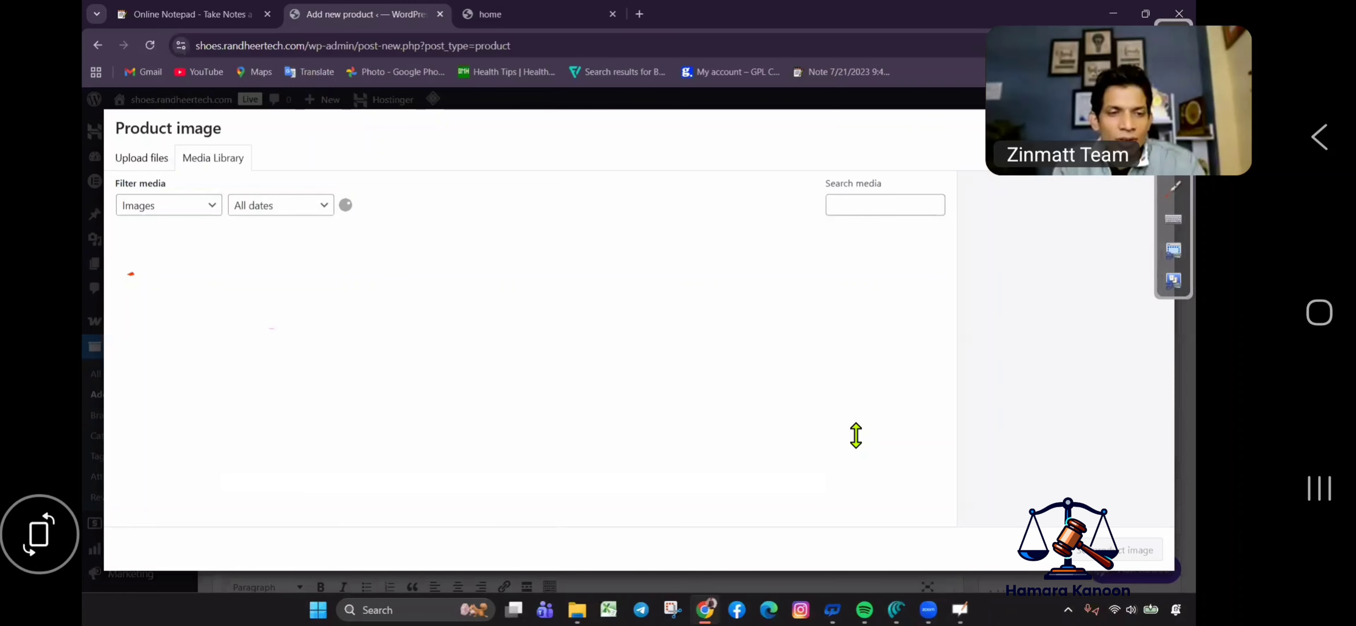
{"action": "left_click", "coordinate": [175, 289]}
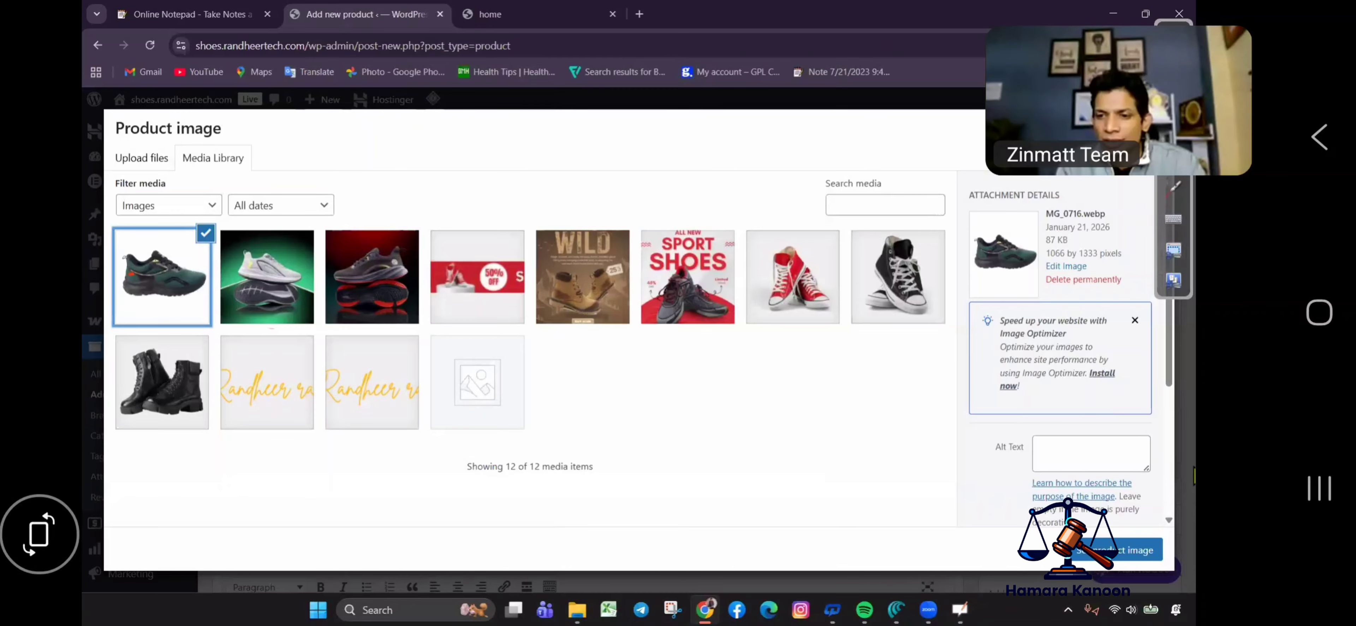
{"action": "left_click", "coordinate": [1131, 550]}
{"action": "left_click", "coordinate": [1138, 444]}
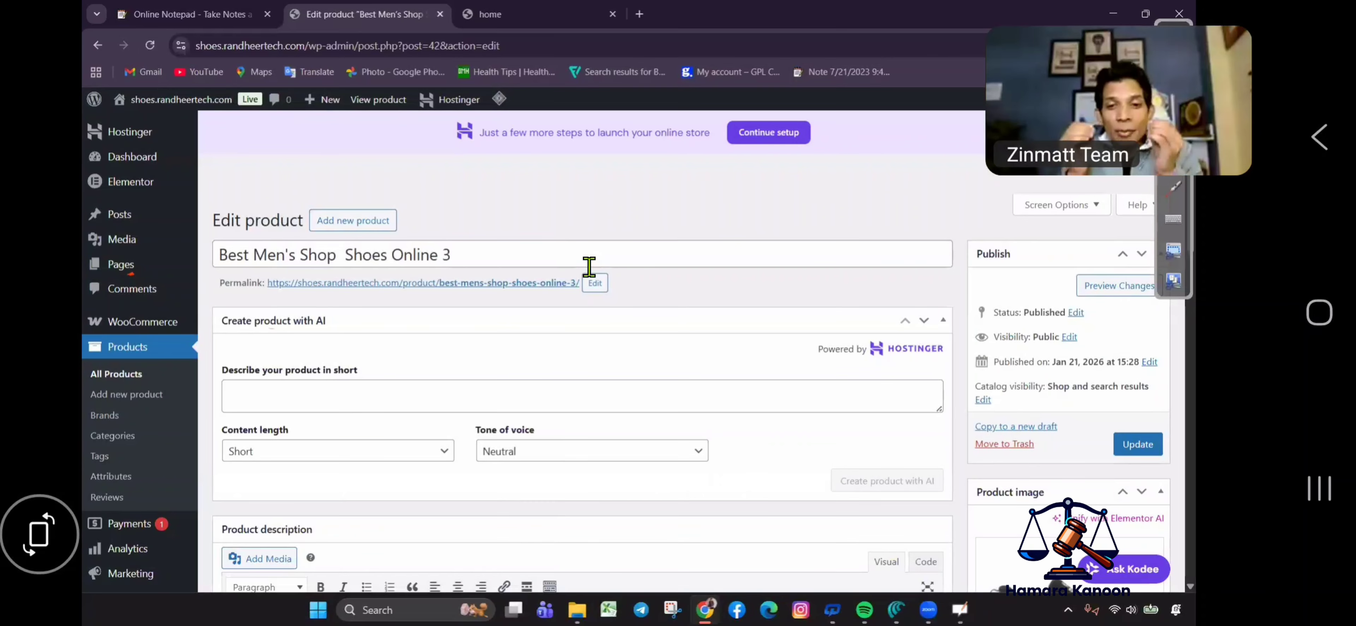
Replace the product title with the saved title, now reading 'Best Men's Shop Shoes Online 4'.
{"action": "left_click", "coordinate": [588, 266]}
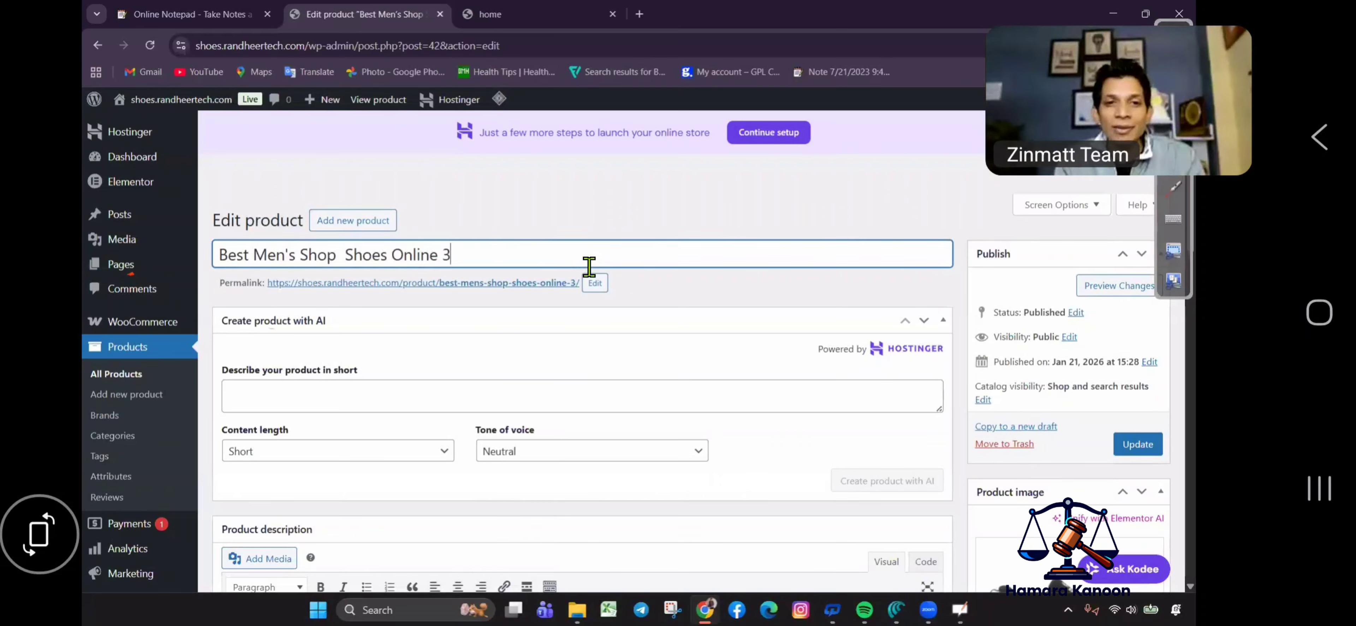
{"action": "key", "text": "ctrl+a"}
{"action": "key", "text": "BackSpace"}
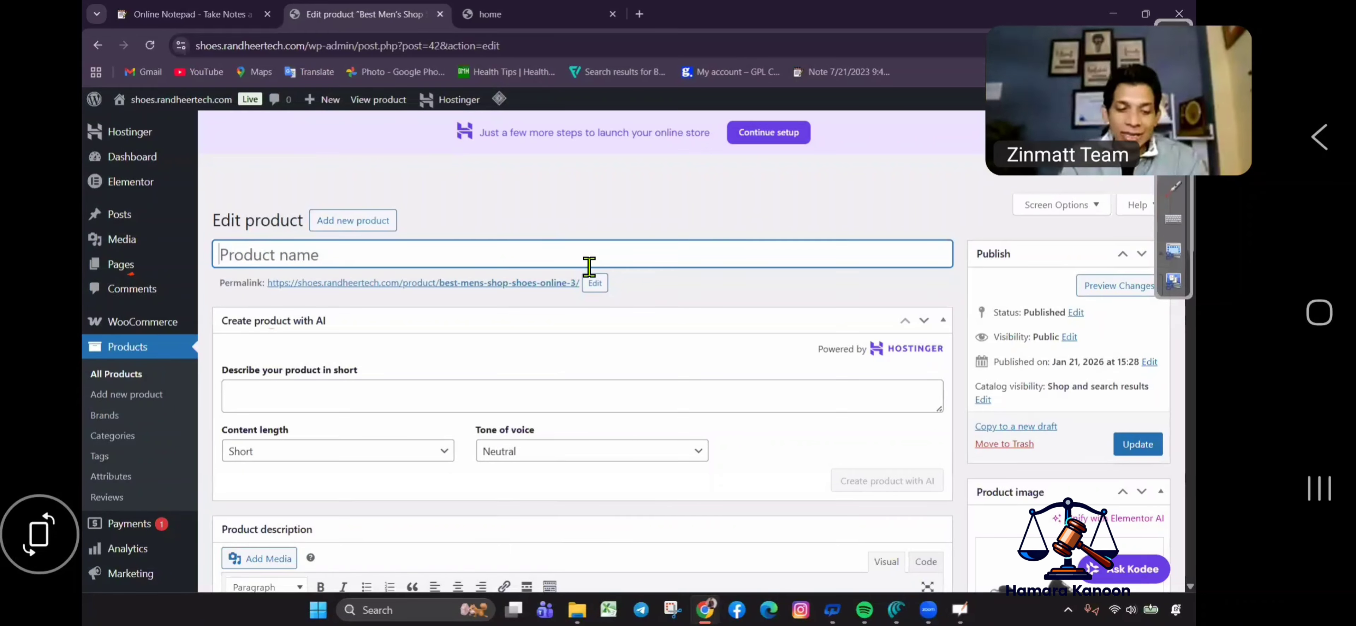
{"action": "key", "text": "super+v"}
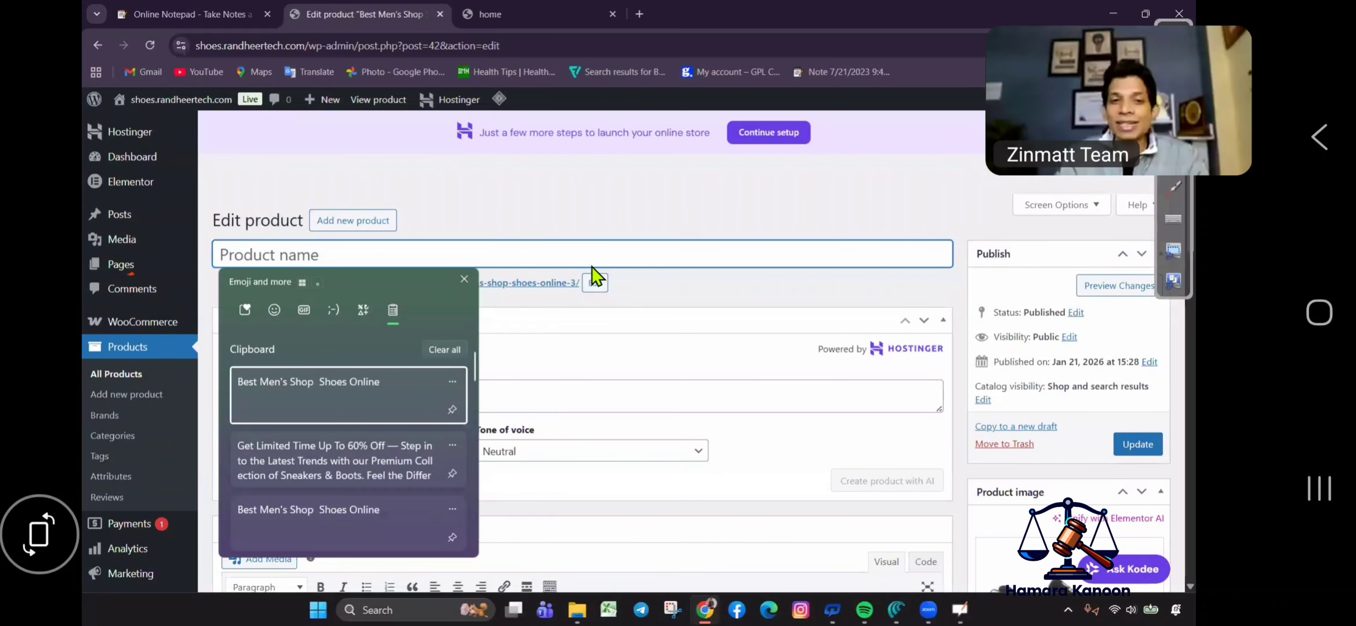
{"action": "key", "text": "Return"}
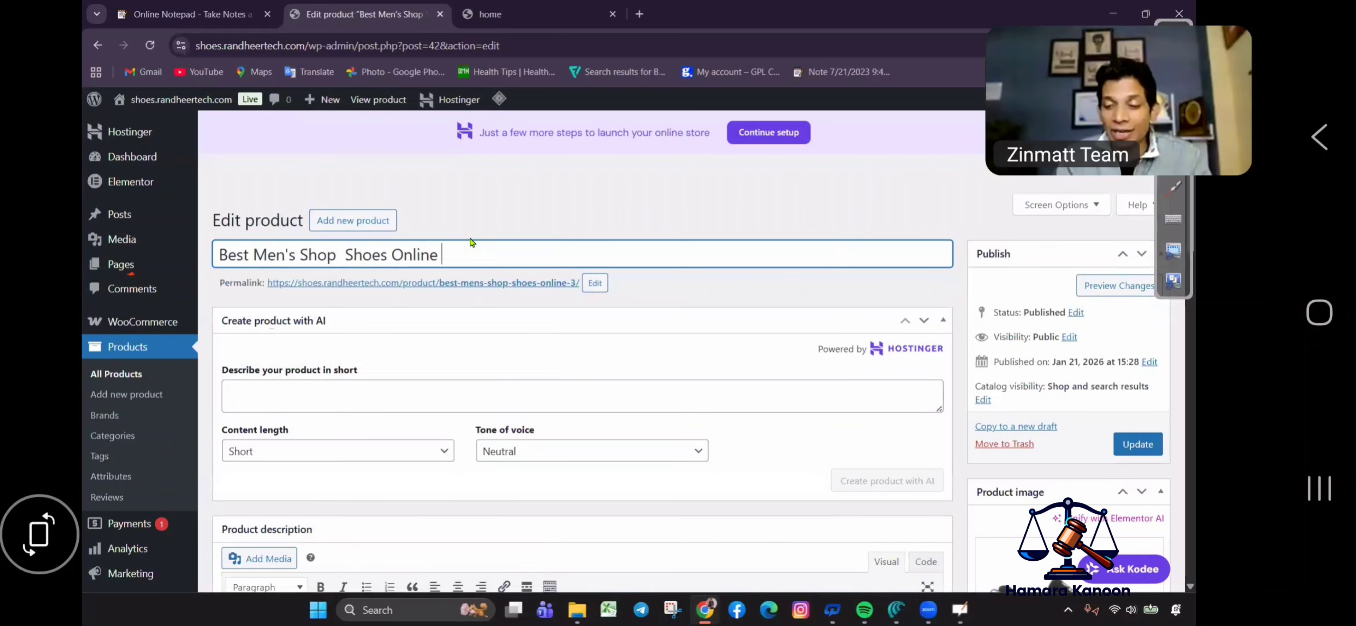
{"action": "type", "text": "3"}
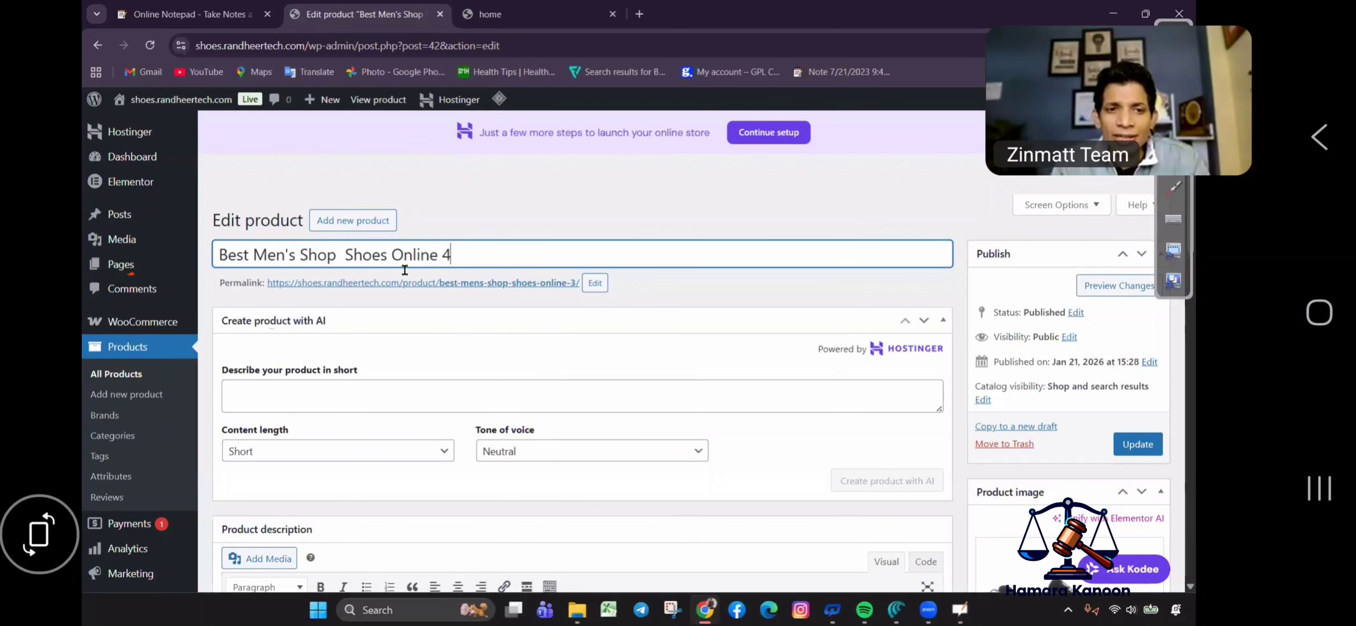
Paste the promo text from clipboard history into the short description.
{"action": "scroll", "coordinate": [524, 387], "scroll_direction": "down", "scroll_amount": 5}
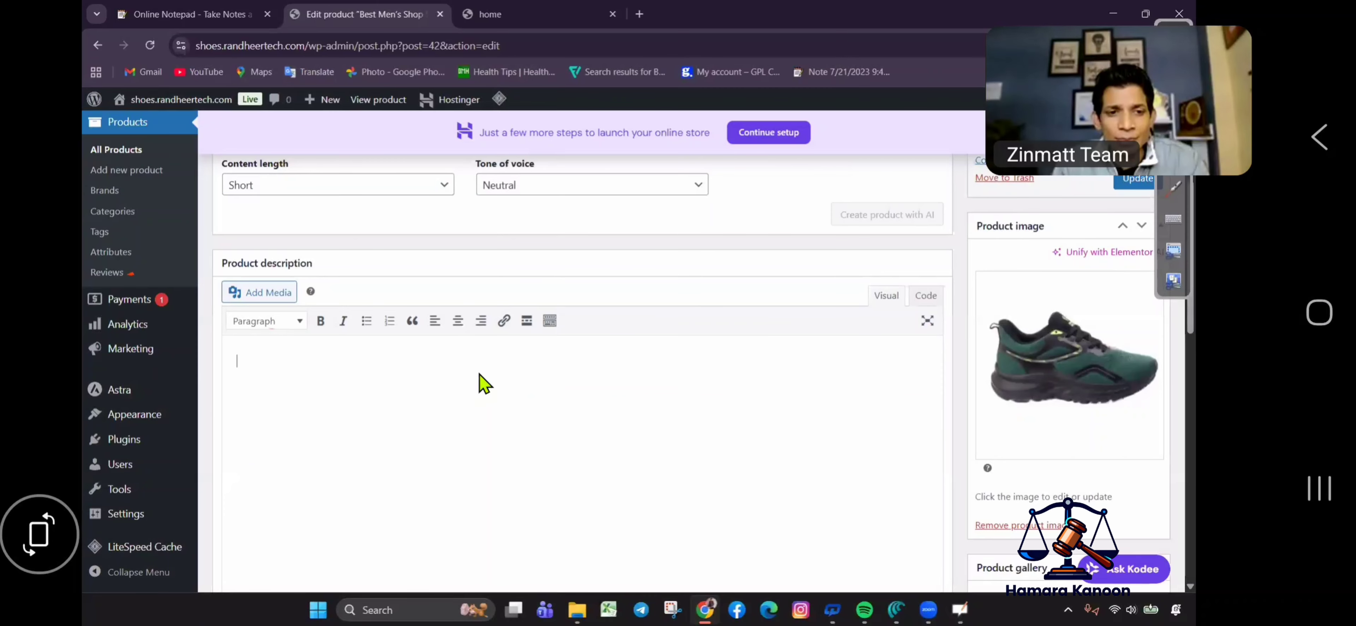
{"action": "scroll", "coordinate": [374, 313], "scroll_direction": "down", "scroll_amount": 10}
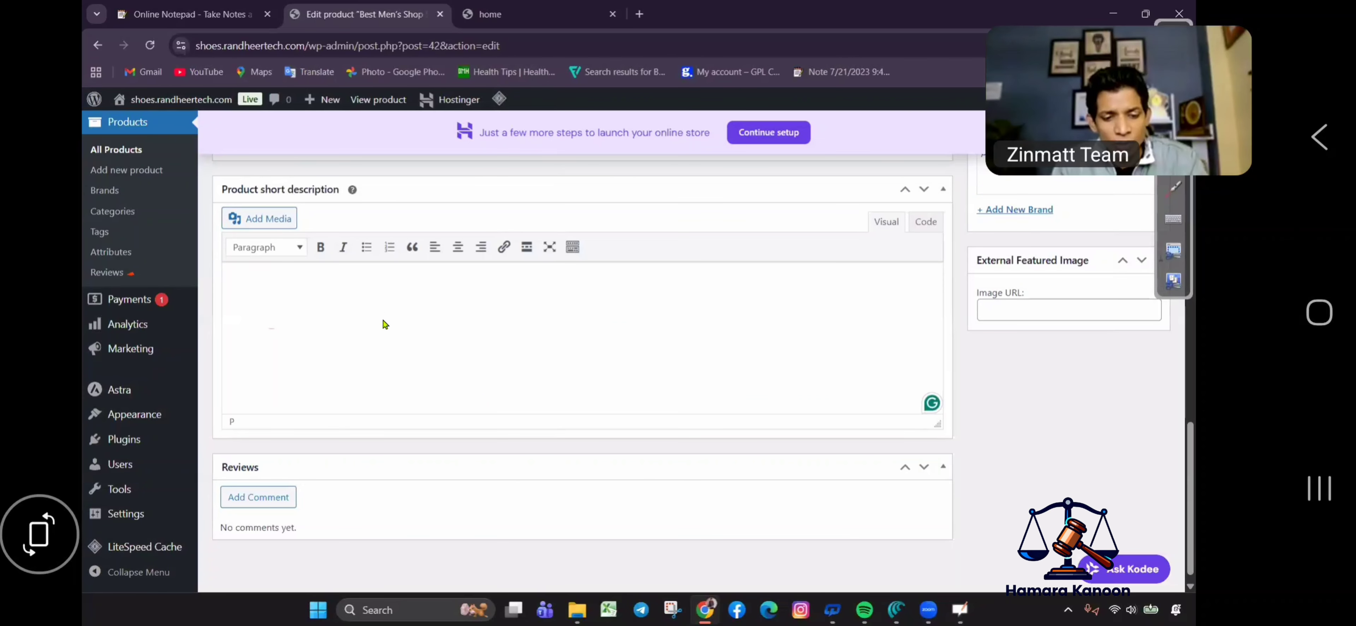
{"action": "left_click", "coordinate": [385, 324]}
{"action": "key", "text": "super+v"}
{"action": "left_click", "coordinate": [343, 479]}
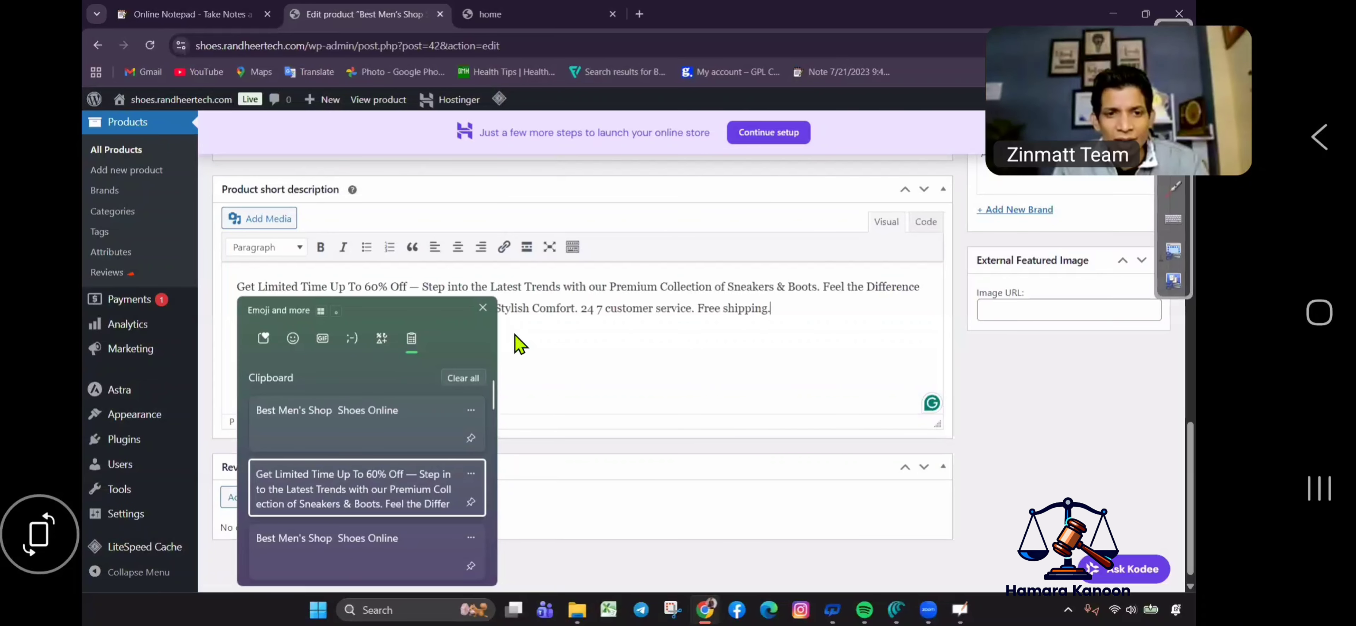
Go to Add new product, triggering the unsaved-changes leave warning.
{"action": "scroll", "coordinate": [520, 343], "scroll_direction": "up", "scroll_amount": 6}
{"action": "scroll", "coordinate": [541, 369], "scroll_direction": "up", "scroll_amount": 4}
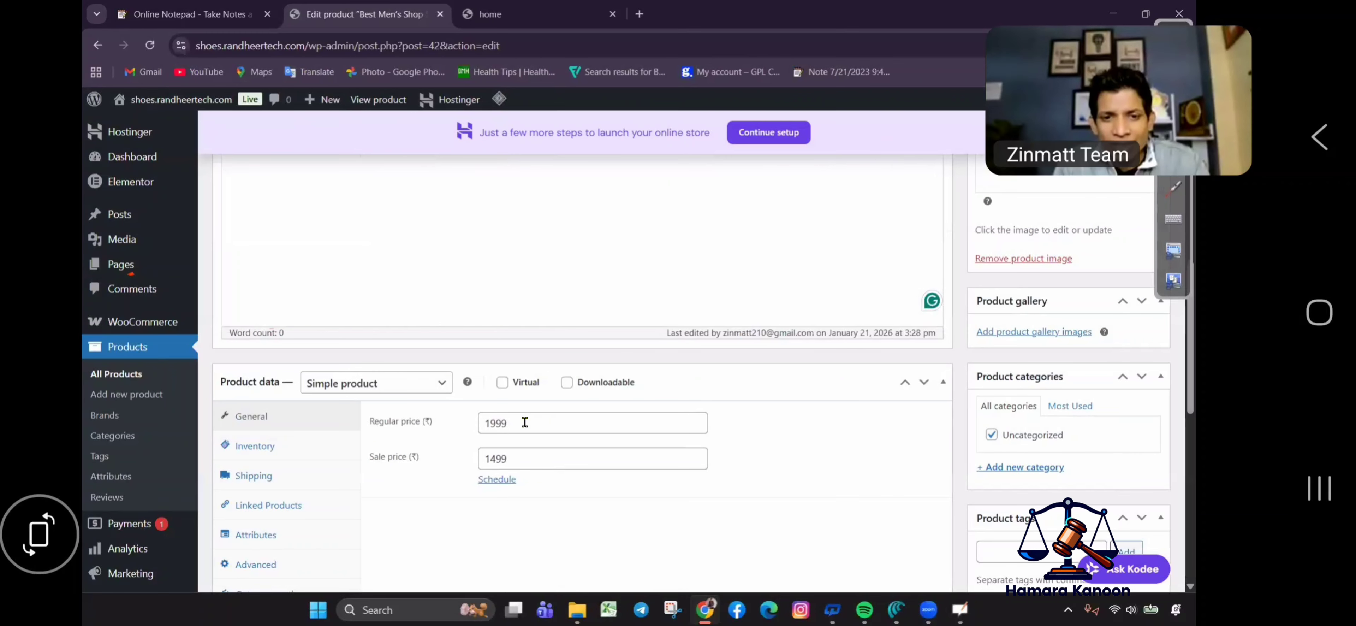
{"action": "scroll", "coordinate": [568, 433], "scroll_direction": "up", "scroll_amount": 10}
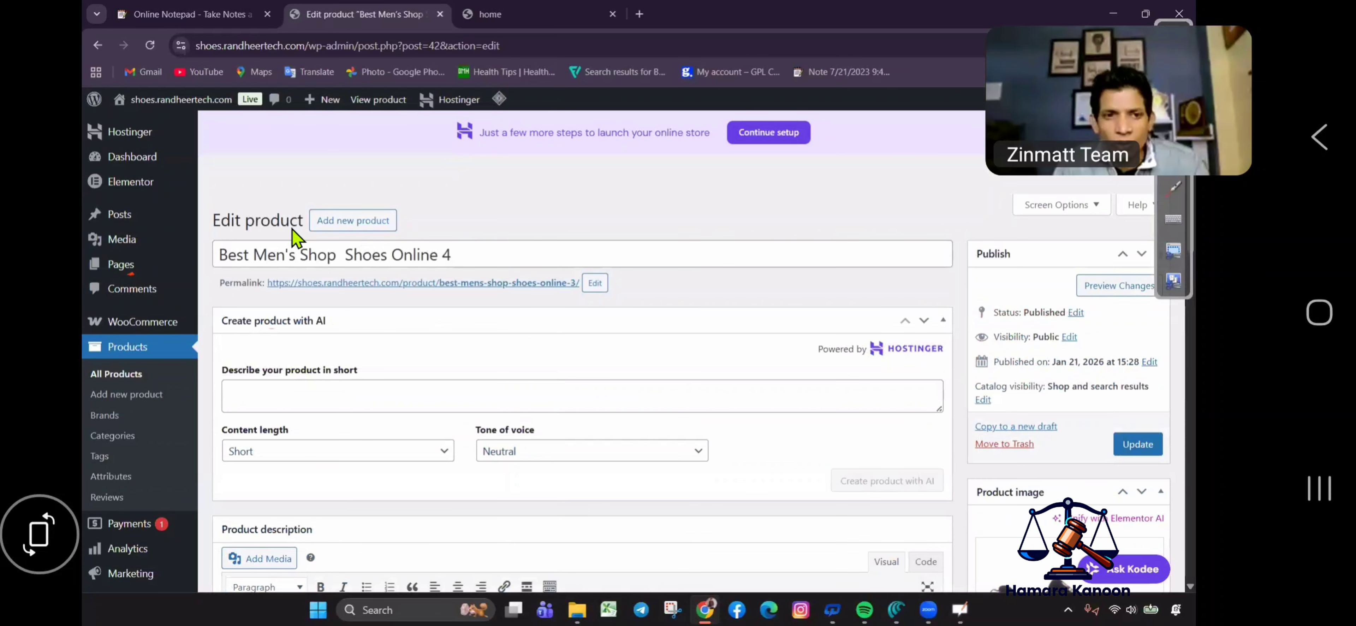
{"action": "left_click", "coordinate": [350, 221]}
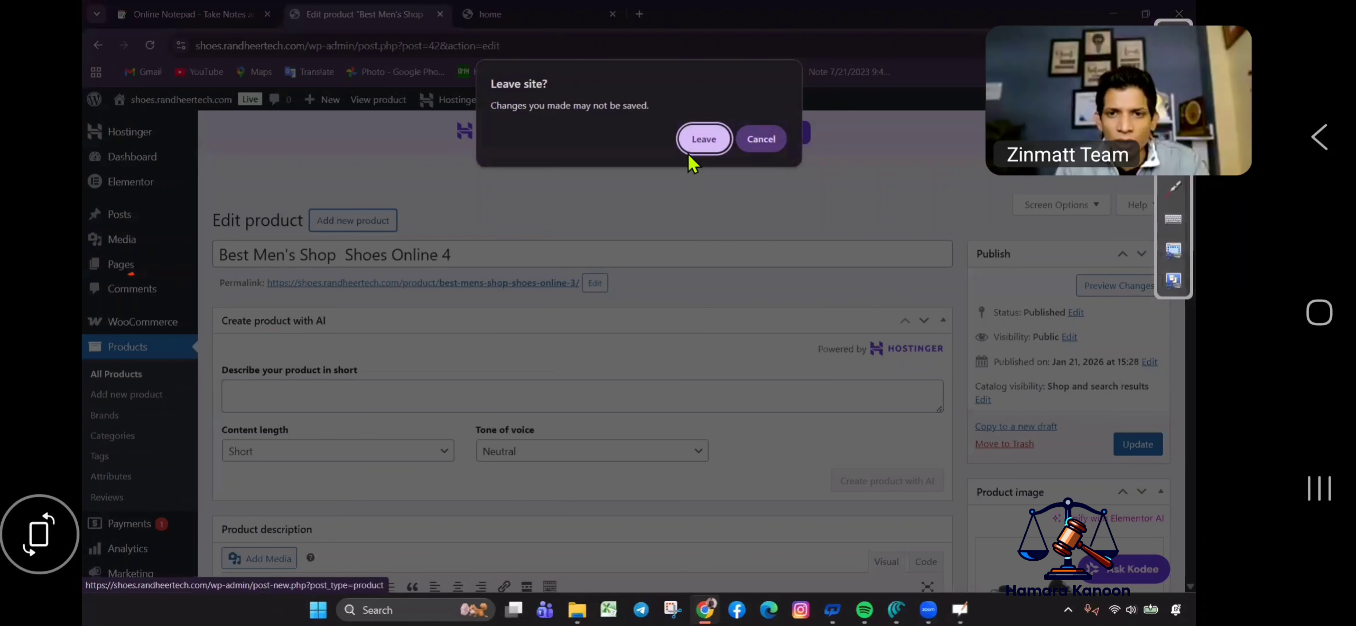
Leave without saving and paste the saved title into the new product.
{"action": "left_click", "coordinate": [692, 144]}
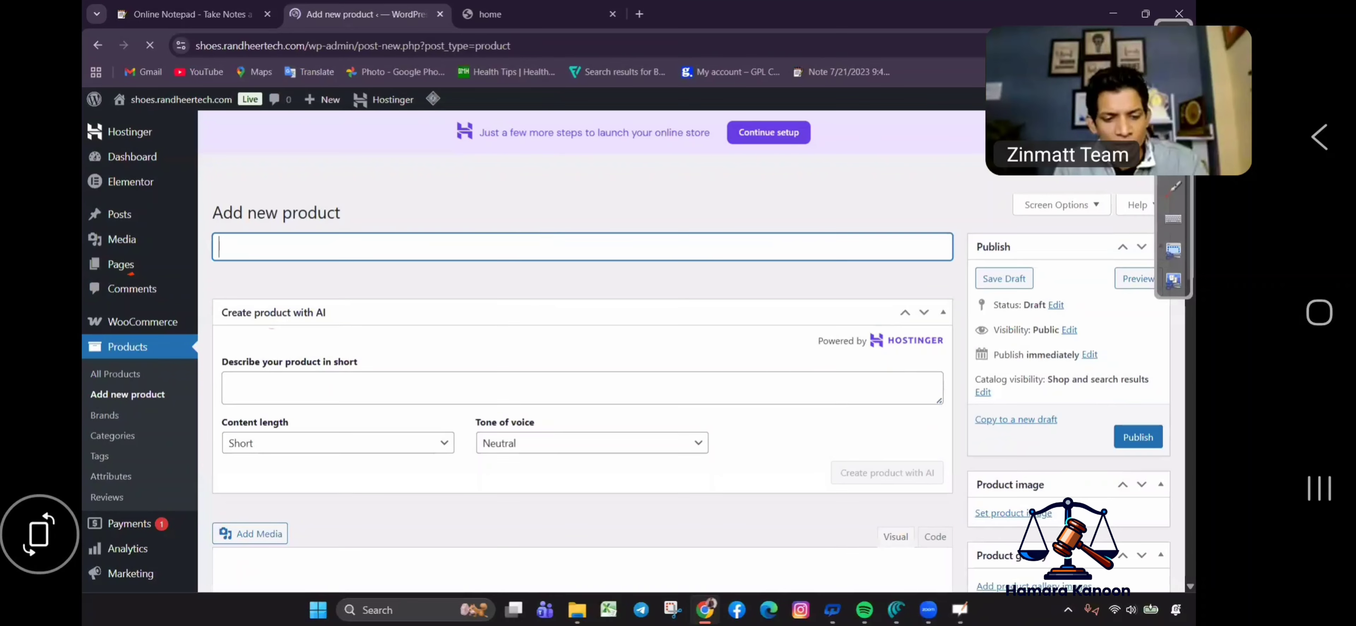
{"action": "key", "text": "super+v"}
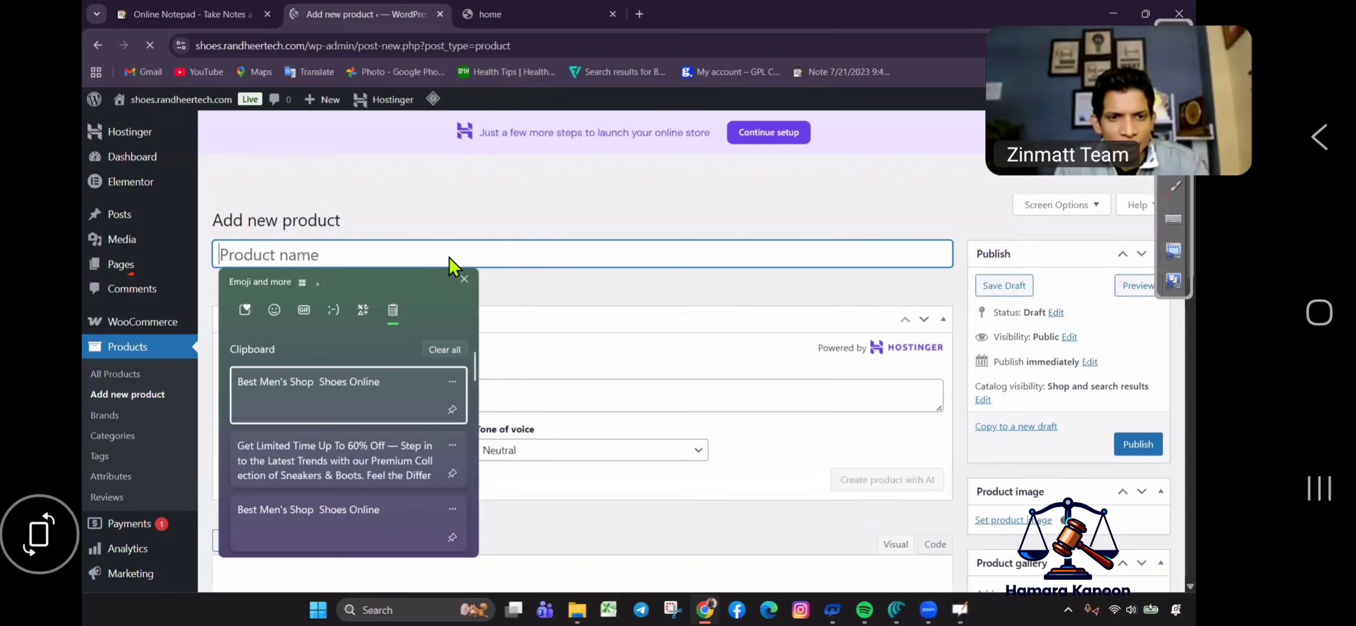
{"action": "key", "text": "Return"}
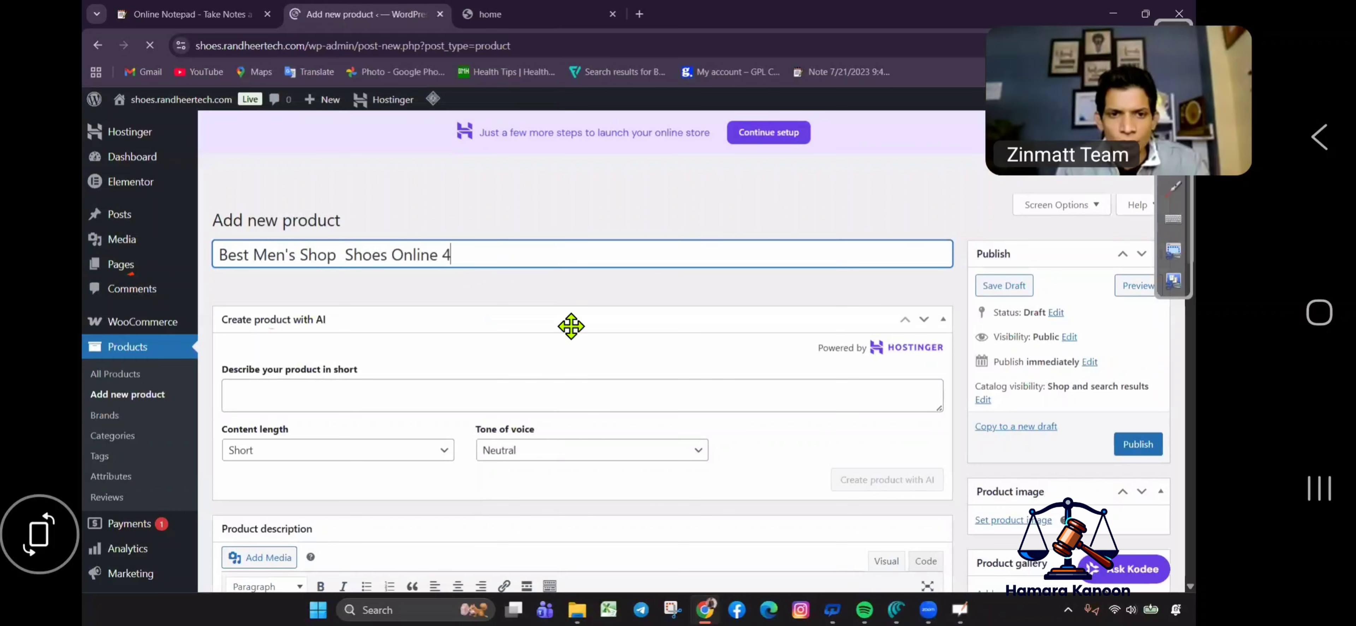
{"action": "scroll", "coordinate": [557, 316], "scroll_direction": "down", "scroll_amount": 10}
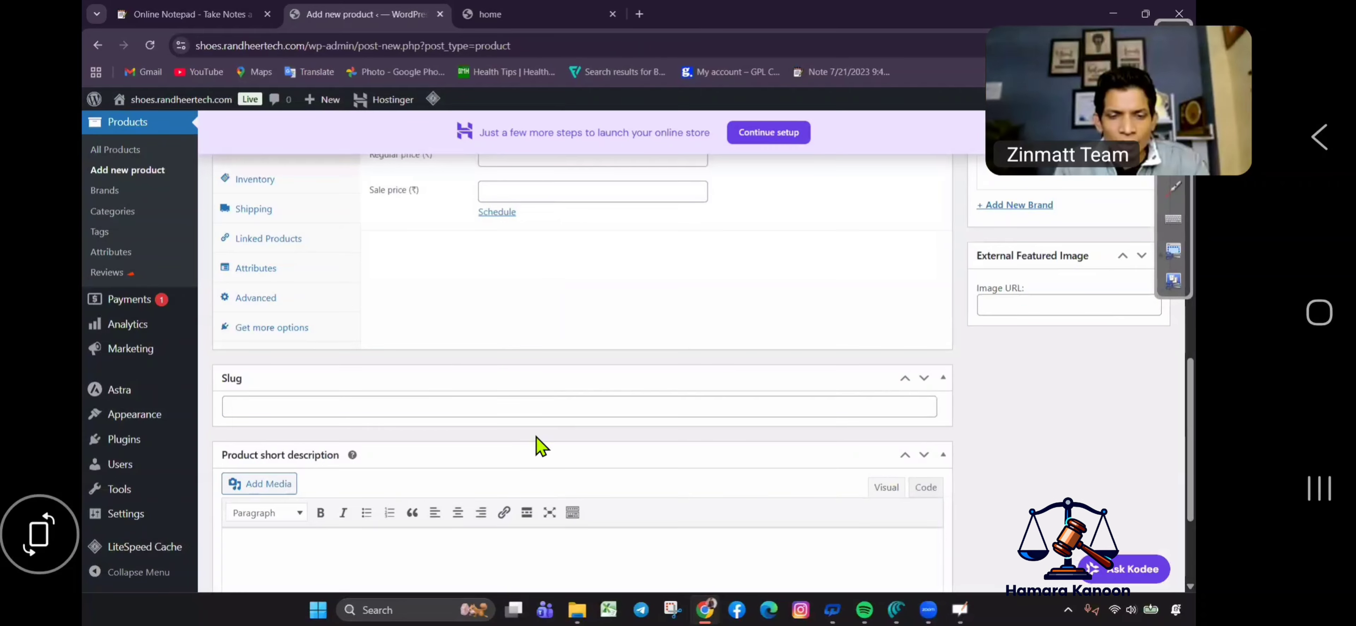
{"action": "scroll", "coordinate": [540, 443], "scroll_direction": "up", "scroll_amount": 5}
Set regular price 1499 and sale price 999.
{"action": "left_click", "coordinate": [541, 424]}
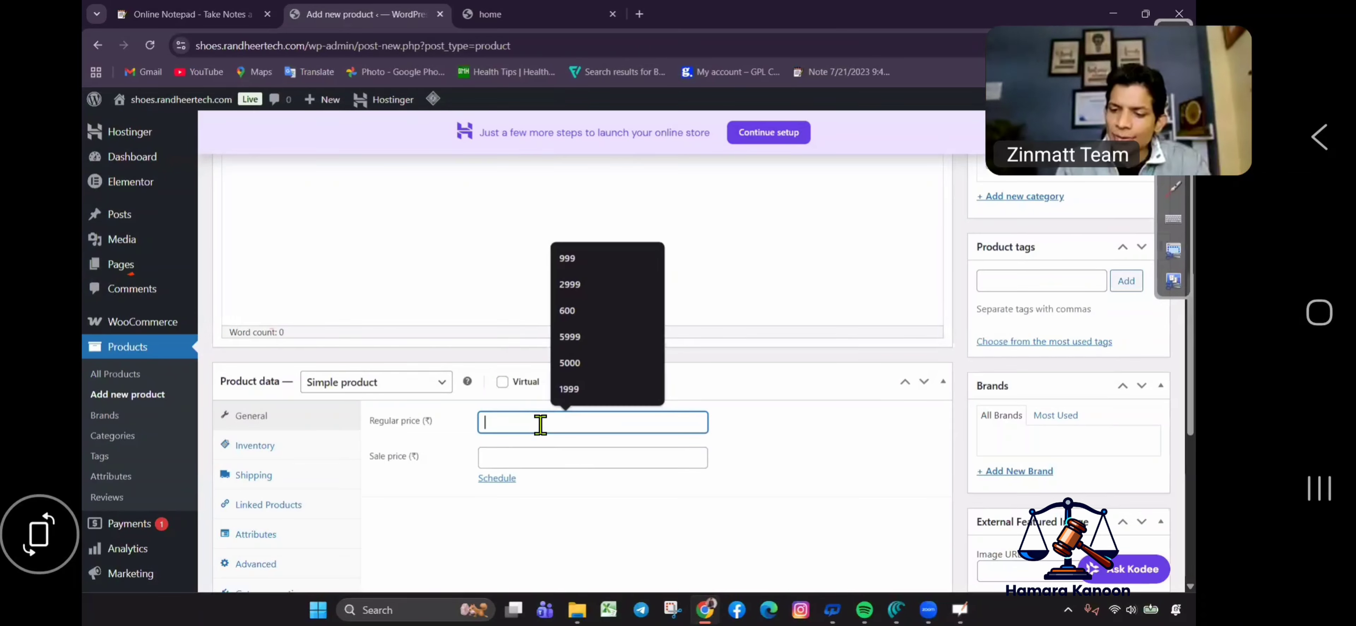
{"action": "type", "text": "1499"}
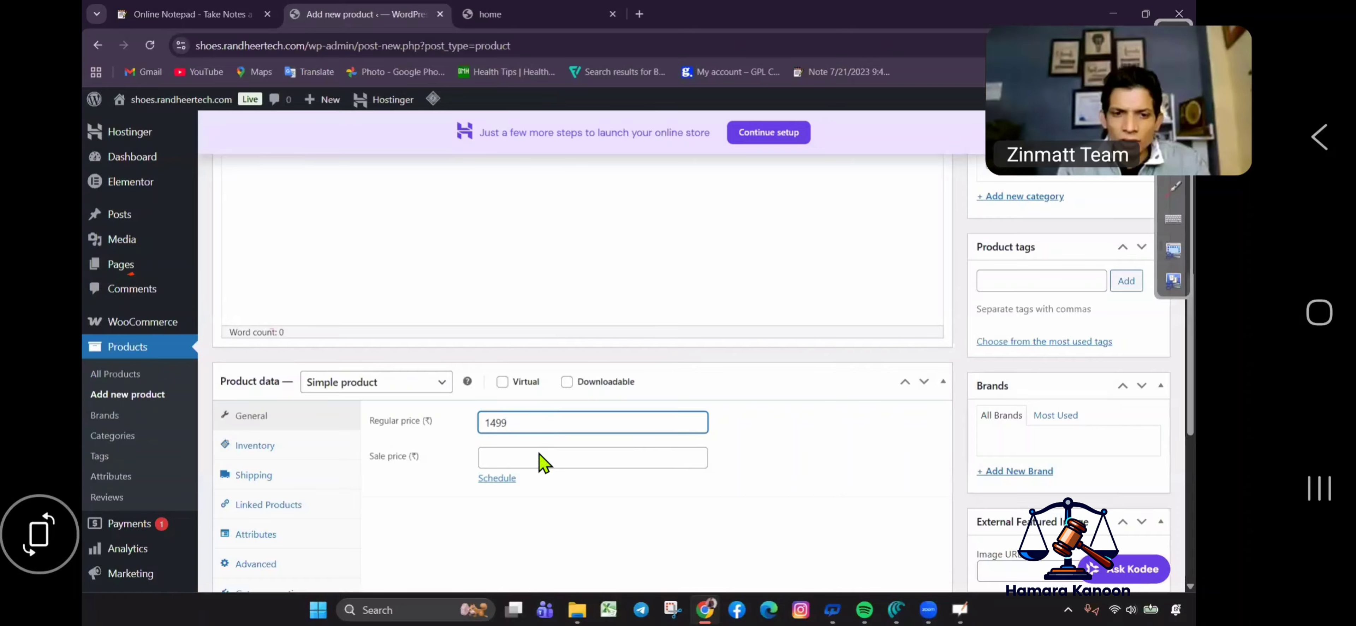
{"action": "left_click", "coordinate": [543, 459]}
{"action": "type", "text": "999"}
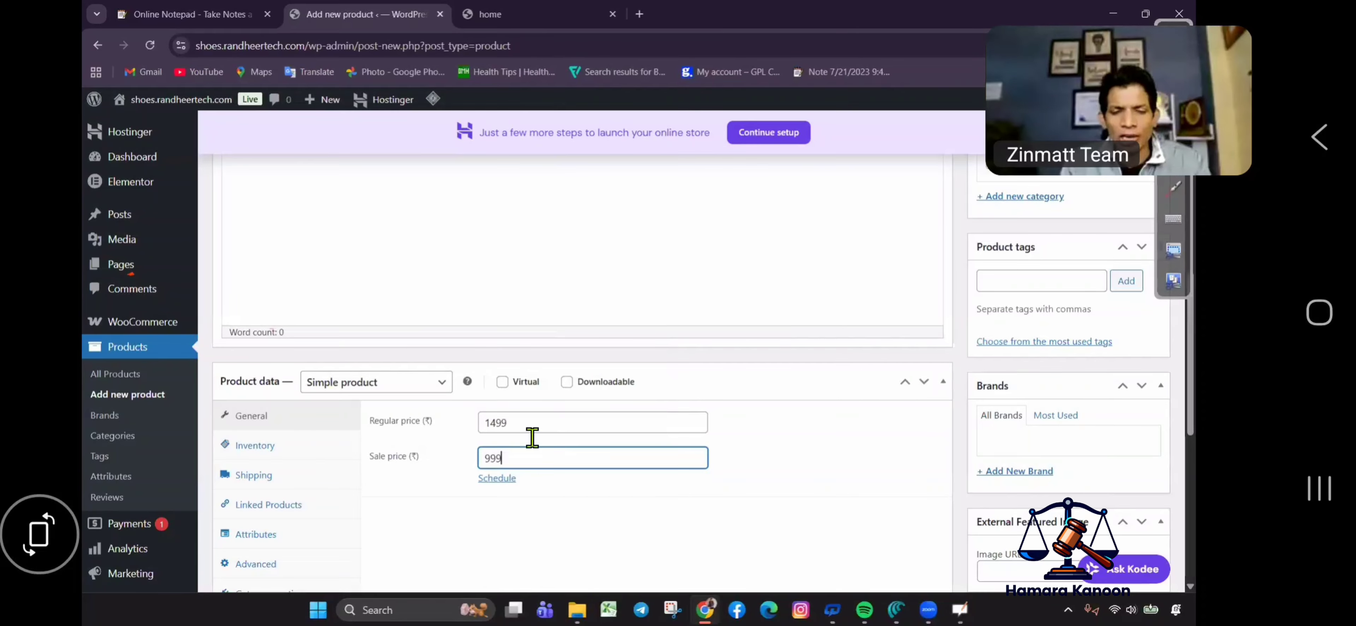
Paste the promo text as the short description.
{"action": "scroll", "coordinate": [338, 451], "scroll_direction": "down", "scroll_amount": 10}
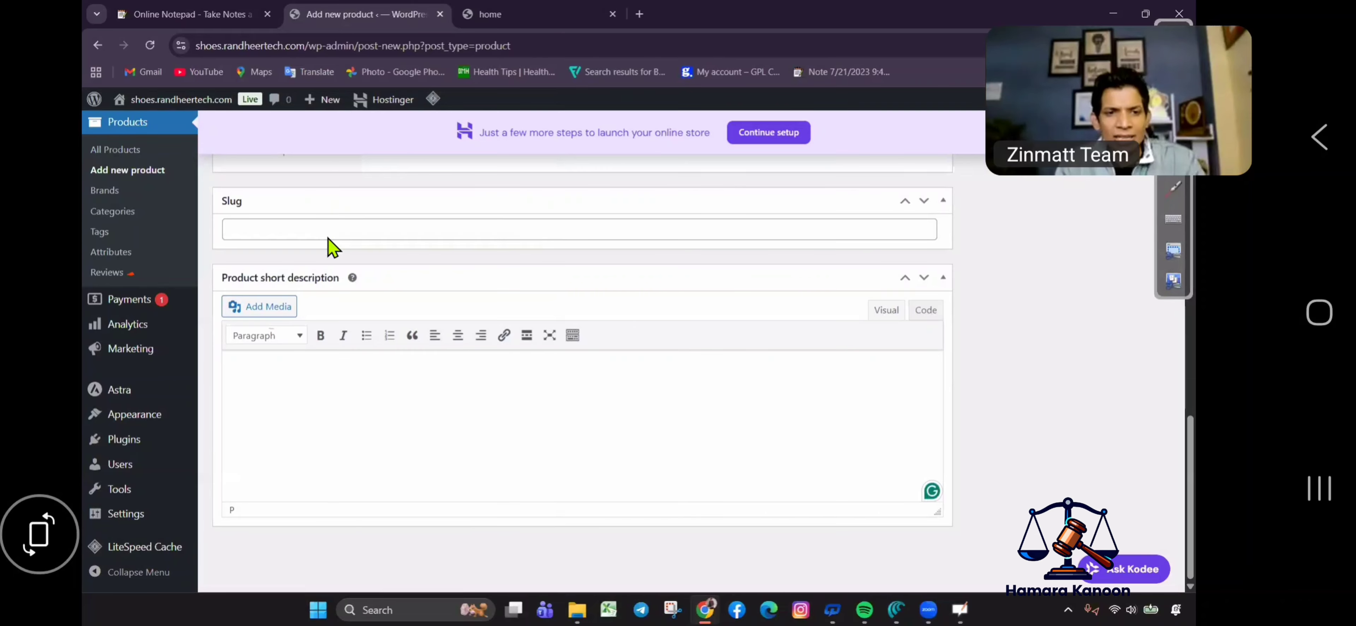
{"action": "key", "text": "super+v"}
{"action": "key", "text": "Return"}
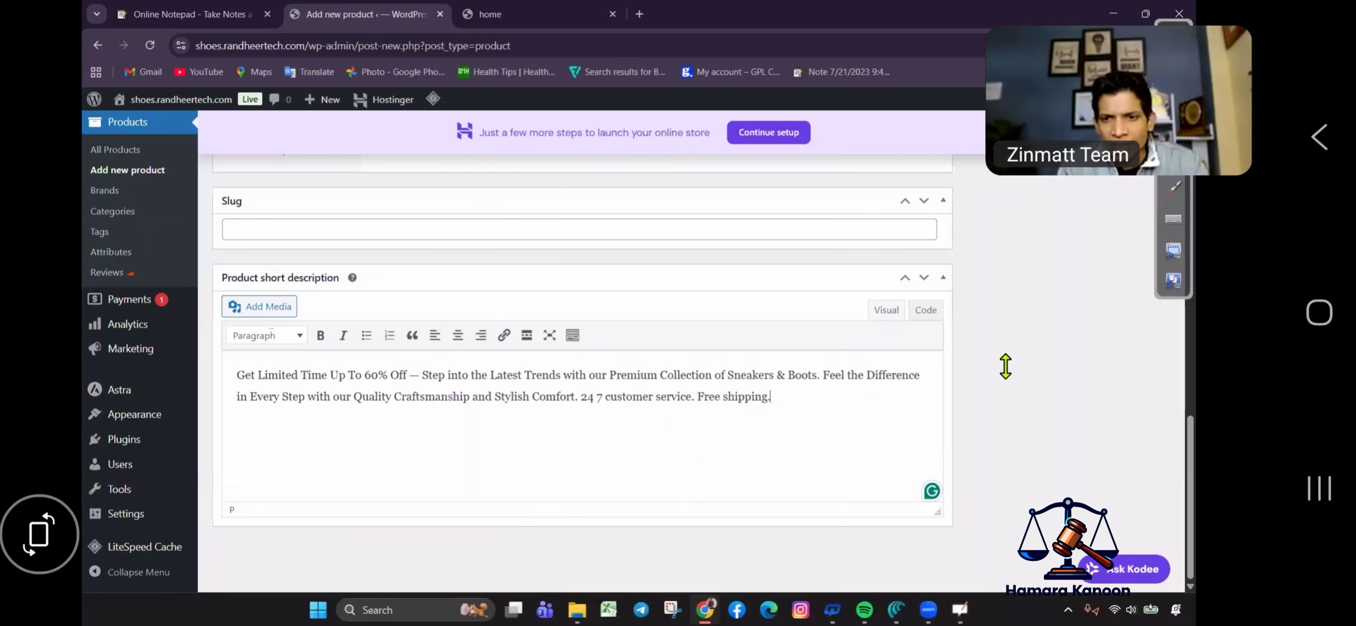
Set the red sneakers photo as the product image.
{"action": "scroll", "coordinate": [1028, 357], "scroll_direction": "up", "scroll_amount": 10}
{"action": "left_click", "coordinate": [1003, 341]}
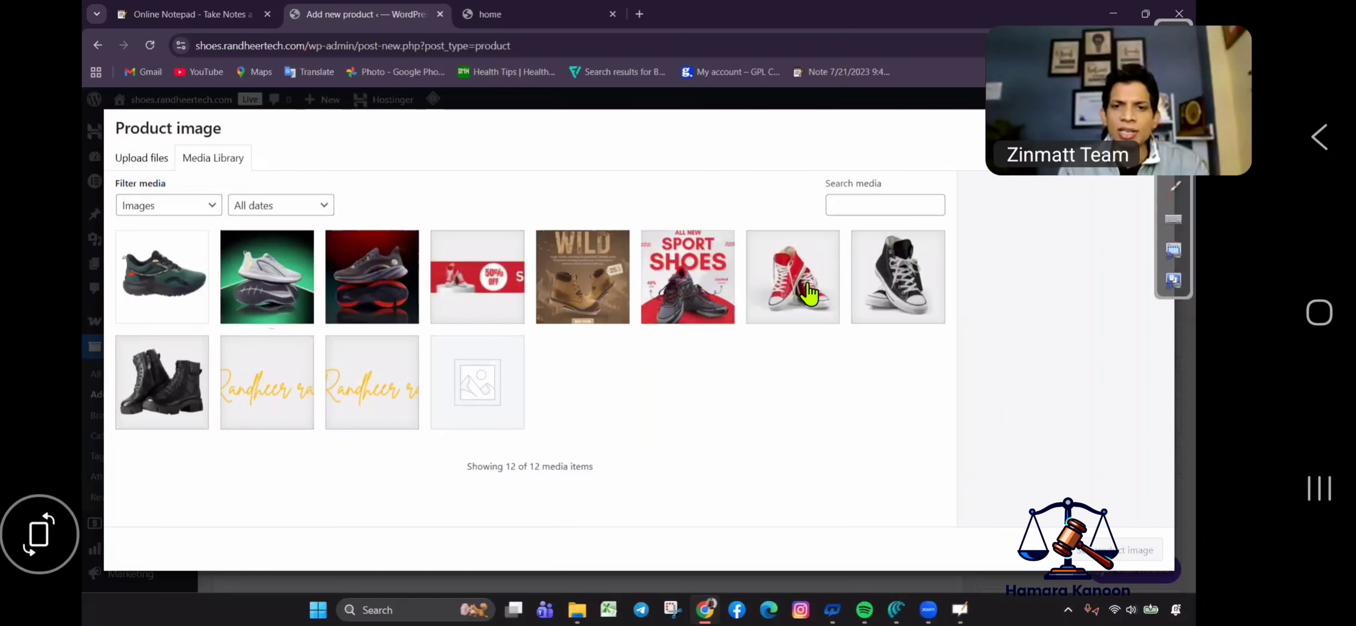
{"action": "left_click", "coordinate": [810, 293]}
{"action": "left_click", "coordinate": [1020, 575]}
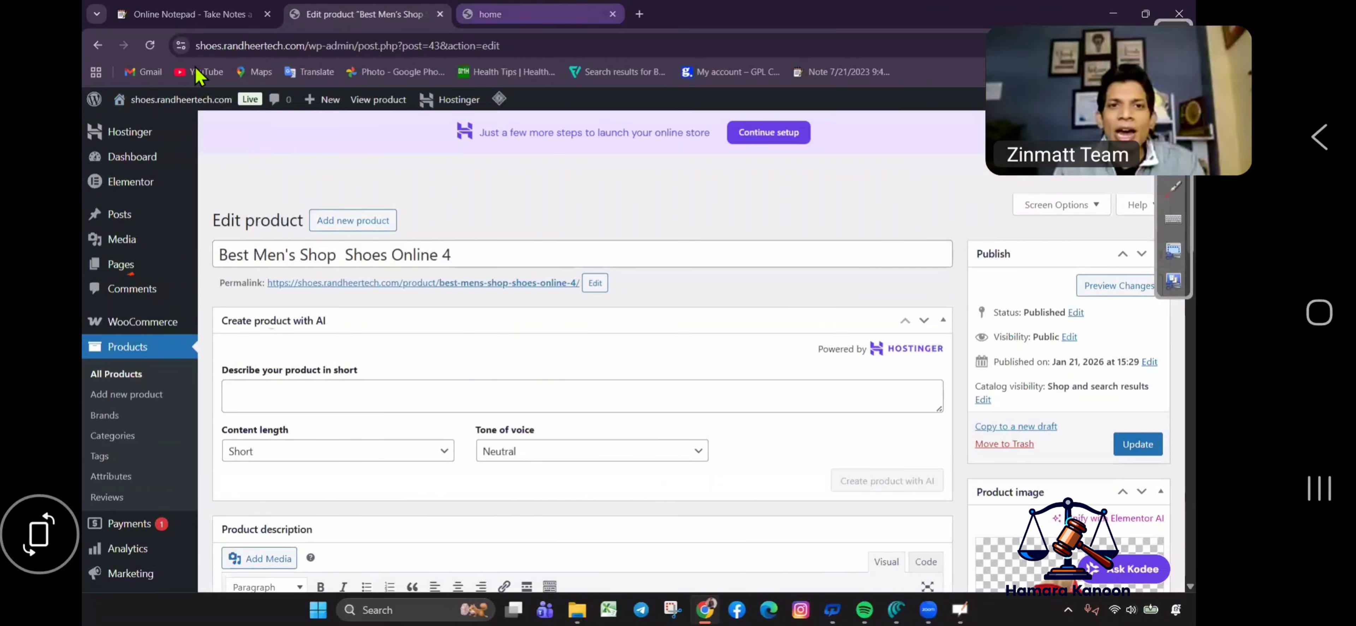
Reload the storefront and browse the Shop page's shoe products.
{"action": "left_click", "coordinate": [536, 14]}
{"action": "left_click", "coordinate": [152, 48]}
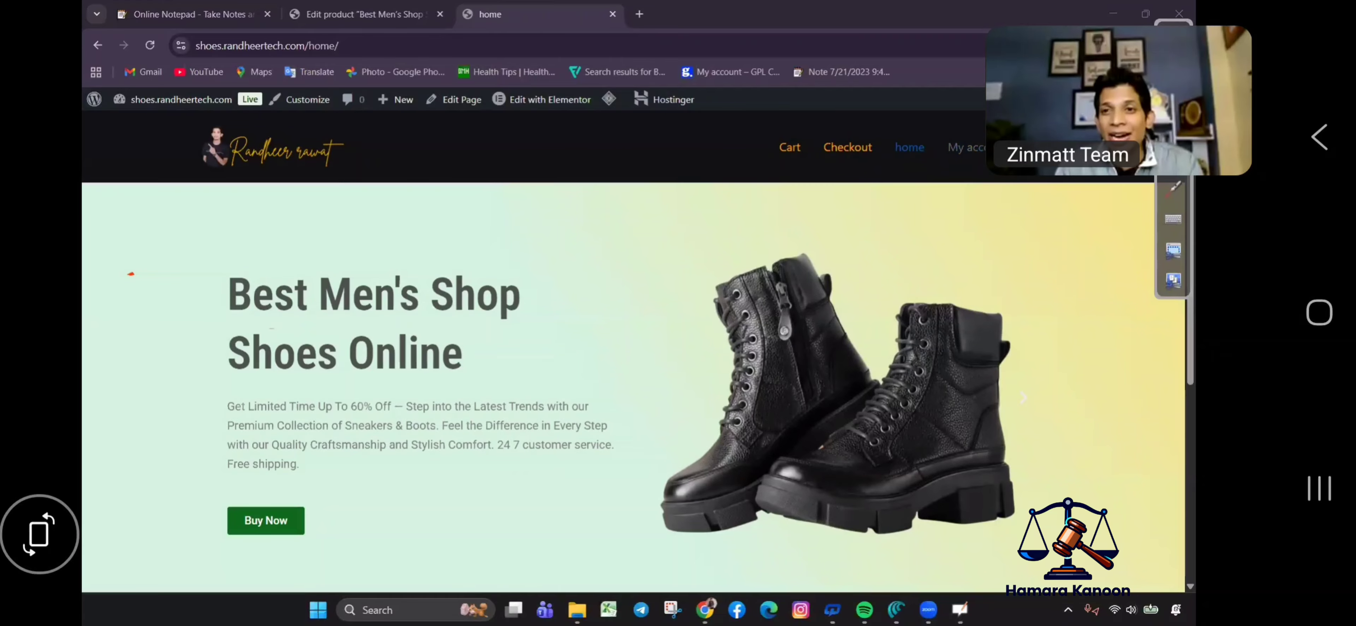
{"action": "left_click", "coordinate": [266, 520]}
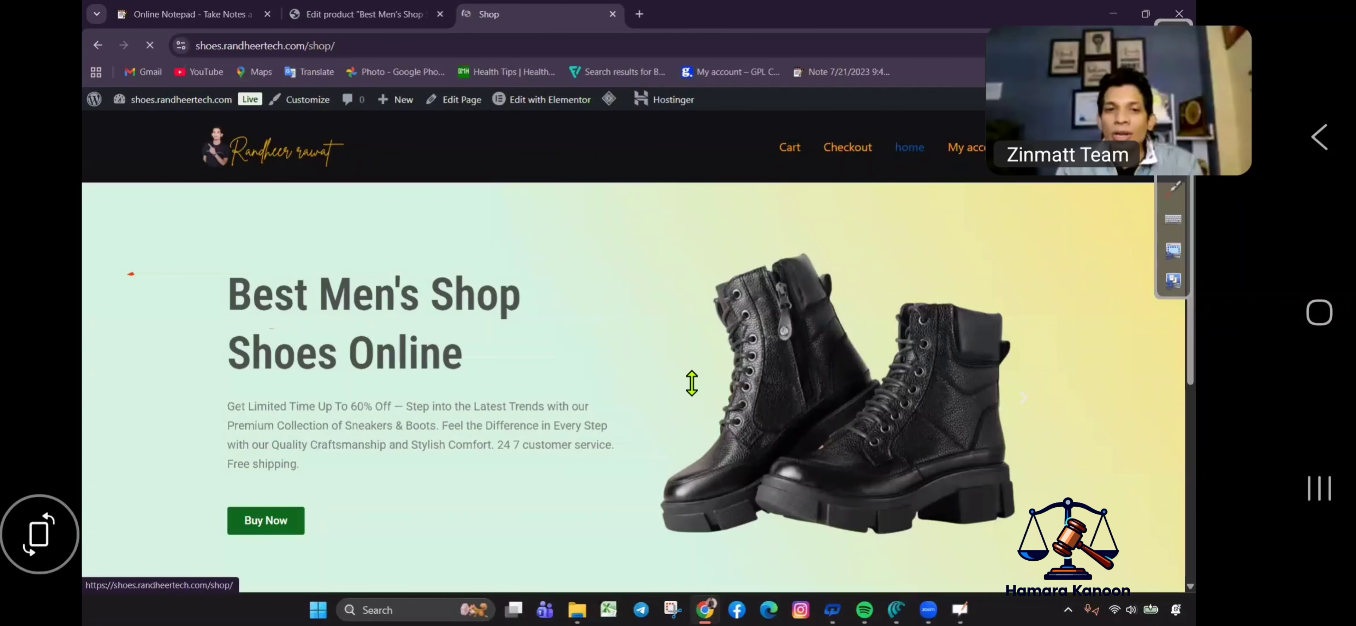
{"action": "scroll", "coordinate": [868, 342], "scroll_direction": "down", "scroll_amount": 3}
{"action": "scroll", "coordinate": [844, 357], "scroll_direction": "up", "scroll_amount": 5}
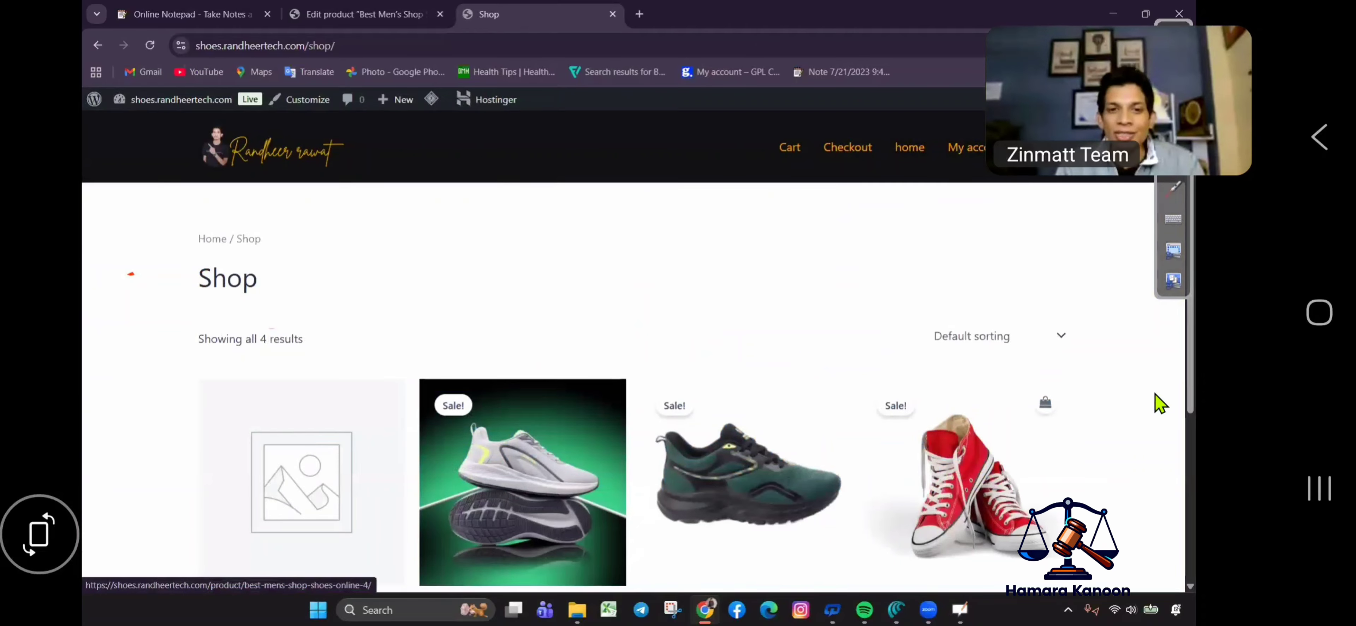
{"action": "scroll", "coordinate": [929, 432], "scroll_direction": "down", "scroll_amount": 2}
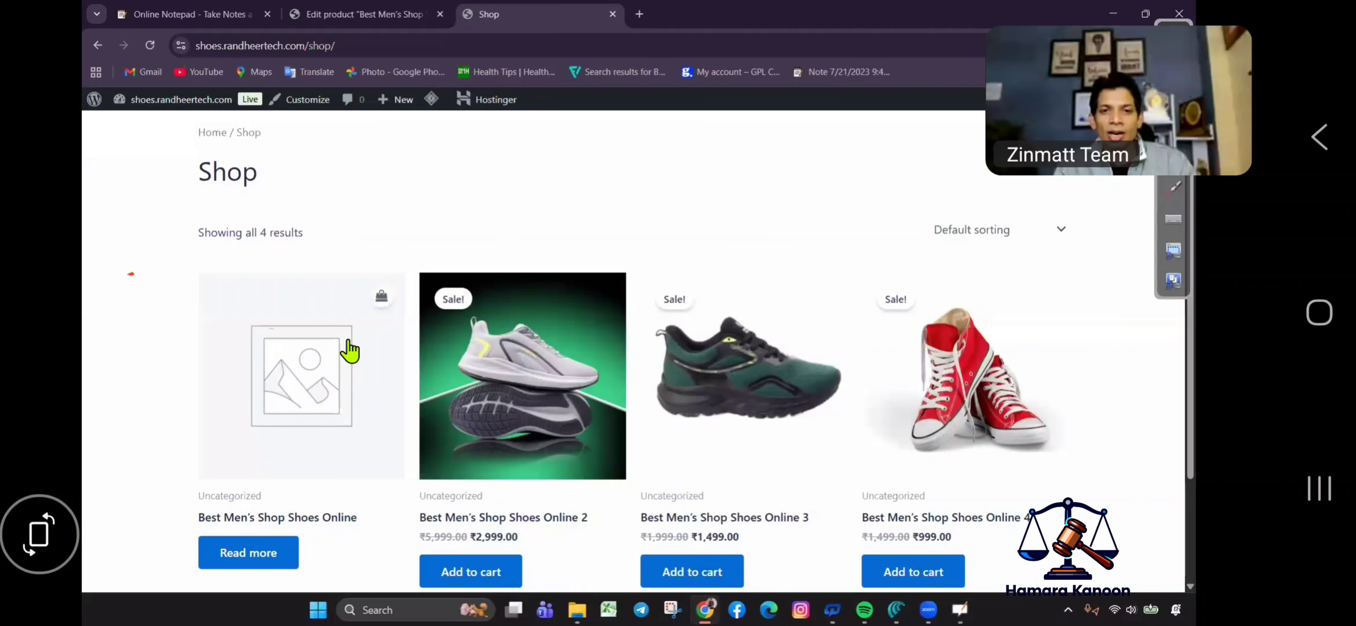
{"action": "scroll", "coordinate": [1126, 400], "scroll_direction": "down", "scroll_amount": 1}
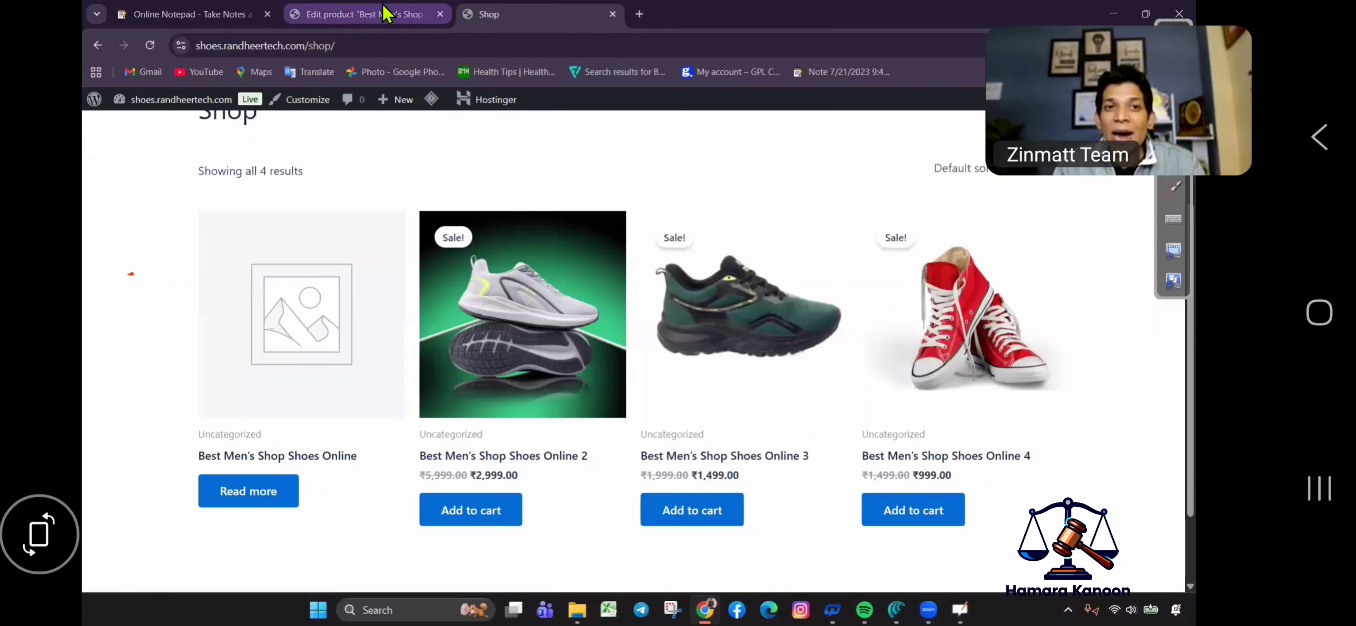
Look over the store home page, then return to the Shop listing of four shoes.
{"action": "left_click", "coordinate": [424, 12]}
{"action": "left_click", "coordinate": [489, 14]}
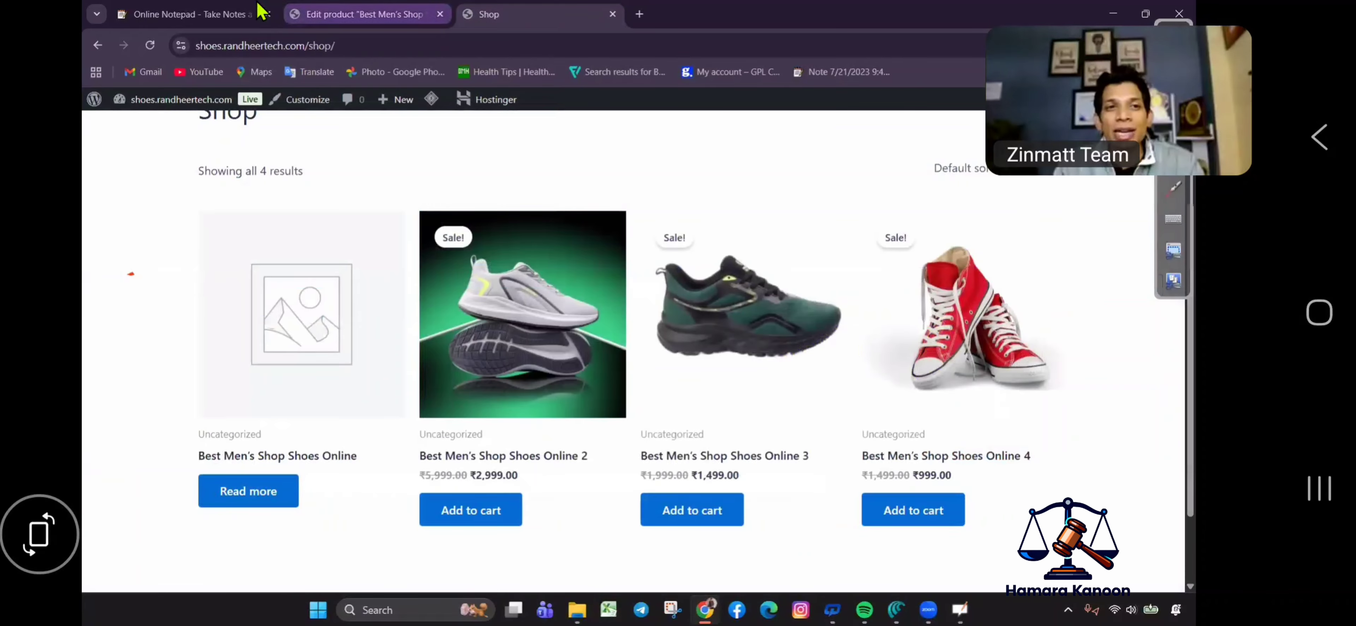
{"action": "scroll", "coordinate": [856, 327], "scroll_direction": "up", "scroll_amount": 3}
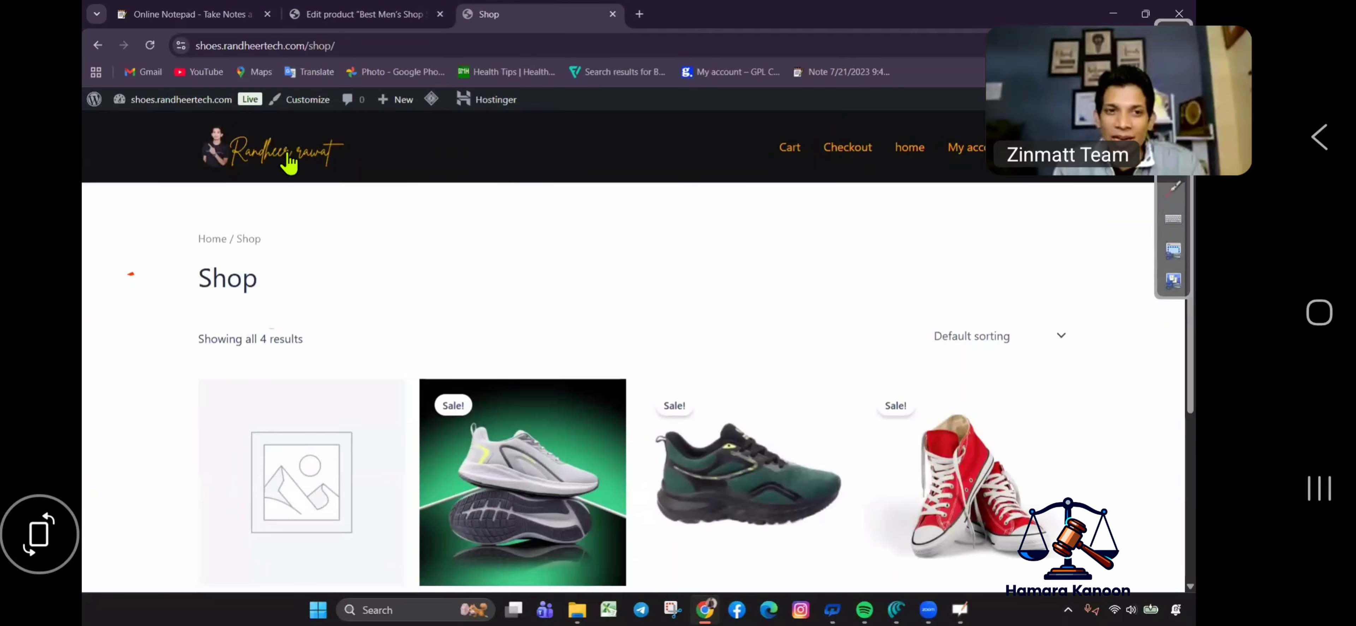
{"action": "left_click", "coordinate": [913, 151]}
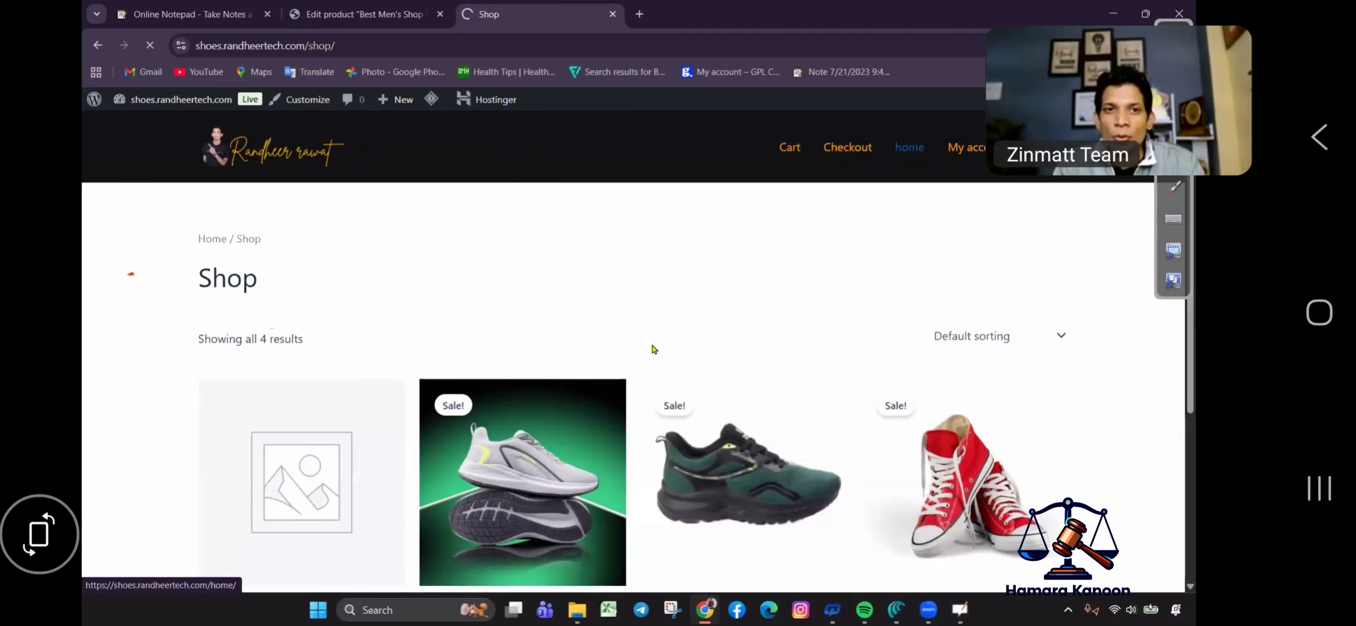
{"action": "scroll", "coordinate": [608, 378], "scroll_direction": "down", "scroll_amount": 5}
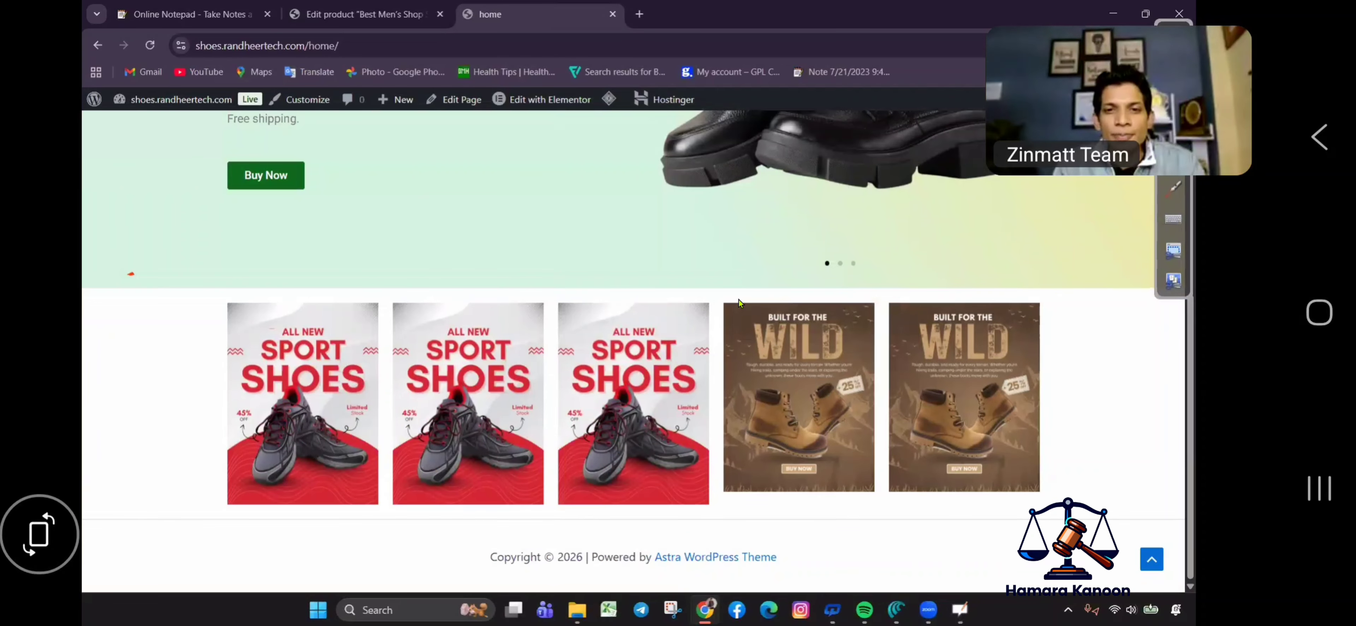
{"action": "scroll", "coordinate": [768, 284], "scroll_direction": "up", "scroll_amount": 5}
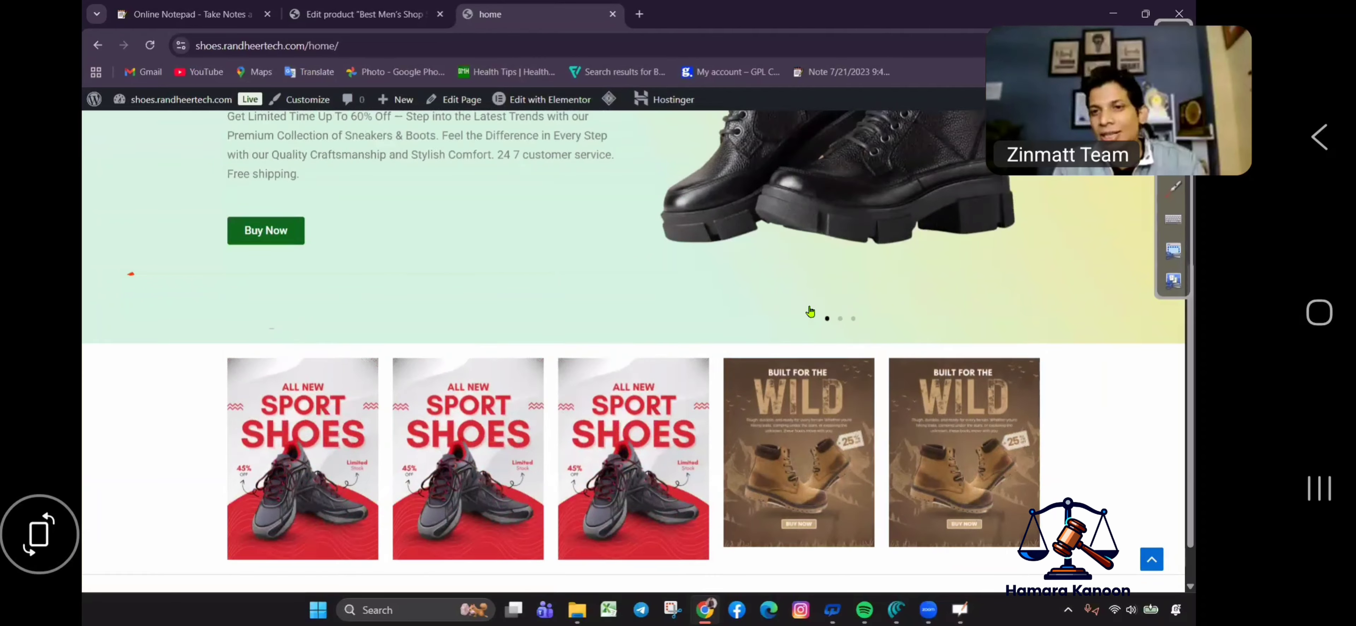
{"action": "left_click", "coordinate": [912, 329]}
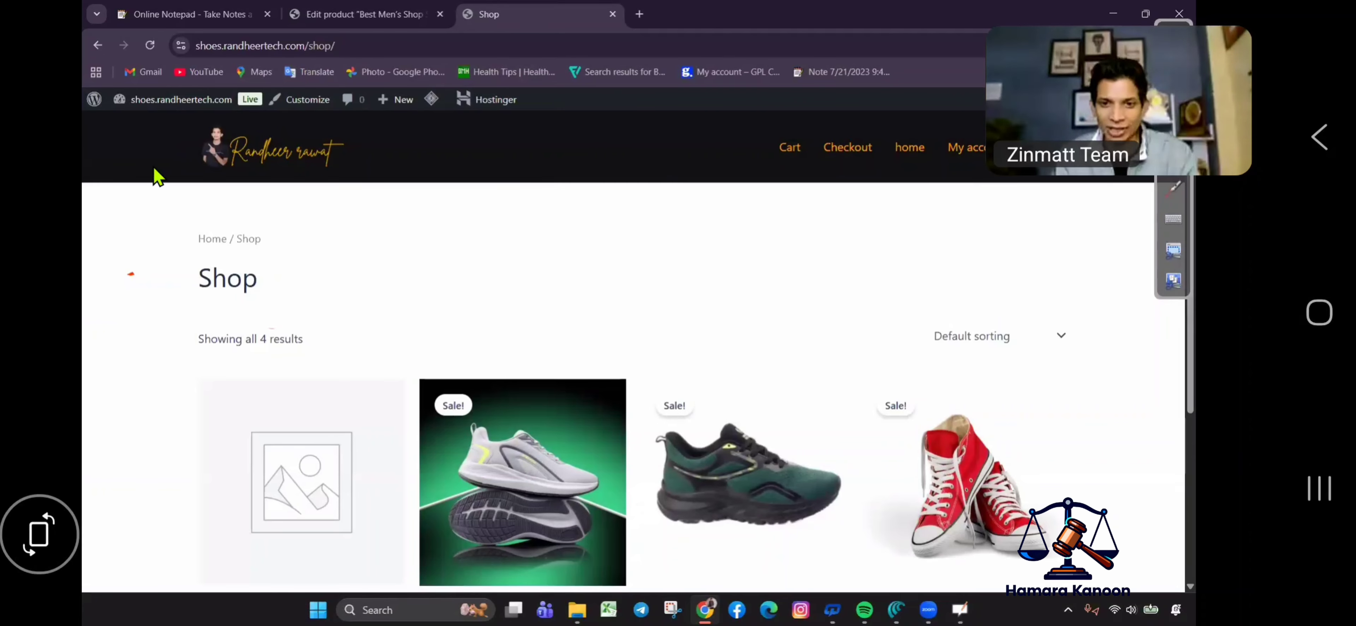
{"action": "scroll", "coordinate": [758, 323], "scroll_direction": "down", "scroll_amount": 5}
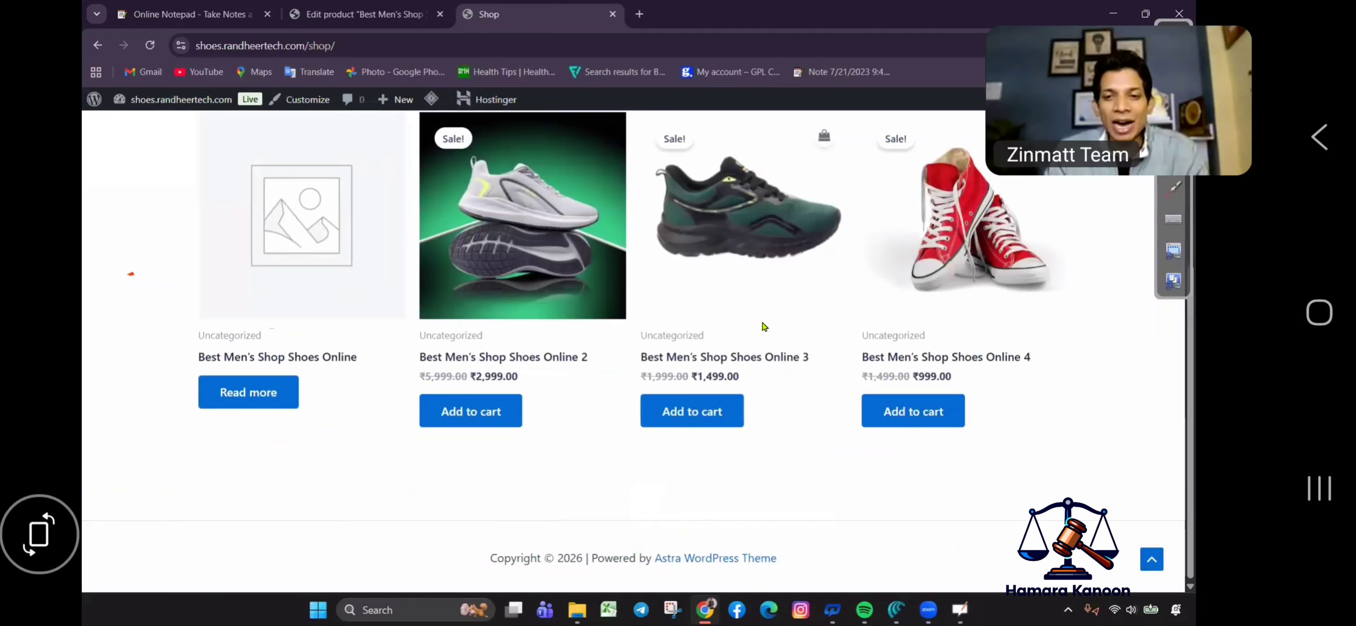
{"action": "scroll", "coordinate": [758, 337], "scroll_direction": "up", "scroll_amount": 5}
Open the copied Shop page address in a new browser tab.
{"action": "left_click", "coordinate": [402, 32]}
{"action": "key", "text": "ctrl+c"}
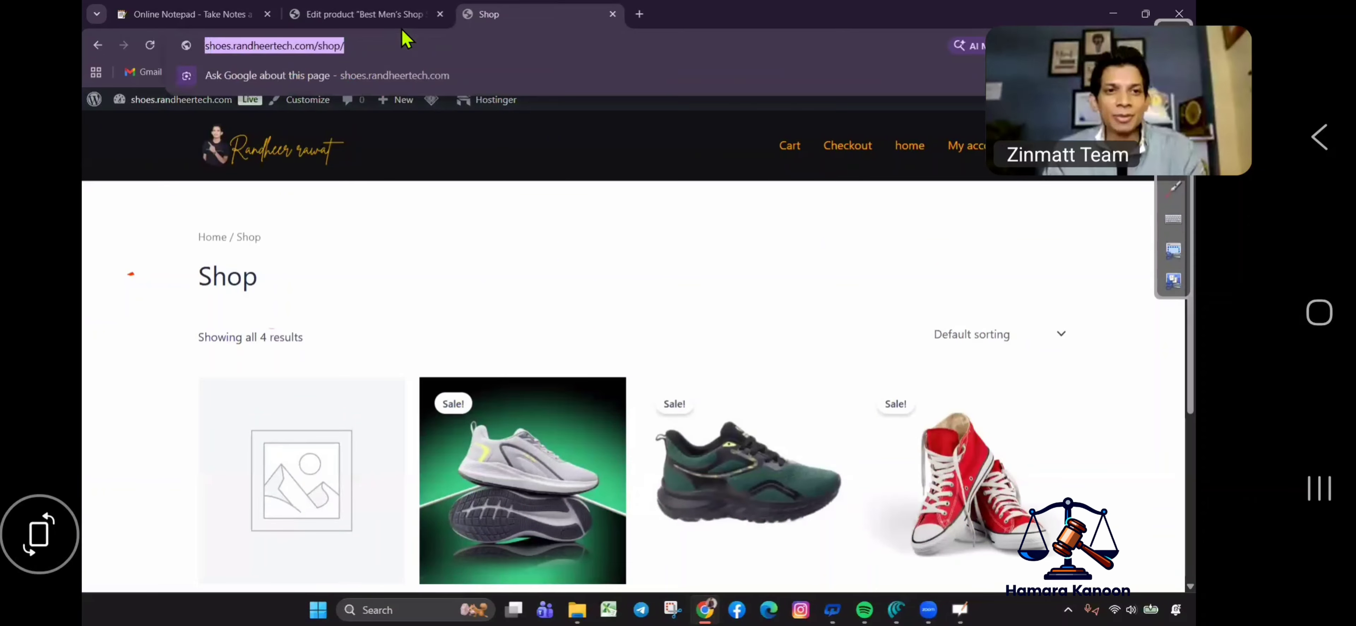
{"action": "left_click", "coordinate": [639, 14]}
{"action": "left_click", "coordinate": [618, 45]}
{"action": "key", "text": "ctrl+v"}
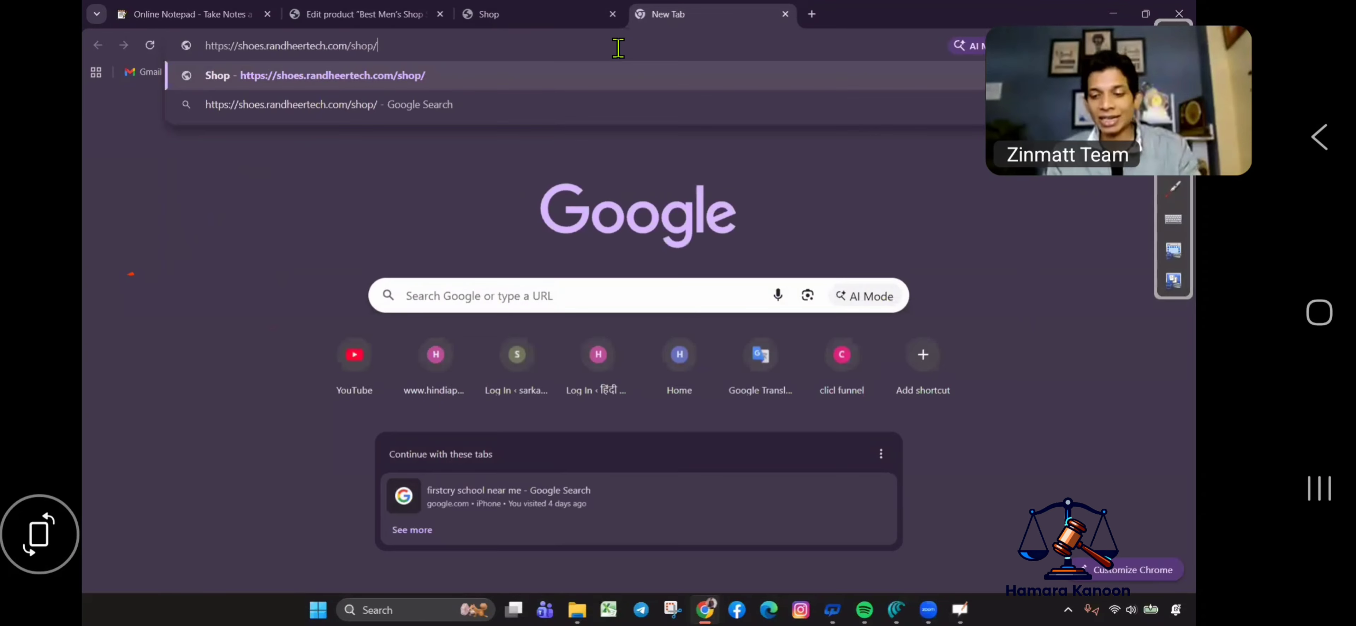
{"action": "key", "text": "Return"}
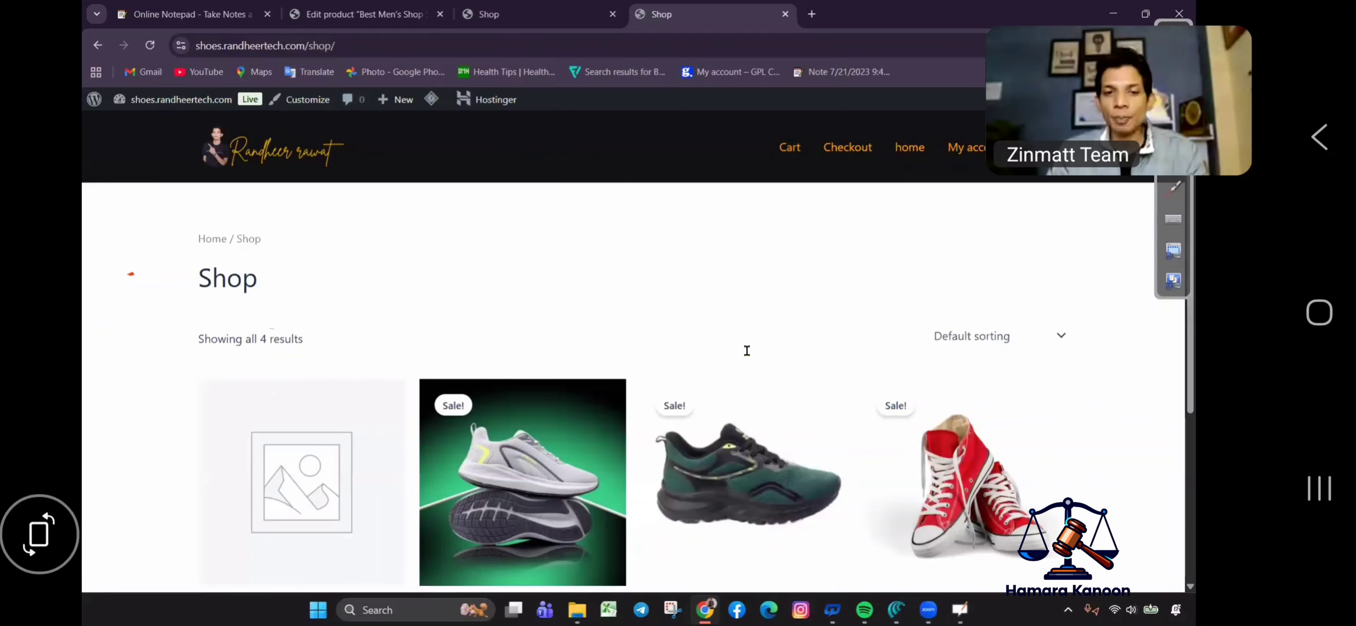
Add Best Men's Shop Shoes Online 3 to the cart.
{"action": "scroll", "coordinate": [746, 350], "scroll_direction": "down", "scroll_amount": 5}
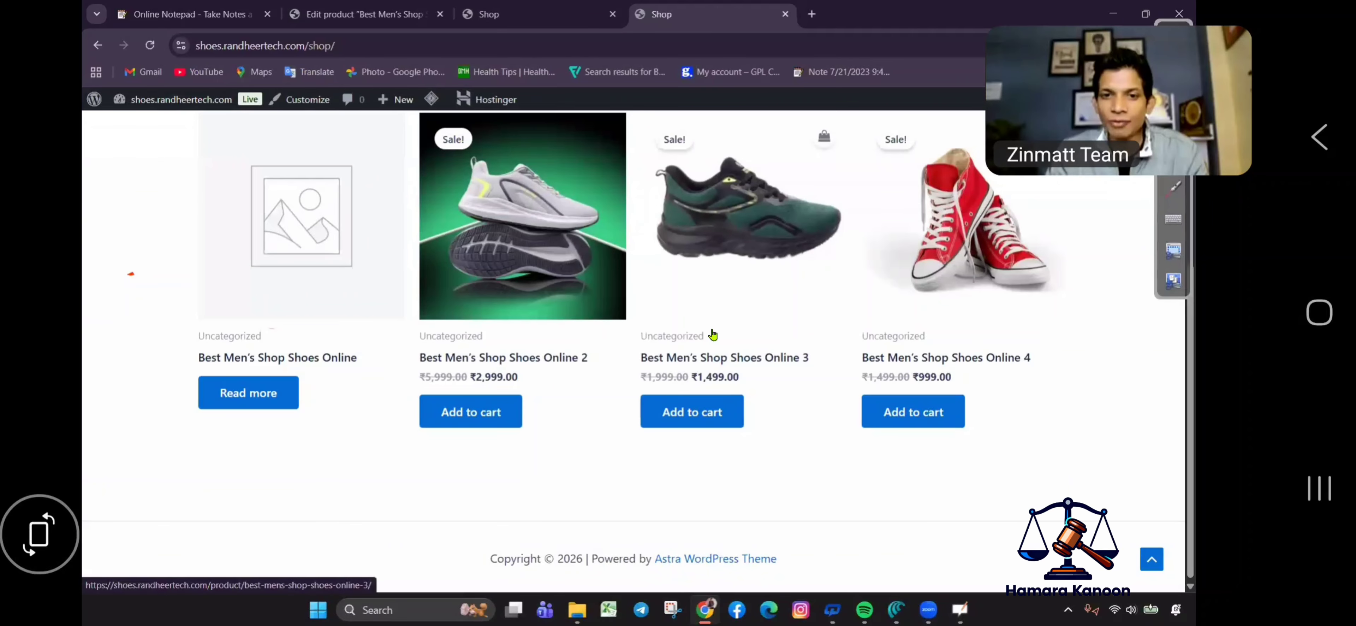
{"action": "left_click", "coordinate": [708, 416]}
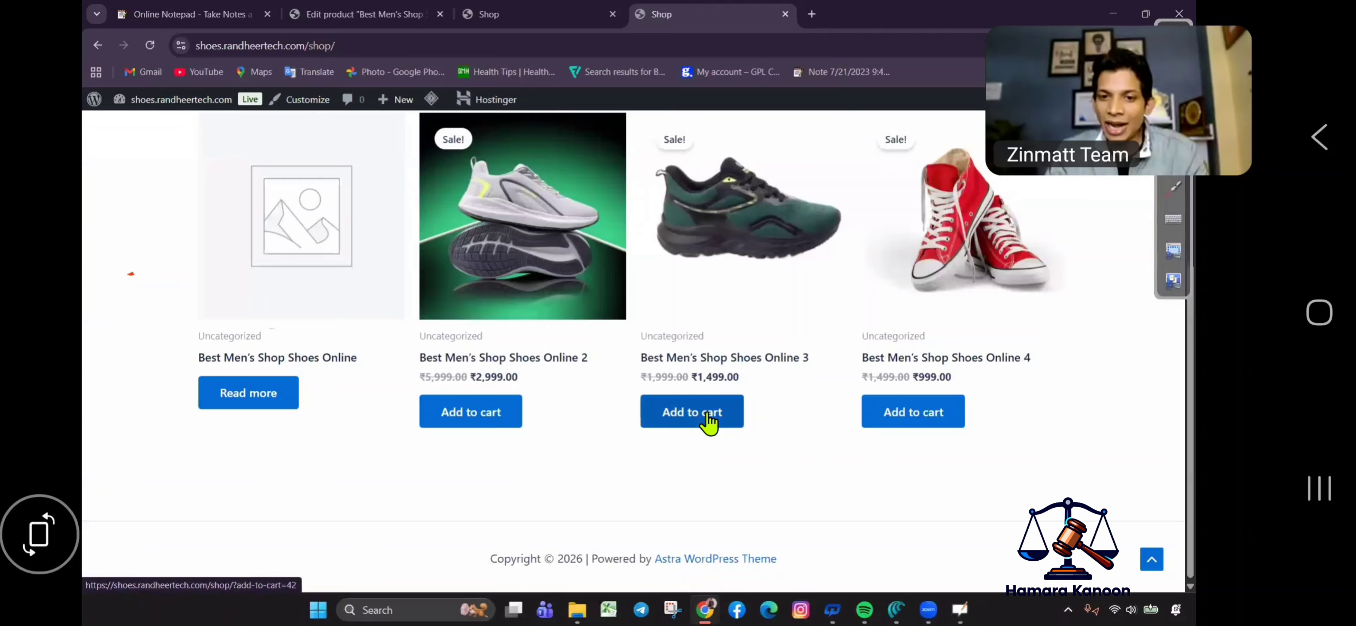
{"action": "scroll", "coordinate": [905, 288], "scroll_direction": "up", "scroll_amount": 5}
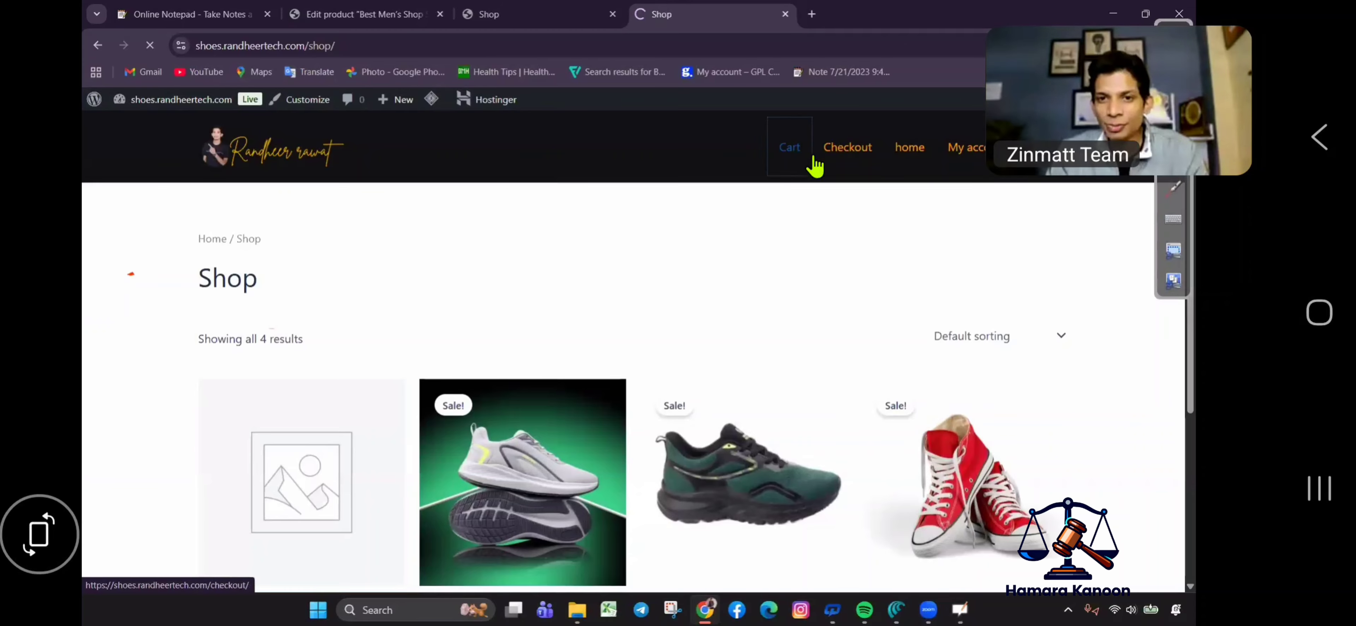
In the cart, change the quantity of Best Men's Shop Shoes Online 3 to 2 and update.
{"action": "left_click", "coordinate": [807, 157]}
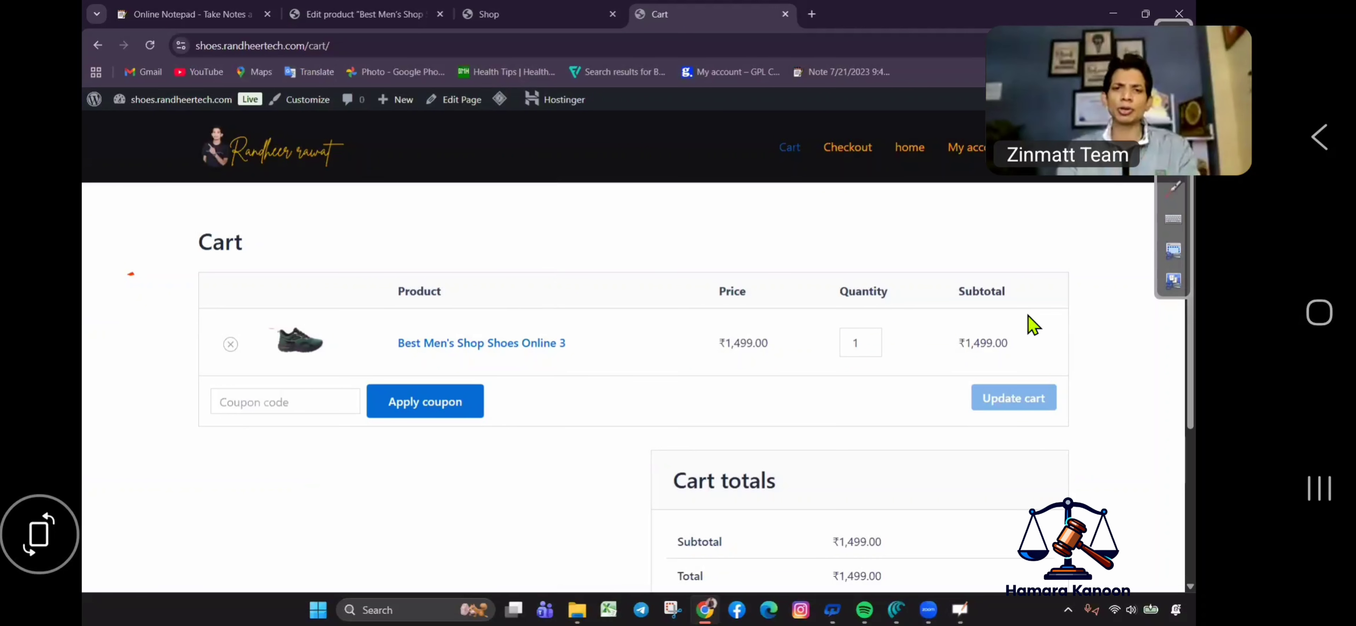
{"action": "double_click", "coordinate": [863, 344]}
{"action": "type", "text": "2"}
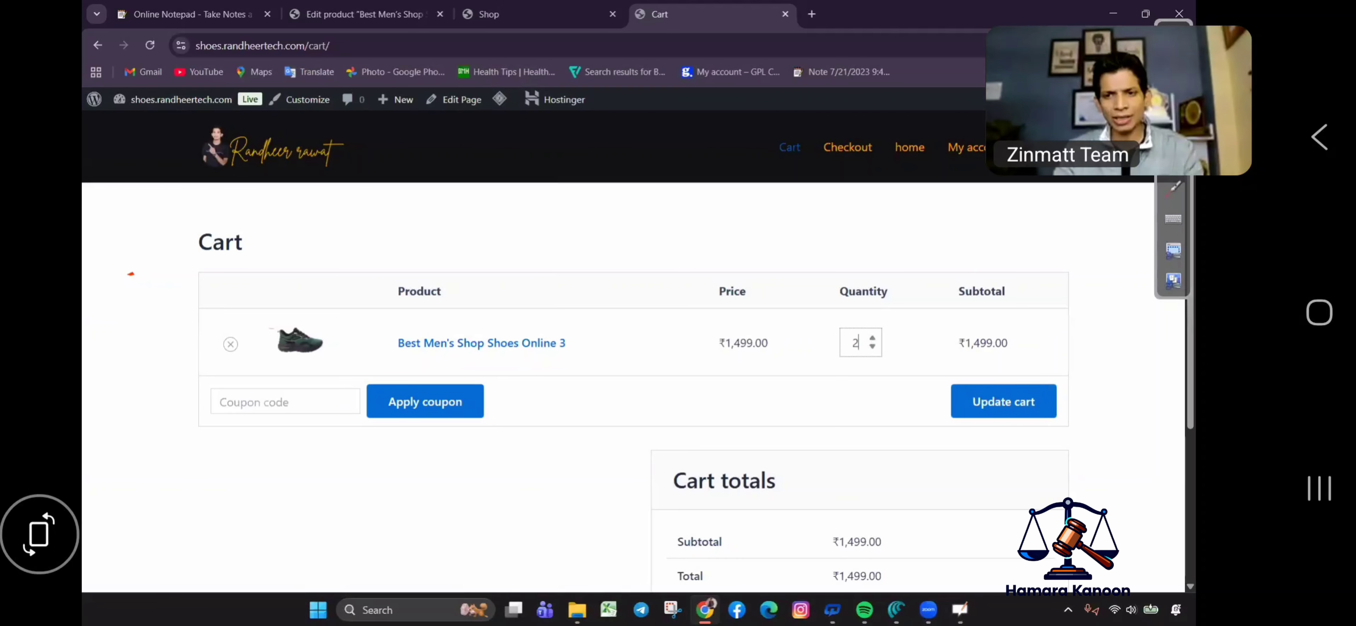
{"action": "left_click", "coordinate": [1029, 348]}
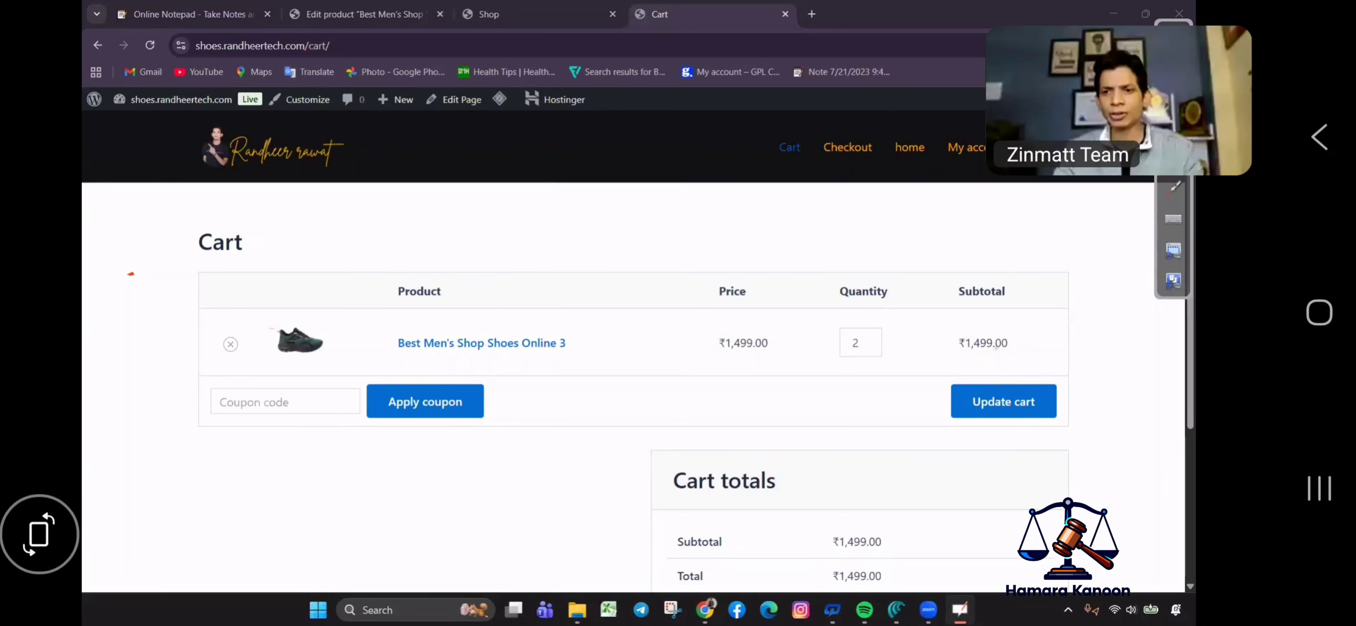
{"action": "left_click", "coordinate": [1020, 397]}
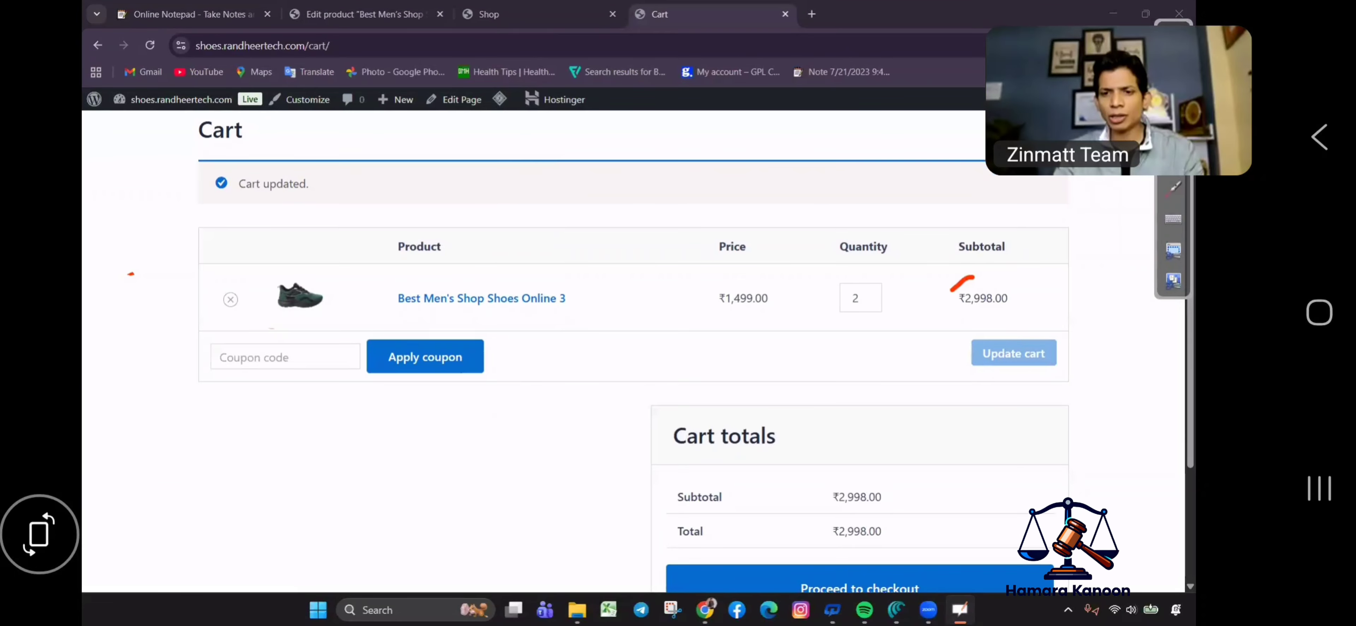
Highlight the new ₹2,998.00 subtotal and scroll down toward checkout.
{"action": "mouse_move", "coordinate": [950, 290]}
{"action": "left_mouse_down"}
{"action": "mouse_move", "coordinate": [1026, 275]}
{"action": "mouse_move", "coordinate": [933, 280]}
{"action": "left_mouse_up"}
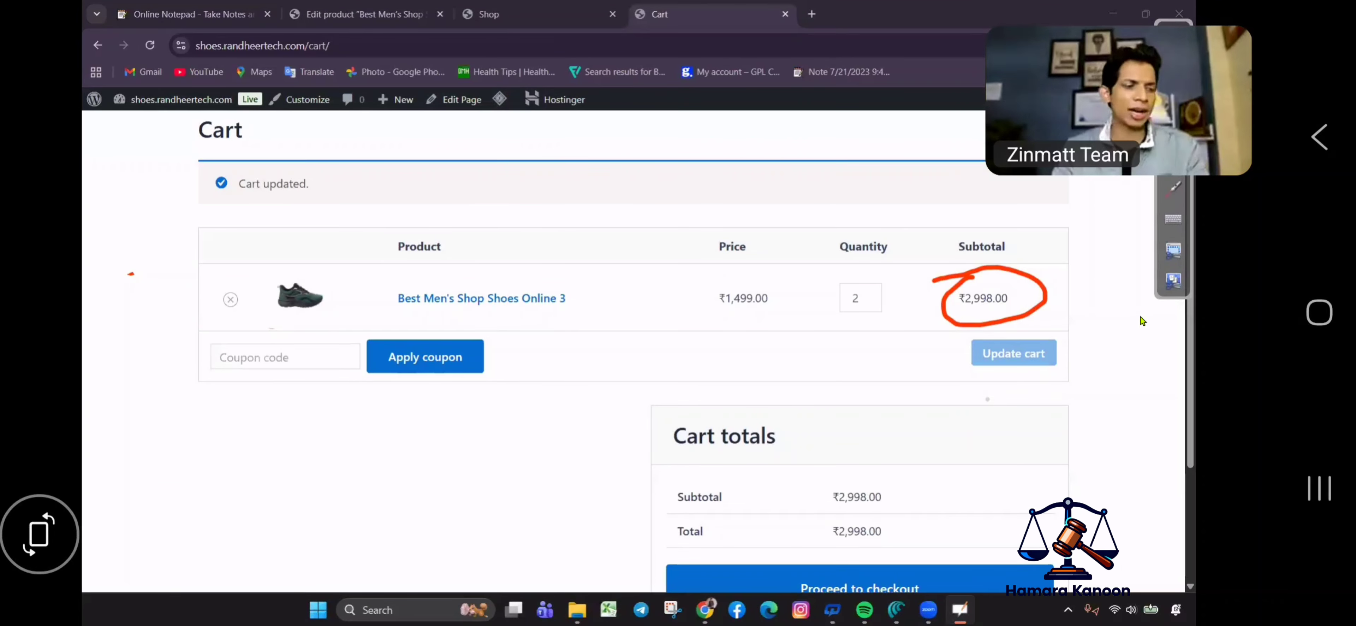
{"action": "mouse_move", "coordinate": [1016, 272]}
{"action": "left_mouse_down"}
{"action": "mouse_move", "coordinate": [934, 330]}
{"action": "mouse_move", "coordinate": [1075, 285]}
{"action": "left_mouse_up"}
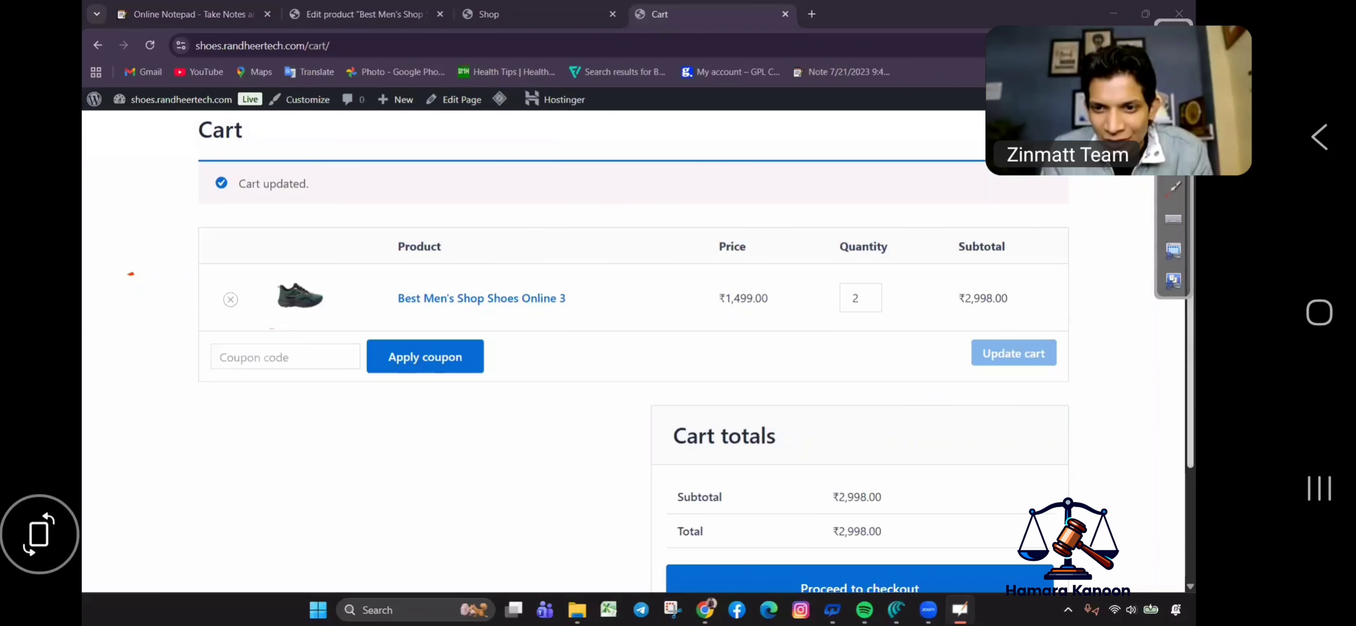
{"action": "scroll", "coordinate": [874, 506], "scroll_direction": "down", "scroll_amount": 2}
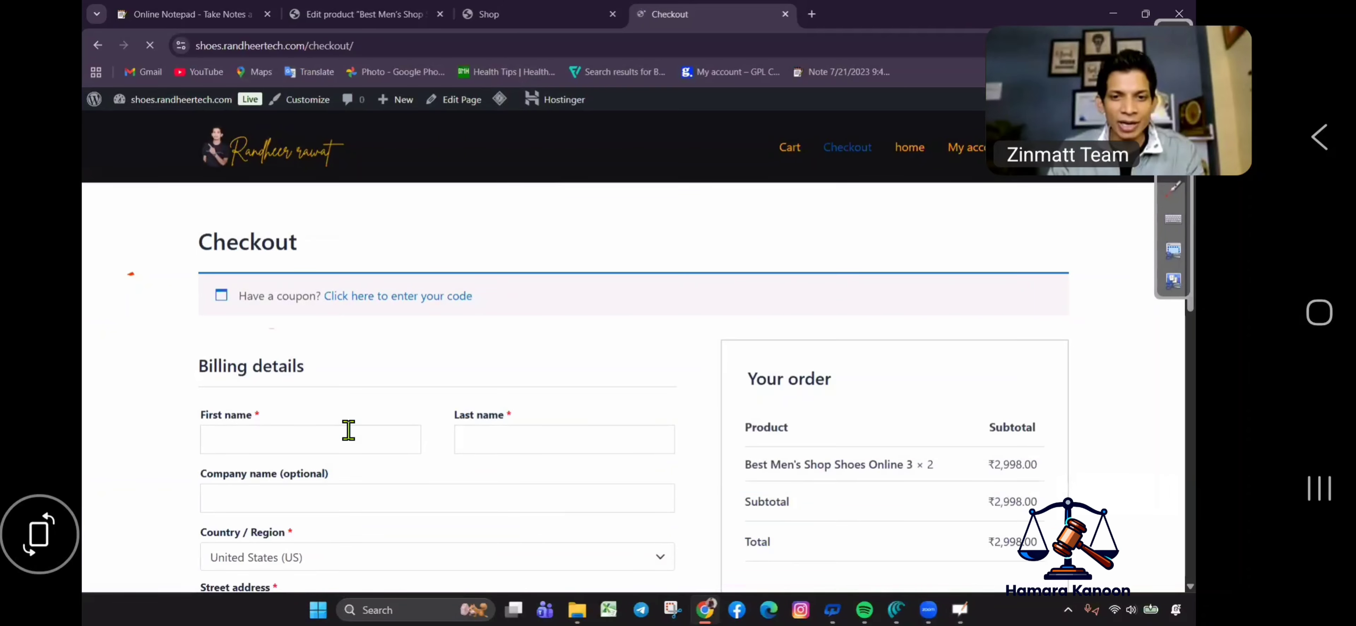
Fill the billing details and phone number from Chrome's saved autofill entries.
{"action": "left_click", "coordinate": [368, 439]}
{"action": "left_click", "coordinate": [316, 514]}
{"action": "scroll", "coordinate": [393, 258], "scroll_direction": "down", "scroll_amount": 5}
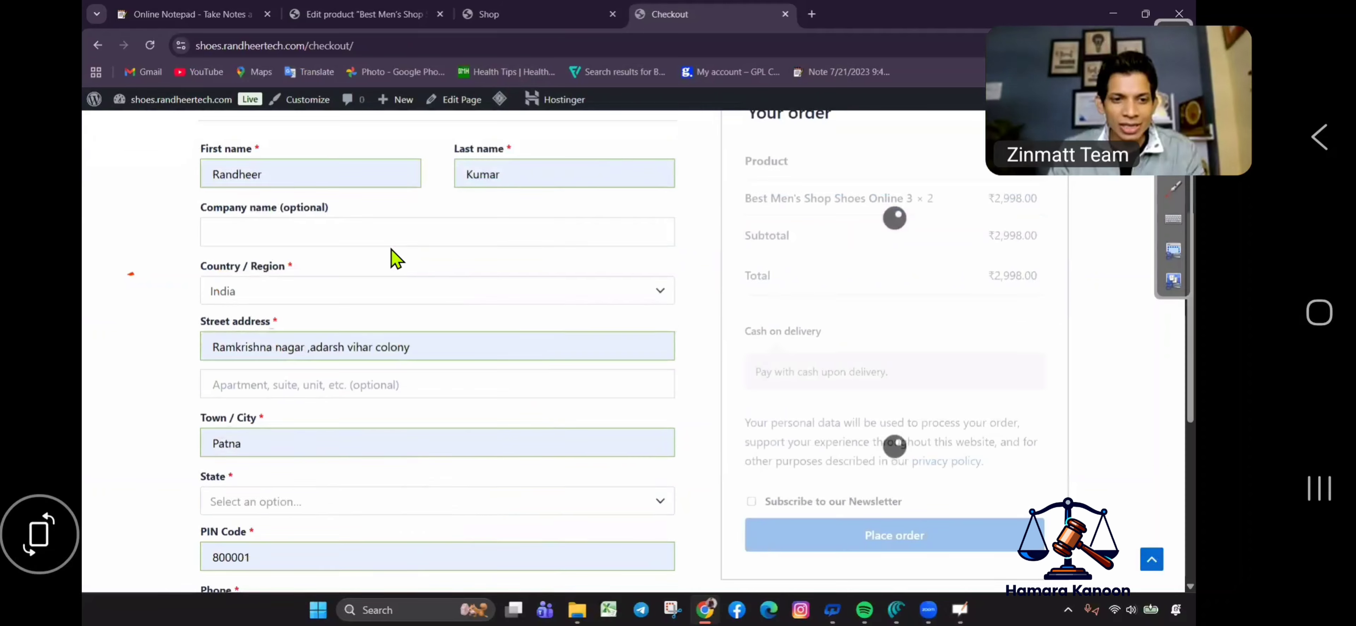
{"action": "scroll", "coordinate": [366, 411], "scroll_direction": "down", "scroll_amount": 5}
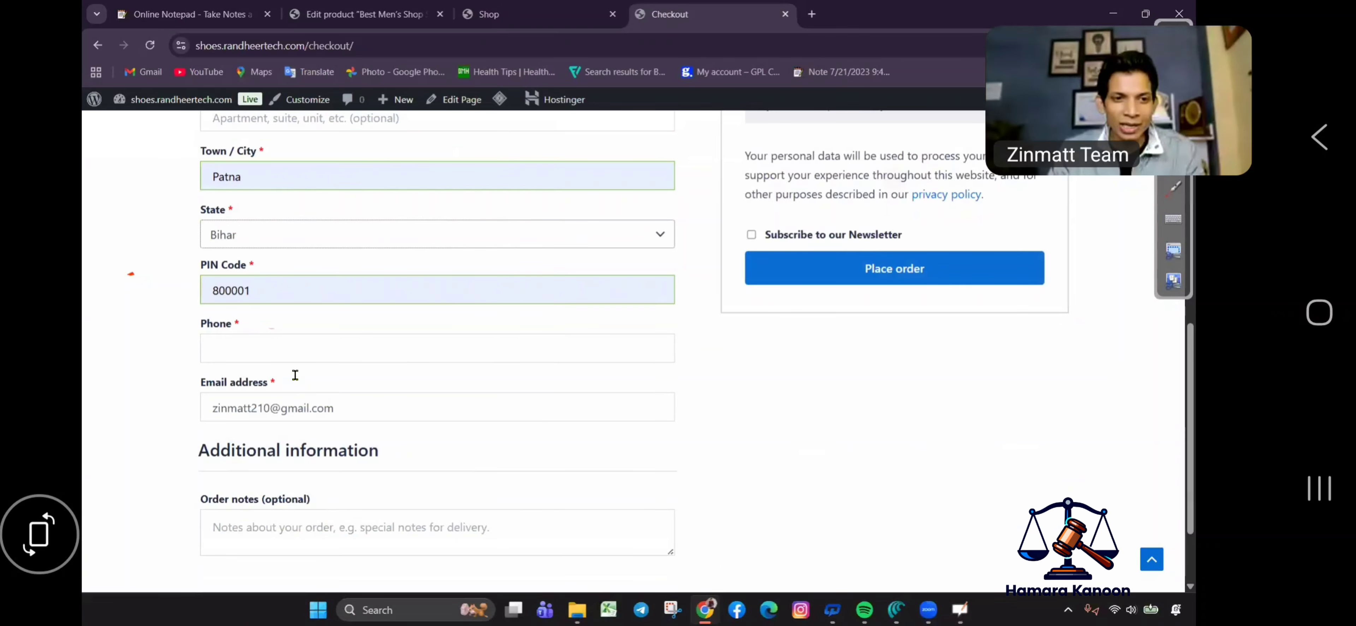
{"action": "left_click", "coordinate": [295, 368]}
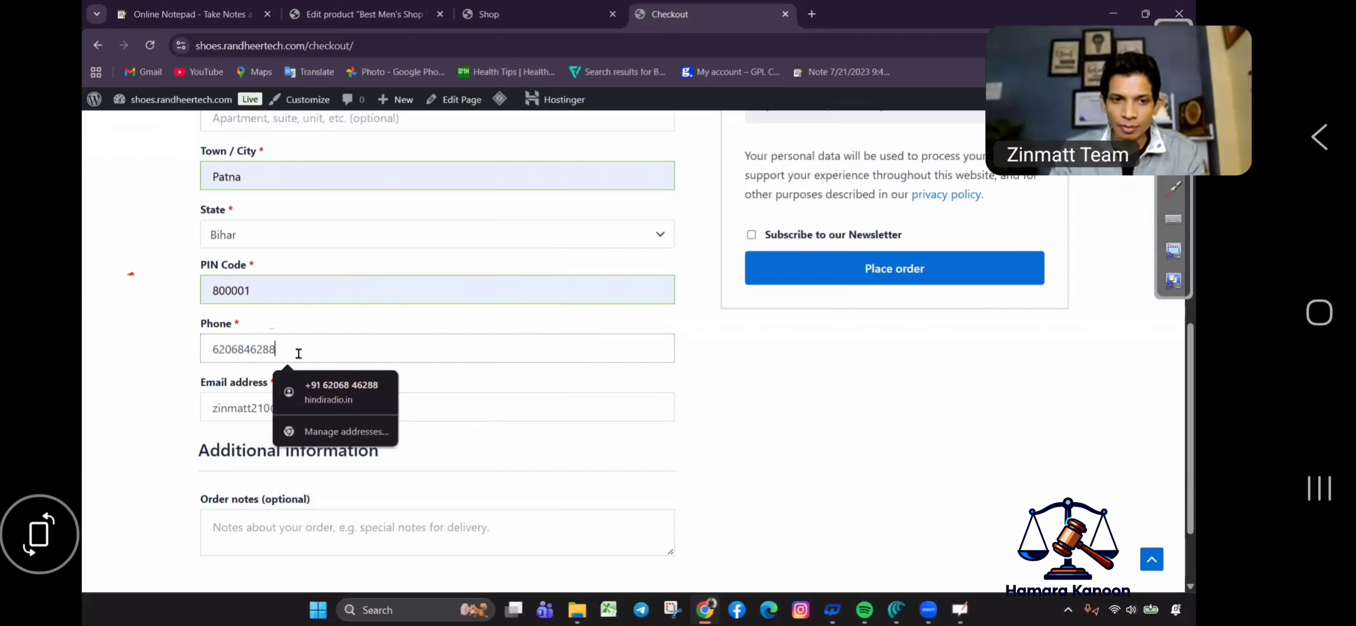
{"action": "left_click", "coordinate": [328, 388]}
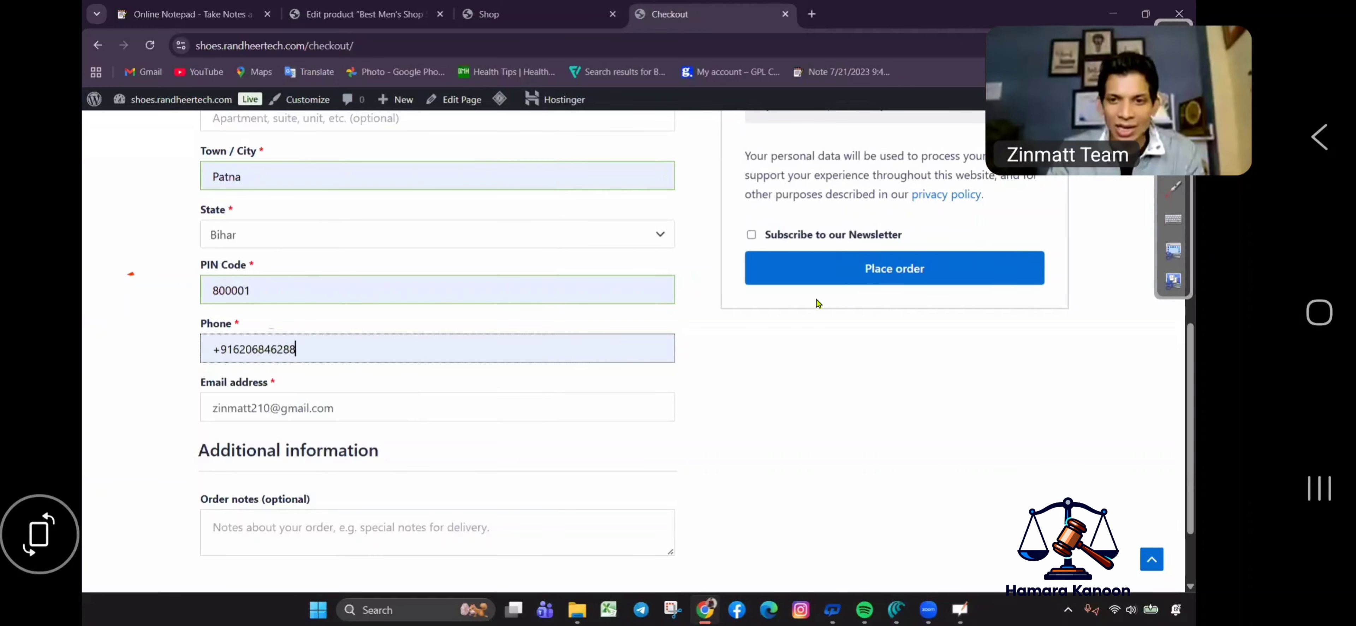
Place the ₹2,998.00 cash-on-delivery order.
{"action": "scroll", "coordinate": [811, 347], "scroll_direction": "up", "scroll_amount": 5}
{"action": "scroll", "coordinate": [837, 439], "scroll_direction": "down", "scroll_amount": 2}
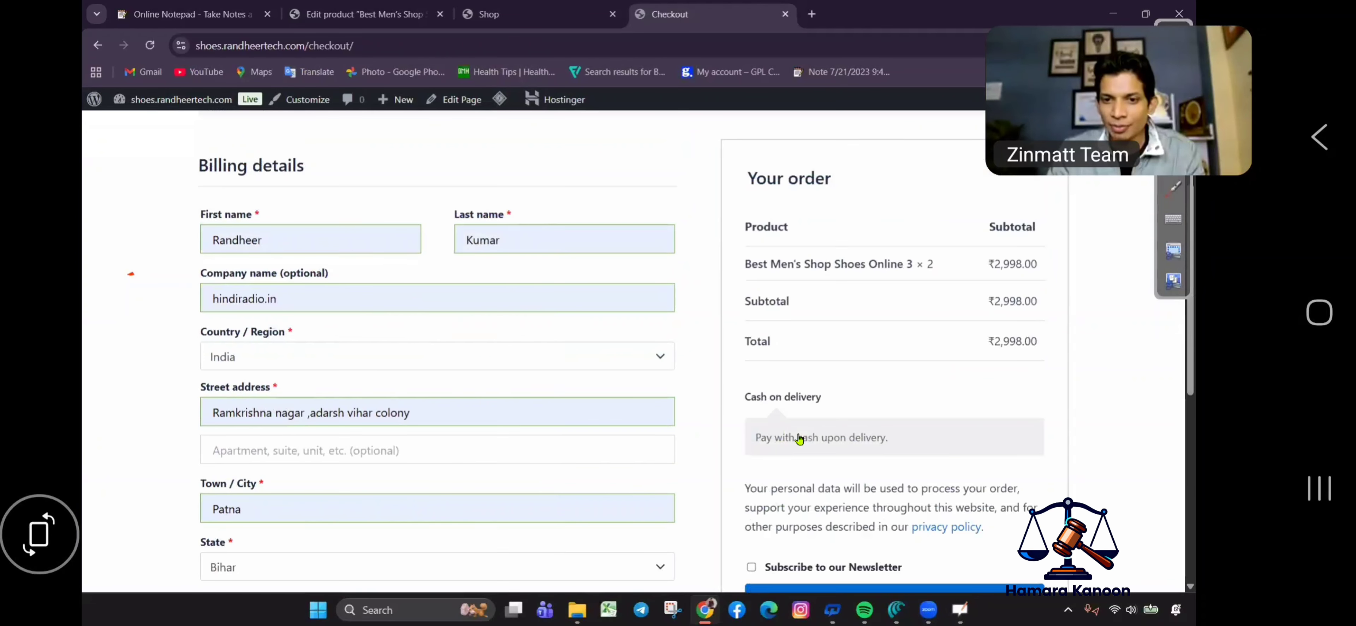
{"action": "left_click", "coordinate": [884, 428]}
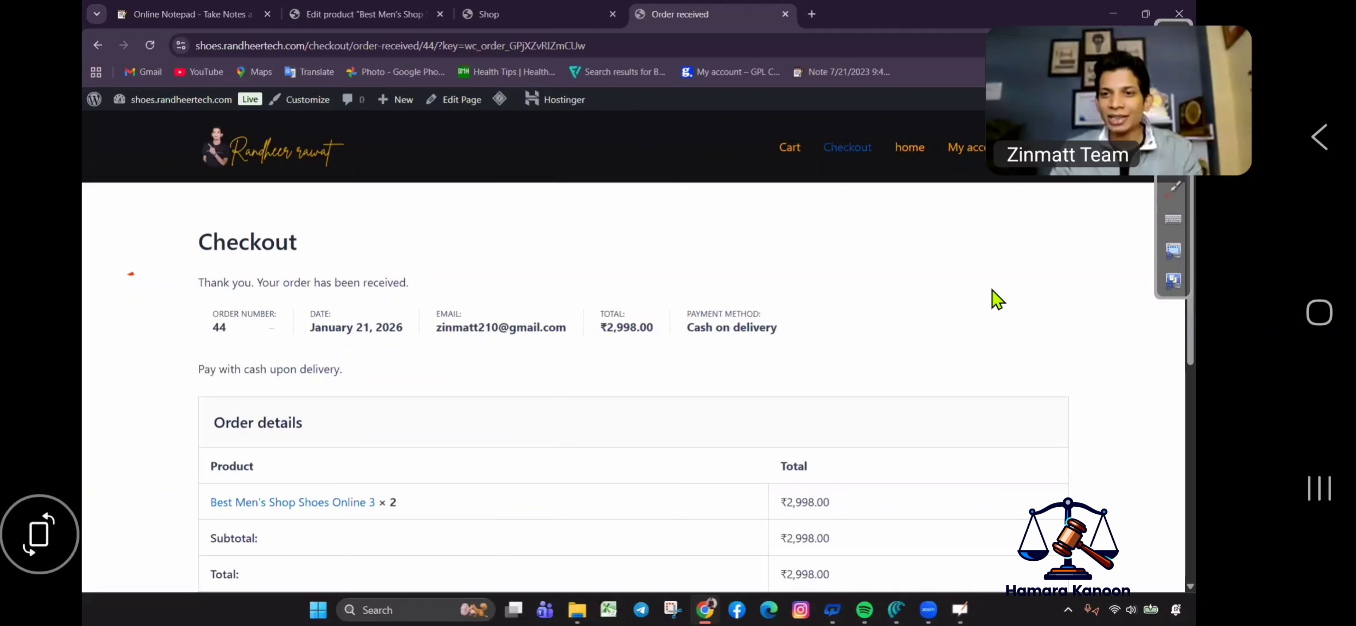
{"action": "left_click_drag", "start_coordinate": [210, 303], "coordinate": [255, 291]}
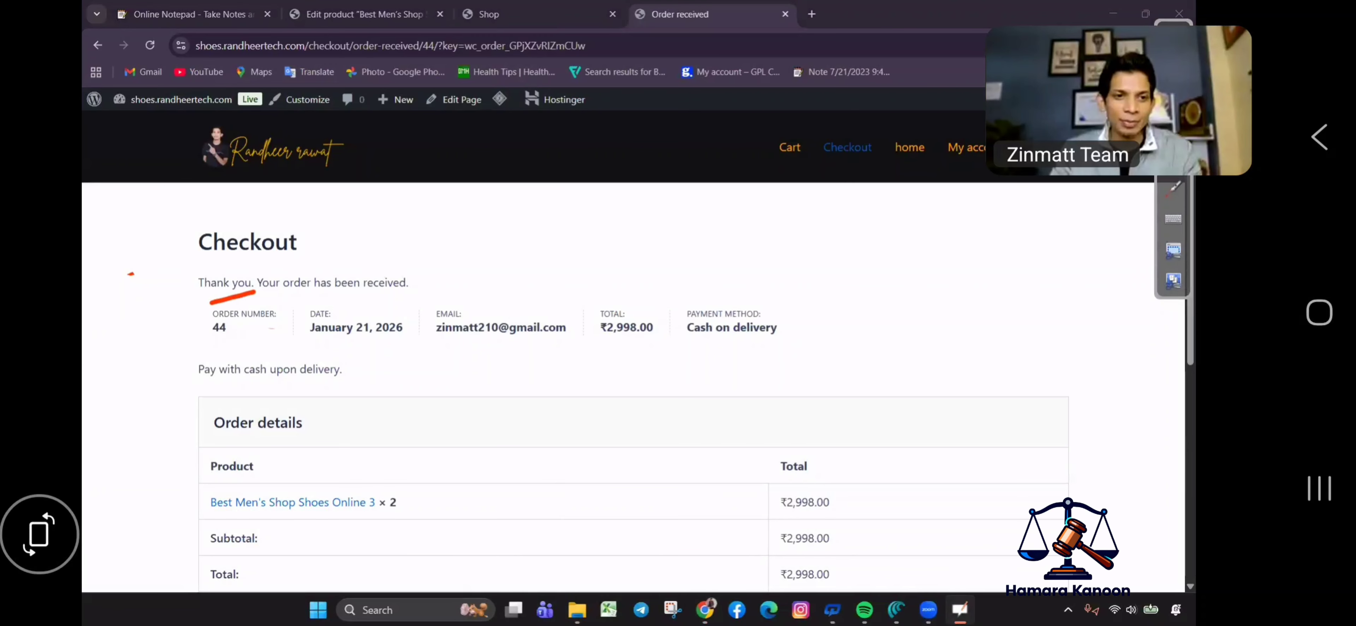
{"action": "left_click_drag", "start_coordinate": [197, 337], "coordinate": [215, 289]}
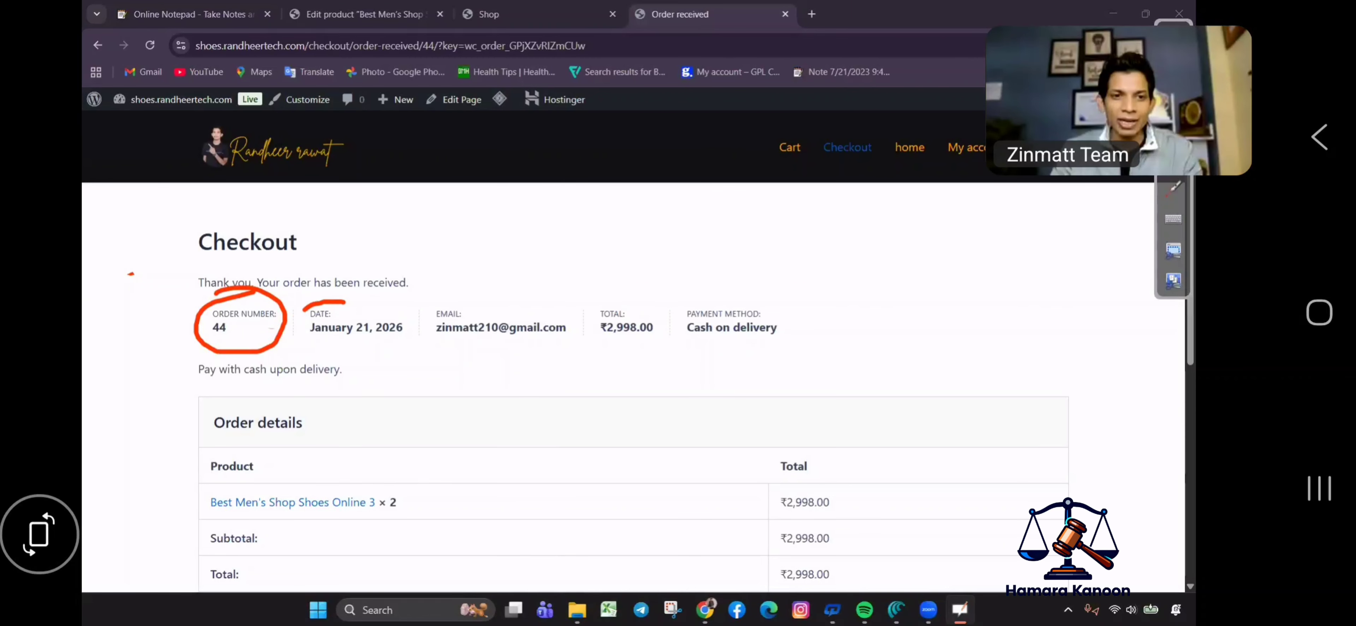
{"action": "mouse_move", "coordinate": [303, 311]}
{"action": "left_mouse_down"}
{"action": "mouse_move", "coordinate": [408, 349]}
{"action": "mouse_move", "coordinate": [326, 304]}
{"action": "left_mouse_up"}
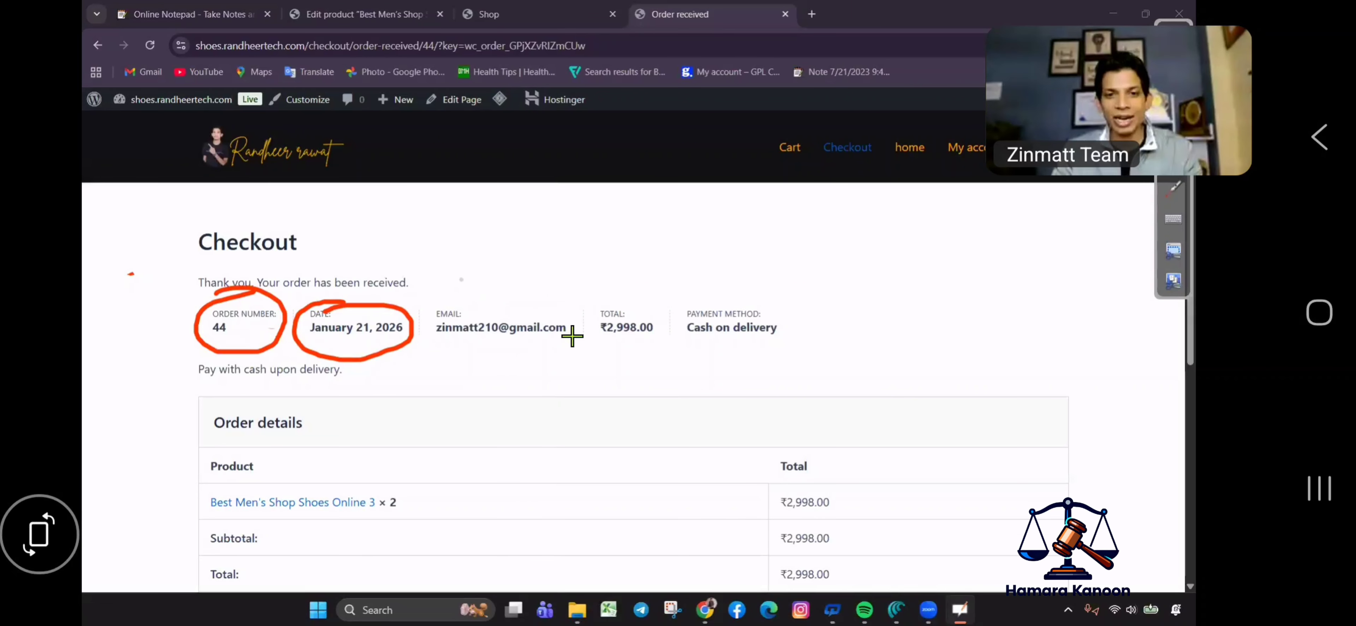
{"action": "mouse_move", "coordinate": [446, 367]}
{"action": "left_mouse_down"}
{"action": "mouse_move", "coordinate": [557, 345]}
{"action": "mouse_move", "coordinate": [634, 350]}
{"action": "mouse_move", "coordinate": [794, 316]}
{"action": "mouse_move", "coordinate": [655, 316]}
{"action": "mouse_move", "coordinate": [732, 374]}
{"action": "left_mouse_up"}
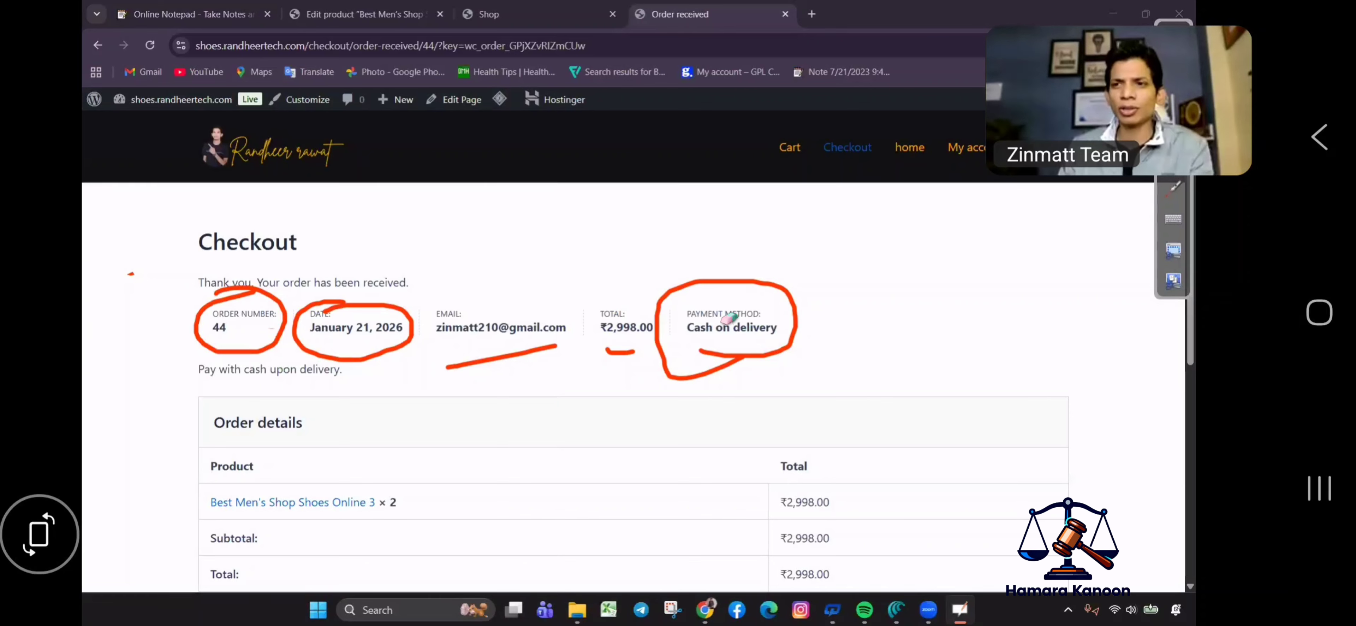
{"action": "mouse_move", "coordinate": [720, 322]}
{"action": "left_mouse_down"}
{"action": "mouse_move", "coordinate": [627, 316]}
{"action": "mouse_move", "coordinate": [828, 263]}
{"action": "left_mouse_up"}
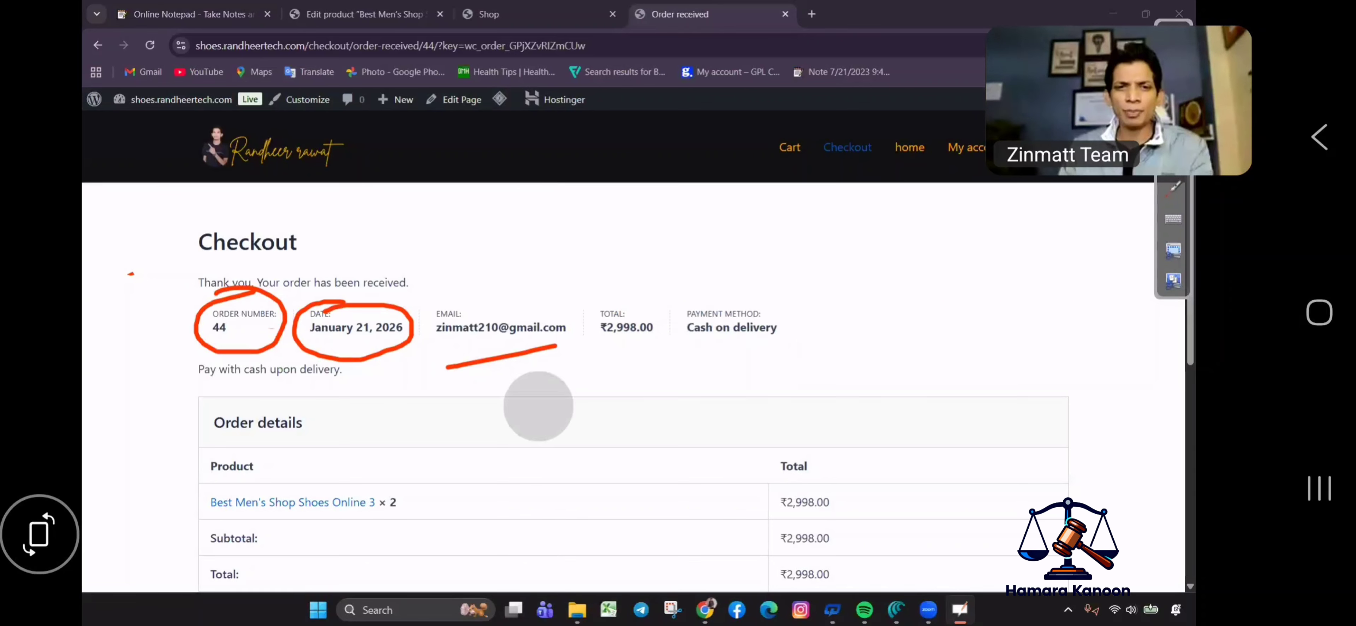
{"action": "mouse_move", "coordinate": [538, 405]}
{"action": "left_mouse_down"}
{"action": "mouse_move", "coordinate": [236, 354]}
{"action": "mouse_move", "coordinate": [367, 304]}
{"action": "mouse_move", "coordinate": [240, 311]}
{"action": "mouse_move", "coordinate": [656, 287]}
{"action": "left_mouse_up"}
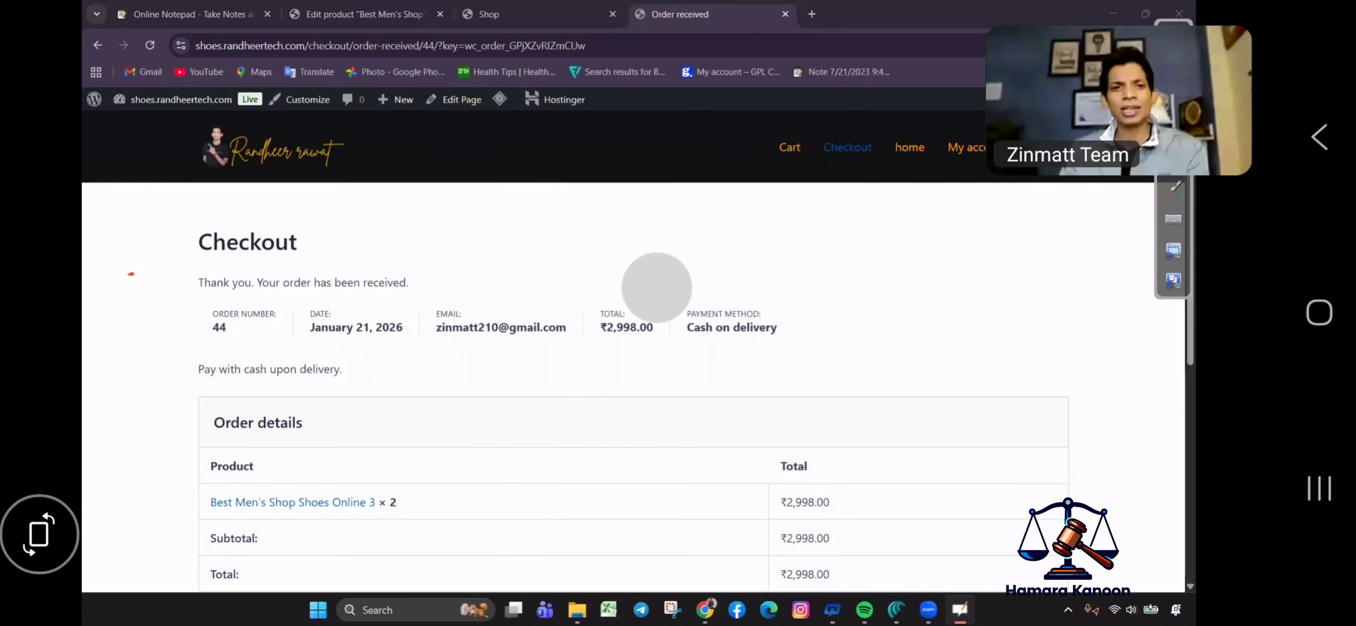
{"action": "left_click", "coordinate": [121, 274]}
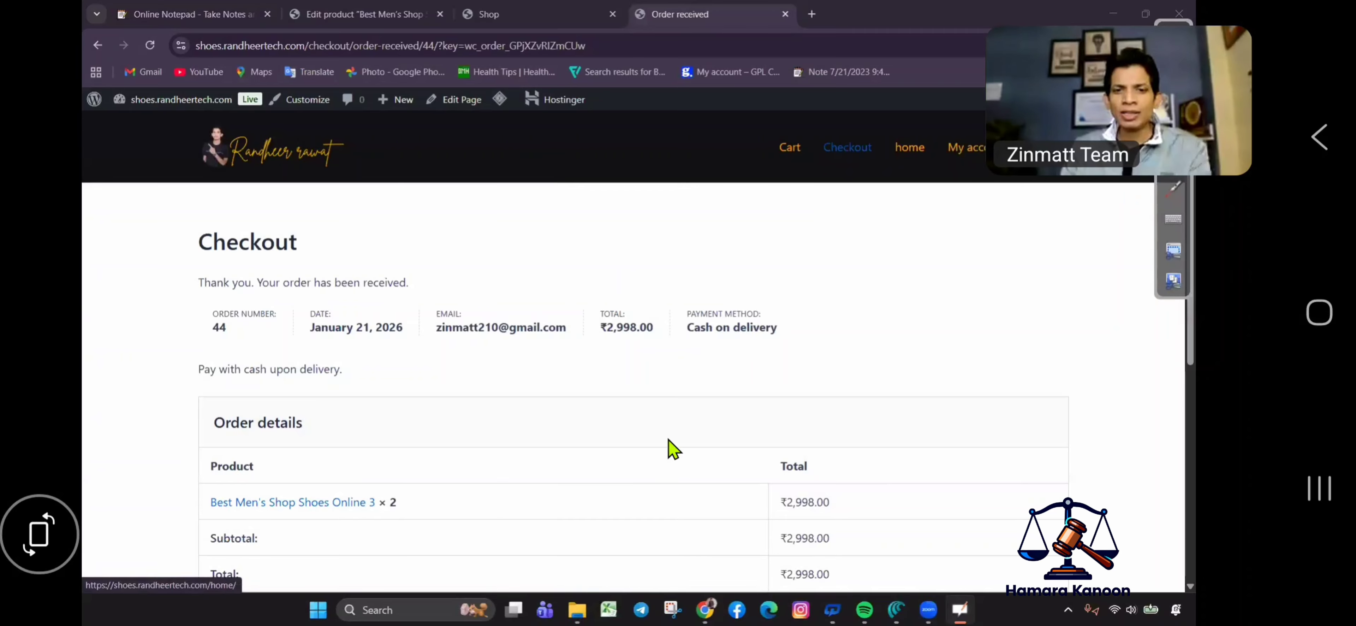
{"action": "scroll", "coordinate": [684, 403], "scroll_direction": "down", "scroll_amount": 5}
{"action": "scroll", "coordinate": [756, 394], "scroll_direction": "up", "scroll_amount": 5}
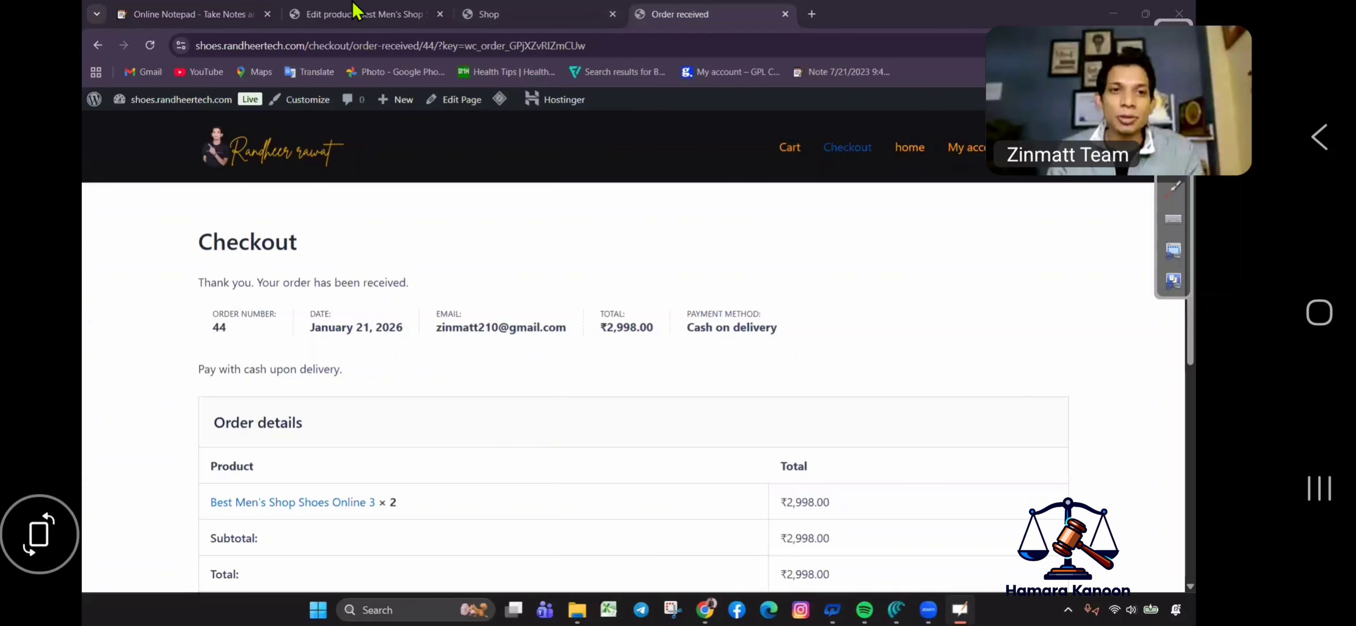
In the admin tab, open WooCommerce Orders and review order #44.
{"action": "left_click", "coordinate": [363, 10]}
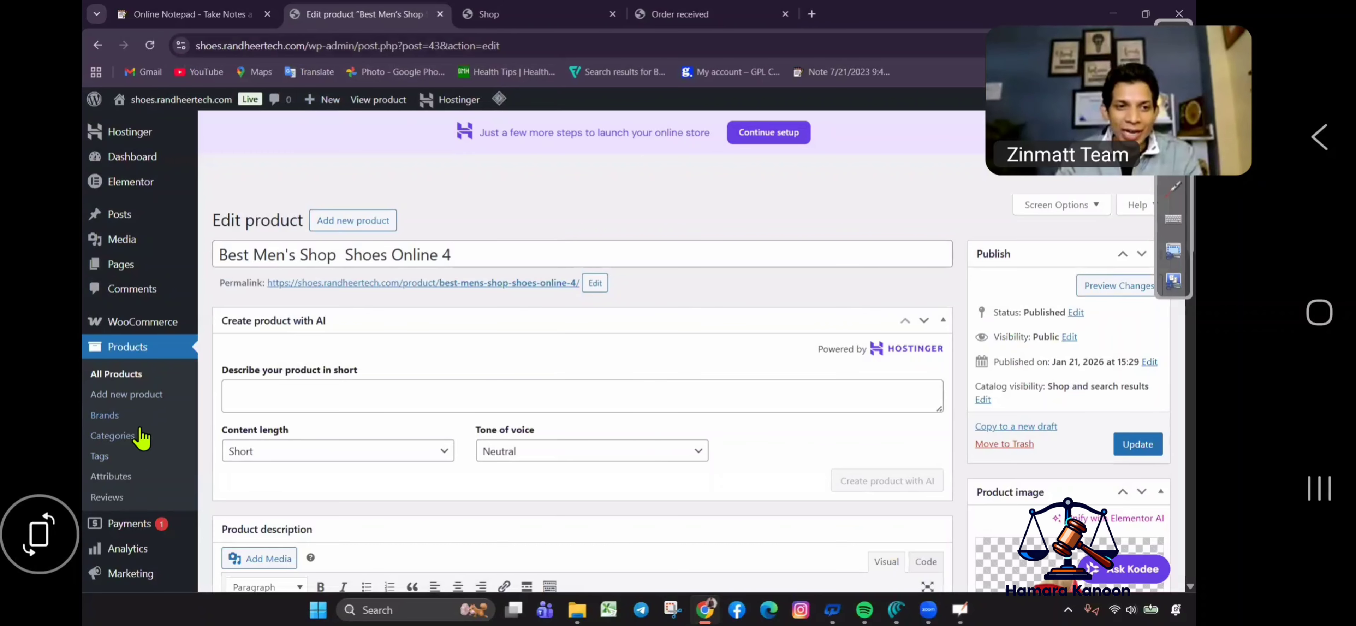
{"action": "mouse_move", "coordinate": [180, 331]}
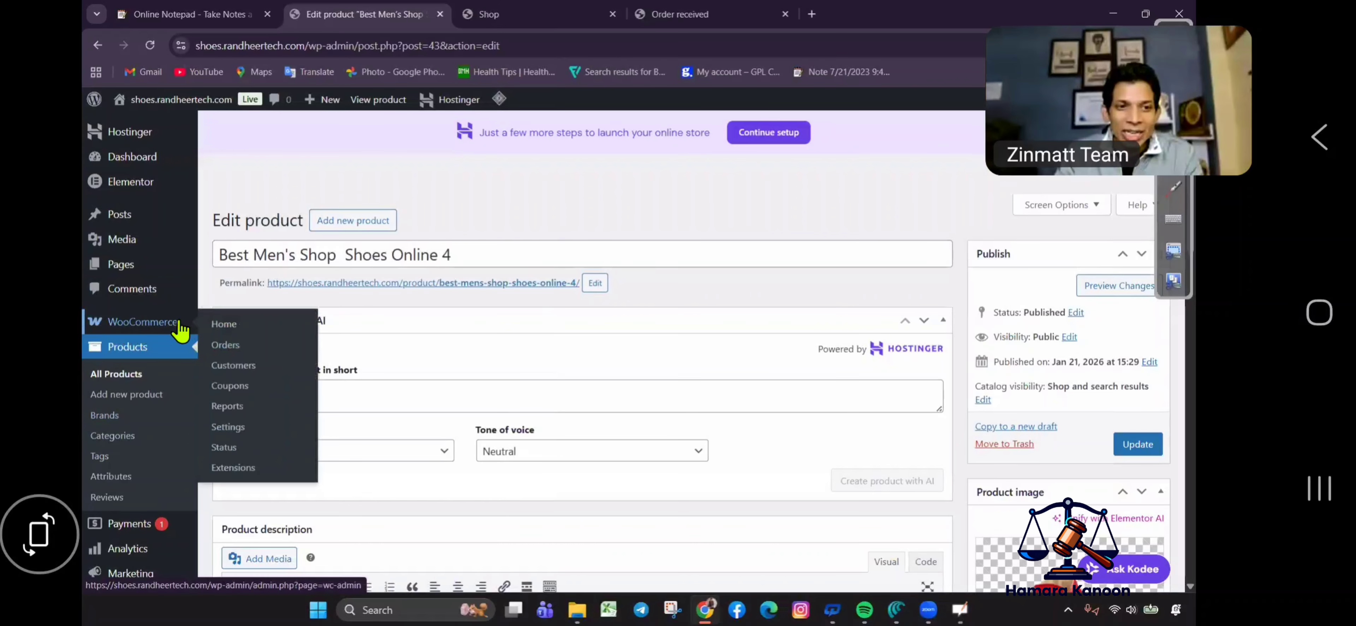
{"action": "left_click", "coordinate": [228, 347]}
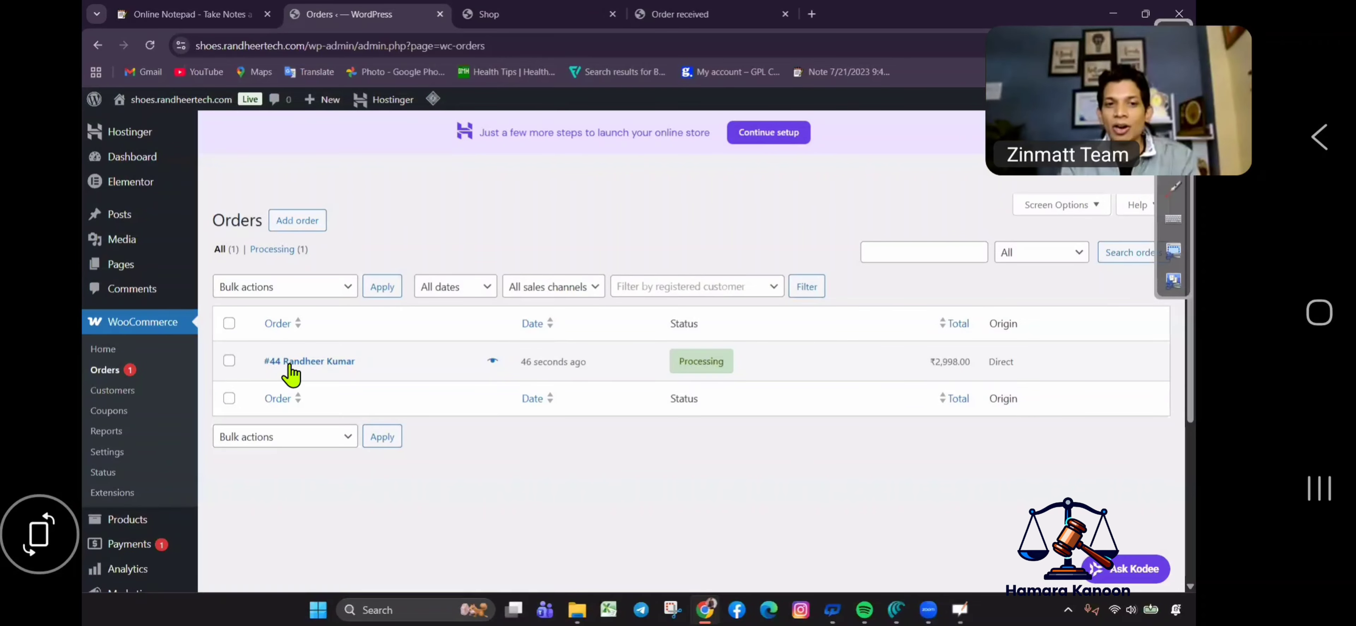
{"action": "left_click", "coordinate": [310, 364]}
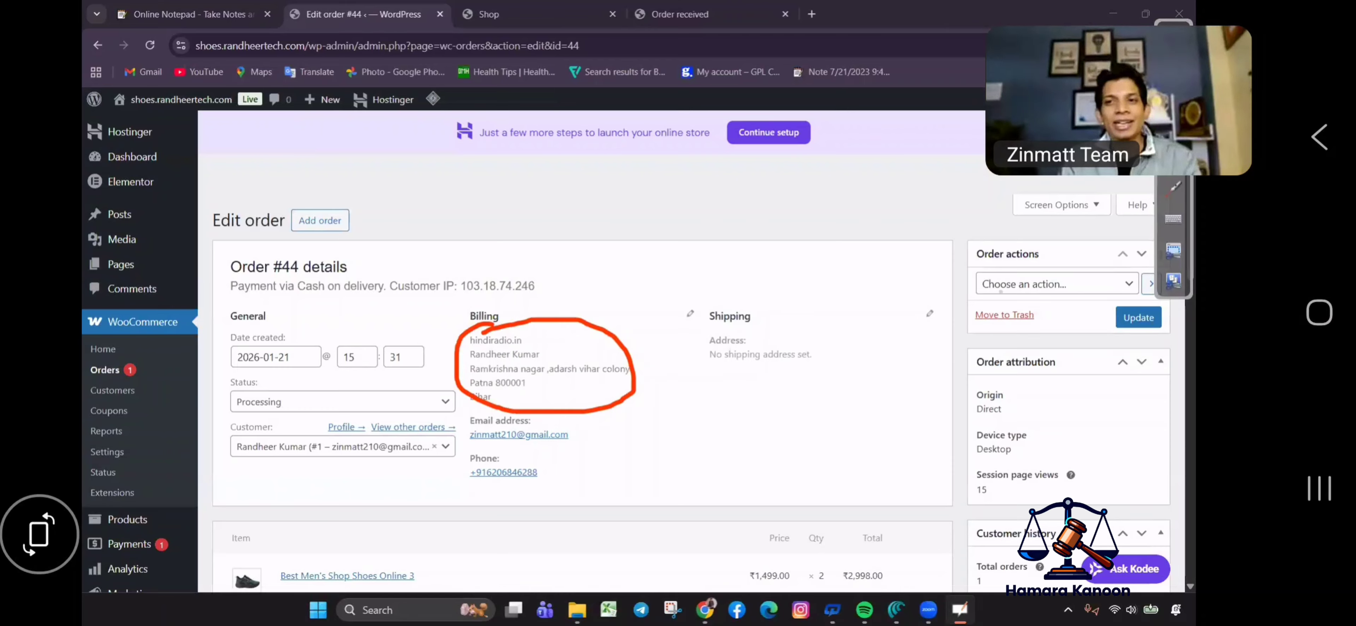
{"action": "mouse_move", "coordinate": [530, 290]}
{"action": "left_mouse_down"}
{"action": "mouse_move", "coordinate": [499, 318]}
{"action": "mouse_move", "coordinate": [617, 393]}
{"action": "mouse_move", "coordinate": [533, 446]}
{"action": "left_mouse_up"}
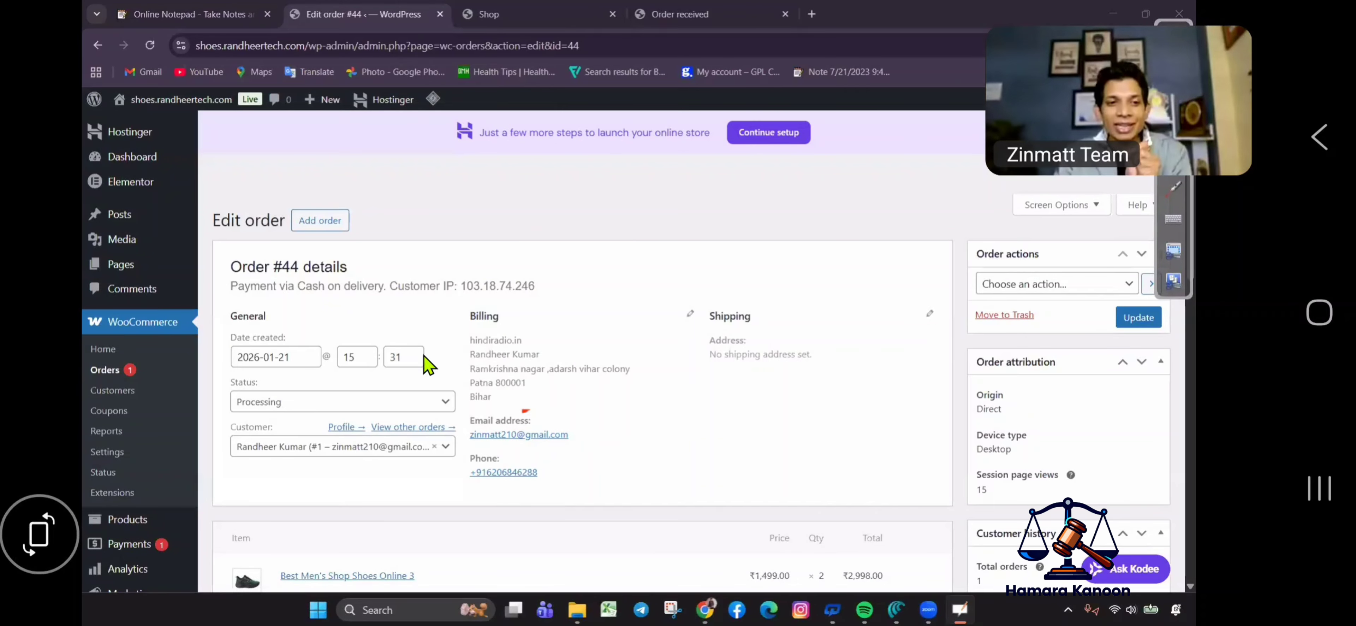
Go to Marketing > Coupons.
{"action": "scroll", "coordinate": [182, 438], "scroll_direction": "down", "scroll_amount": 5}
{"action": "mouse_move", "coordinate": [182, 435]}
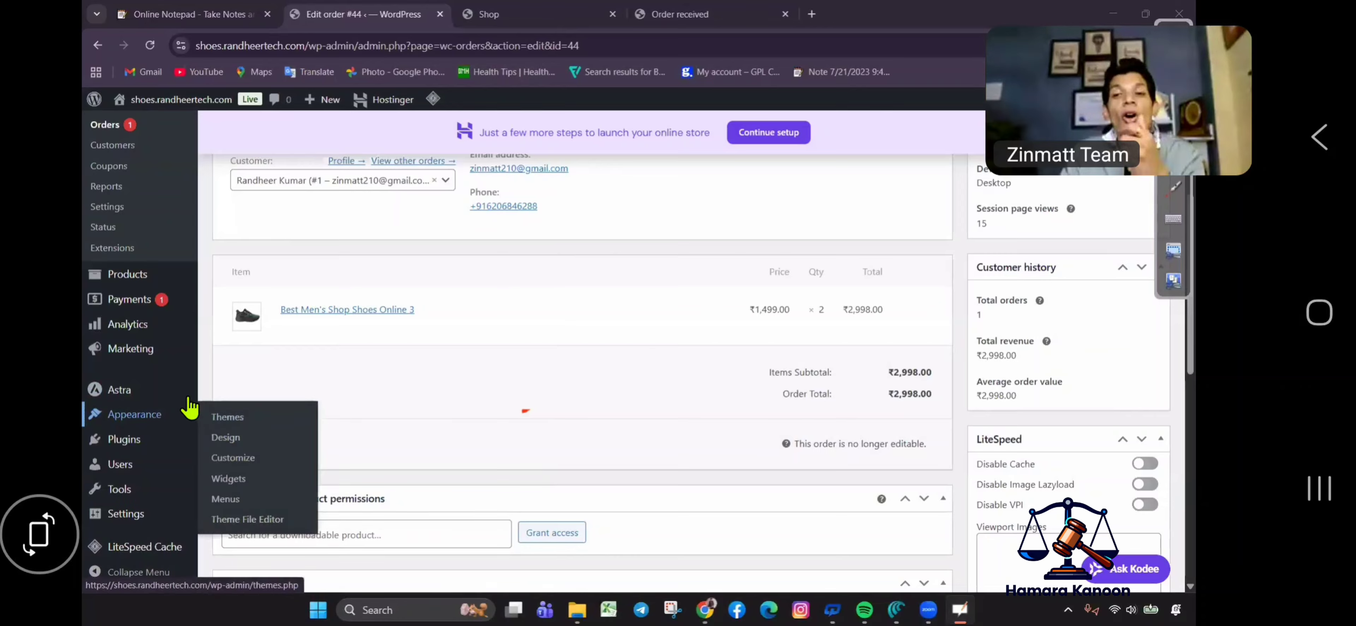
{"action": "mouse_move", "coordinate": [179, 389]}
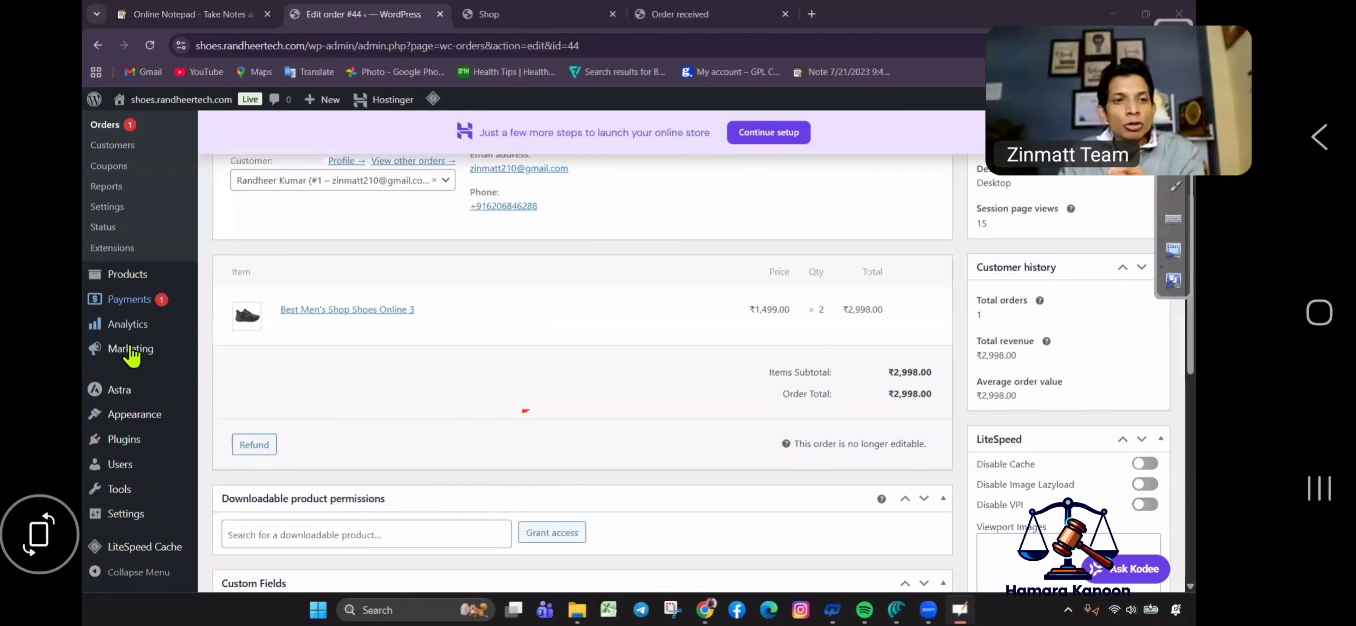
{"action": "mouse_move", "coordinate": [130, 348]}
{"action": "left_click", "coordinate": [237, 374]}
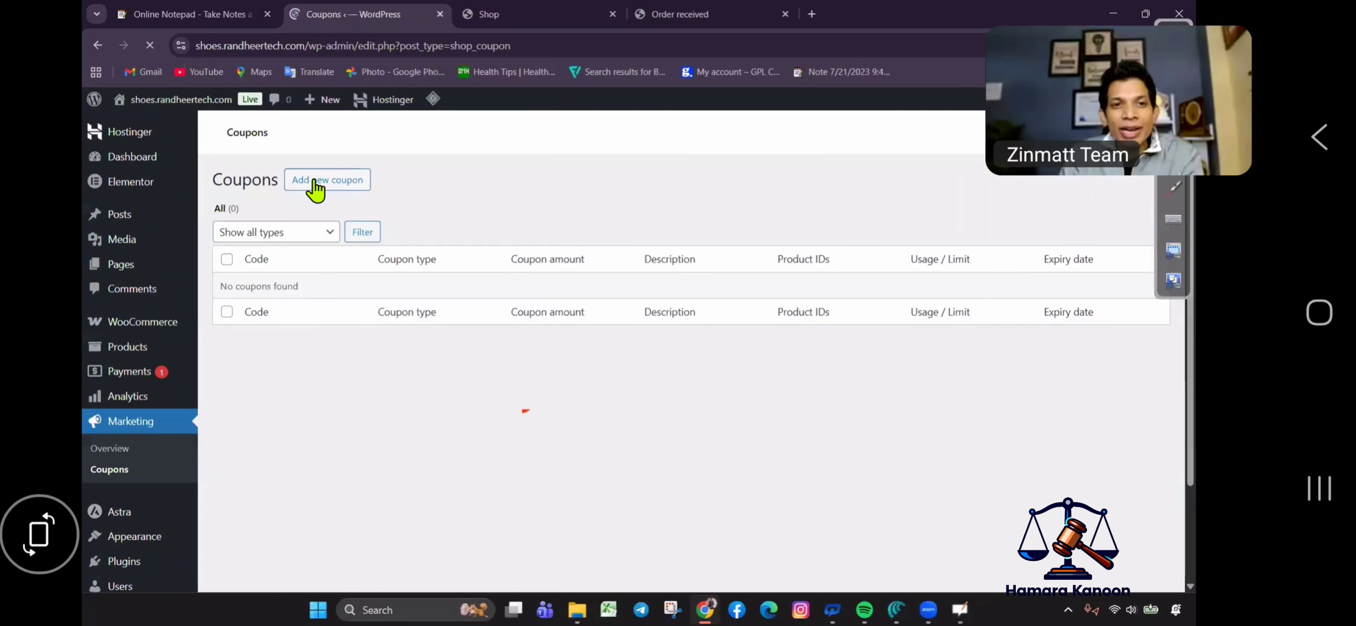
Start a new coupon with the code 26JAN.
{"action": "left_click", "coordinate": [314, 181]}
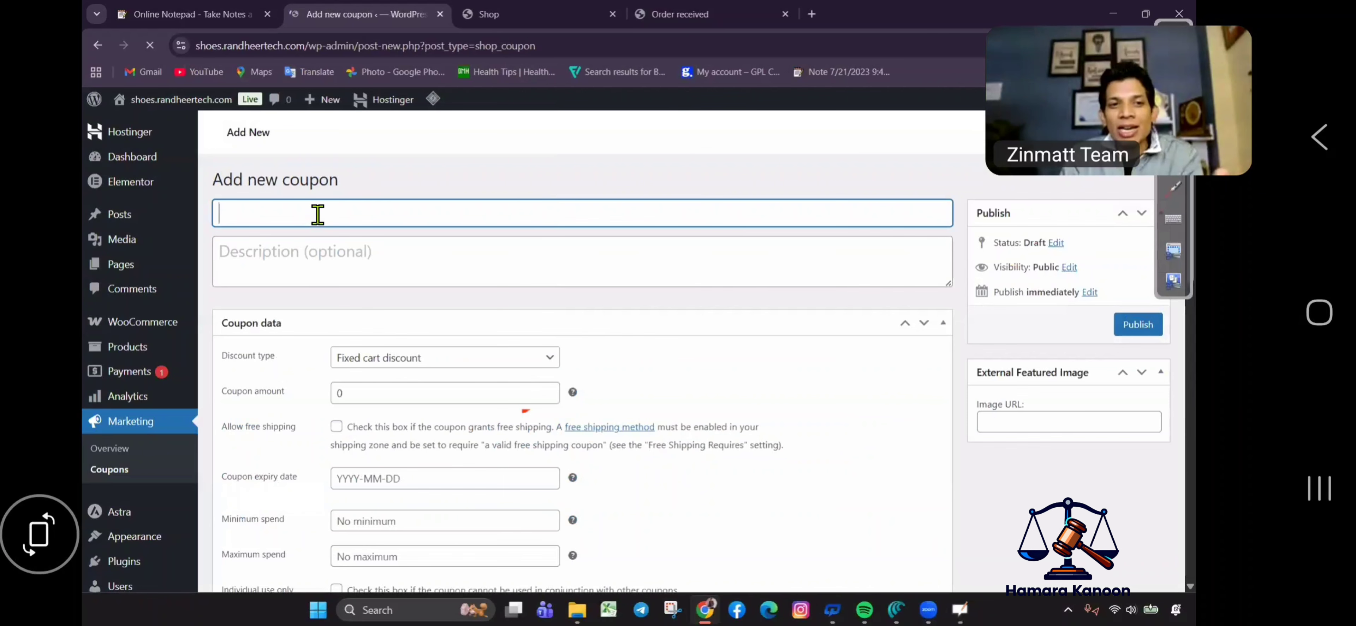
{"action": "type", "text": "26ja"}
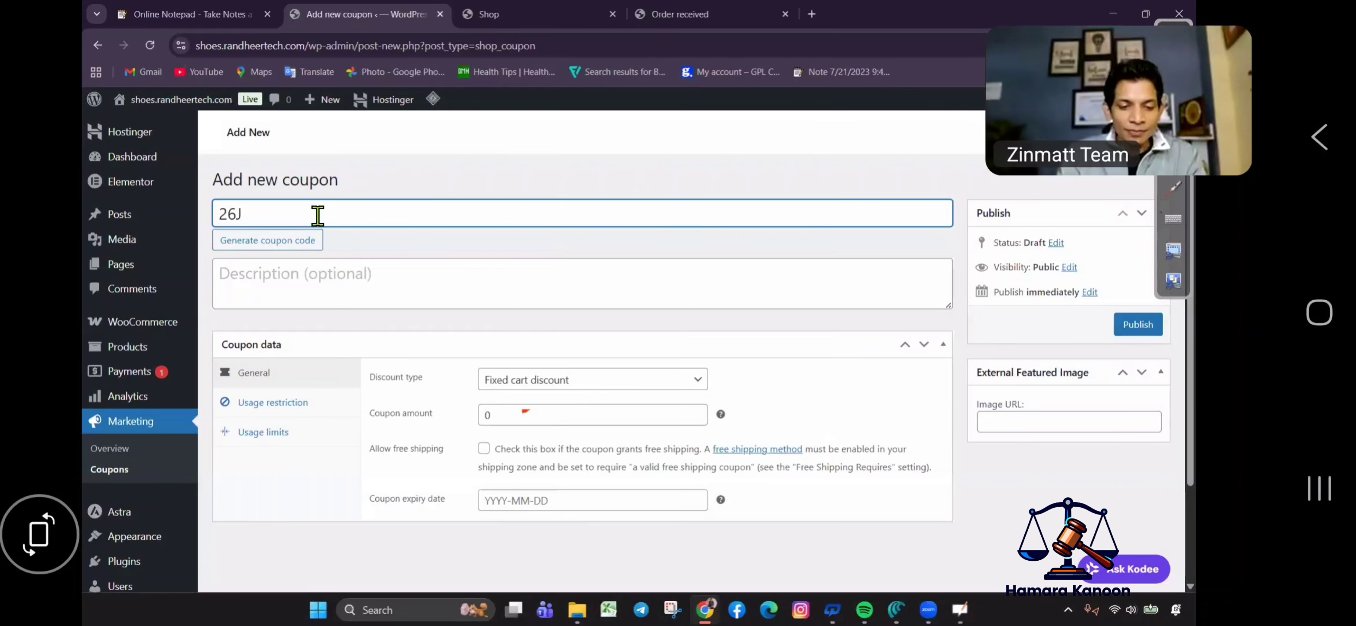
{"action": "key", "text": "ctrl+a"}
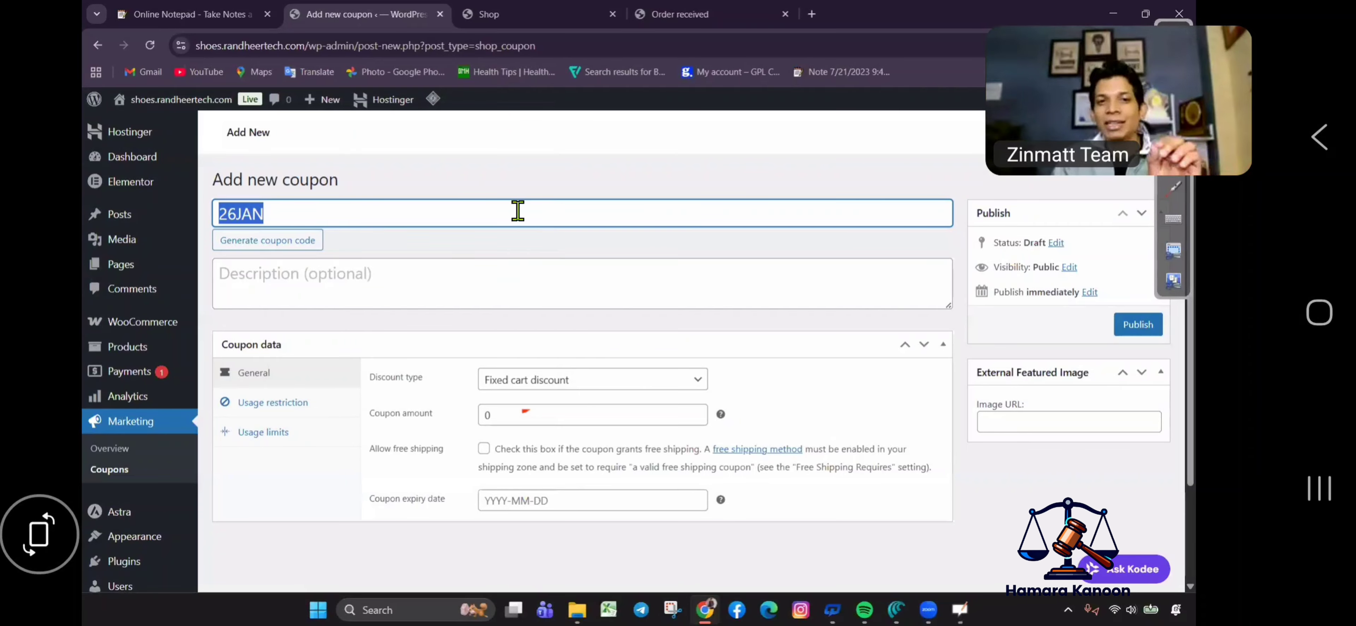
{"action": "key", "text": "Right"}
Keep the Fixed cart discount type and set the coupon amount to 500.
{"action": "left_click", "coordinate": [566, 380]}
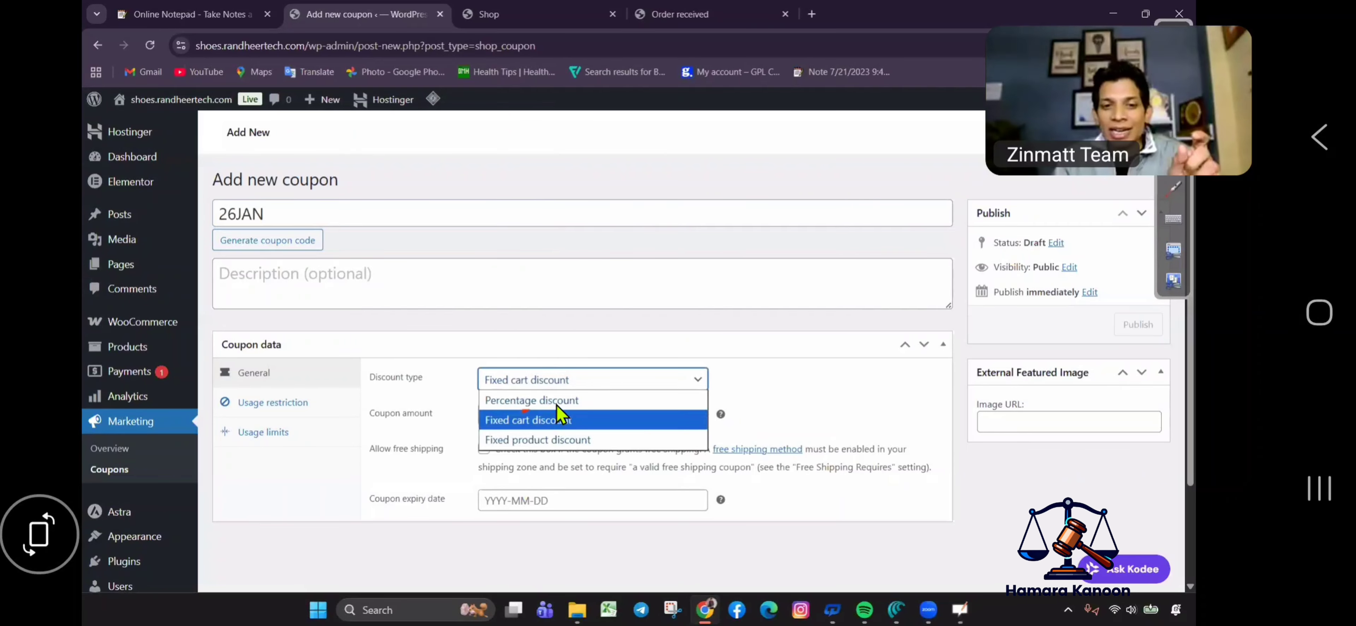
{"action": "left_click", "coordinate": [556, 417]}
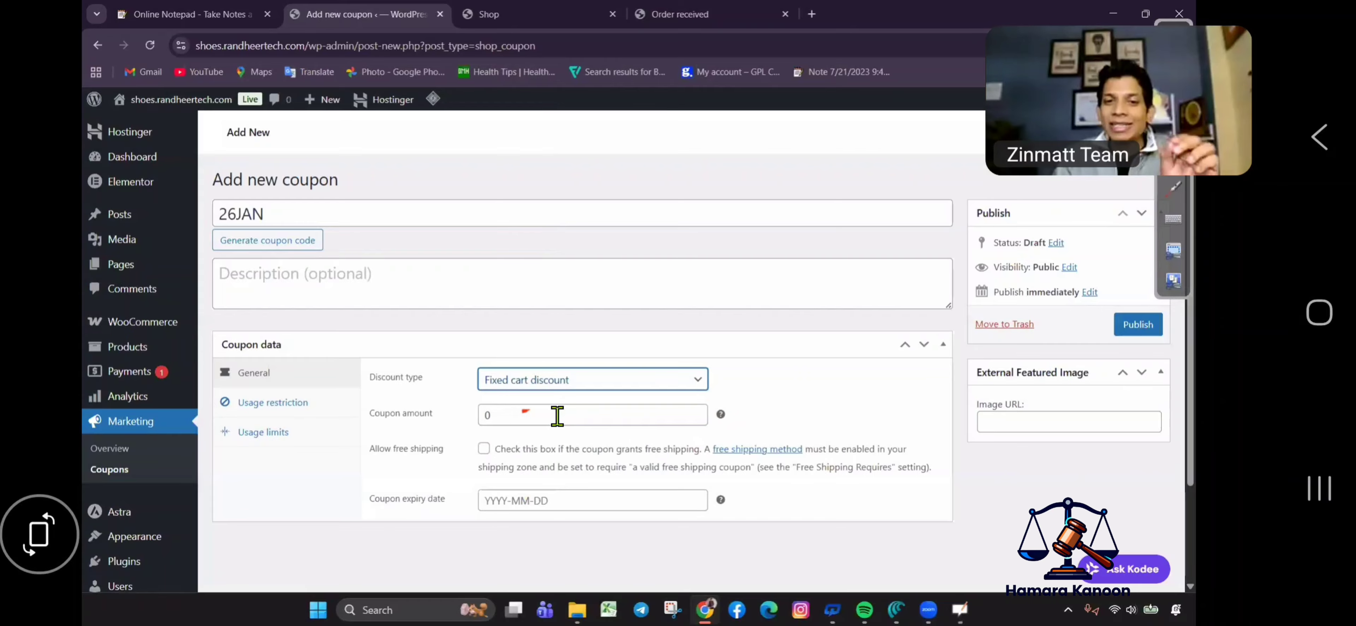
{"action": "left_click", "coordinate": [557, 416]}
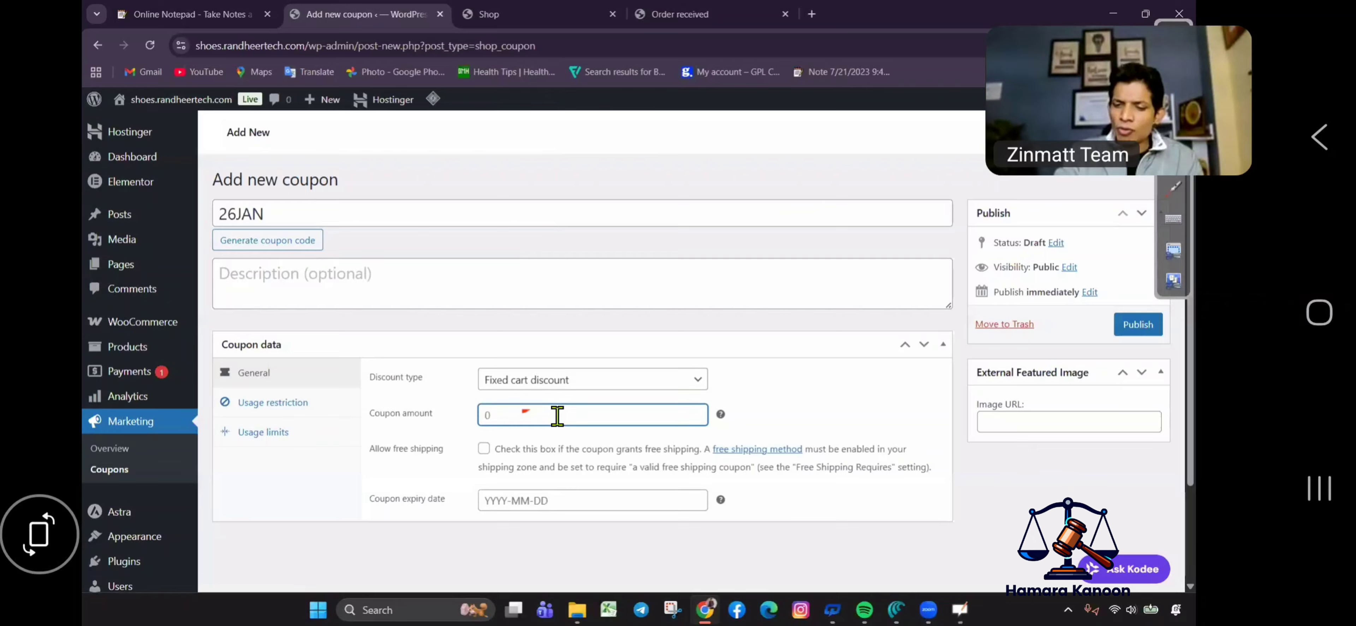
{"action": "type", "text": "500"}
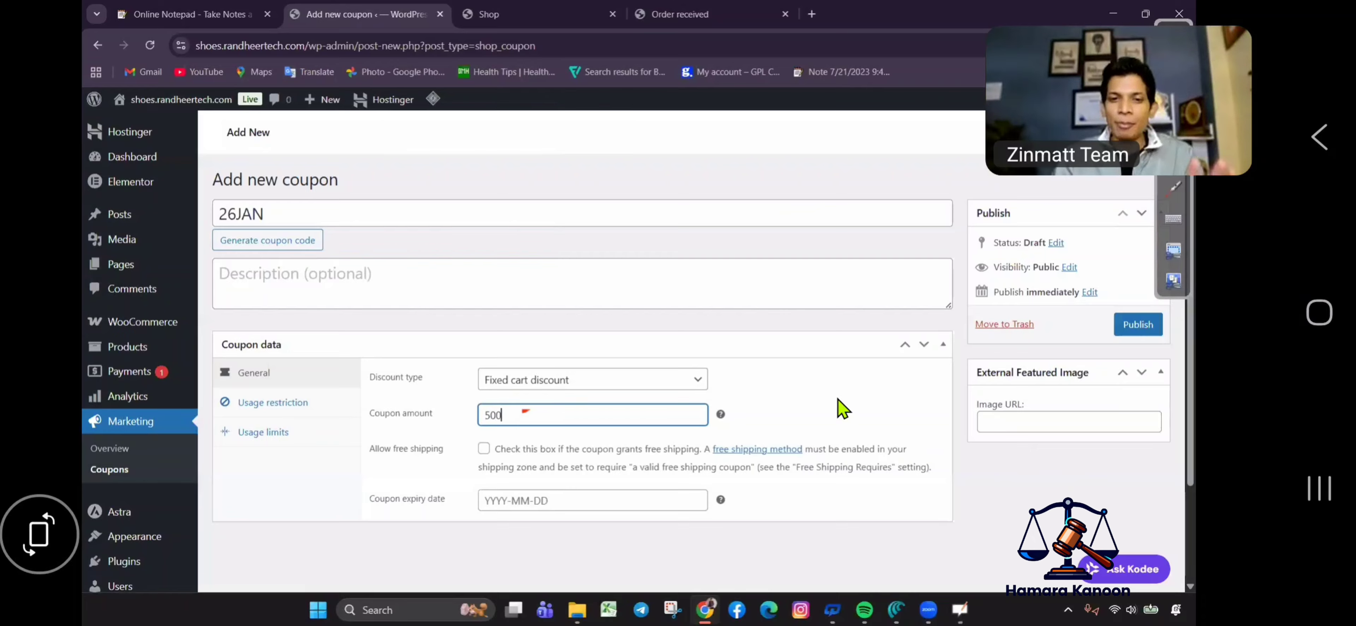
{"action": "left_click", "coordinate": [448, 420]}
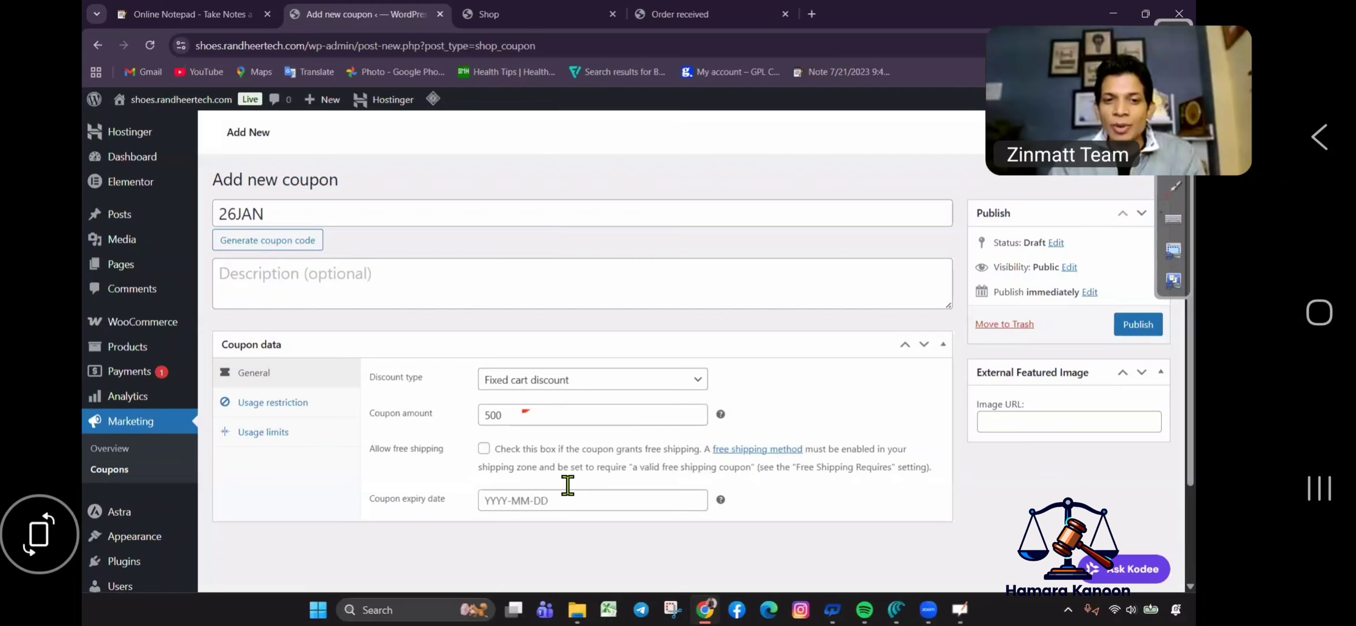
Set the expiry date to 2026-01-27, copy the code 26JAN and publish the coupon.
{"action": "left_click", "coordinate": [546, 503]}
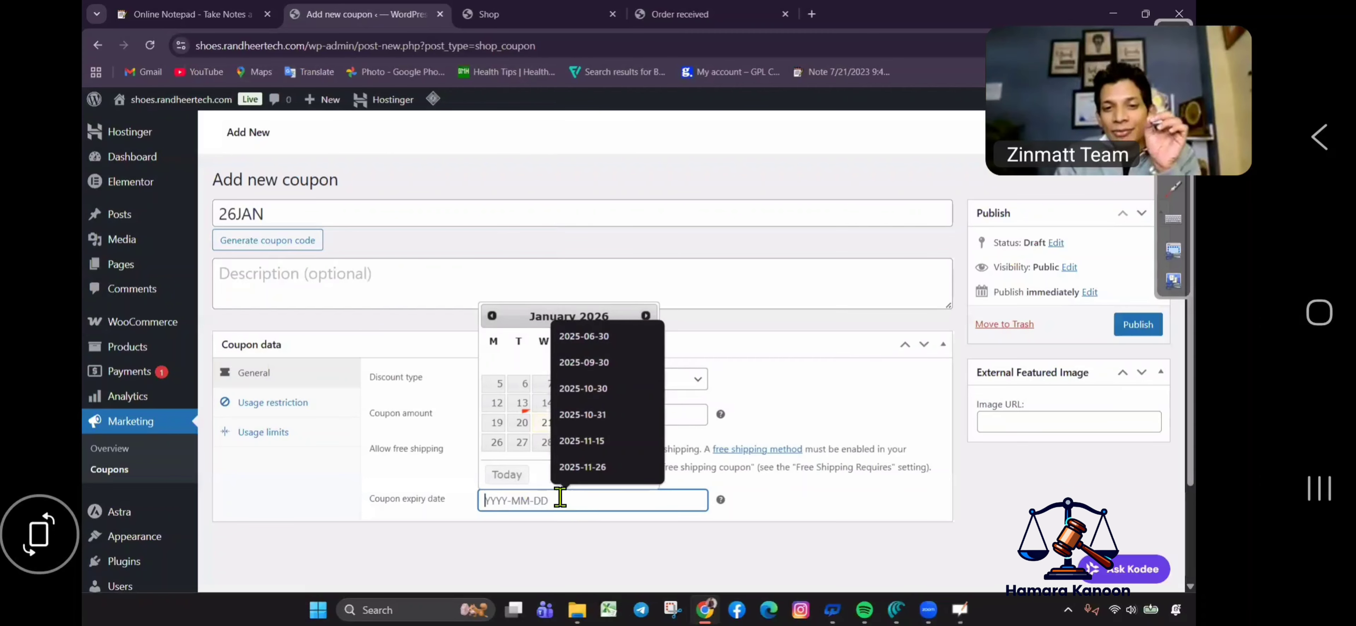
{"action": "left_click", "coordinate": [590, 440]}
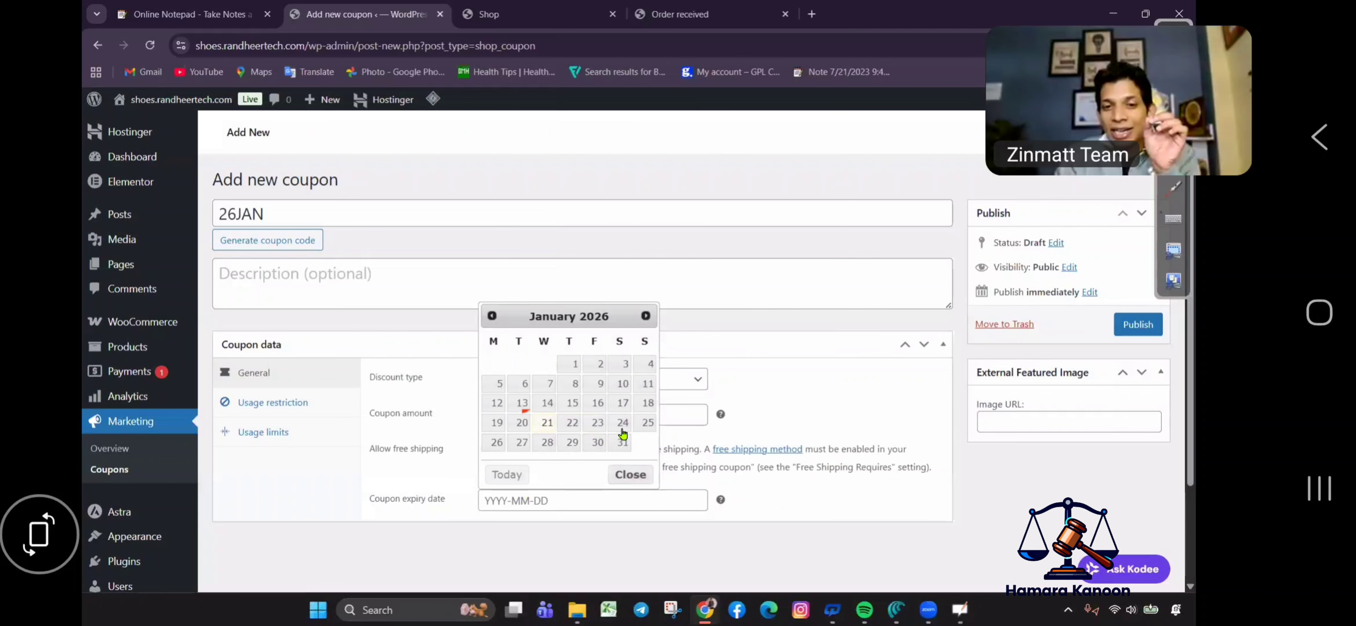
{"action": "left_click", "coordinate": [524, 443]}
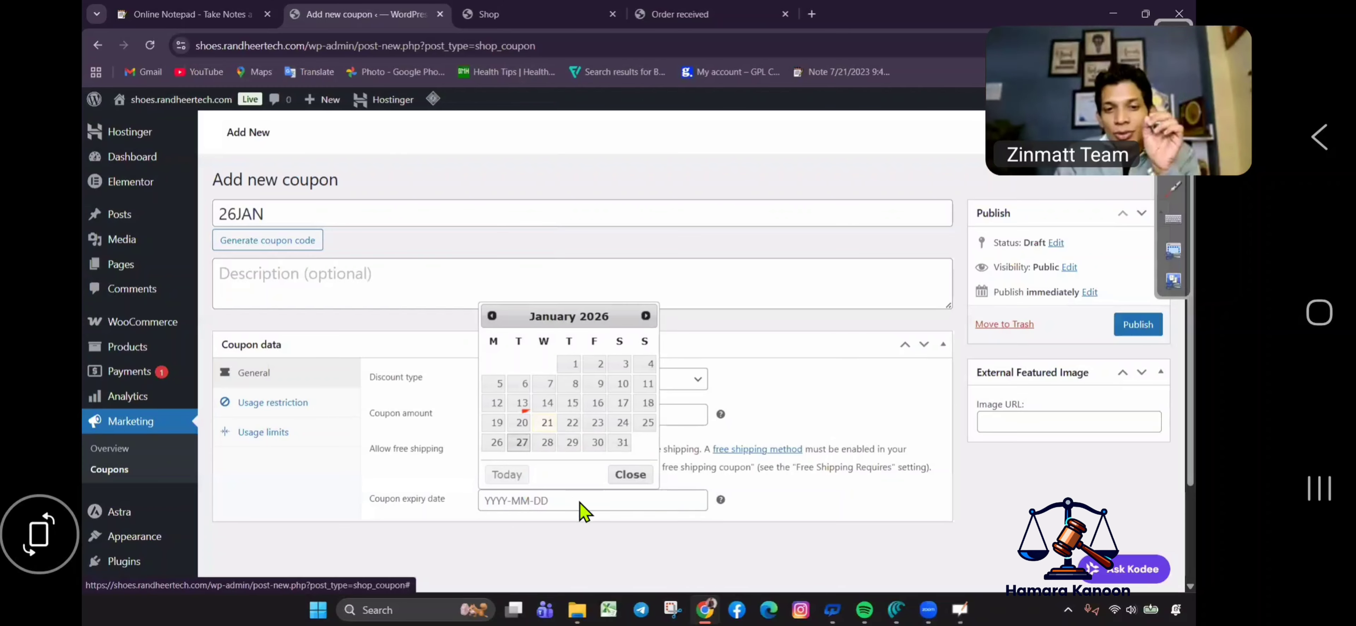
{"action": "triple_click", "coordinate": [459, 218]}
{"action": "key", "text": "ctrl+c"}
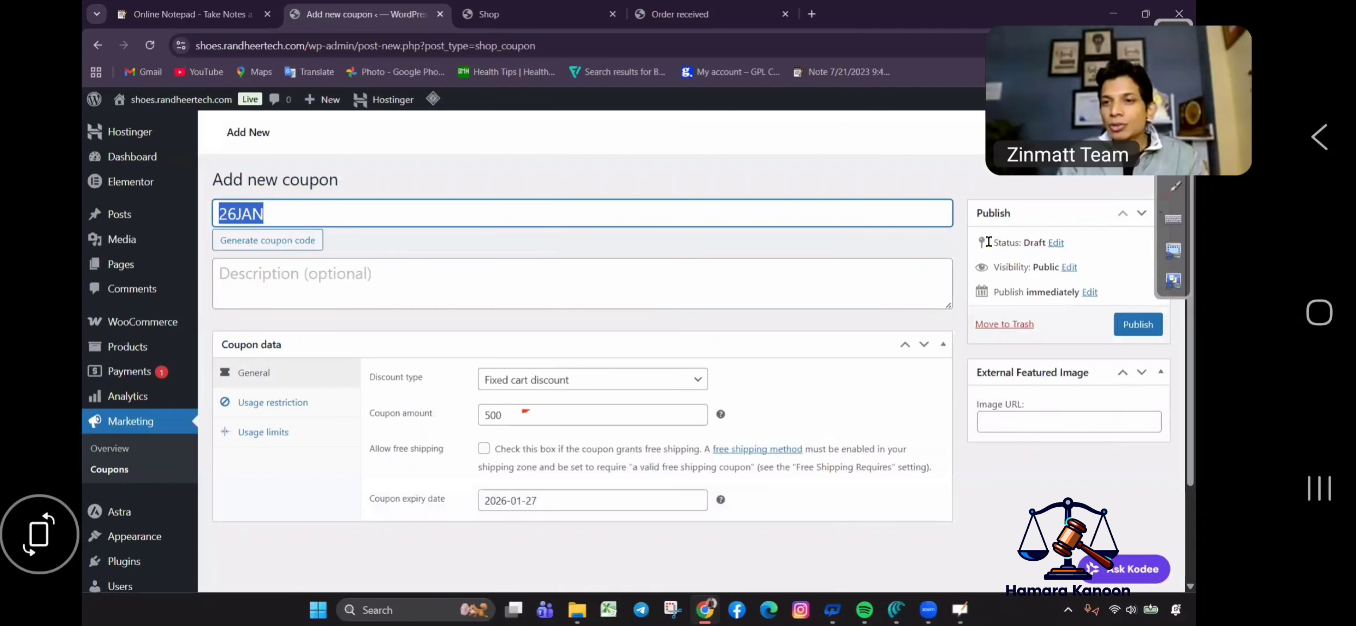
{"action": "scroll", "coordinate": [1041, 276], "scroll_direction": "down", "scroll_amount": 2}
{"action": "key", "text": "Return"}
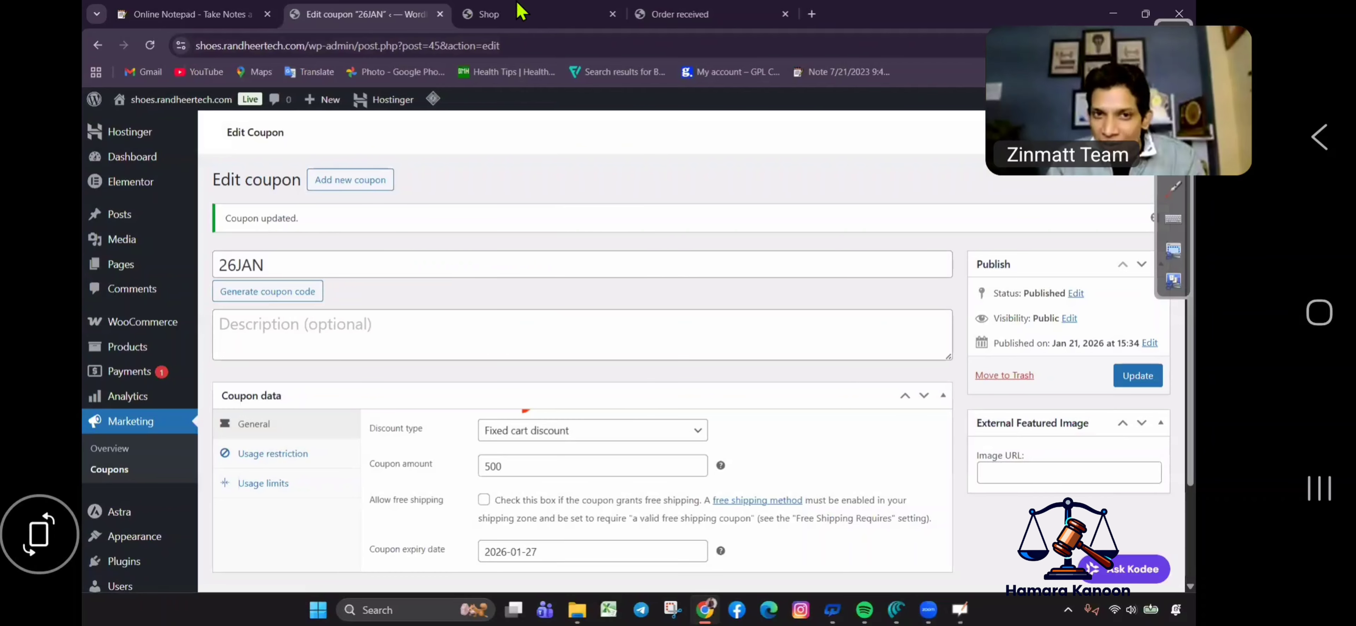
{"action": "left_click", "coordinate": [520, 11]}
{"action": "scroll", "coordinate": [536, 358], "scroll_direction": "down", "scroll_amount": 5}
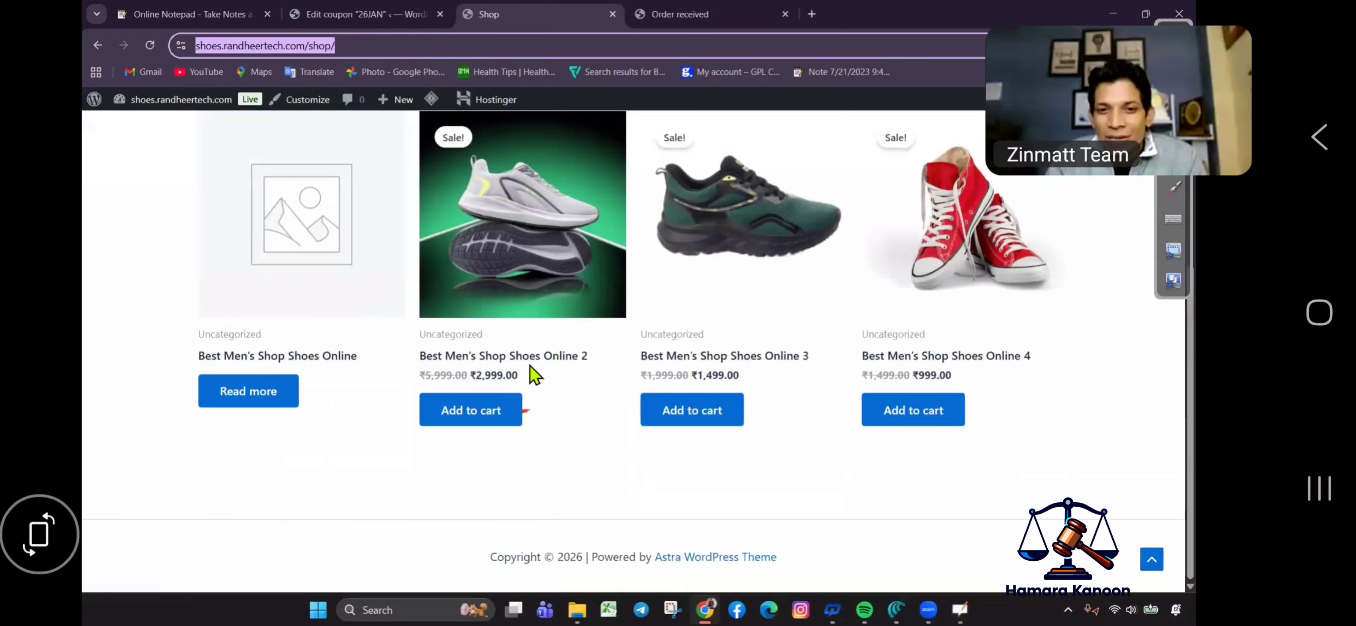
{"action": "left_click", "coordinate": [690, 421]}
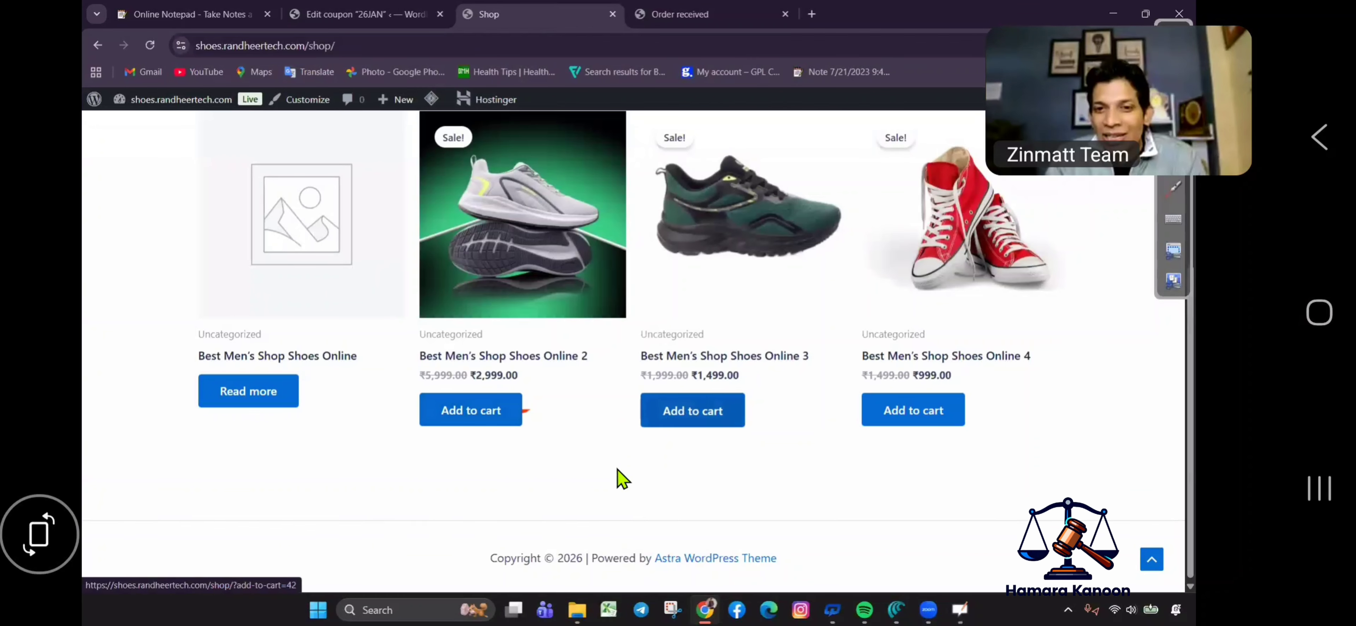
{"action": "scroll", "coordinate": [779, 153], "scroll_direction": "up", "scroll_amount": 5}
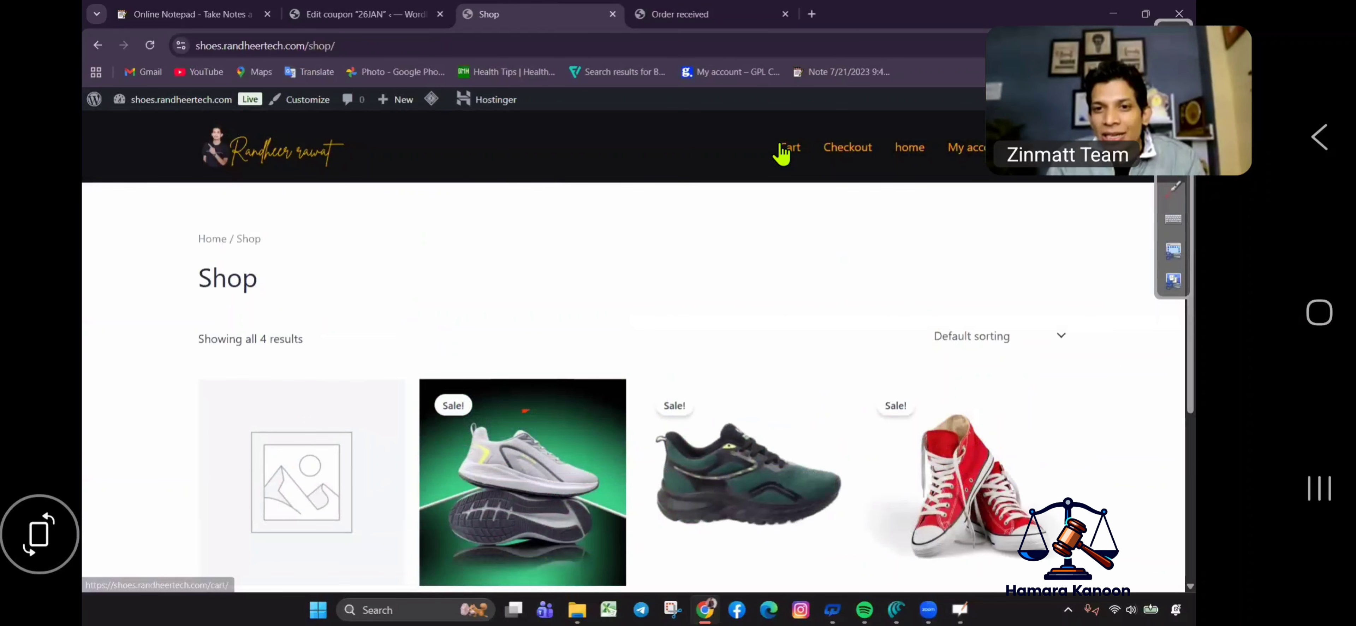
{"action": "left_click", "coordinate": [783, 150]}
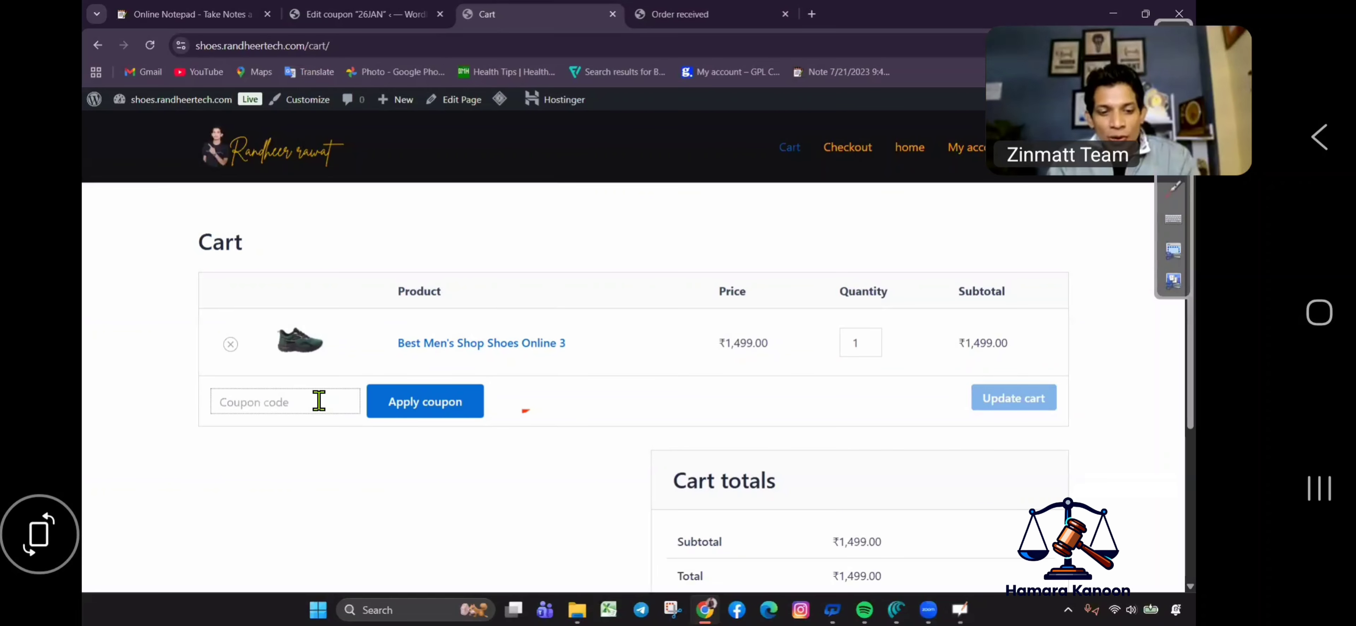
{"action": "key", "text": "ctrl+v"}
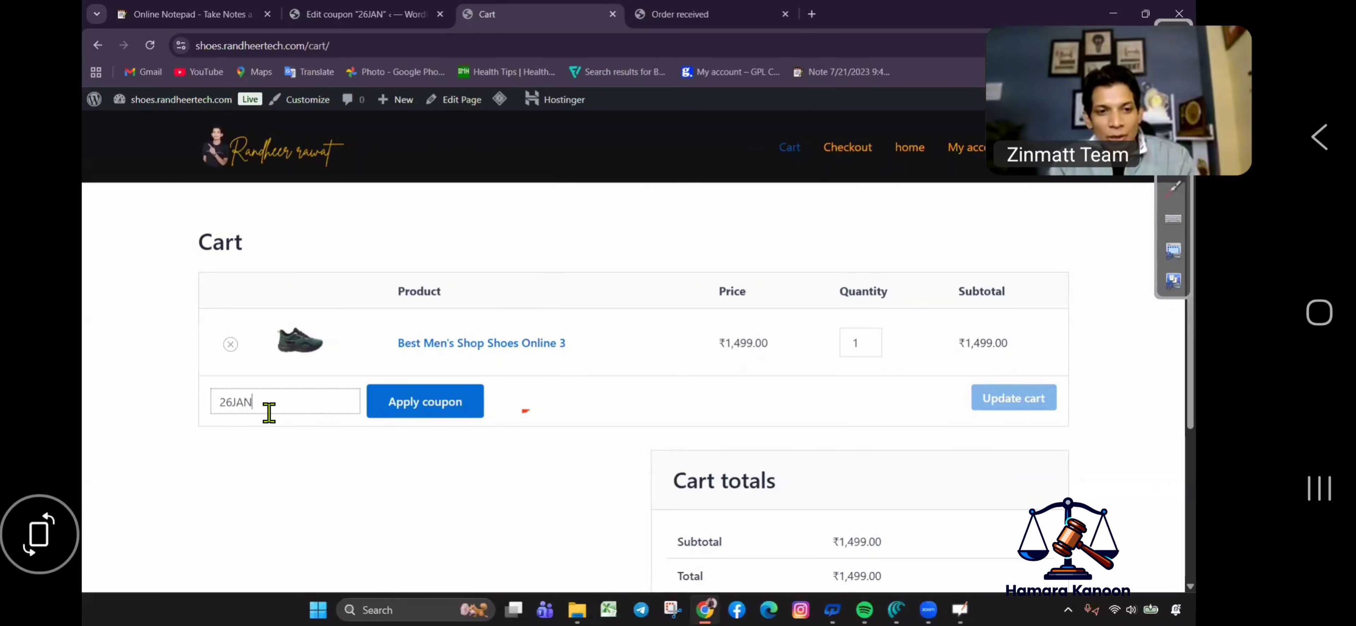
{"action": "left_click", "coordinate": [435, 403]}
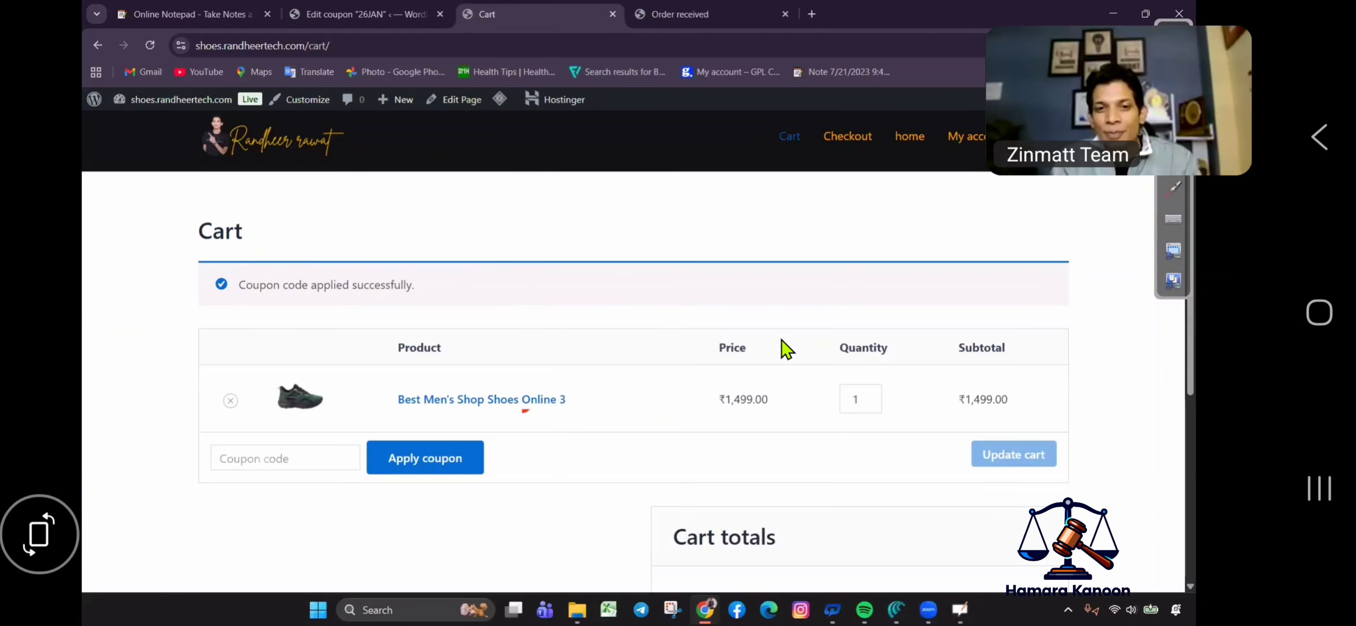
{"action": "scroll", "coordinate": [780, 348], "scroll_direction": "down", "scroll_amount": 5}
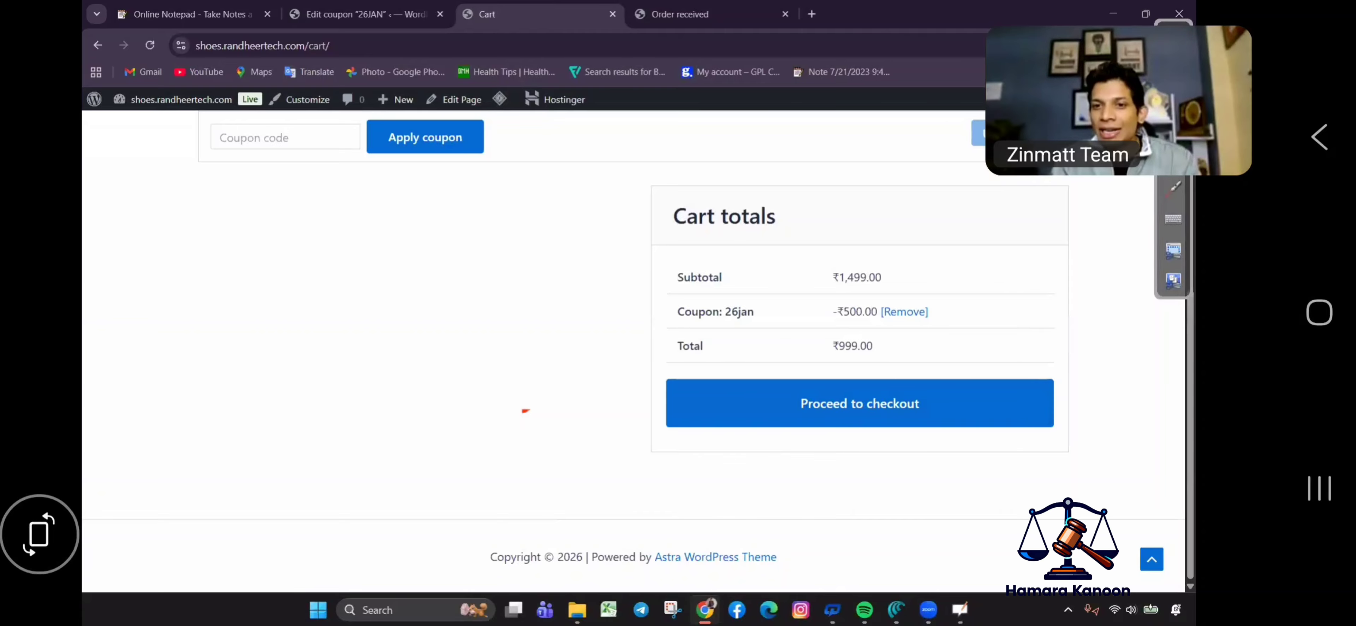
{"action": "mouse_move", "coordinate": [786, 293]}
{"action": "left_mouse_down"}
{"action": "mouse_move", "coordinate": [895, 287]}
{"action": "mouse_move", "coordinate": [811, 316]}
{"action": "left_mouse_up"}
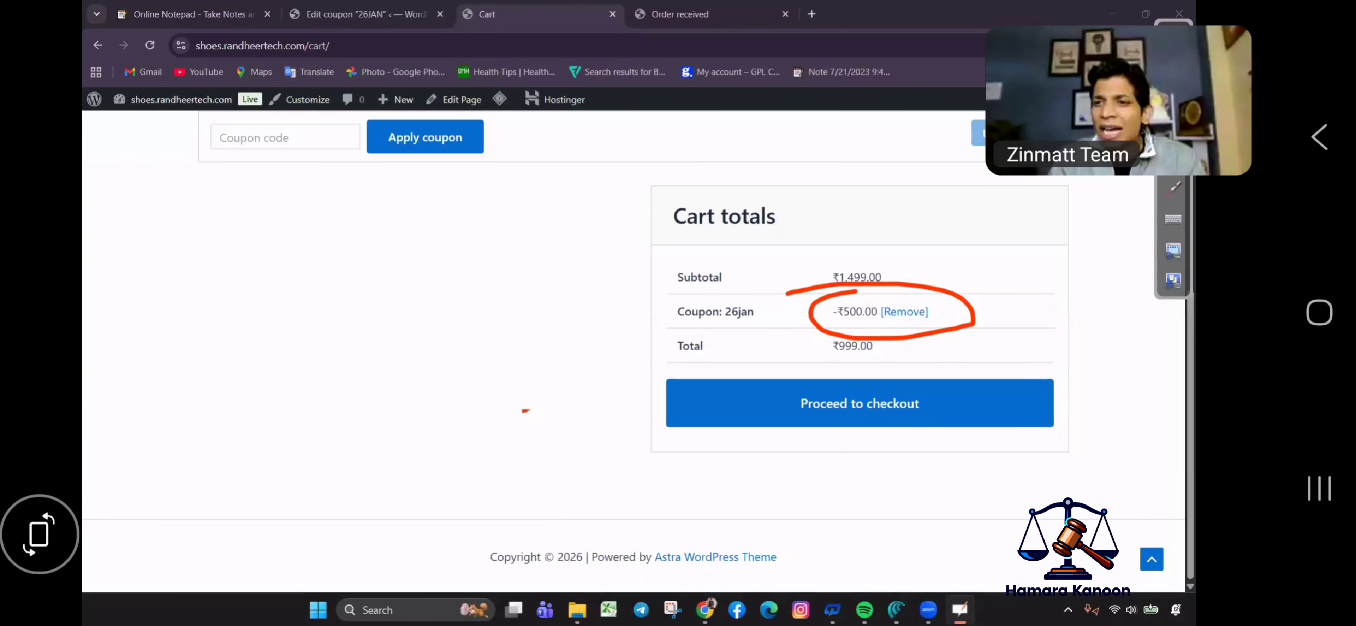
{"action": "mouse_move", "coordinate": [921, 260]}
{"action": "left_mouse_down"}
{"action": "mouse_move", "coordinate": [802, 303]}
{"action": "mouse_move", "coordinate": [1027, 304]}
{"action": "left_mouse_up"}
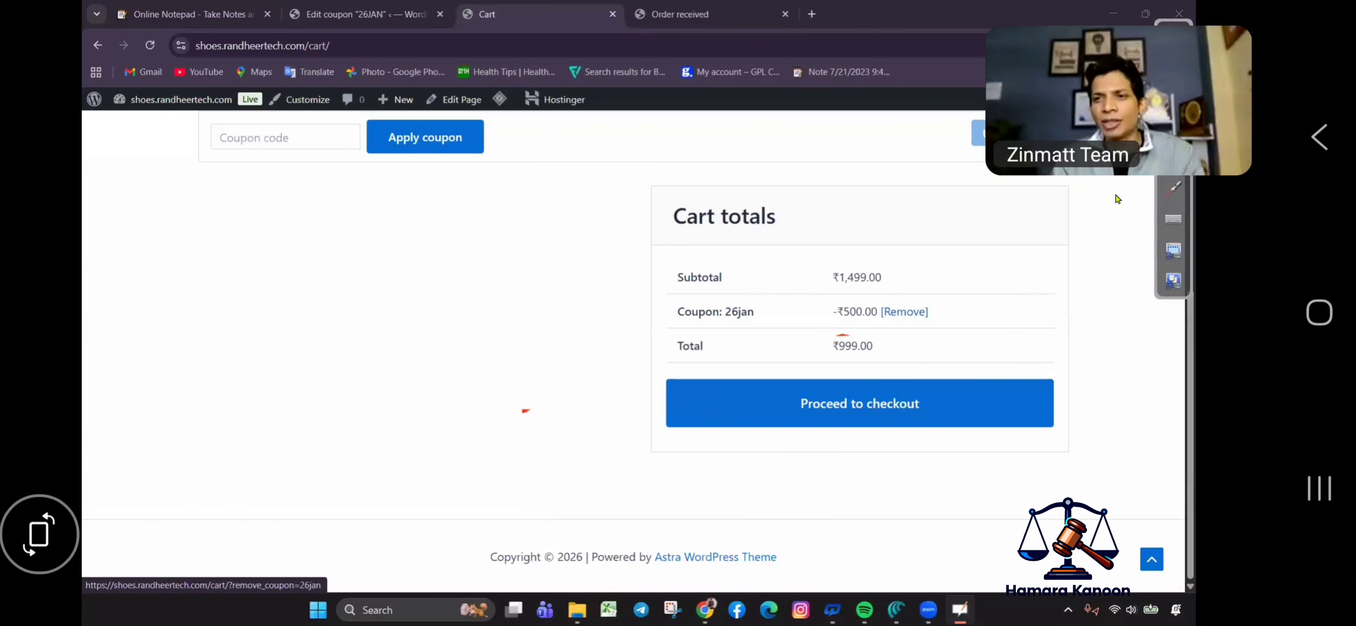
{"action": "left_click", "coordinate": [1173, 250]}
Switch from the Cart tab back to the Edit coupon 26JAN admin tab.
{"action": "left_click", "coordinate": [837, 342]}
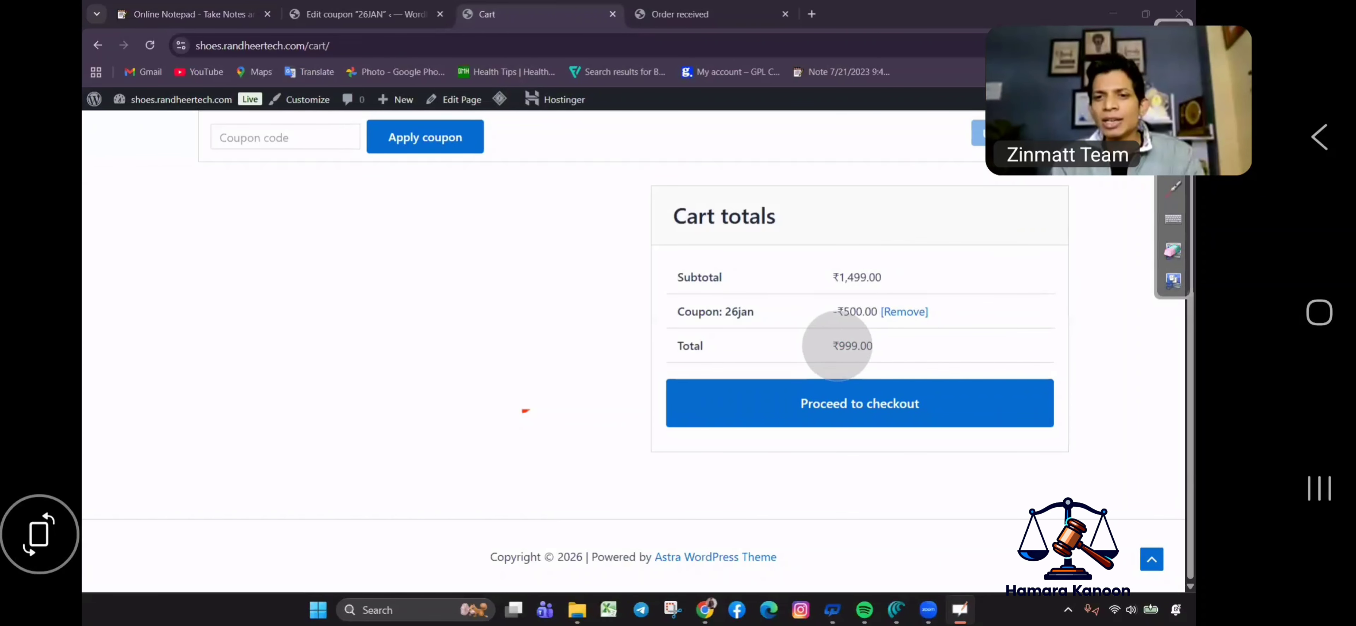
{"action": "left_click", "coordinate": [1173, 251]}
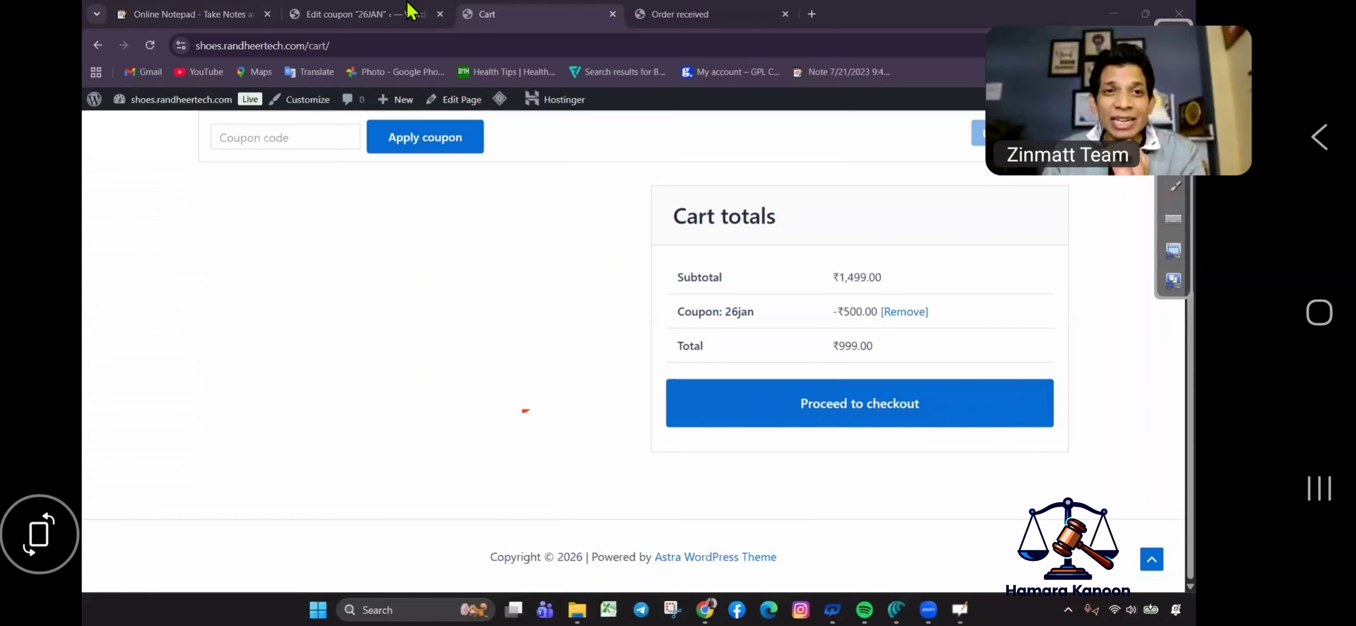
{"action": "key", "text": "ctrl+shift+Tab"}
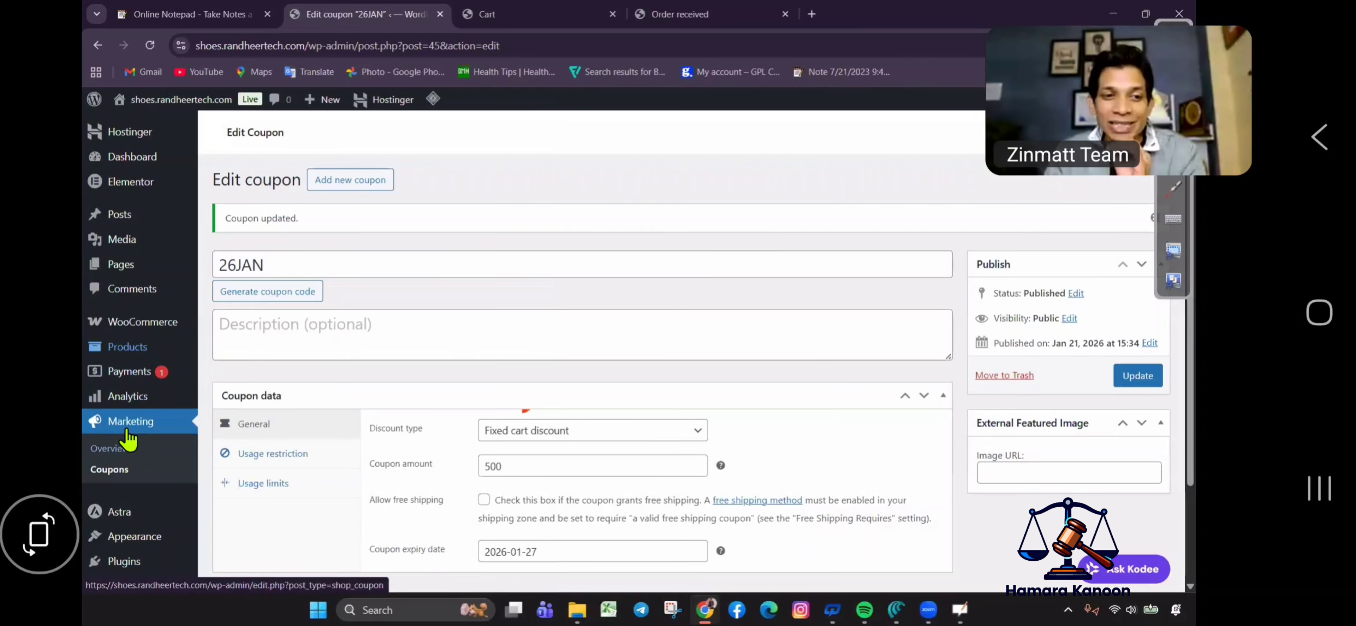
Search the plugin directory for 'site' and install Site Kit by Google.
{"action": "scroll", "coordinate": [120, 452], "scroll_direction": "down", "scroll_amount": 2}
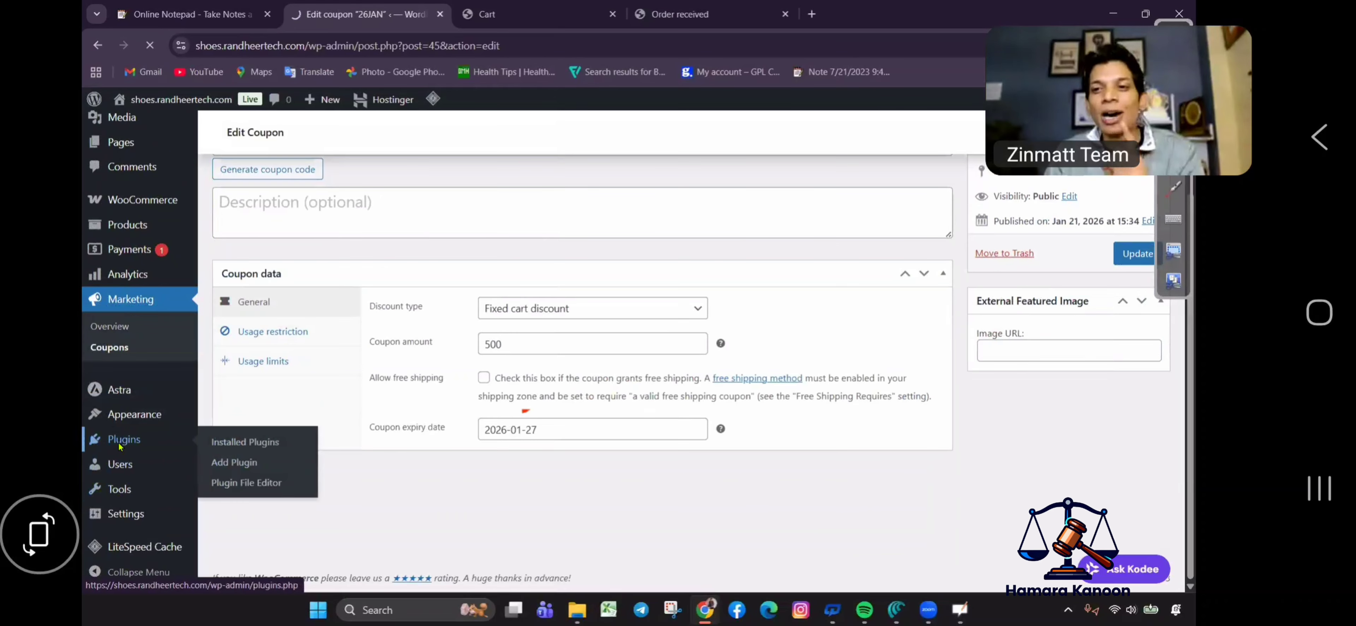
{"action": "left_click", "coordinate": [121, 442]}
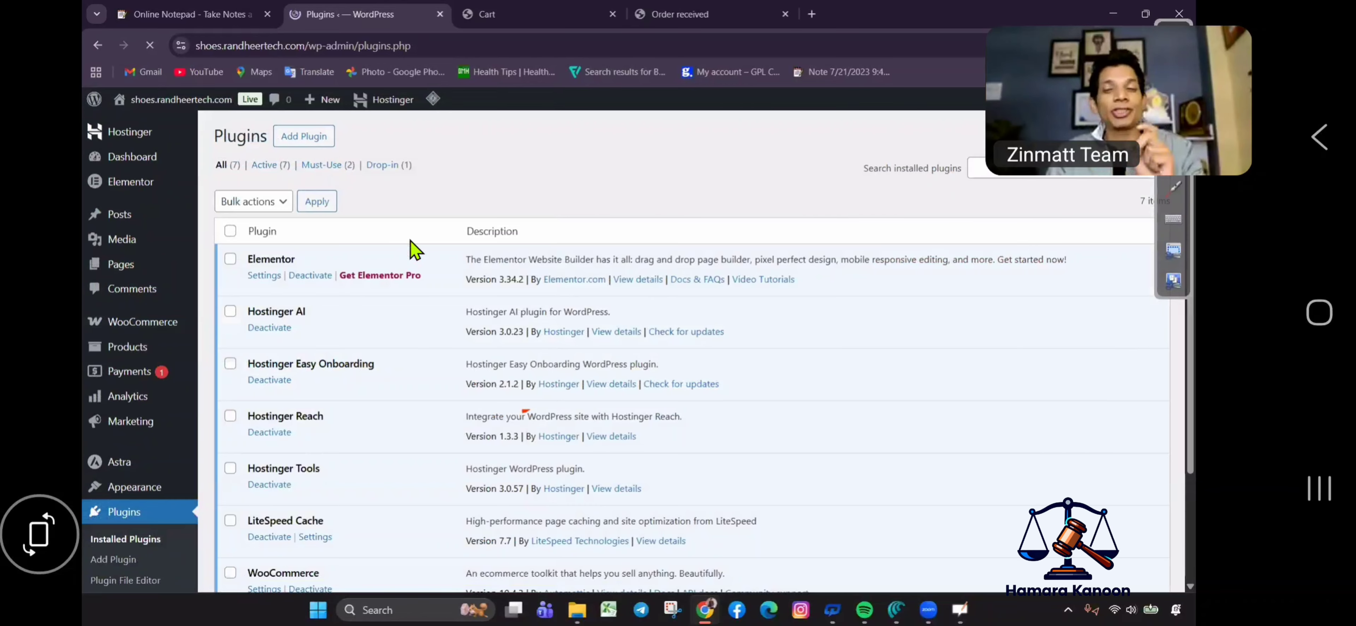
{"action": "left_click", "coordinate": [322, 142]}
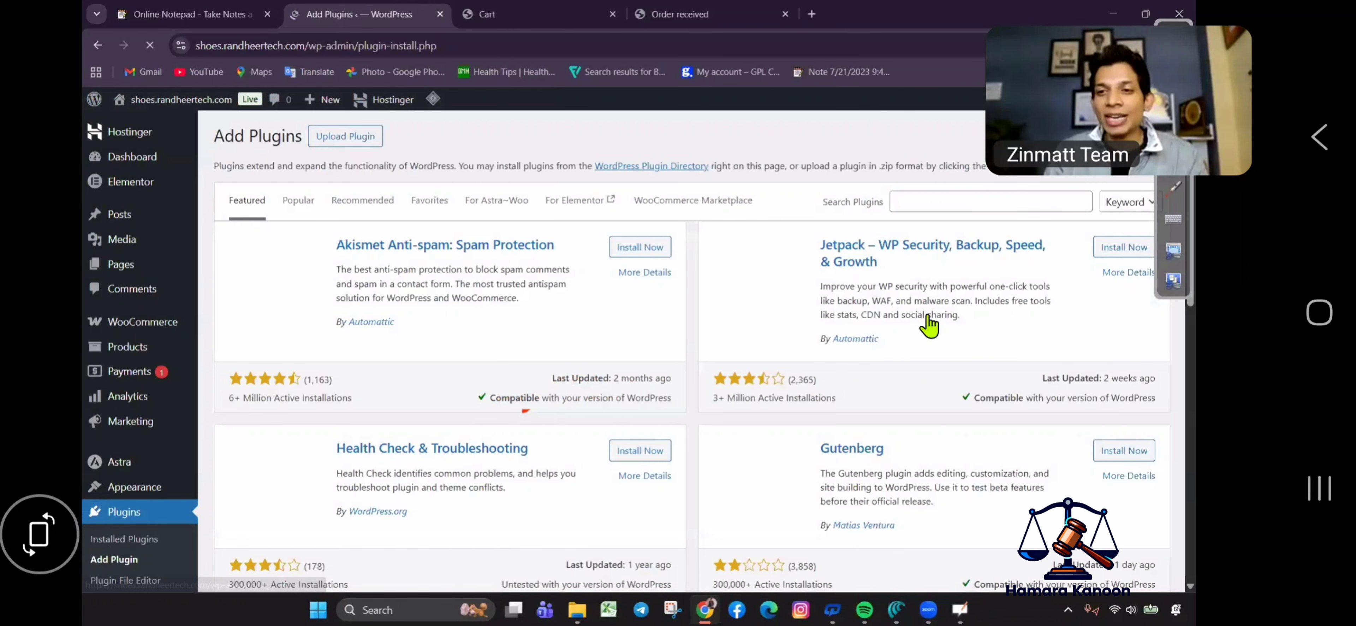
{"action": "left_click", "coordinate": [932, 200]}
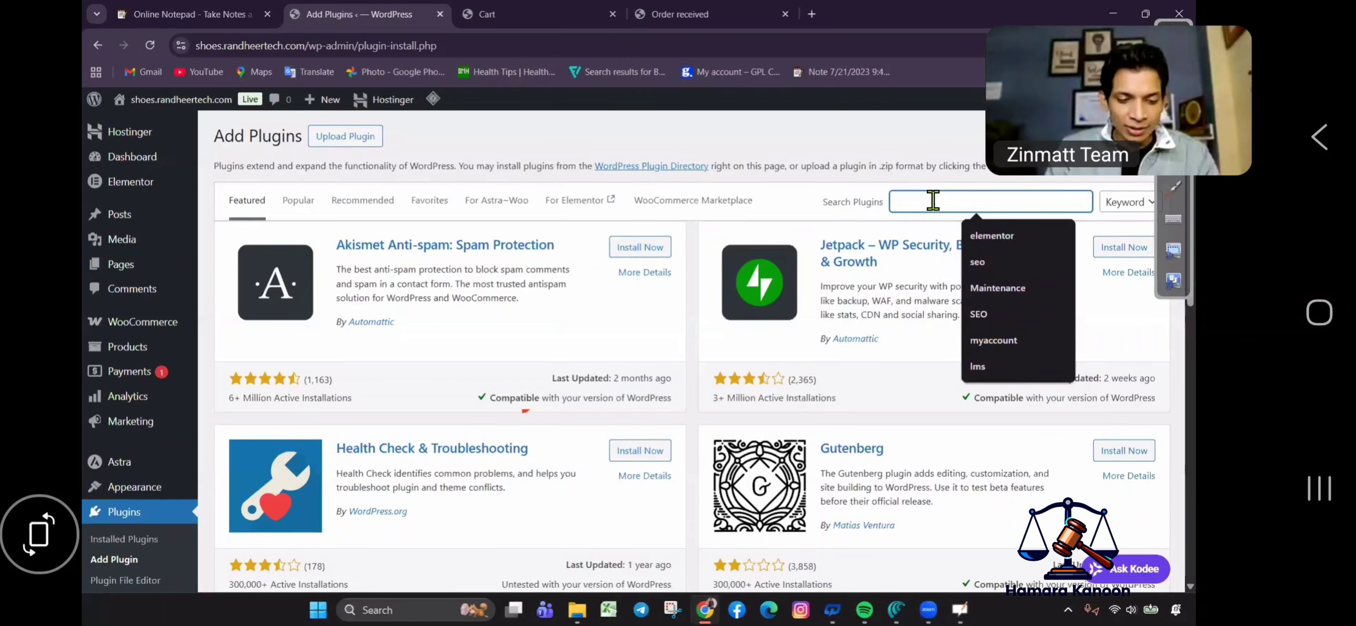
{"action": "type", "text": "site"}
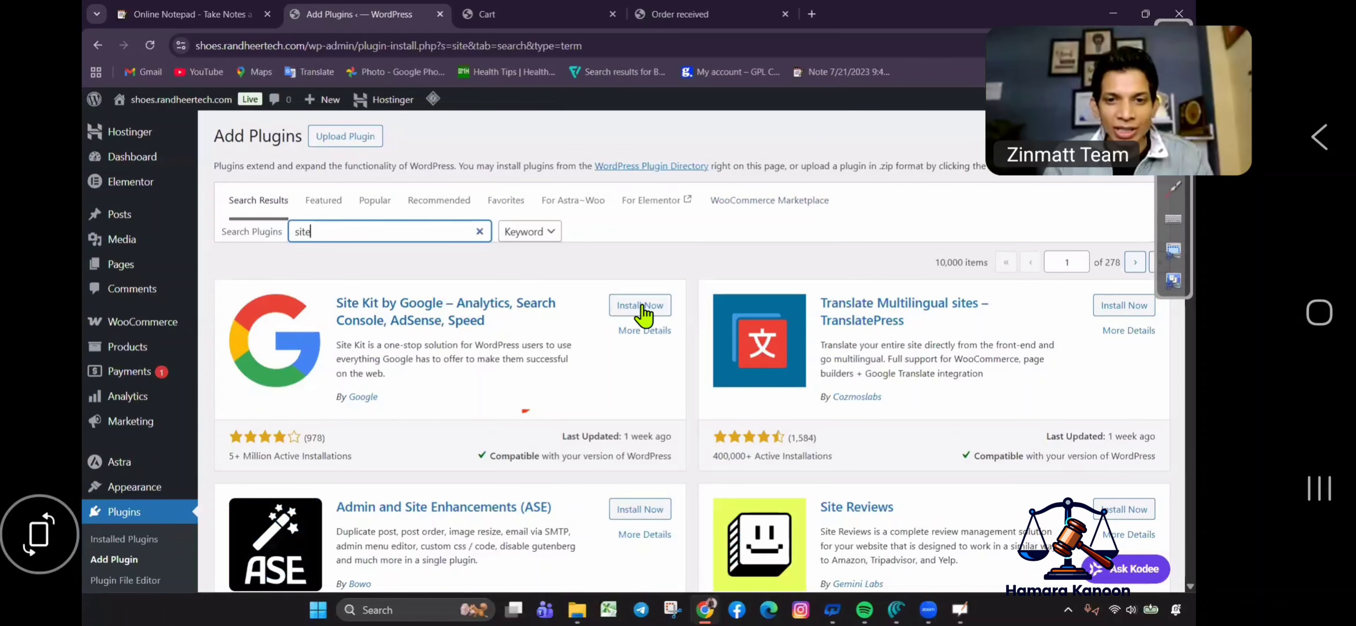
{"action": "left_click", "coordinate": [640, 305]}
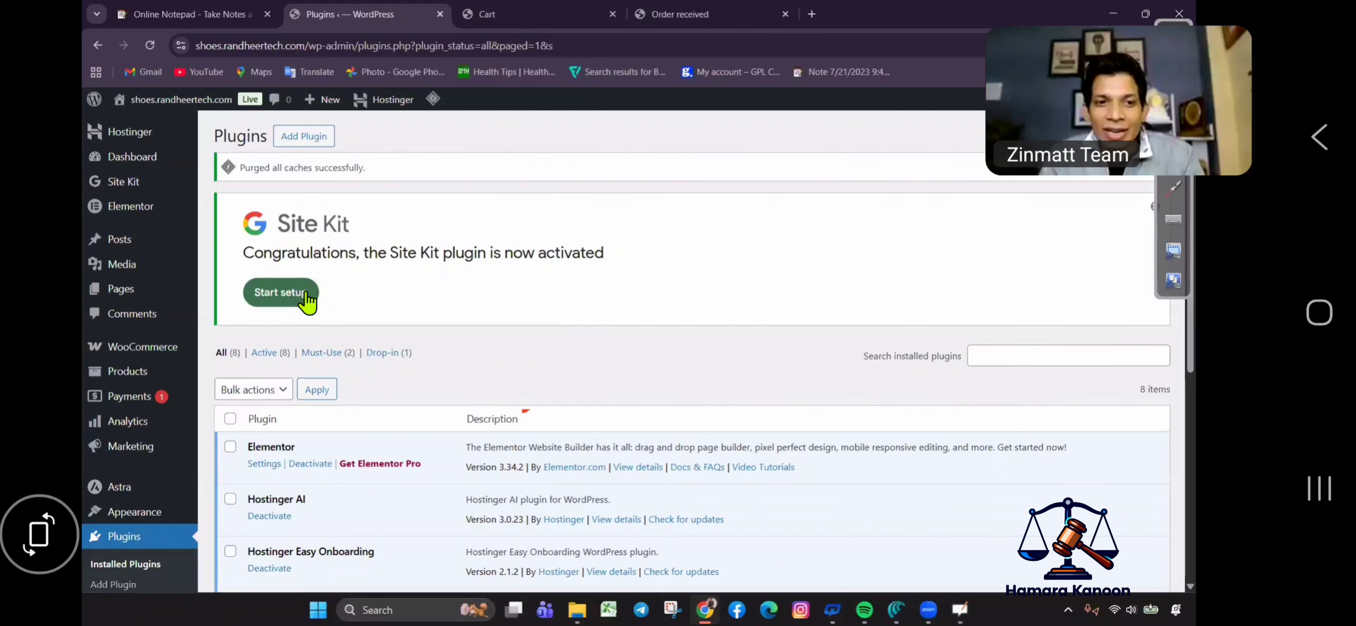
Start the Site Kit setup and choose Sign in with Google.
{"action": "left_click", "coordinate": [279, 299]}
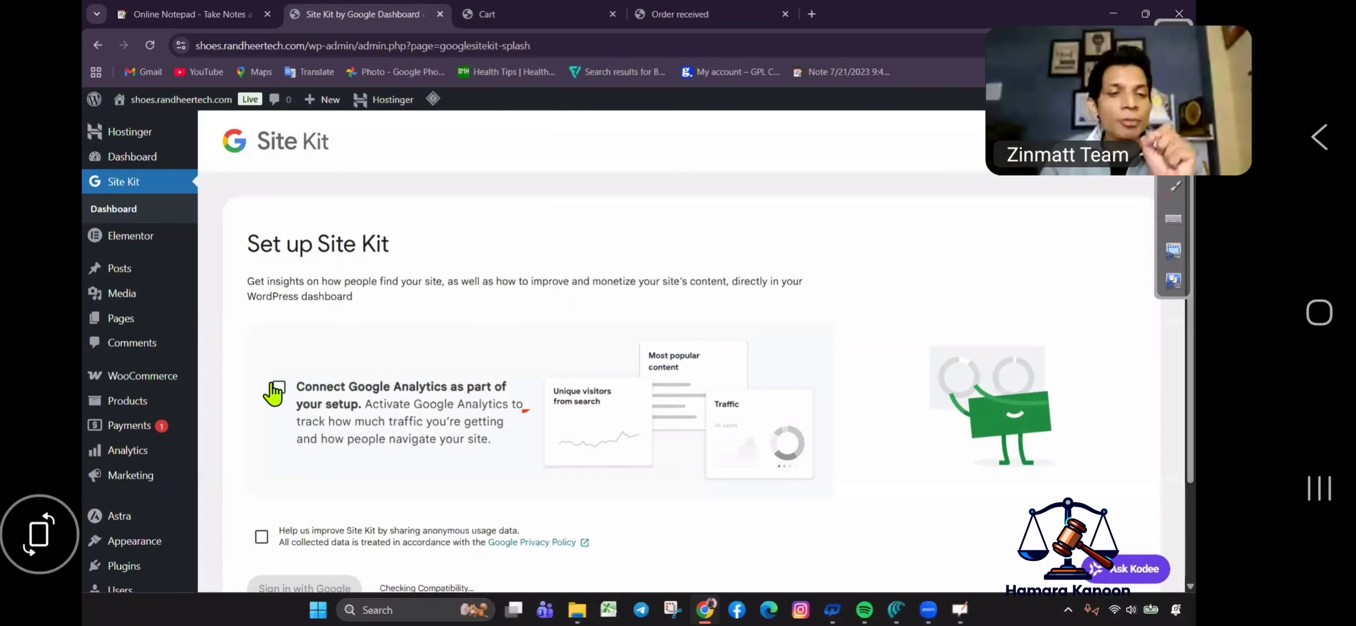
{"action": "scroll", "coordinate": [326, 469], "scroll_direction": "down", "scroll_amount": 2}
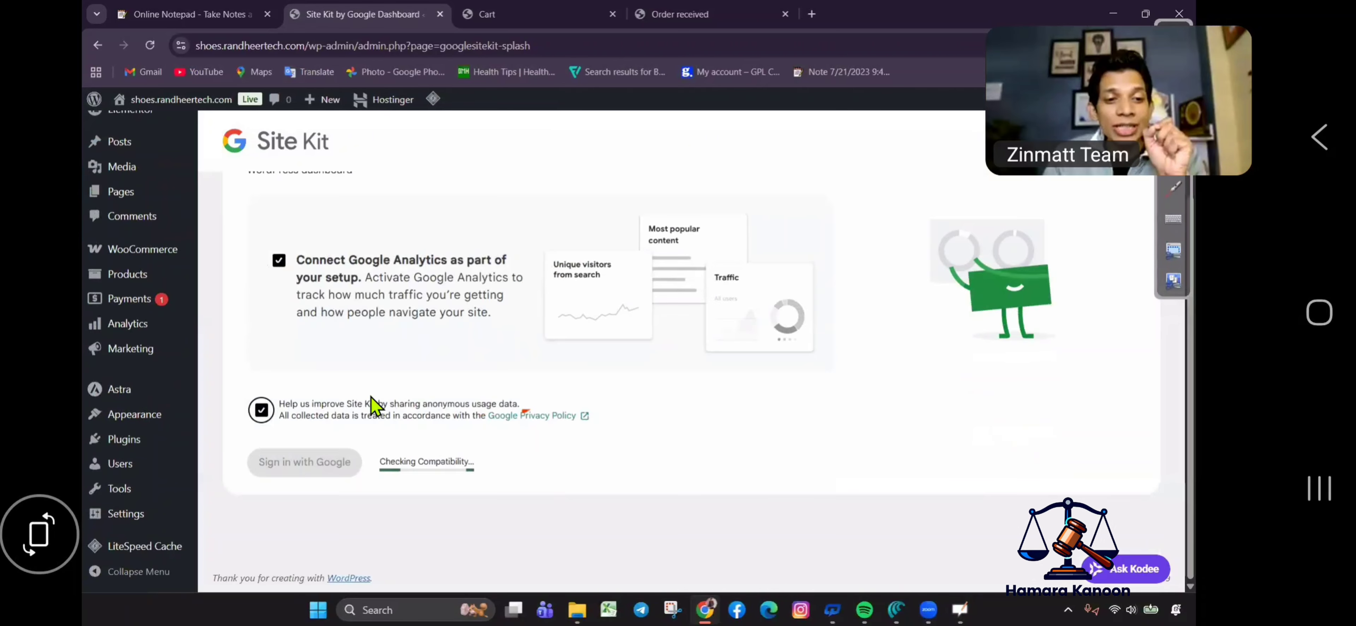
{"action": "left_click", "coordinate": [300, 470]}
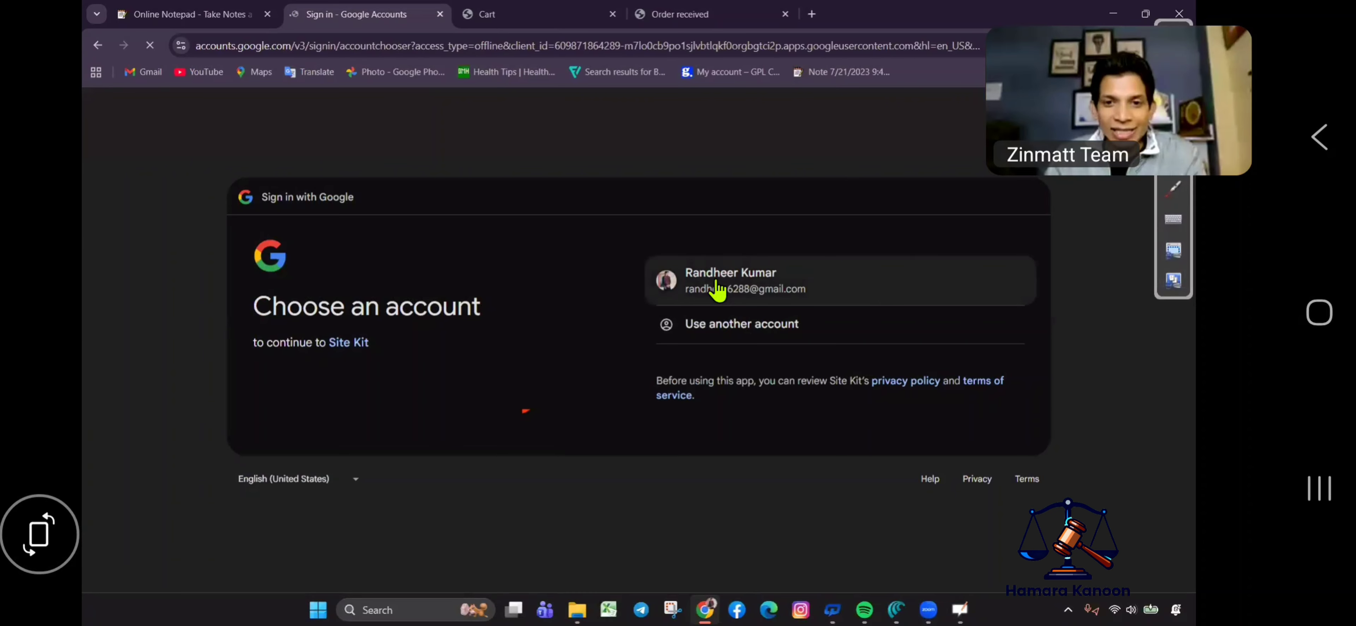
Sign in with the Google account and grant Site Kit access.
{"action": "left_click", "coordinate": [837, 285]}
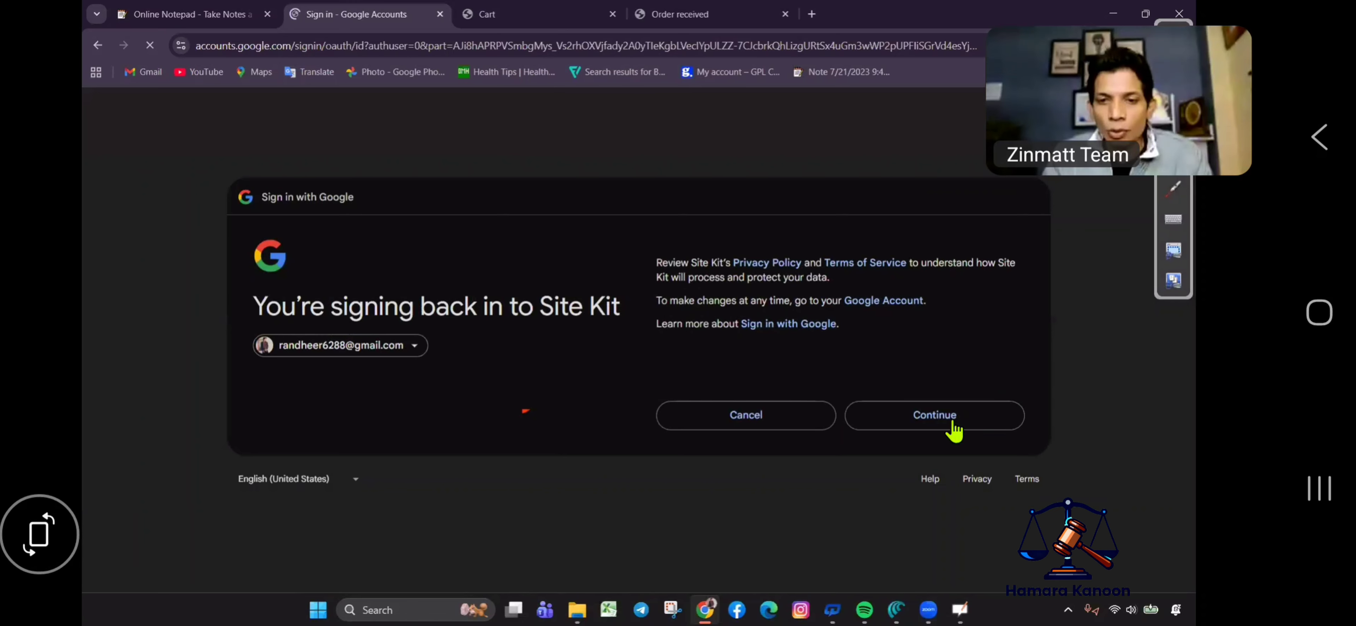
{"action": "left_click", "coordinate": [954, 423]}
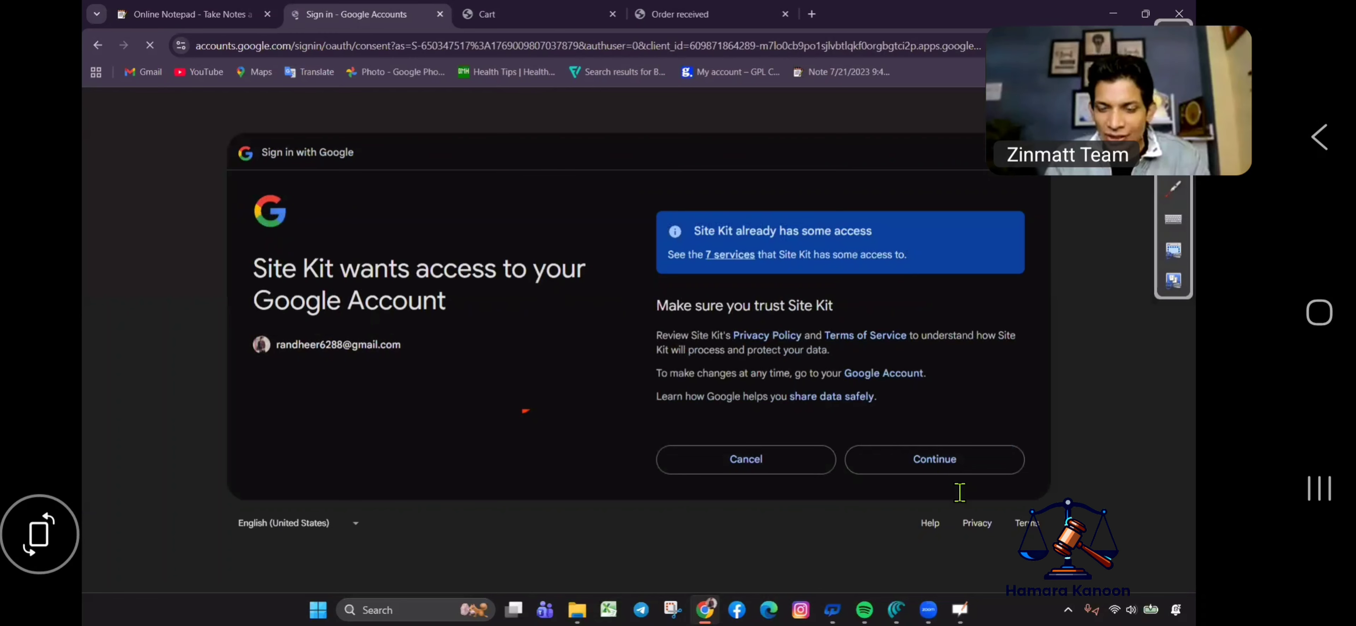
{"action": "left_click", "coordinate": [919, 471]}
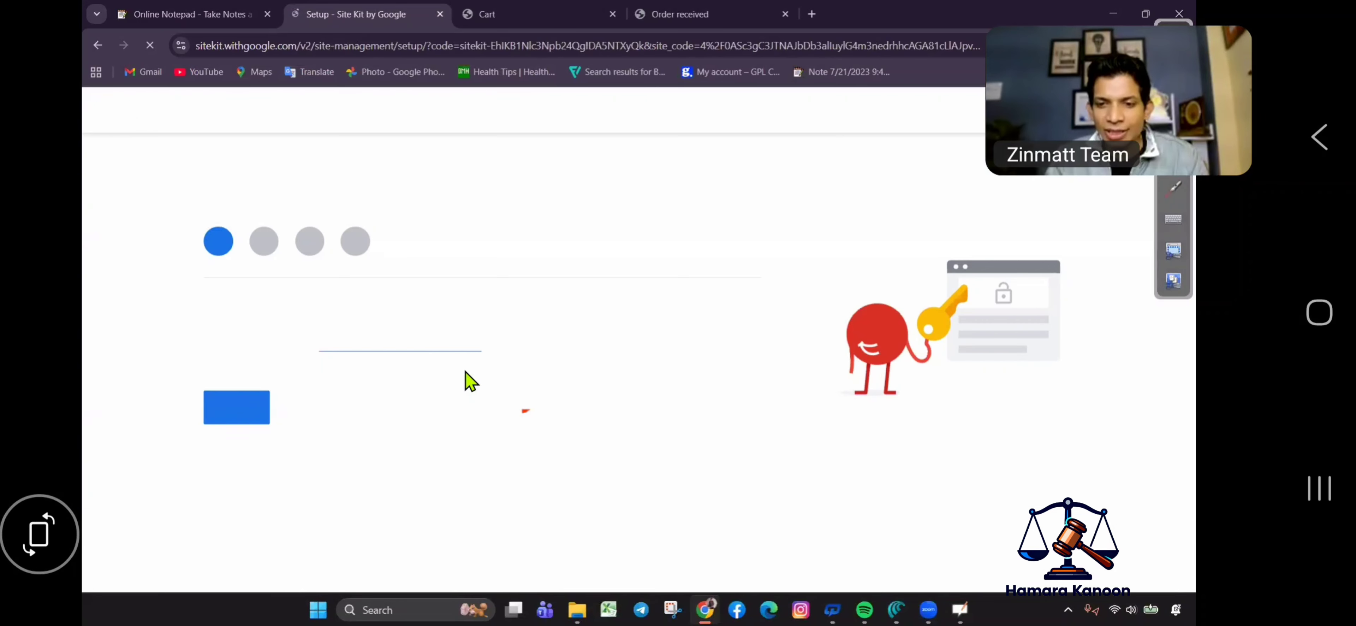
Verify site ownership, allow dashboard metrics, set up Search Console, then continue to Analytics.
{"action": "left_click", "coordinate": [223, 417]}
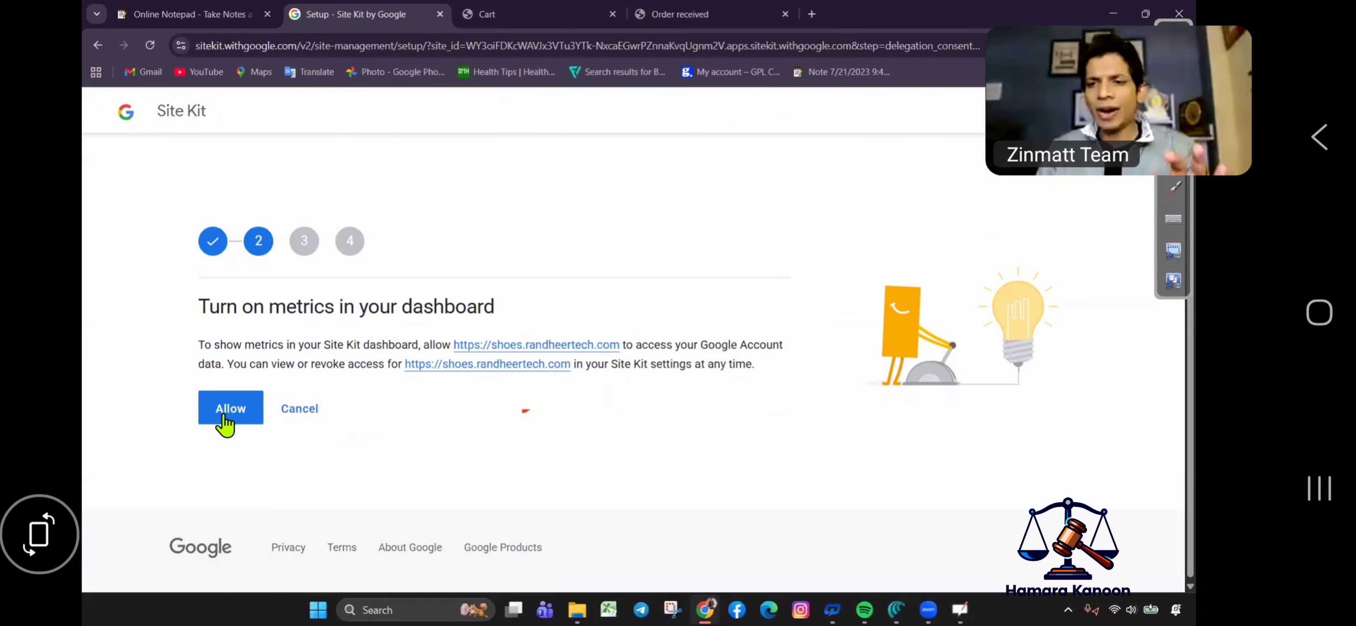
{"action": "left_click", "coordinate": [235, 417]}
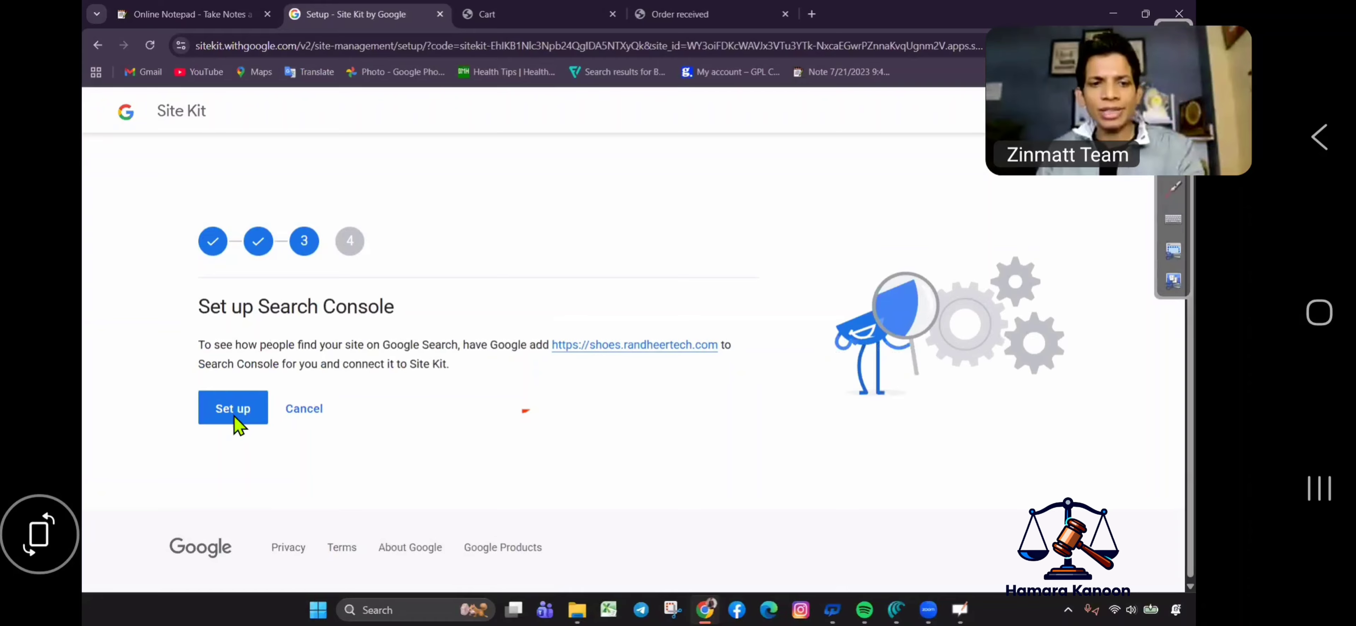
{"action": "left_click", "coordinate": [235, 416]}
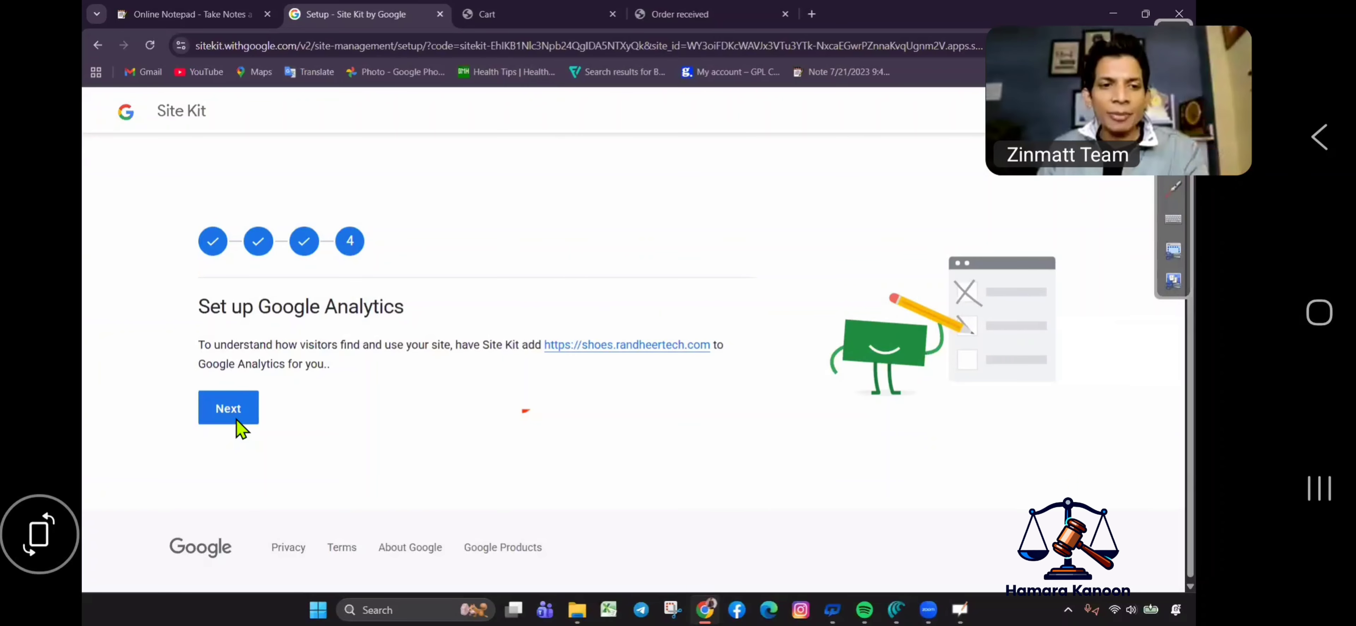
{"action": "left_click", "coordinate": [232, 416]}
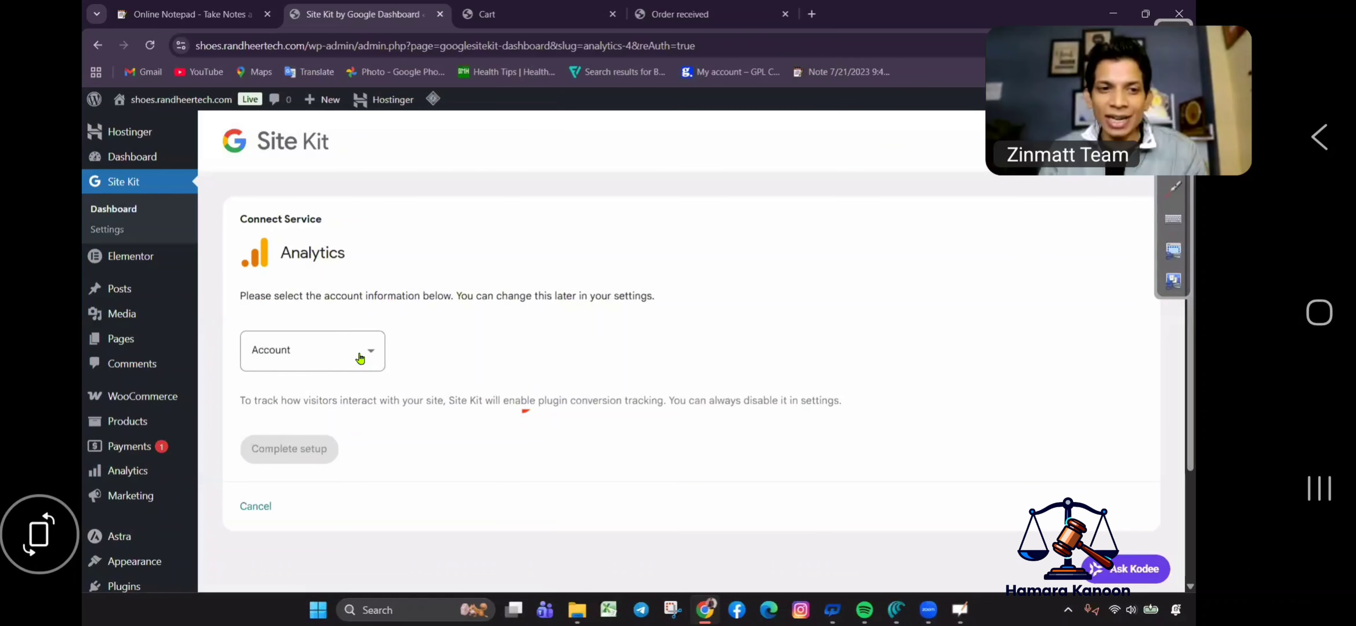
Choose Set up a new account and create the pre-filled Analytics account for shoes.randheertech.com.
{"action": "left_click", "coordinate": [360, 357]}
{"action": "scroll", "coordinate": [337, 308], "scroll_direction": "down", "scroll_amount": 5}
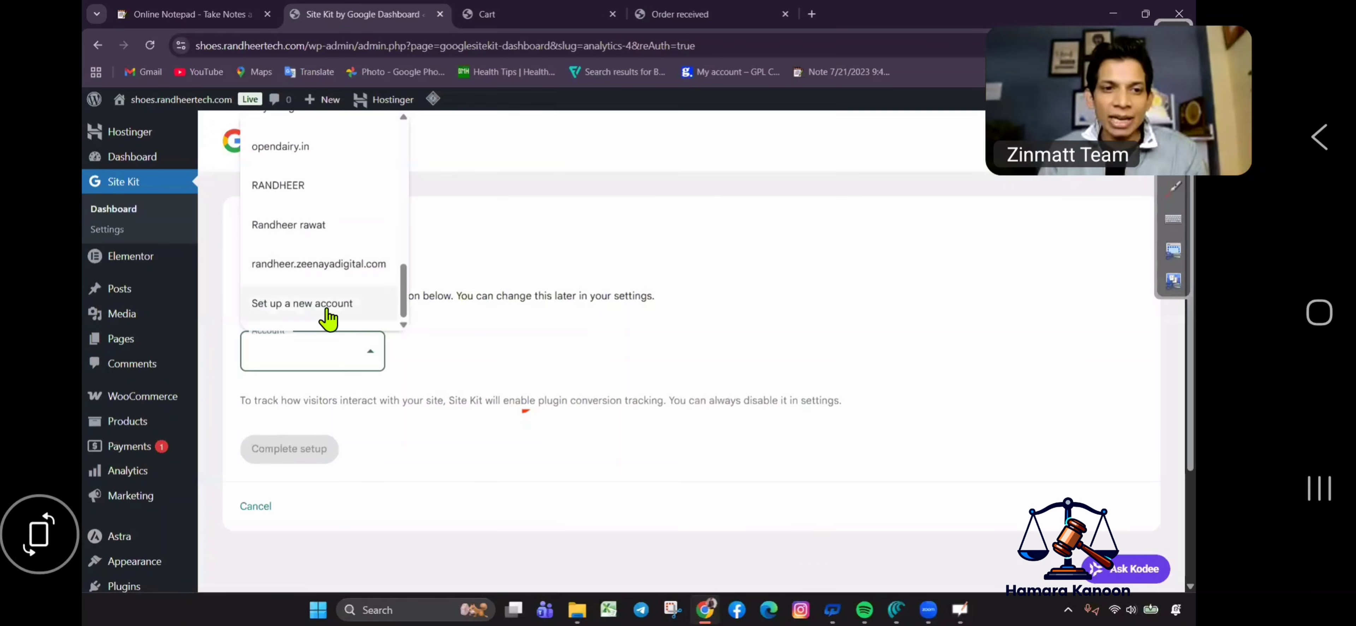
{"action": "left_click", "coordinate": [331, 304]}
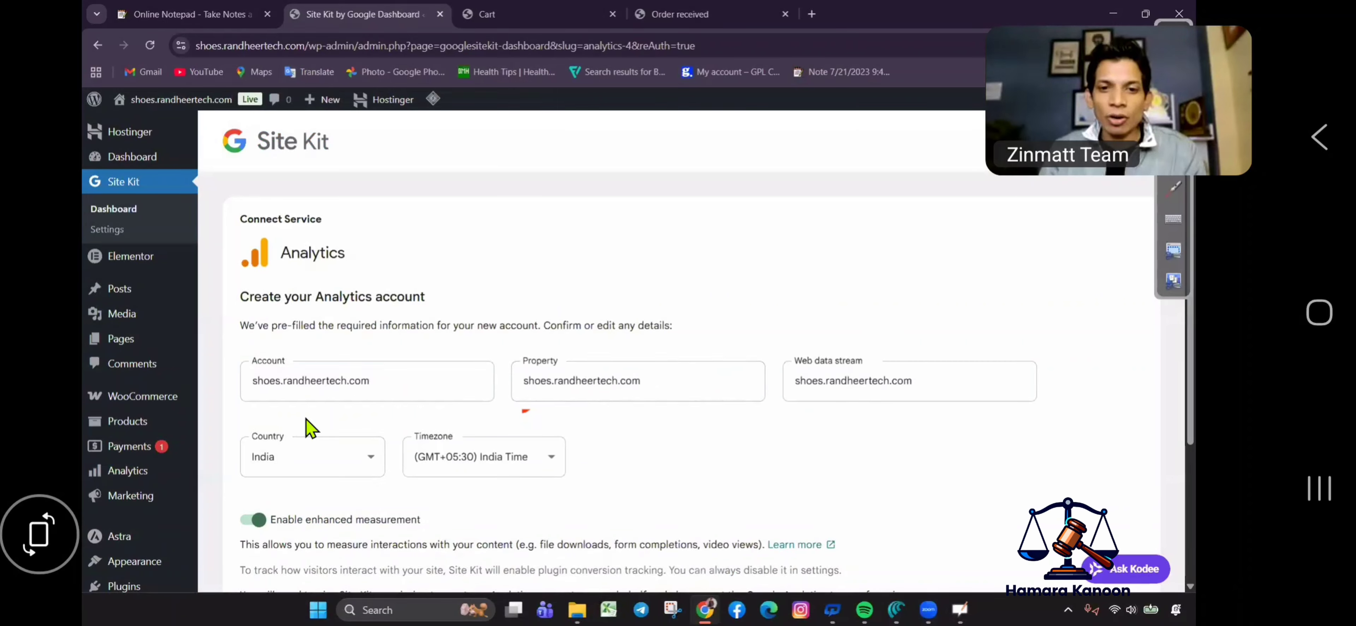
{"action": "scroll", "coordinate": [308, 432], "scroll_direction": "down", "scroll_amount": 4}
{"action": "left_click", "coordinate": [288, 445]}
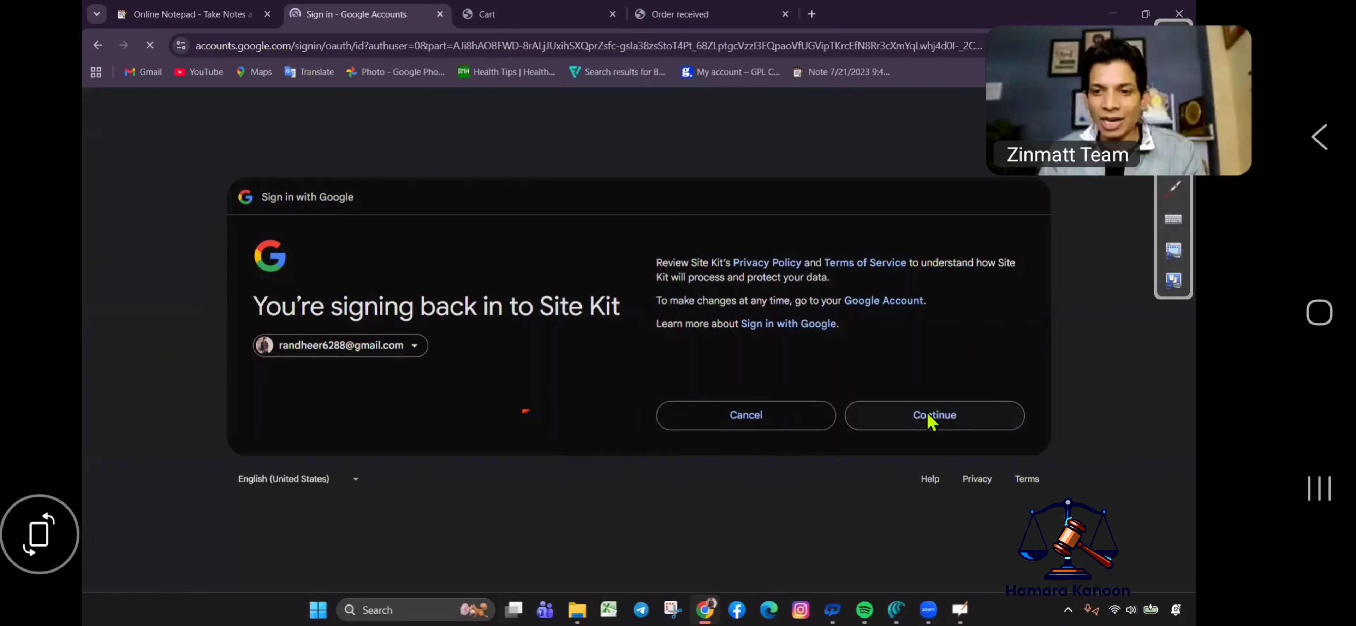
{"action": "left_click", "coordinate": [928, 417]}
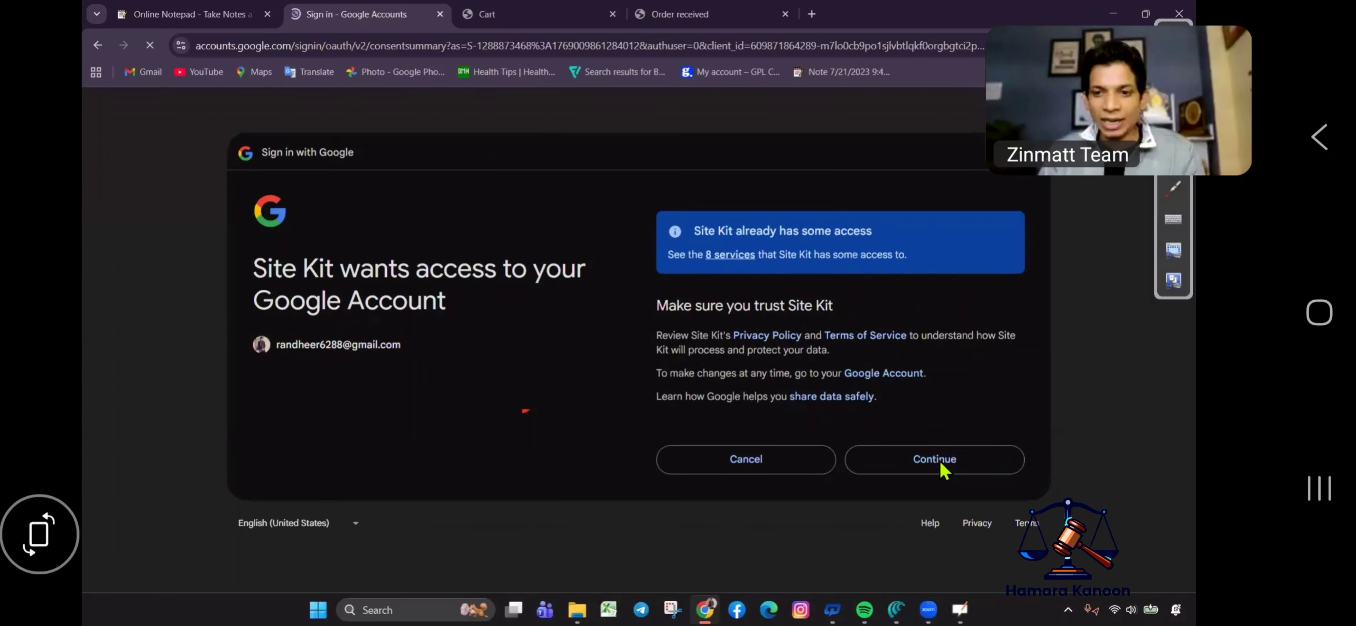
Continue on the Google consent page to re-authorise Site Kit's access.
{"action": "left_click", "coordinate": [942, 466]}
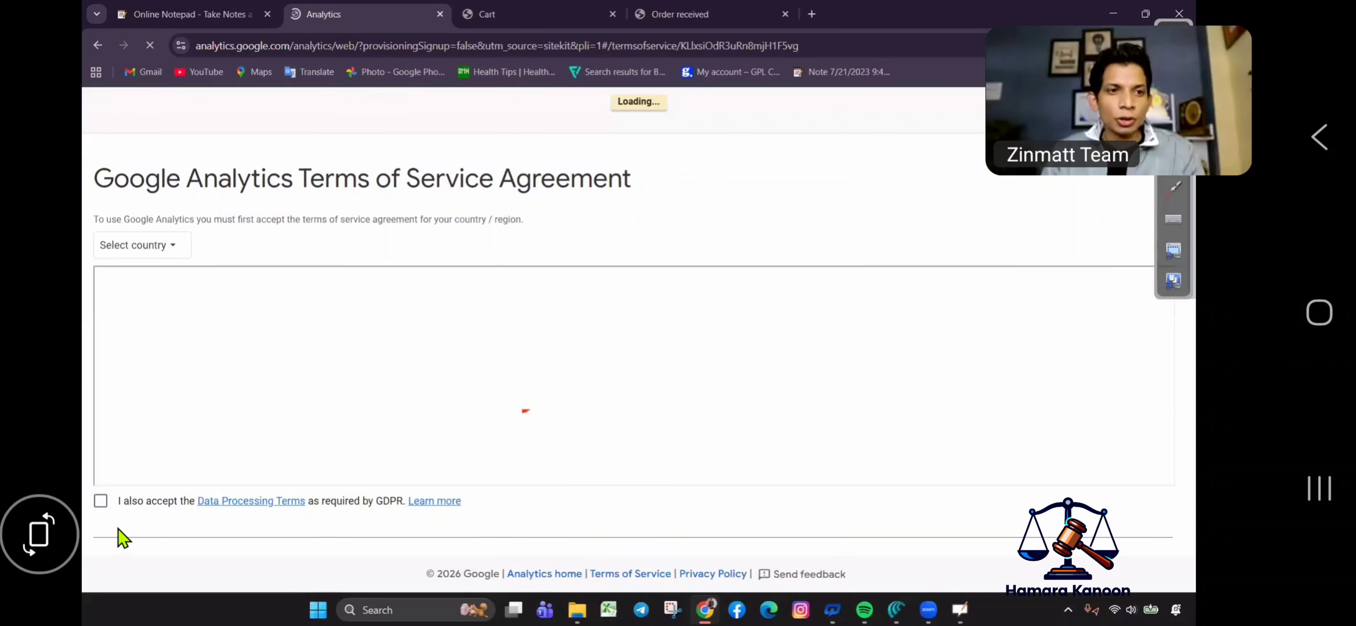
Accept the GDPR Data Processing Terms and tick all the listed data-sharing options.
{"action": "left_click", "coordinate": [134, 501]}
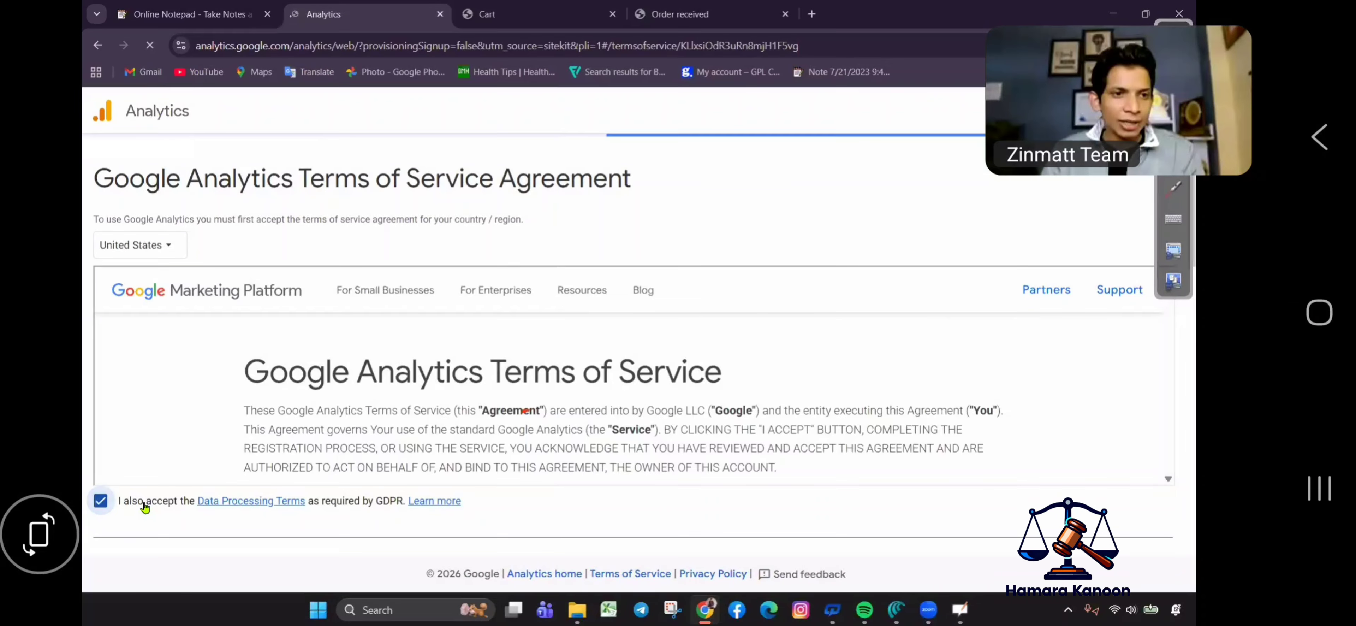
{"action": "scroll", "coordinate": [284, 437], "scroll_direction": "down", "scroll_amount": 15}
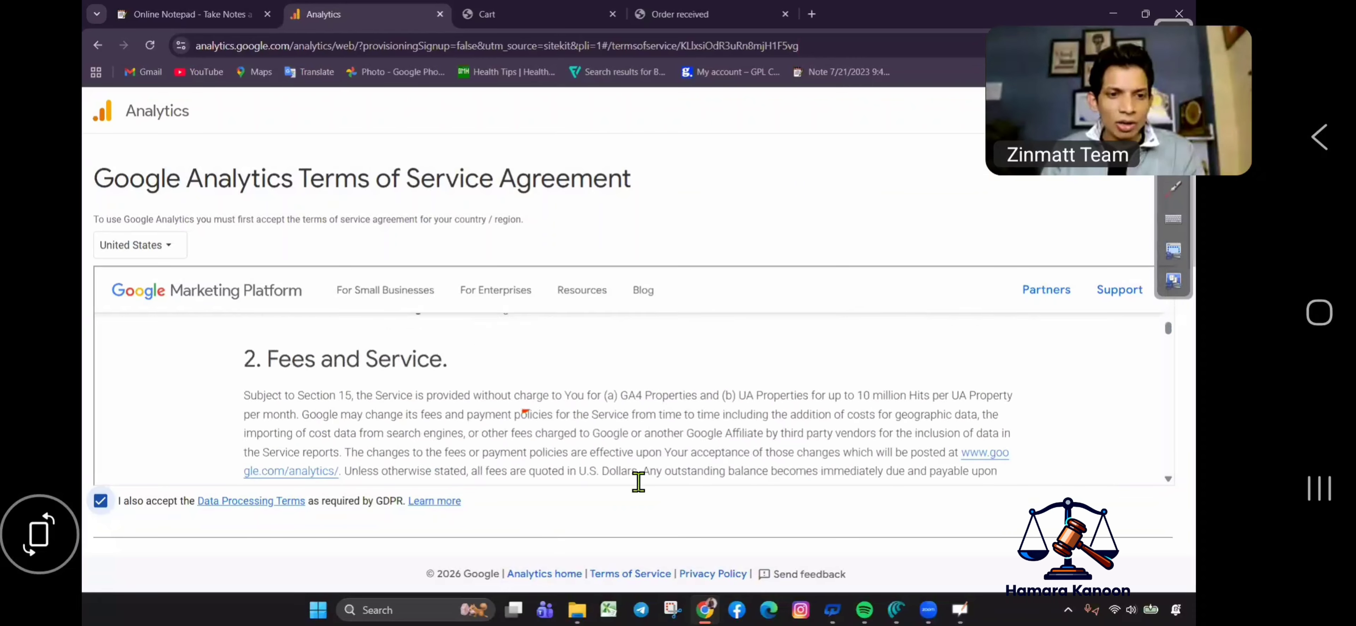
{"action": "scroll", "coordinate": [558, 463], "scroll_direction": "down", "scroll_amount": 20}
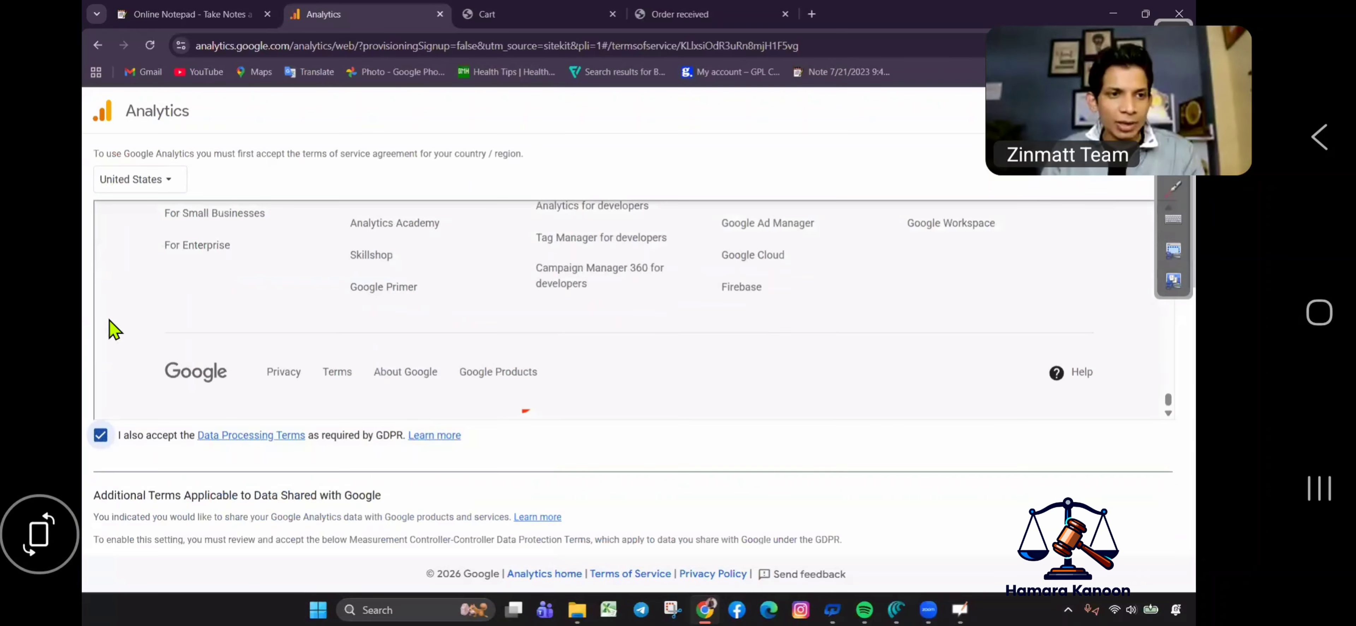
{"action": "left_click", "coordinate": [203, 262]}
{"action": "scroll", "coordinate": [106, 323], "scroll_direction": "down", "scroll_amount": 6}
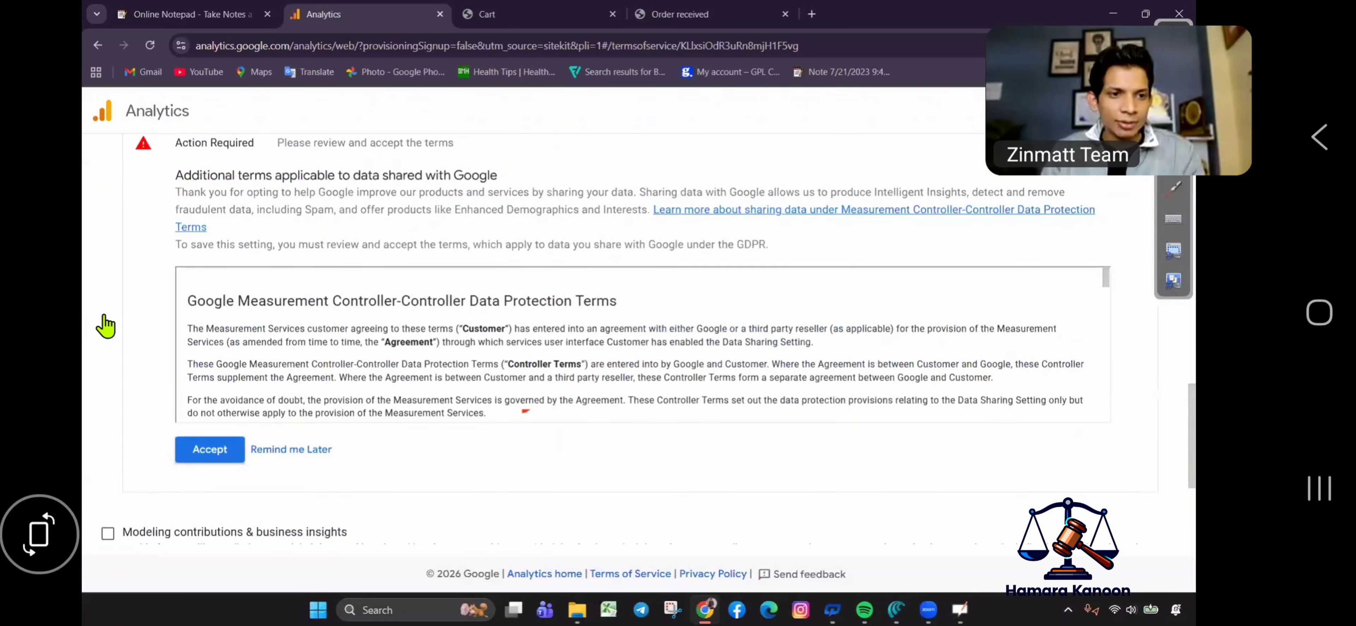
{"action": "key", "text": "space"}
{"action": "key", "text": "Tab"}
{"action": "key", "text": "space"}
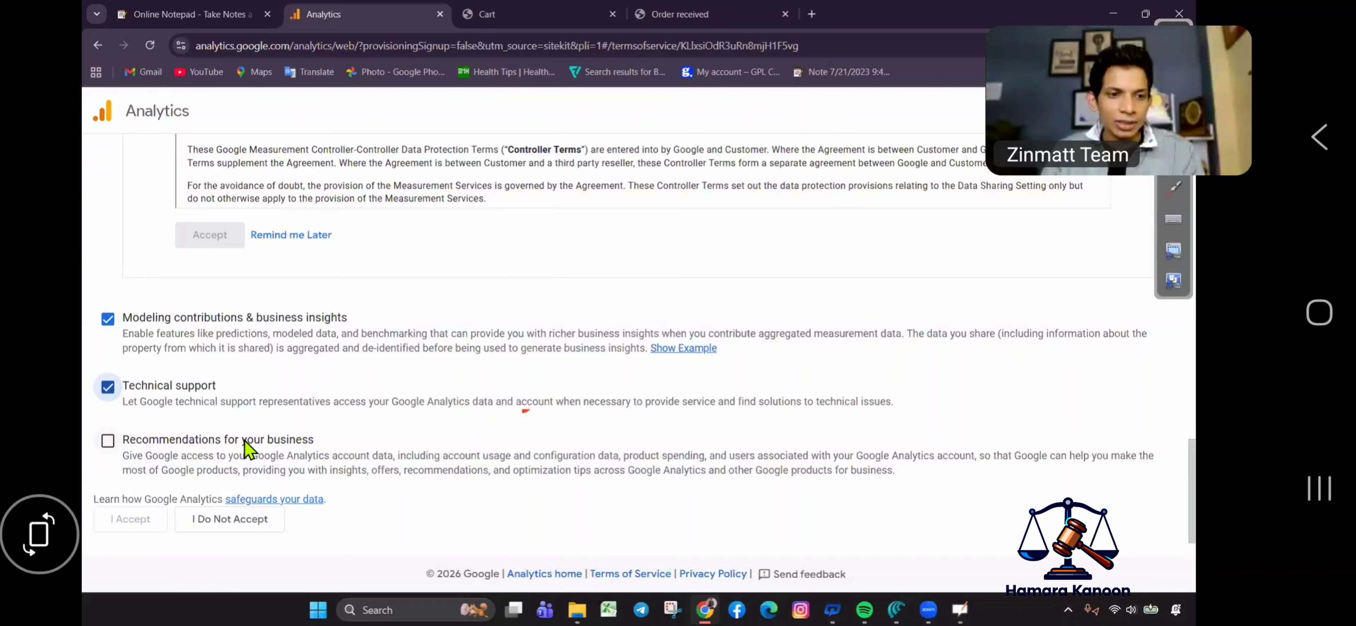
{"action": "key", "text": "Tab"}
{"action": "key", "text": "space"}
Accept the Google Analytics terms of service with I Accept.
{"action": "scroll", "coordinate": [322, 406], "scroll_direction": "up", "scroll_amount": 5}
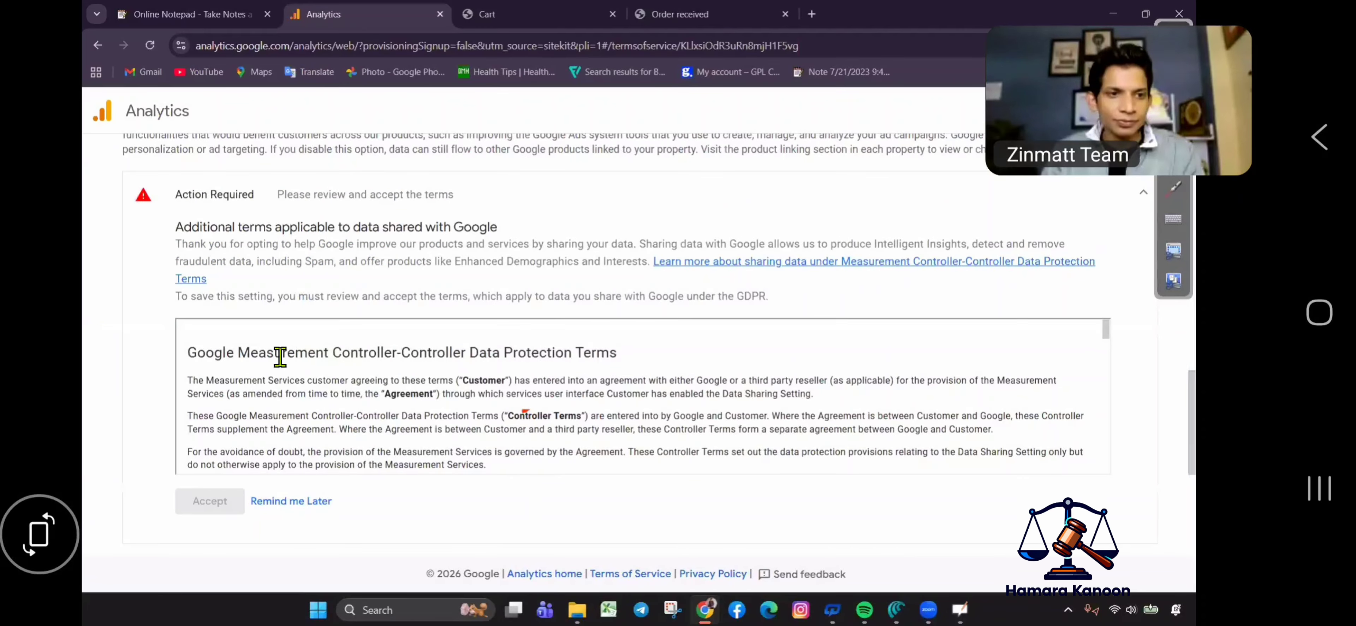
{"action": "scroll", "coordinate": [269, 332], "scroll_direction": "up", "scroll_amount": 5}
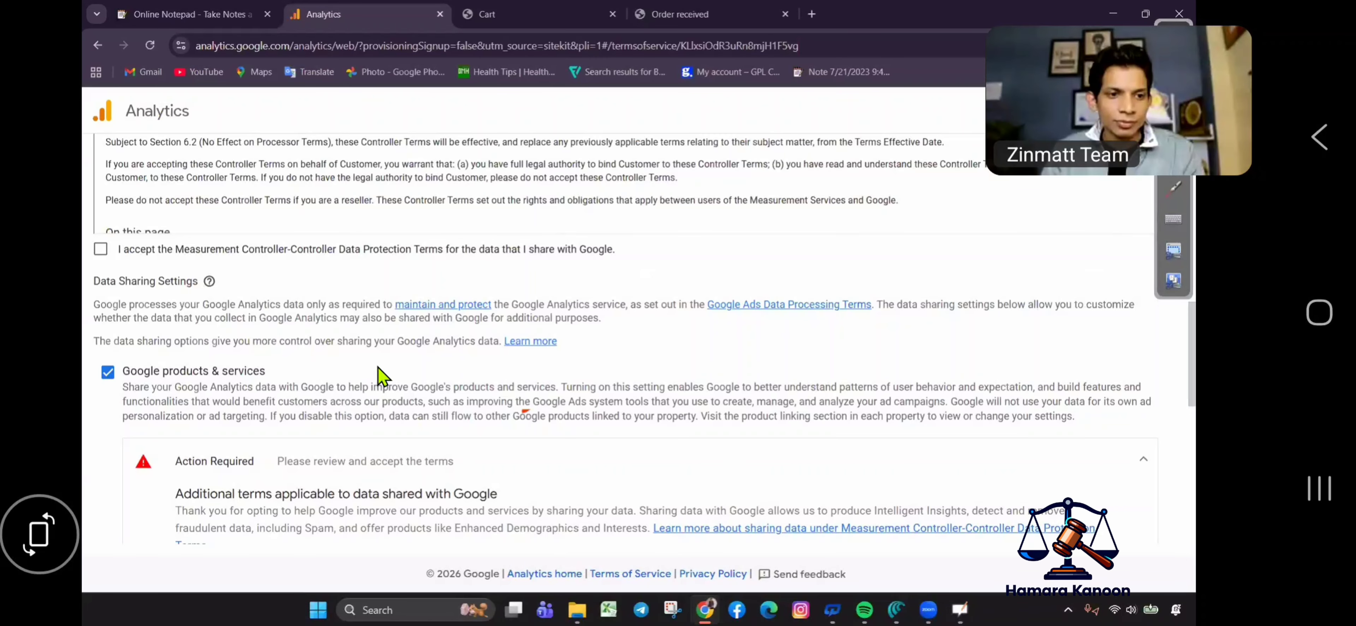
{"action": "scroll", "coordinate": [658, 332], "scroll_direction": "down", "scroll_amount": 10}
{"action": "left_click", "coordinate": [130, 519]}
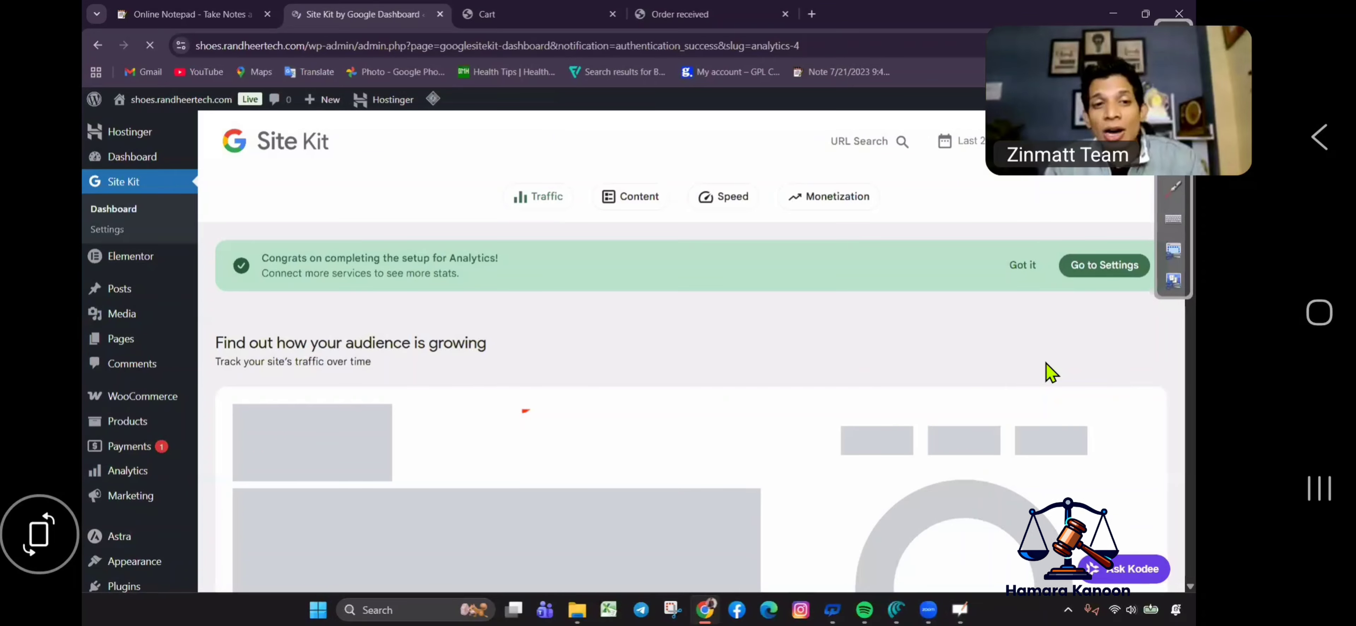
Follow Site Kit's 'Source: Analytics' link and view the Traffic acquisition report tab.
{"action": "scroll", "coordinate": [1113, 240], "scroll_direction": "down", "scroll_amount": 5}
{"action": "left_click", "coordinate": [1113, 240]}
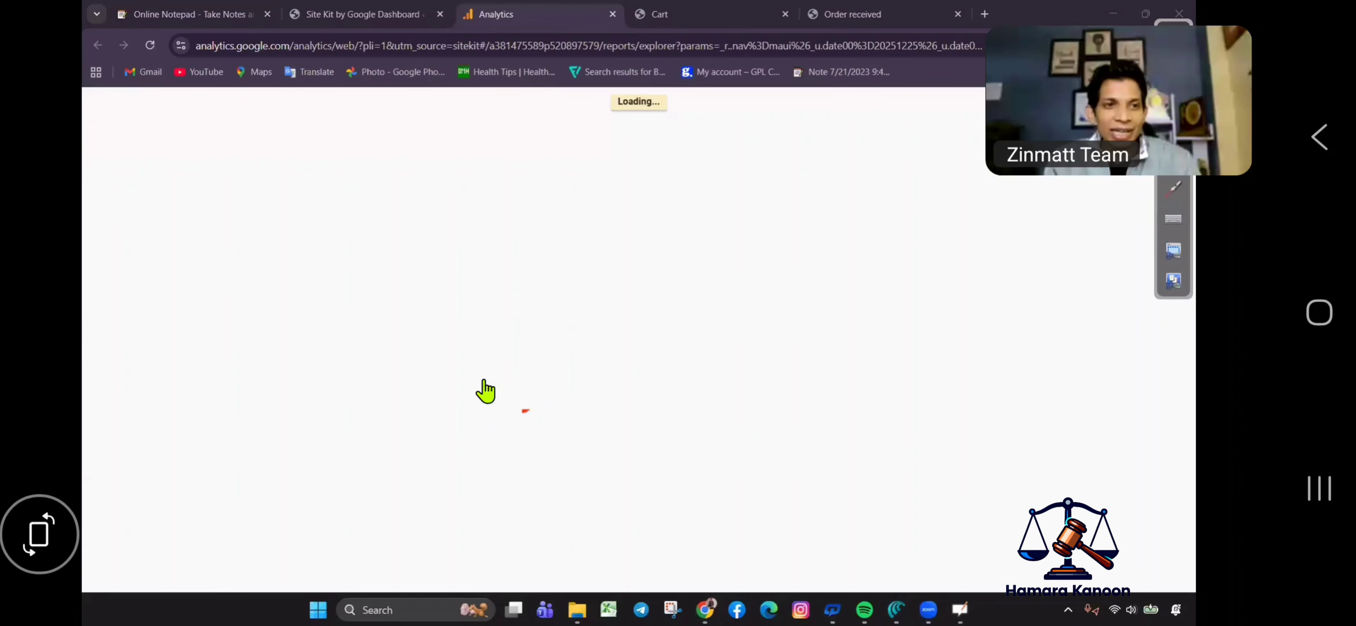
{"action": "key", "text": "ctrl+shift+Tab"}
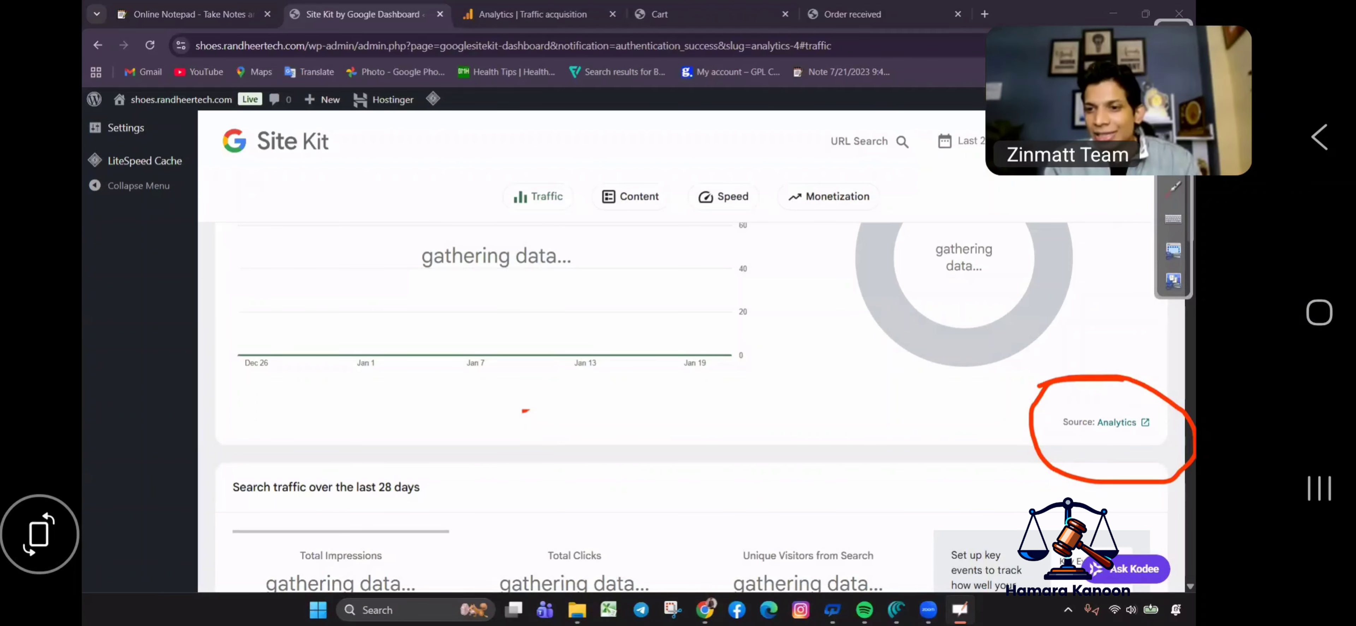
{"action": "mouse_move", "coordinate": [1104, 422]}
{"action": "left_mouse_down"}
{"action": "mouse_move", "coordinate": [1175, 522]}
{"action": "mouse_move", "coordinate": [1173, 437]}
{"action": "left_mouse_up"}
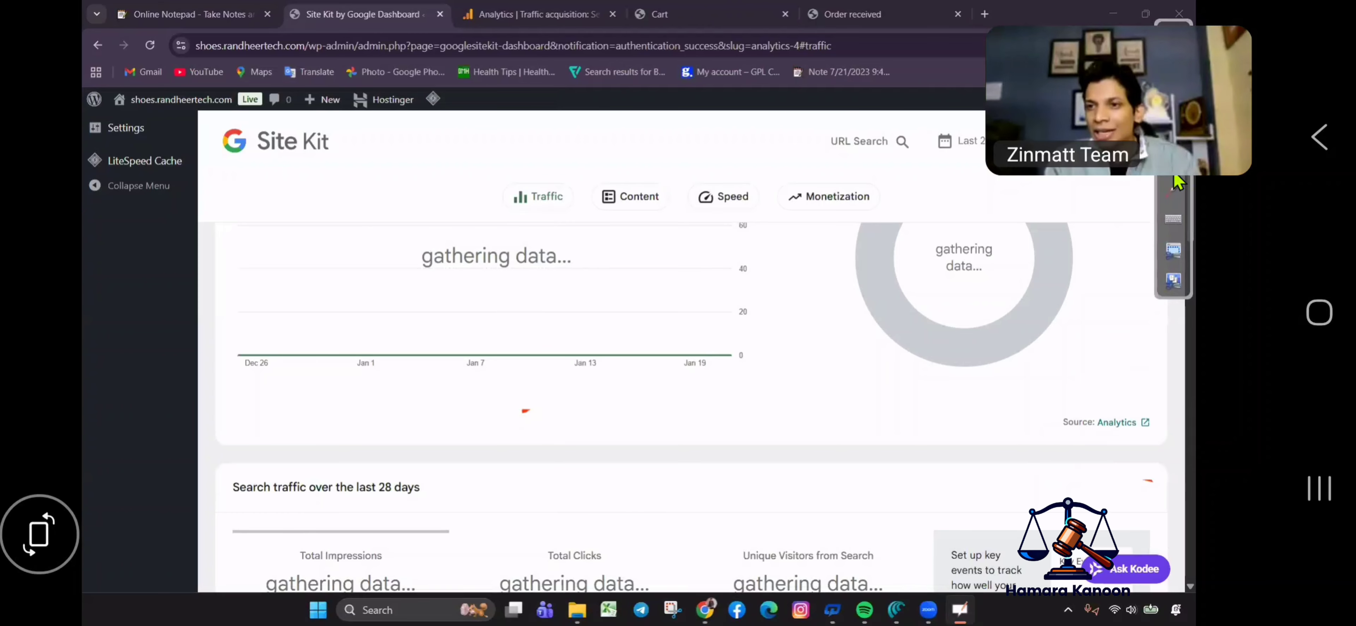
{"action": "left_click", "coordinate": [579, 13]}
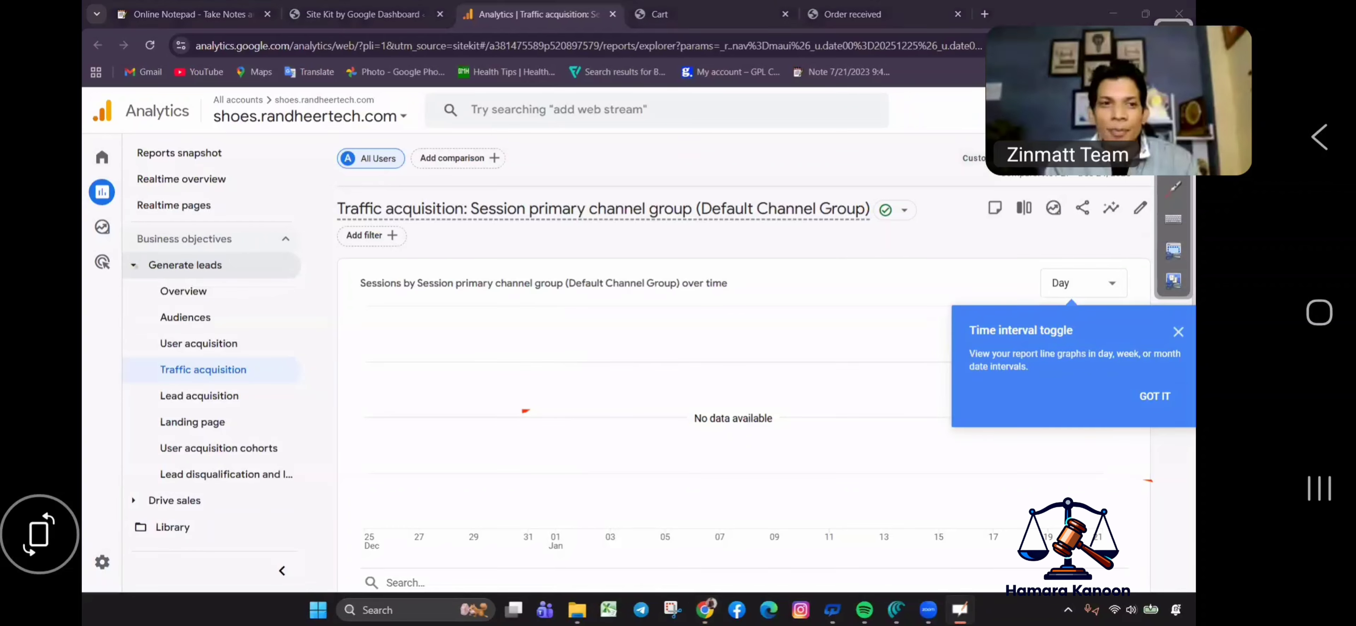
Open the Realtime overview report, showing 1 active user, and dismiss the Time interval tip.
{"action": "mouse_move", "coordinate": [208, 163]}
{"action": "left_mouse_down"}
{"action": "mouse_move", "coordinate": [132, 166]}
{"action": "mouse_move", "coordinate": [192, 203]}
{"action": "mouse_move", "coordinate": [234, 167]}
{"action": "left_mouse_up"}
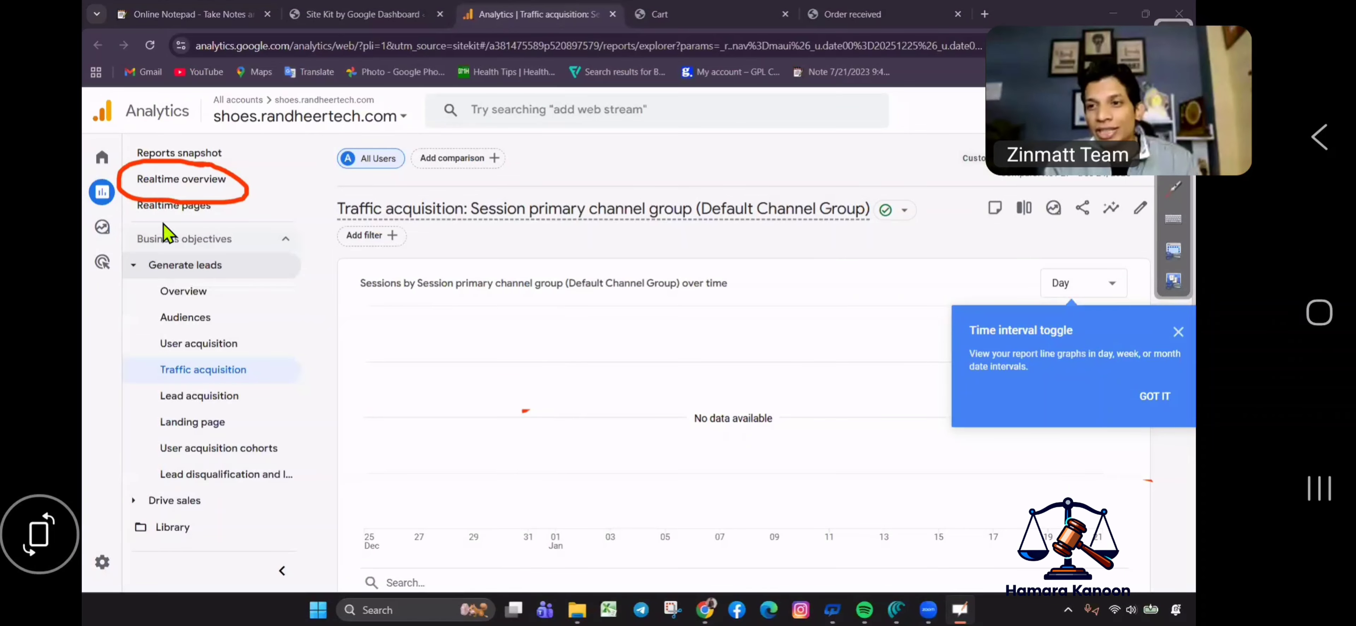
{"action": "left_click", "coordinate": [178, 182]}
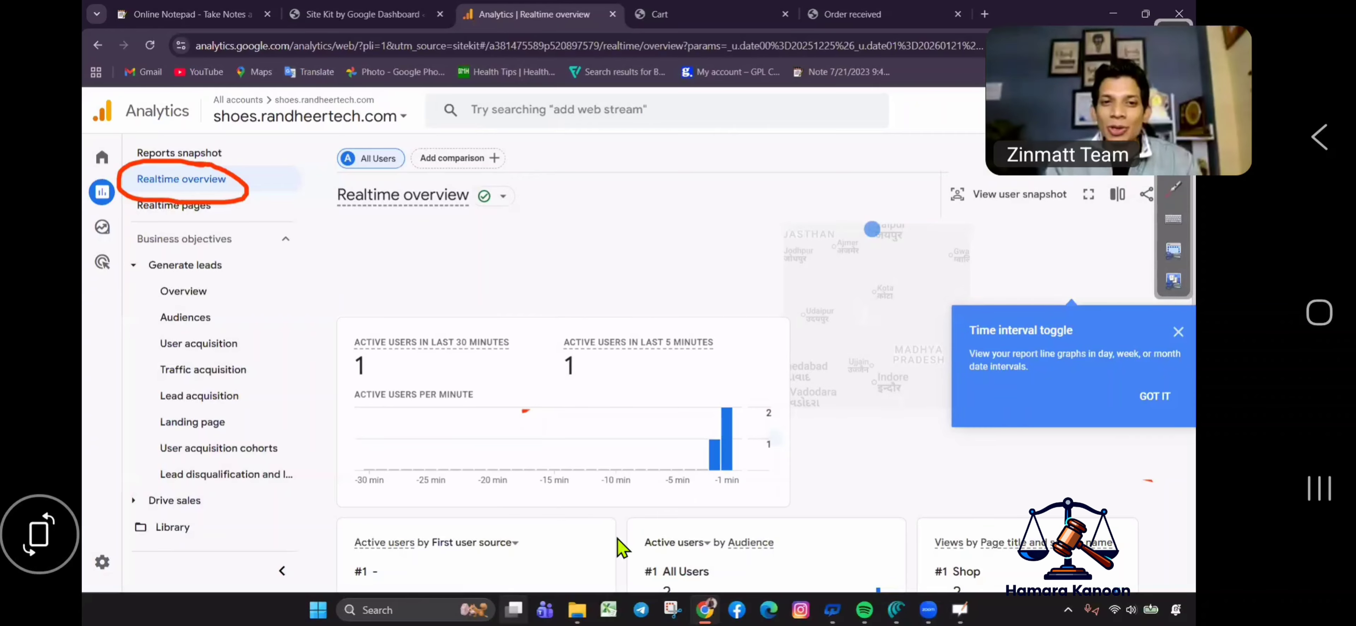
{"action": "left_click", "coordinate": [971, 396]}
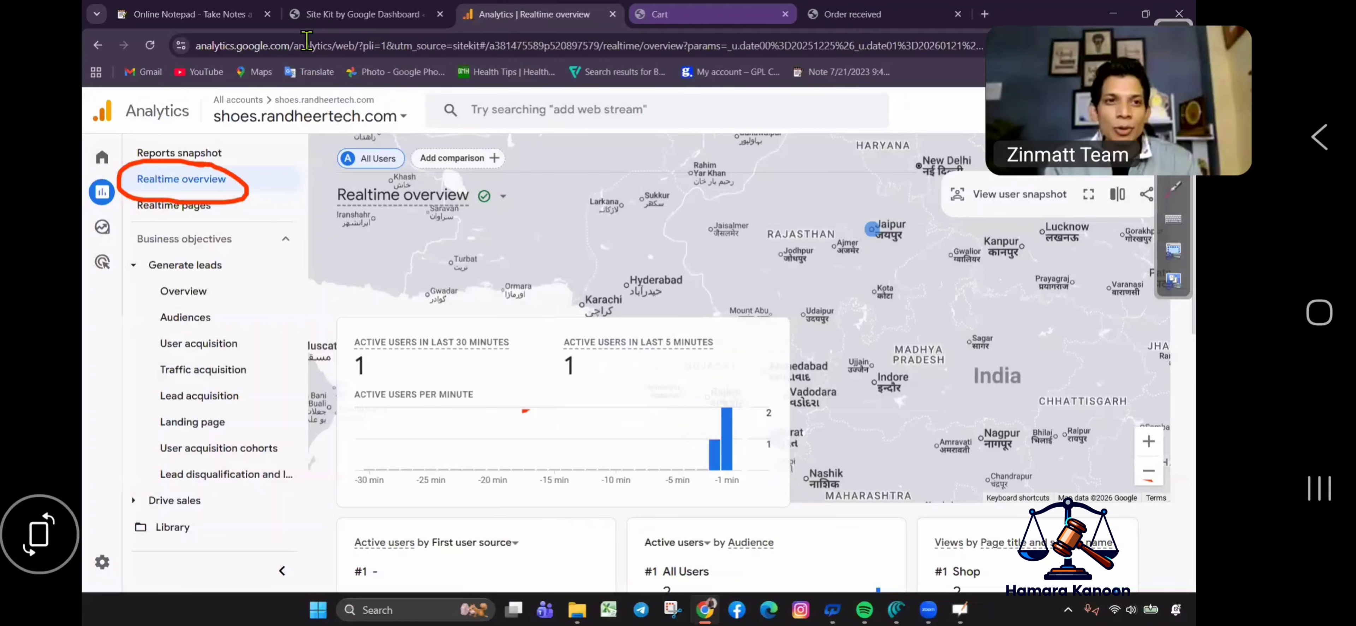
Trim the cart tab's address to the store home URL, then return to the Realtime overview.
{"action": "left_click", "coordinate": [719, 13]}
{"action": "left_click", "coordinate": [374, 38]}
{"action": "key", "text": "BackSpace"}
{"action": "key", "text": "BackSpace"}
{"action": "key", "text": "BackSpace"}
{"action": "key", "text": "BackSpace"}
{"action": "key", "text": "BackSpace"}
{"action": "key", "text": "BackSpace"}
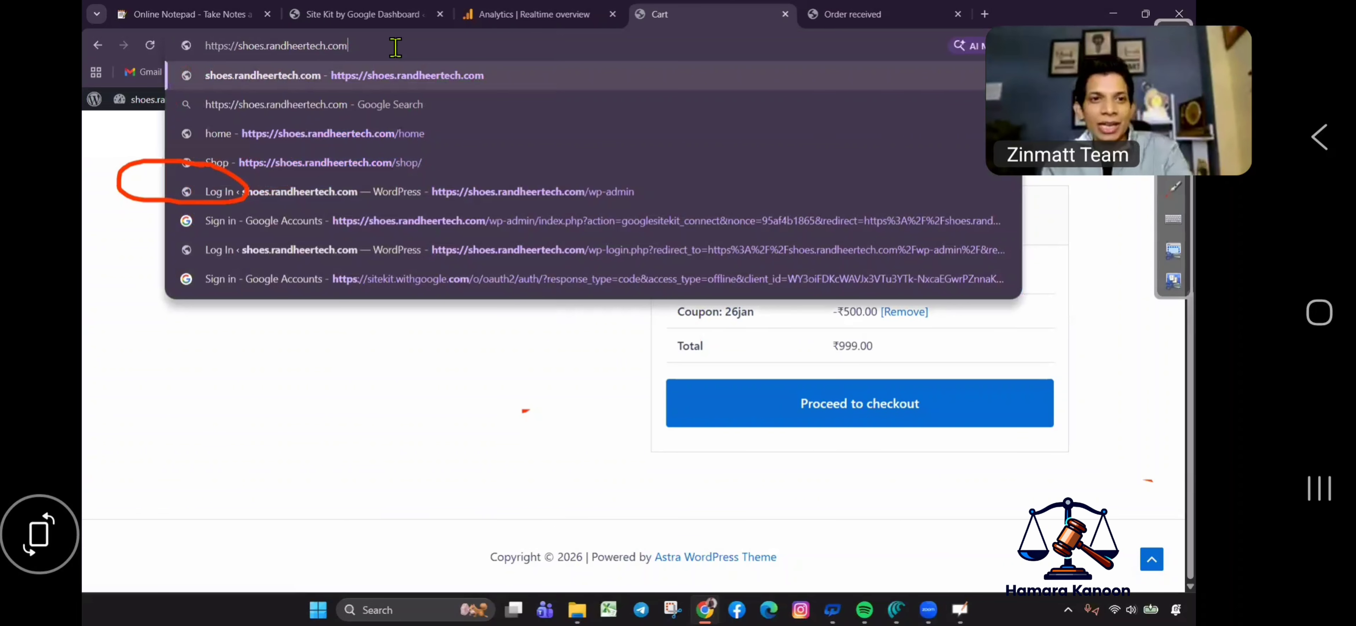
{"action": "key", "text": "ctrl+a"}
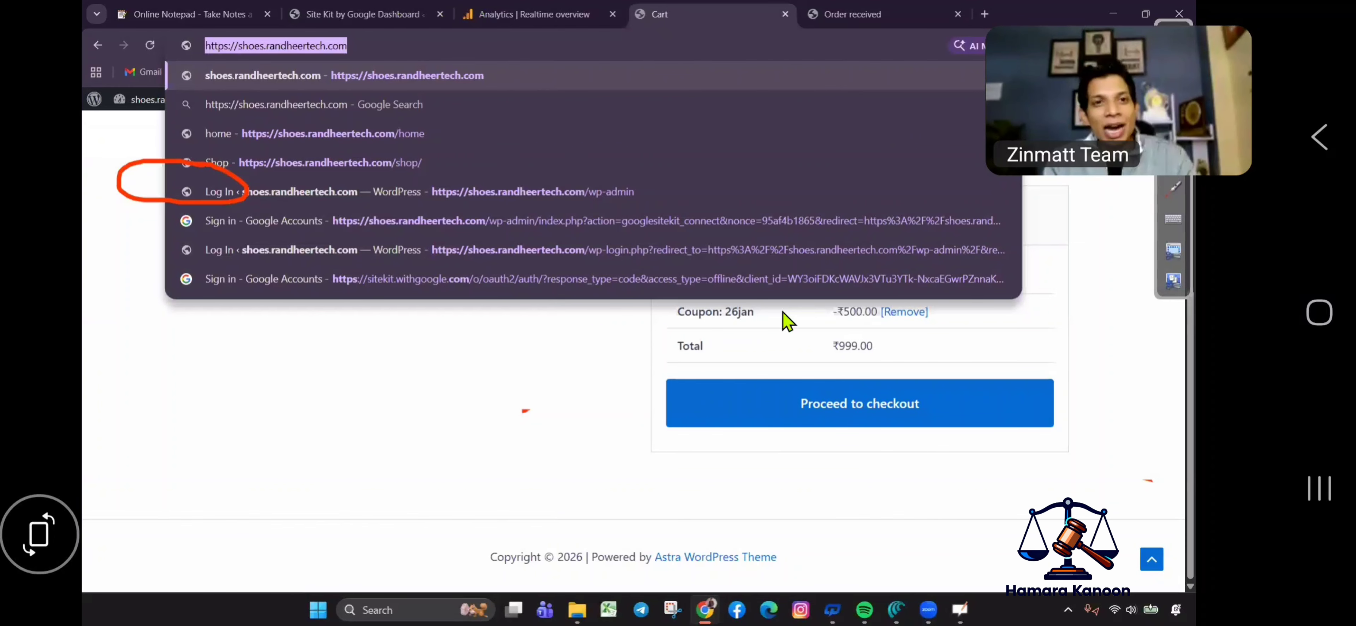
{"action": "left_click", "coordinate": [966, 254]}
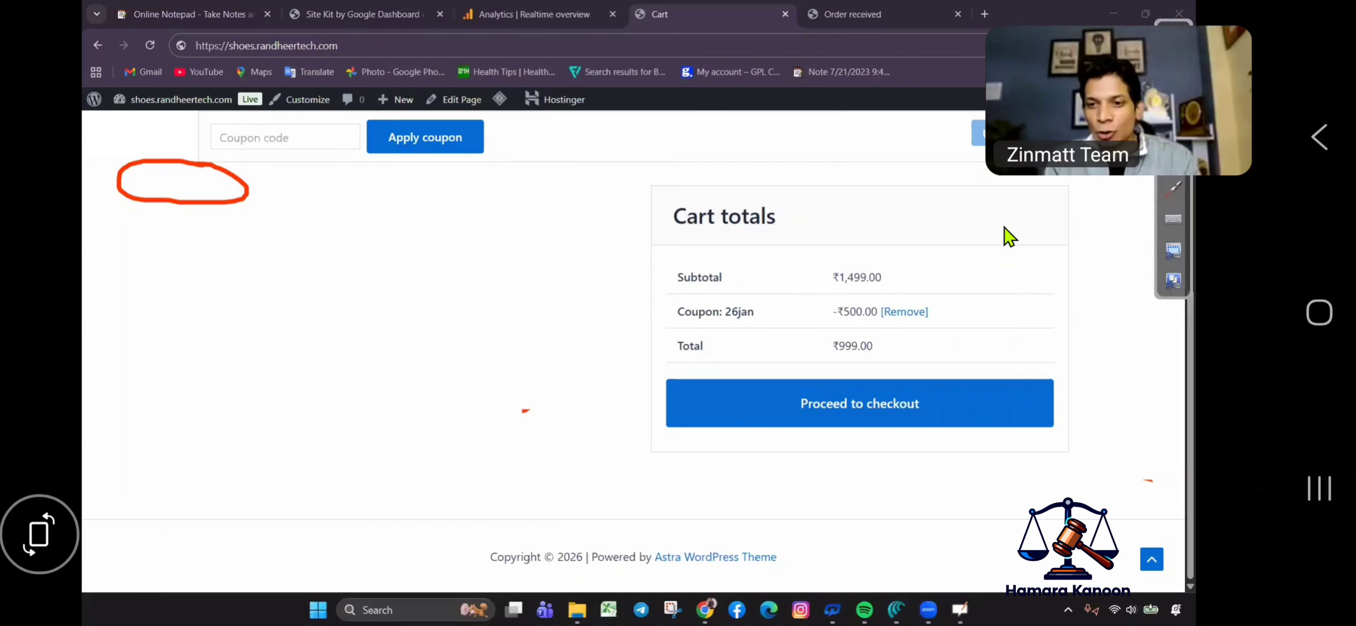
{"action": "left_click", "coordinate": [487, 10]}
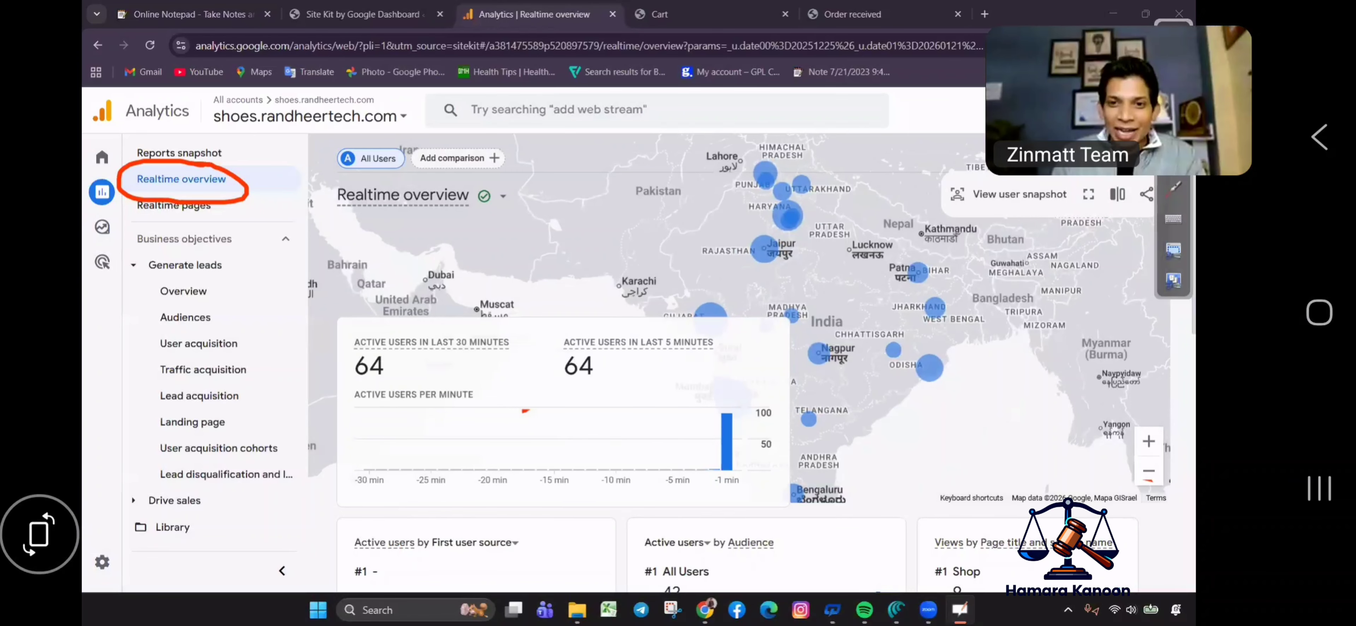
Circle the live visitor clusters on the India map, including Jaipur, Patna and Nagpur.
{"action": "left_click_drag", "start_coordinate": [766, 230], "coordinate": [789, 242]}
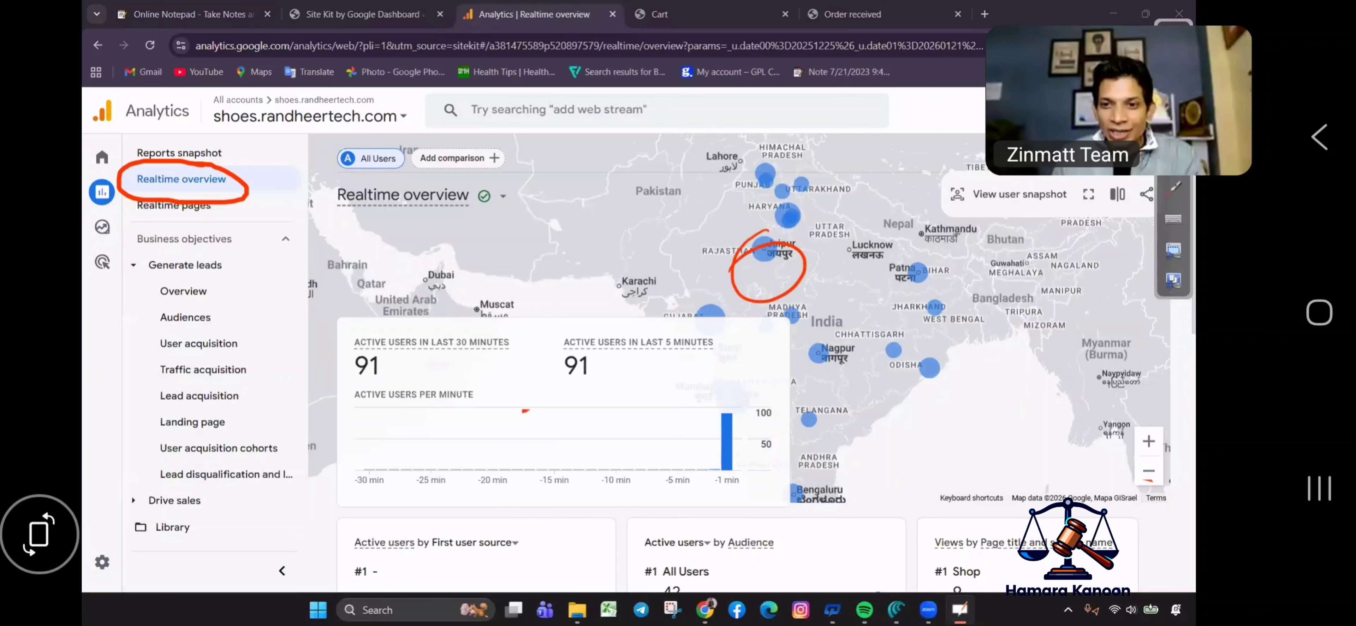
{"action": "mouse_move", "coordinate": [916, 240]}
{"action": "left_mouse_down"}
{"action": "mouse_move", "coordinate": [878, 270]}
{"action": "mouse_move", "coordinate": [923, 288]}
{"action": "left_mouse_up"}
{"action": "mouse_move", "coordinate": [782, 218]}
{"action": "left_mouse_down"}
{"action": "mouse_move", "coordinate": [840, 184]}
{"action": "mouse_move", "coordinate": [797, 171]}
{"action": "mouse_move", "coordinate": [757, 231]}
{"action": "left_mouse_up"}
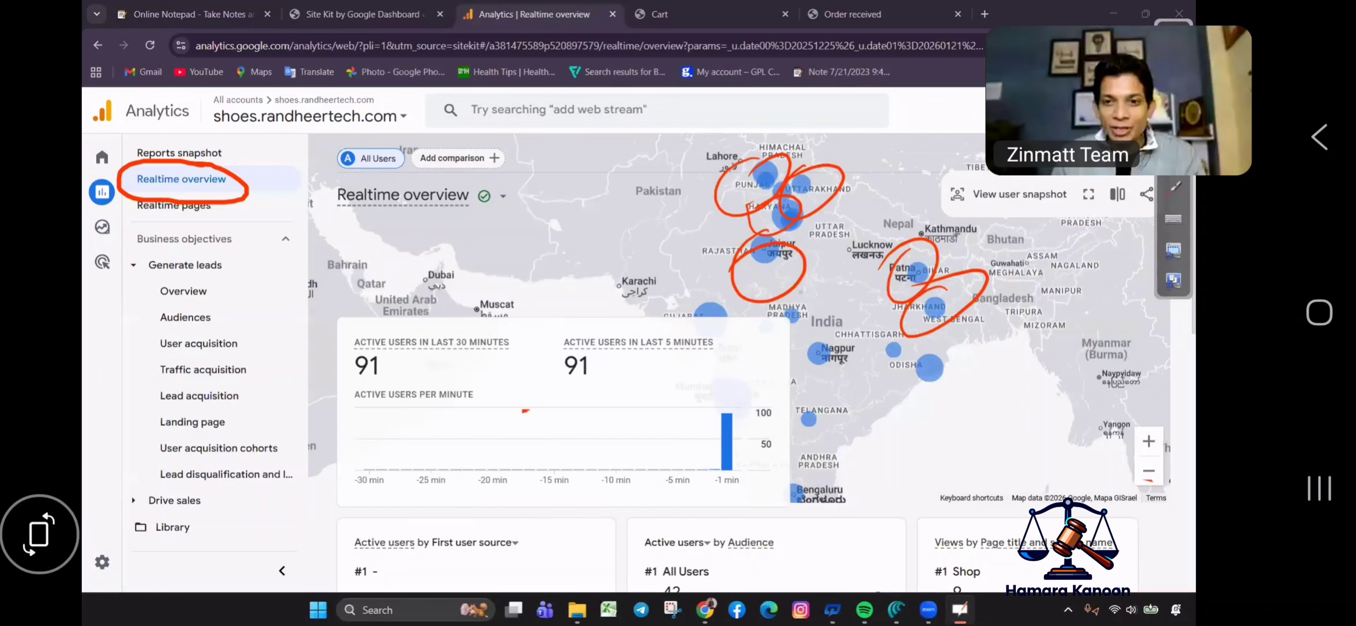
{"action": "mouse_move", "coordinate": [824, 289]}
{"action": "left_mouse_down"}
{"action": "mouse_move", "coordinate": [800, 333]}
{"action": "mouse_move", "coordinate": [863, 326]}
{"action": "left_mouse_up"}
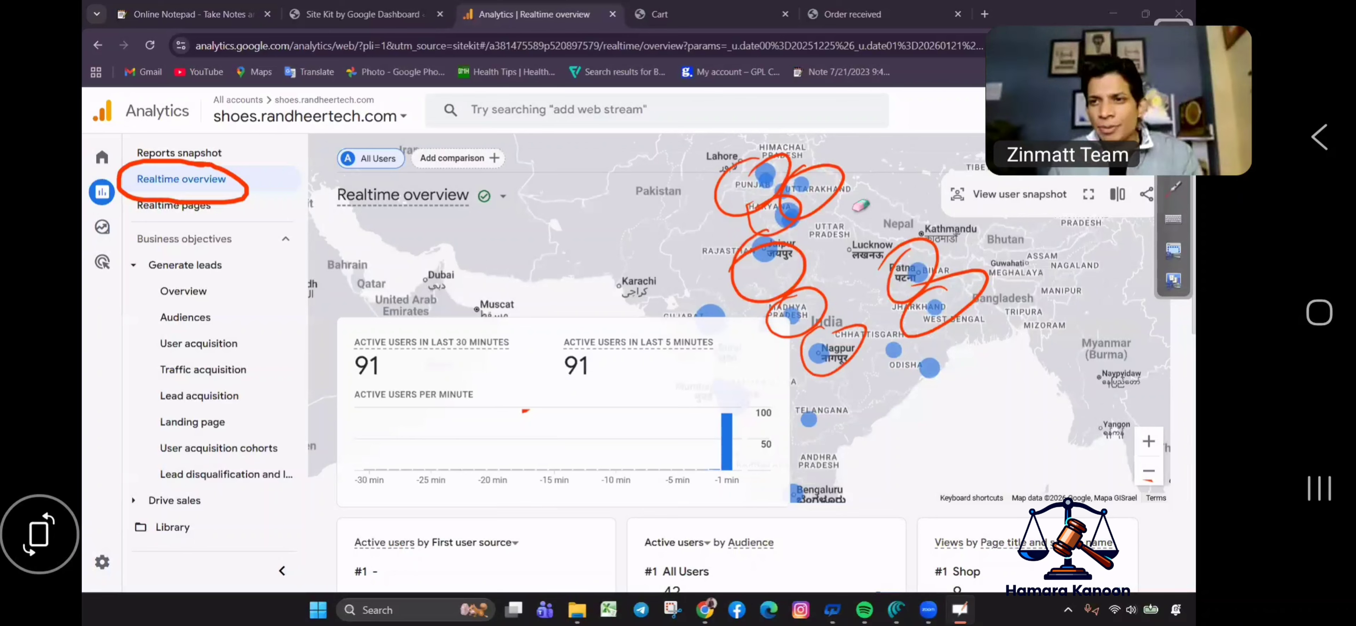
{"action": "mouse_move", "coordinate": [861, 204]}
{"action": "left_mouse_down"}
{"action": "mouse_move", "coordinate": [723, 206]}
{"action": "mouse_move", "coordinate": [785, 248]}
{"action": "mouse_move", "coordinate": [829, 337]}
{"action": "mouse_move", "coordinate": [979, 279]}
{"action": "mouse_move", "coordinate": [916, 247]}
{"action": "left_mouse_up"}
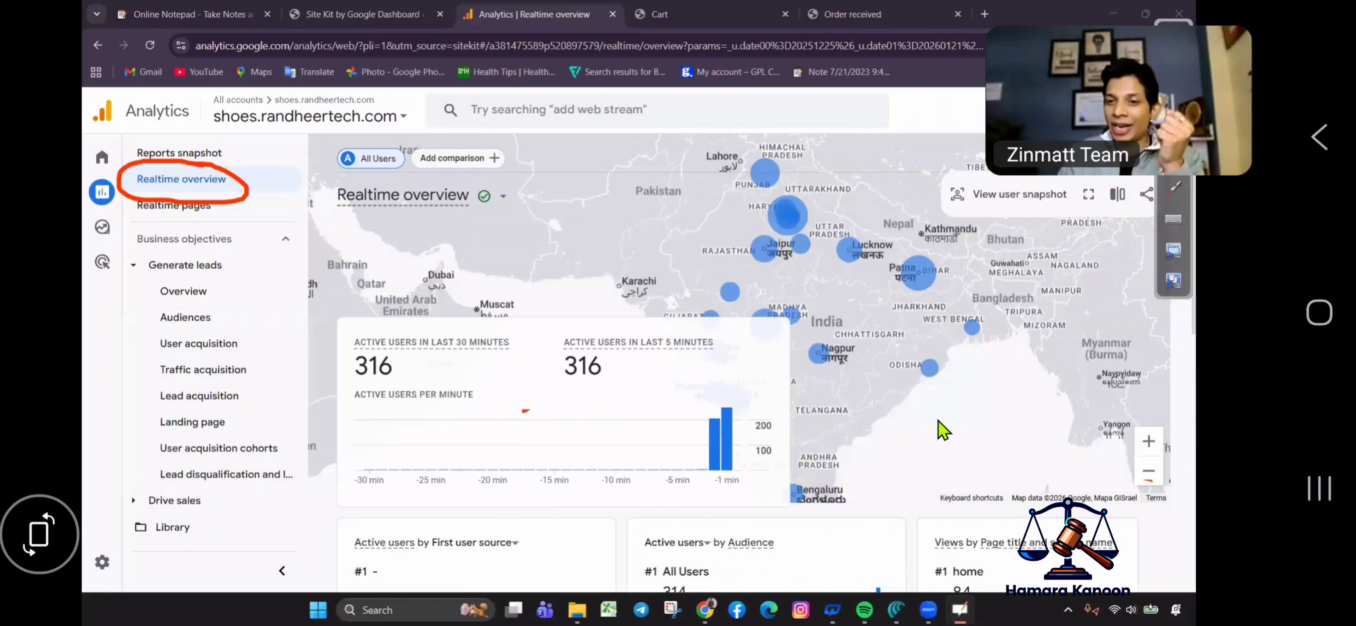
Mark the Home, Shop, My account and Hello world! rows under Views by Page title.
{"action": "scroll", "coordinate": [857, 392], "scroll_direction": "down", "scroll_amount": 5}
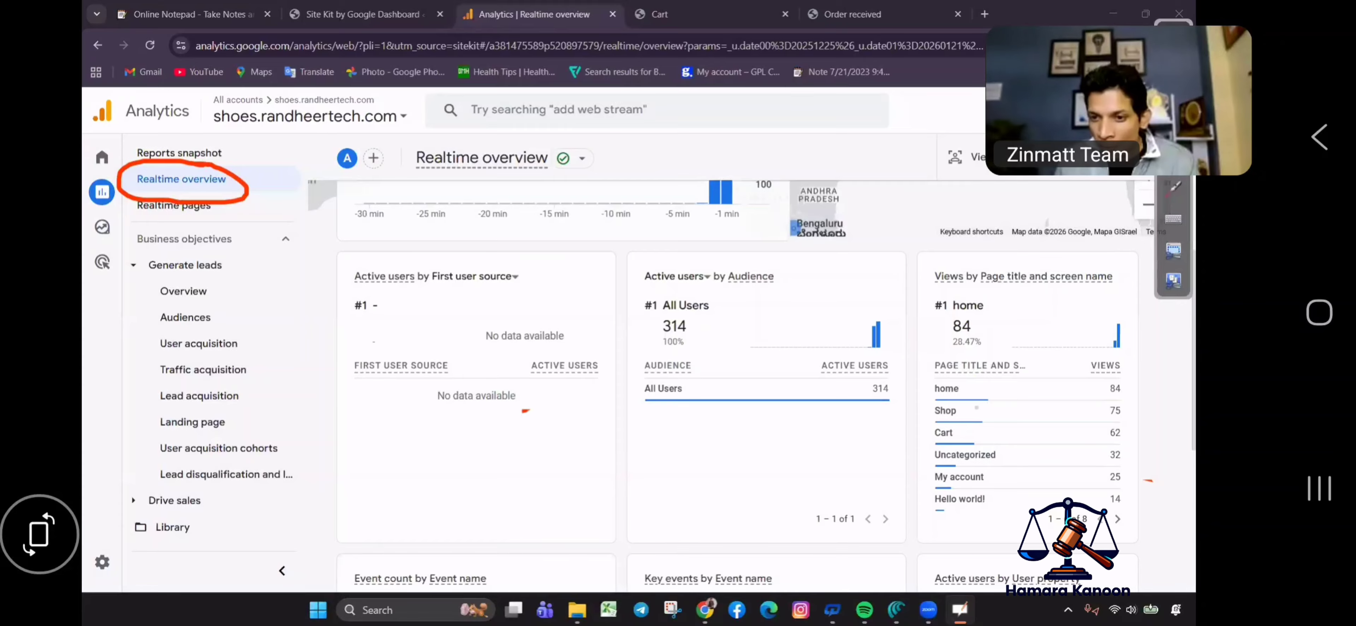
{"action": "mouse_move", "coordinate": [968, 375]}
{"action": "left_mouse_down"}
{"action": "mouse_move", "coordinate": [936, 403]}
{"action": "mouse_move", "coordinate": [1066, 372]}
{"action": "mouse_move", "coordinate": [942, 425]}
{"action": "left_mouse_up"}
{"action": "mouse_move", "coordinate": [1034, 426]}
{"action": "left_mouse_down"}
{"action": "mouse_move", "coordinate": [939, 403]}
{"action": "mouse_move", "coordinate": [953, 438]}
{"action": "mouse_move", "coordinate": [1139, 440]}
{"action": "mouse_move", "coordinate": [978, 448]}
{"action": "mouse_move", "coordinate": [959, 504]}
{"action": "mouse_move", "coordinate": [1137, 469]}
{"action": "mouse_move", "coordinate": [970, 471]}
{"action": "left_mouse_up"}
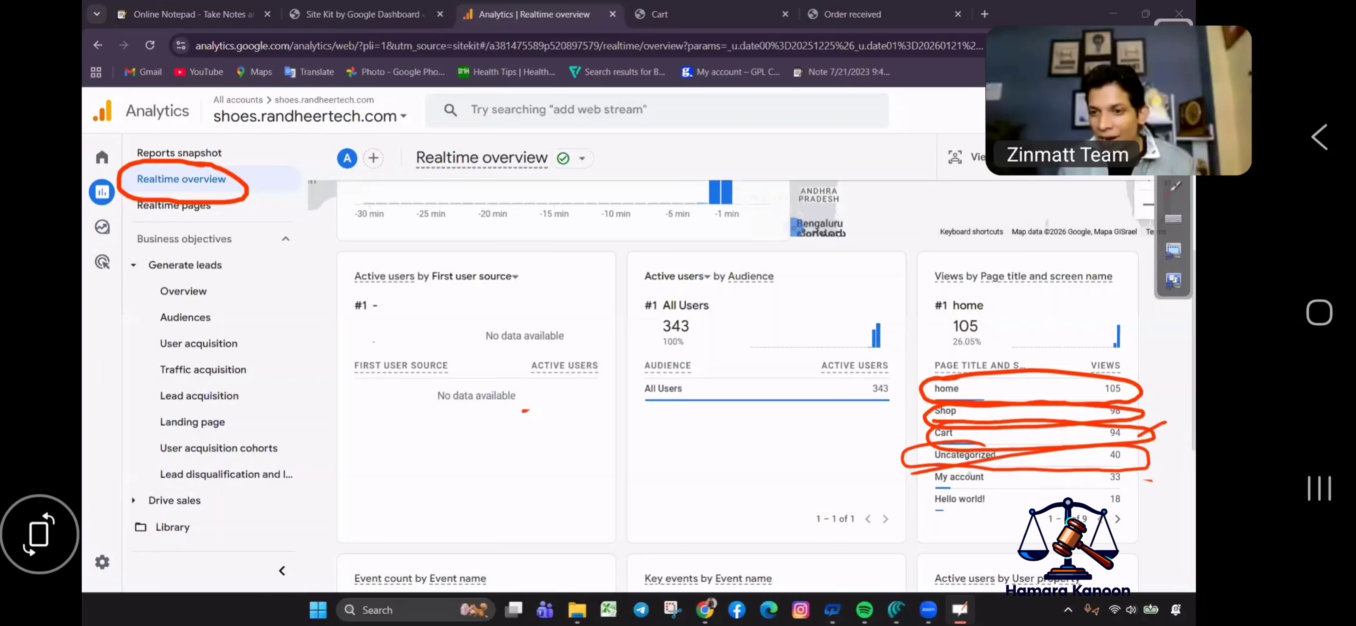
{"action": "left_click_drag", "start_coordinate": [1148, 479], "coordinate": [907, 482]}
{"action": "left_click_drag", "start_coordinate": [1026, 494], "coordinate": [963, 513]}
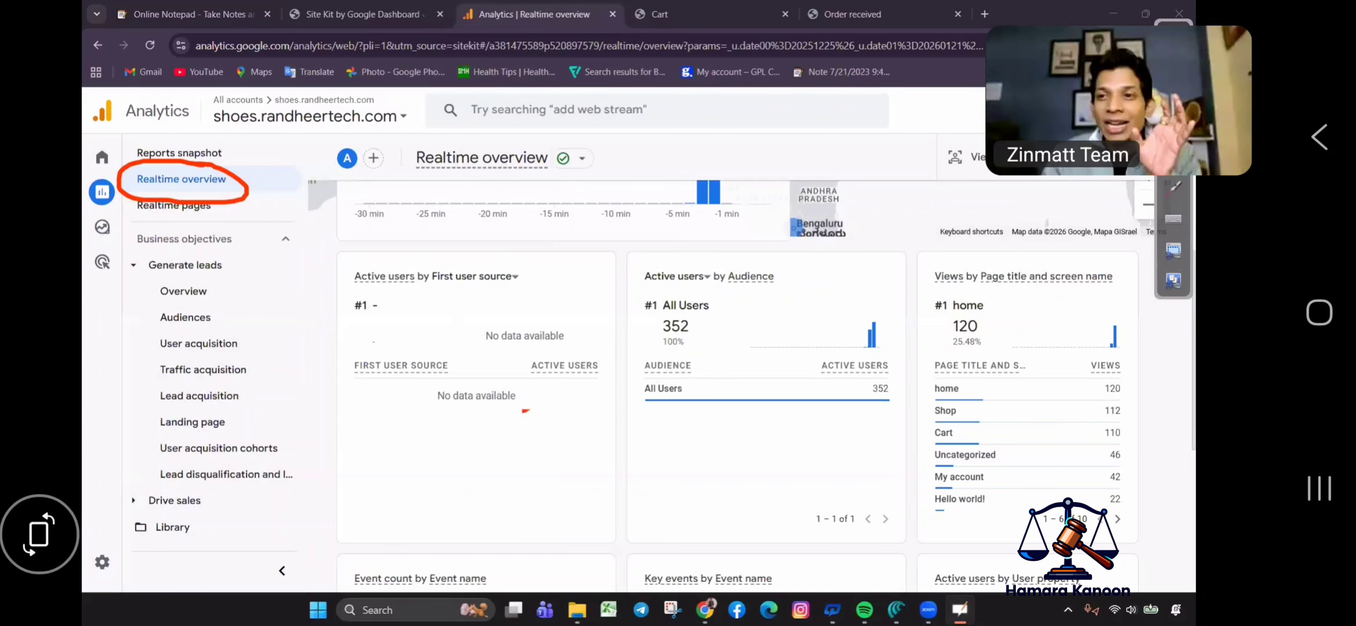
Erase the Realtime overview mark and close the Google Analytics tab.
{"action": "mouse_move", "coordinate": [126, 169]}
{"action": "left_mouse_down"}
{"action": "mouse_move", "coordinate": [214, 195]}
{"action": "mouse_move", "coordinate": [160, 206]}
{"action": "left_mouse_up"}
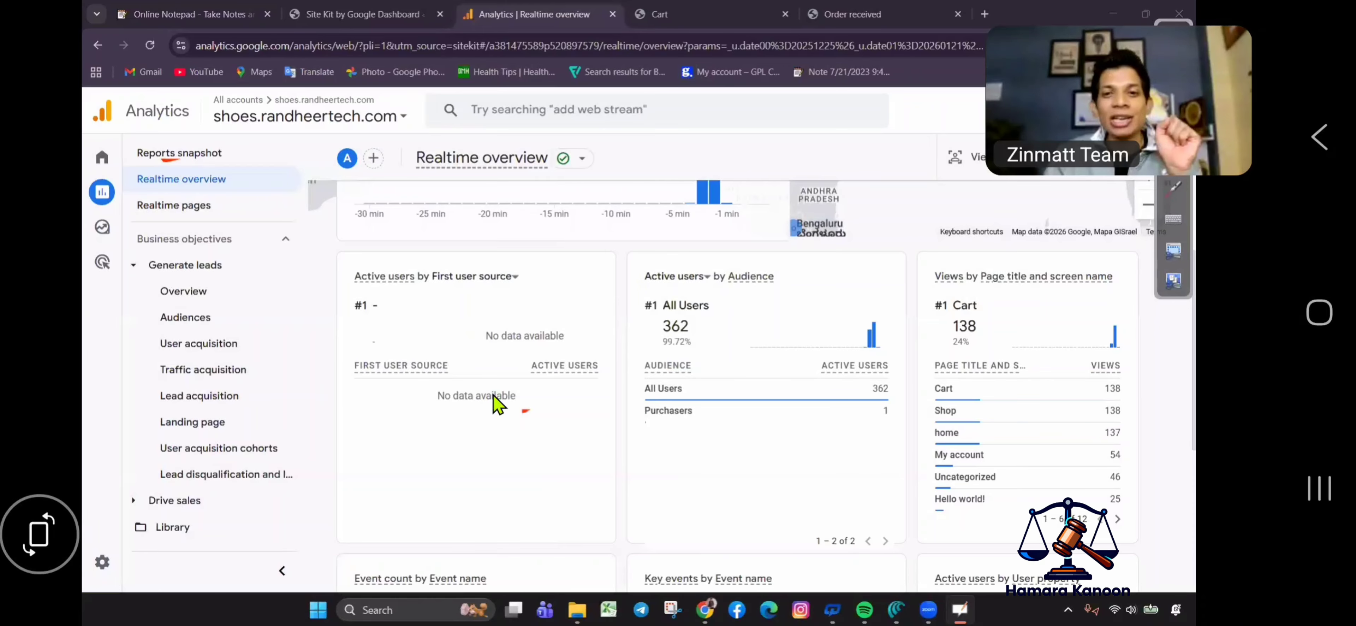
{"action": "scroll", "coordinate": [475, 291], "scroll_direction": "up", "scroll_amount": 5}
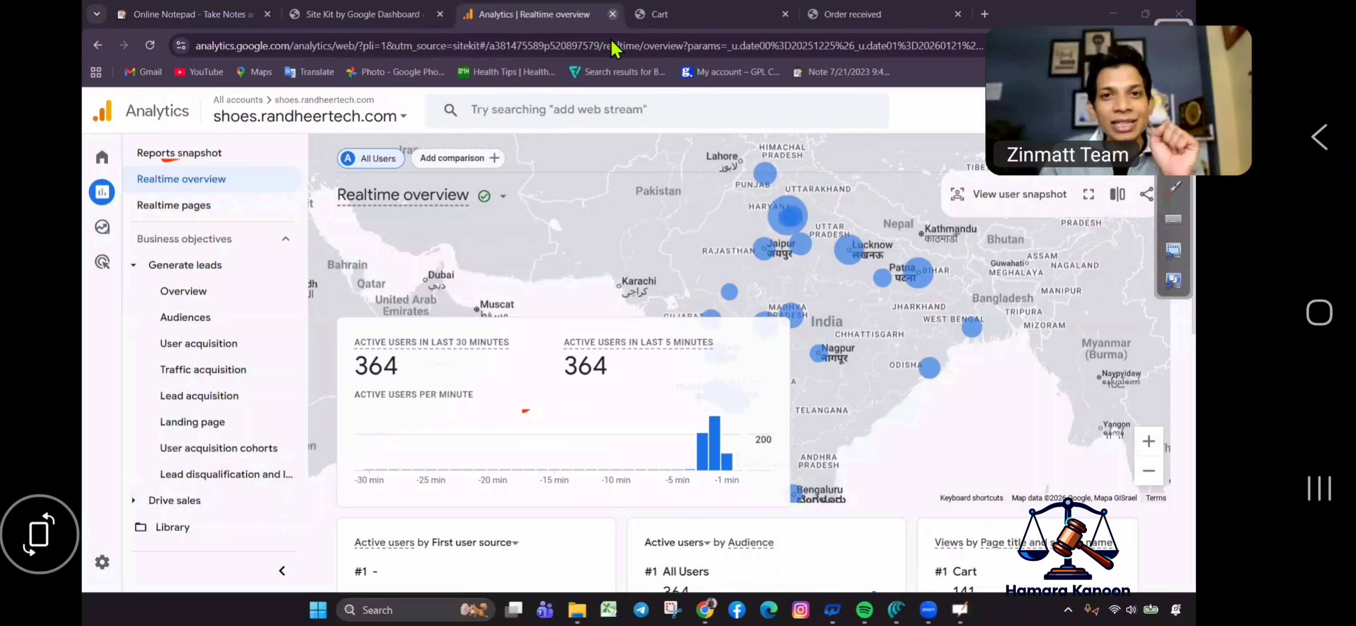
{"action": "left_click", "coordinate": [612, 15]}
Reload the Site Kit dashboard and go to the WooCommerce Payments settings.
{"action": "left_click", "coordinate": [378, 13]}
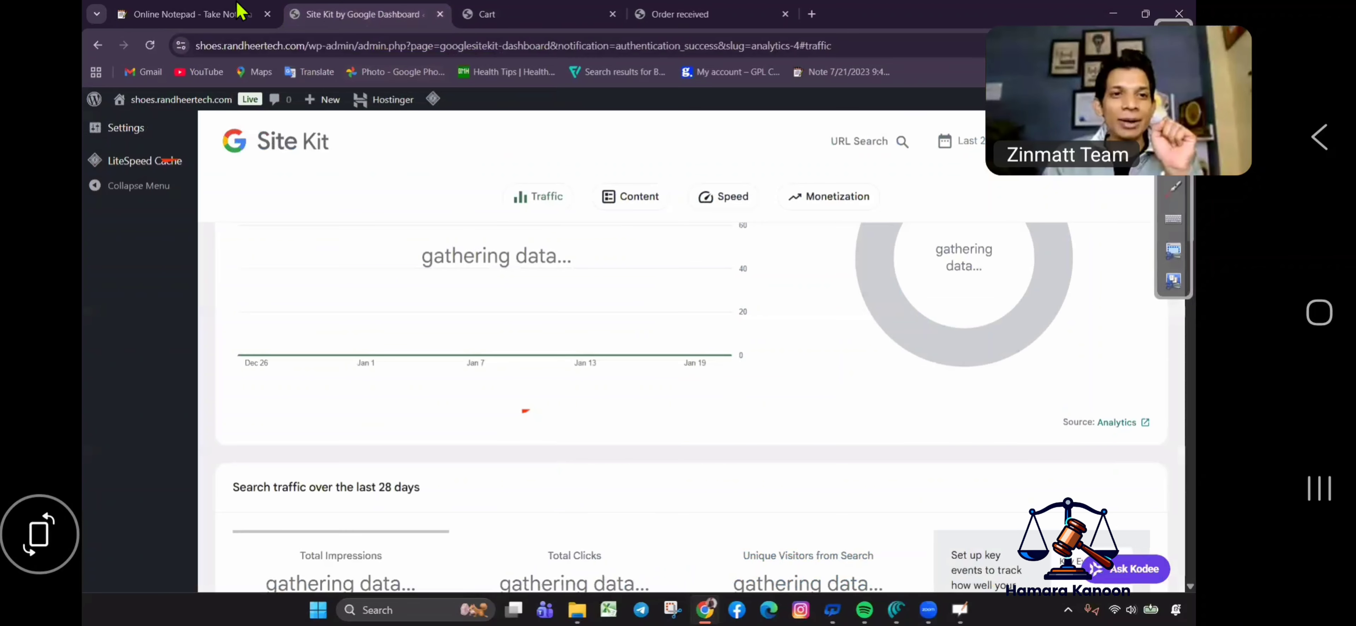
{"action": "left_click", "coordinate": [240, 10]}
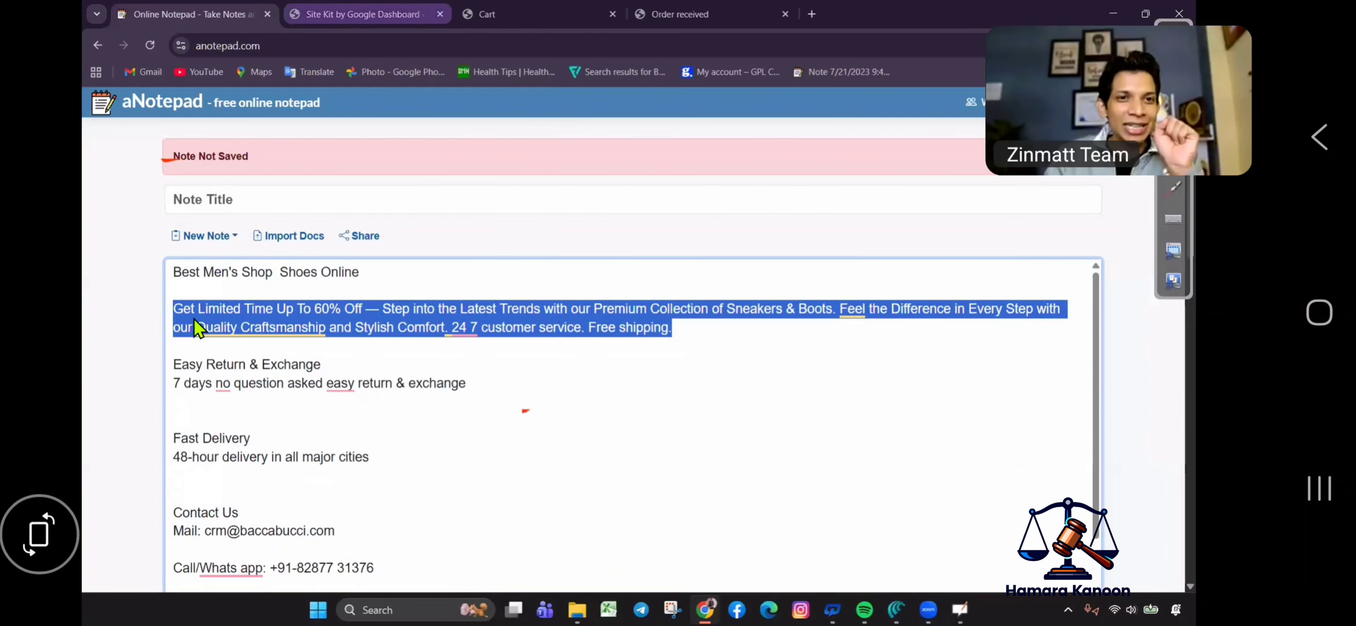
{"action": "key", "text": "ctrl+Tab"}
{"action": "key", "text": "F5"}
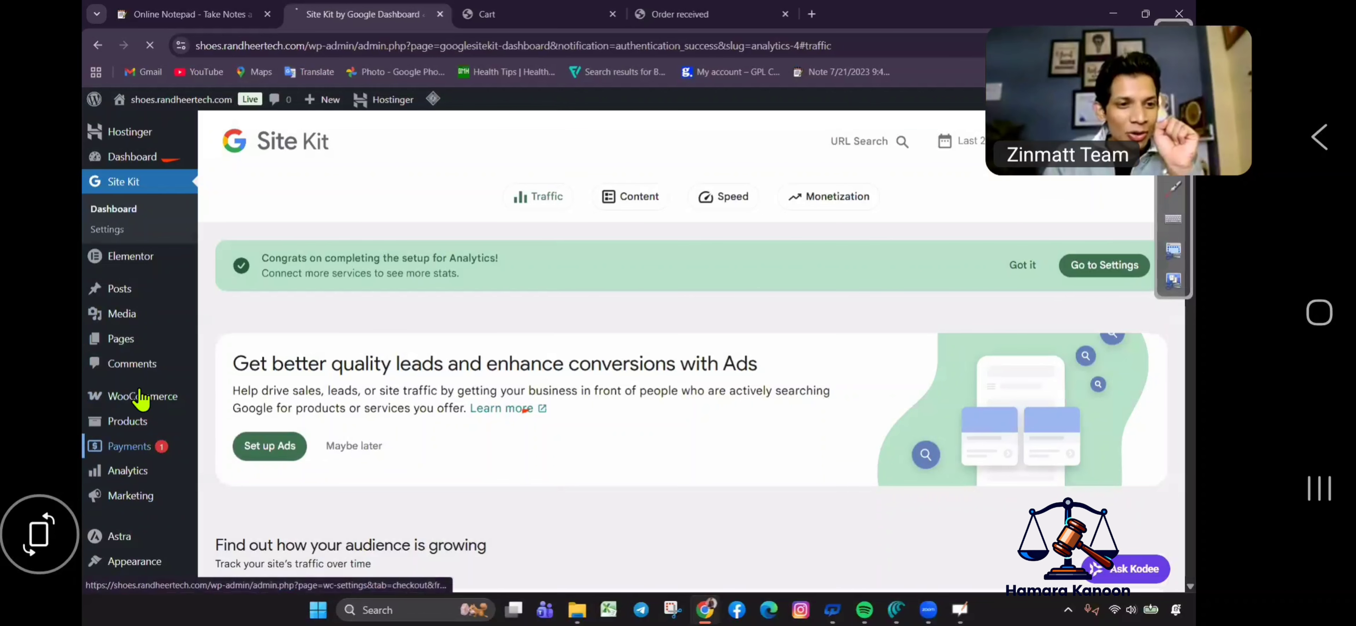
{"action": "left_click", "coordinate": [142, 444]}
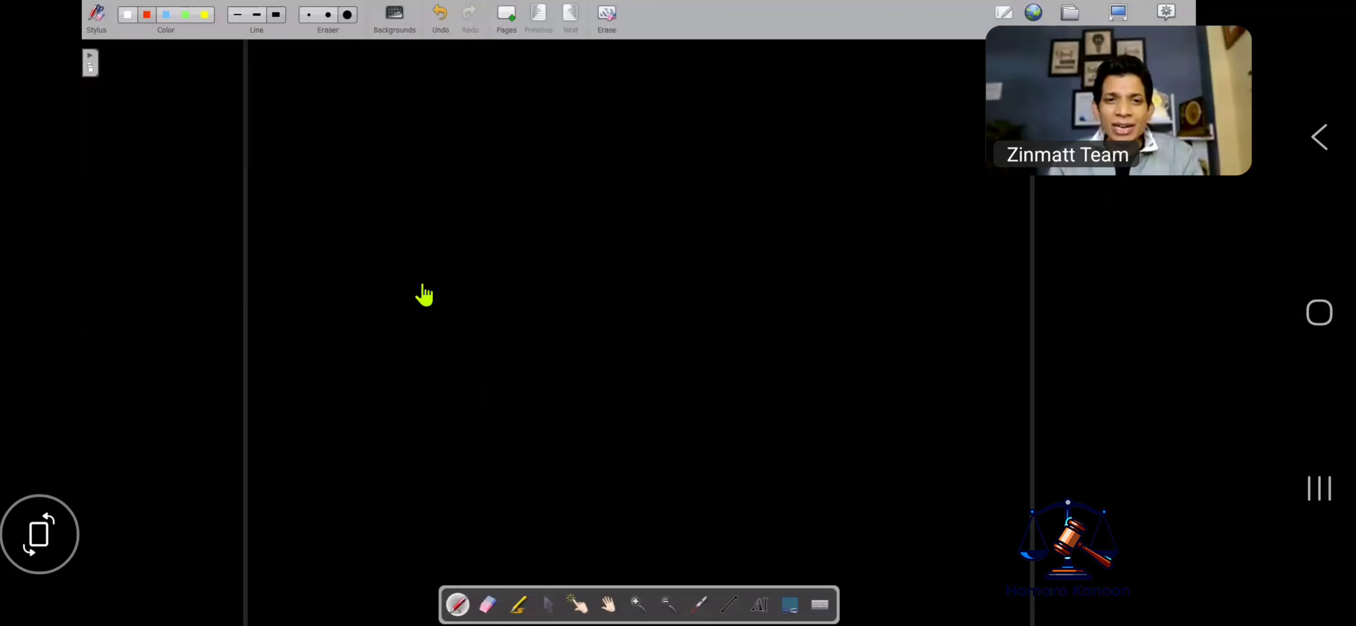
Reveal the five Processing orders, then hide Chrome to the desktop and bring back the whiteboard.
{"action": "left_click", "coordinate": [1111, 14]}
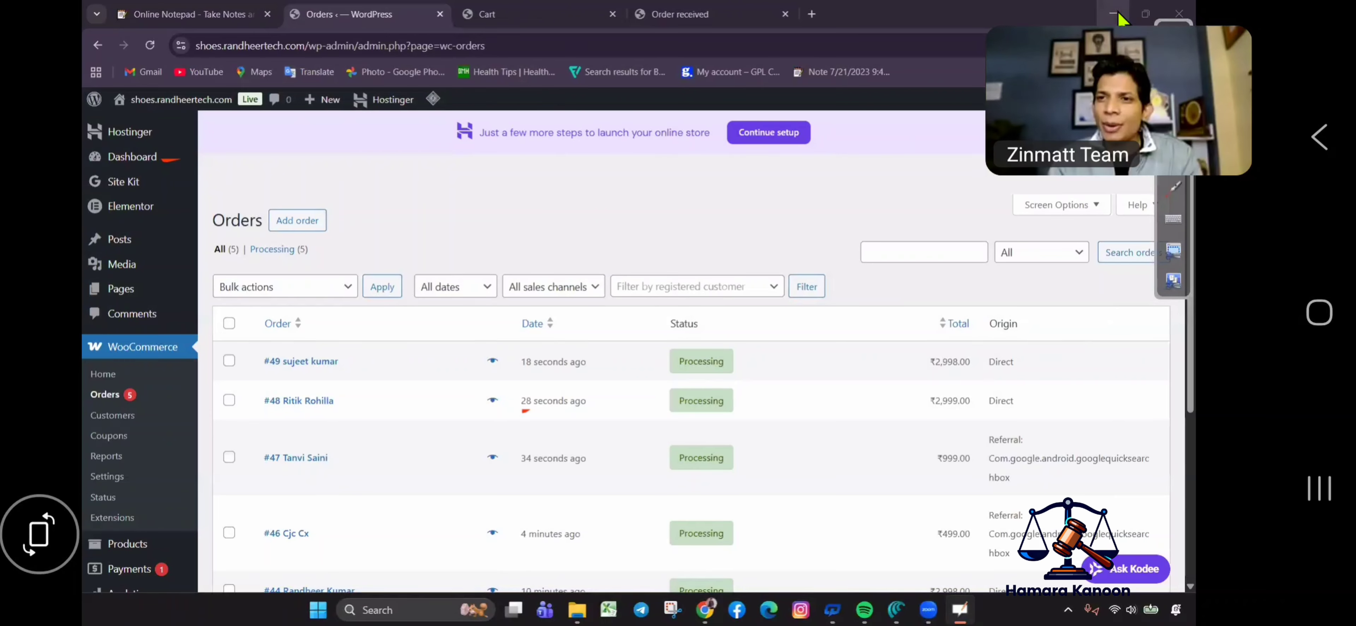
{"action": "key", "text": "super+d"}
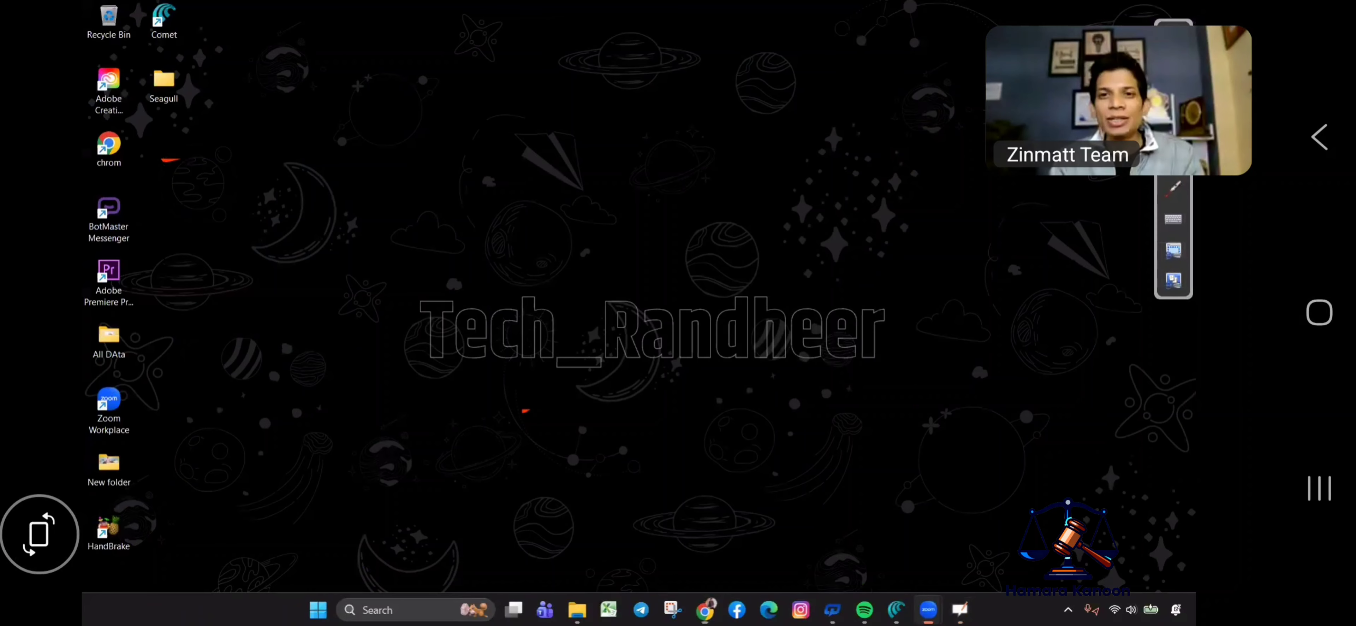
{"action": "key", "text": "alt+Tab"}
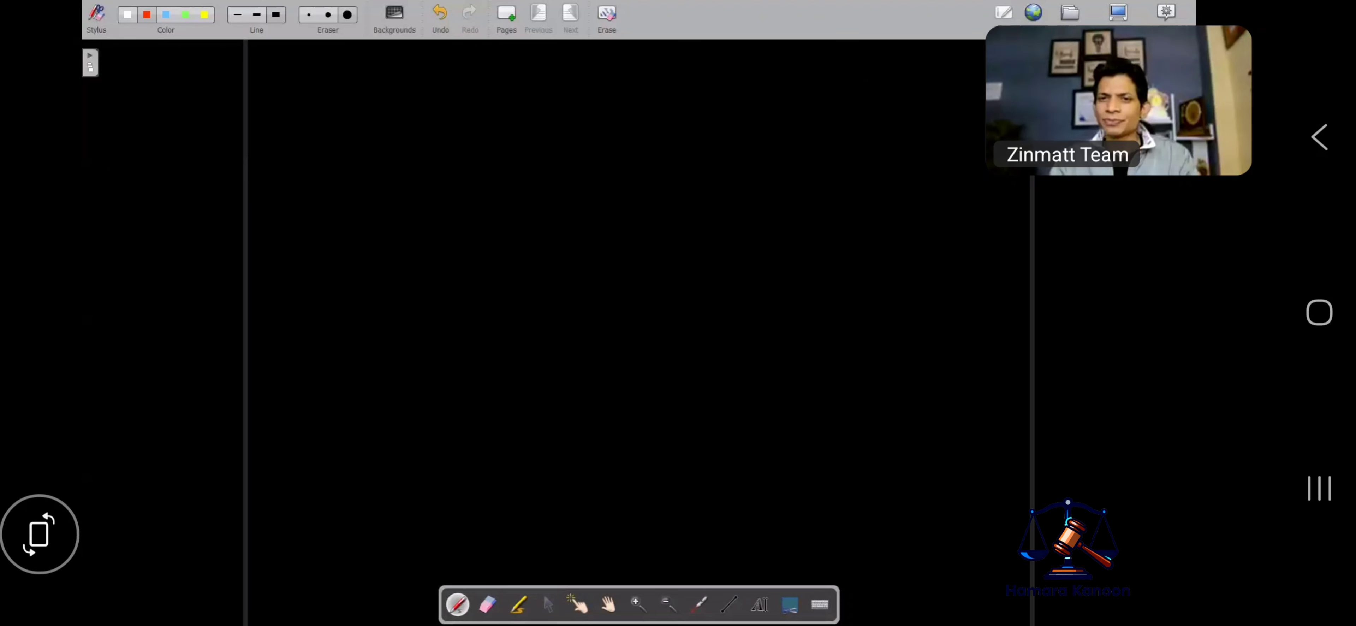